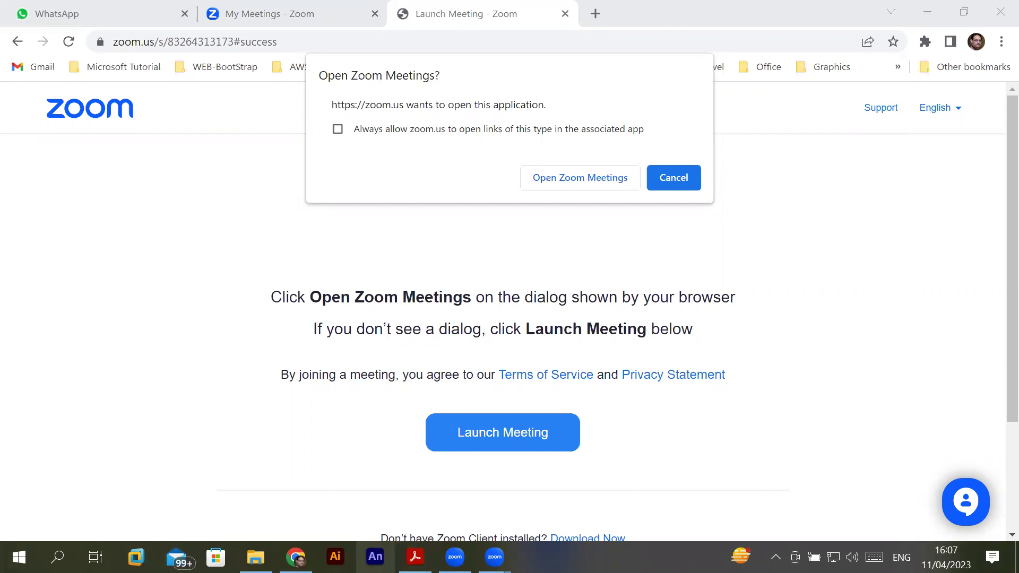
Move from the router exam PDF to the Examination folder in File Explorer
click(415, 557)
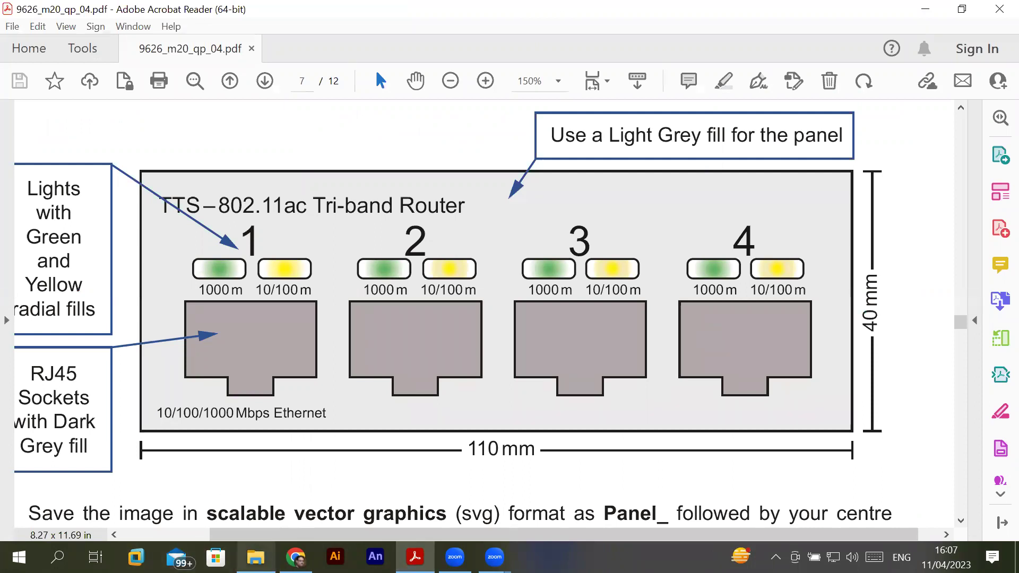
click(255, 557)
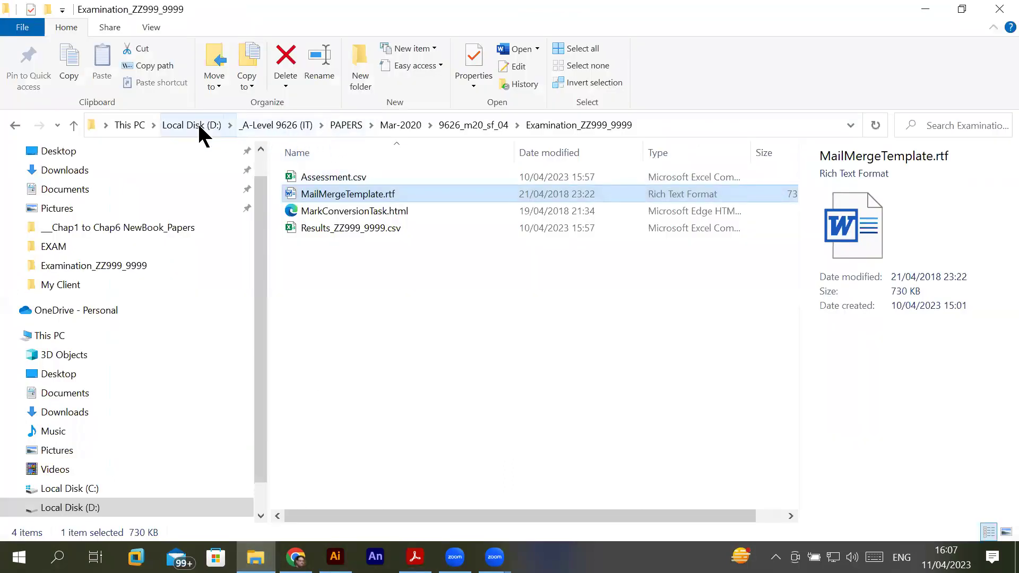
Open '1- Introduction to Illustrator.pptx' from D:\_Graphics\Adobe Illustrator
click(198, 124)
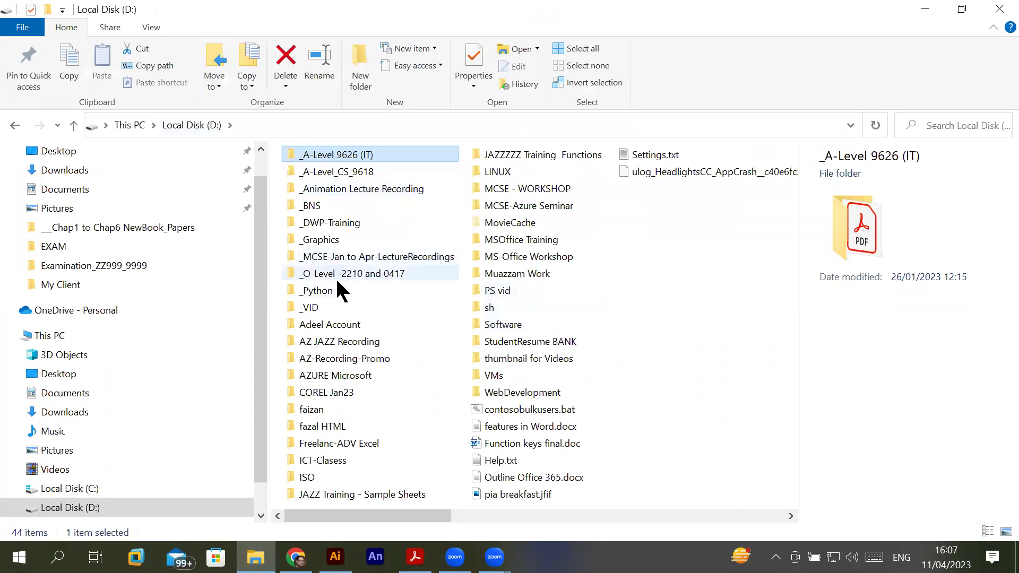
double_click(346, 240)
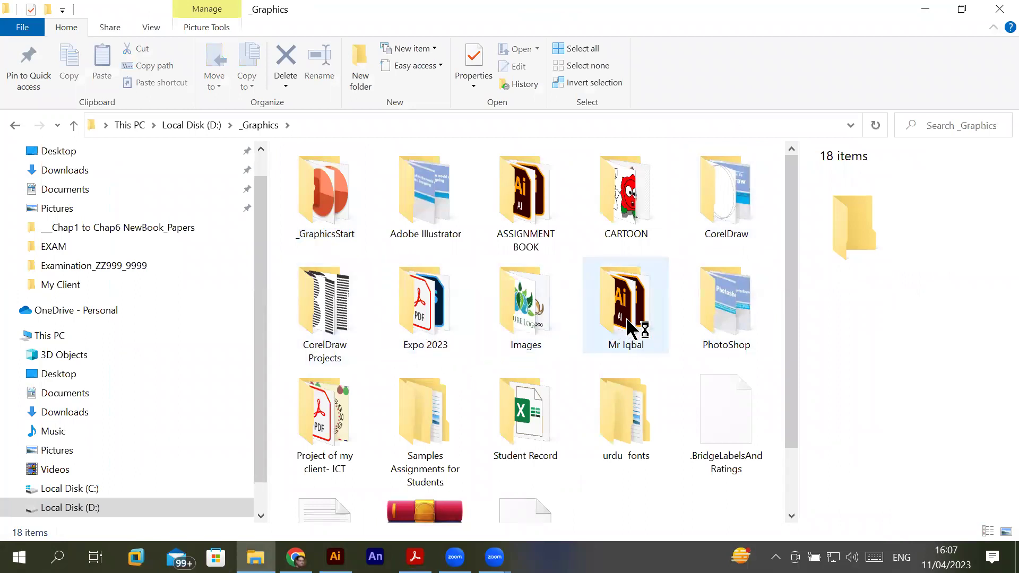
double_click(346, 438)
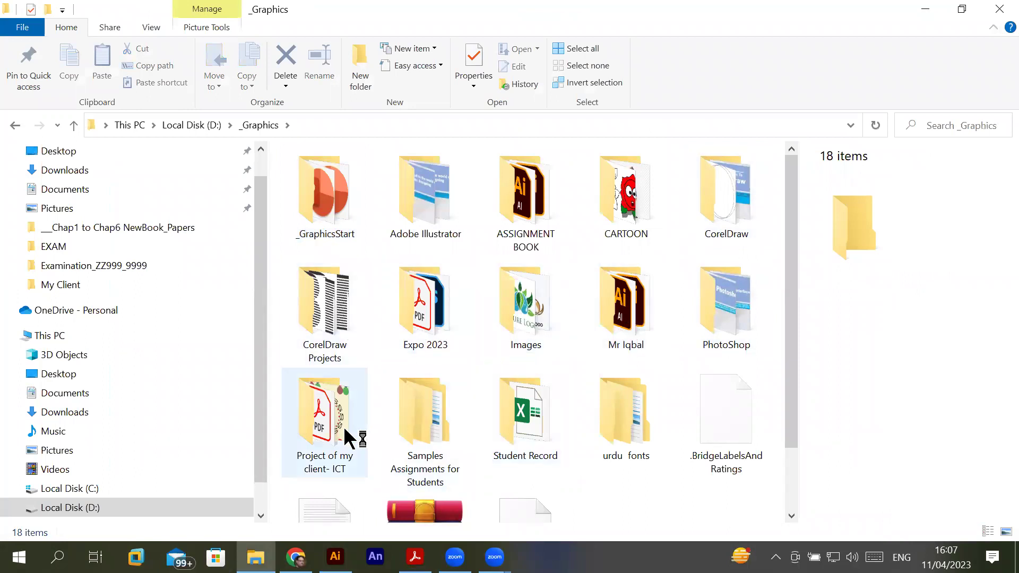
click(430, 208)
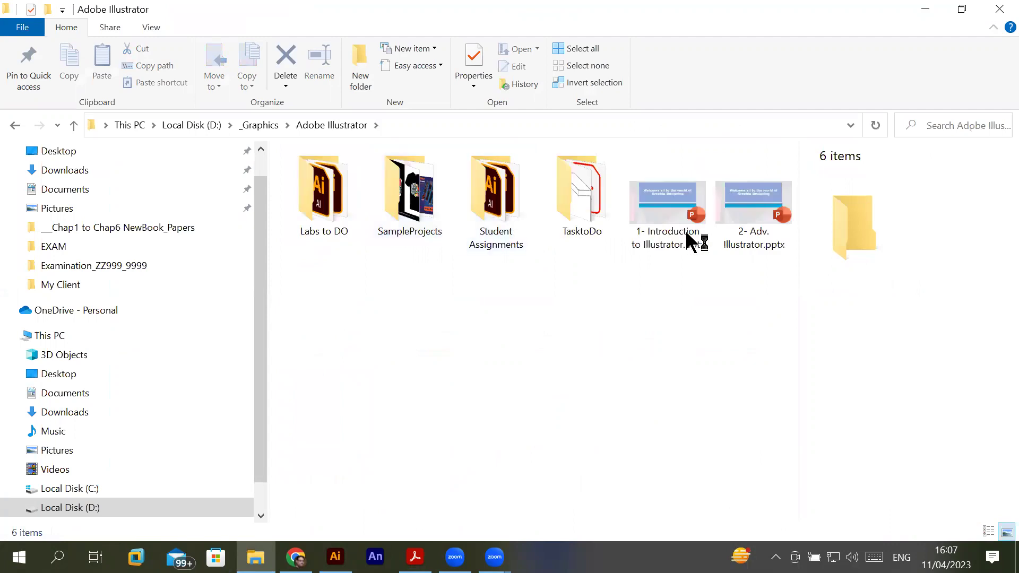
click(662, 231)
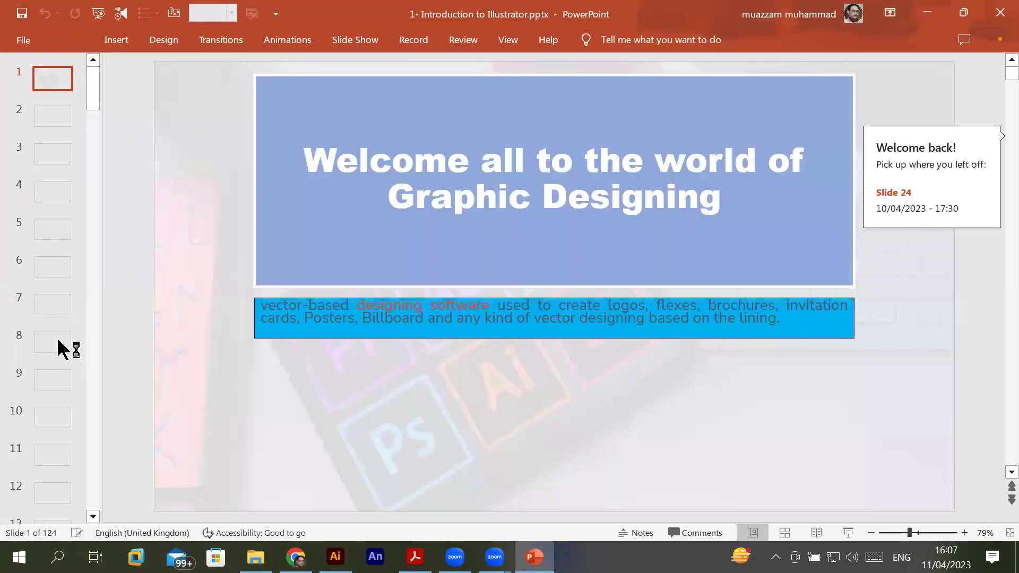
Page from slide 8 through the Basic Tools, Zoom Tool and workspace slides
click(56, 340)
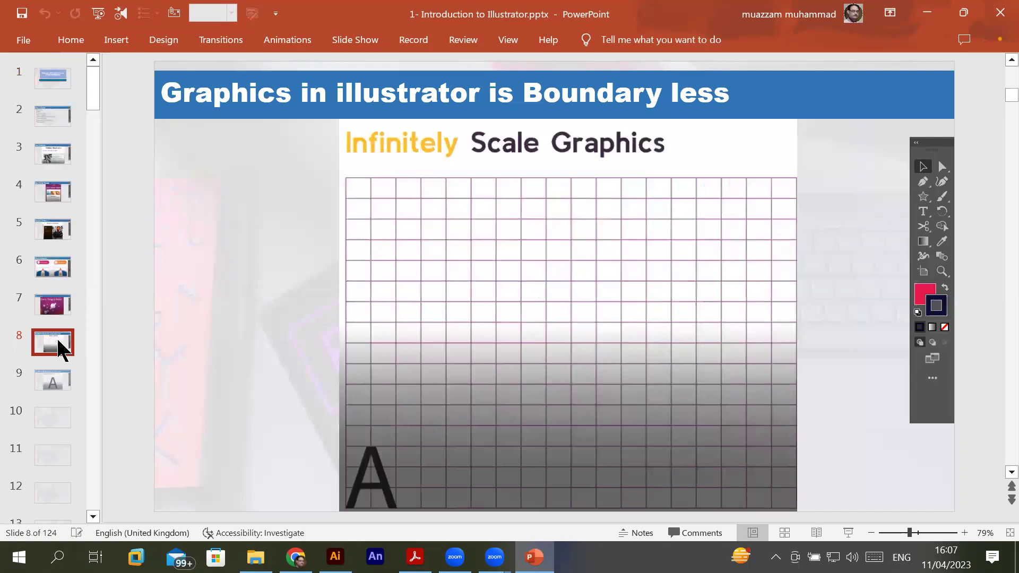
key(Down)
key(Down)
key(Down)
key(Down)
key(Down)
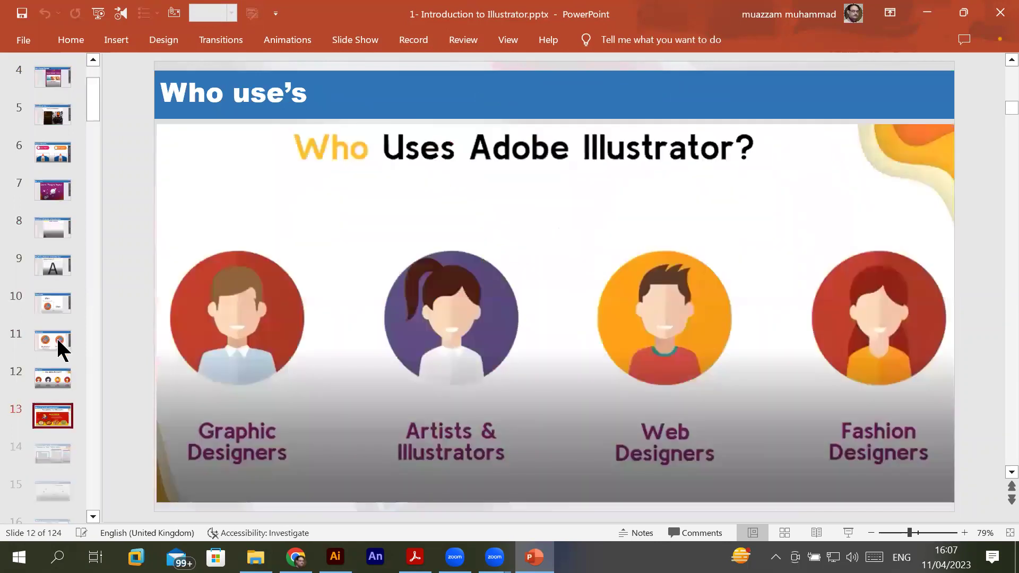
key(Down)
key(Down)
key(Down)
key(Down)
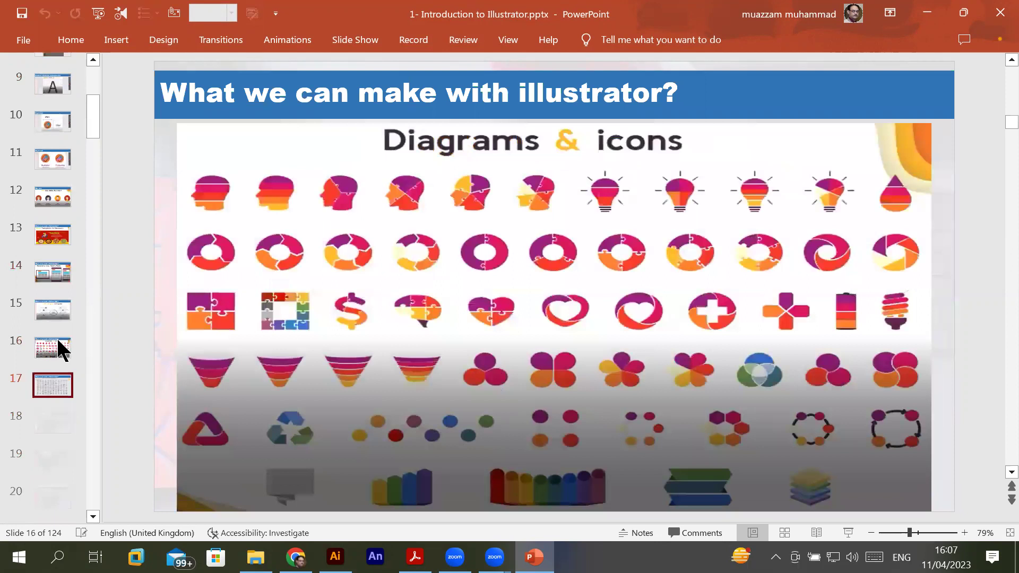
key(Down)
key(Down)
key(Down)
key(Down)
key(Down)
key(Down)
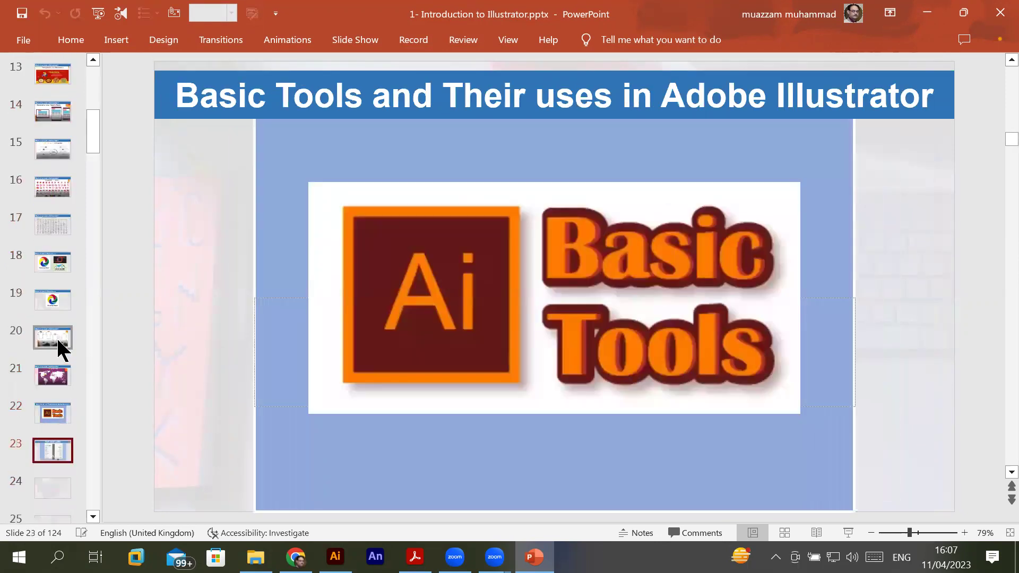
key(Down)
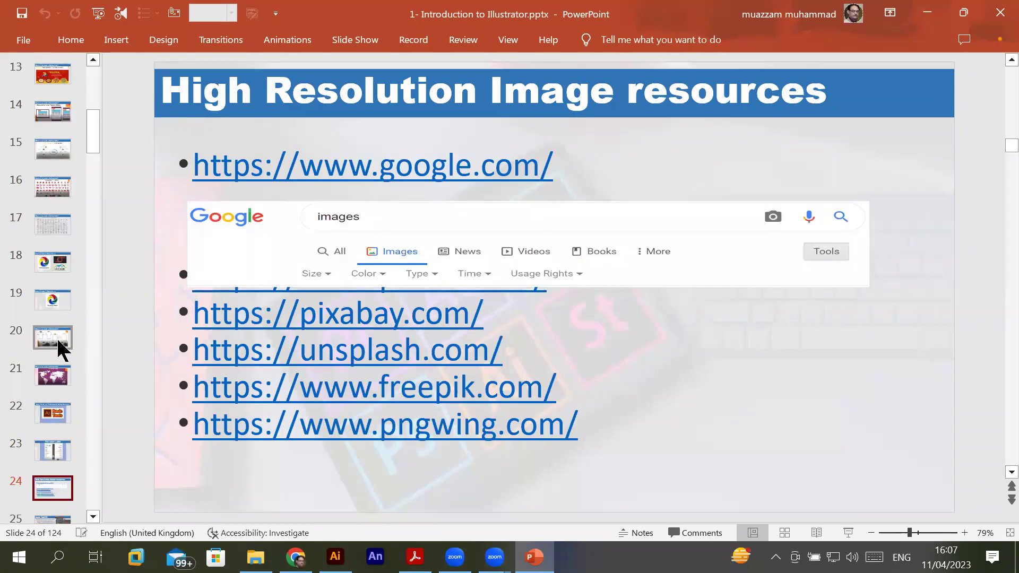
key(Down)
key(Down)
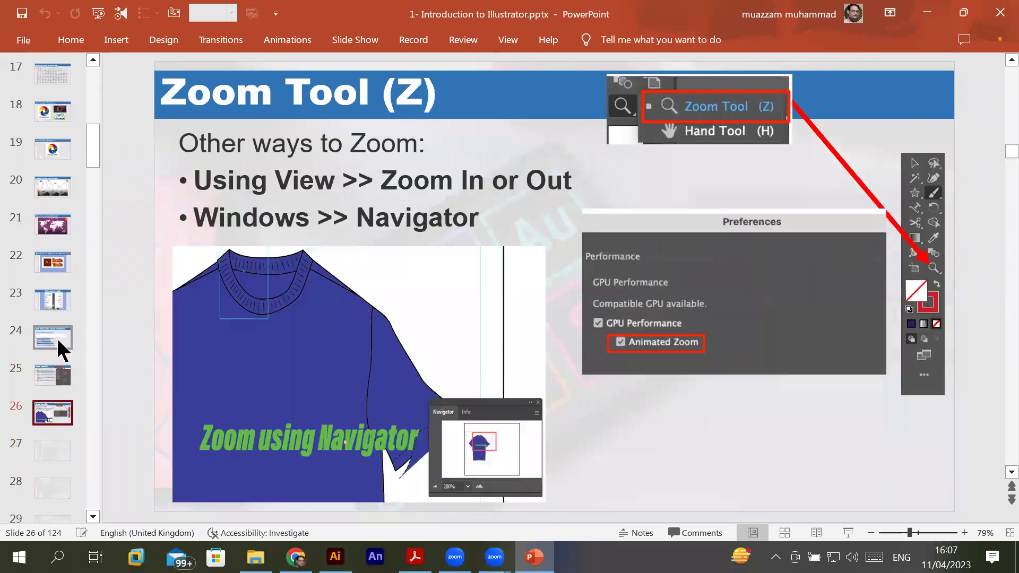
key(Down)
key(Down)
key(Down)
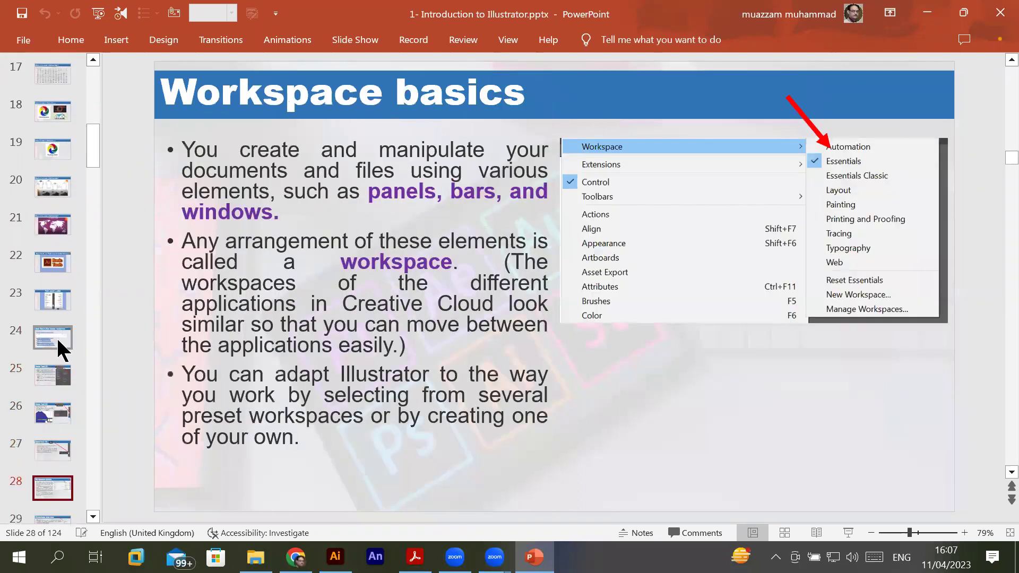
key(Down)
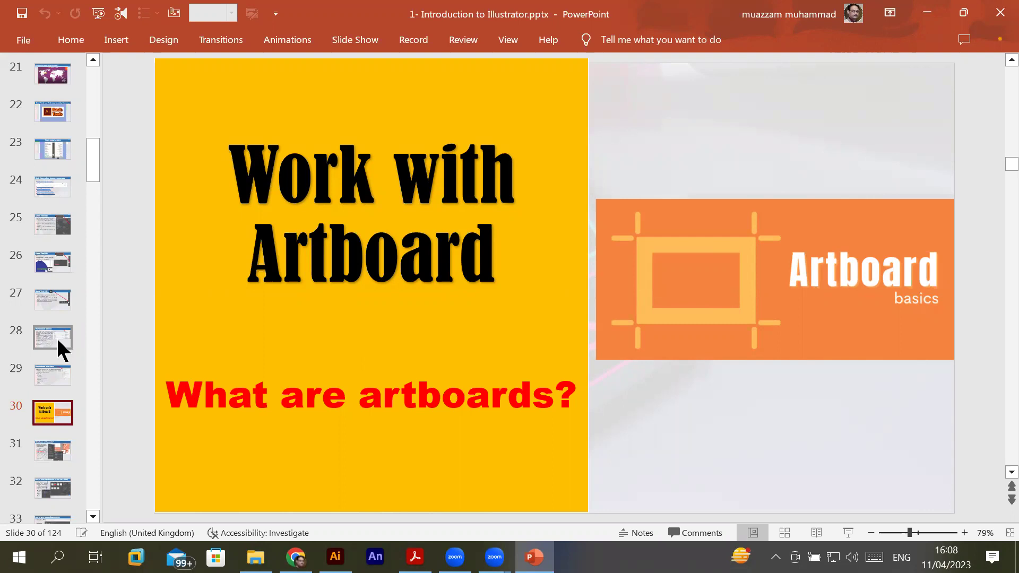
Continue past Fill & Stroke and Rotate Tool to slide 49, the Reflect Tool
click(57, 451)
key(Down)
key(Down)
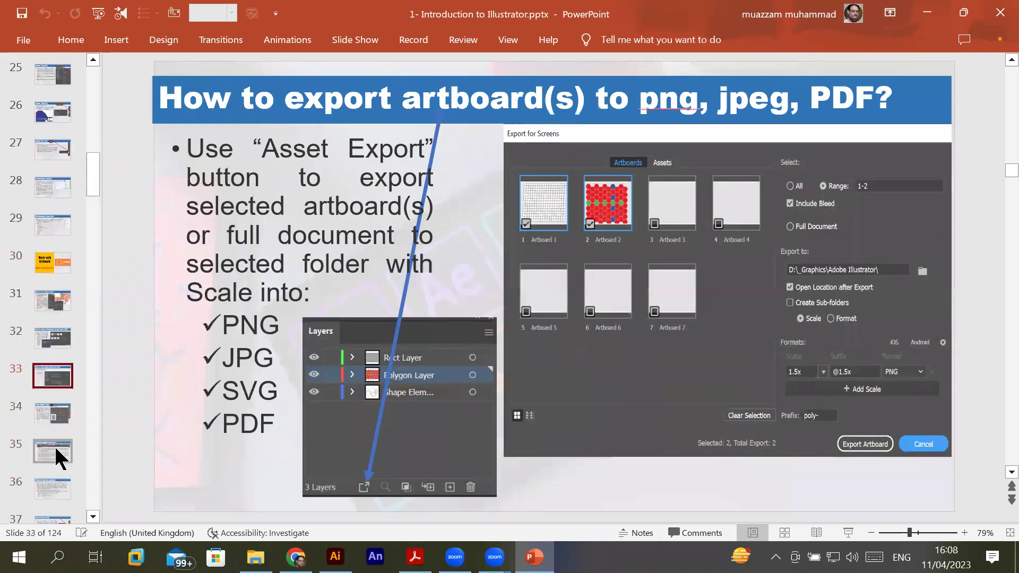
key(Down)
key(Down)
key(Down)
key(Down)
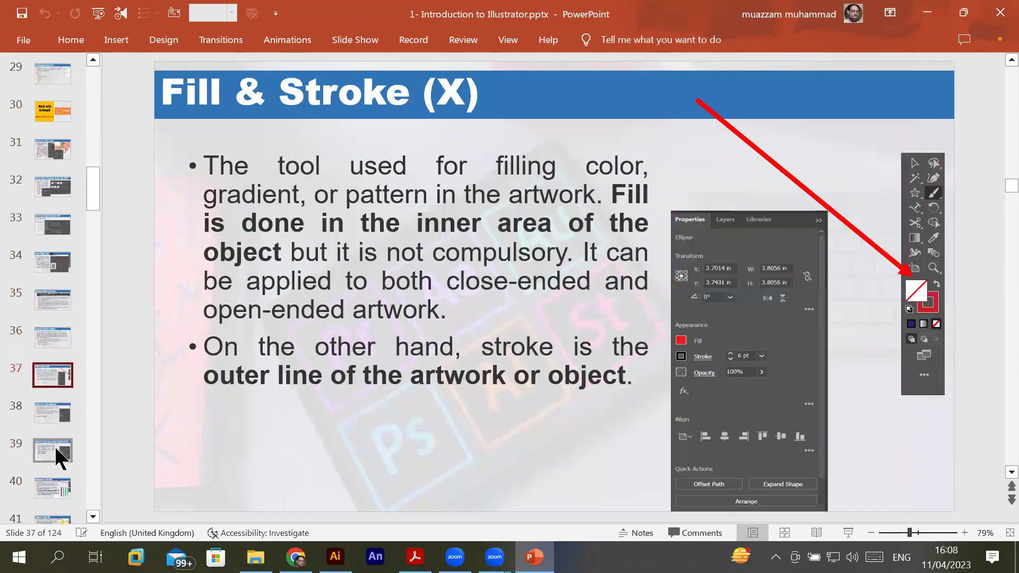
key(Down)
key(Down)
key(Down)
key(Down)
key(Down)
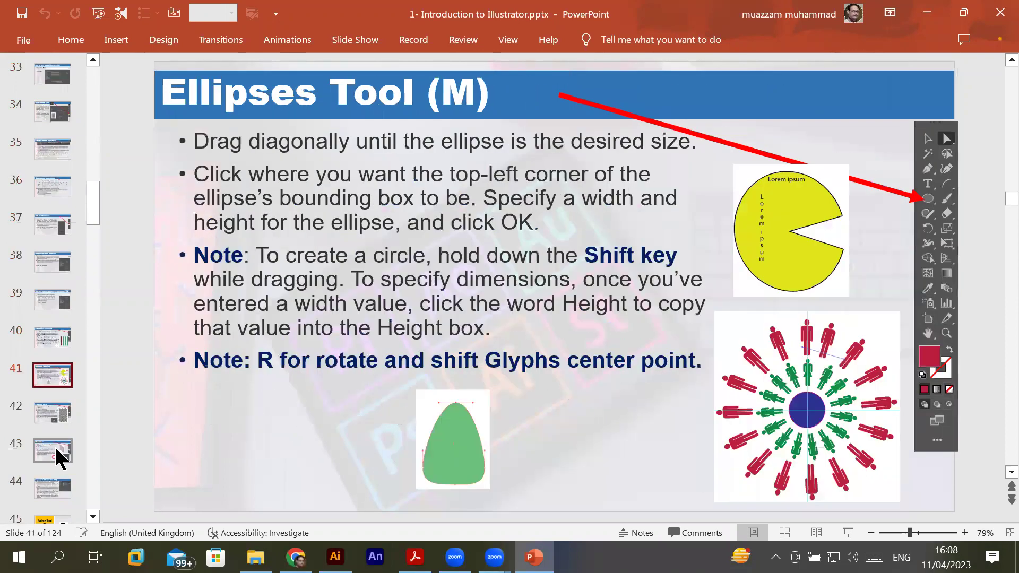
key(Down)
key(Down)
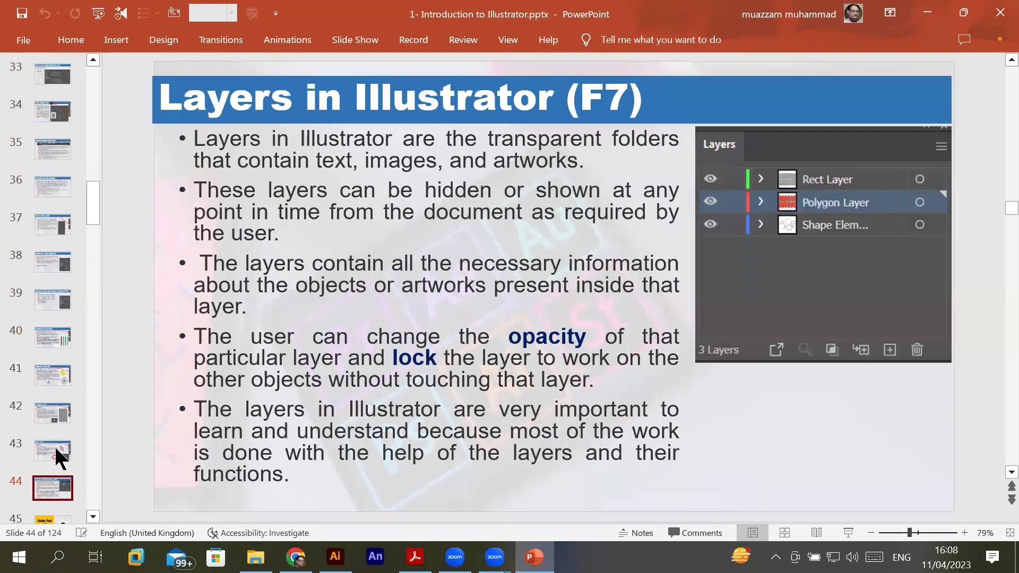
key(Down)
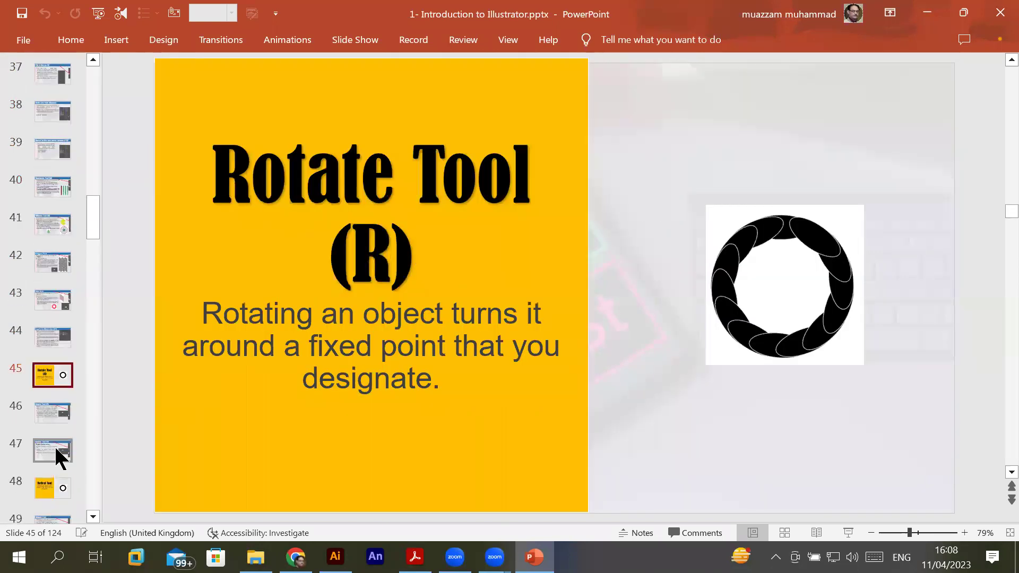
key(Down)
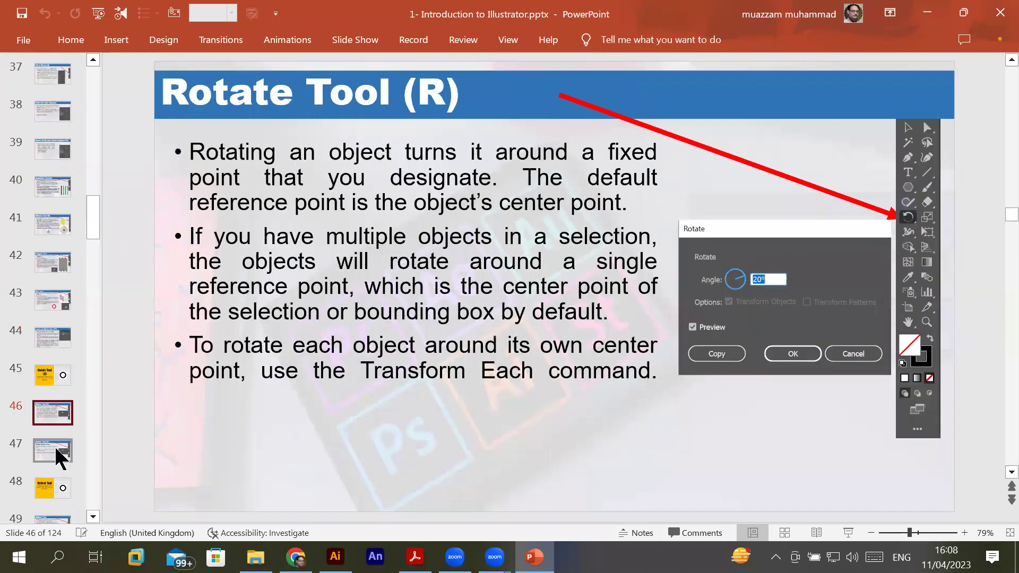
key(Down)
key(Down)
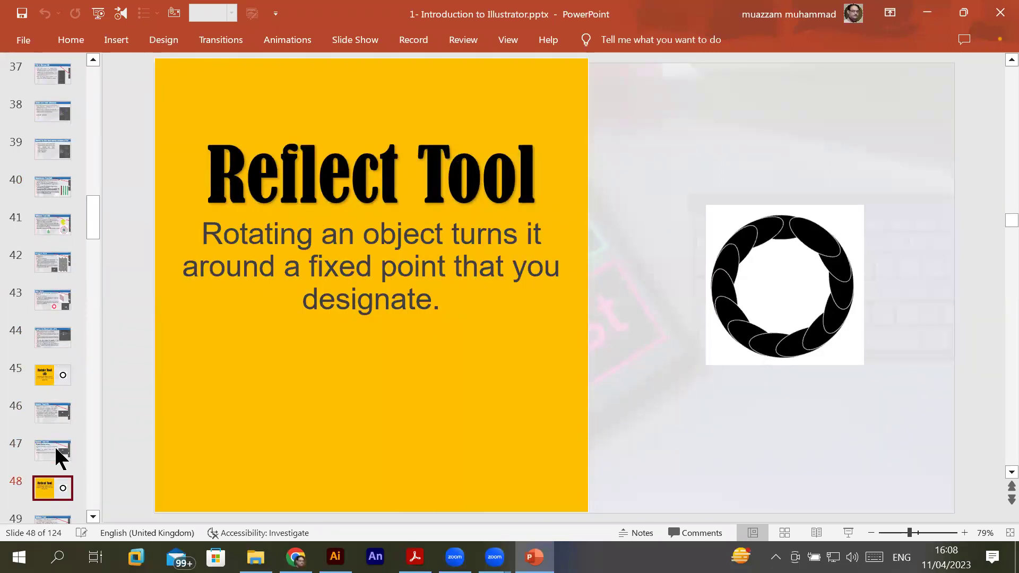
key(Down)
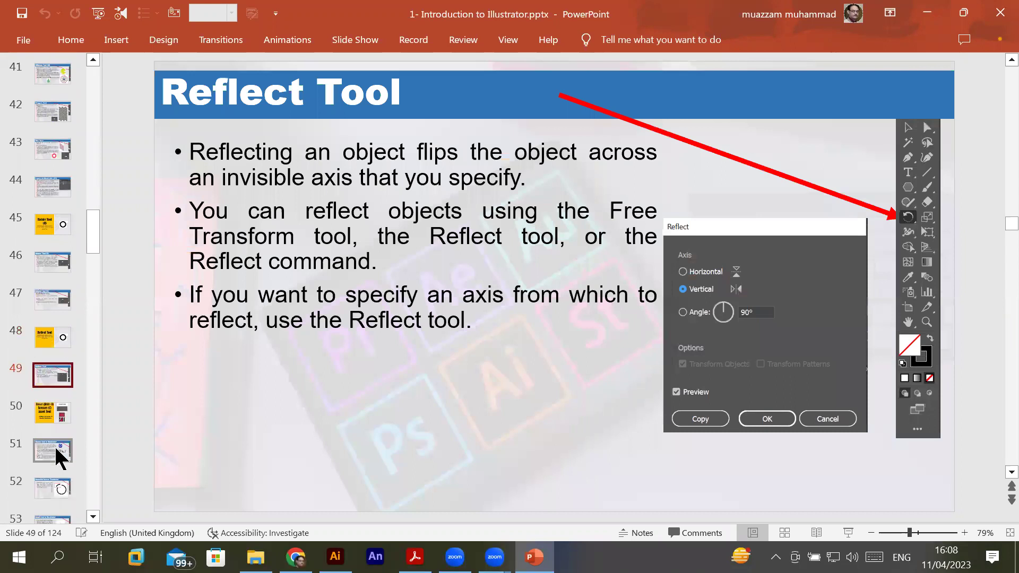
Go through the eraser and scissors slides to slide 55, About clipping masks, and switch to Illustrator
key(Down)
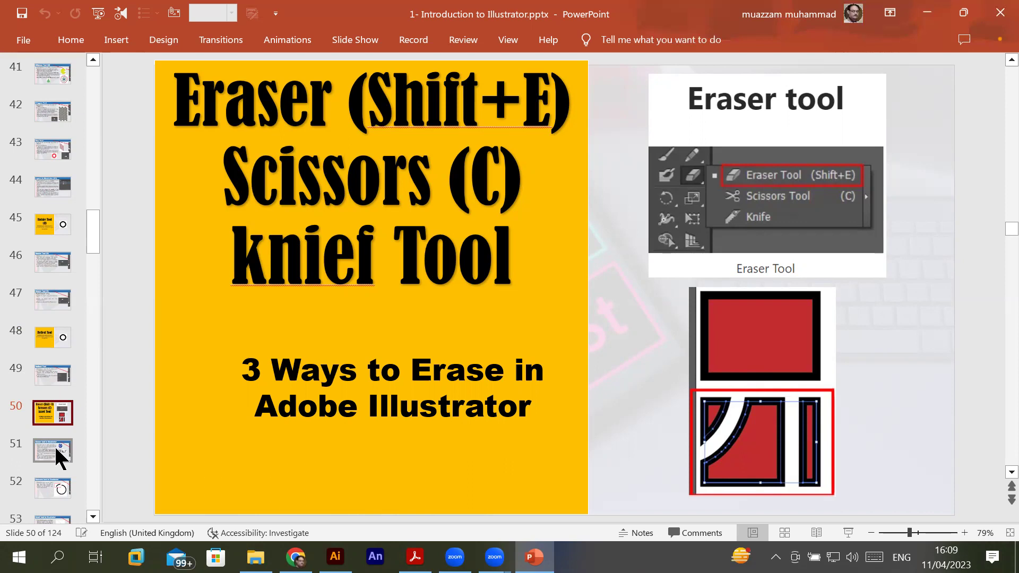
click(54, 445)
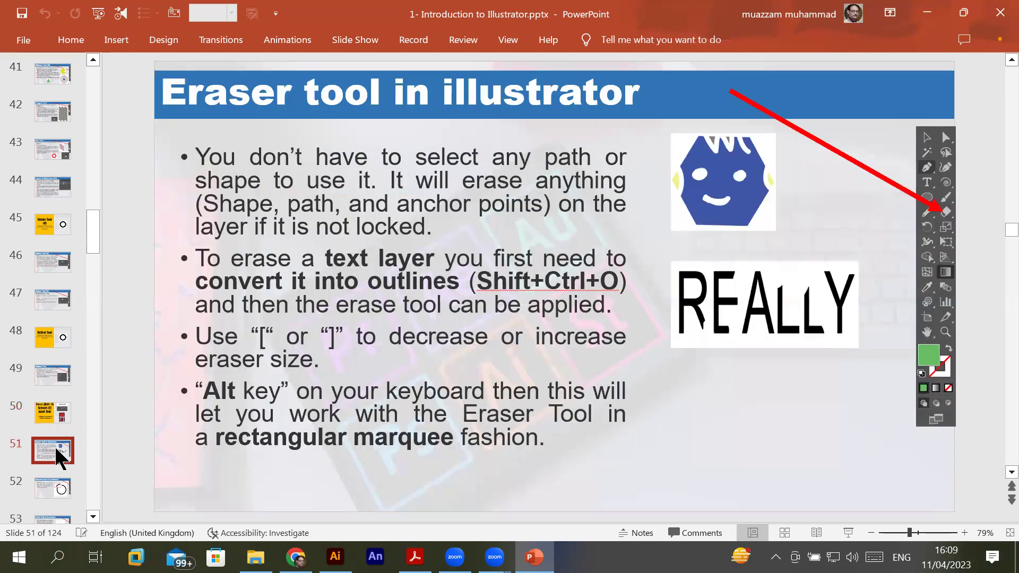
key(Down)
key(Down)
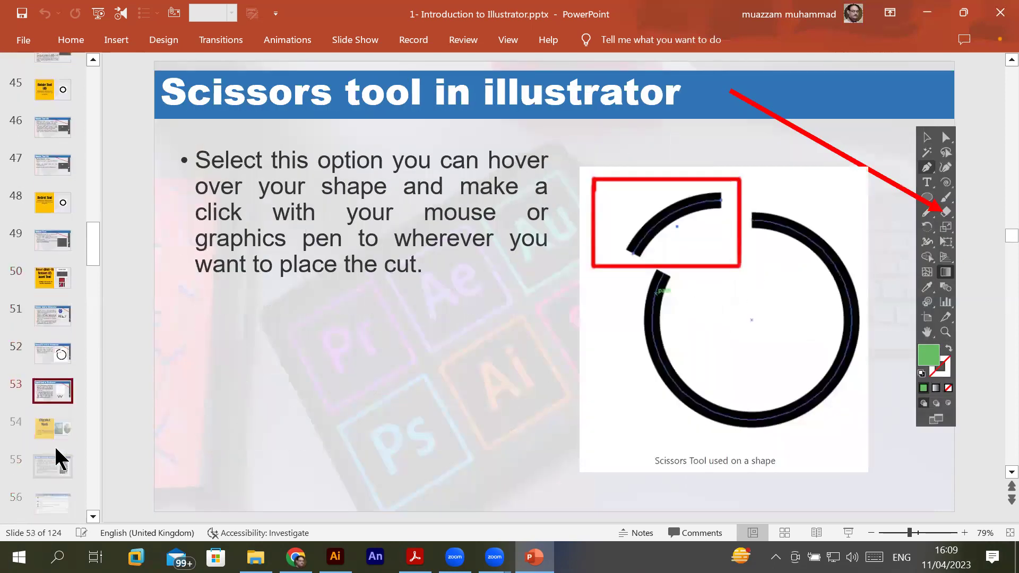
click(55, 449)
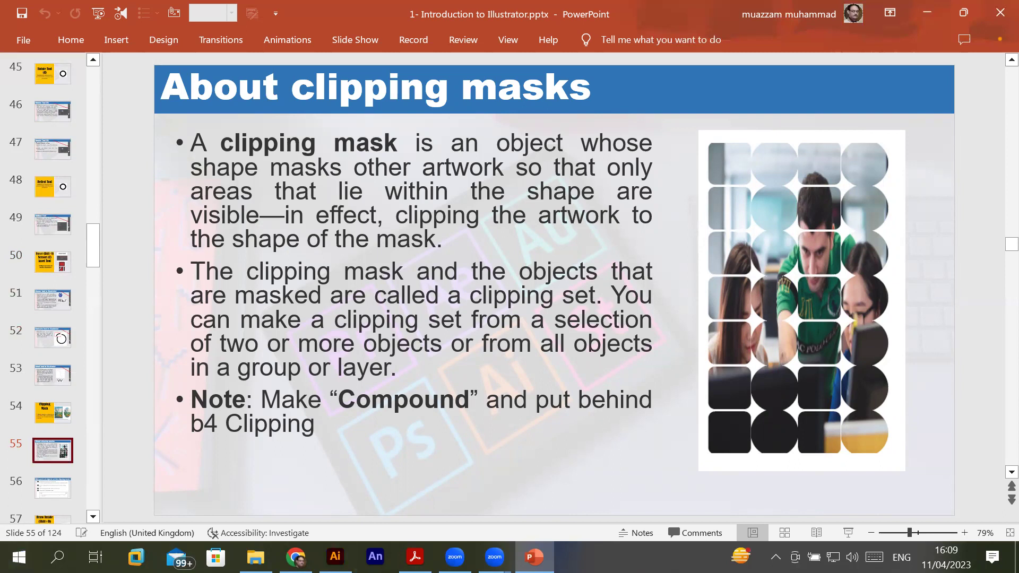
click(335, 557)
Start a new A4 (210 x 297 mm) portrait document, Untitled-1 in CMYK
click(73, 181)
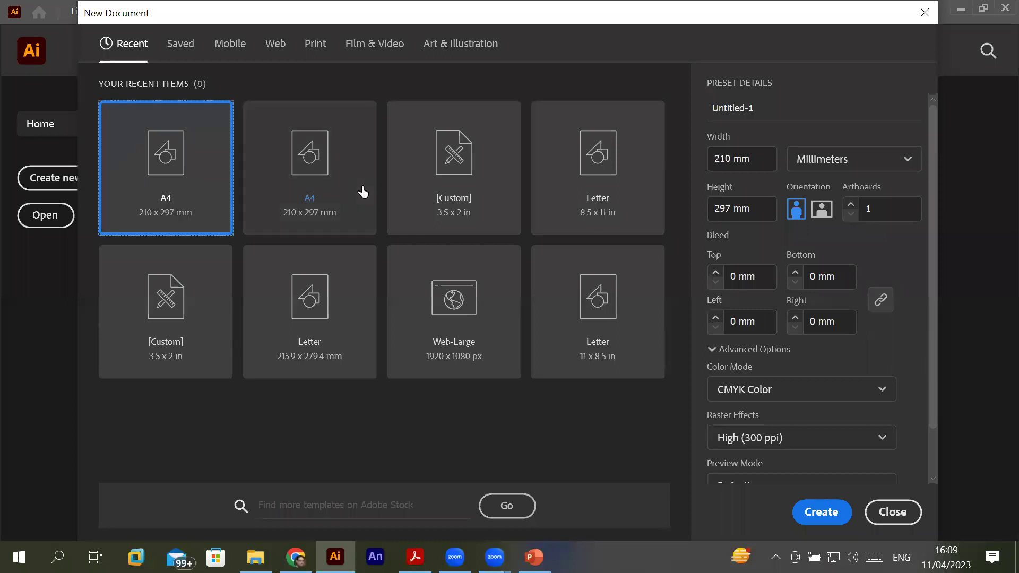
double_click(197, 188)
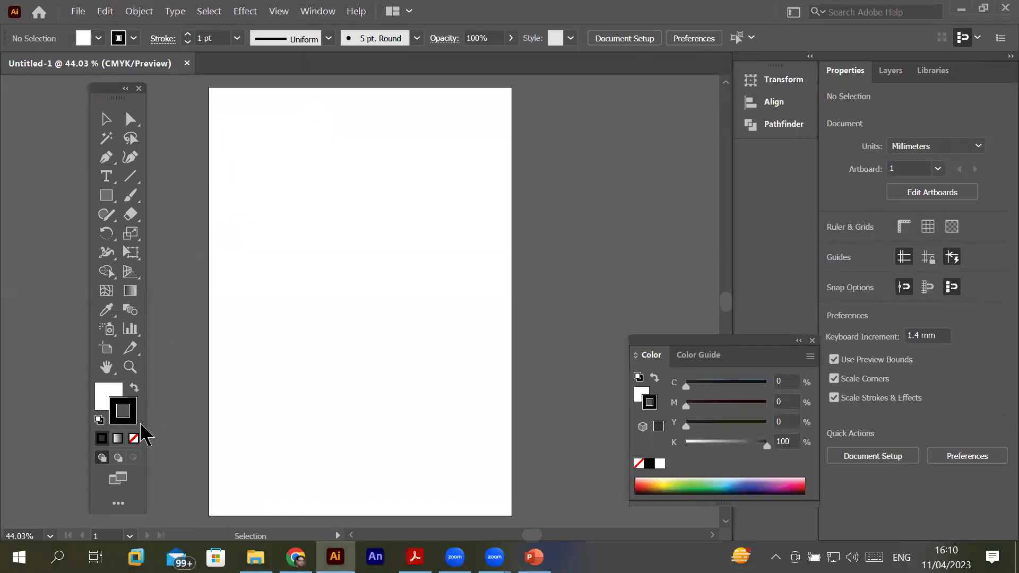
Draw a rectangle covering the whole artboard with orange stroke and orange fill
click(107, 201)
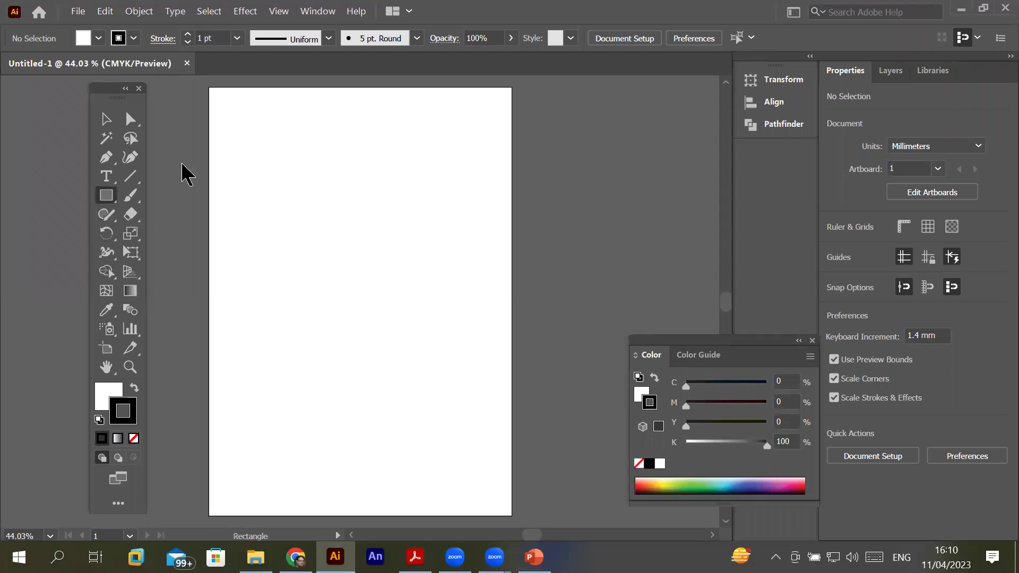
drag(209, 88, 513, 515)
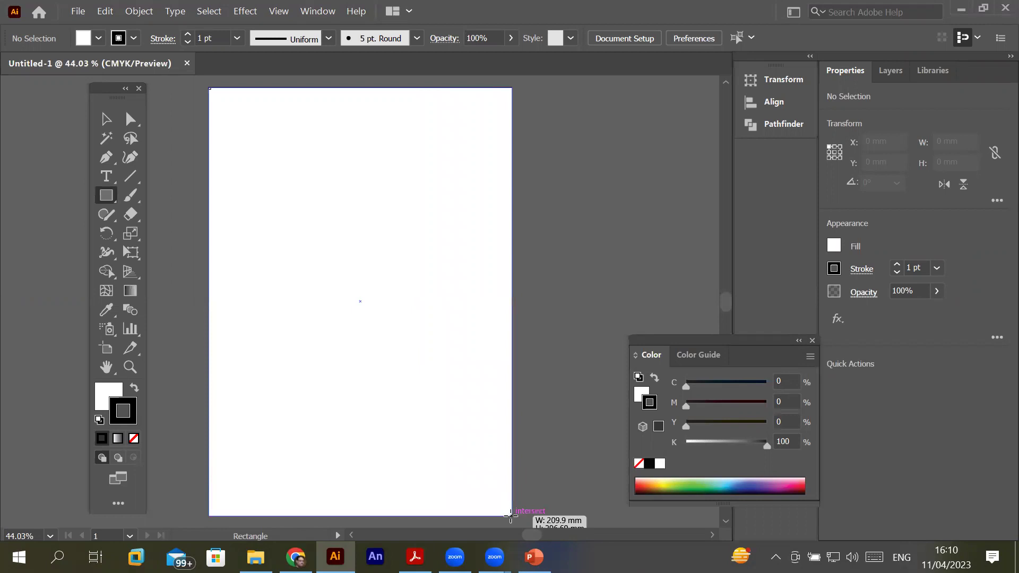
drag(514, 515, 512, 515)
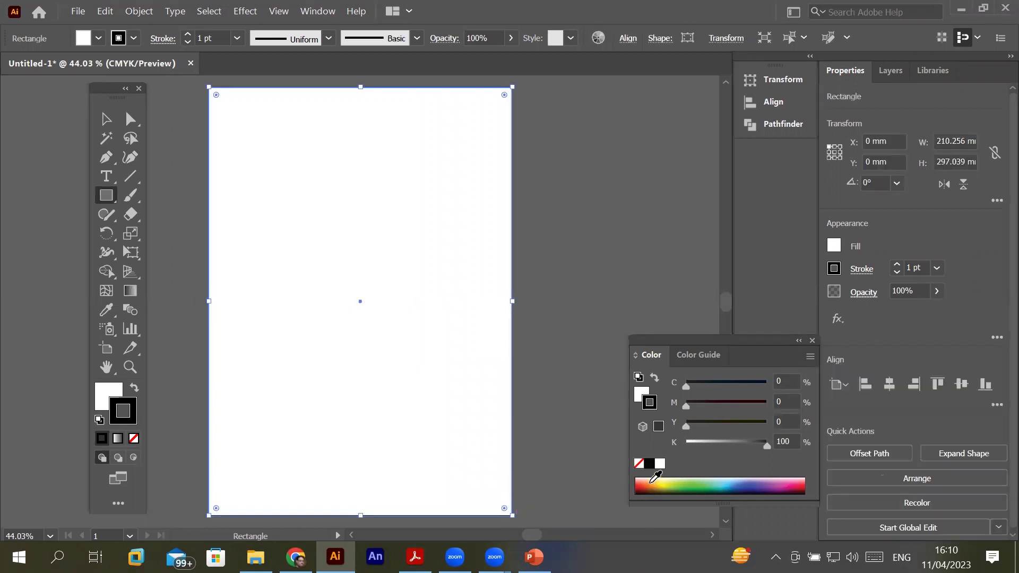
click(655, 480)
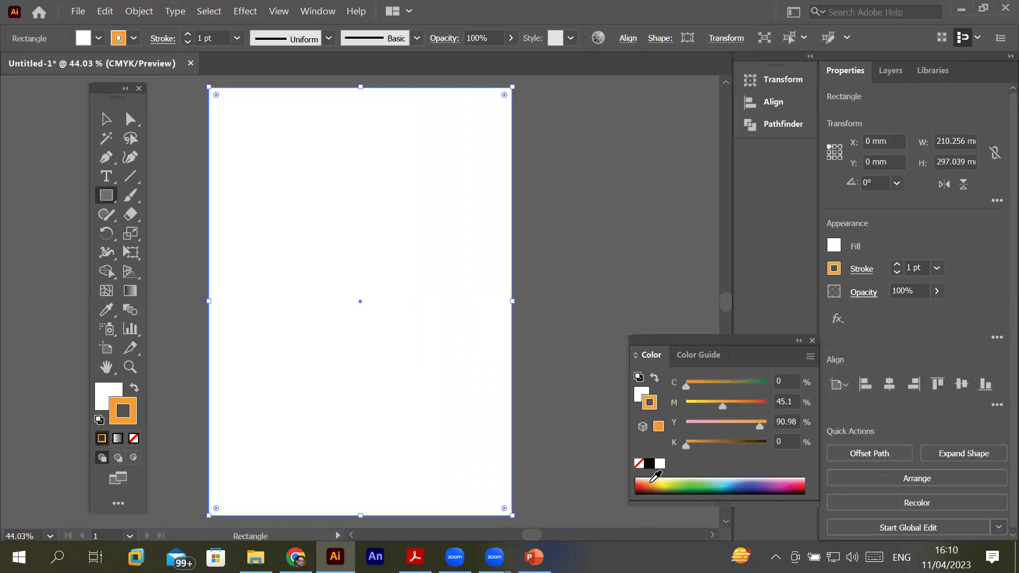
click(113, 399)
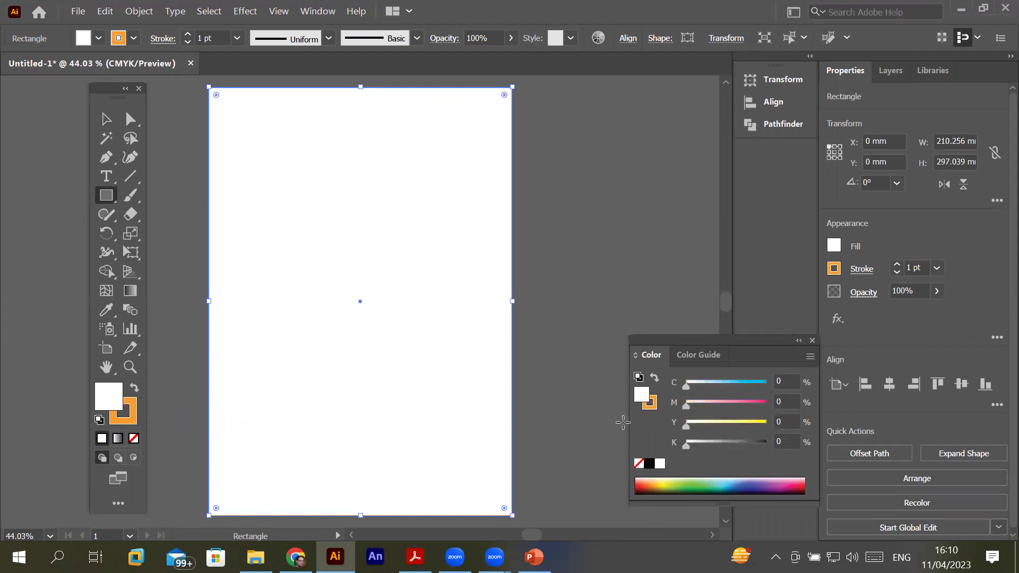
click(653, 480)
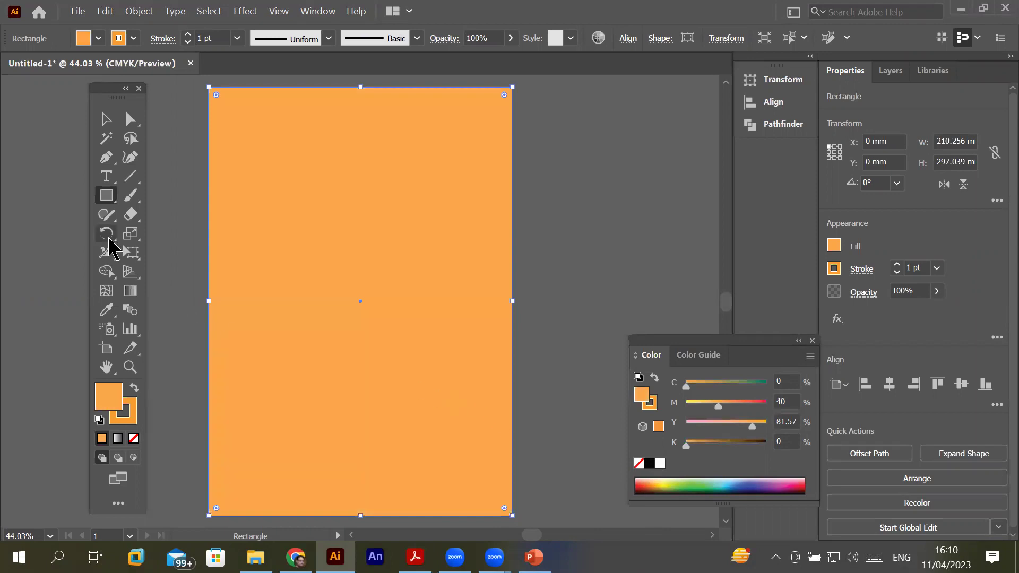
Lock the orange background rectangle inside Layer 1 in the Layers panel
click(891, 70)
click(869, 96)
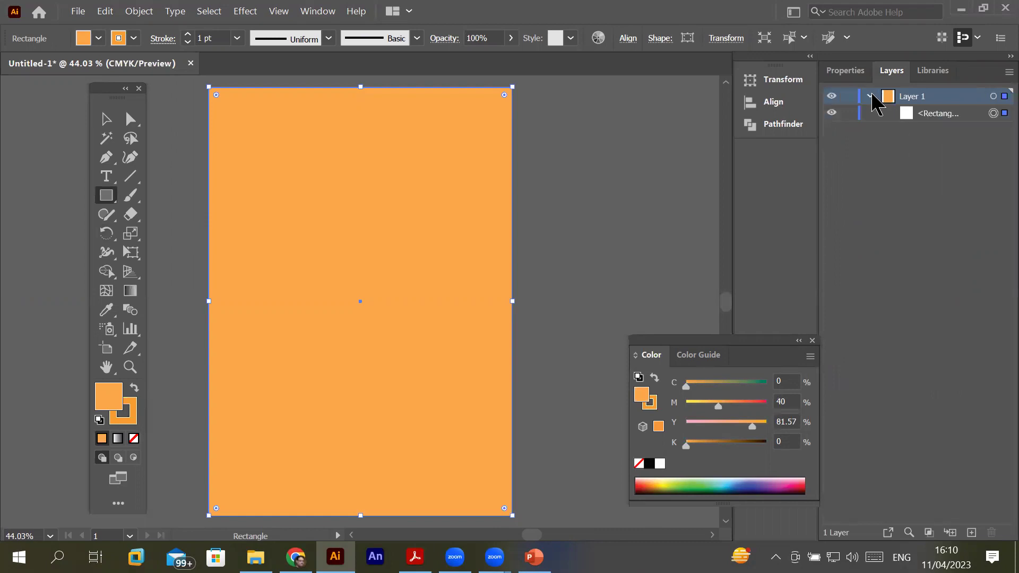
click(848, 113)
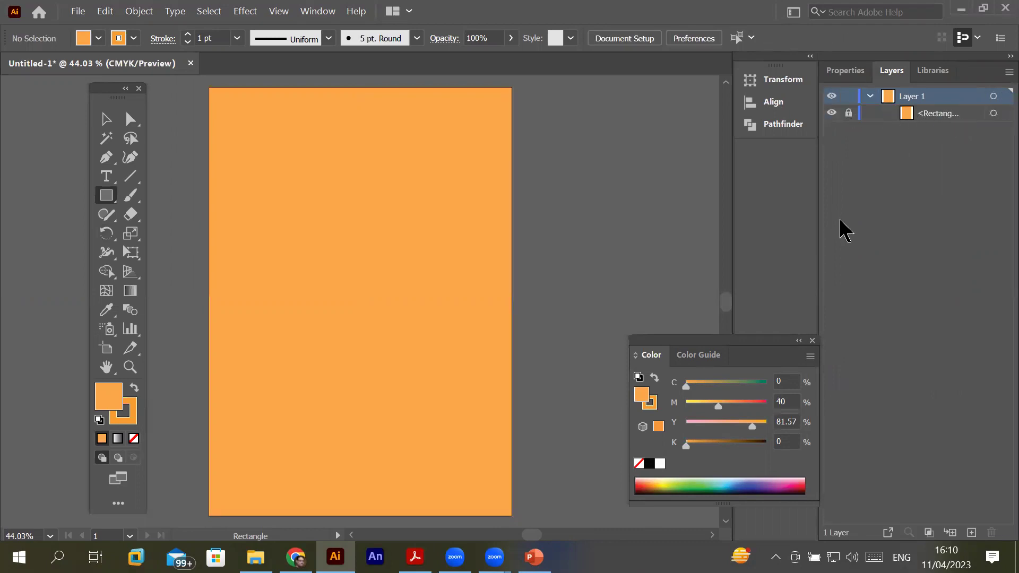
Draw a hexagon near the page's top left with the Polygon tool and fill it cyan
click(106, 200)
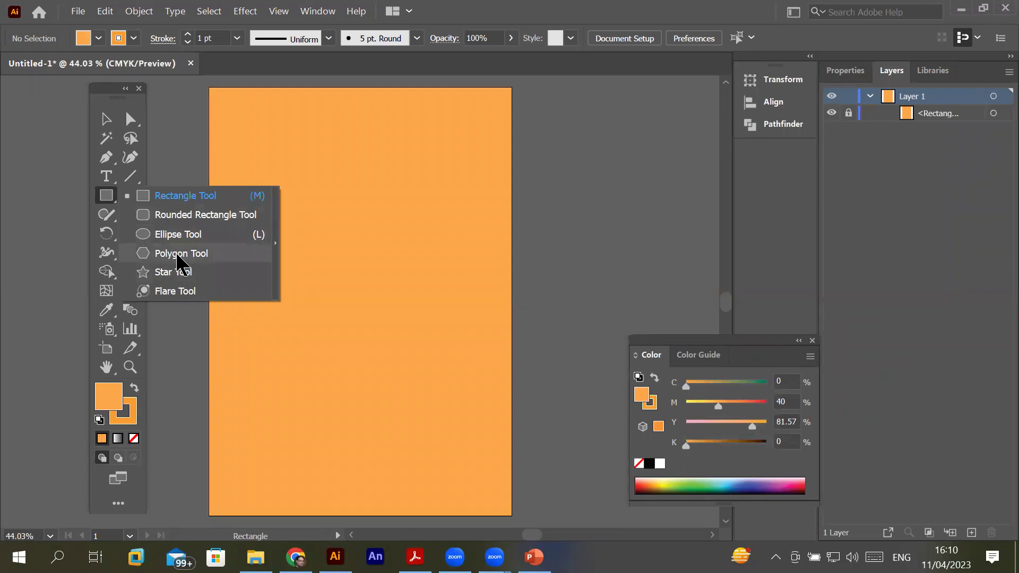
click(181, 254)
mouse_move(299, 112)
mouse_down()
mouse_move(318, 143)
mouse_move(299, 148)
mouse_move(295, 168)
mouse_up()
click(106, 119)
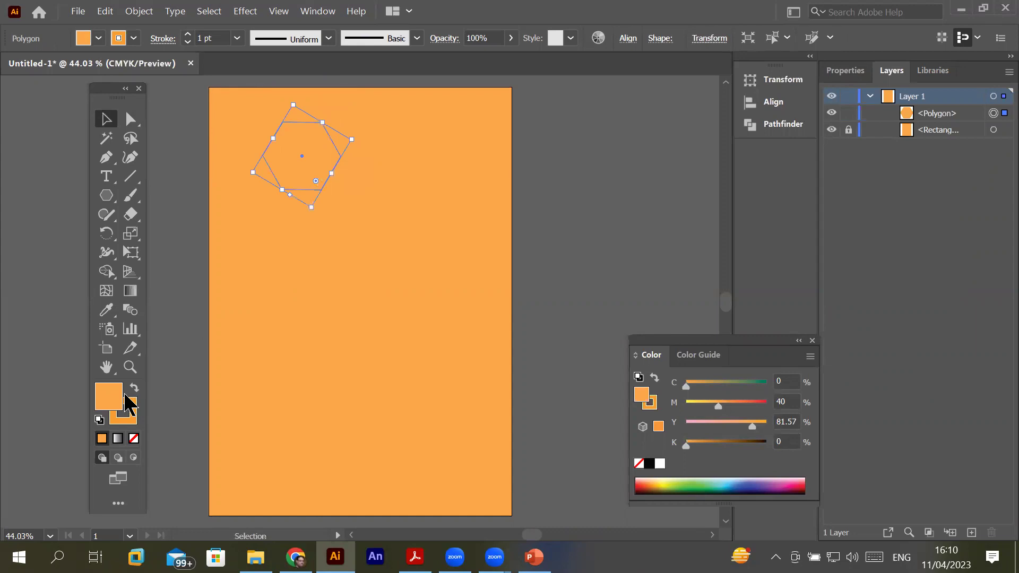
click(99, 38)
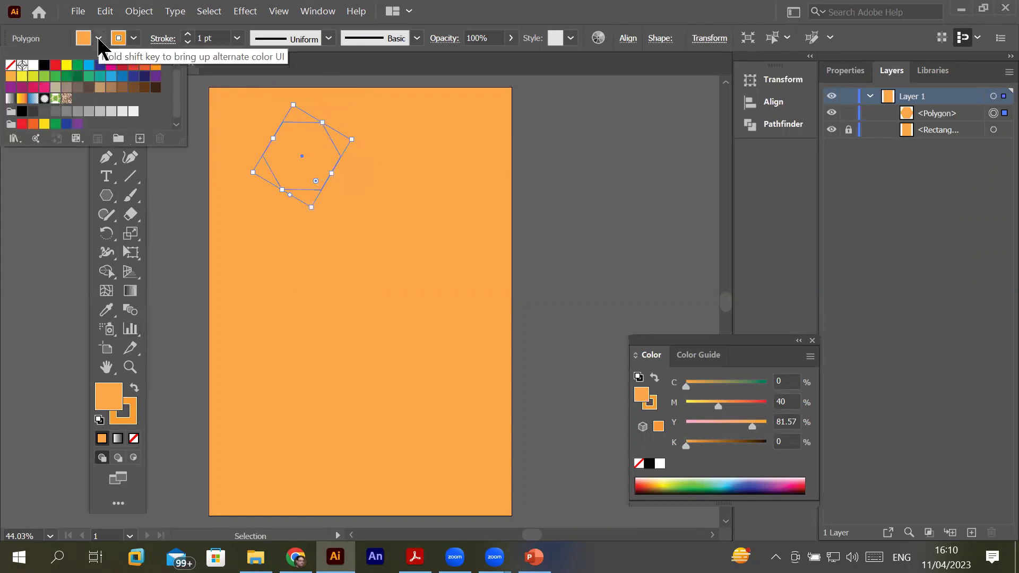
click(89, 65)
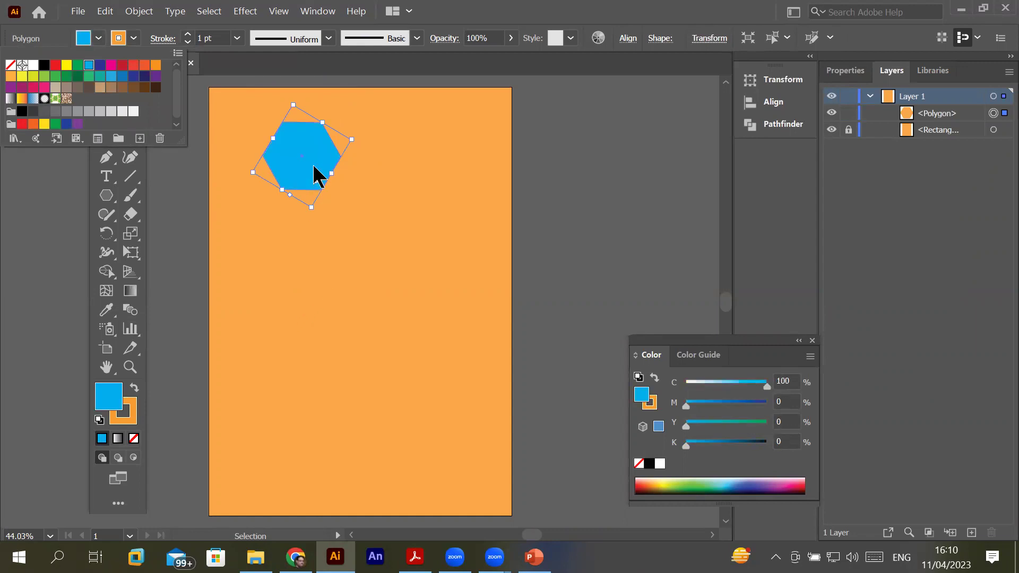
click(315, 173)
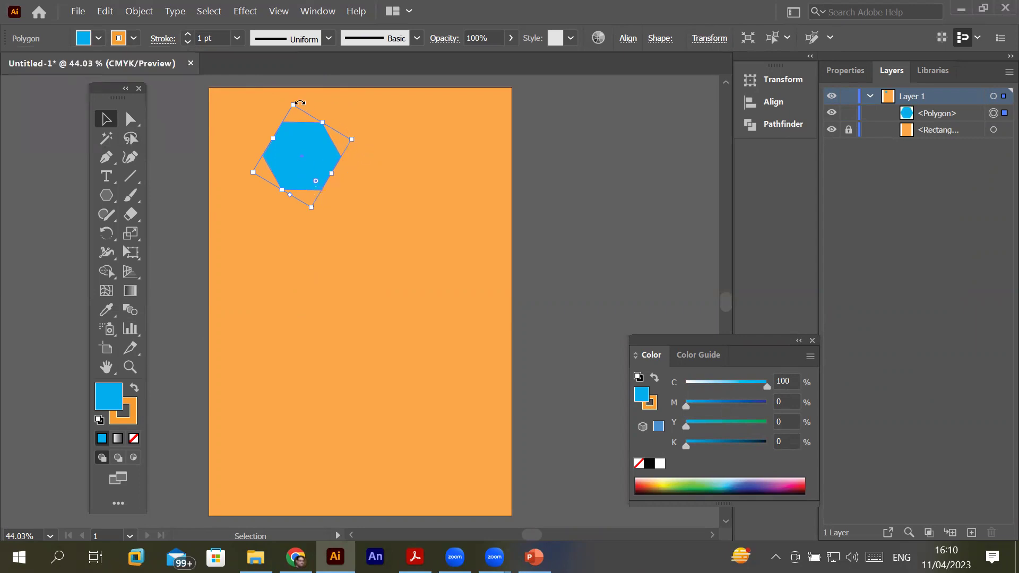
Scale the hexagon down, move it up and right, and delete an extra copy
mouse_move(353, 143)
mouse_down()
mouse_move(290, 161)
mouse_move(295, 141)
mouse_up()
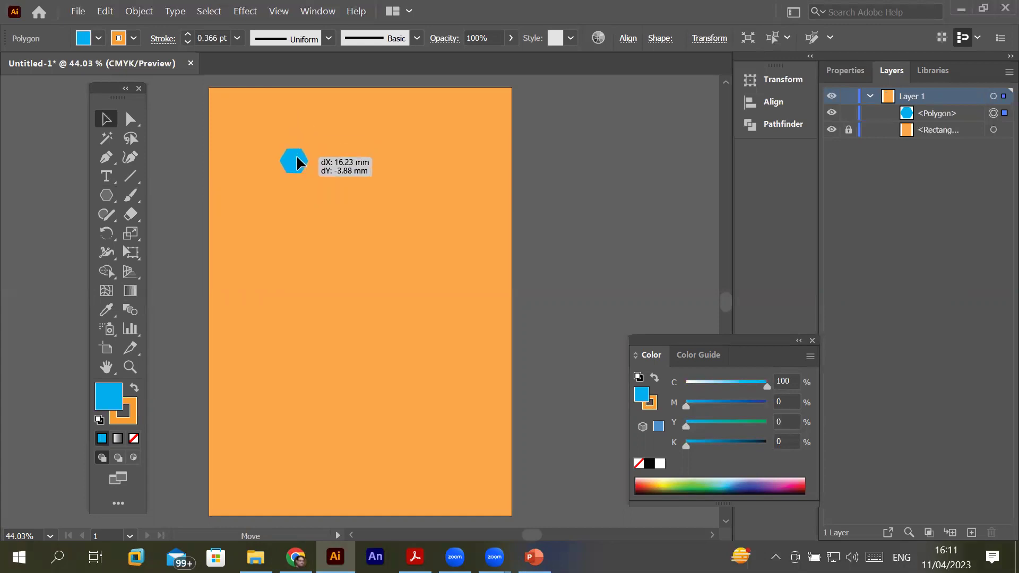
mouse_move(292, 136)
mouse_down()
mouse_move(407, 112)
mouse_move(321, 151)
mouse_move(354, 157)
mouse_up()
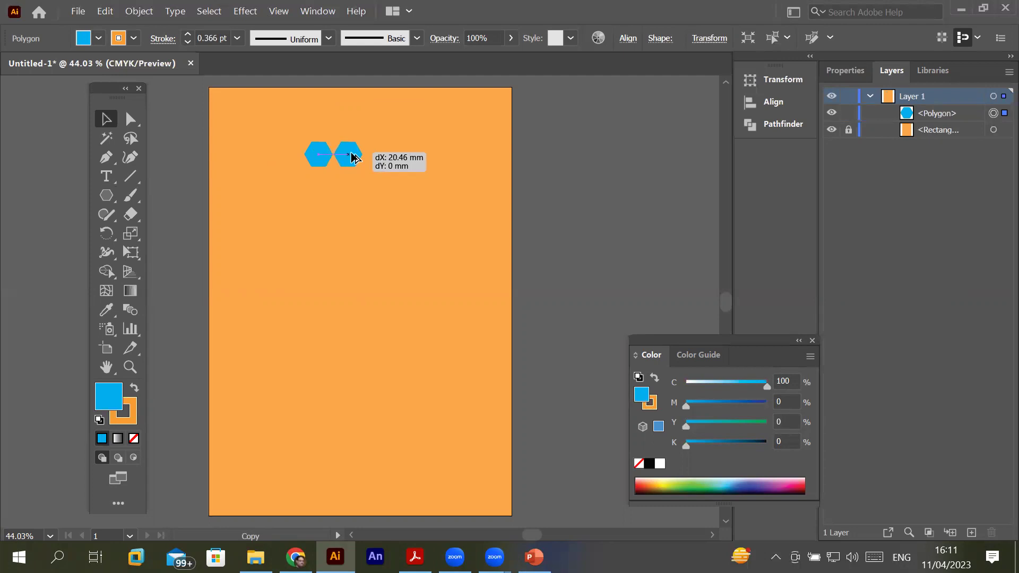
drag(352, 154, 349, 149)
key(Delete)
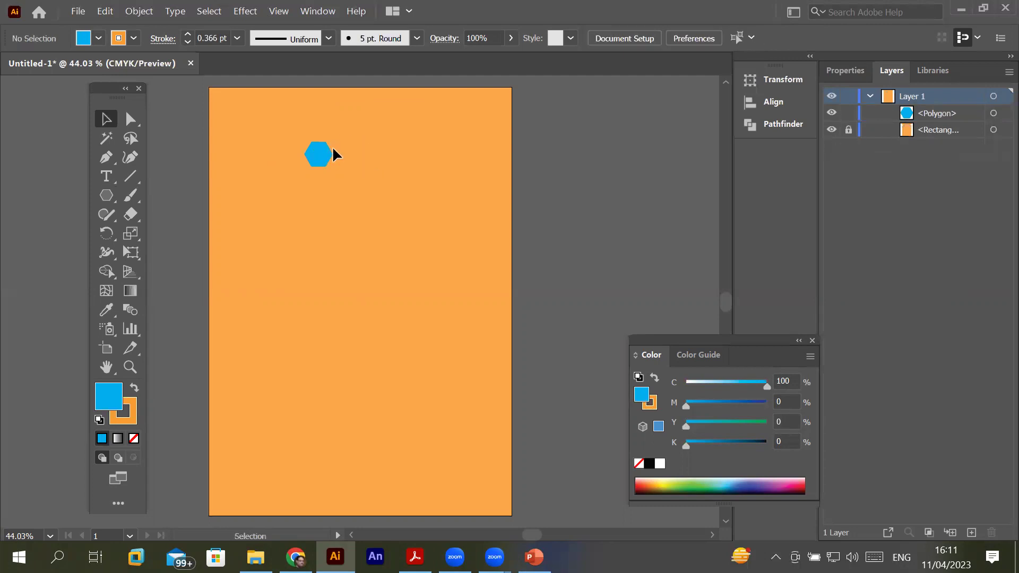
scroll(330, 159, up, 1)
scroll(328, 157, up, 1)
click(313, 151)
mouse_move(341, 144)
mouse_down()
mouse_move(327, 128)
mouse_move(332, 145)
mouse_move(336, 135)
mouse_up()
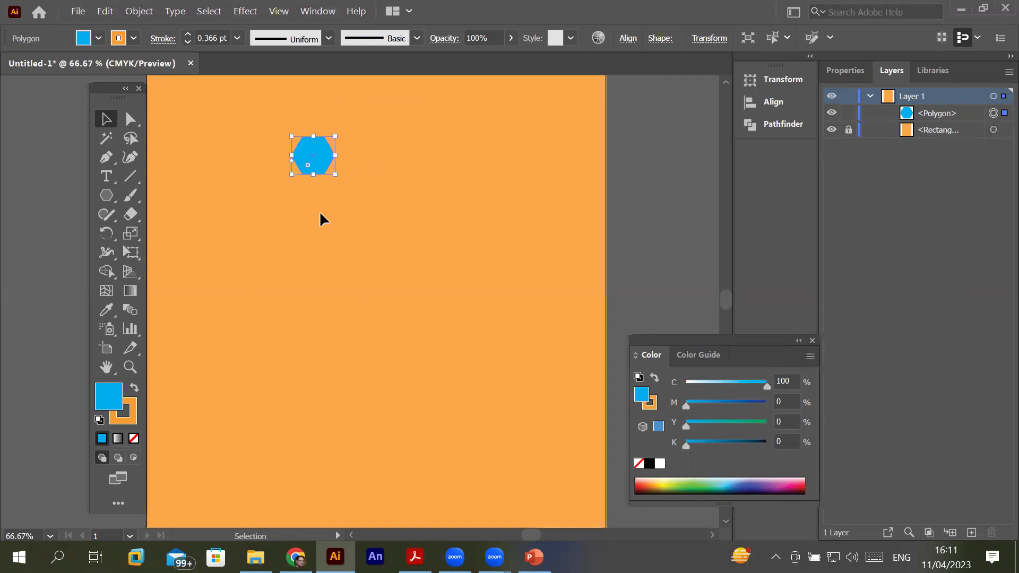
Place a trial copy edge to edge with the hexagon, then delete it
mouse_move(323, 160)
mouse_down()
mouse_move(371, 154)
mouse_move(361, 144)
mouse_up()
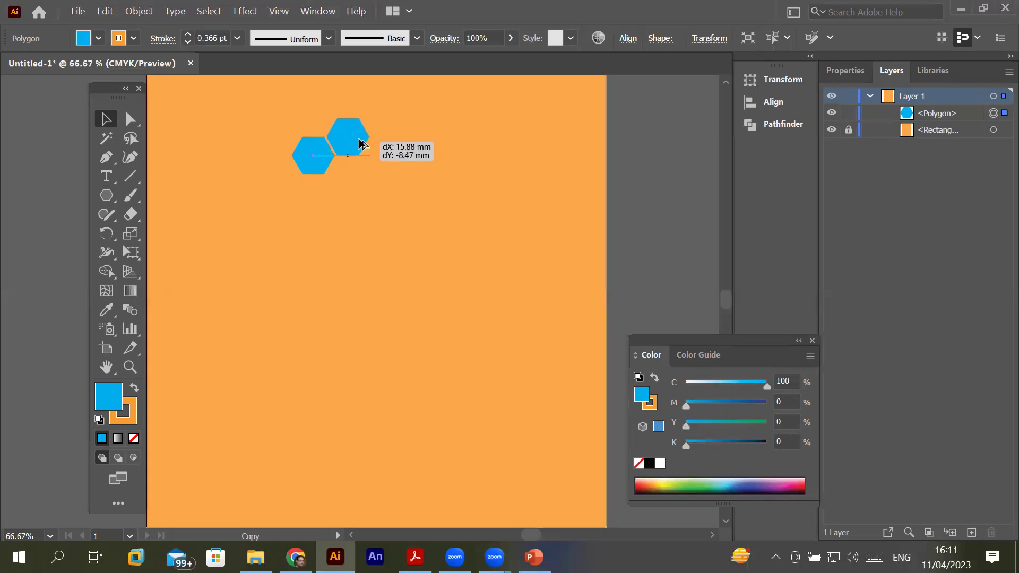
drag(360, 143, 359, 142)
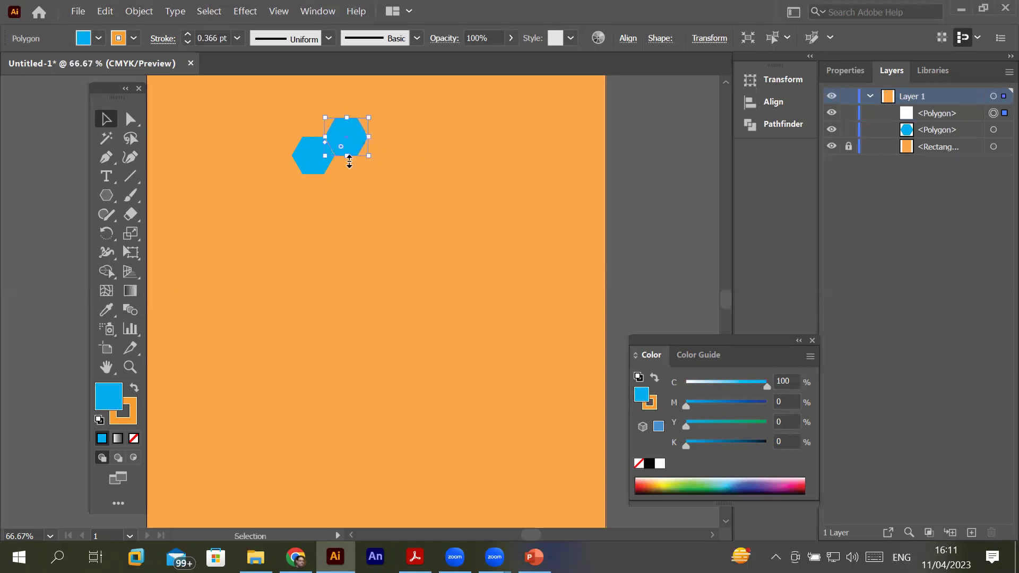
scroll(328, 170, up, 1)
scroll(328, 170, up, 2)
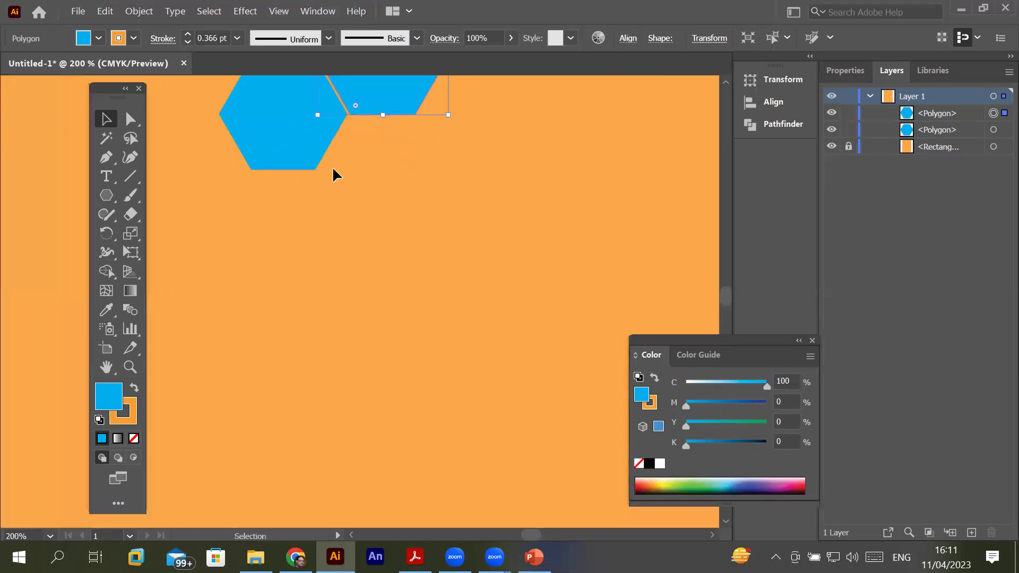
click(726, 83)
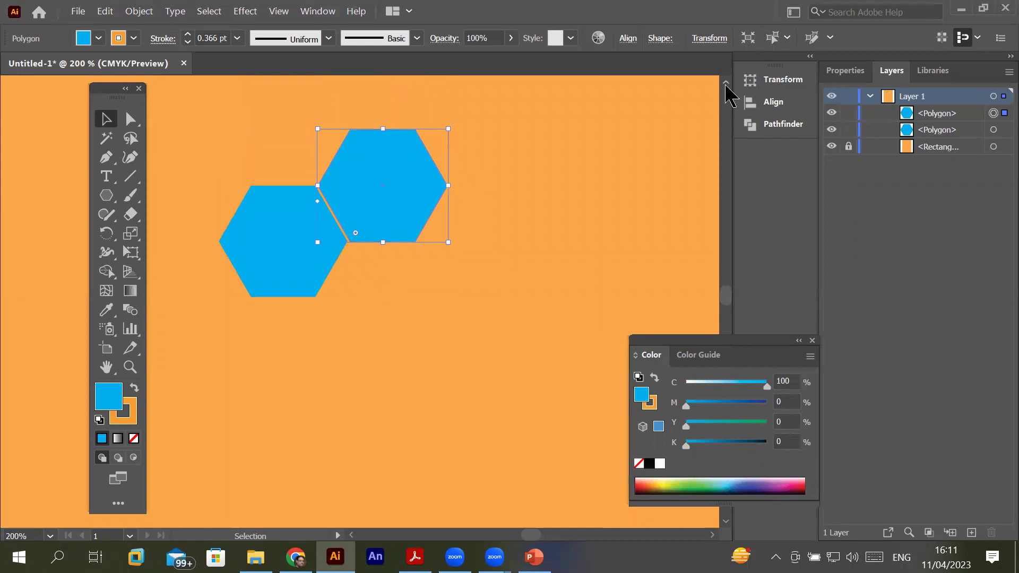
click(281, 308)
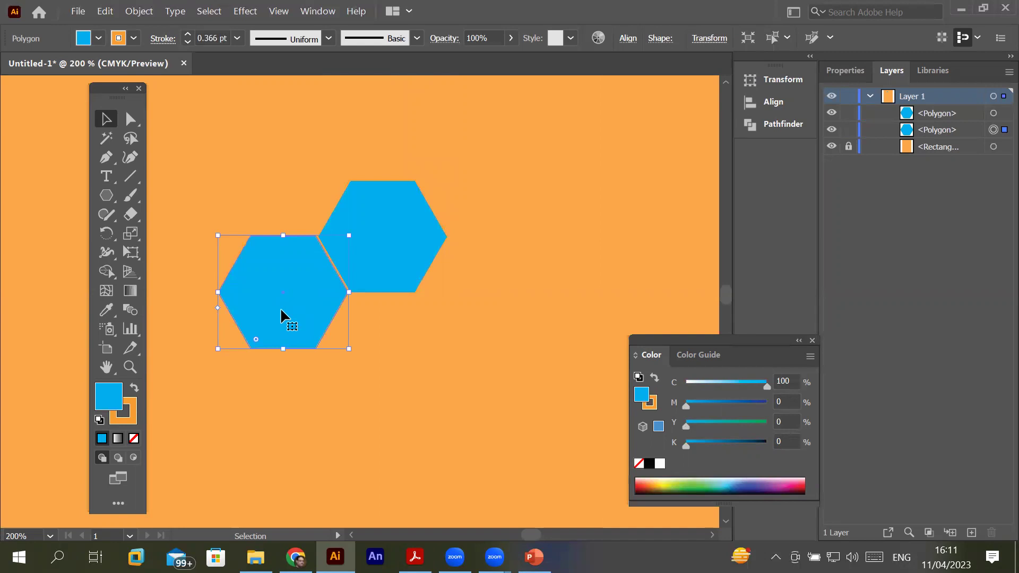
click(400, 234)
key(Delete)
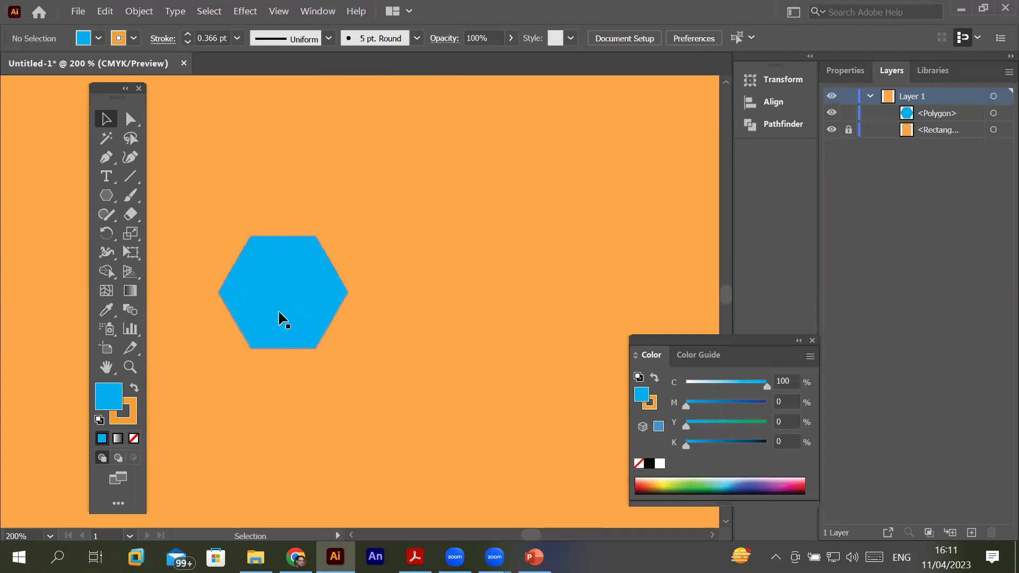
Set the hexagon's stroke to None, leaving only its cyan fill
click(282, 307)
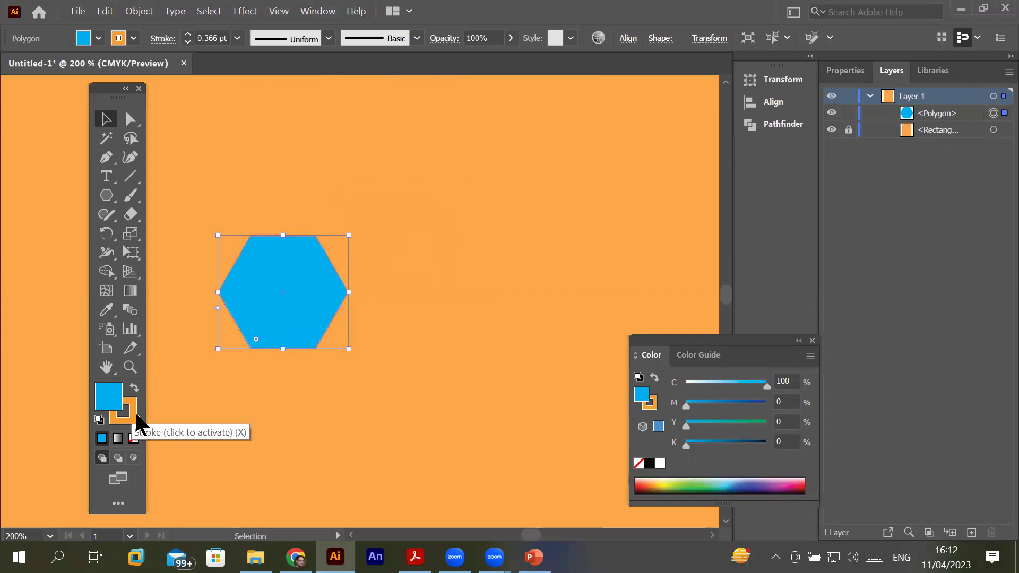
click(137, 416)
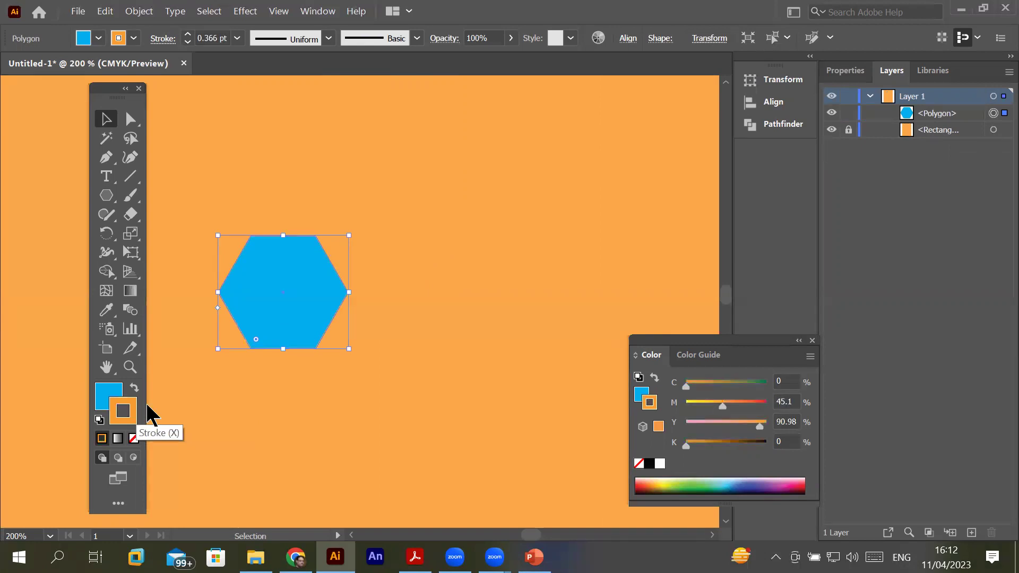
click(134, 40)
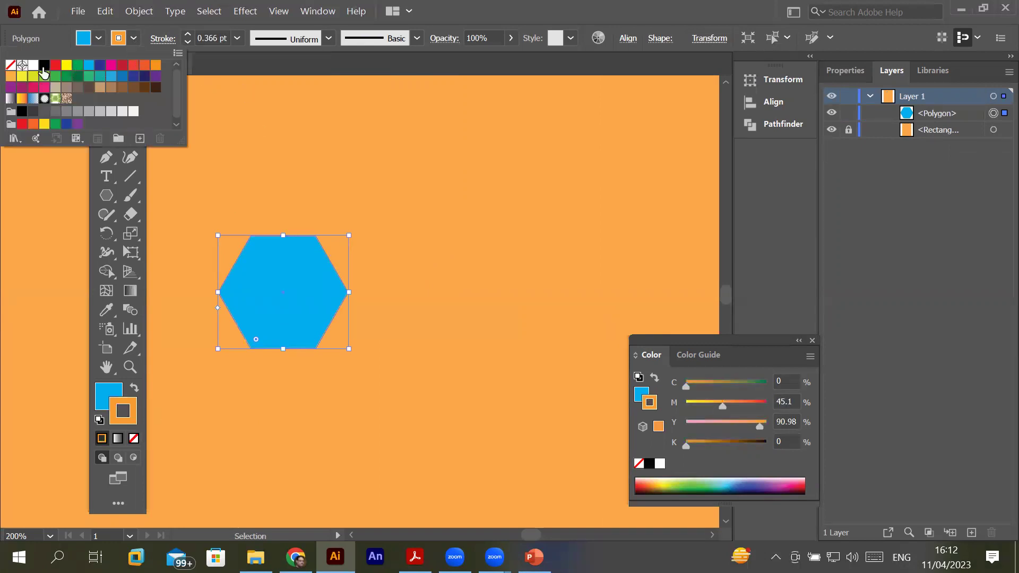
click(10, 65)
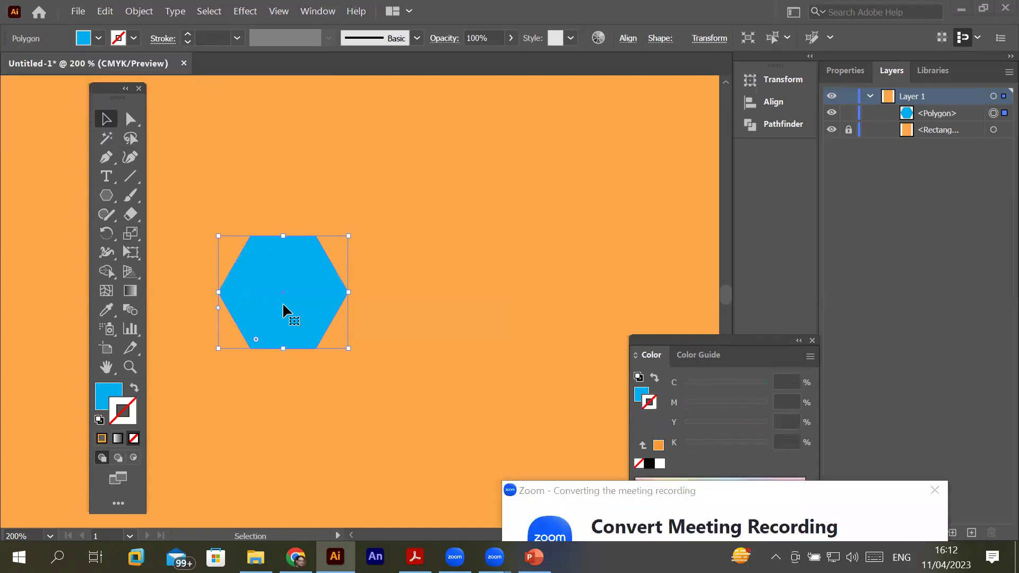
click(558, 421)
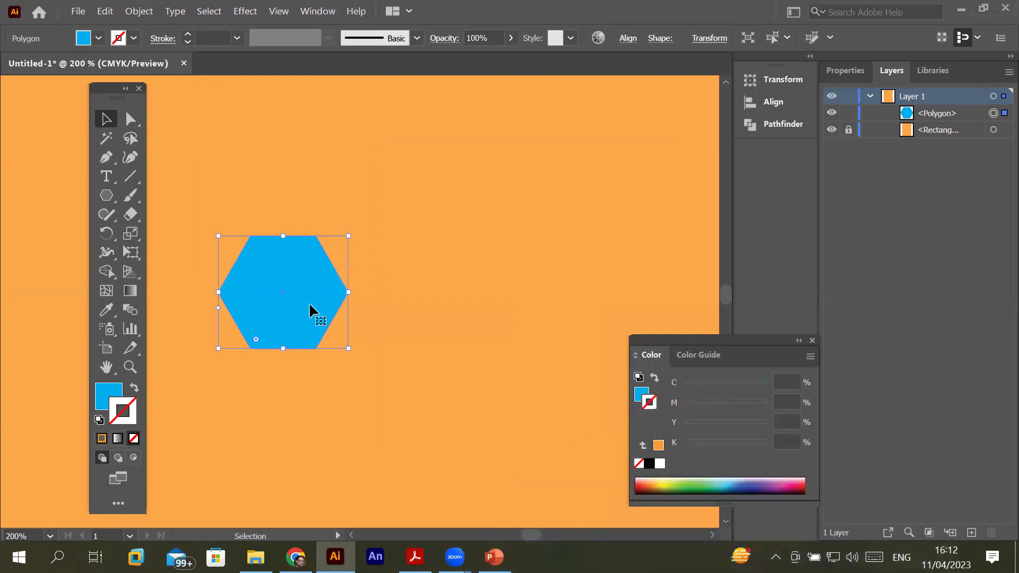
Alt-drag hexagon copies diagonally up-right, then duplicate three downward into a nine-cell honeycomb
mouse_move(308, 302)
mouse_down()
mouse_move(526, 186)
mouse_move(513, 190)
mouse_up()
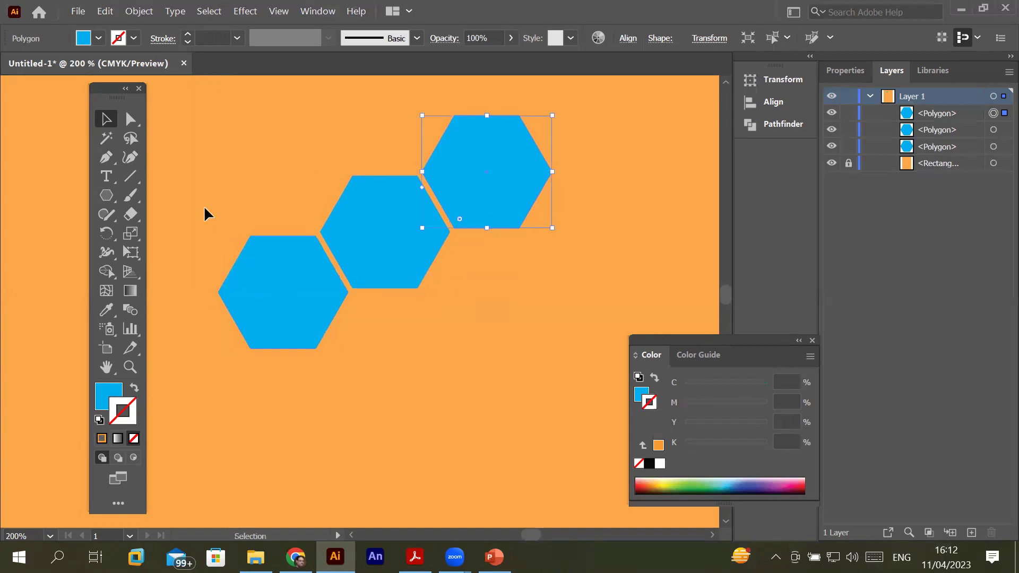
drag(237, 253, 403, 265)
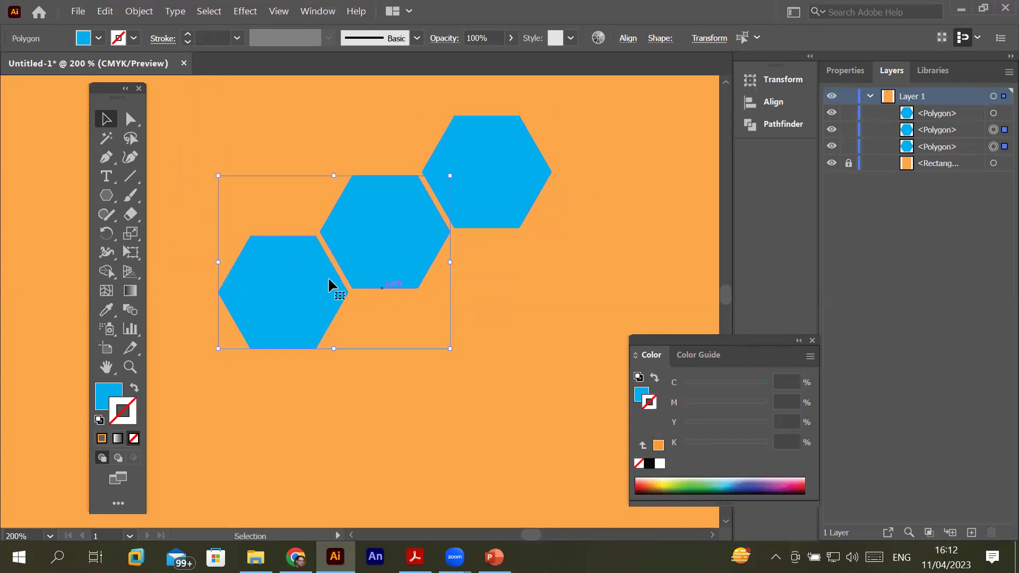
shift+click(495, 183)
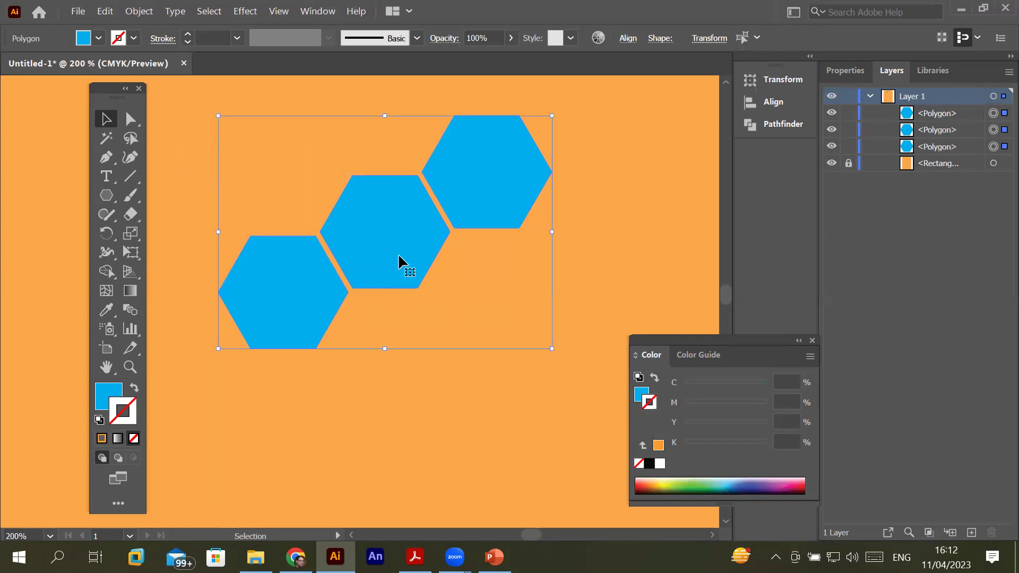
mouse_move(399, 256)
mouse_down()
mouse_move(497, 330)
mouse_move(413, 386)
mouse_move(400, 376)
mouse_move(427, 476)
mouse_move(402, 500)
mouse_up()
scroll(453, 440, down, 1)
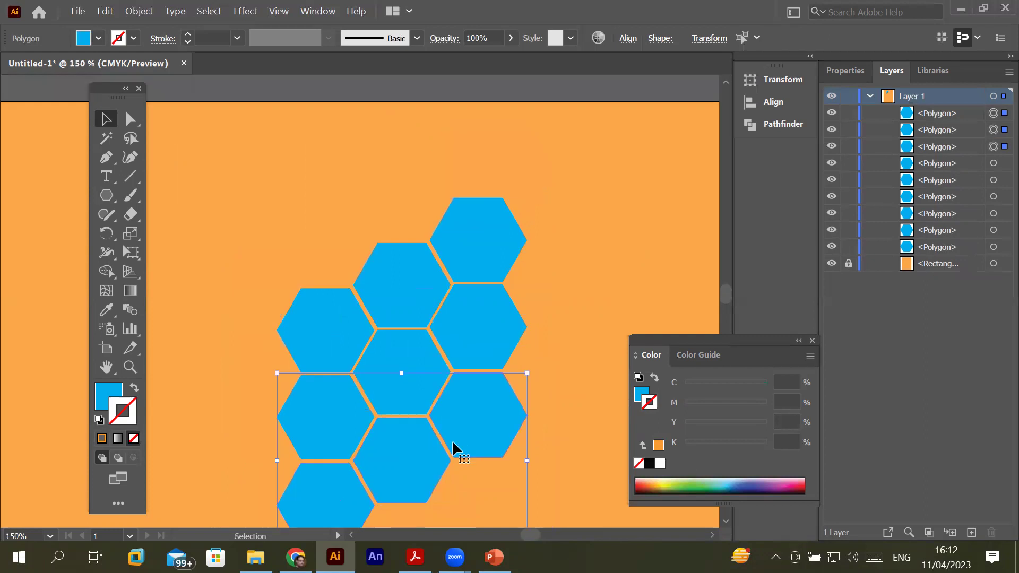
scroll(452, 440, down, 1)
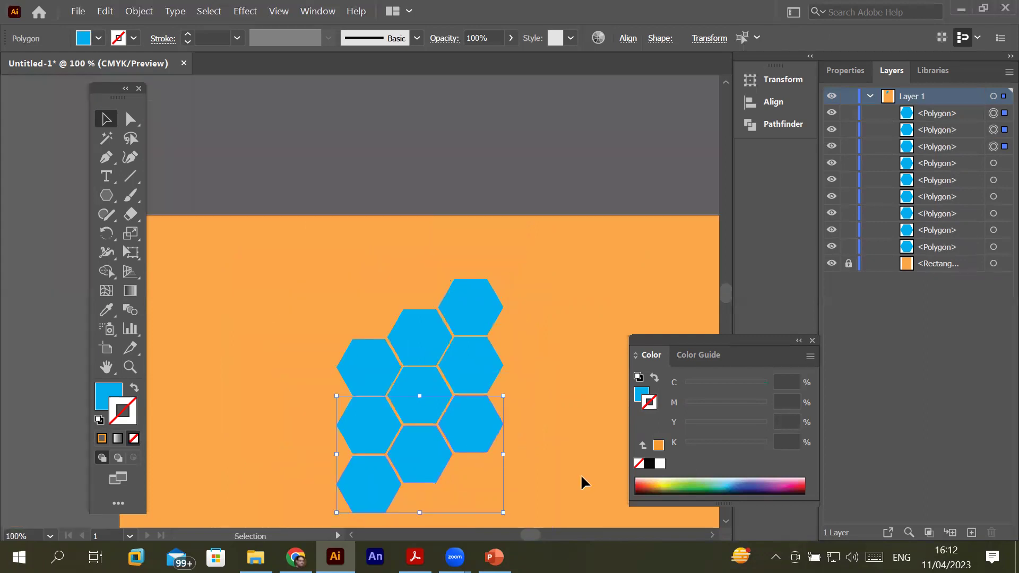
click(553, 374)
Copy all nine hexagons down-right, and copy a three-hexagon column up-right
drag(564, 410, 492, 219)
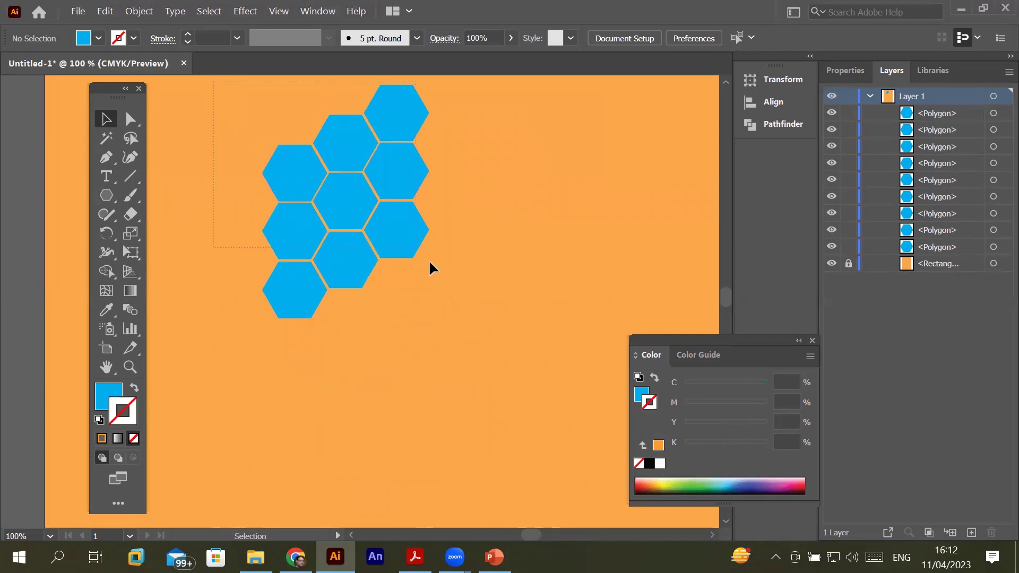
drag(481, 342, 481, 341)
drag(392, 235, 446, 391)
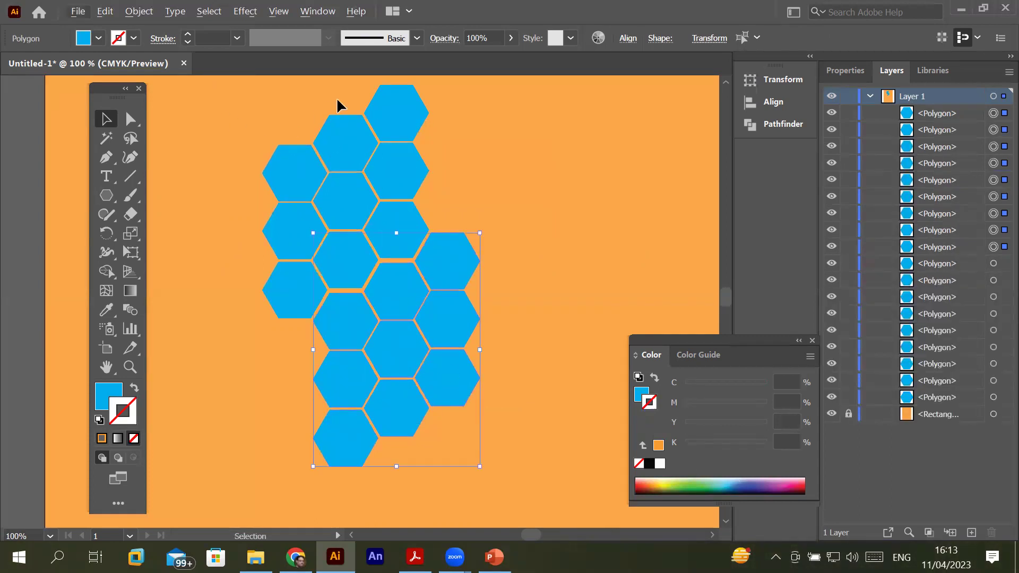
click(393, 110)
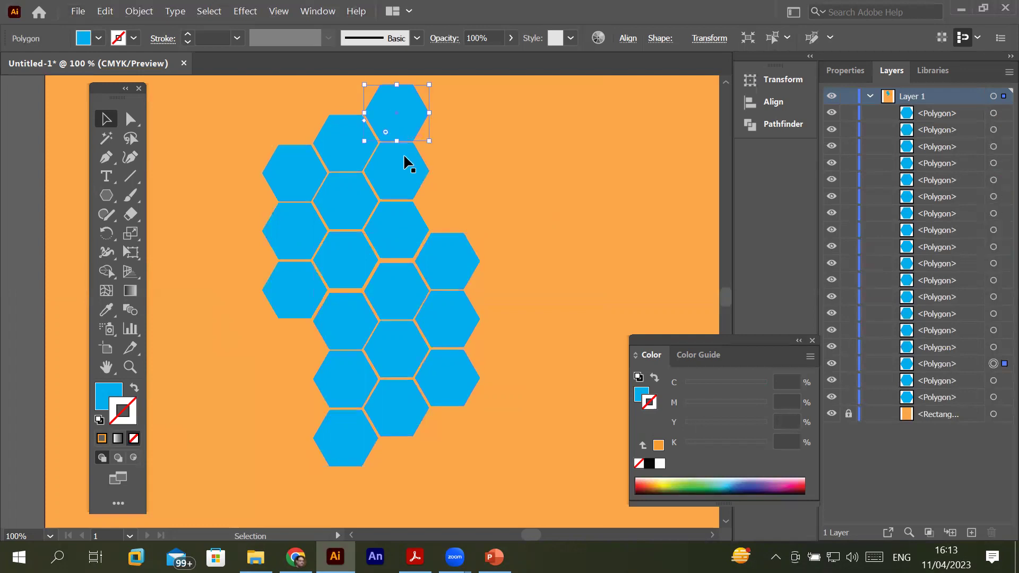
shift+click(404, 169)
shift+click(402, 217)
drag(403, 218, 454, 192)
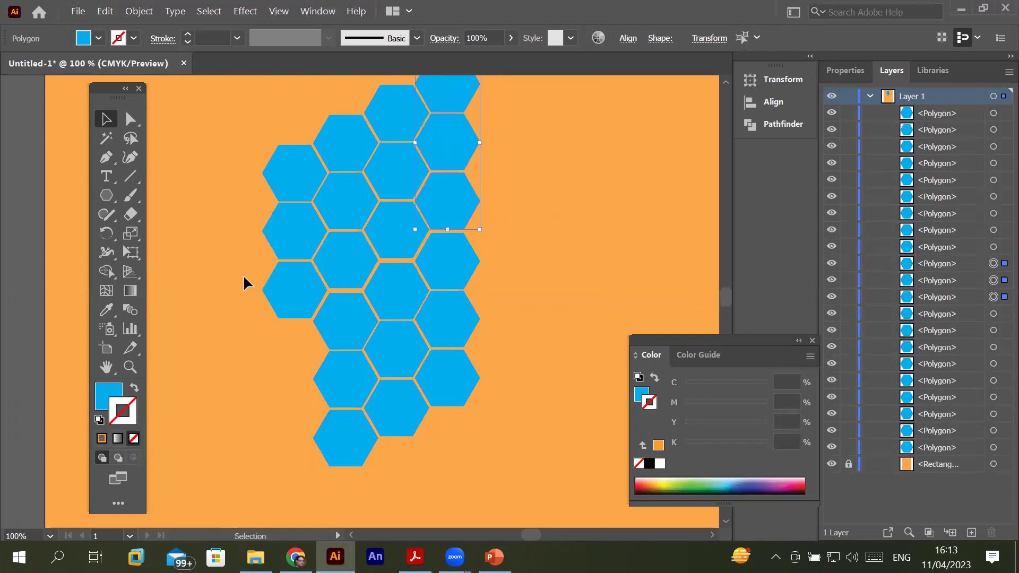
Copy the lower-left hexagon downward below the left column, completing 23 hexagons
click(280, 294)
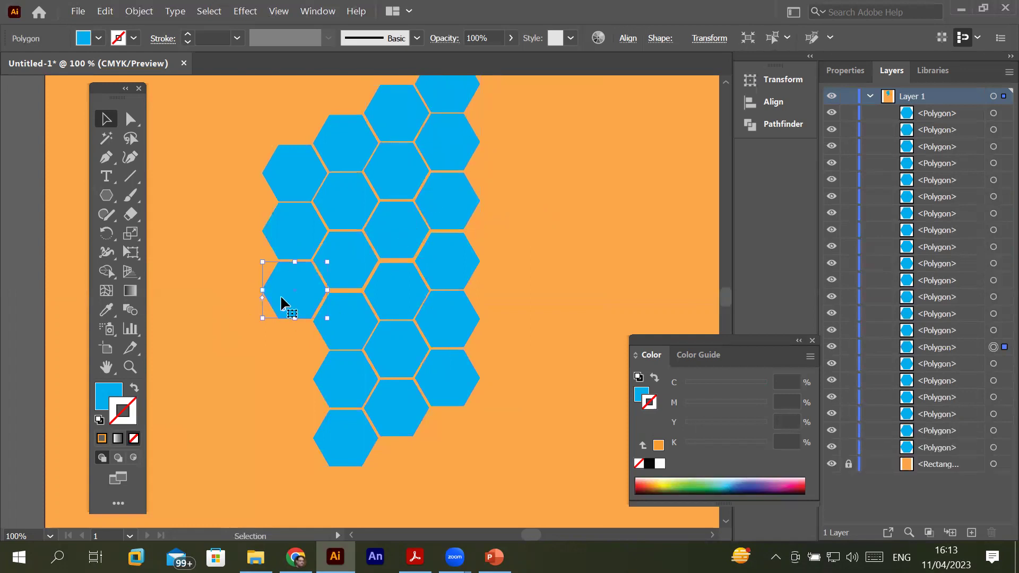
drag(282, 299, 280, 415)
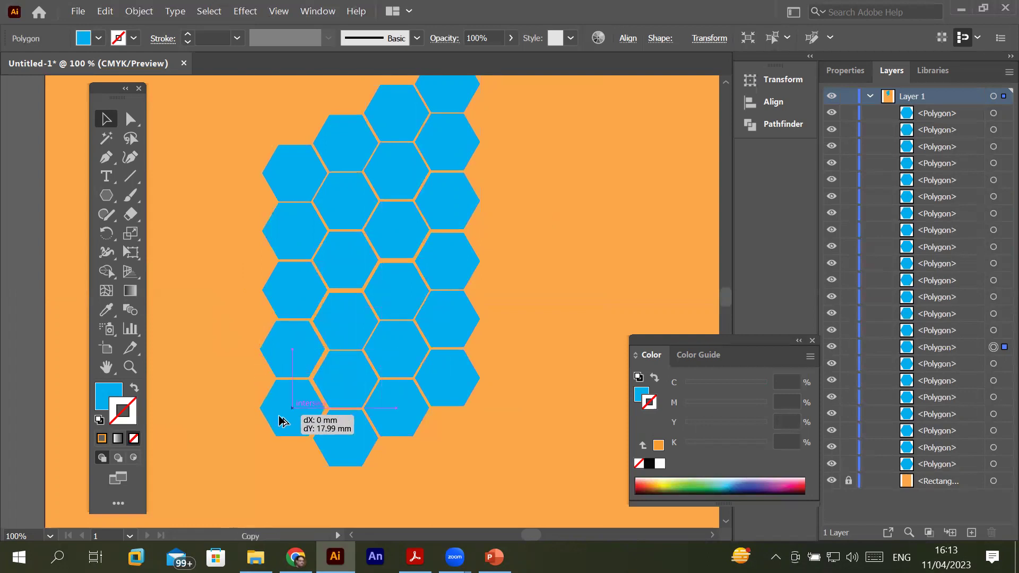
drag(278, 416, 278, 416)
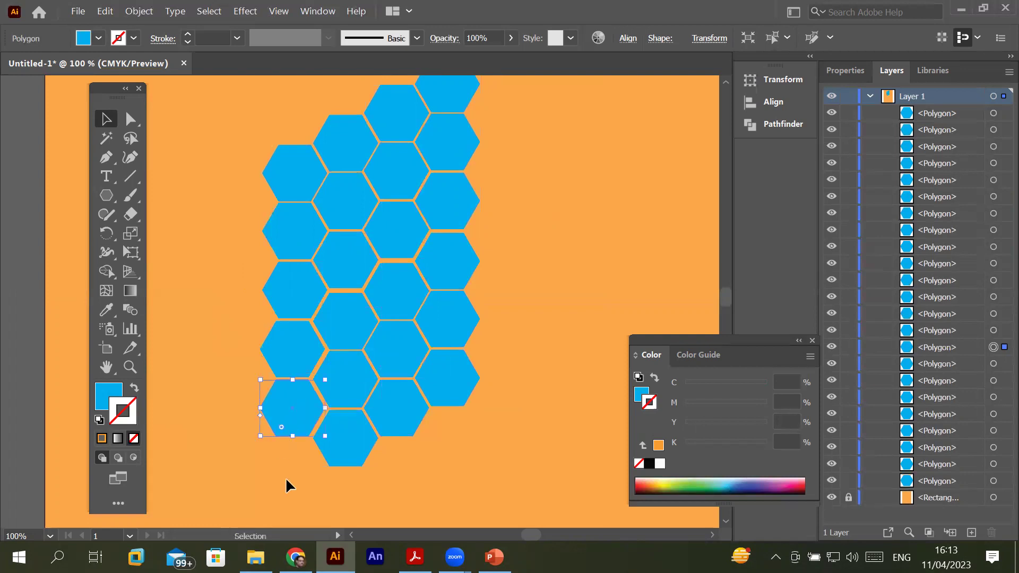
click(428, 451)
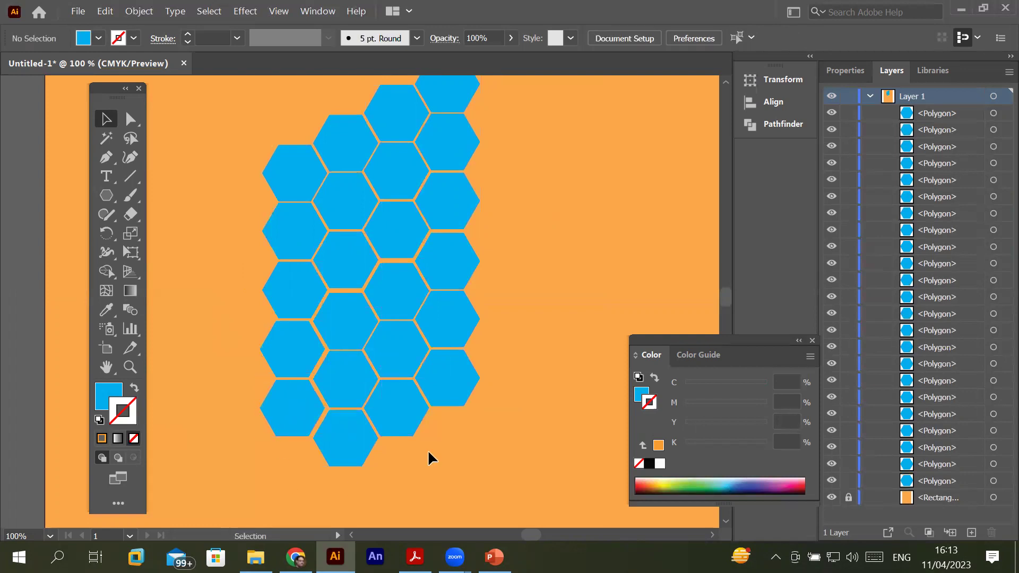
scroll(517, 296, down, 1)
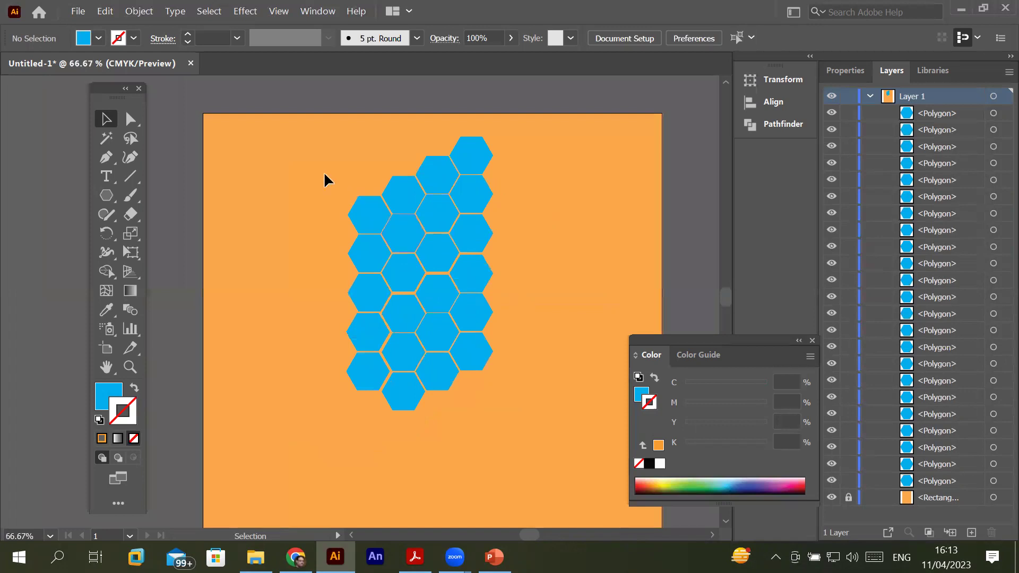
Select all the hexagons and Alt-drag a copy of the cluster up and right
key(ctrl+a)
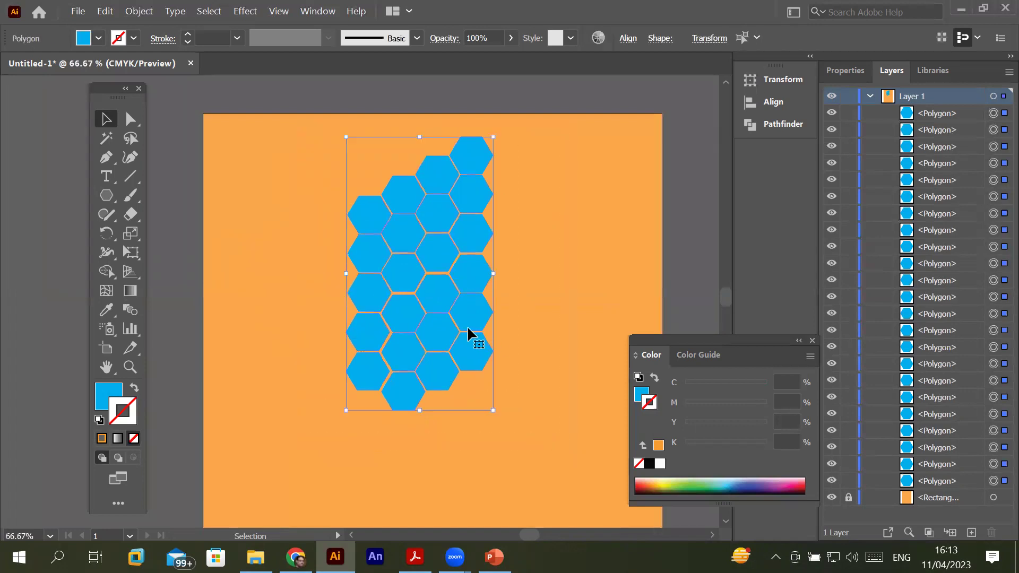
mouse_move(460, 345)
mouse_down()
mouse_move(585, 299)
mouse_move(581, 289)
mouse_up()
scroll(531, 416, down, 1)
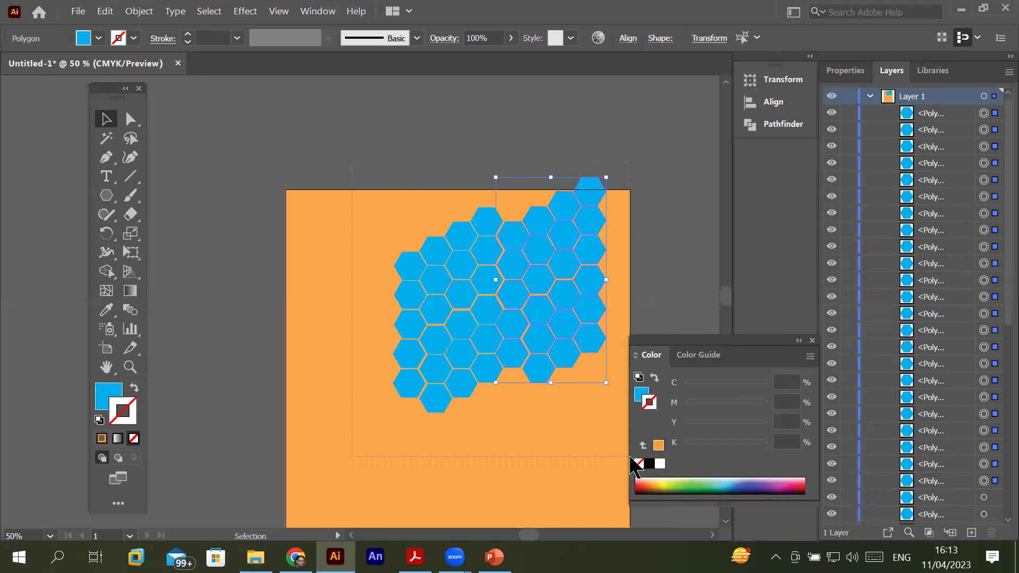
Make a second copy of the cluster and move it onto the page below the first
mouse_move(546, 355)
mouse_down()
mouse_move(566, 546)
mouse_move(307, 404)
mouse_up()
scroll(481, 409, down, 1)
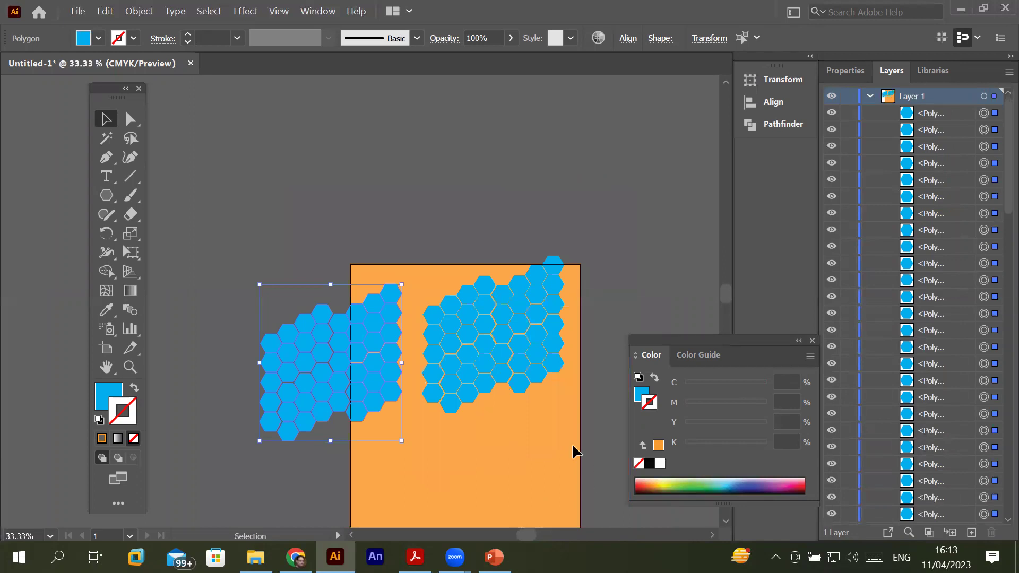
click(726, 521)
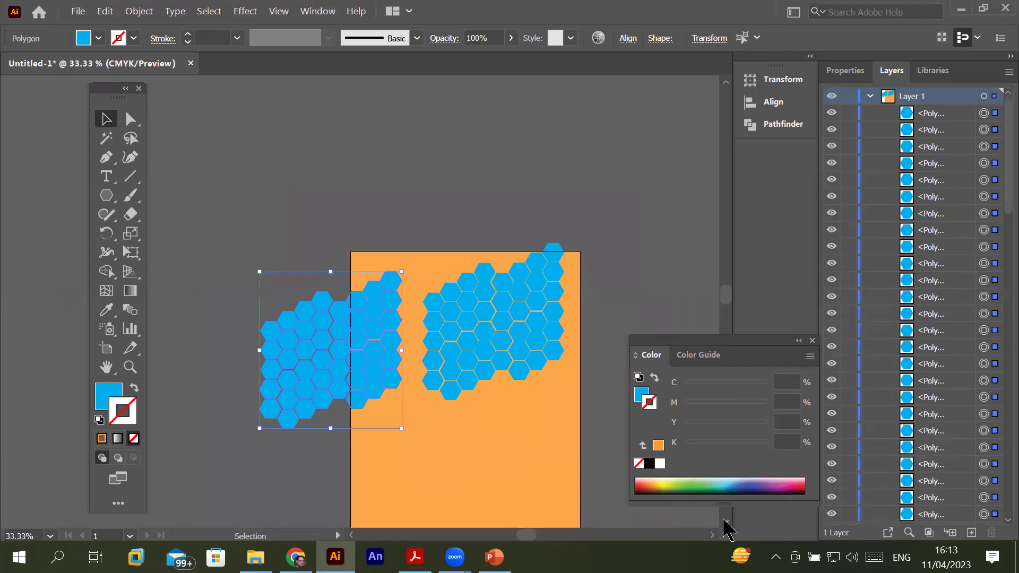
scroll(725, 521, down, 6)
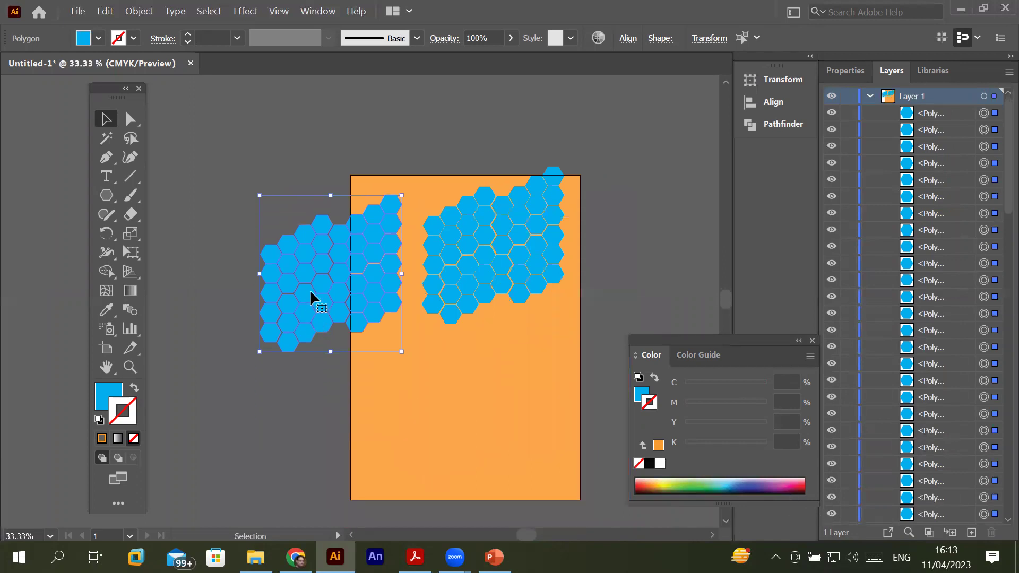
drag(310, 292, 489, 378)
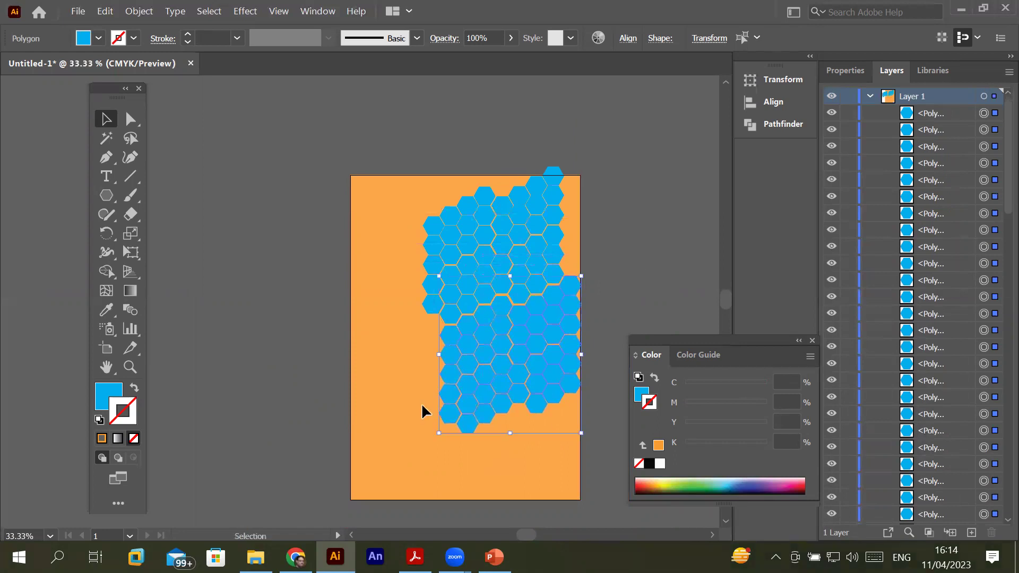
click(409, 402)
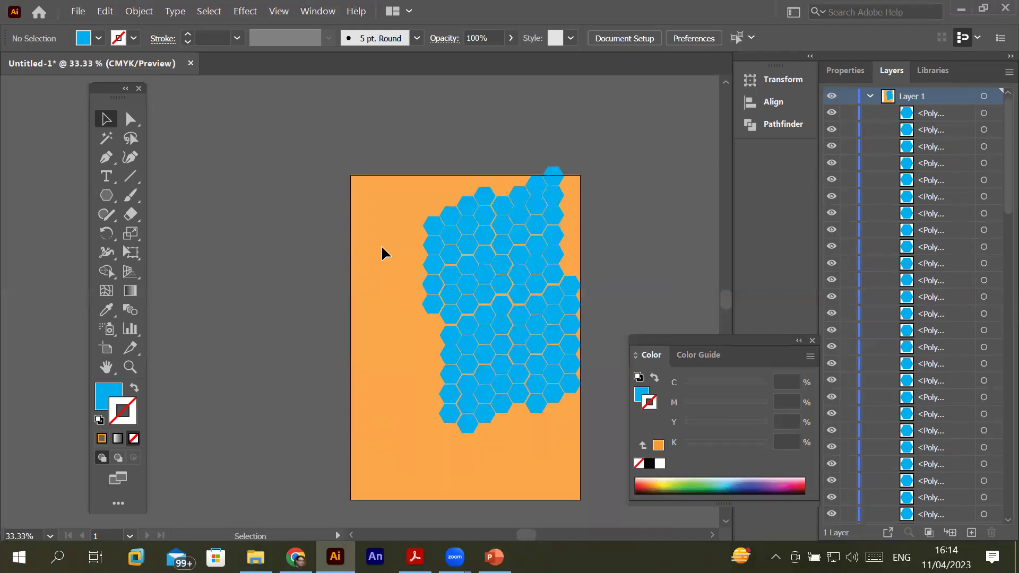
scroll(466, 230, up, 2)
scroll(466, 230, down, 1)
scroll(466, 230, down, 1)
scroll(467, 233, down, 1)
scroll(467, 233, up, 1)
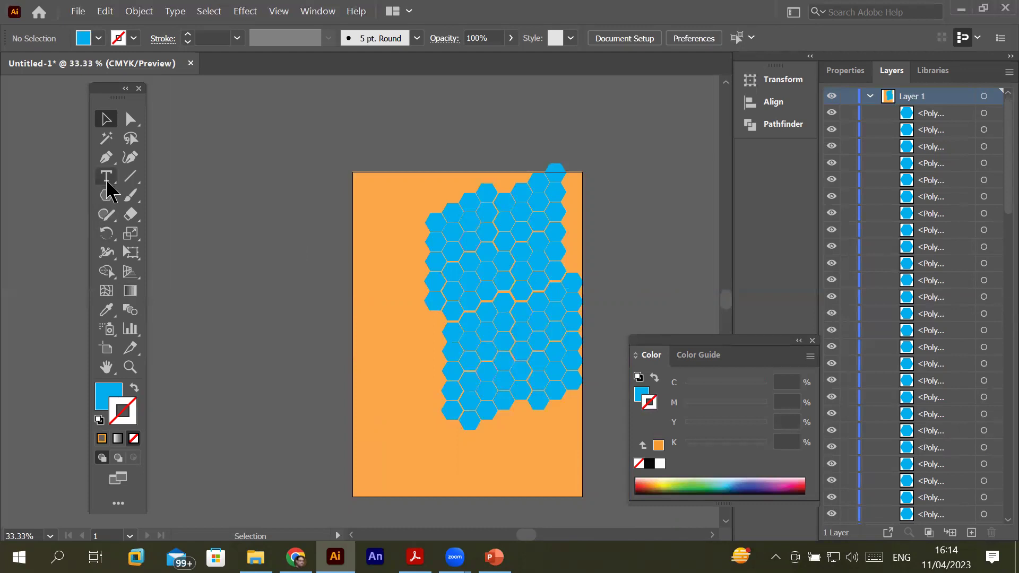
Switch to the Vertical Type Tool and place vertical placeholder text on the left
click(372, 219)
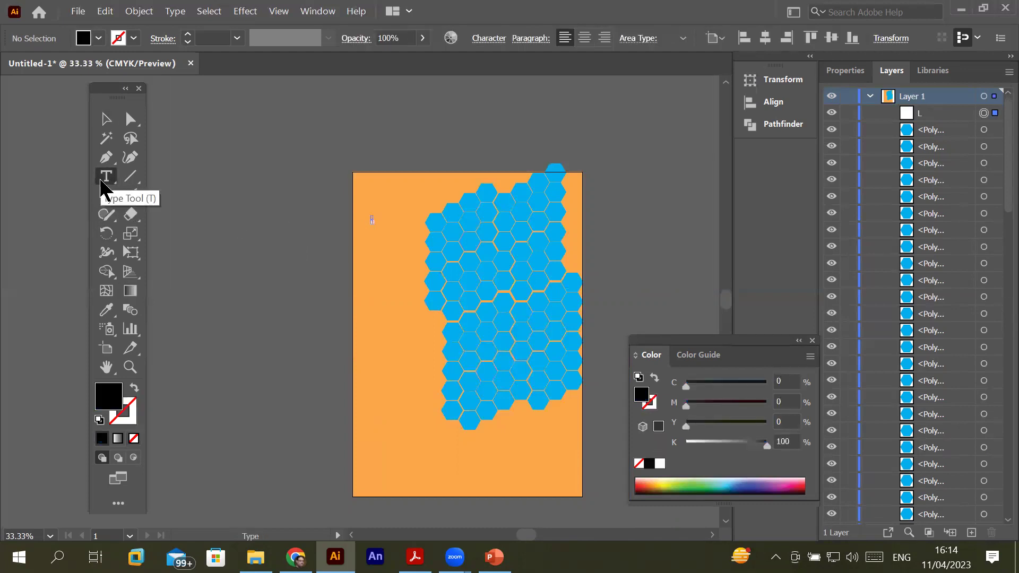
click(105, 180)
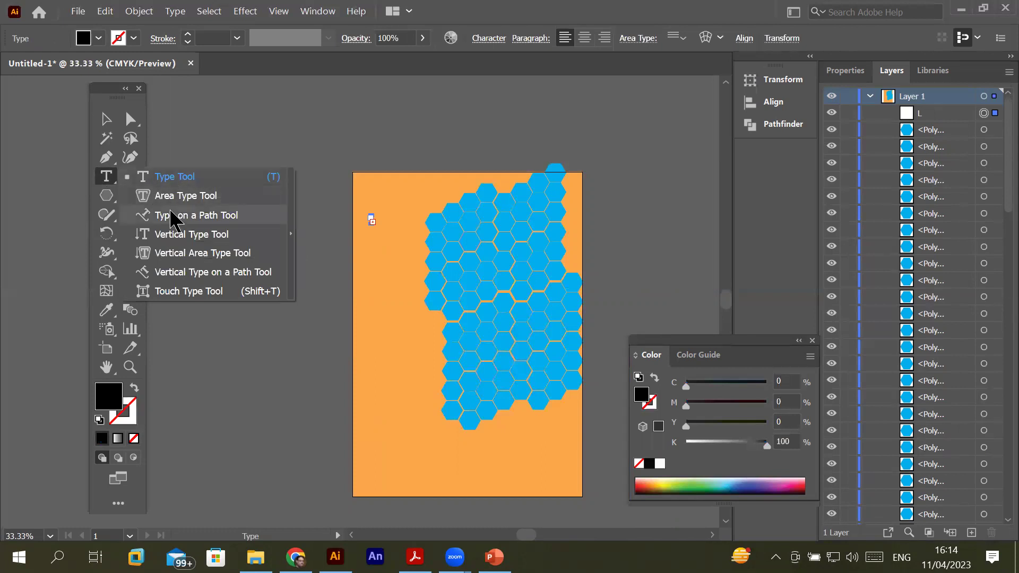
click(170, 234)
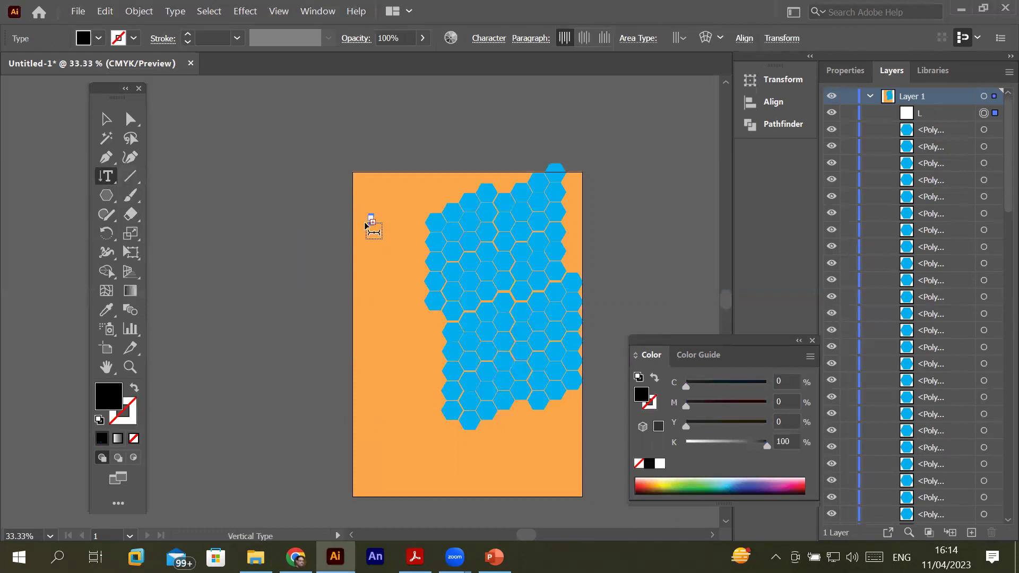
click(373, 380)
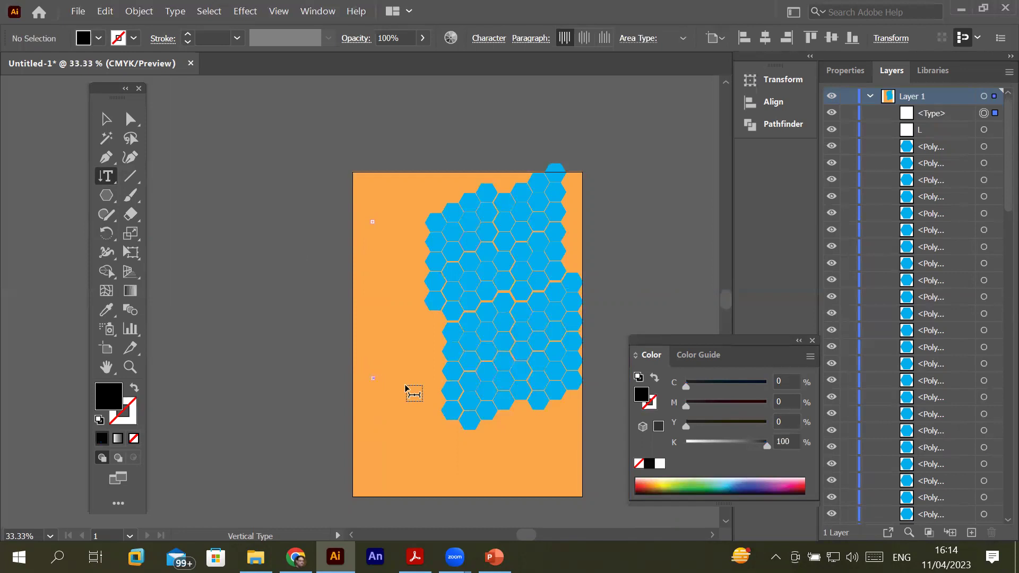
text(F)
click(370, 378)
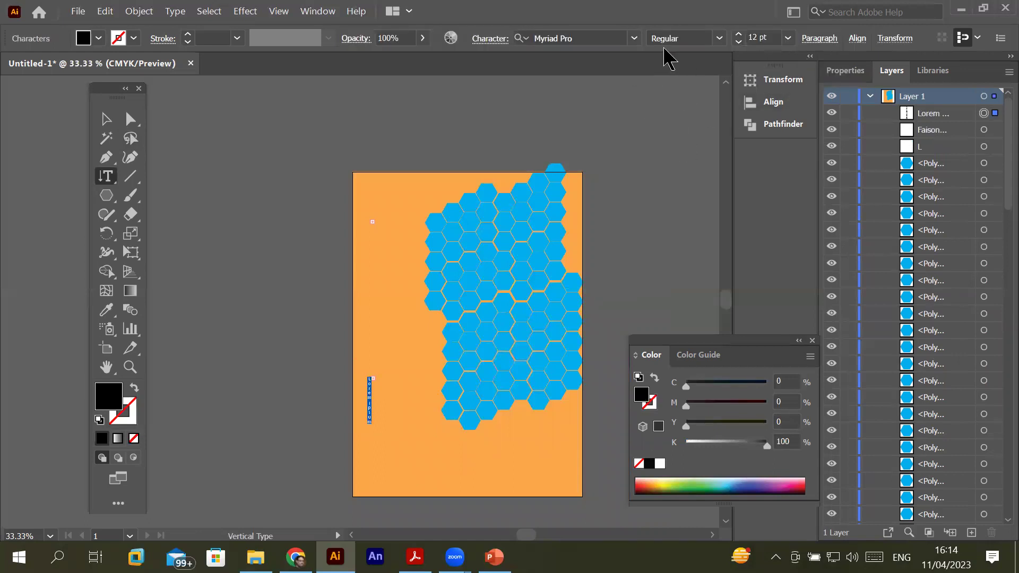
Set the vertical text to 33 pt and move it up beside the hexagons
click(740, 35)
click(739, 35)
click(739, 35)
click(739, 35)
click(740, 35)
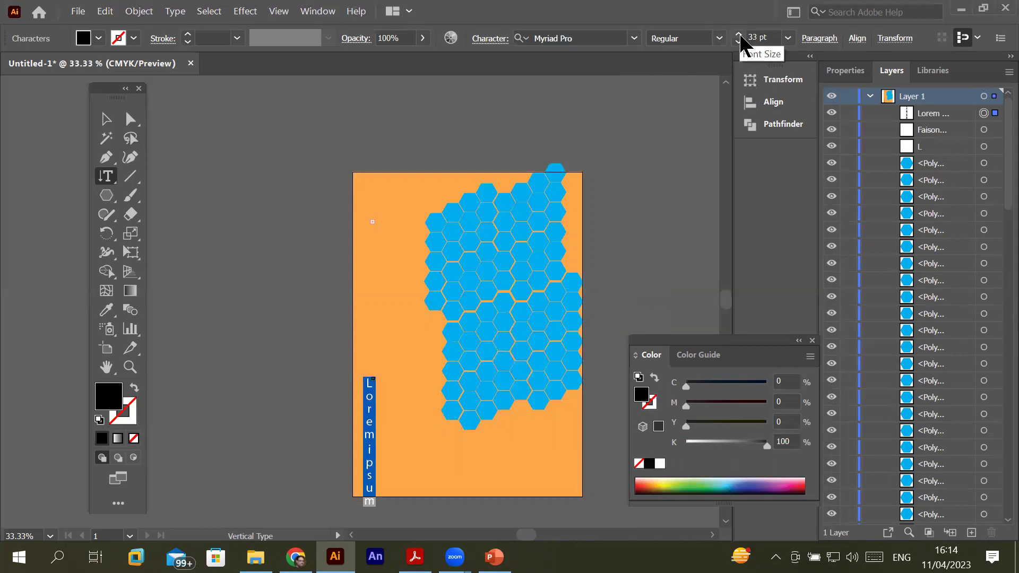
click(108, 120)
mouse_move(370, 413)
mouse_down()
mouse_move(370, 274)
mouse_move(387, 247)
mouse_up()
Delete the two stray leftover text objects
click(371, 221)
key(Delete)
click(372, 378)
key(Delete)
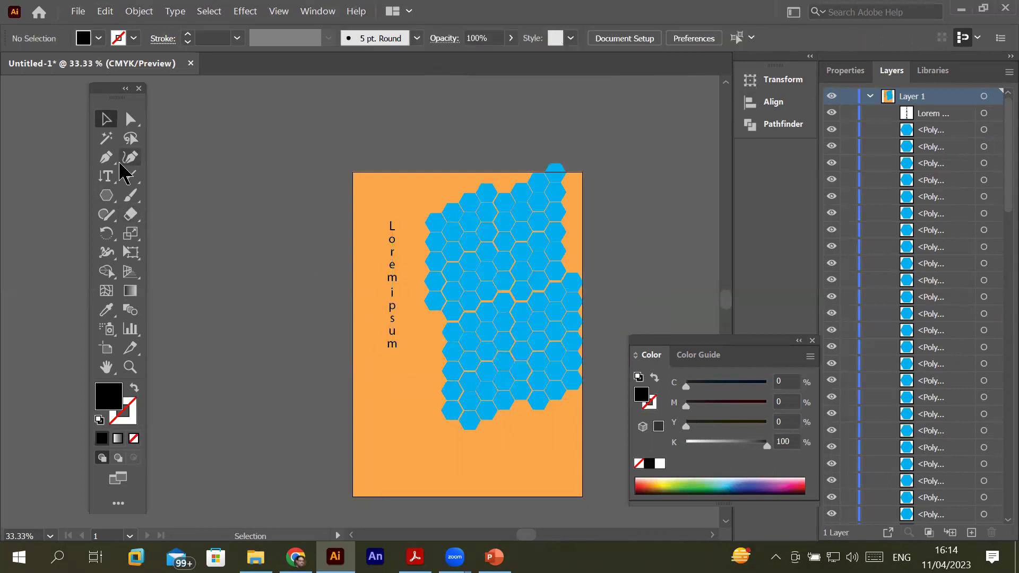
Replace the placeholder with 'FasionMag' and settle it beside the honeycomb's left edge
click(107, 178)
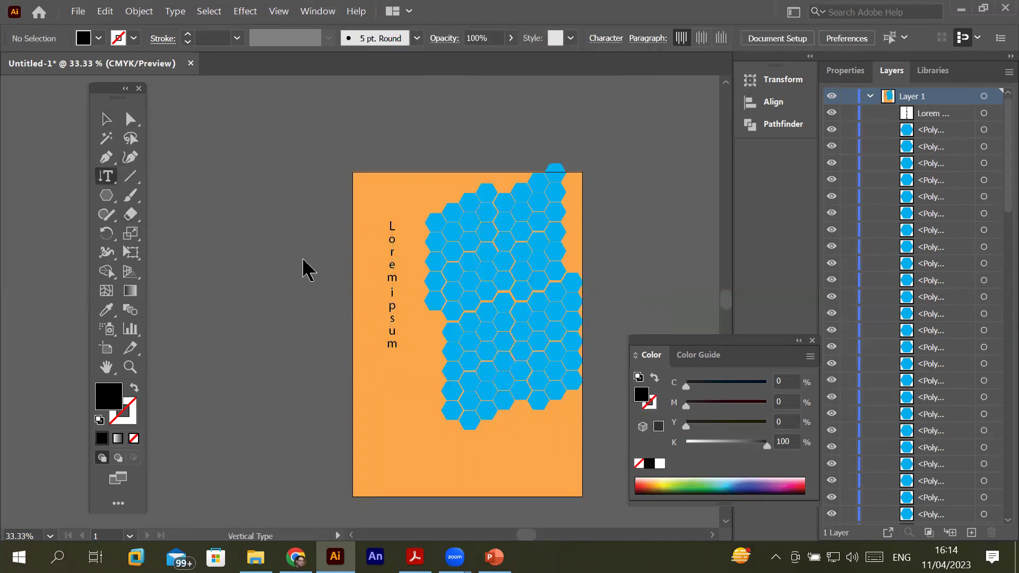
double_click(388, 265)
key(ctrl+a)
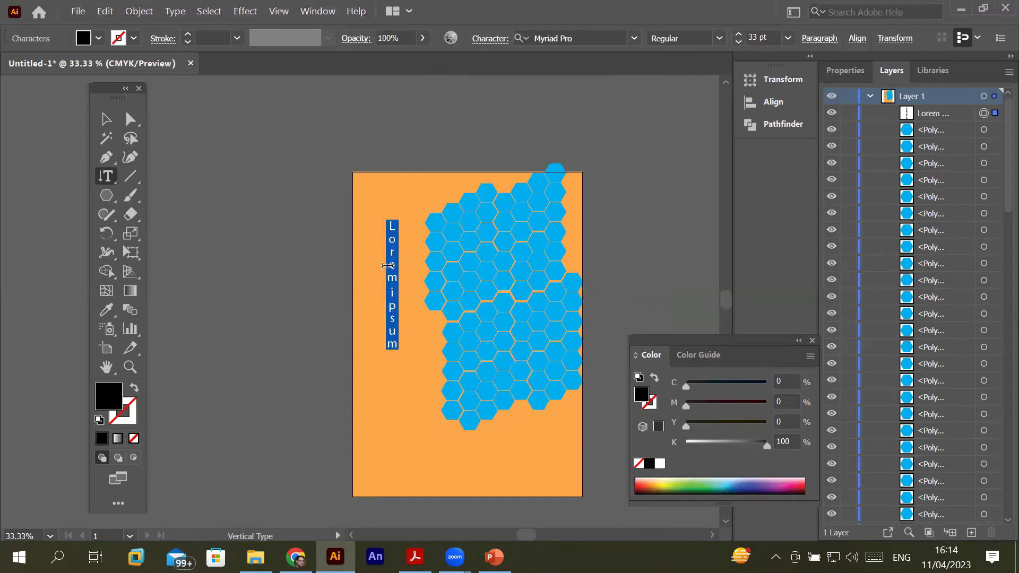
text(Fas)
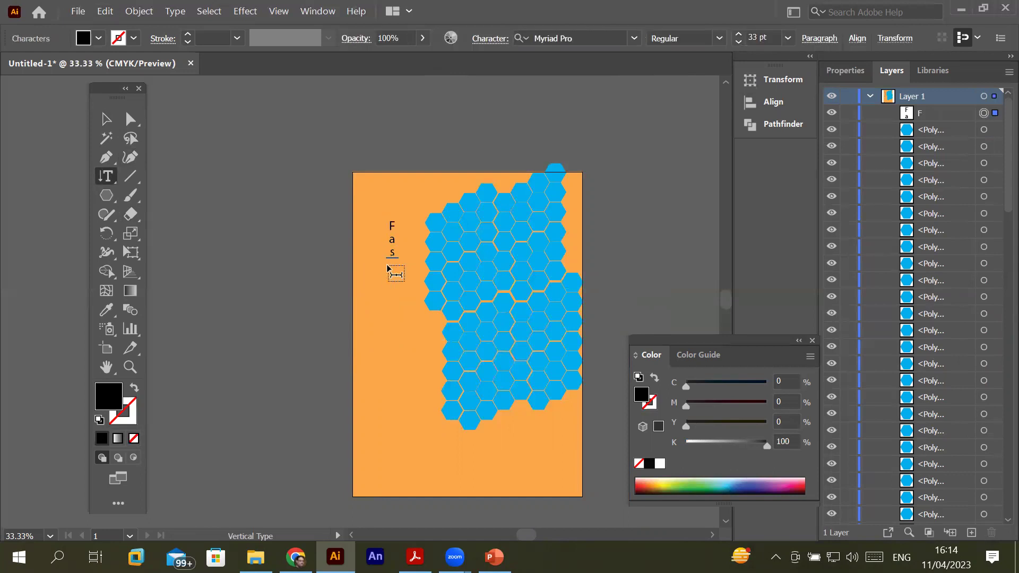
text(ionMag)
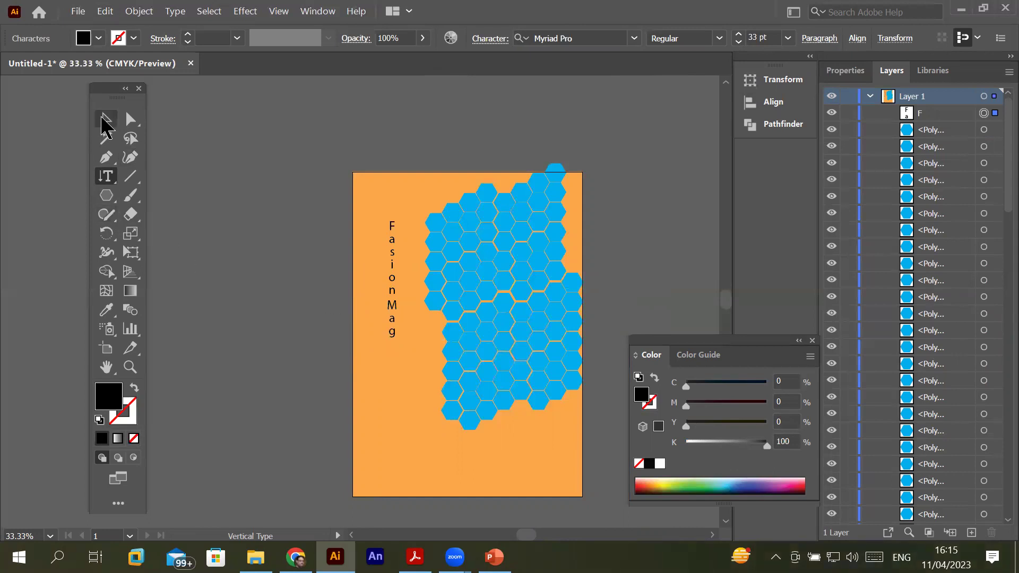
click(105, 119)
drag(393, 269, 384, 282)
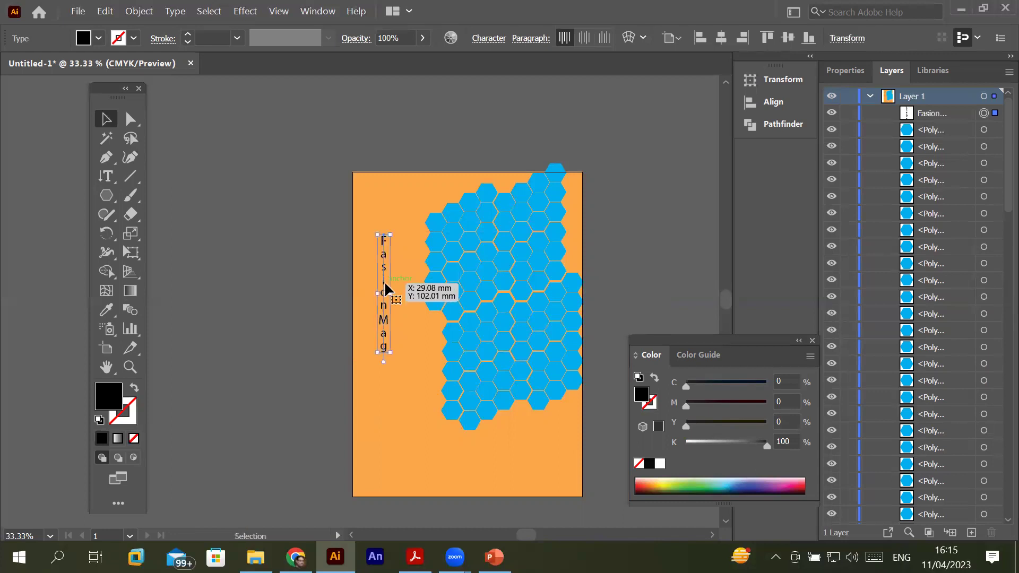
drag(384, 285, 384, 282)
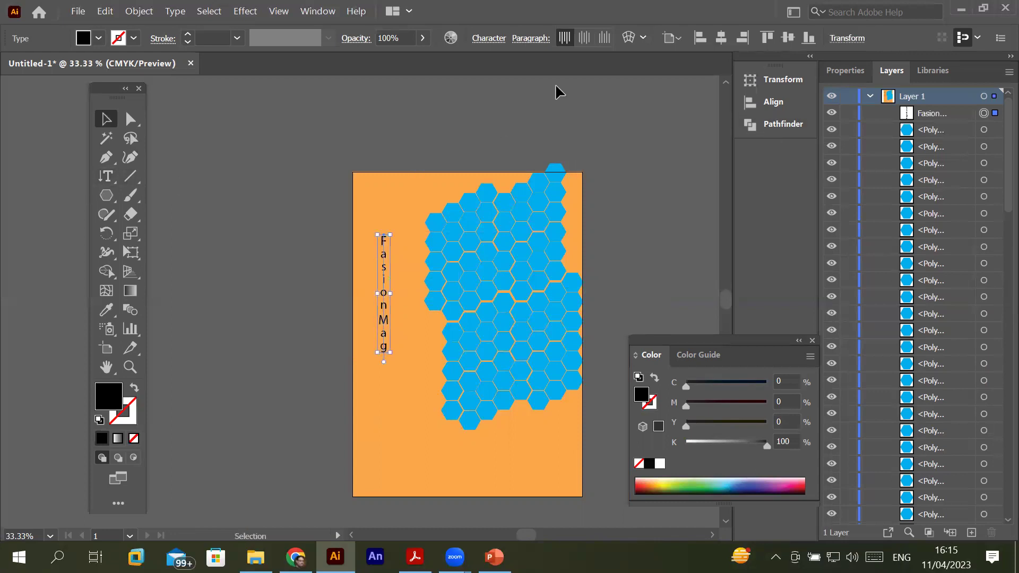
Apply a Make With Warp envelope: Arc style, Vertical, bend reduced to -18%
click(643, 38)
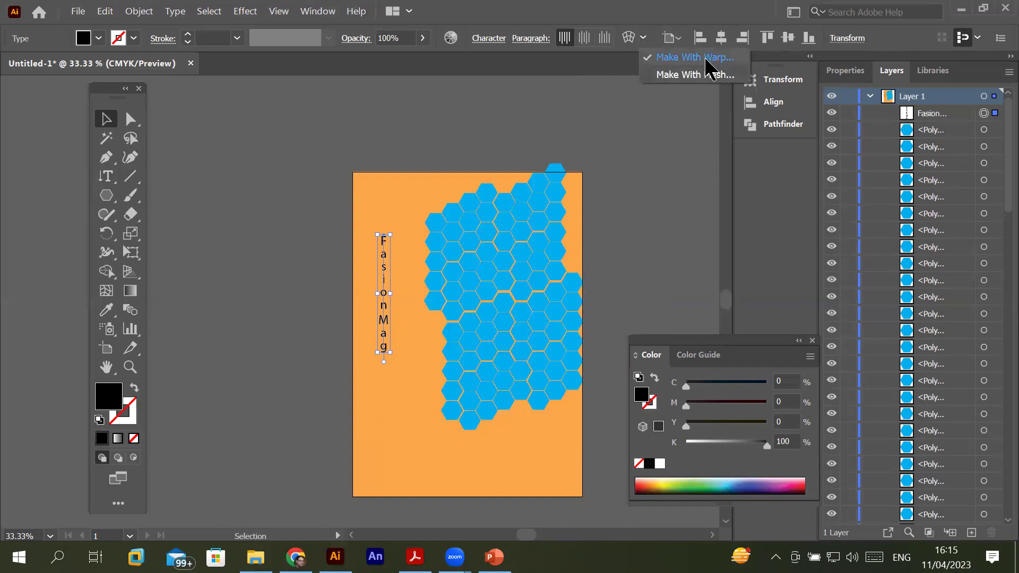
click(709, 67)
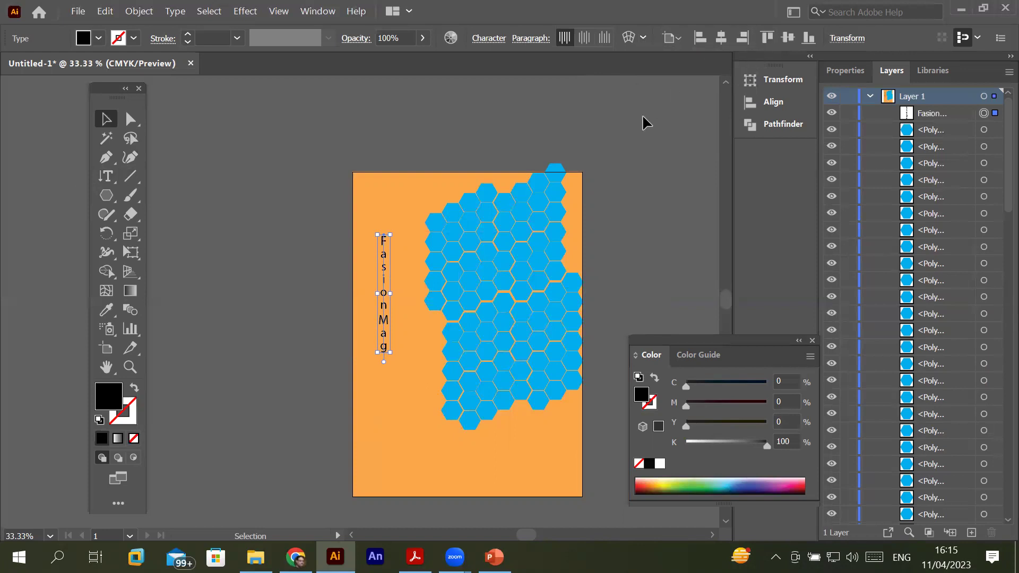
click(630, 38)
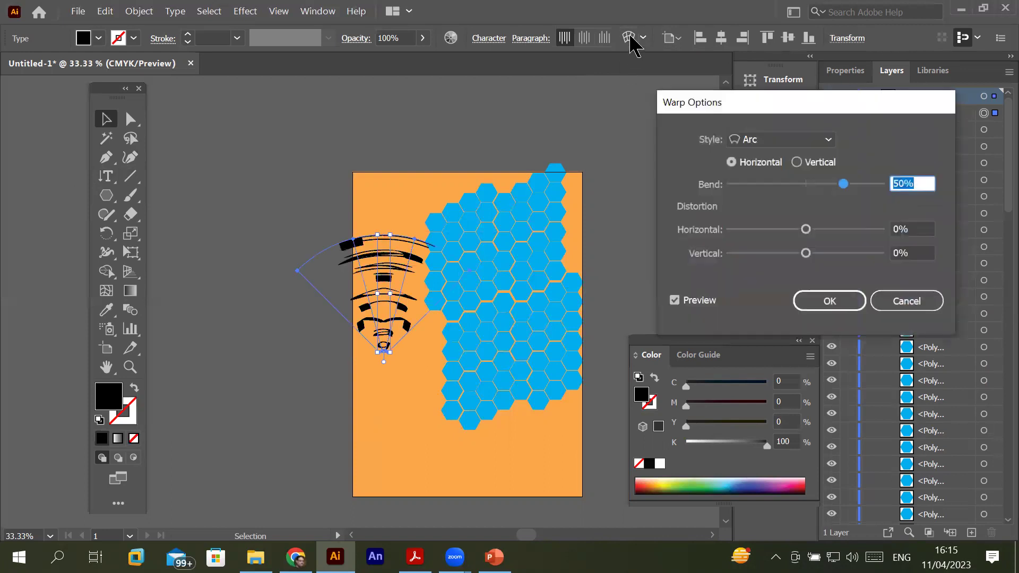
click(829, 141)
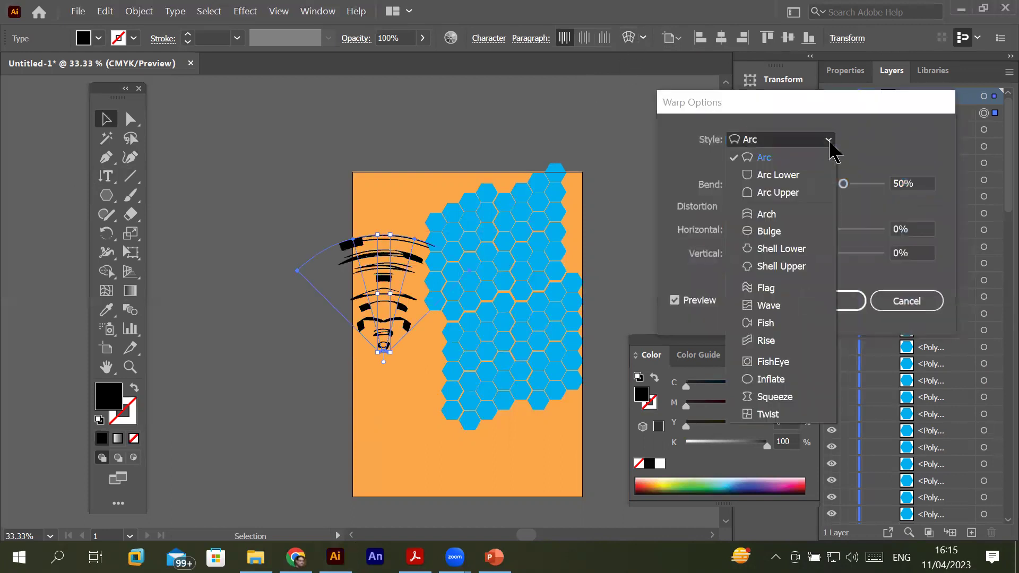
click(815, 157)
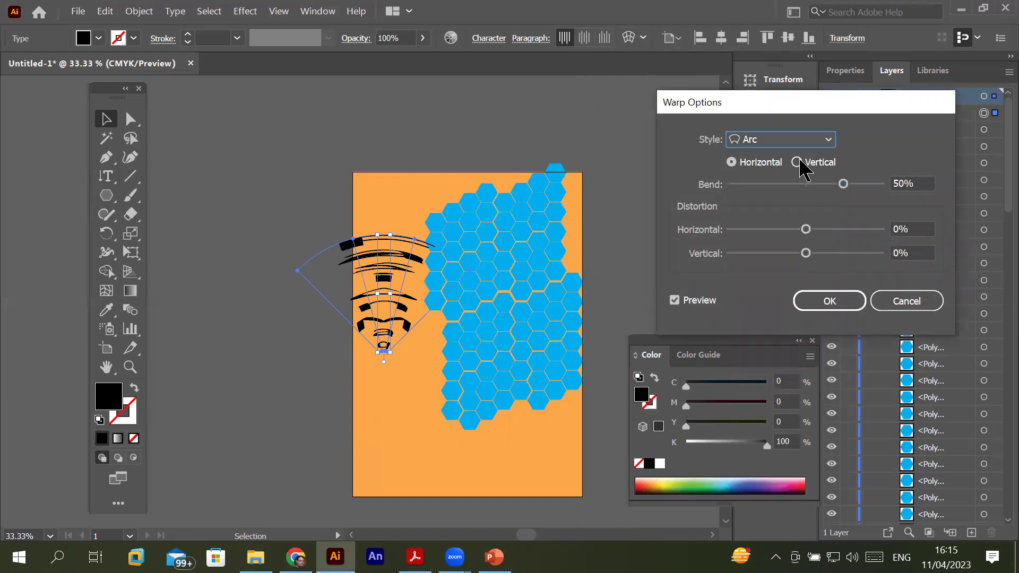
click(798, 162)
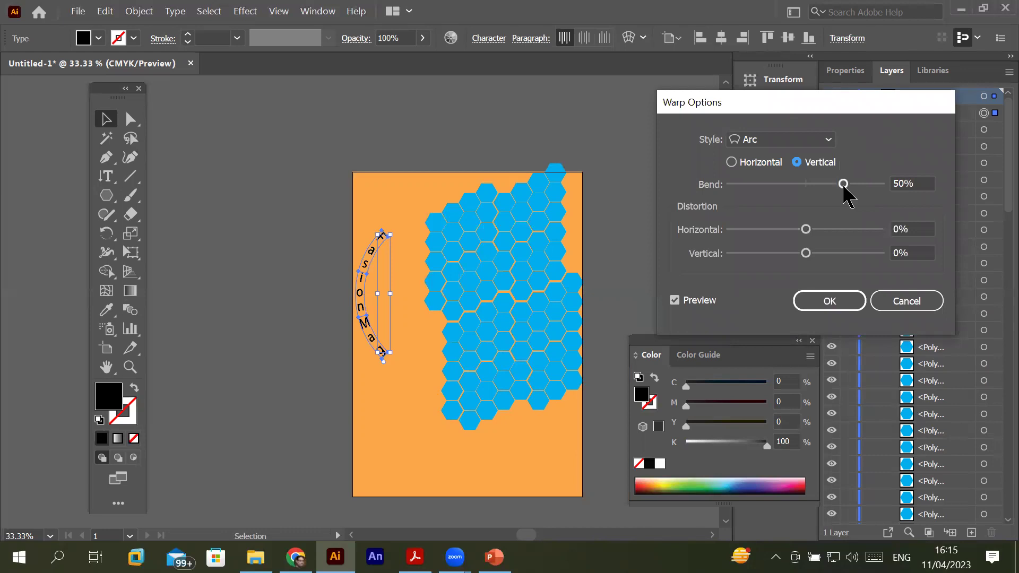
drag(844, 184, 823, 184)
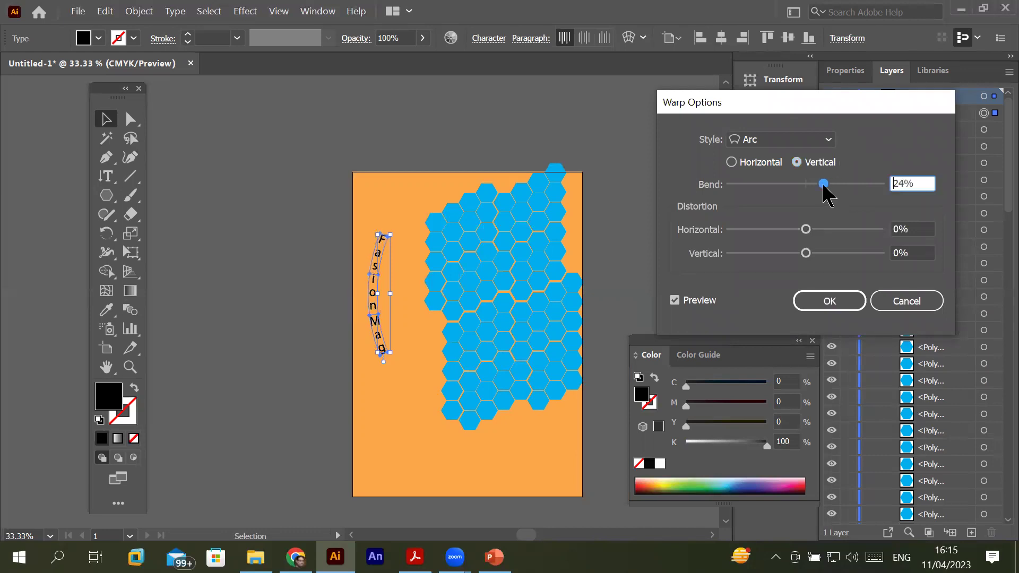
drag(823, 184, 792, 184)
click(820, 303)
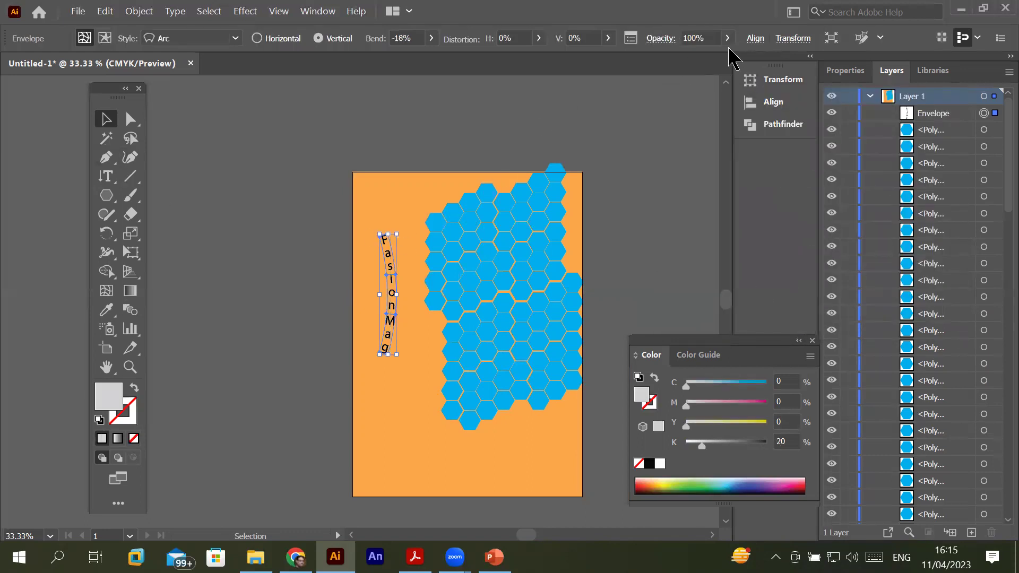
click(113, 180)
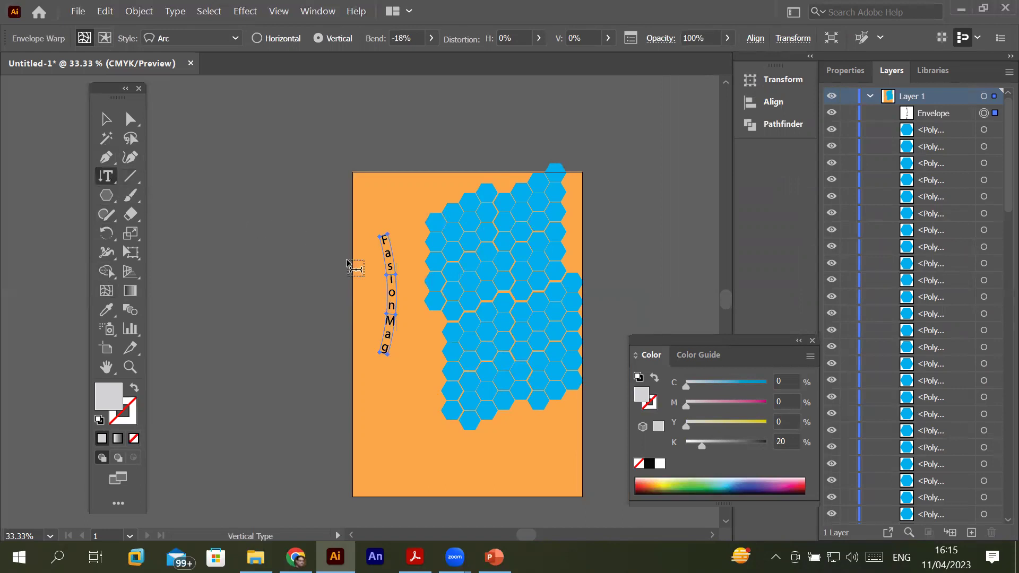
click(390, 279)
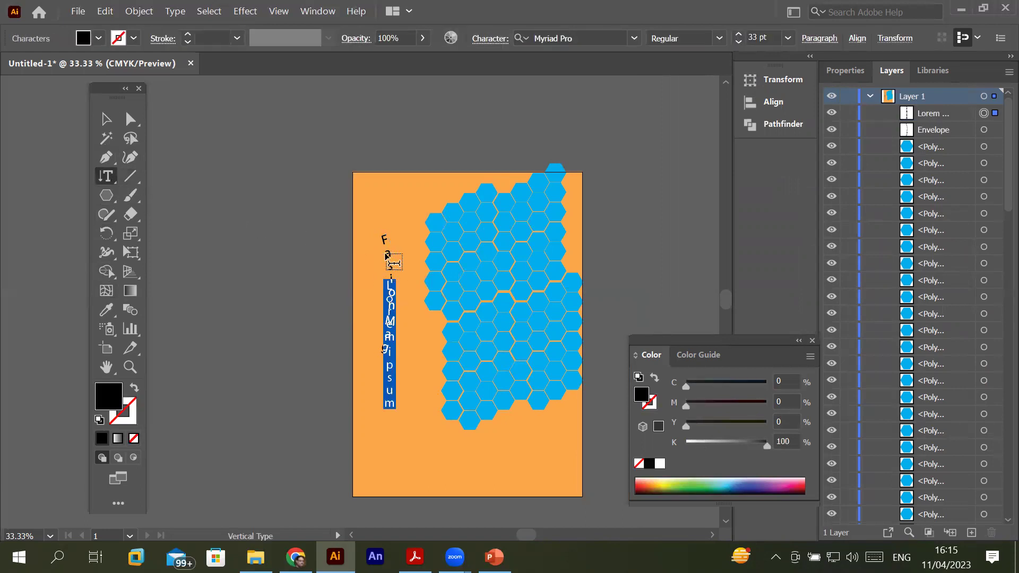
click(393, 263)
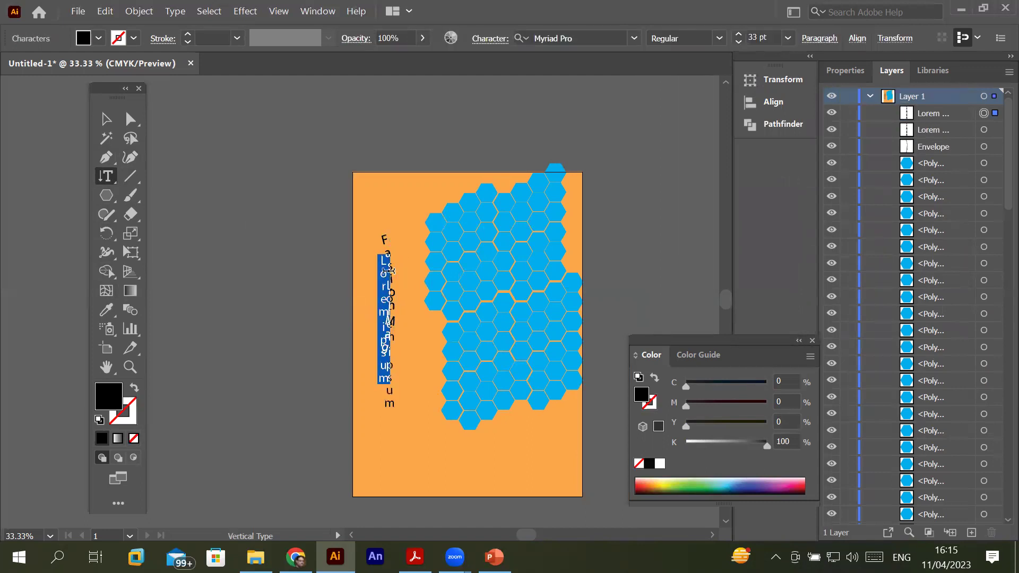
key(ctrl+z)
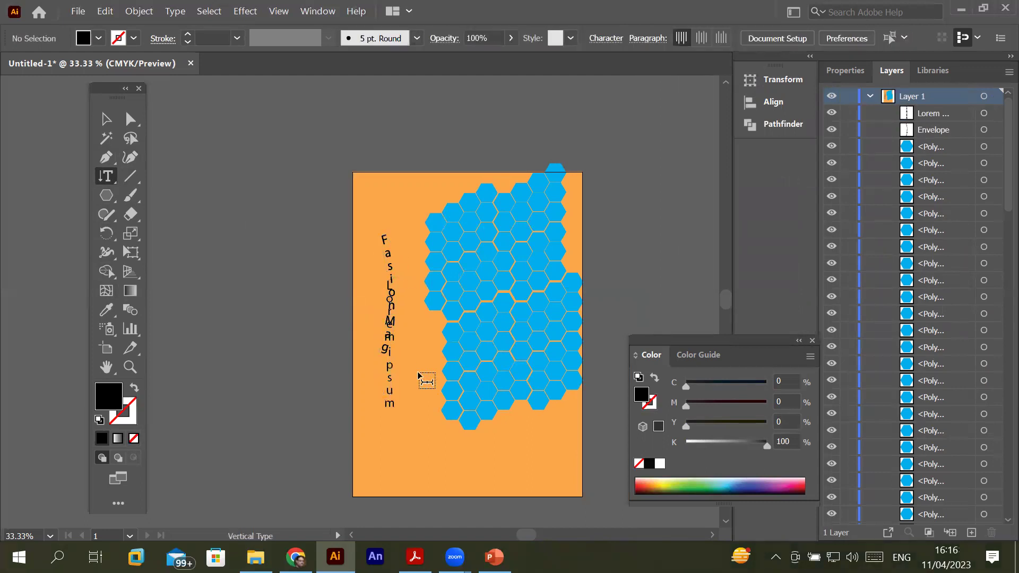
click(105, 119)
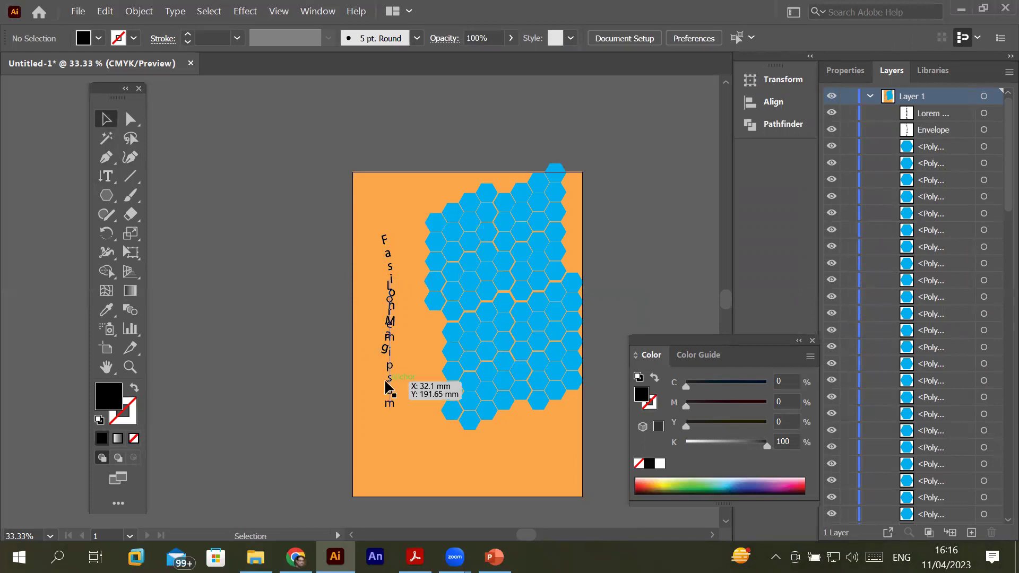
click(402, 371)
key(Delete)
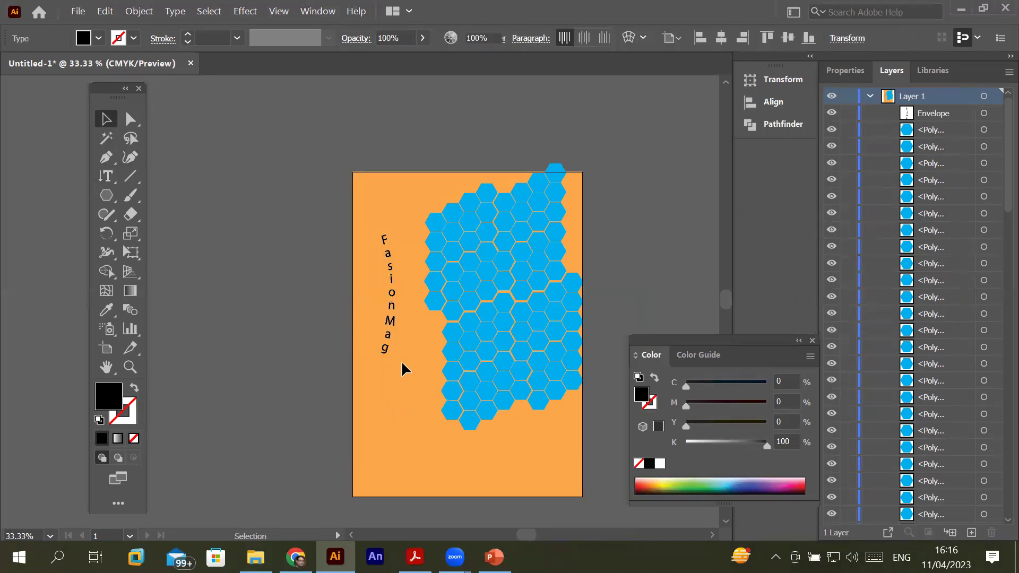
click(392, 297)
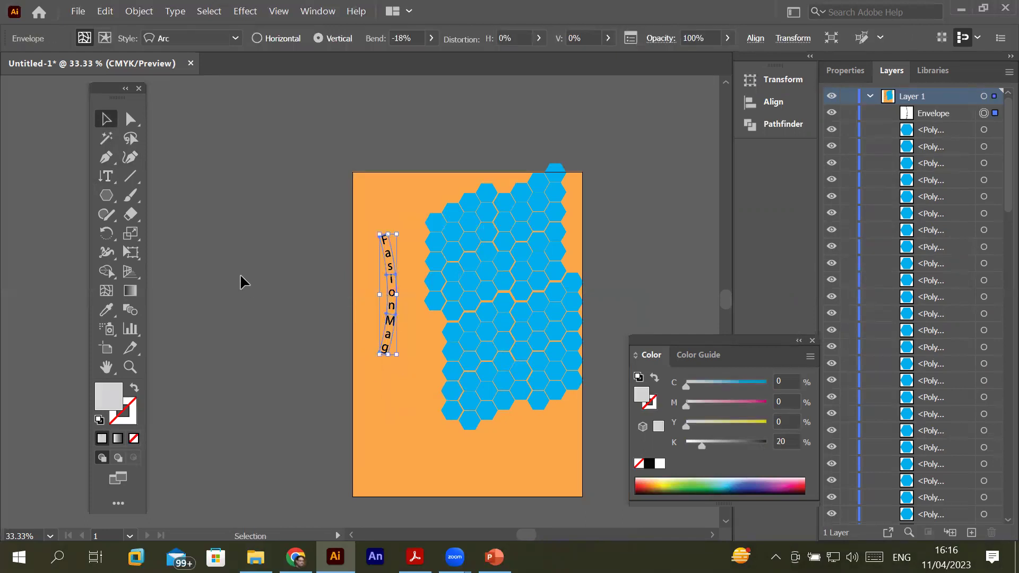
click(108, 179)
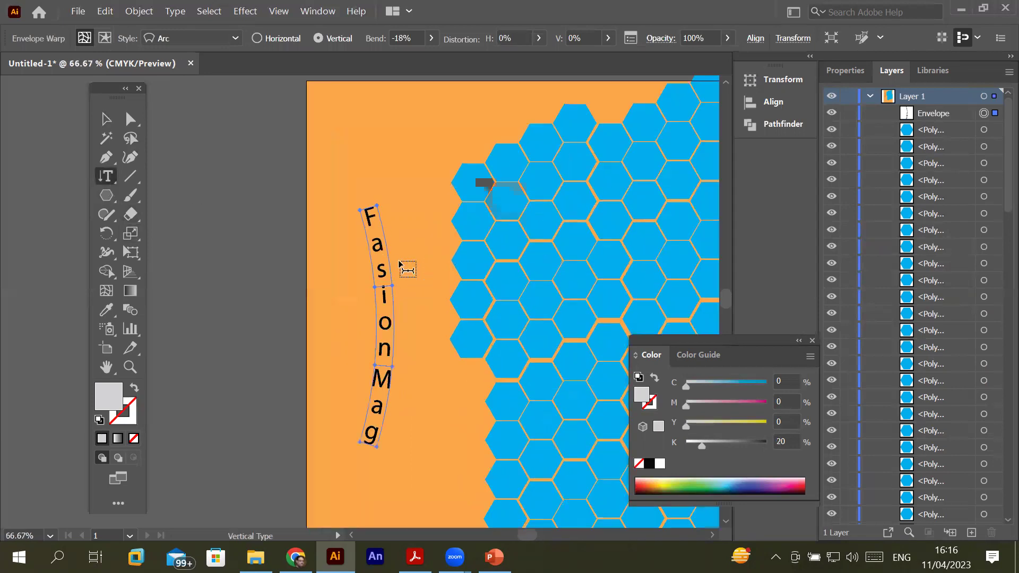
scroll(405, 269, up, 1)
scroll(407, 270, up, 1)
click(357, 332)
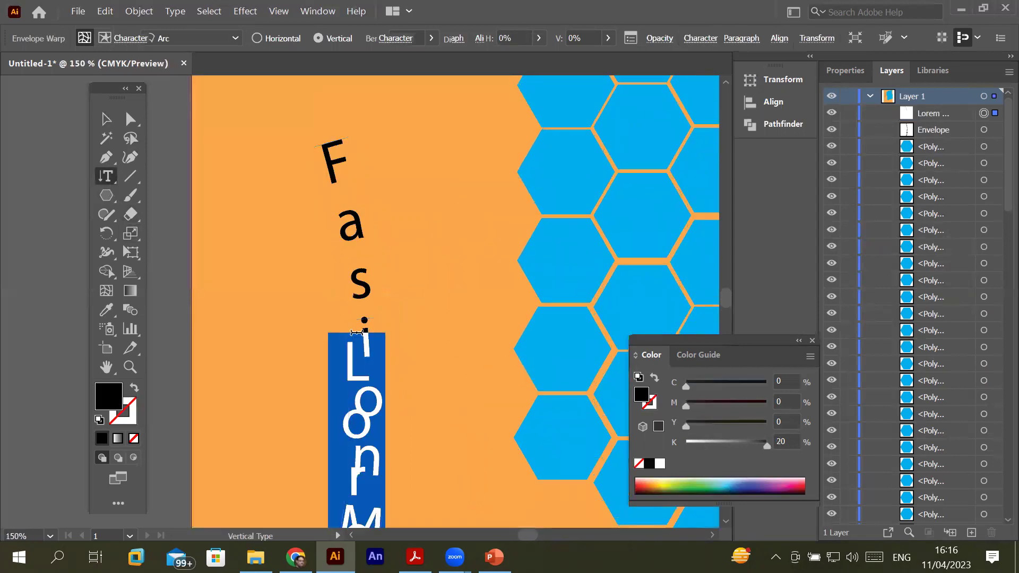
key(ctrl+z)
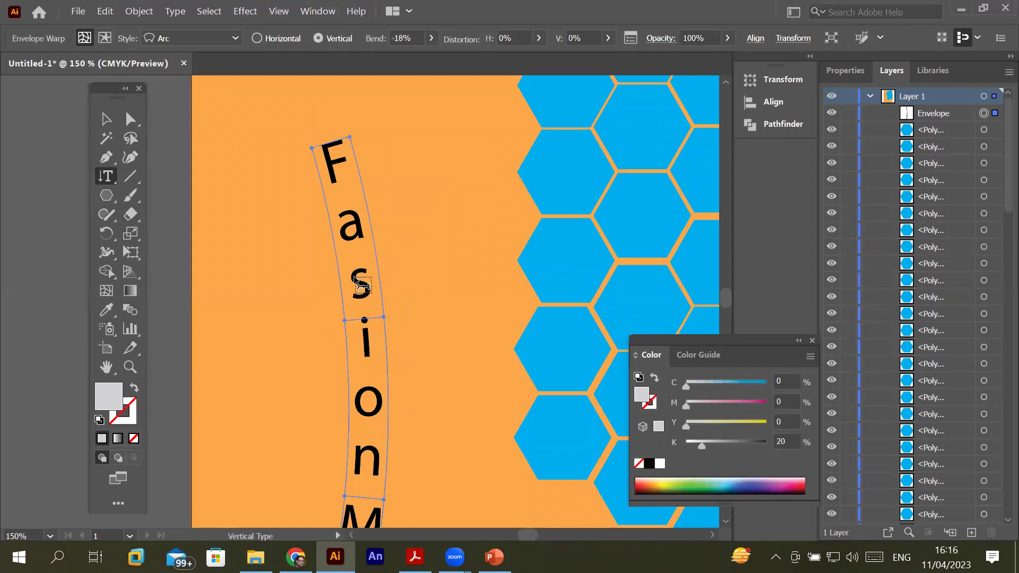
click(354, 274)
key(ctrl+z)
drag(106, 176, 159, 177)
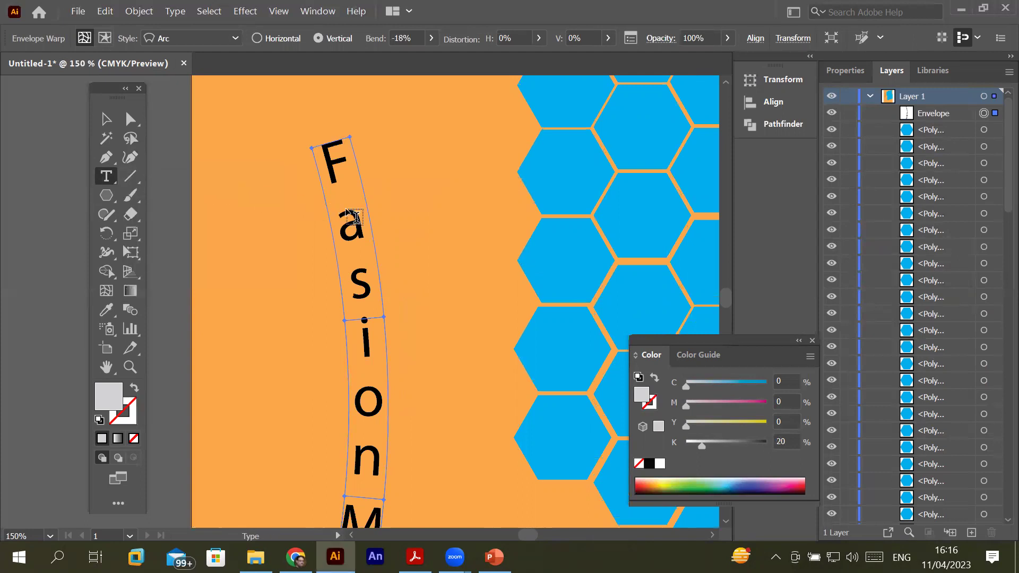
click(348, 211)
key(BackSpace)
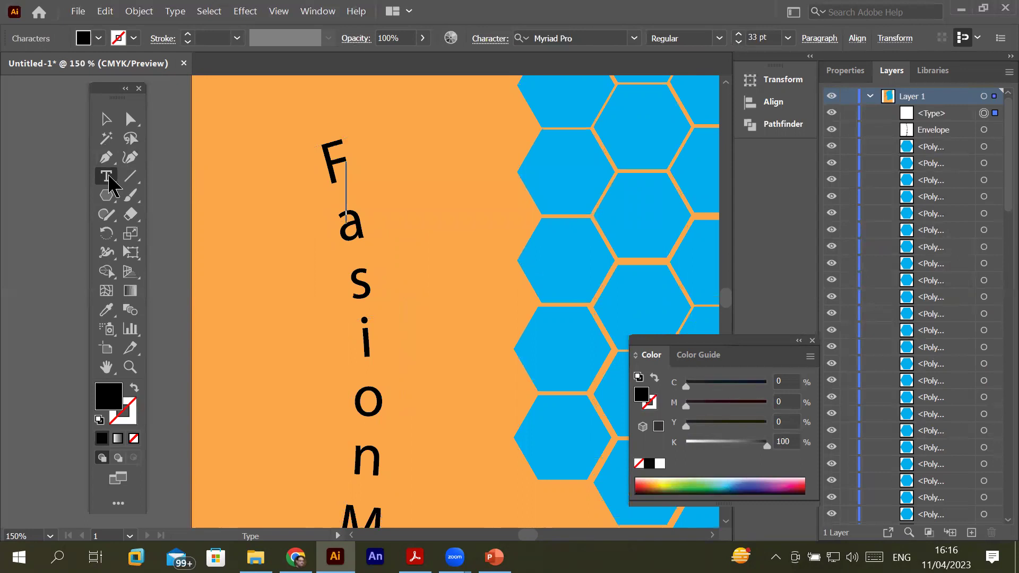
click(106, 119)
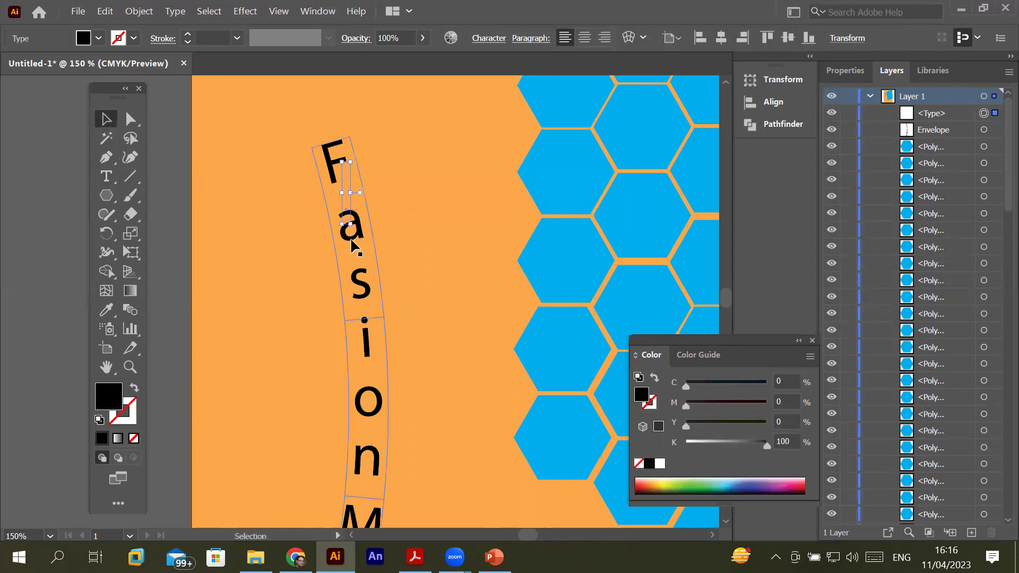
click(360, 259)
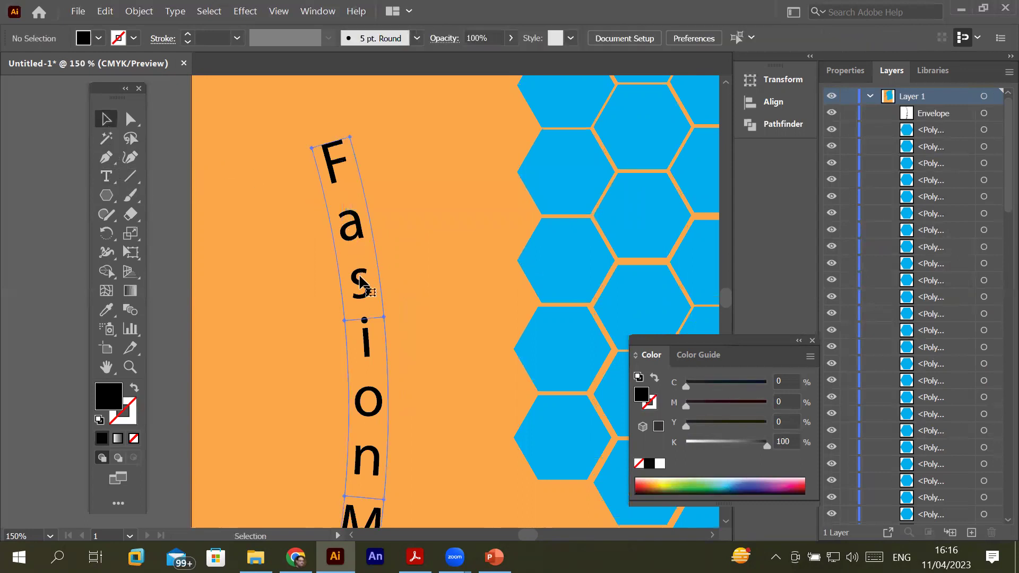
Inside the warped envelope, set the title text's font size to 60 pt
double_click(360, 281)
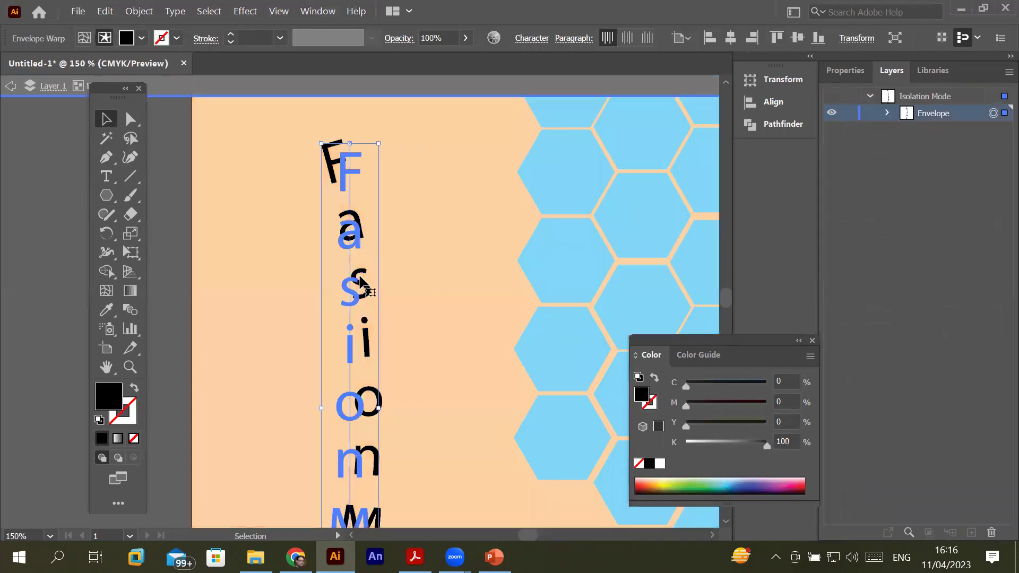
click(360, 281)
scroll(360, 281, down, 2)
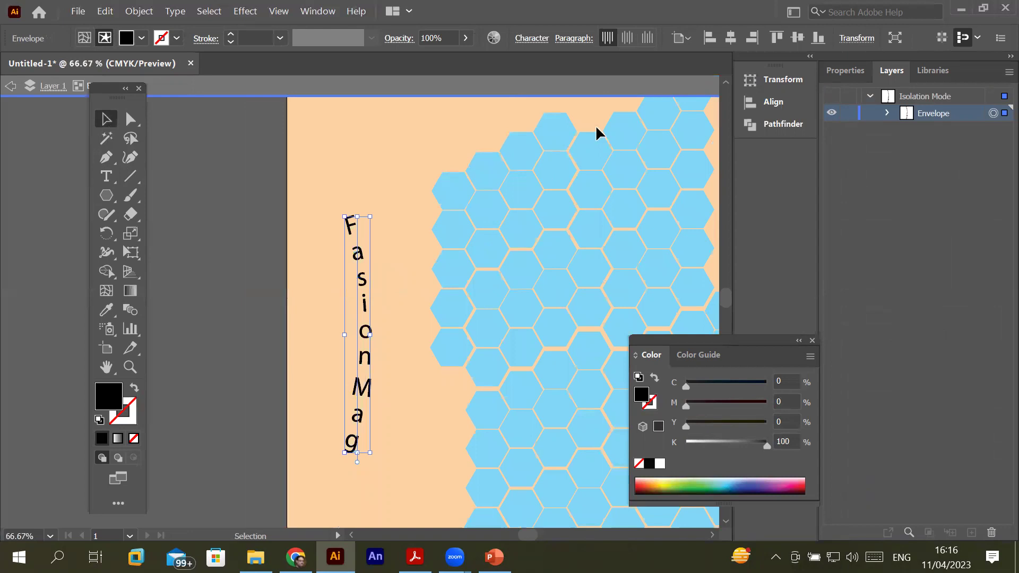
click(530, 39)
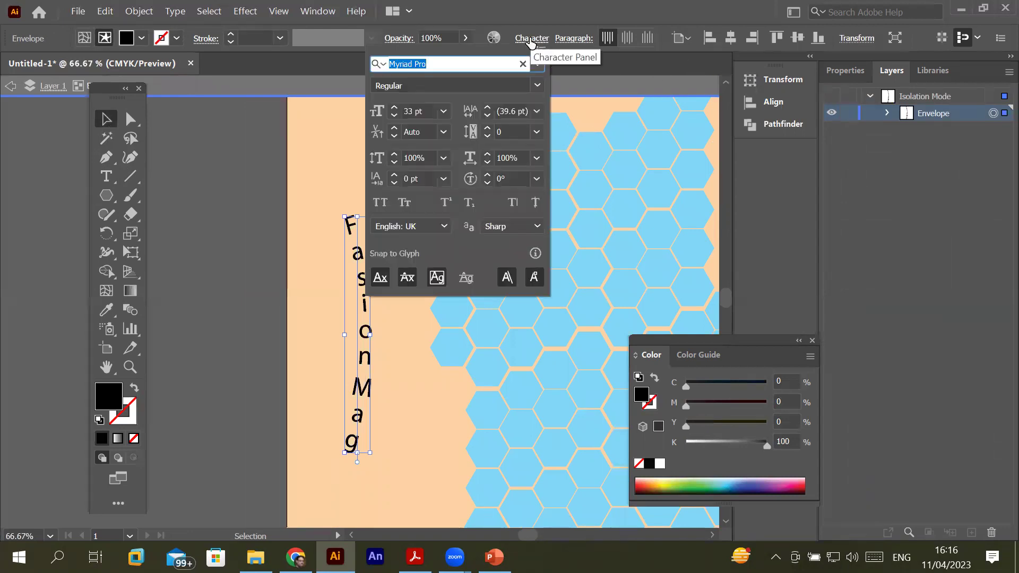
click(444, 111)
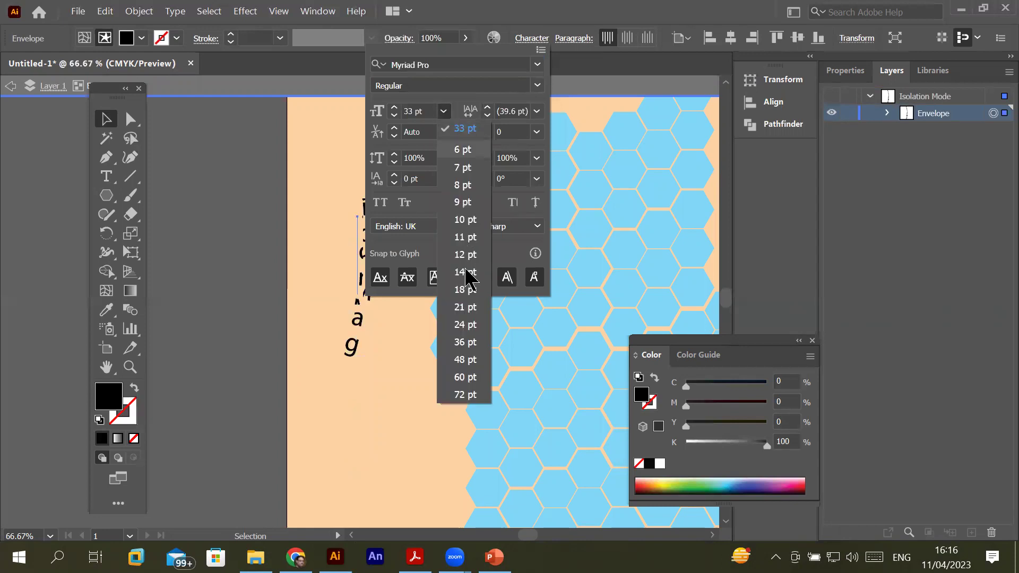
click(470, 377)
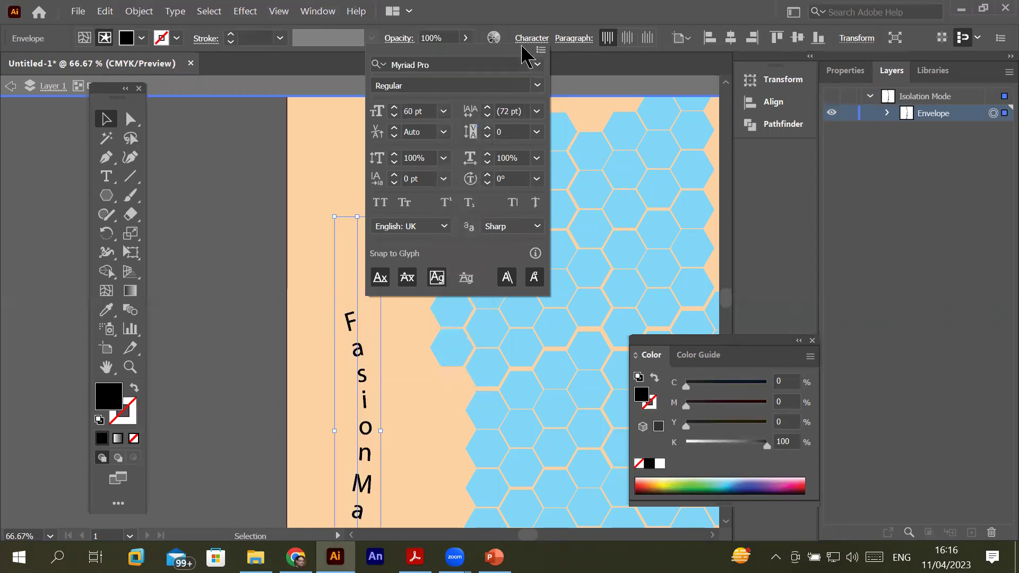
click(325, 224)
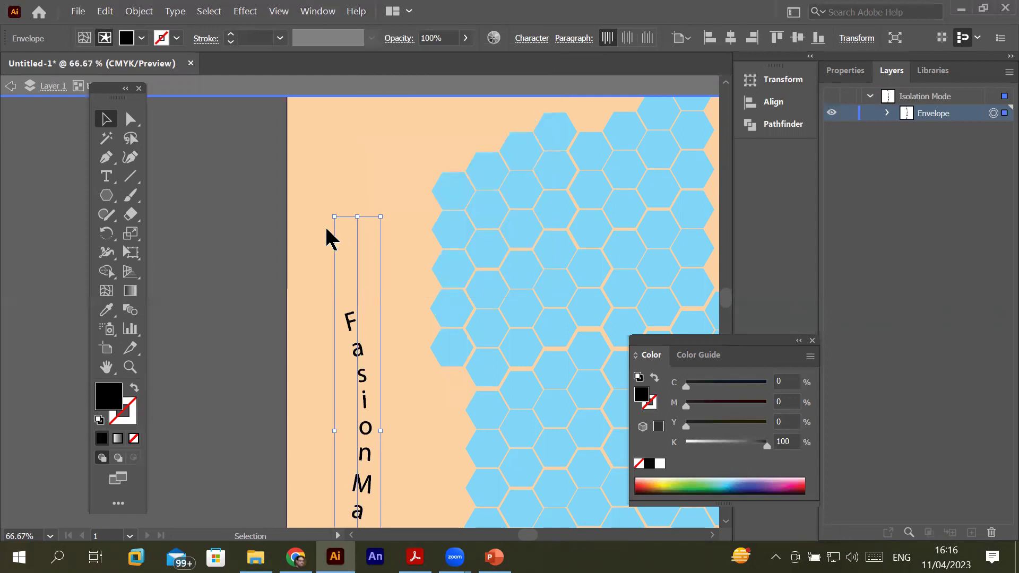
Exit isolation mode and move the FasionMag title higher on the cover
drag(383, 250, 337, 267)
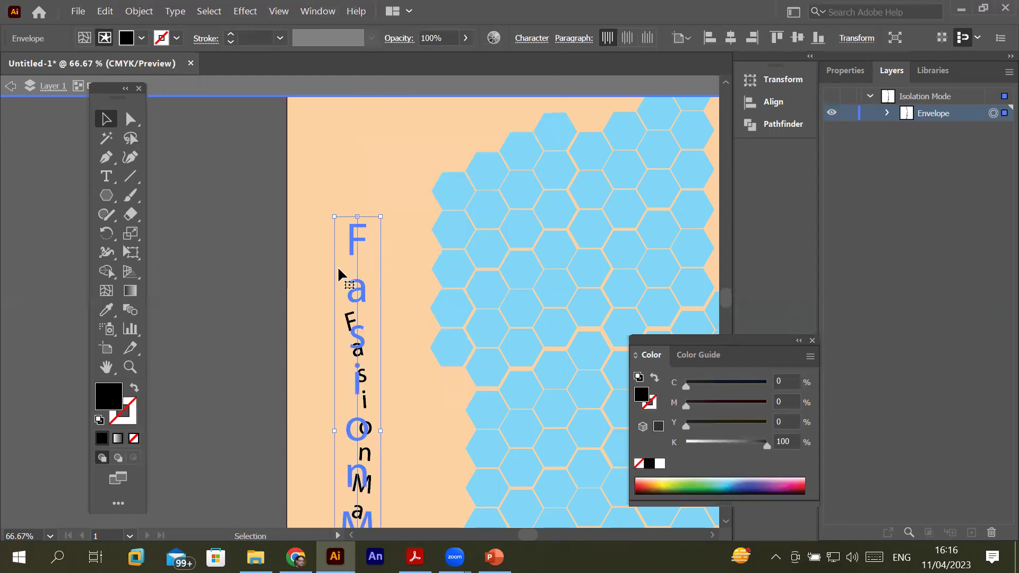
click(10, 86)
drag(357, 348, 353, 278)
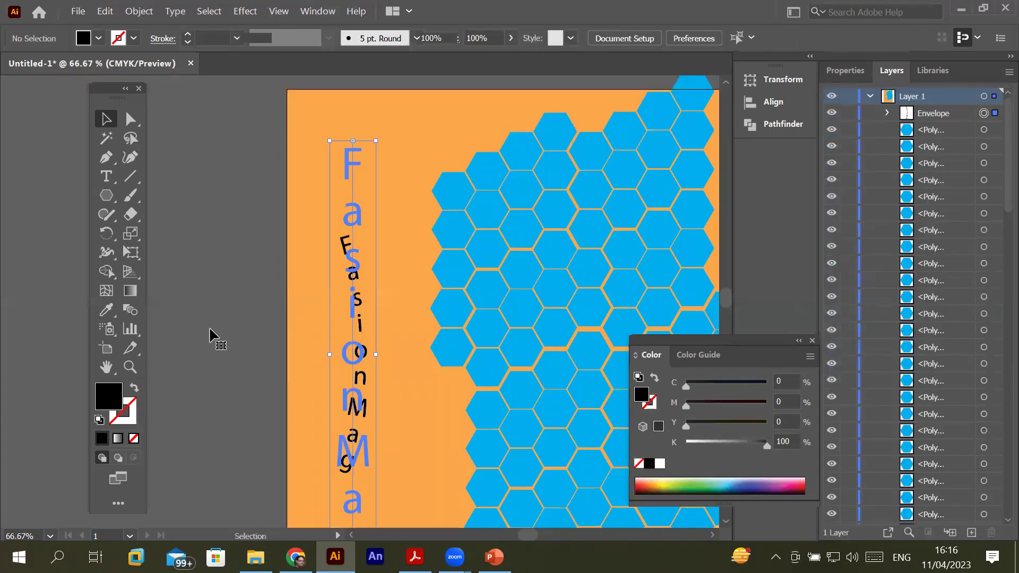
click(529, 243)
alt+scroll(530, 243, down, 1)
alt+scroll(530, 243, down, 2)
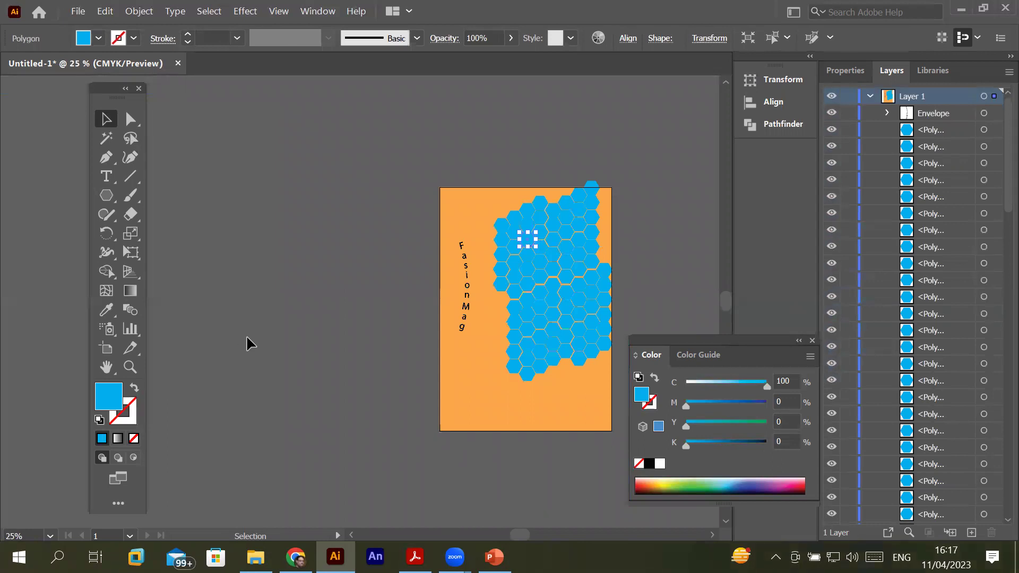
Place the amin-rk hat photo as a linked image left of the artboard
click(328, 265)
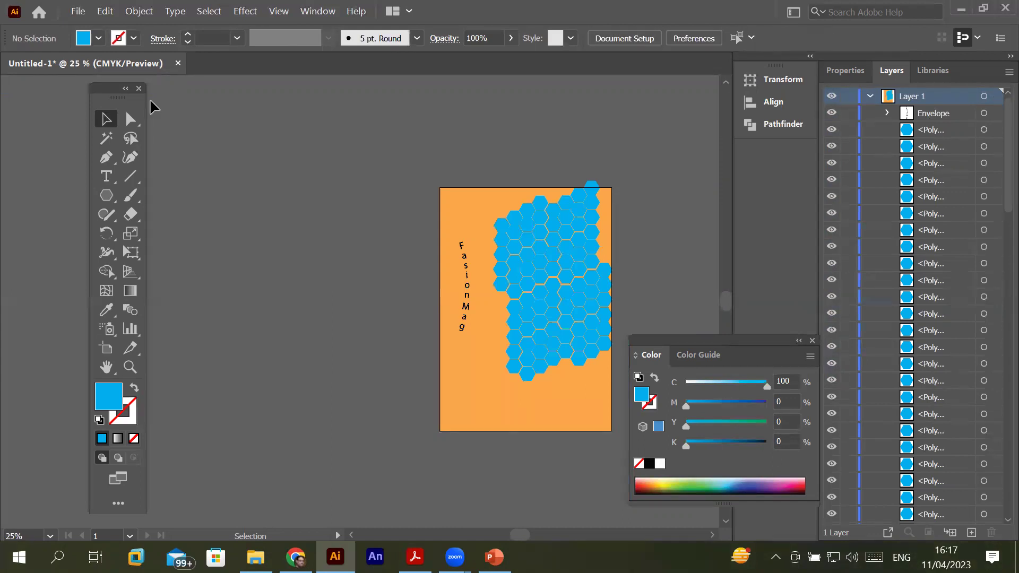
click(77, 13)
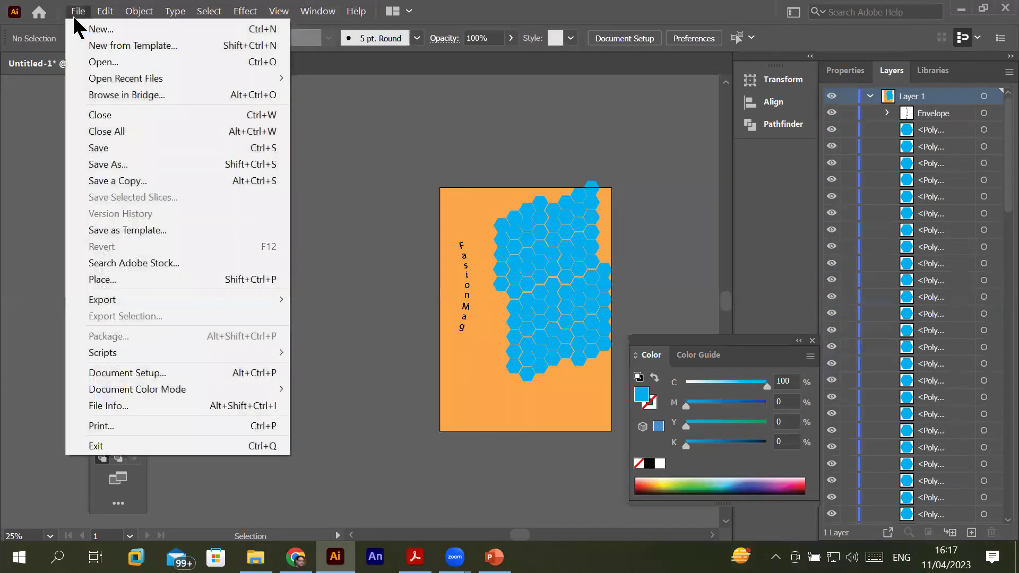
click(152, 274)
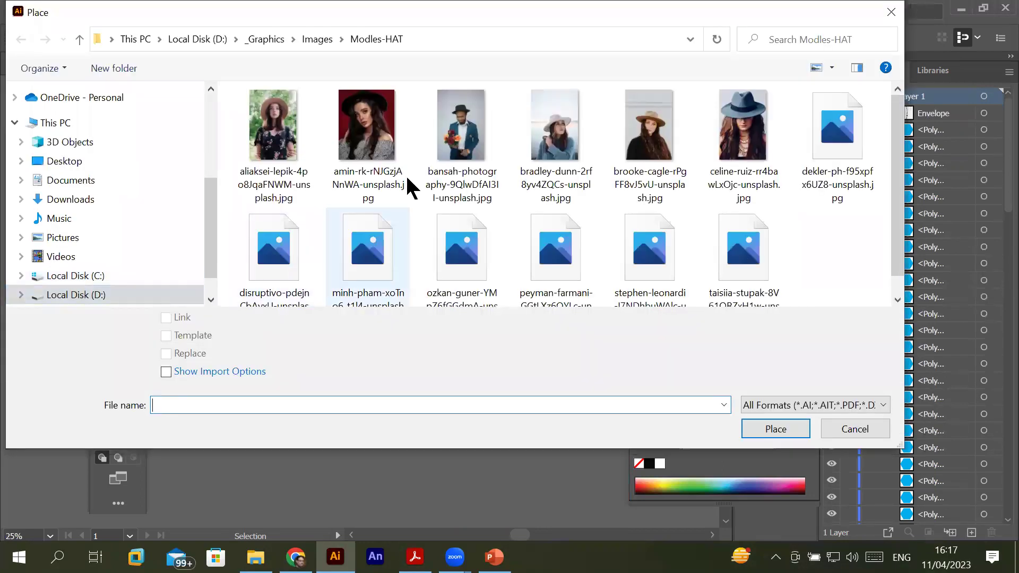
click(364, 129)
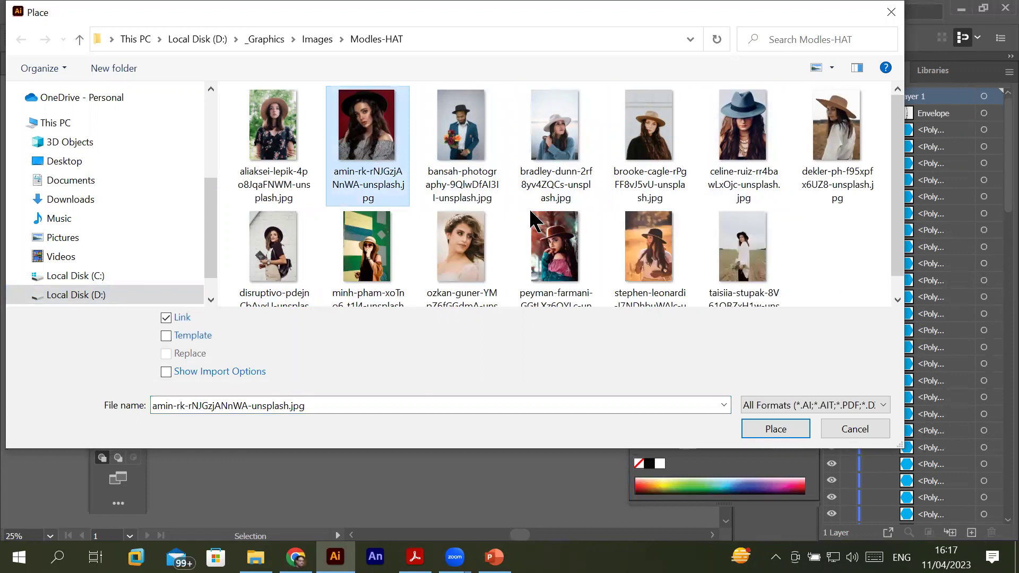
click(766, 428)
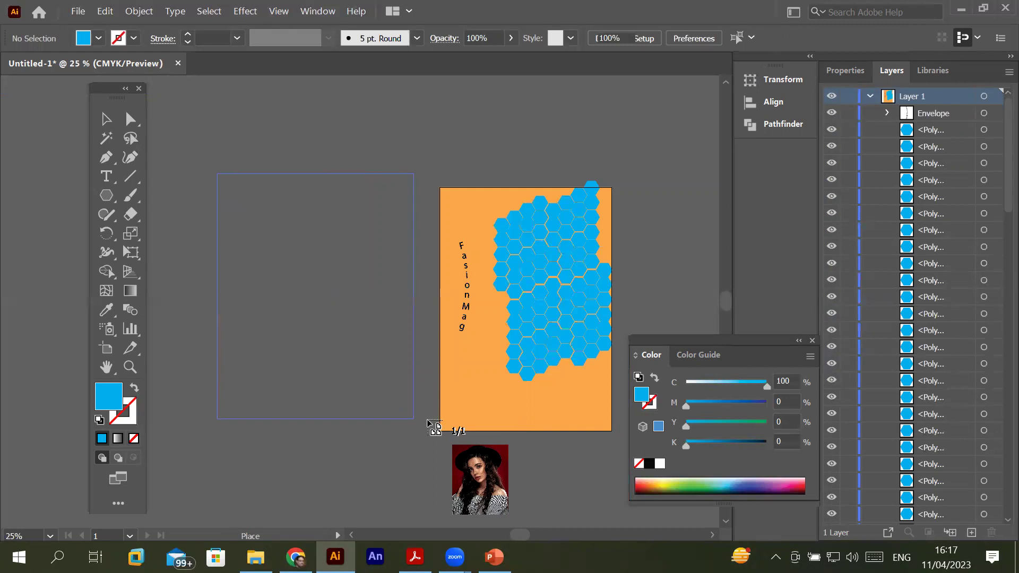
drag(217, 174, 426, 416)
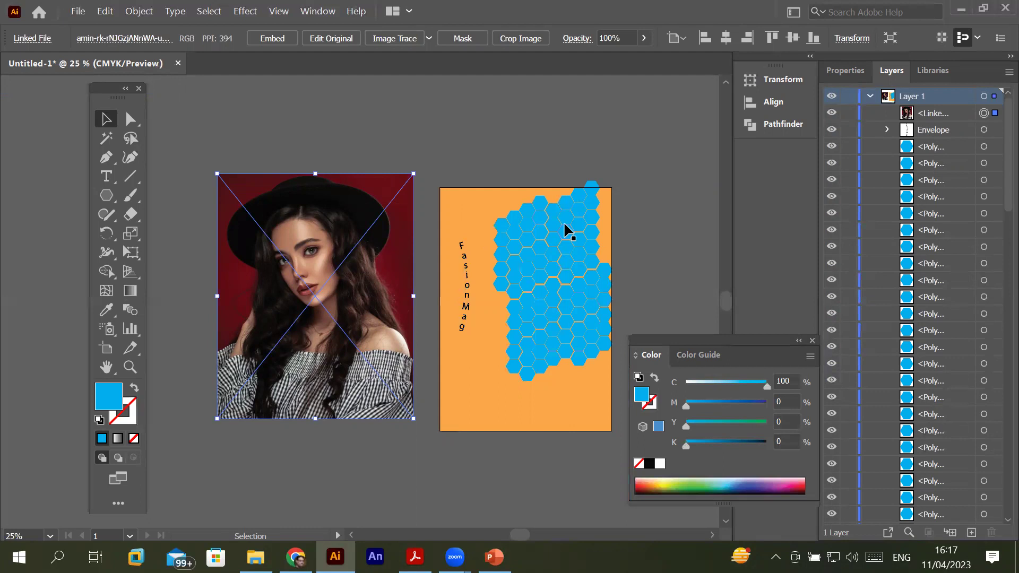
Select the page's hexagons and Alt-drag a spare copy beside the page
click(539, 155)
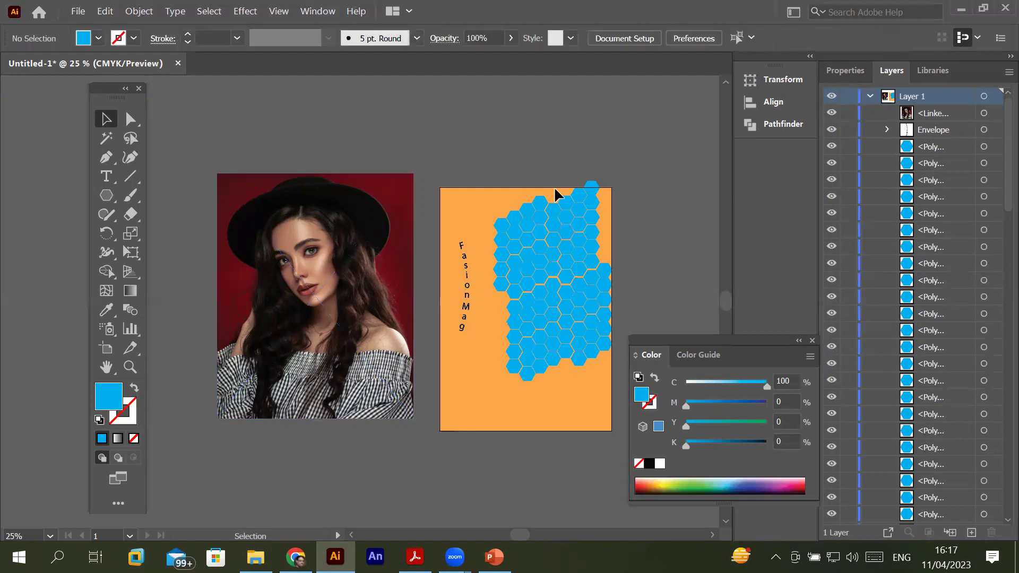
scroll(627, 241, up, 1)
scroll(631, 241, up, 1)
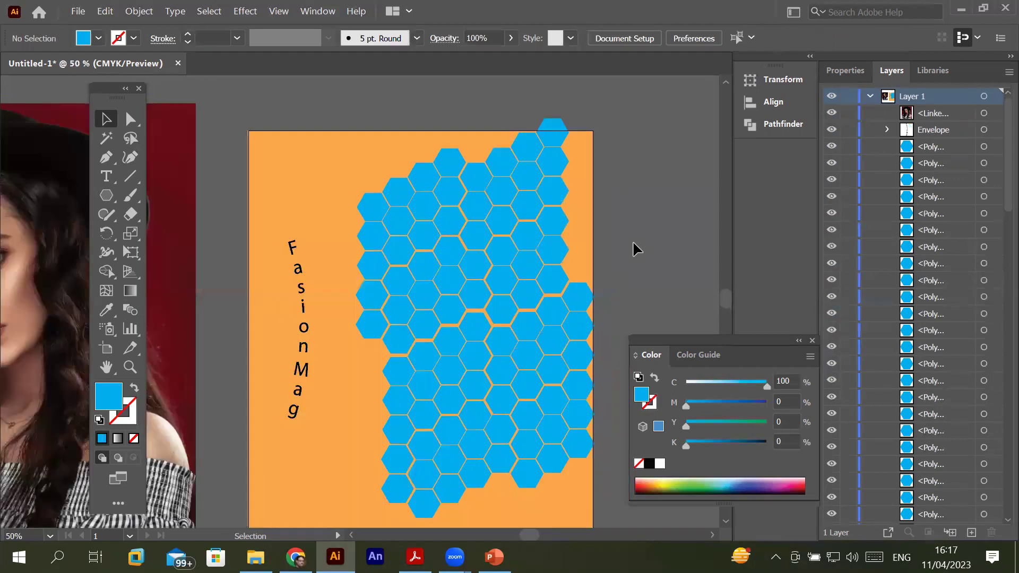
scroll(633, 240, down, 1)
scroll(632, 240, down, 1)
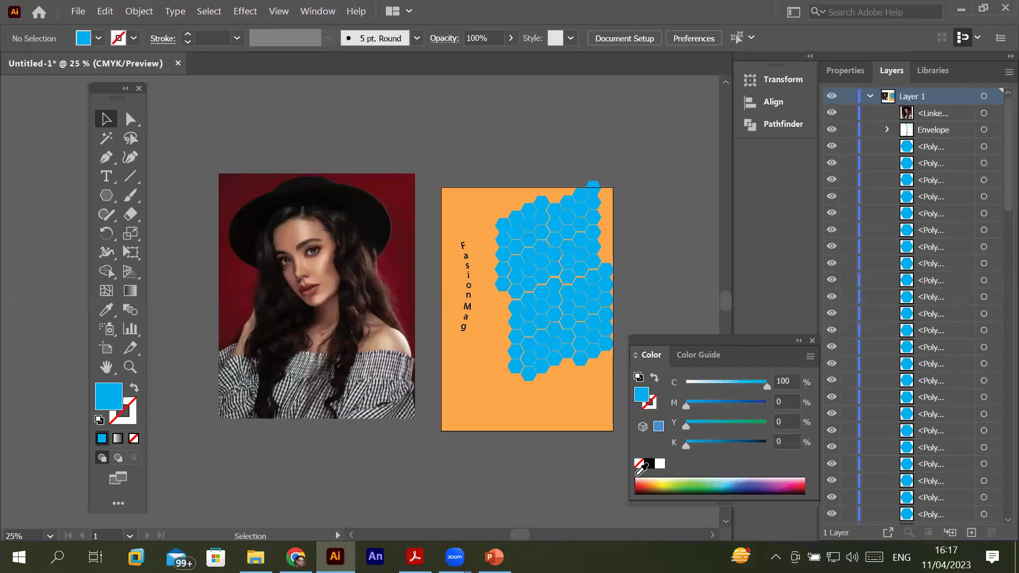
click(712, 535)
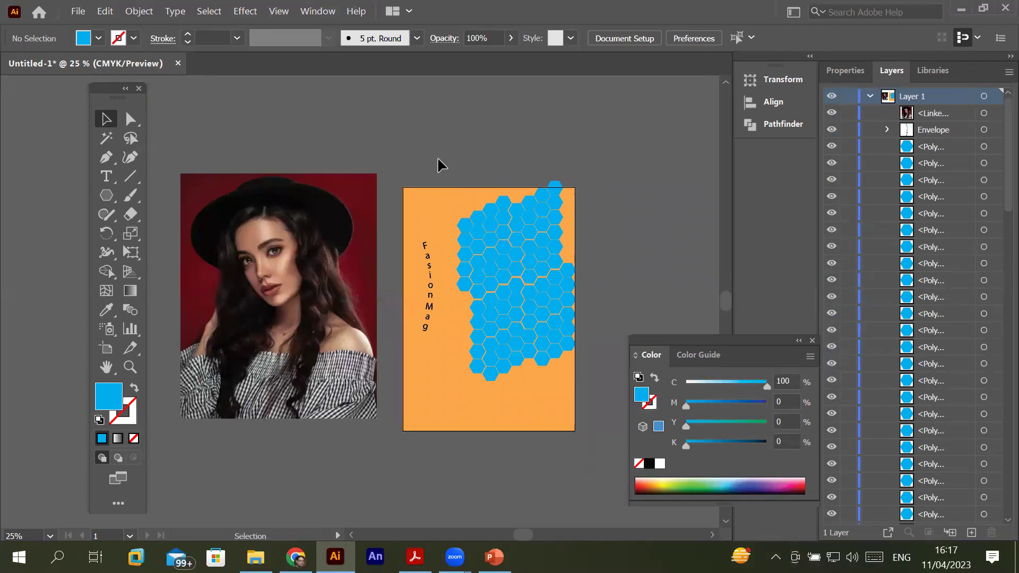
drag(596, 418, 462, 212)
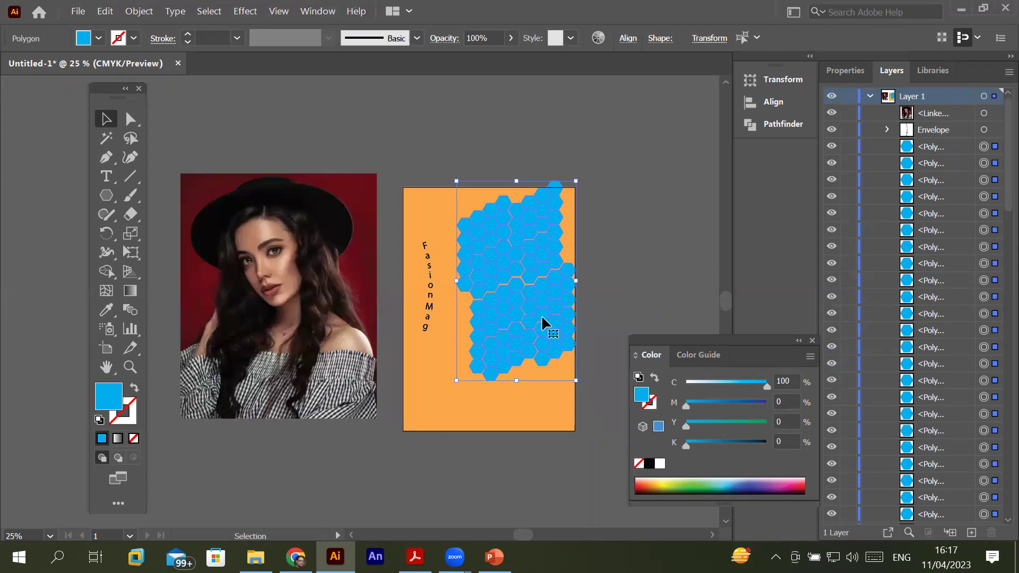
drag(542, 317, 680, 223)
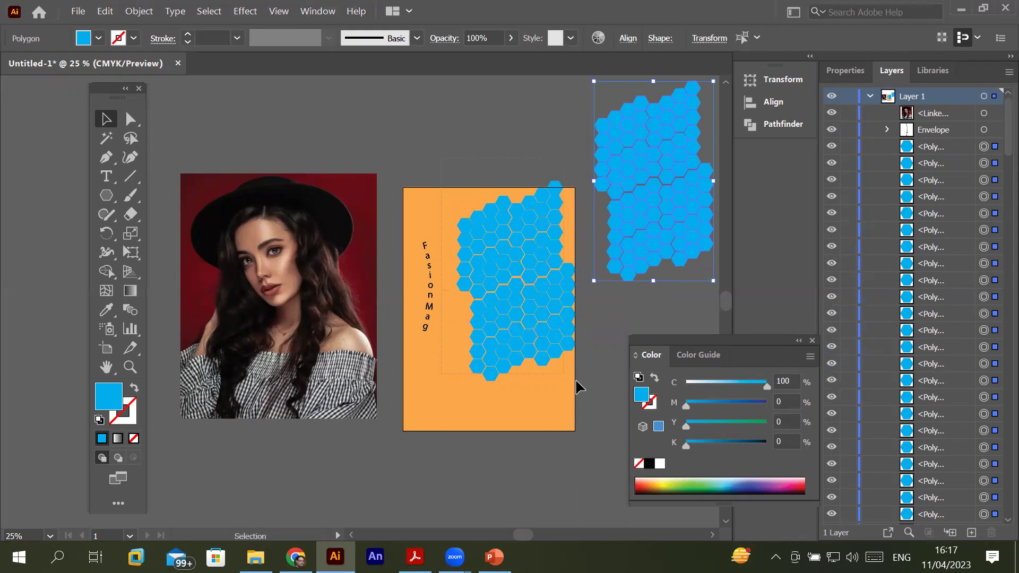
Reselect the original hexagons and combine them with Object > Compound Path > Make
key(ctrl+alt+bracketleft)
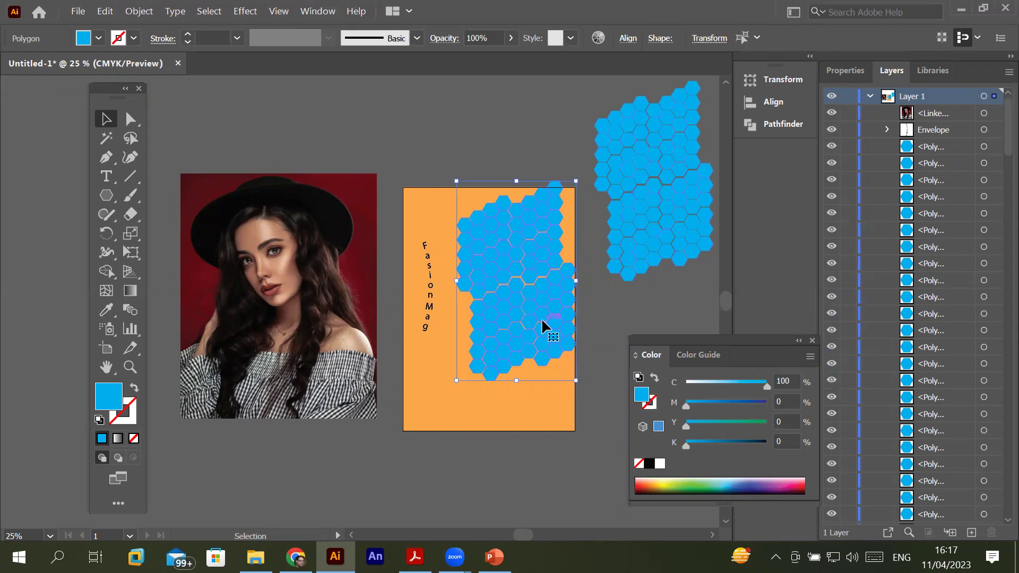
click(139, 11)
mouse_move(216, 541)
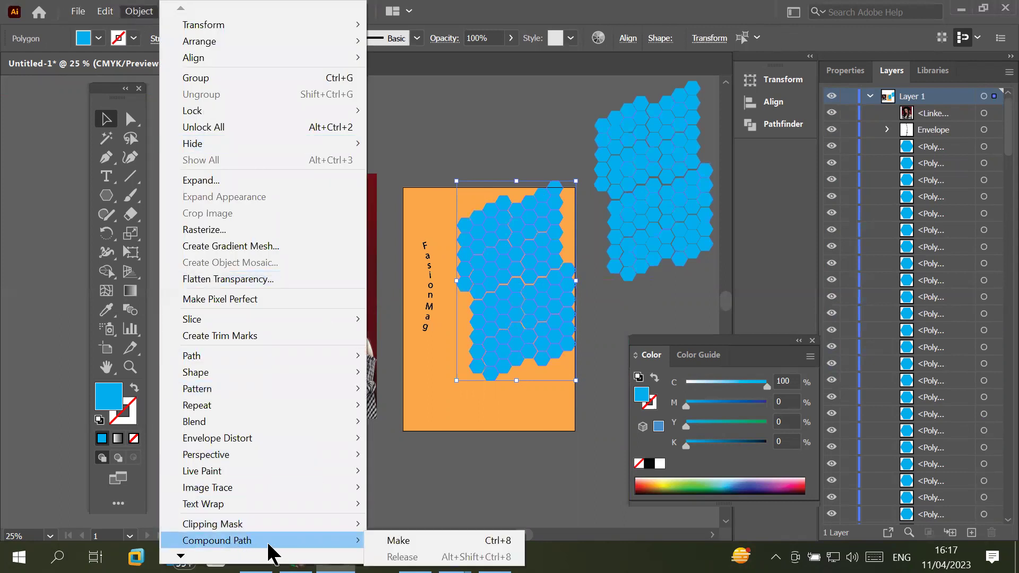
click(388, 539)
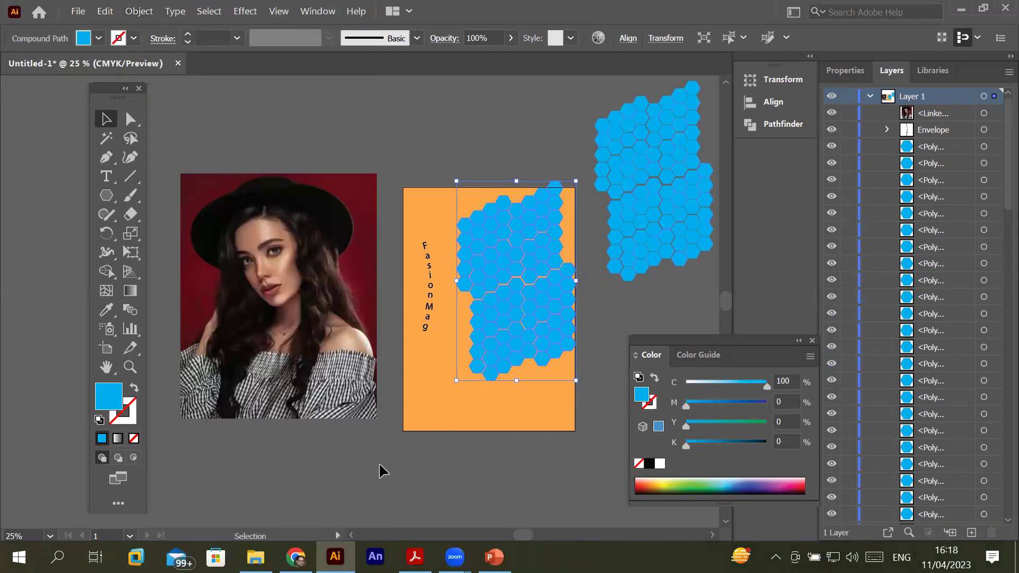
click(426, 123)
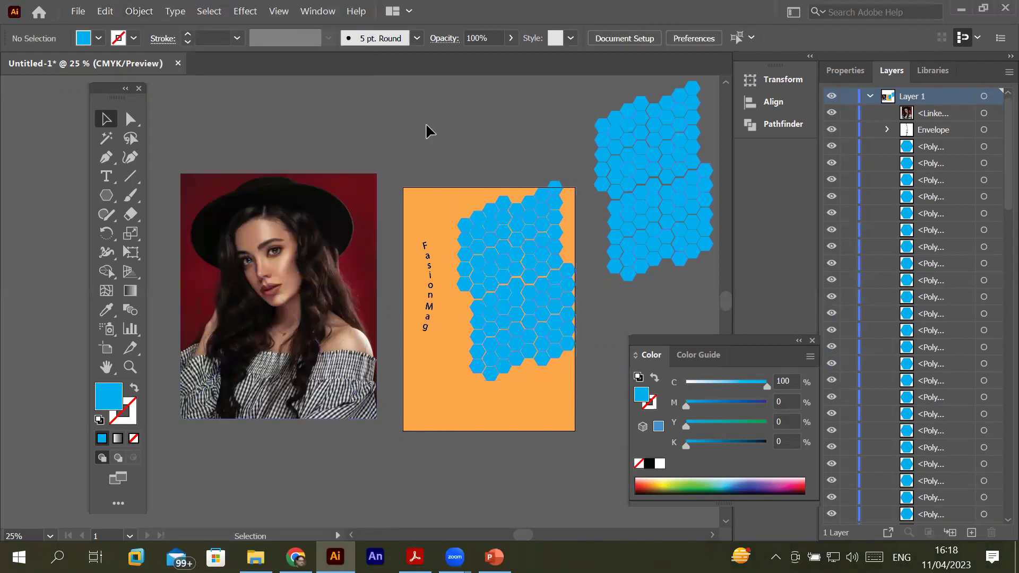
click(543, 212)
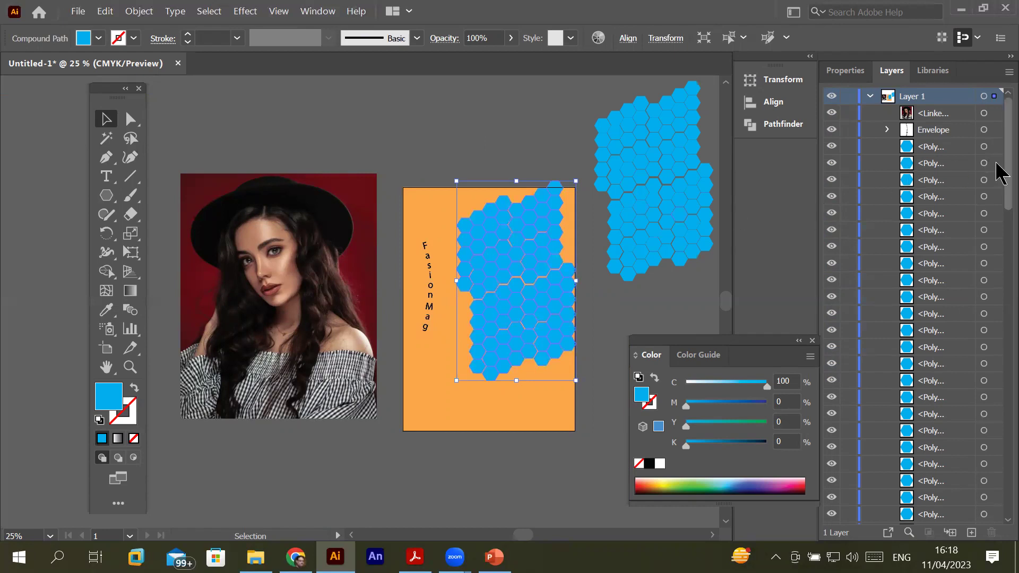
Inspect individual hexagon polygons in the Layers panel
scroll(997, 170, down, 3)
scroll(998, 192, down, 3)
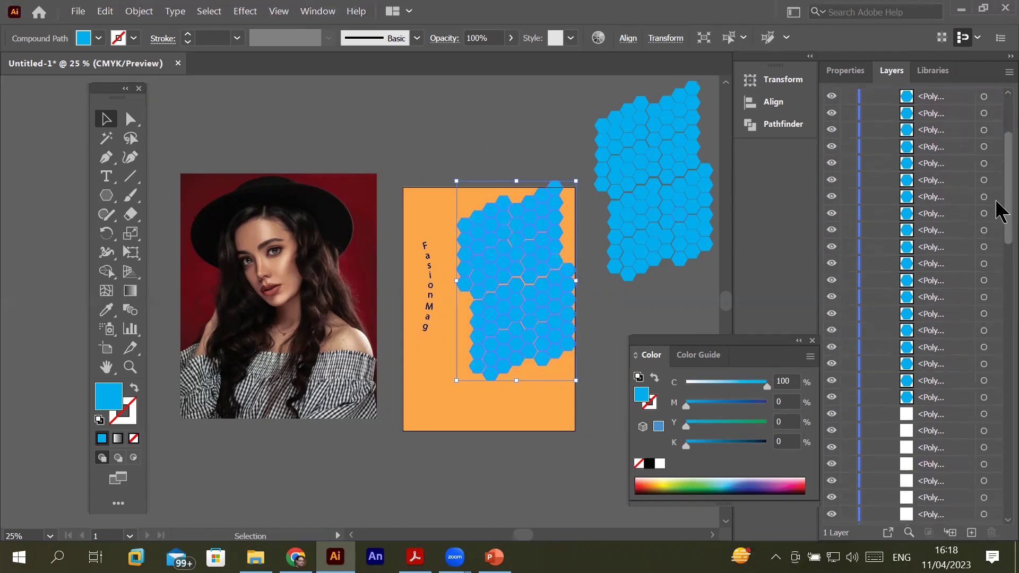
scroll(999, 223, down, 3)
scroll(997, 239, down, 3)
scroll(998, 254, down, 3)
scroll(996, 268, down, 3)
scroll(1000, 273, down, 3)
scroll(1001, 287, down, 3)
scroll(997, 319, down, 3)
scroll(997, 361, down, 3)
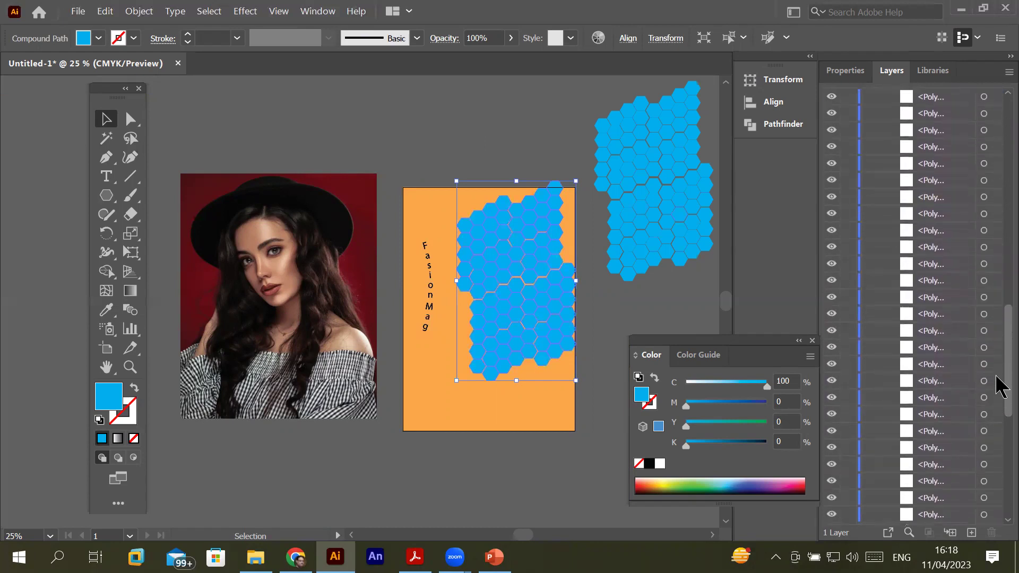
scroll(996, 419, down, 3)
scroll(998, 478, down, 3)
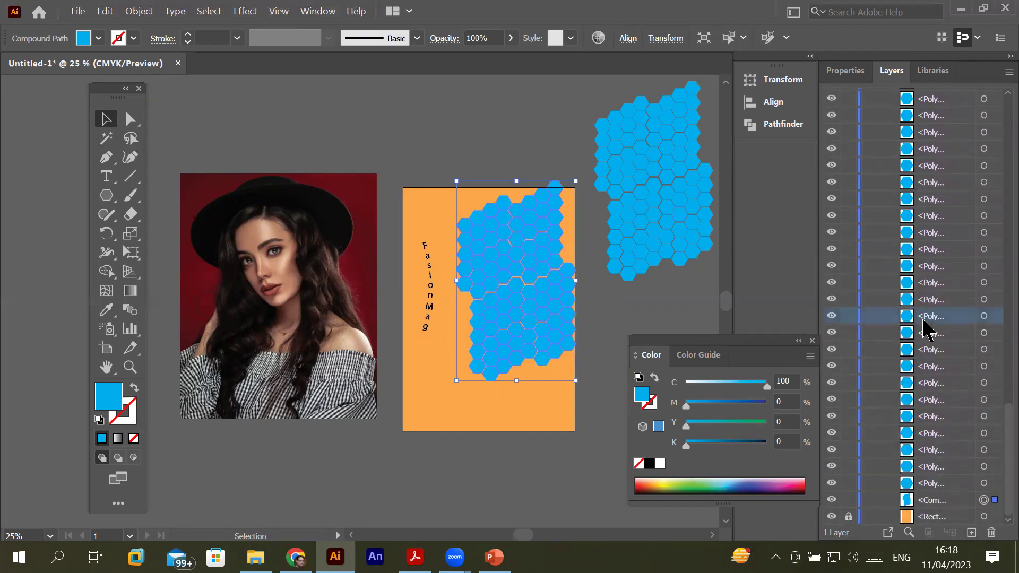
click(984, 332)
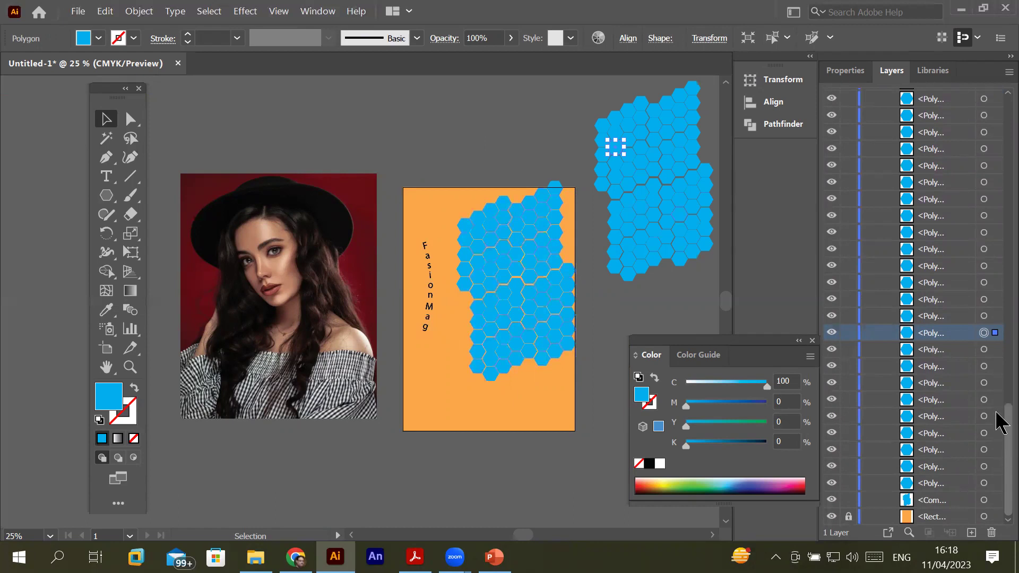
scroll(998, 419, up, 5)
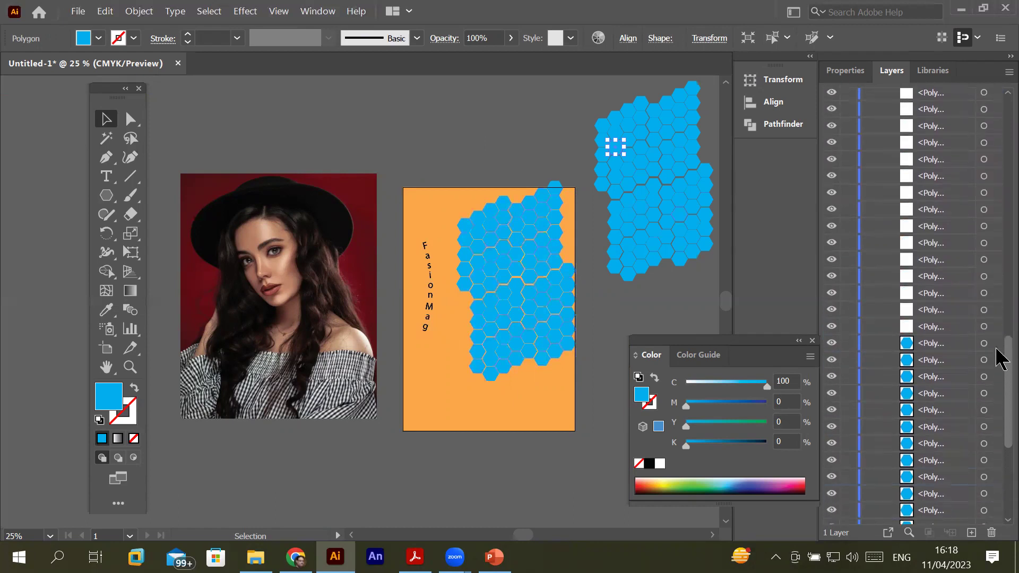
click(994, 261)
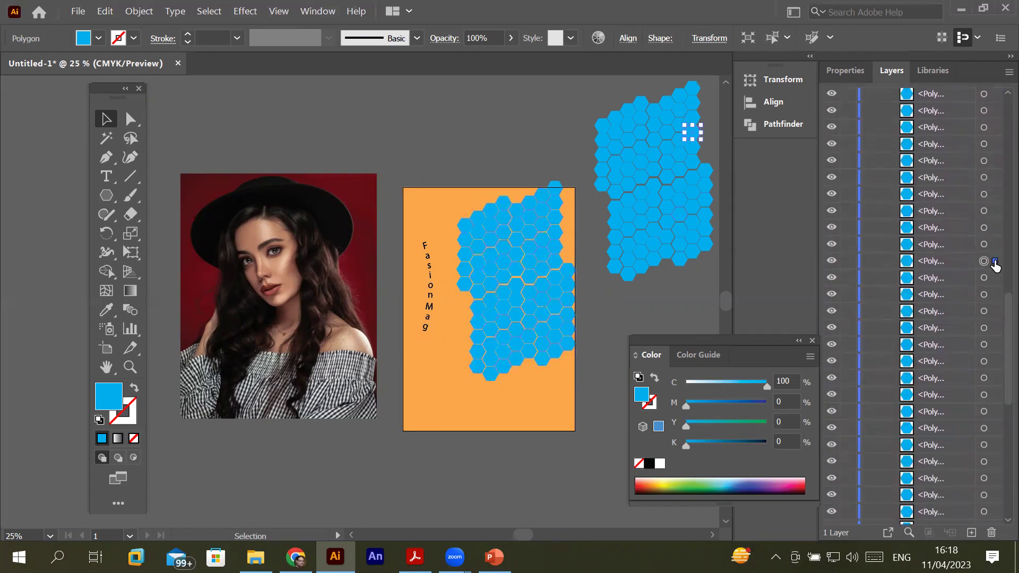
click(994, 194)
drag(1001, 319, 996, 98)
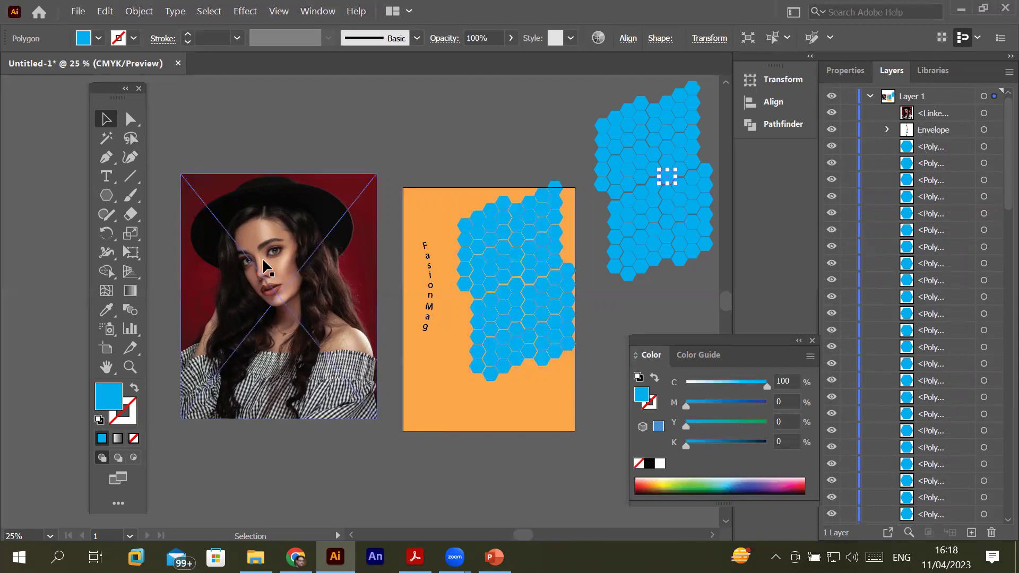
Move the model photo over the orange page
drag(285, 257, 556, 259)
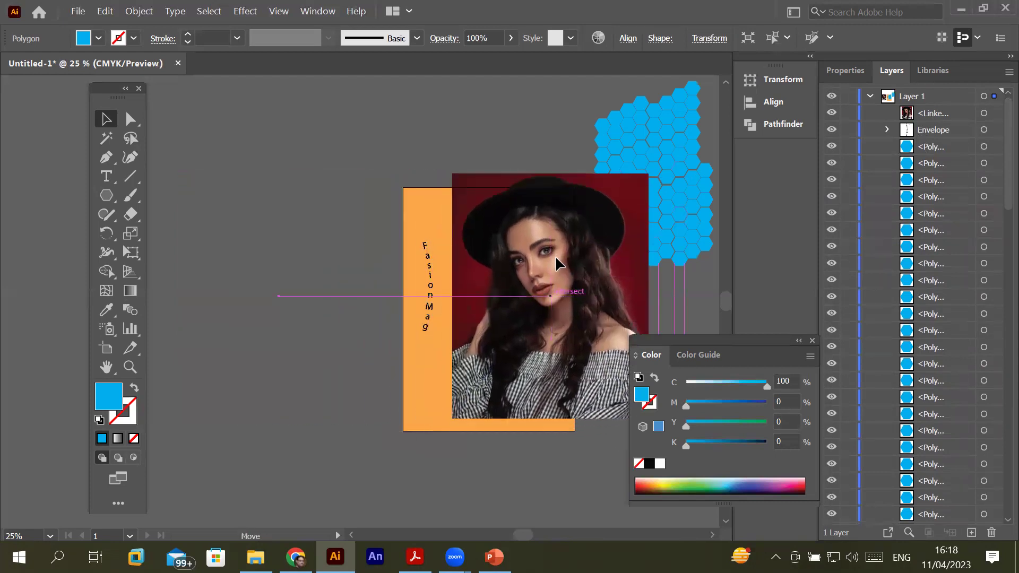
drag(556, 257, 556, 257)
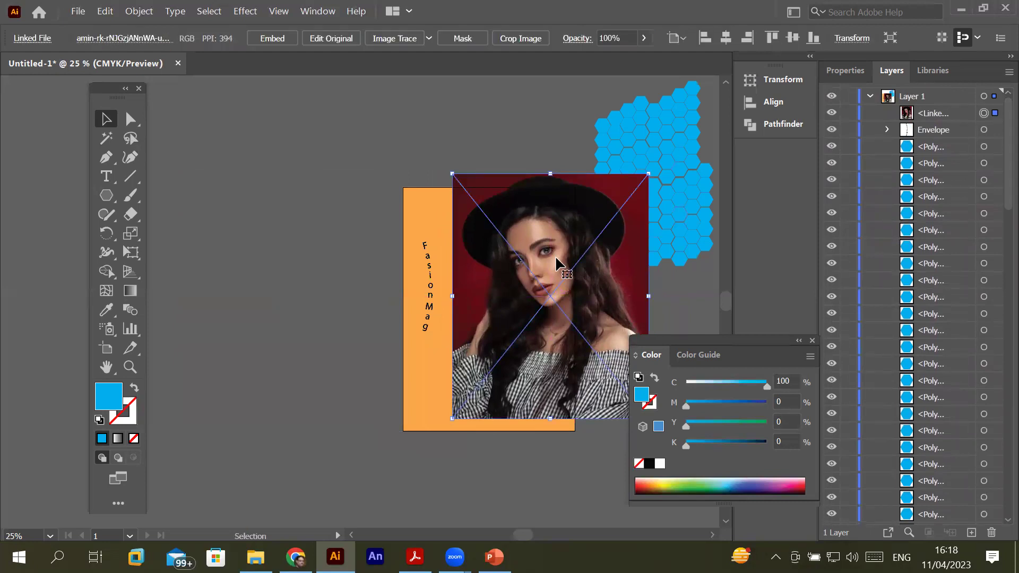
drag(555, 256, 560, 401)
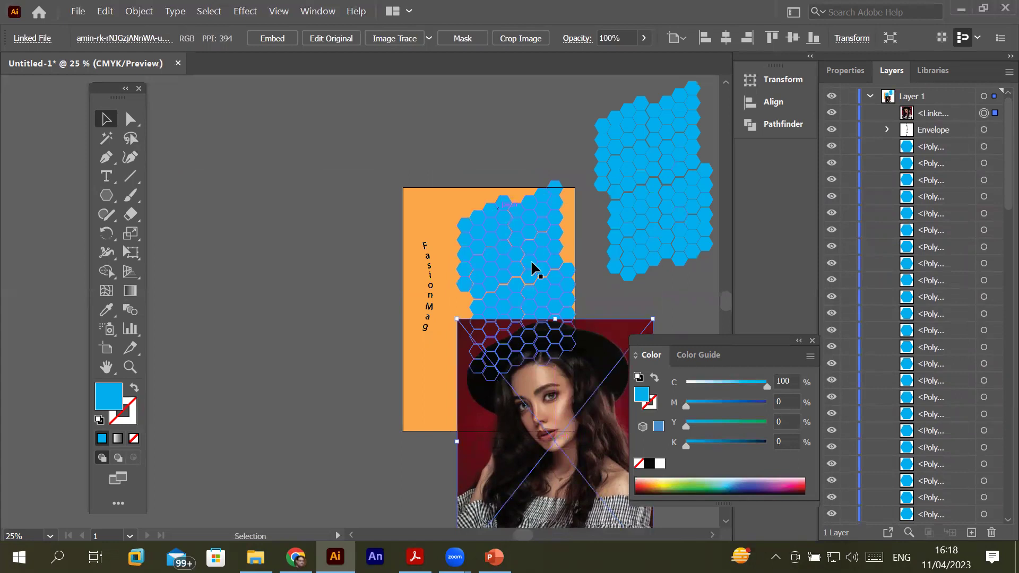
click(523, 246)
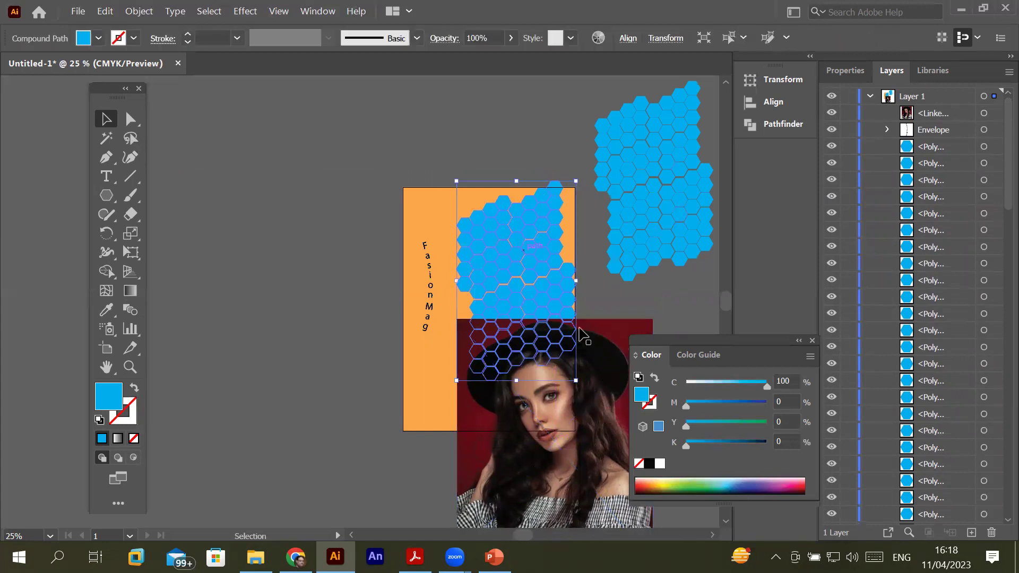
drag(570, 446, 561, 315)
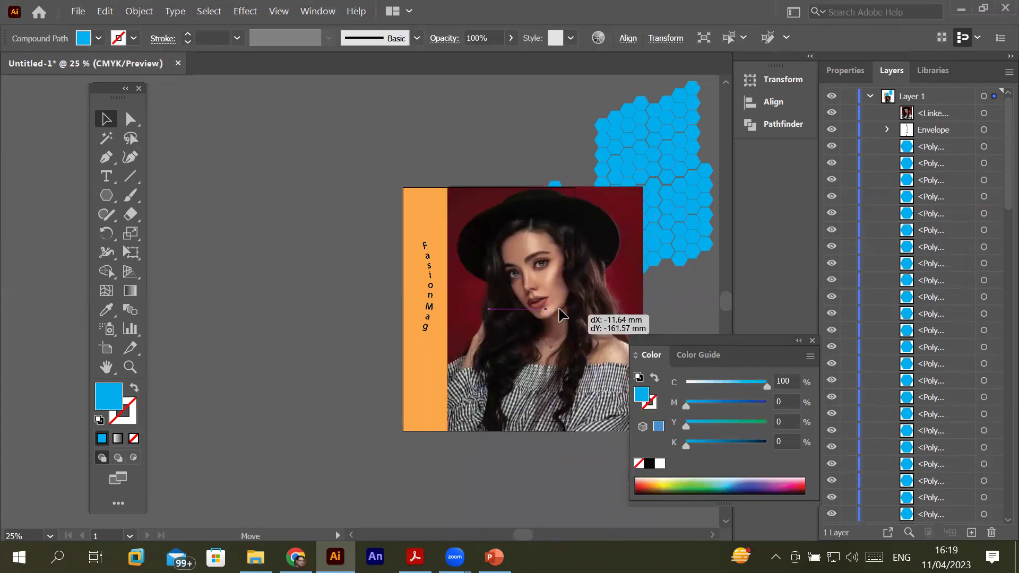
drag(561, 314, 558, 308)
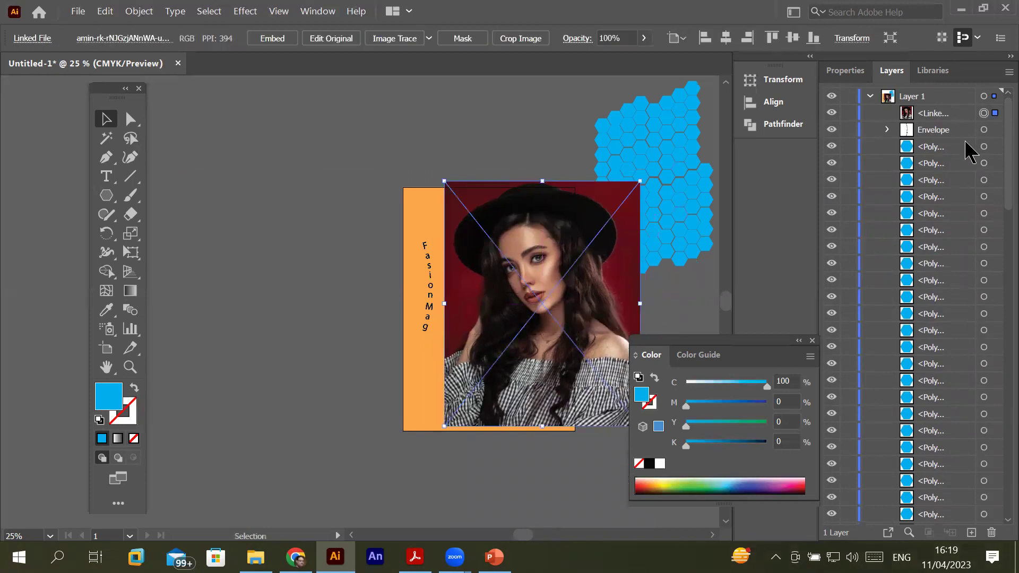
Use Arrange > Send Backward on the photo, undoing an accidental Send to Back
right_click(535, 236)
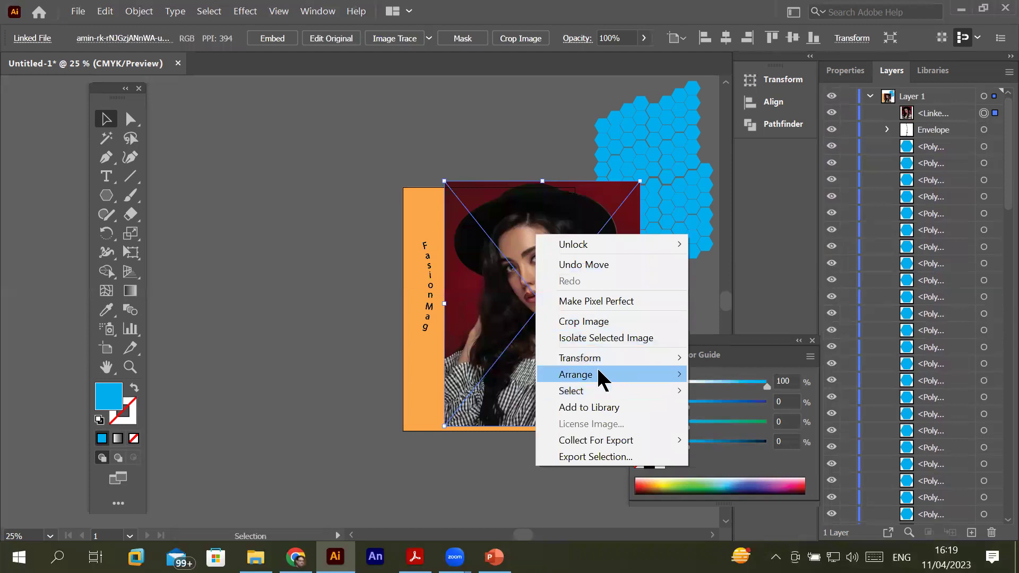
mouse_move(575, 374)
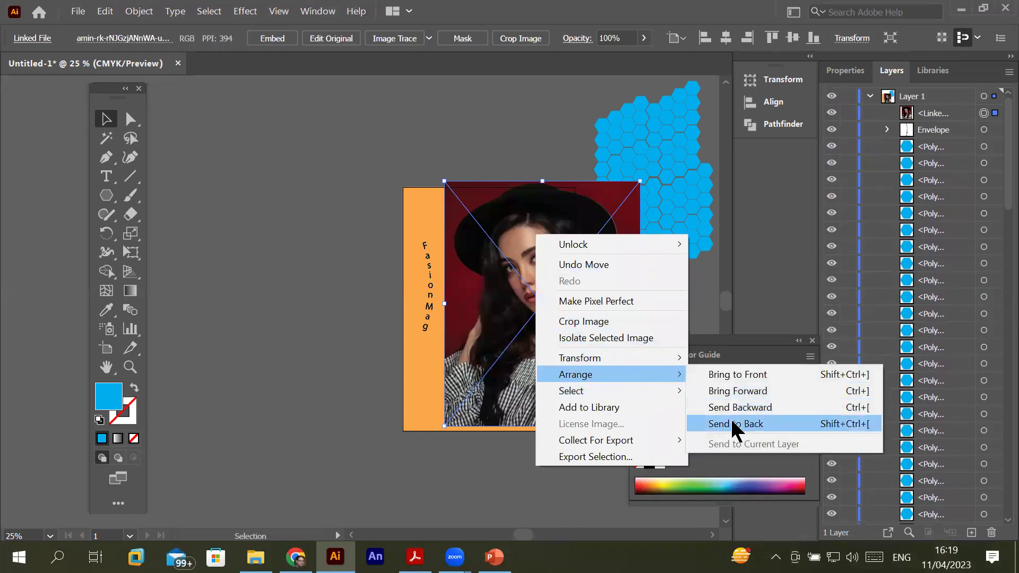
click(735, 424)
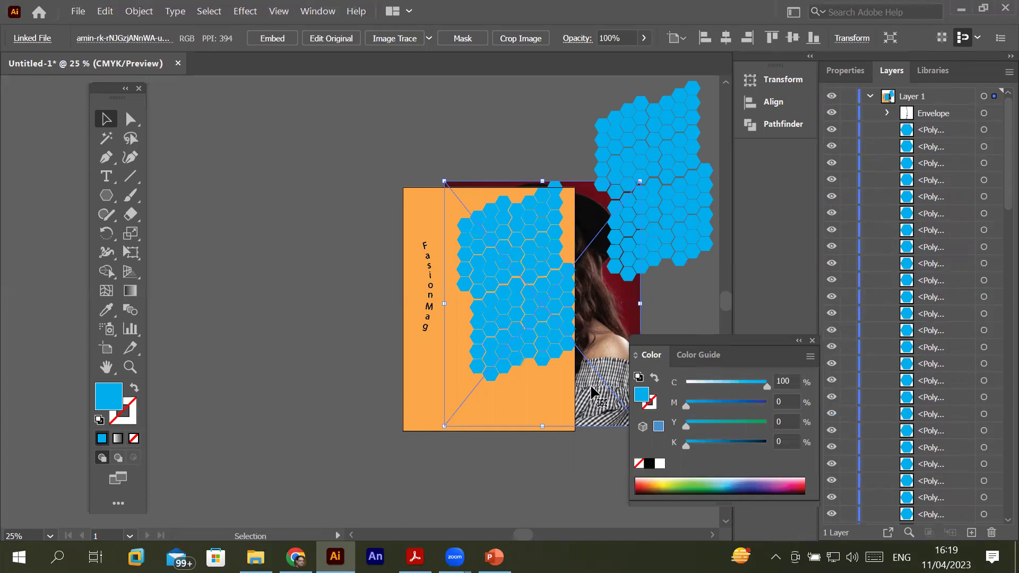
key(ctrl+z)
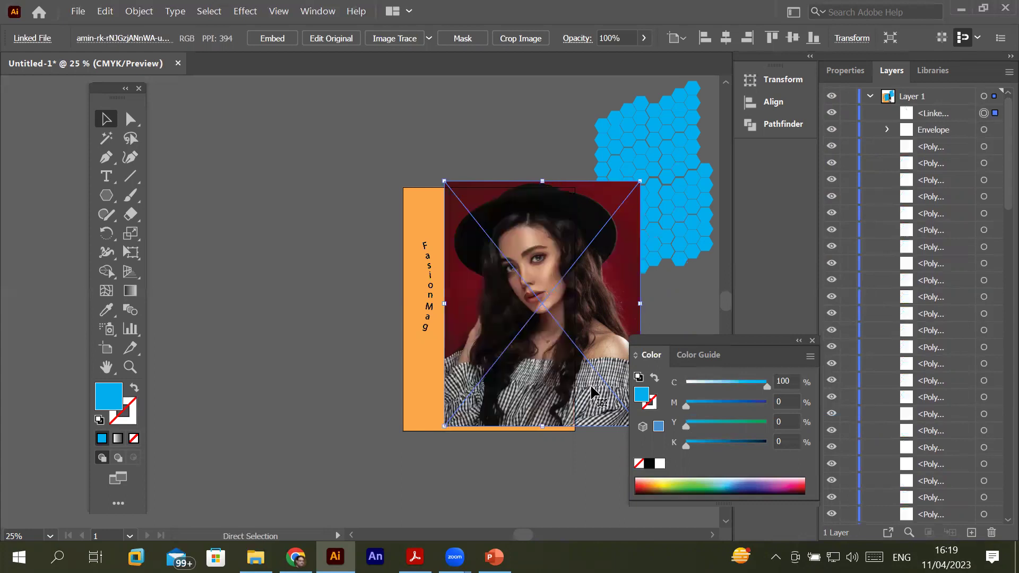
right_click(557, 263)
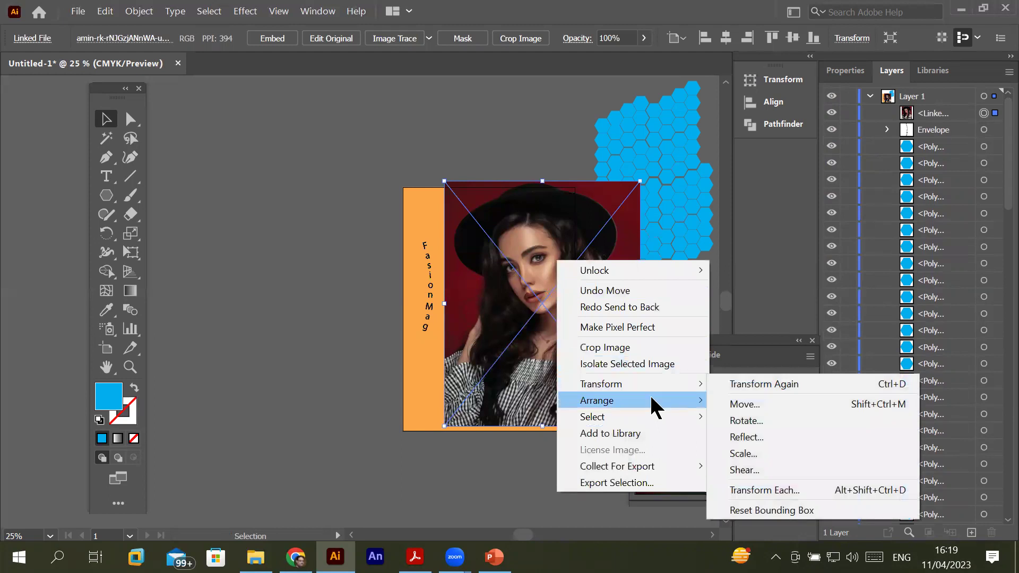
mouse_move(597, 401)
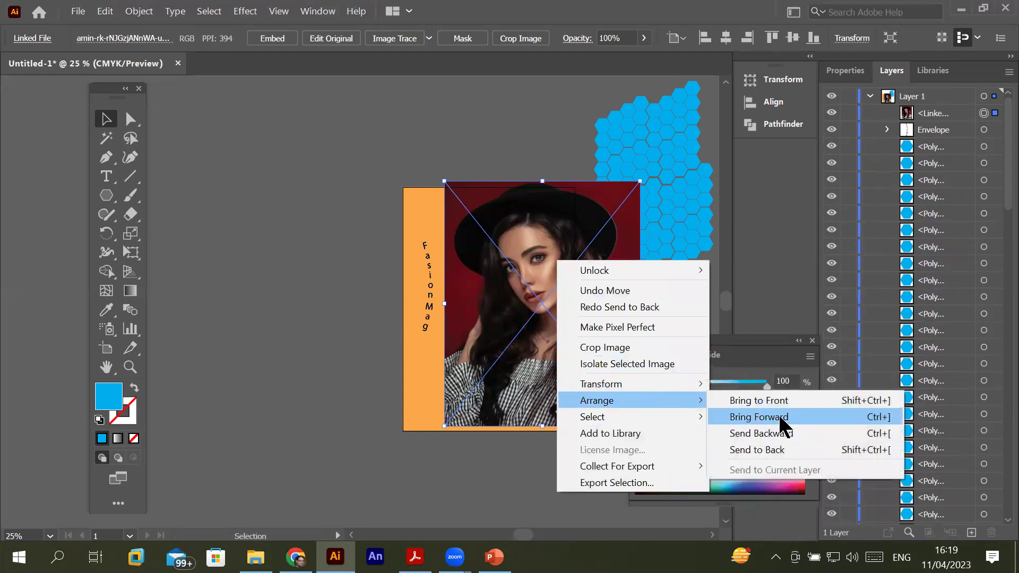
click(775, 432)
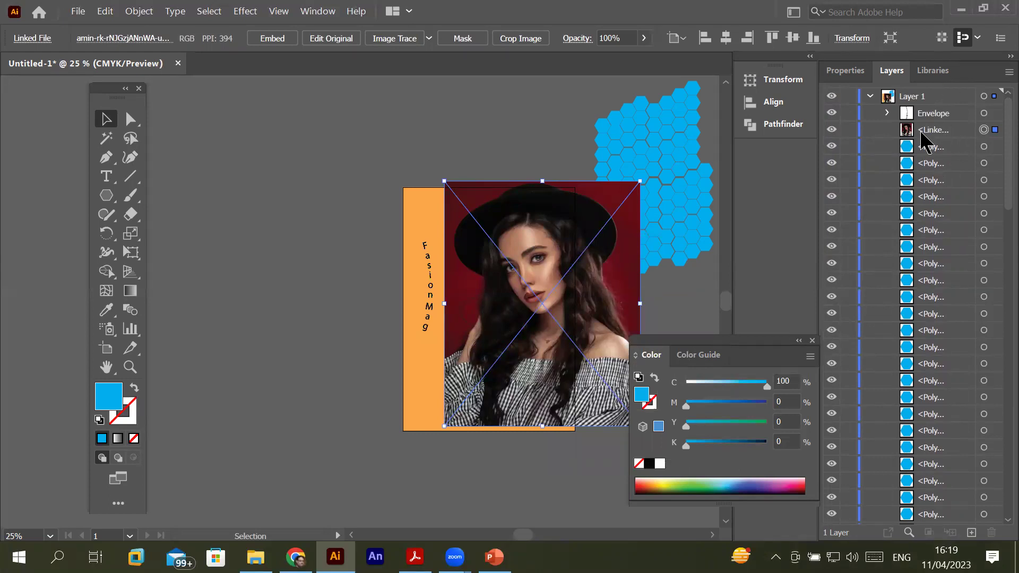
right_click(564, 245)
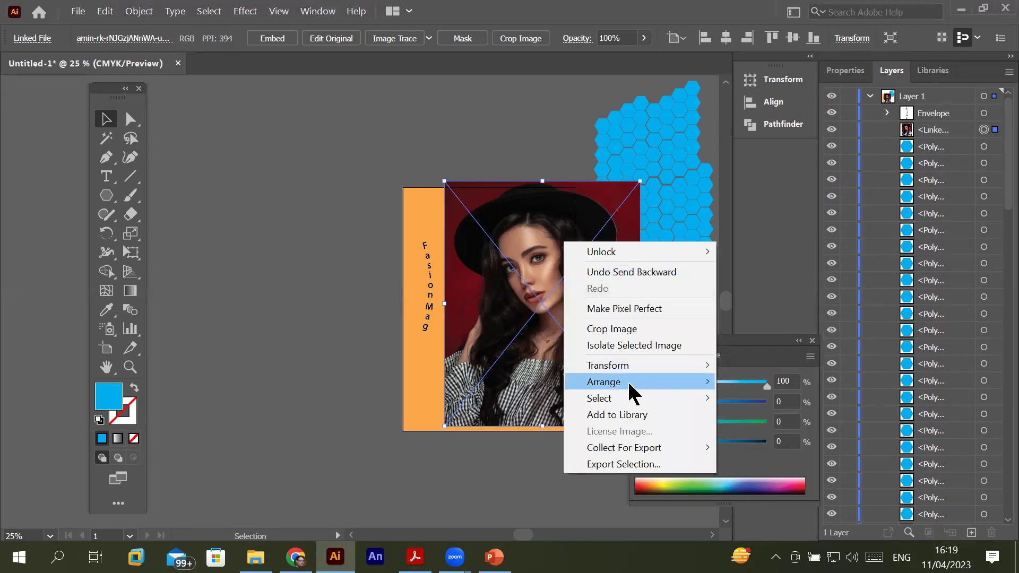
mouse_move(604, 383)
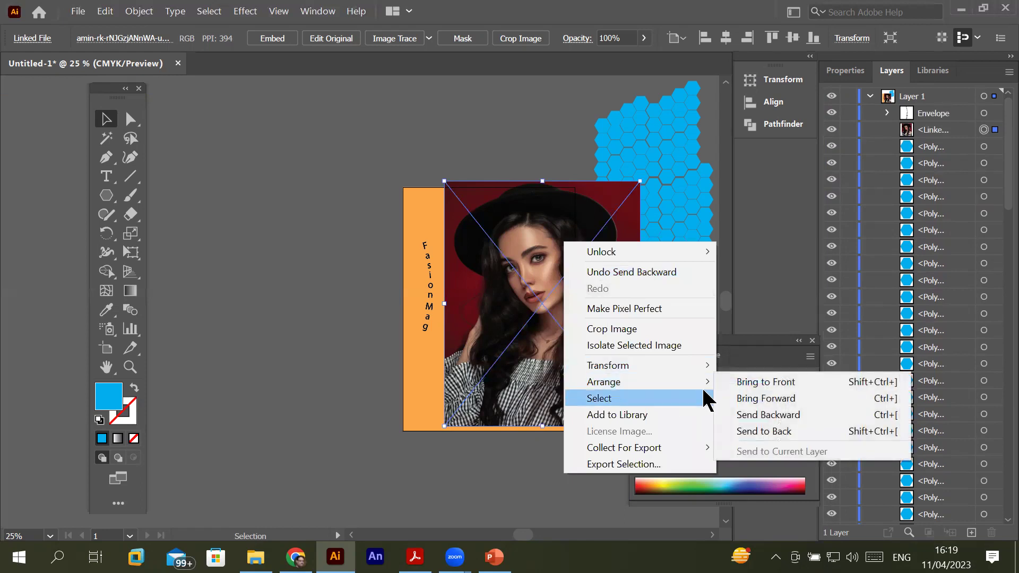
click(330, 261)
Move the photo aside and delete the loose hexagons beside the page
scroll(376, 250, down, 2)
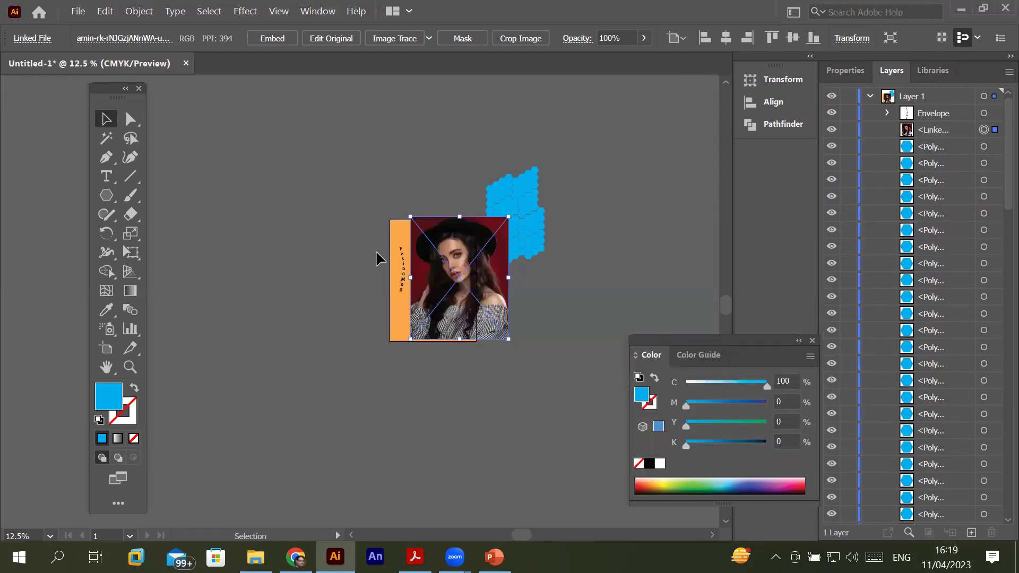
drag(440, 258, 304, 240)
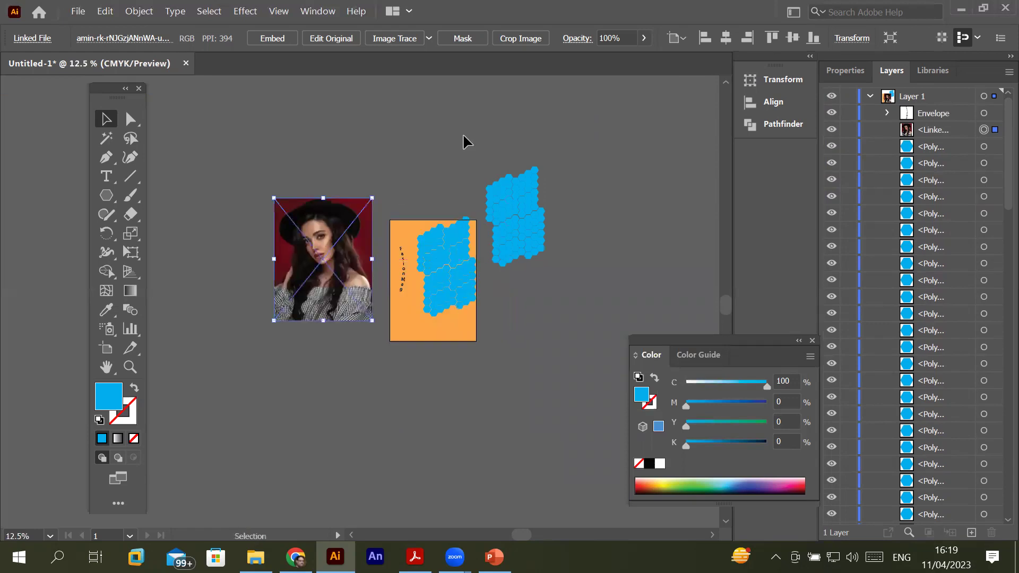
drag(483, 155, 565, 275)
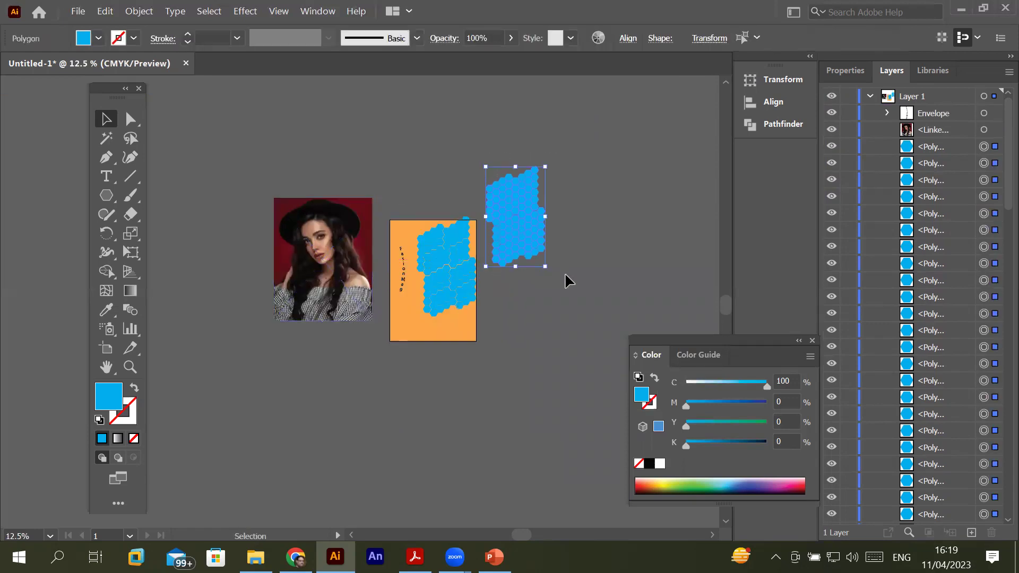
key(Delete)
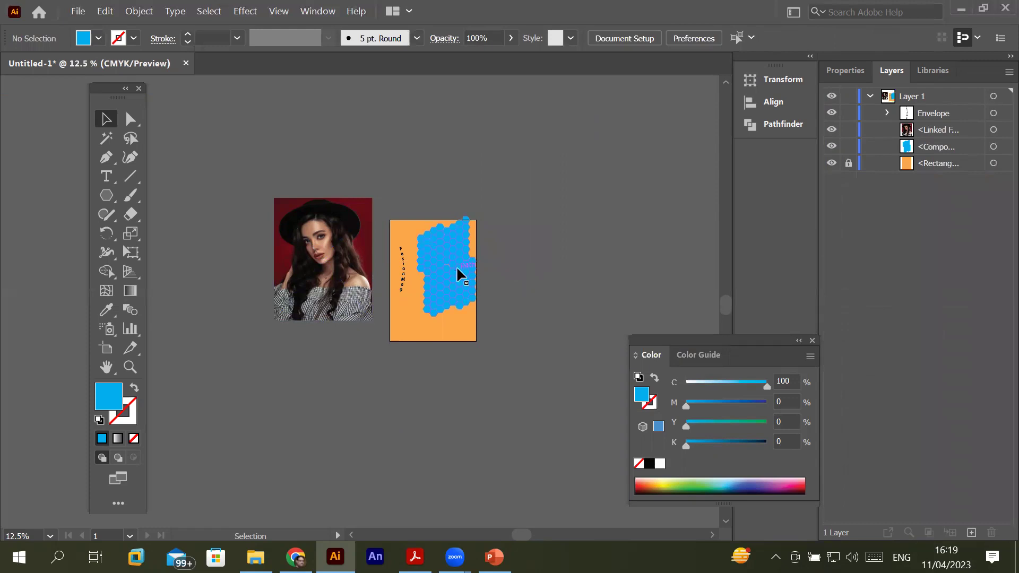
In the Layers panel, reorder the photo below the hexagon compound path
click(458, 269)
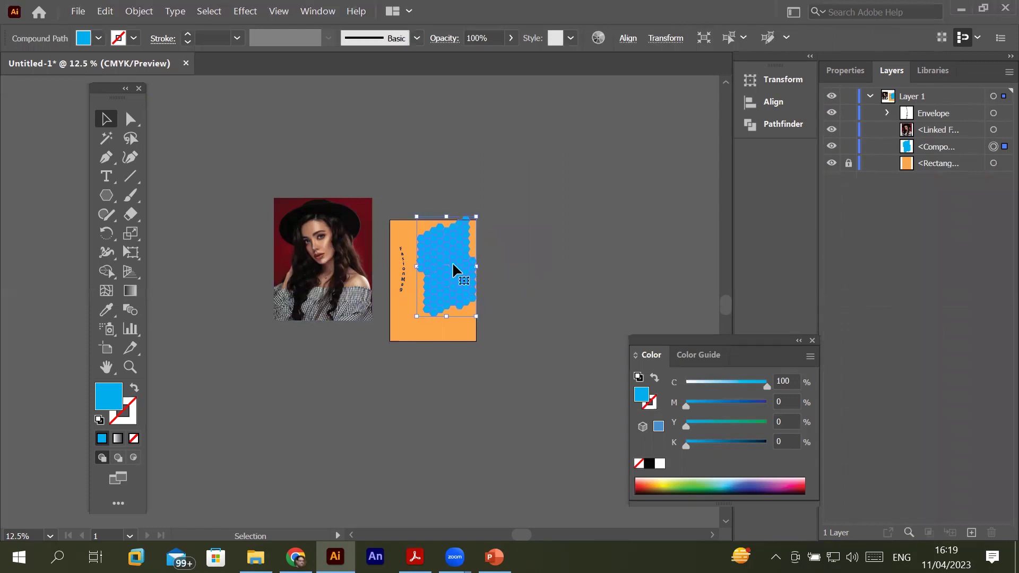
click(927, 148)
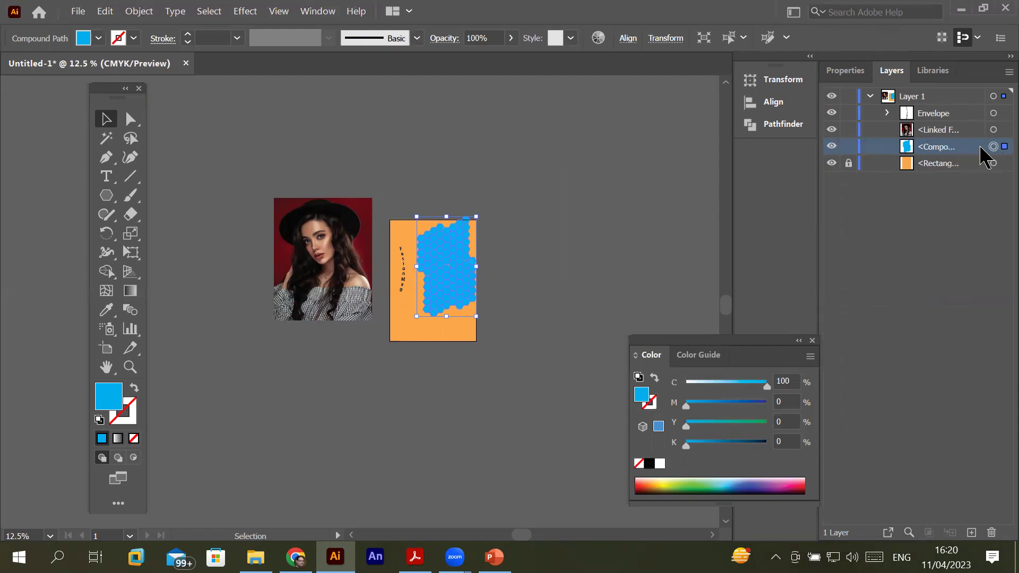
scroll(473, 208, up, 2)
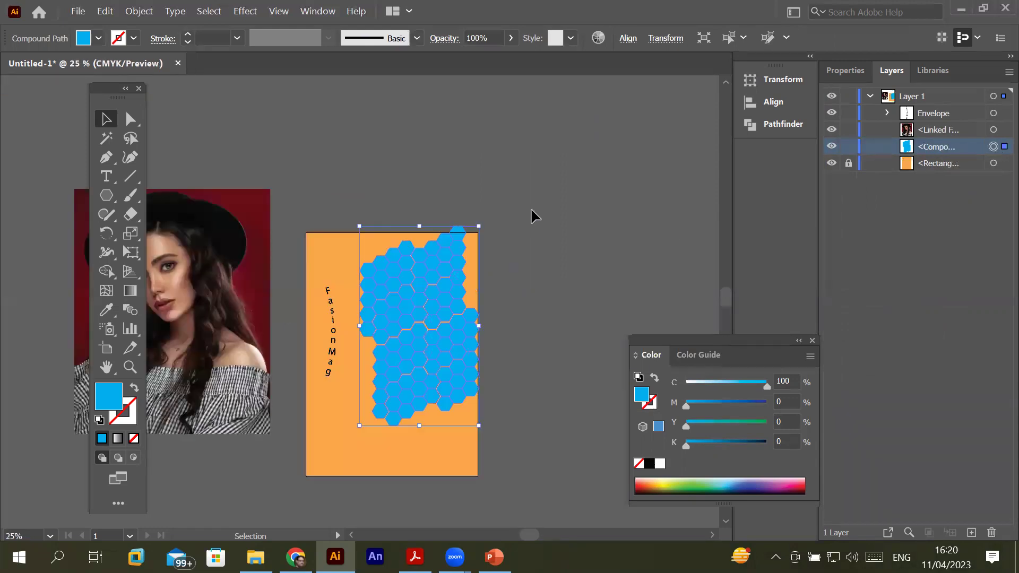
click(994, 130)
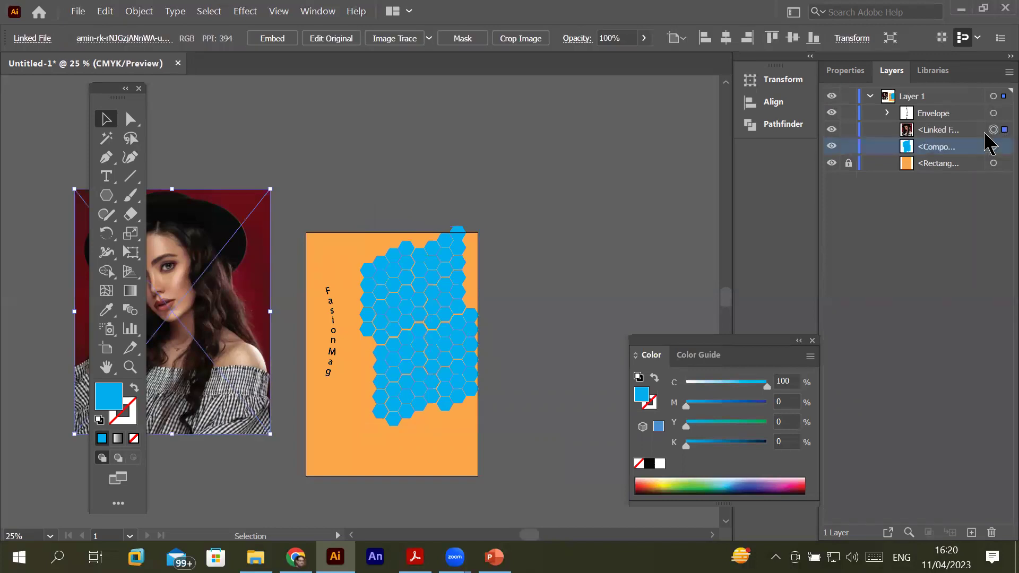
drag(943, 130, 938, 150)
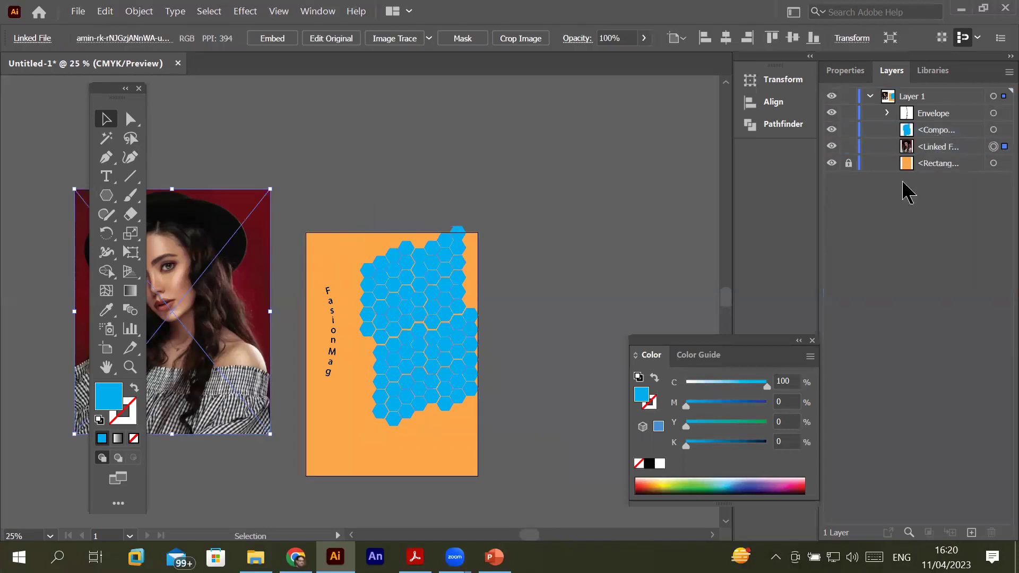
Move the photo onto the artboard and select both it and the hexagon shape
drag(214, 291, 486, 308)
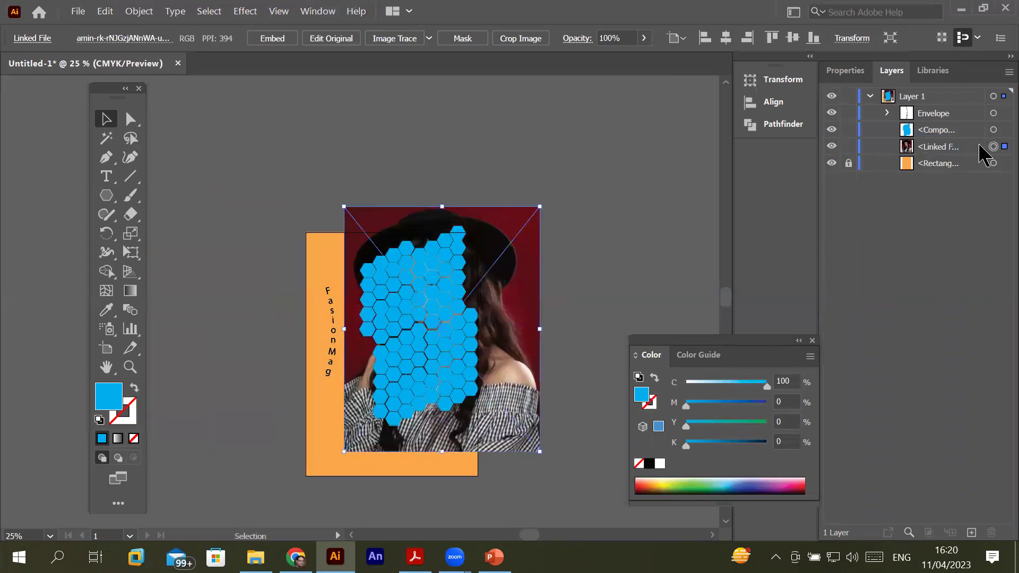
click(997, 132)
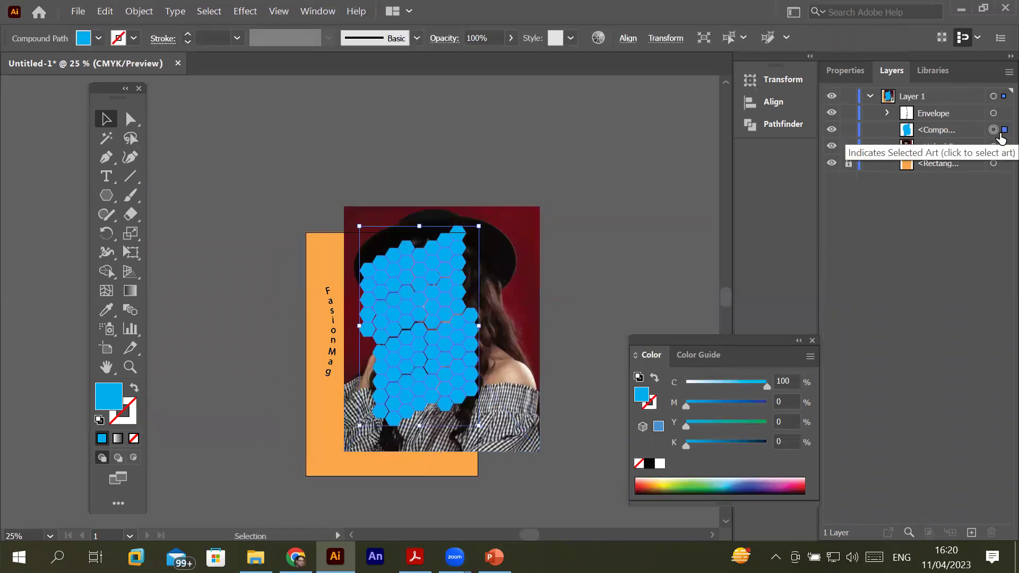
click(943, 133)
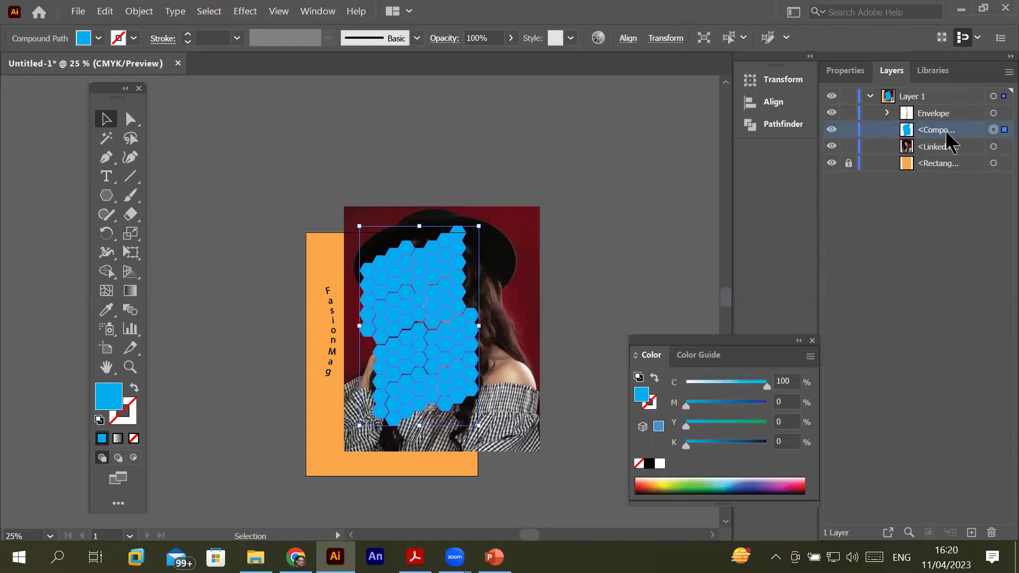
click(1000, 149)
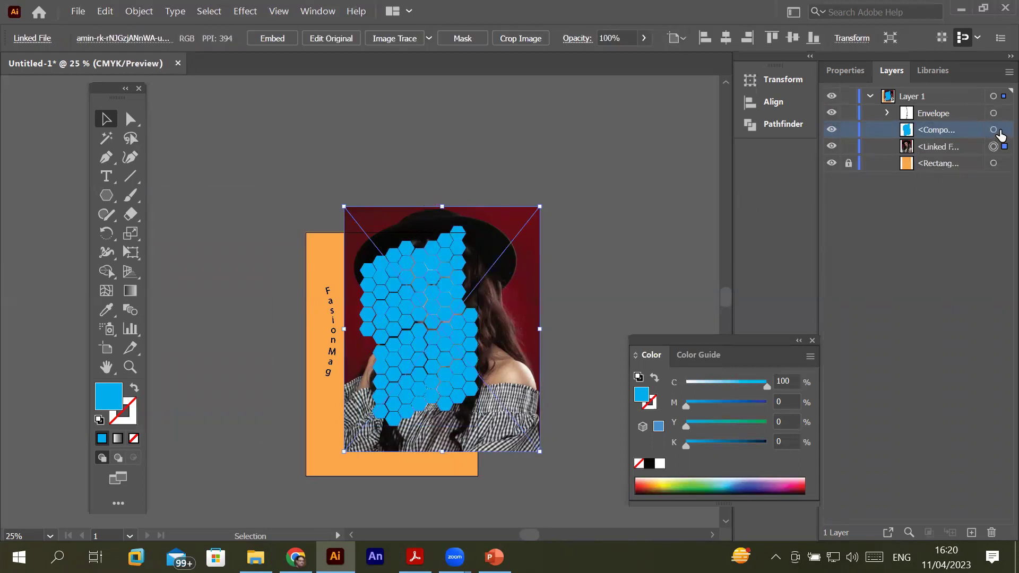
shift+click(1000, 131)
Make a clipping mask from the hexagons over the photo, confirm the warning, and deselect
right_click(448, 275)
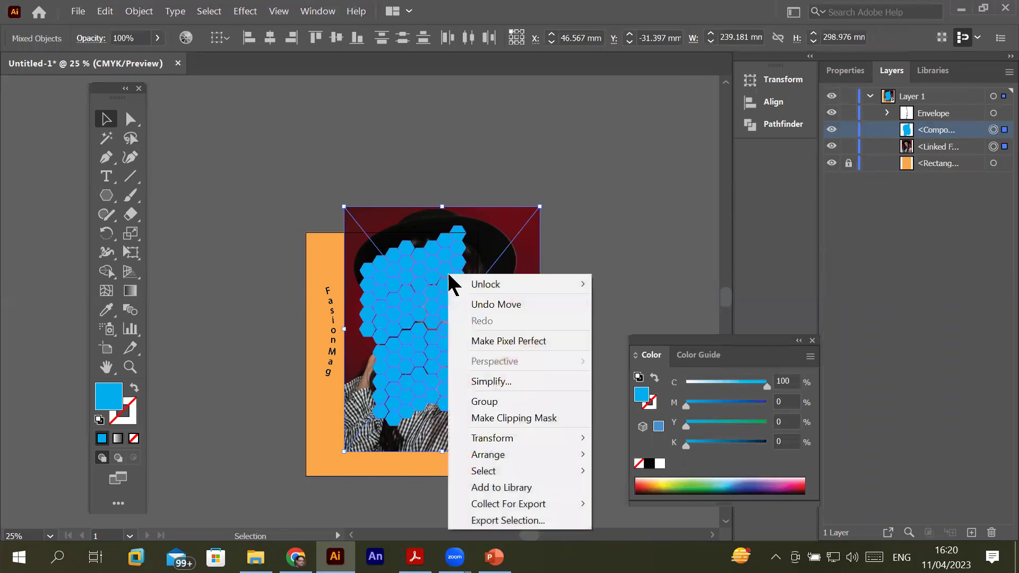
click(525, 417)
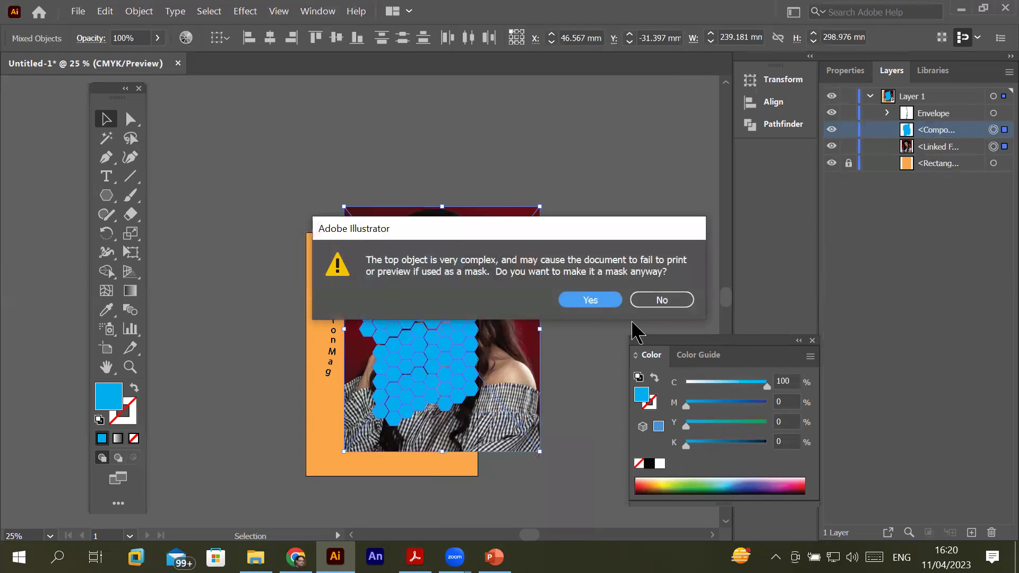
click(605, 298)
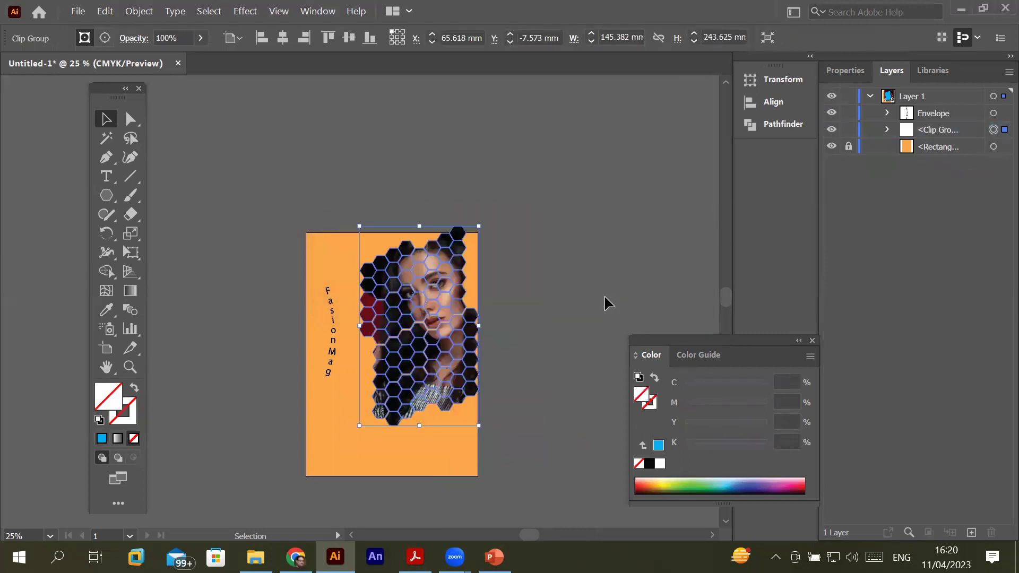
click(598, 253)
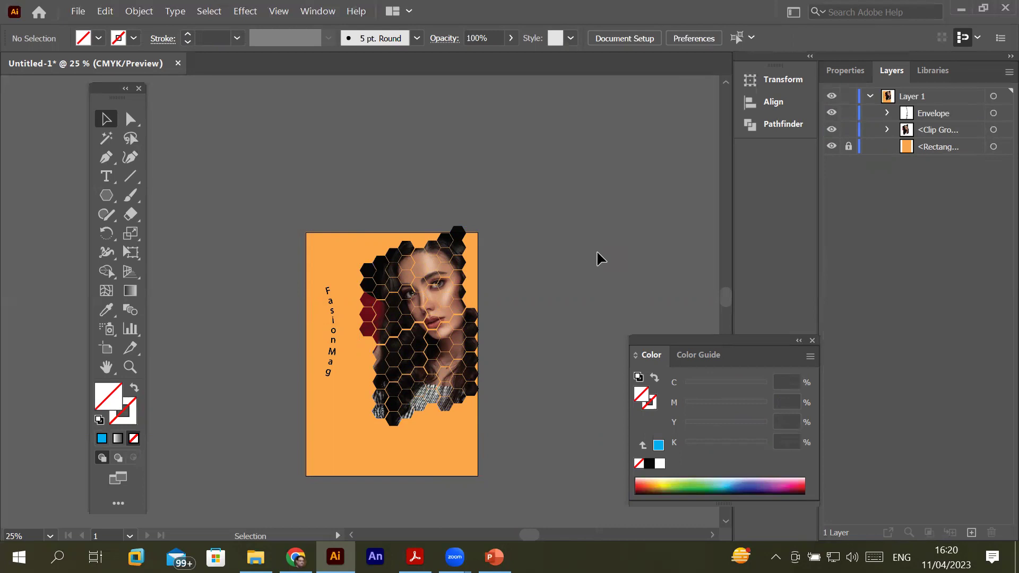
scroll(500, 245, up, 2)
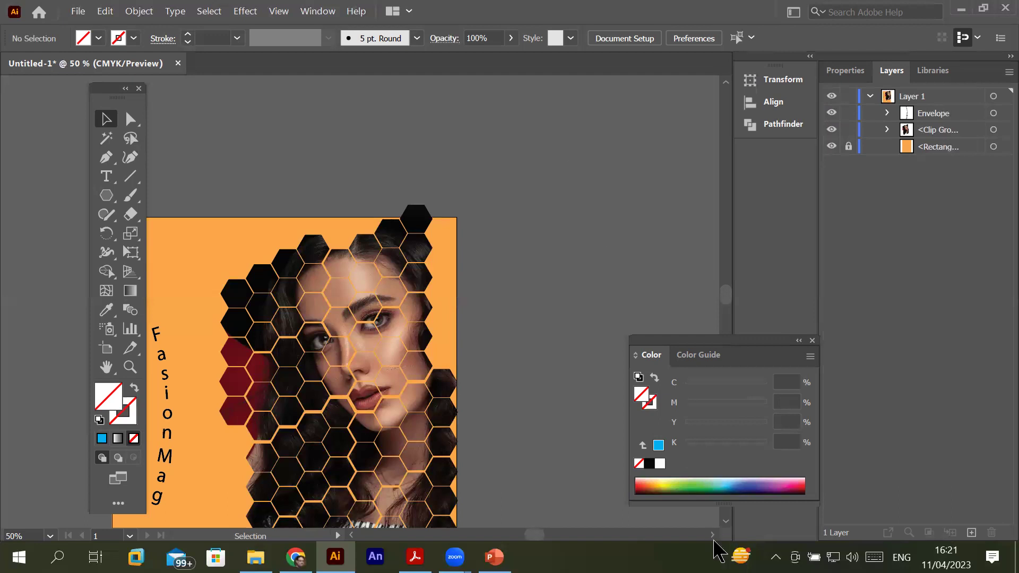
scroll(715, 537, right, 2)
scroll(715, 536, right, 2)
scroll(715, 536, right, 3)
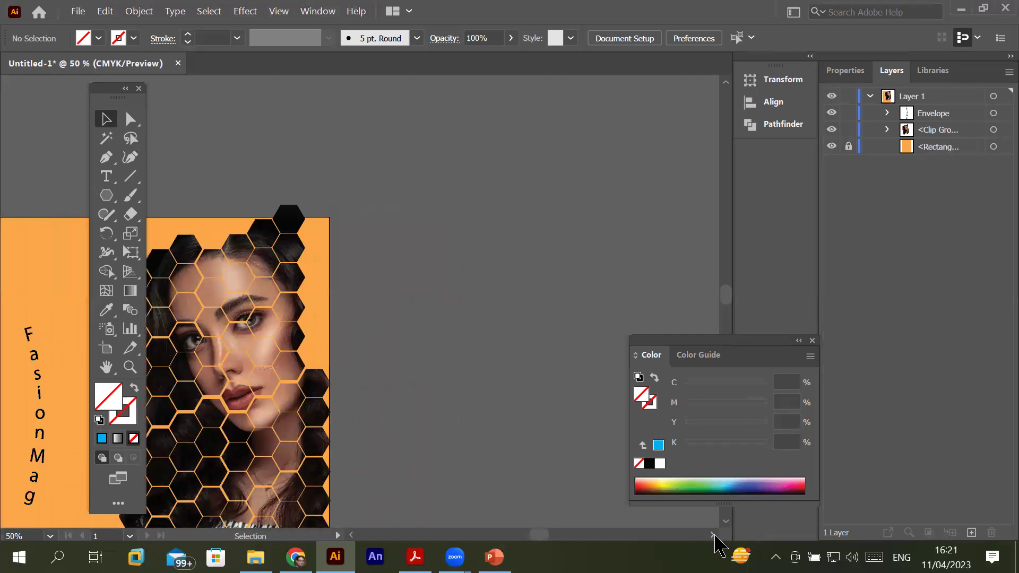
scroll(715, 536, right, 2)
Draw a small circle beside the cover and fill it dark blue
click(107, 195)
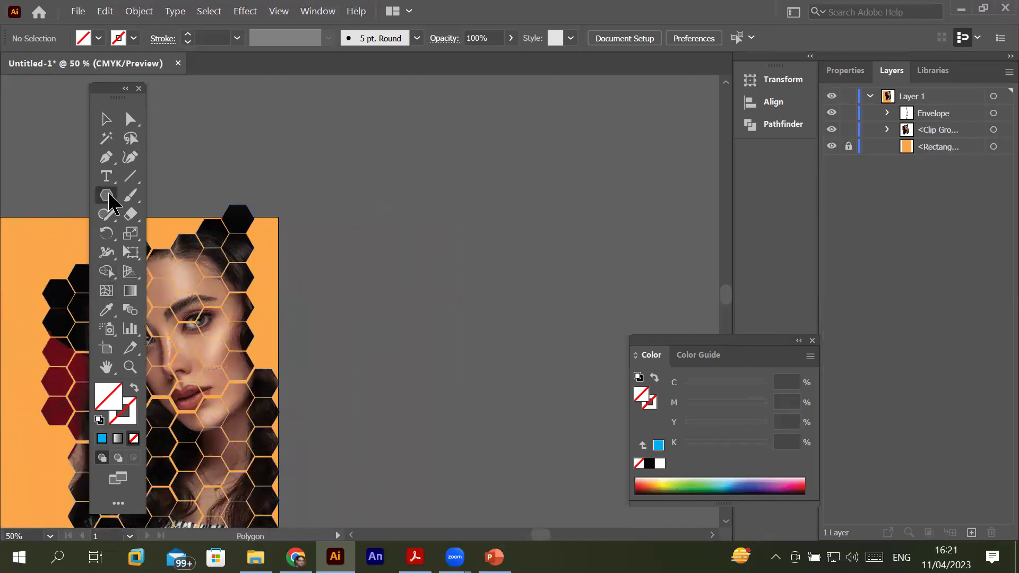
click(179, 234)
mouse_move(351, 177)
mouse_down()
mouse_move(432, 245)
mouse_move(416, 242)
mouse_up()
click(106, 120)
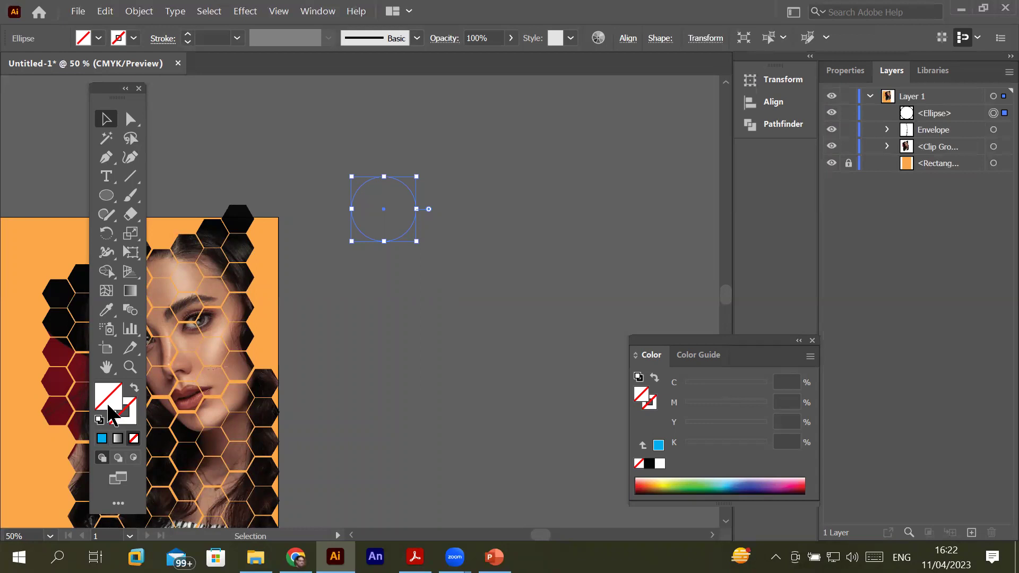
click(83, 39)
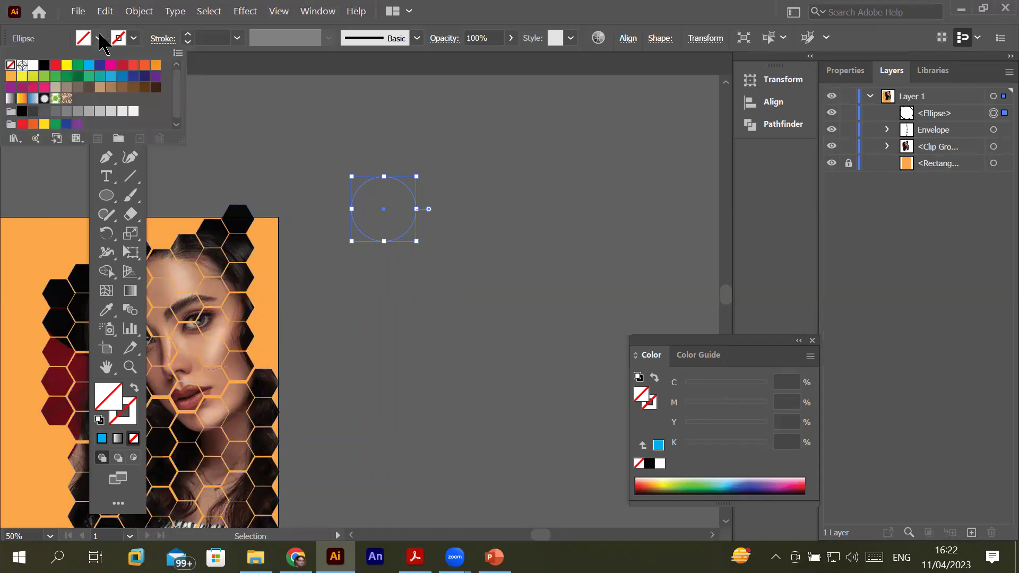
click(99, 65)
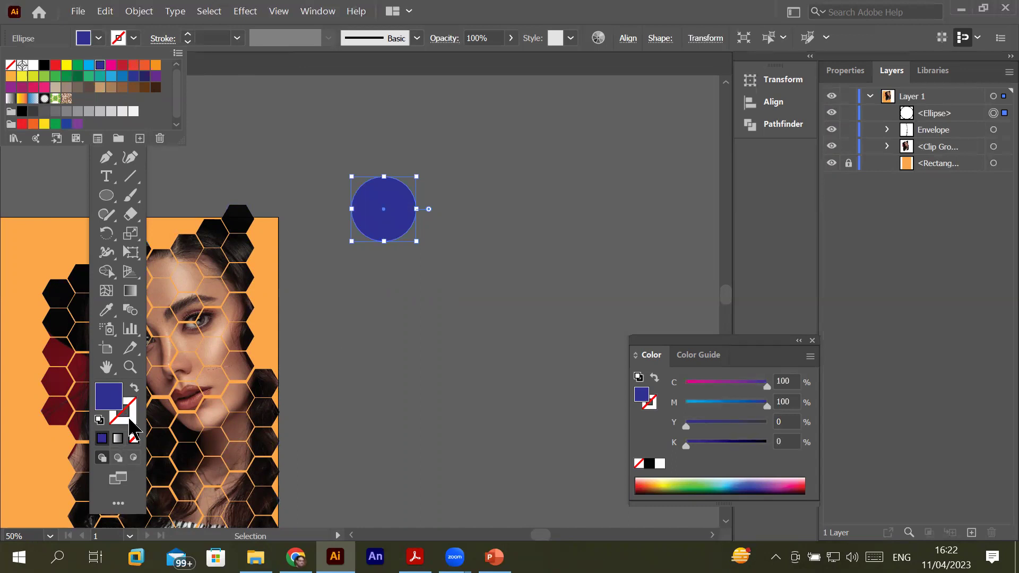
click(397, 228)
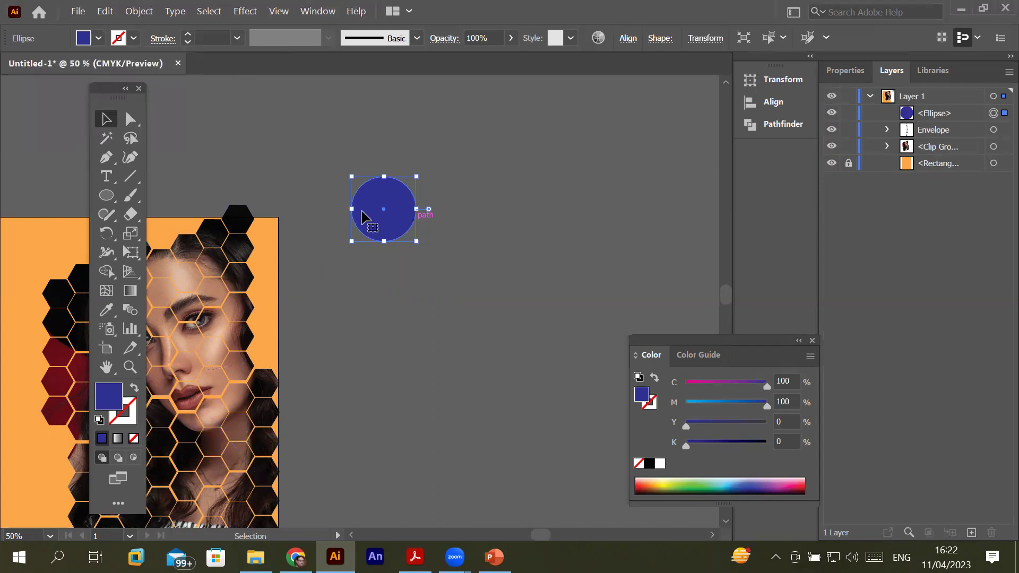
Duplicate the circle into a row of five, then repeat the row downward into a grid
mouse_move(389, 228)
mouse_down()
mouse_move(367, 228)
mouse_move(438, 227)
mouse_up()
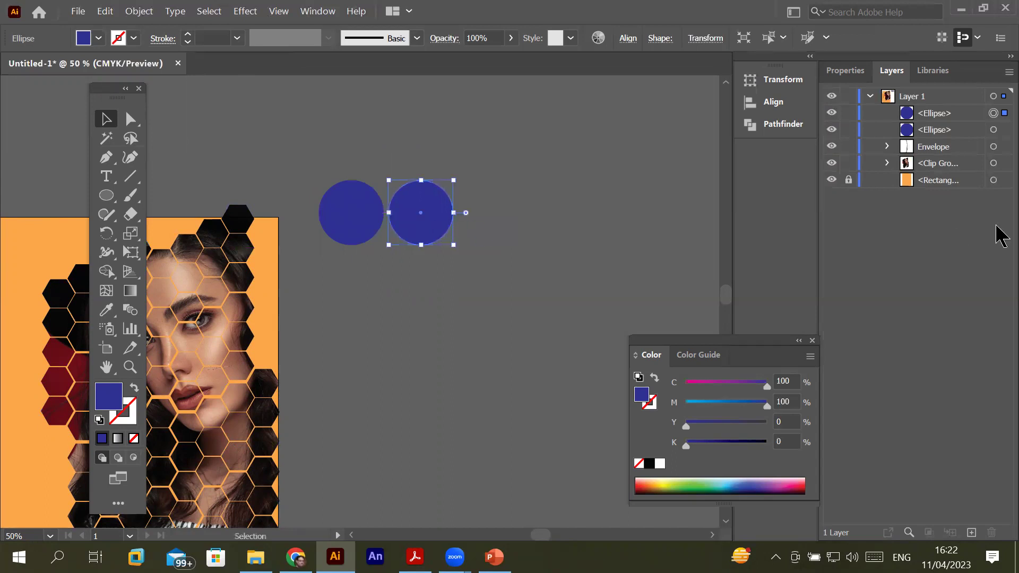
key(ctrl+d)
key(ctrl+d)
key(ctrl+d)
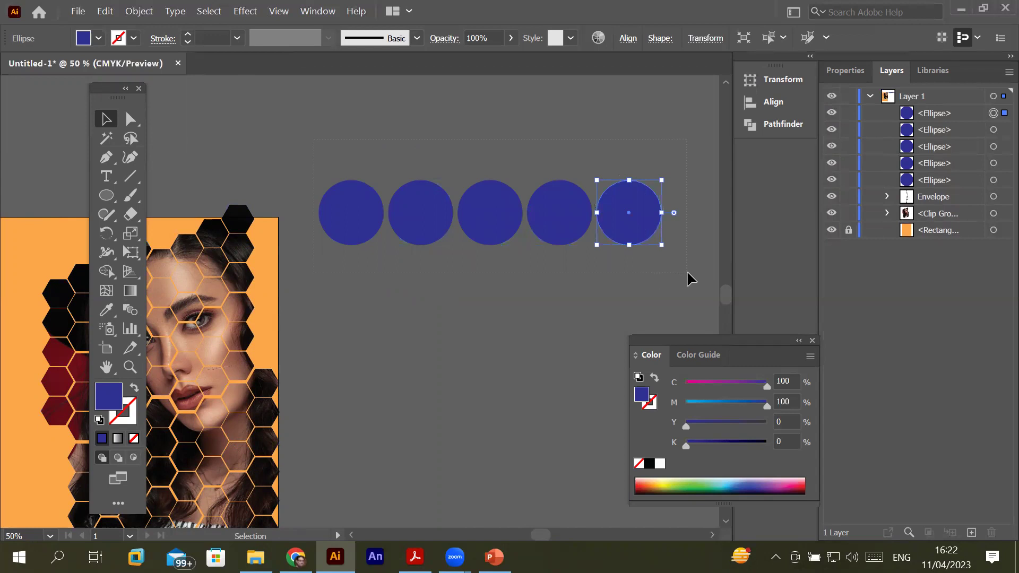
drag(687, 270, 345, 228)
mouse_move(548, 227)
mouse_down()
mouse_move(532, 288)
mouse_move(552, 295)
mouse_up()
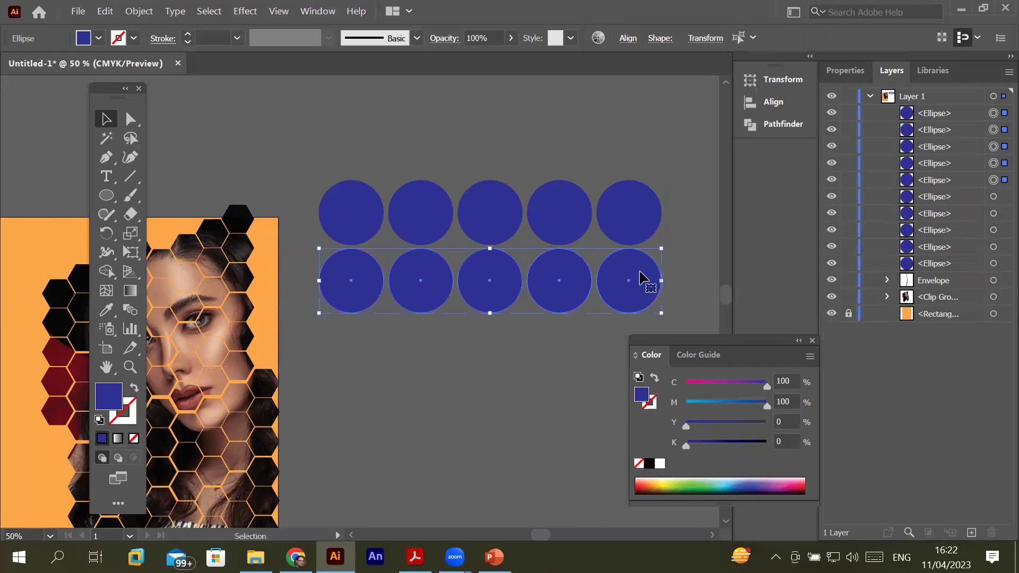
key(a)
key(ctrl+d)
key(ctrl+d)
key(ctrl+d)
key(v)
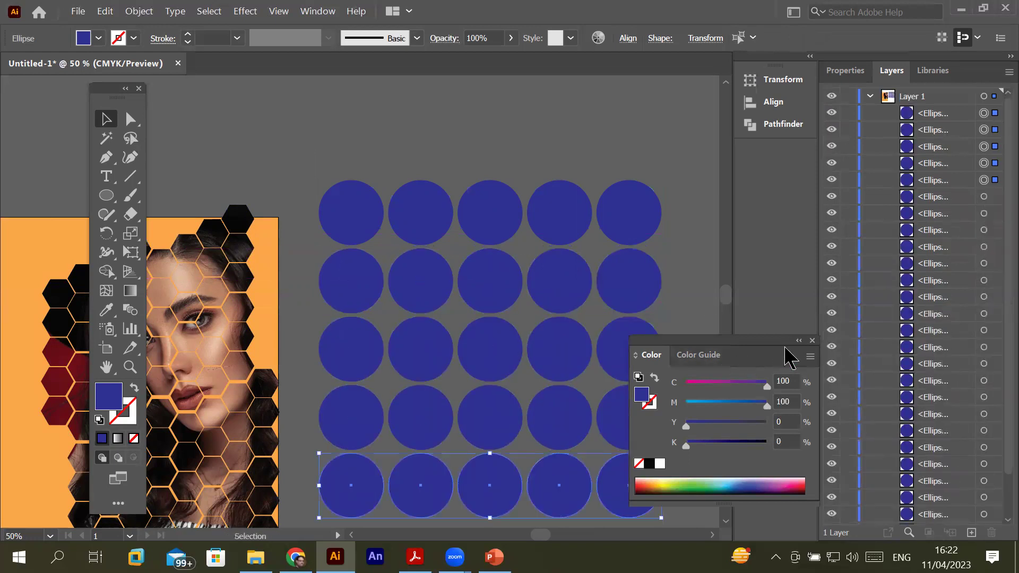
Move the spare top-right circle to the upper left and select the 5×5 circle grid
click(813, 341)
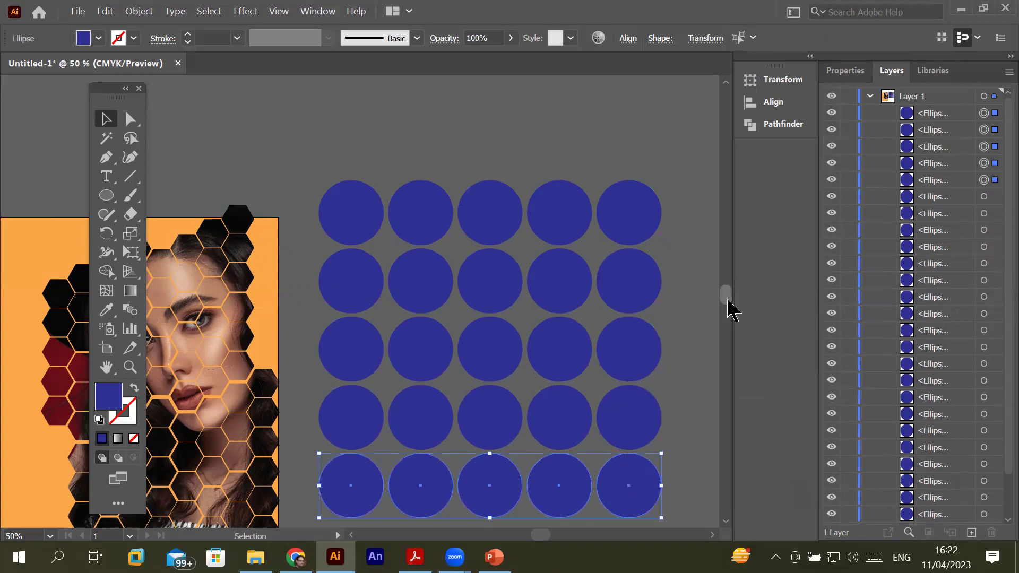
scroll(735, 310, down, 3)
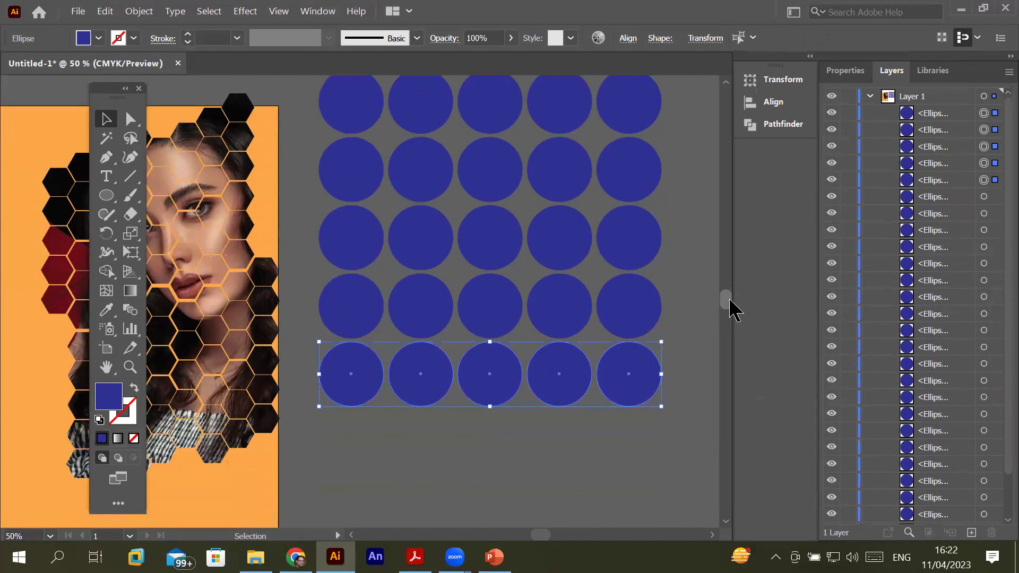
scroll(738, 308, up, 4)
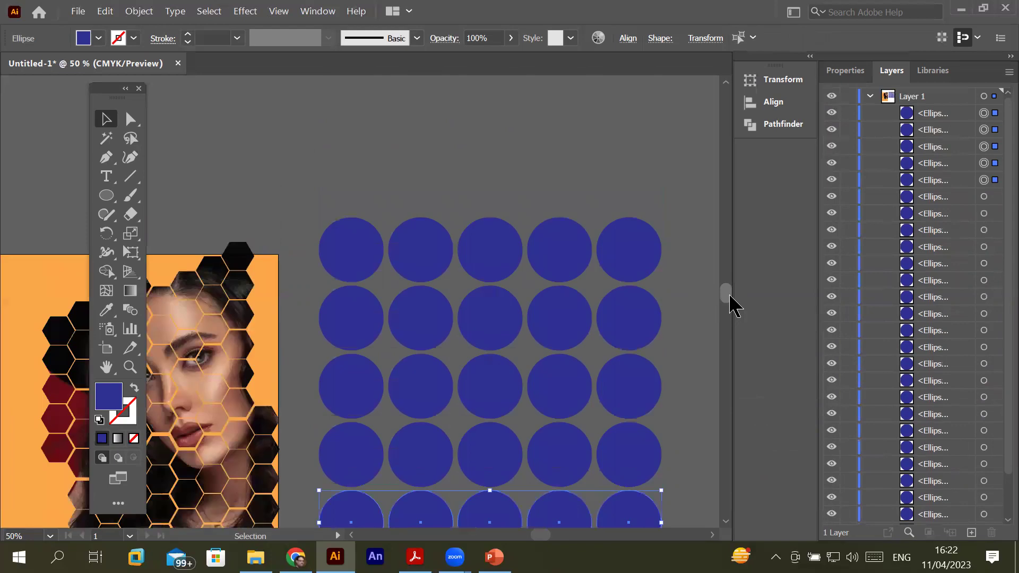
scroll(737, 308, down, 4)
scroll(736, 306, up, 3)
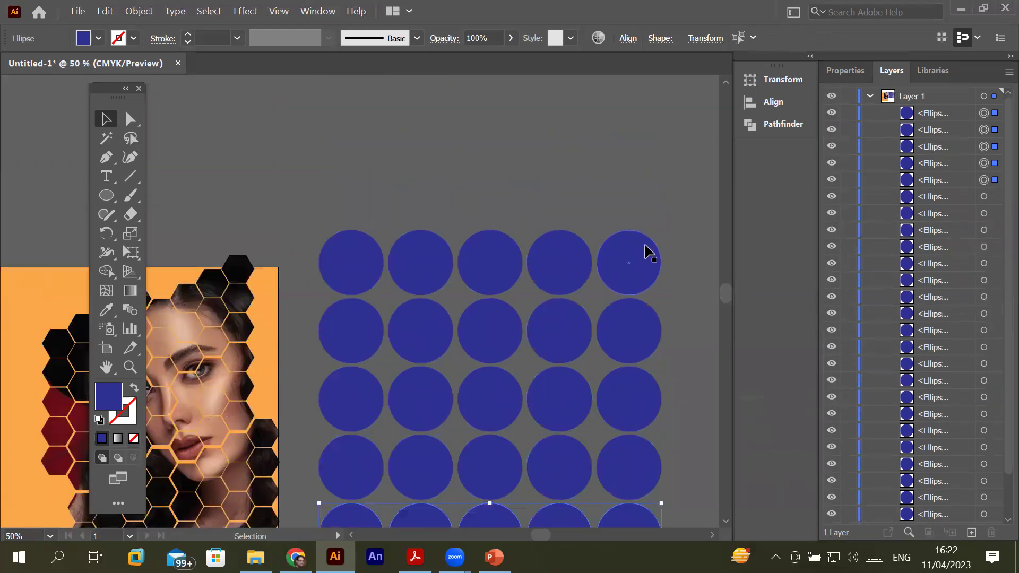
drag(648, 251, 228, 123)
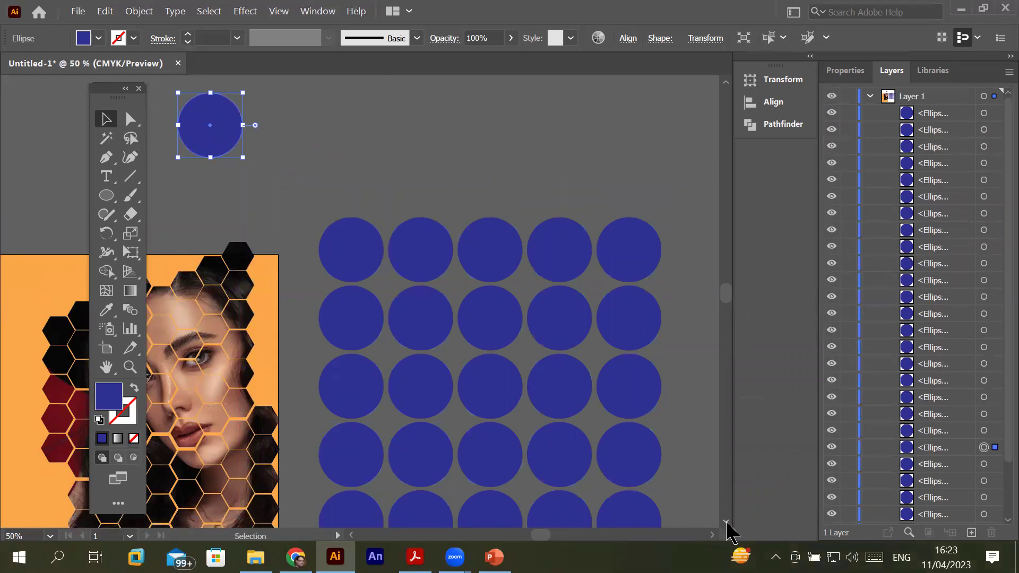
scroll(727, 527, down, 2)
scroll(728, 527, down, 2)
mouse_move(282, 122)
mouse_down()
mouse_move(665, 486)
mouse_move(709, 501)
mouse_up()
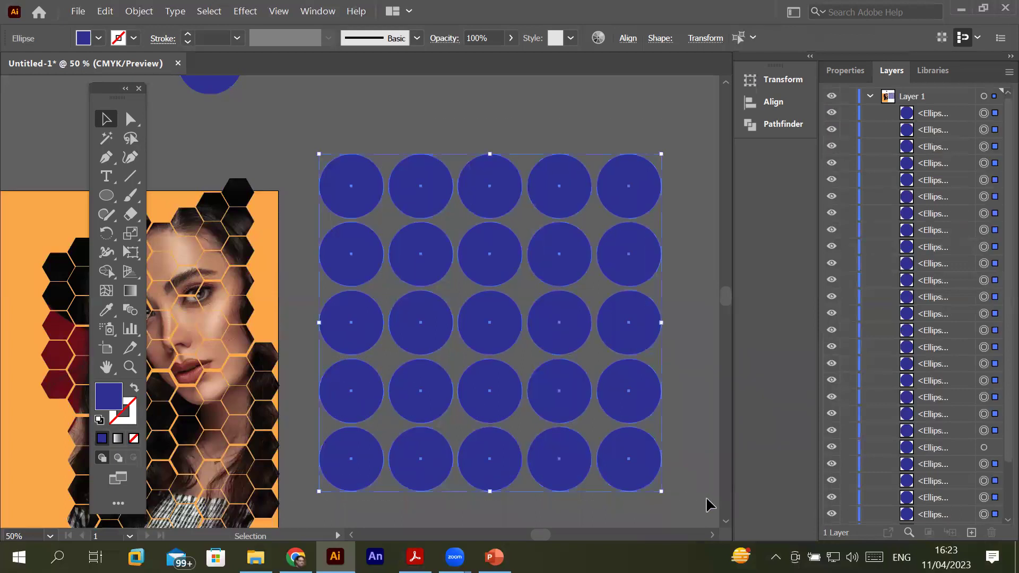
Combine the twenty-five selected blue circles into one compound path
right_click(574, 193)
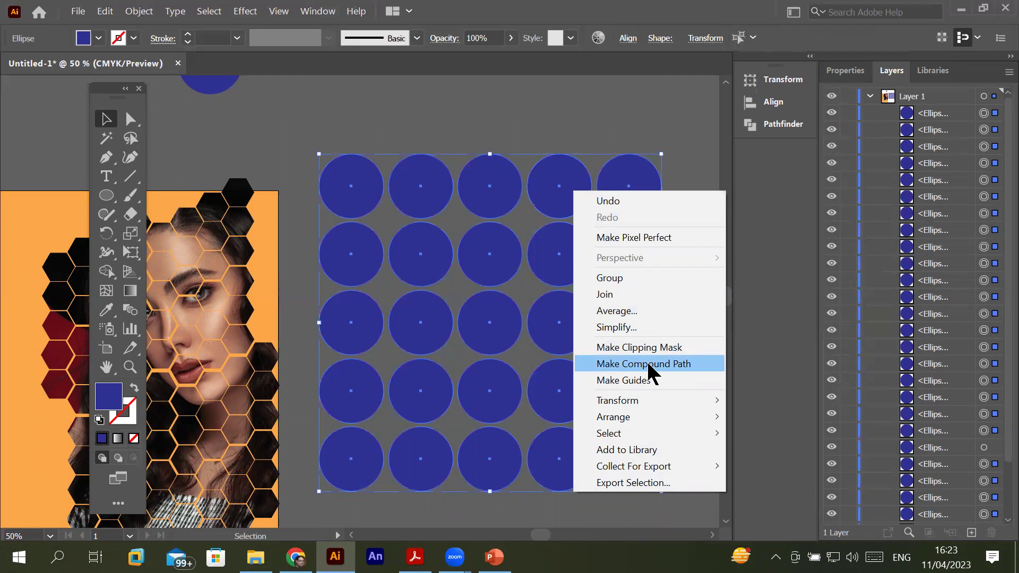
click(141, 15)
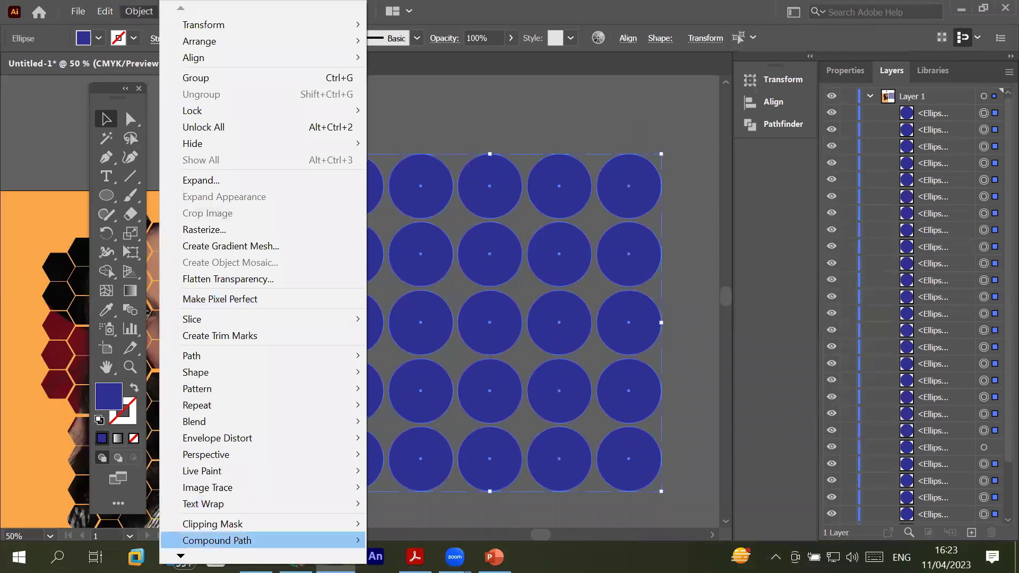
mouse_move(216, 540)
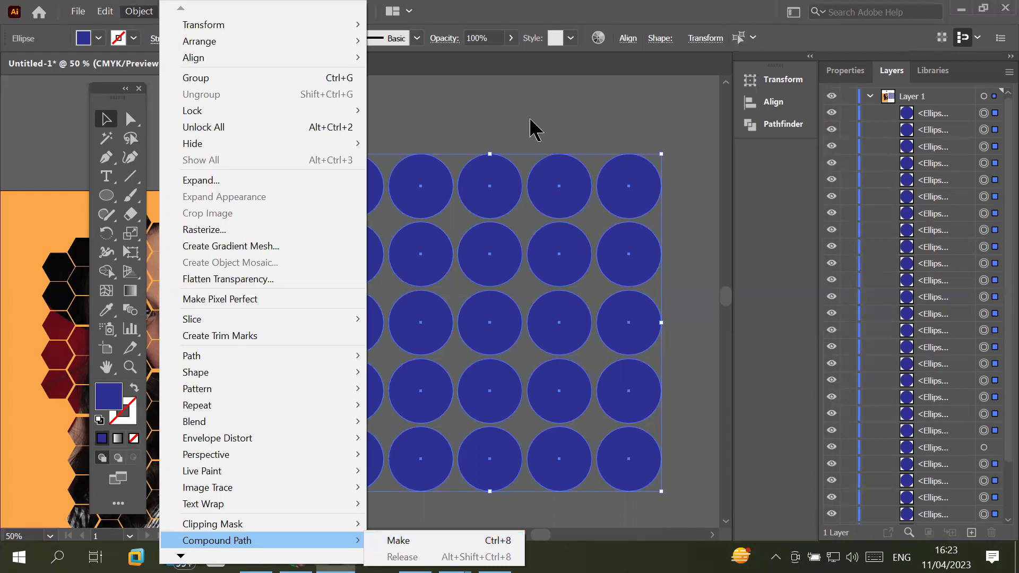
click(555, 198)
right_click(555, 198)
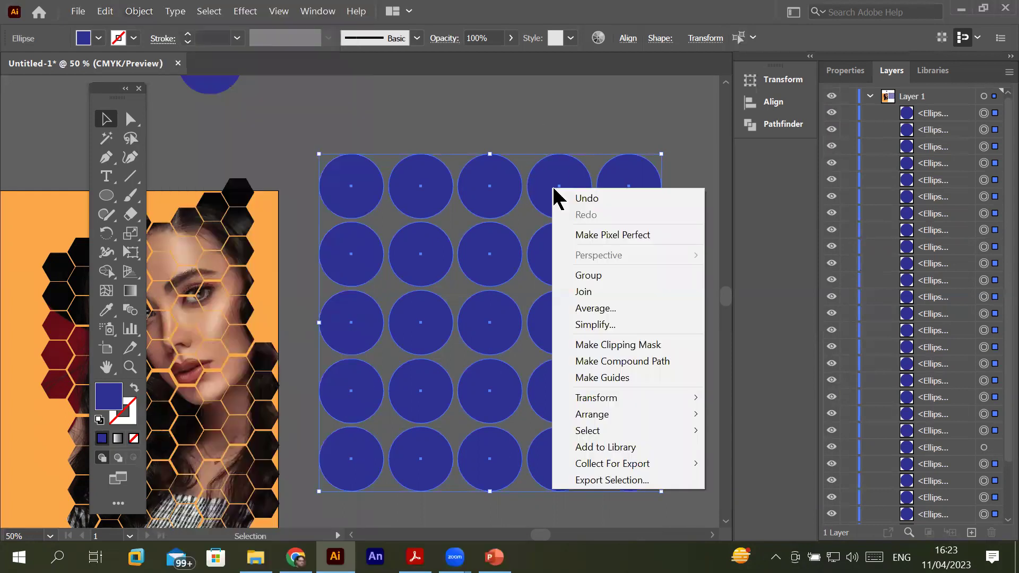
click(655, 362)
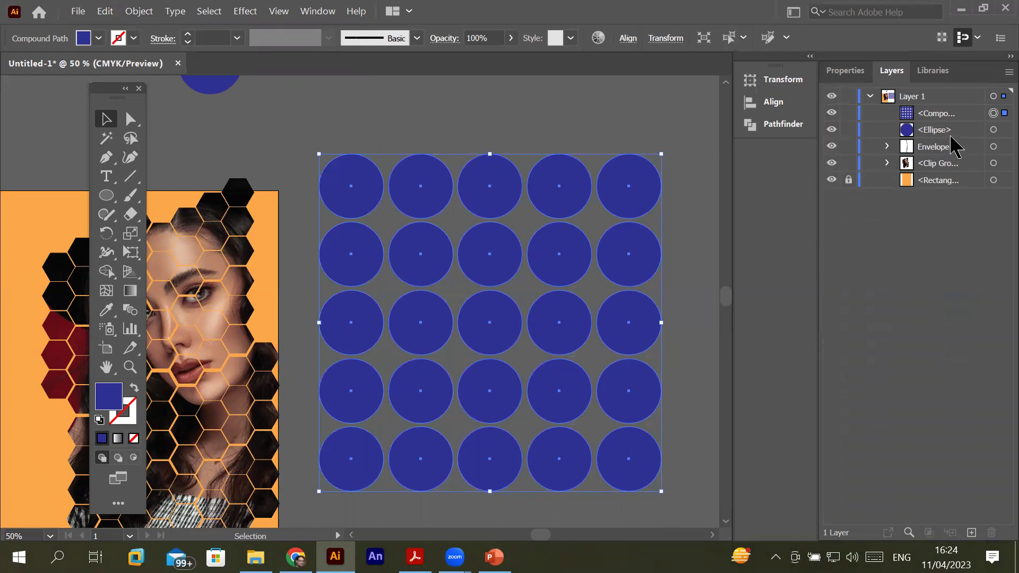
Rename the circle grid's compound path layer to 'Cirle comp'
click(995, 130)
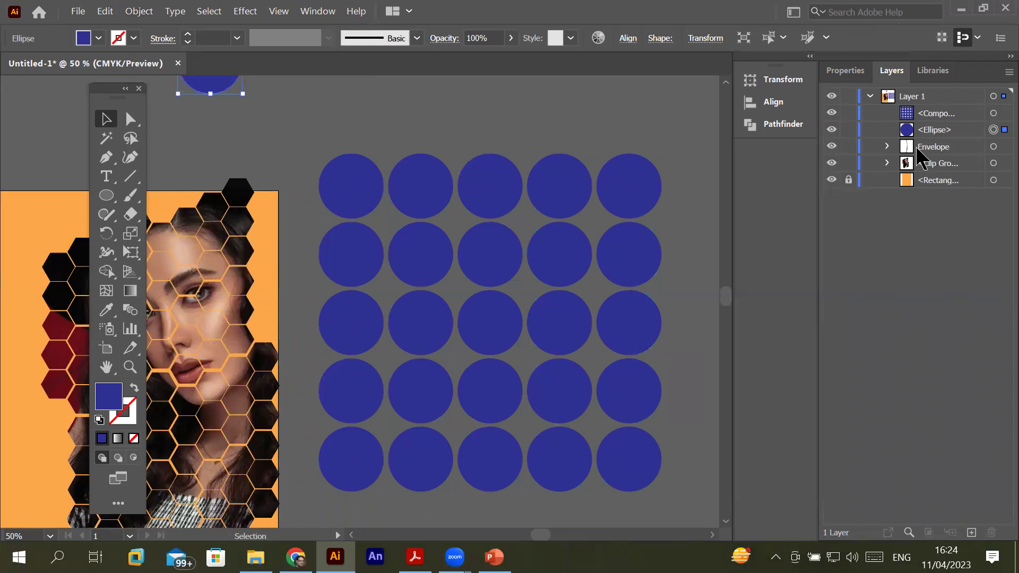
click(994, 113)
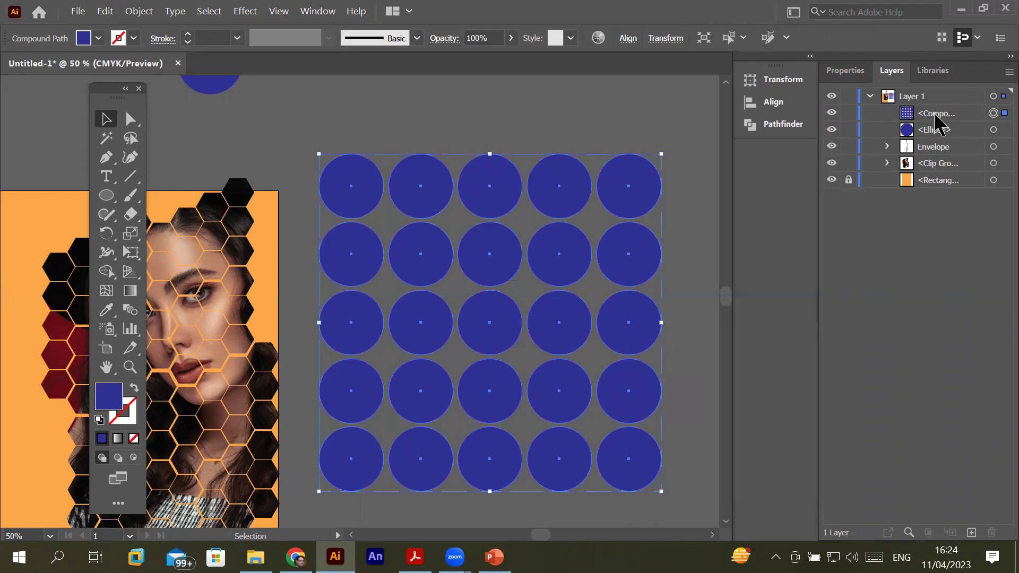
click(936, 115)
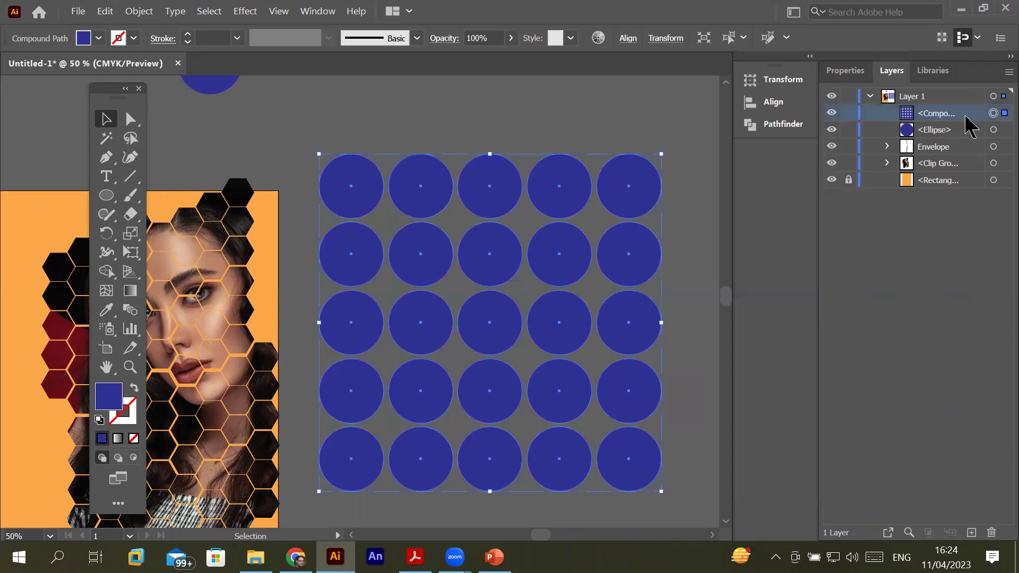
double_click(937, 113)
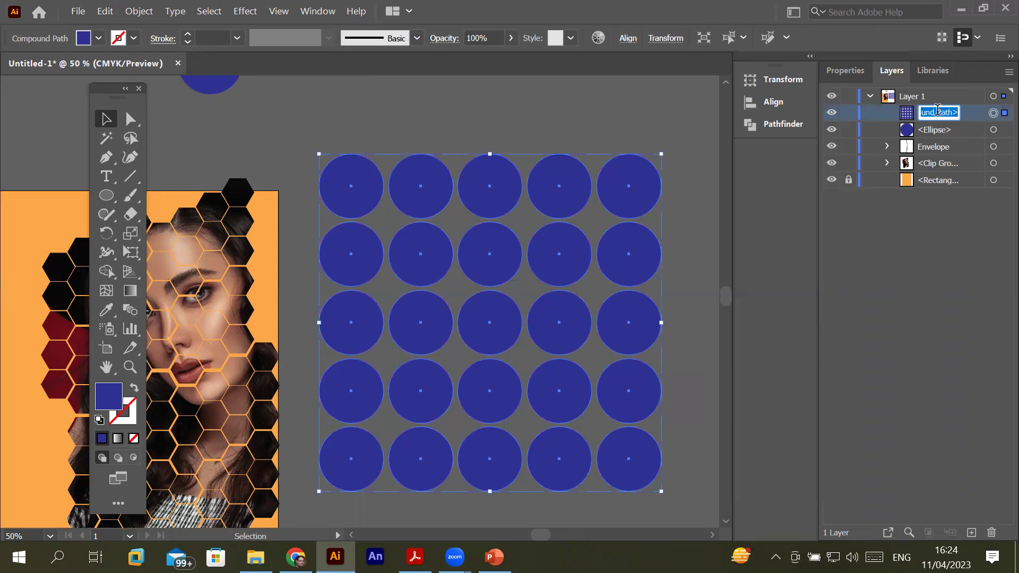
text(Cir)
key(BackSpace)
key(BackSpace)
key(BackSpace)
text(rle )
text(comp)
key(Return)
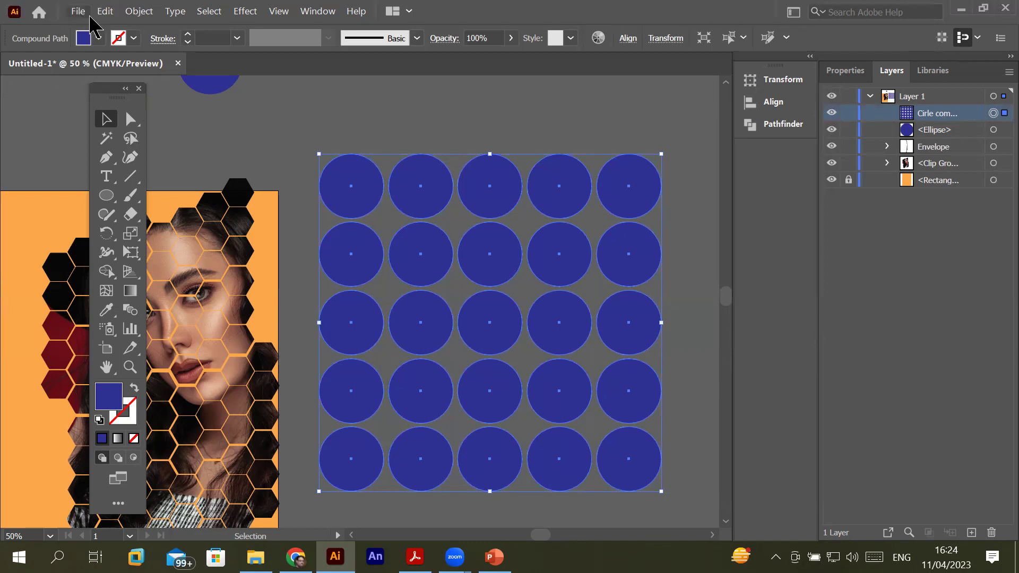
Place the photo of the woman in the hat, sized and centred over the circle grid
click(78, 13)
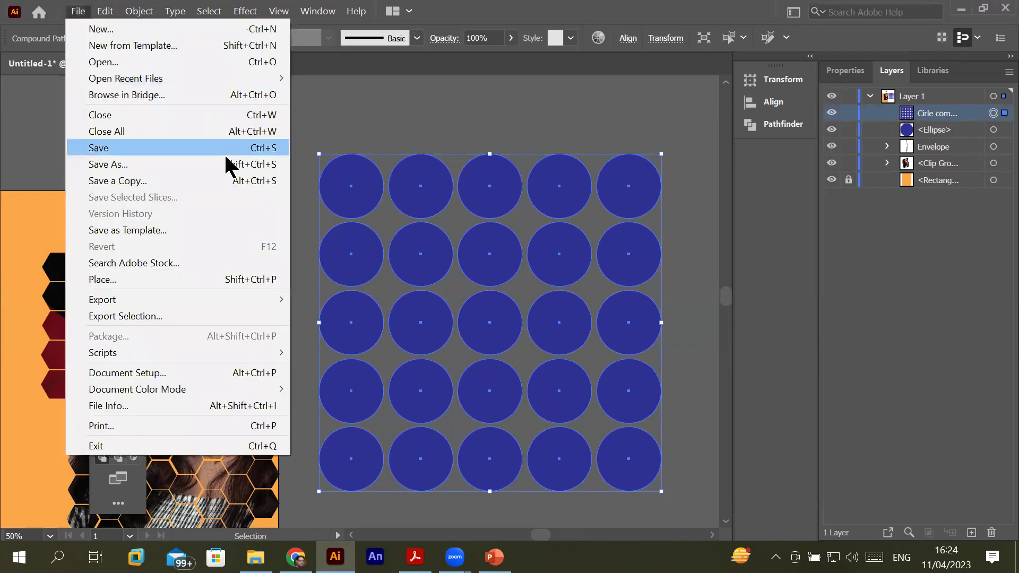
click(182, 281)
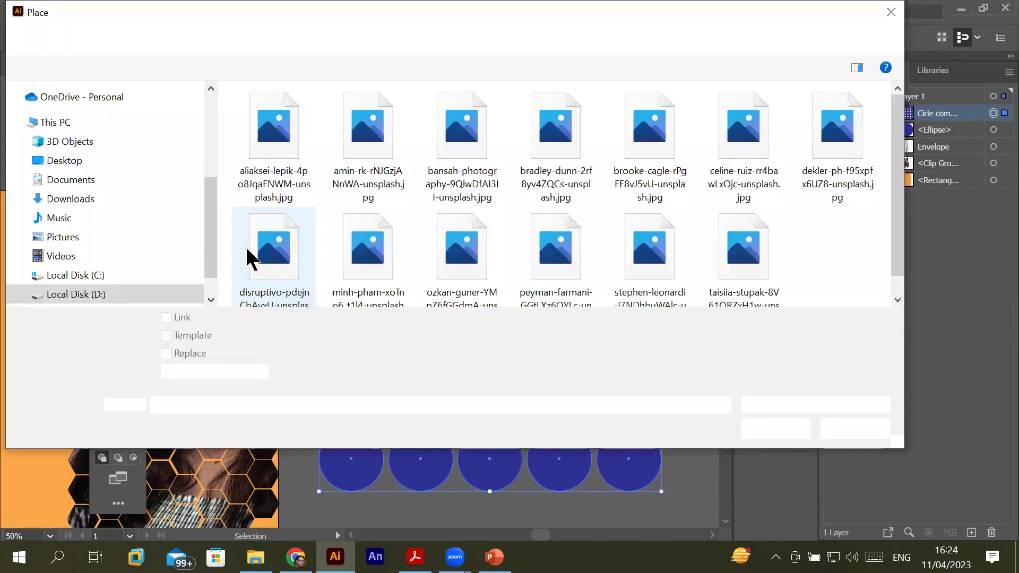
click(555, 282)
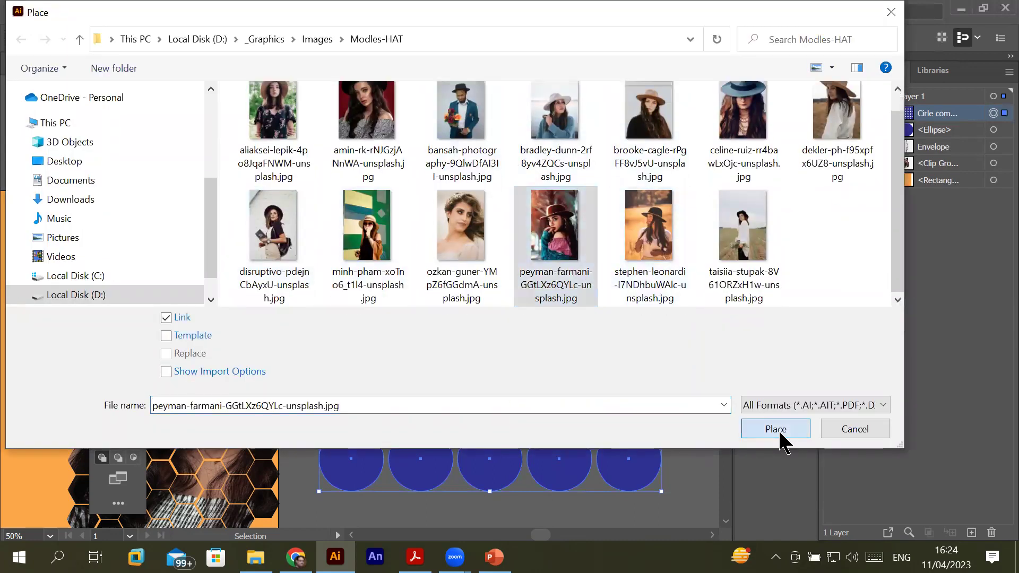
click(778, 433)
drag(356, 91, 606, 445)
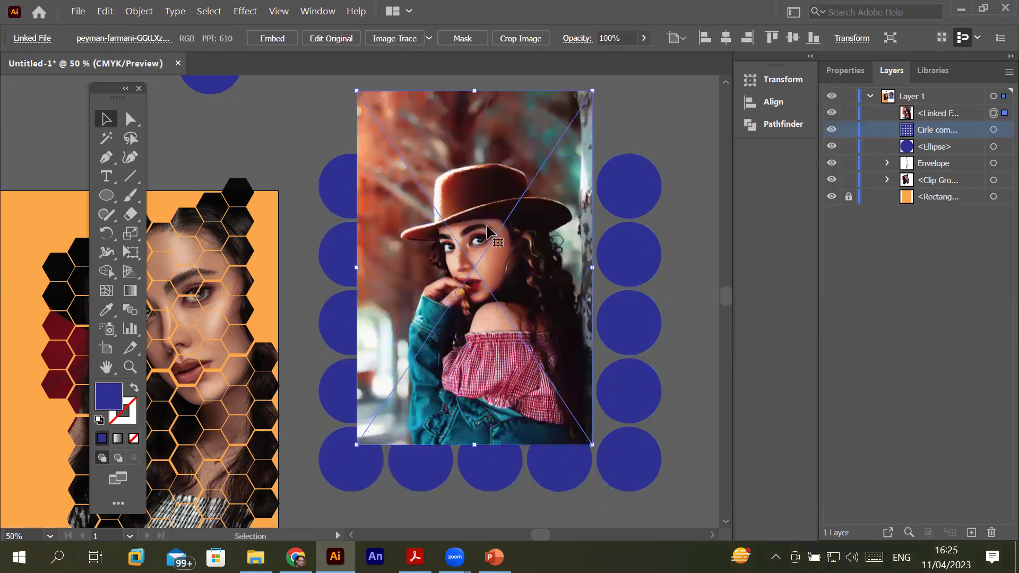
mouse_move(498, 134)
mouse_down()
mouse_move(514, 180)
mouse_move(507, 170)
mouse_up()
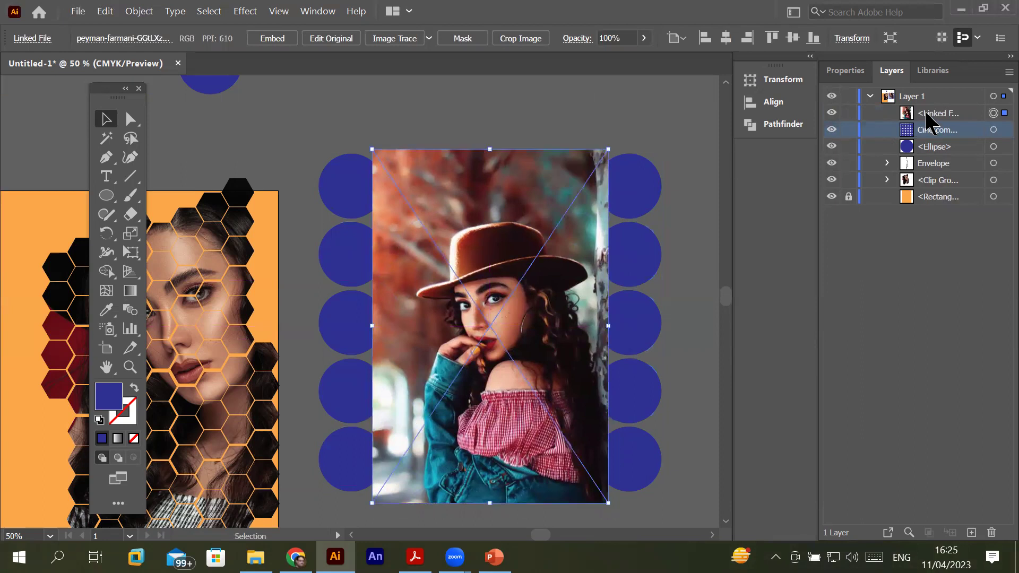
Move the photo's layer below the circle compound path and select both
click(947, 118)
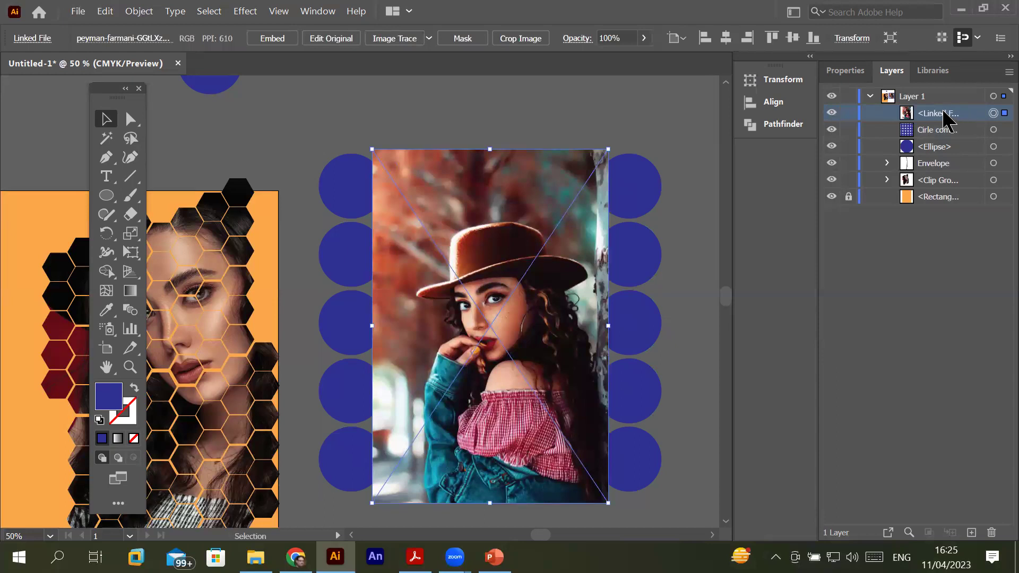
drag(949, 115, 940, 138)
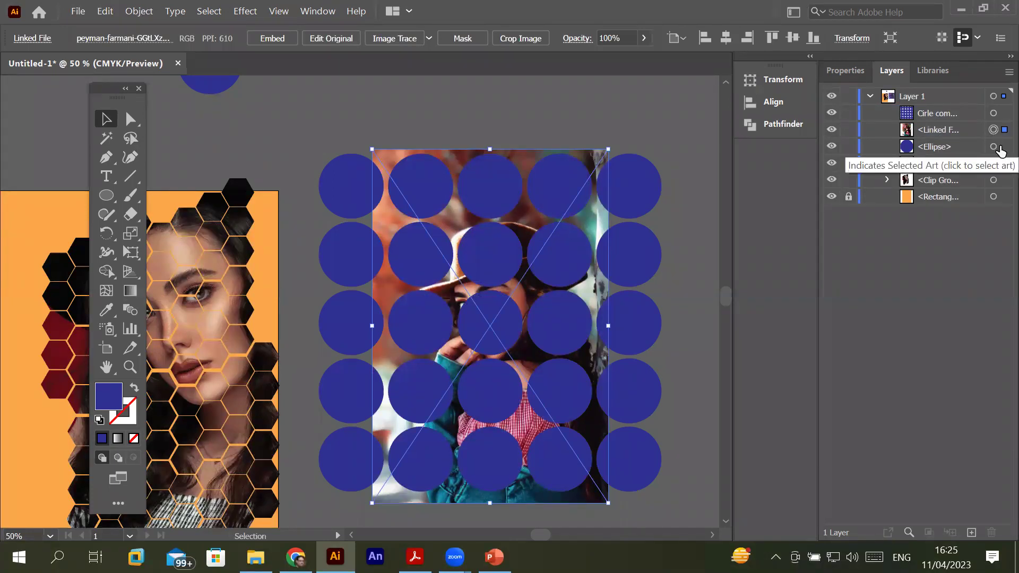
shift+click(993, 113)
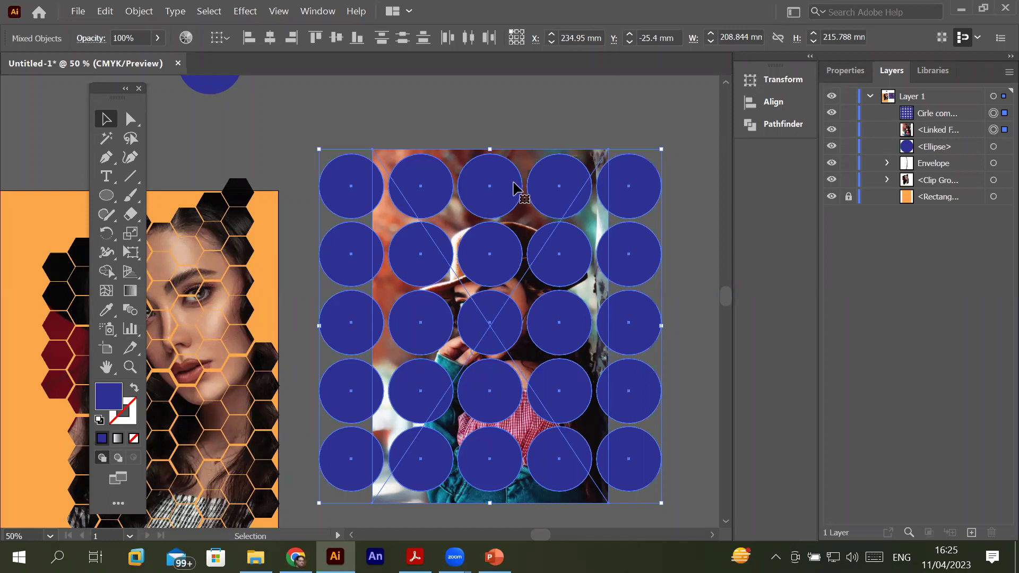
click(139, 12)
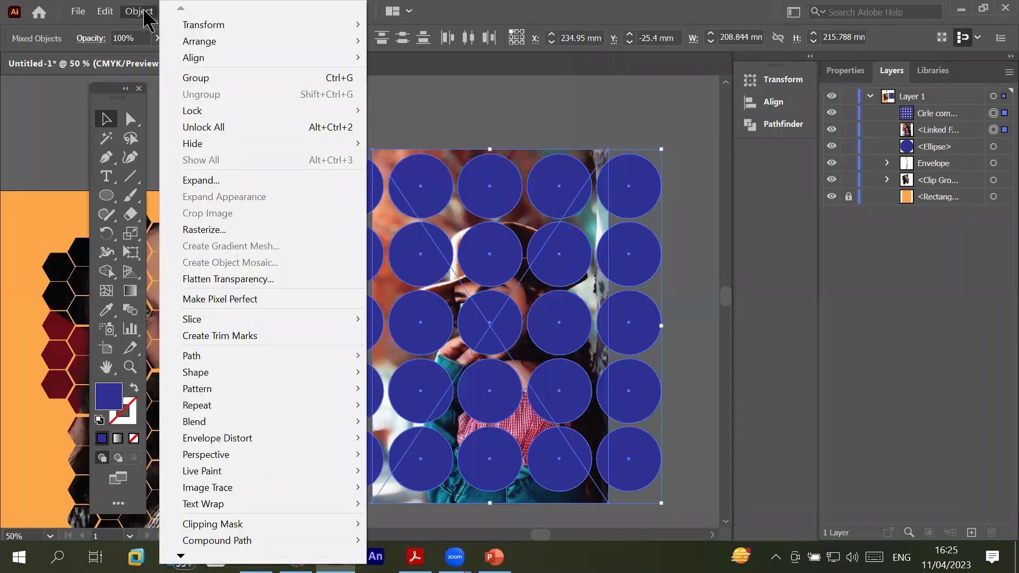
mouse_move(212, 523)
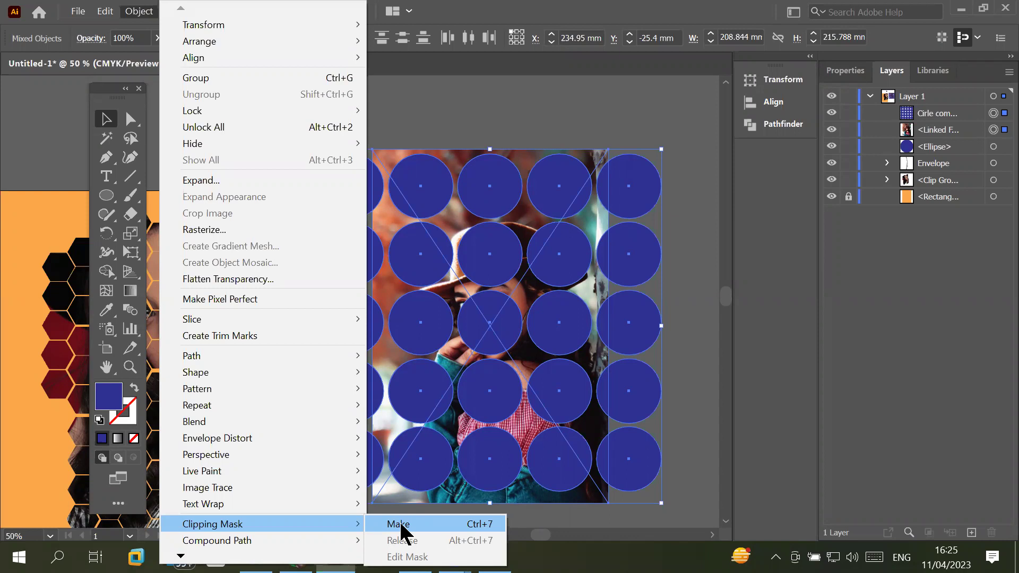
Make a clipping mask so the hat photo shows only through the circles, then deselect
right_click(501, 270)
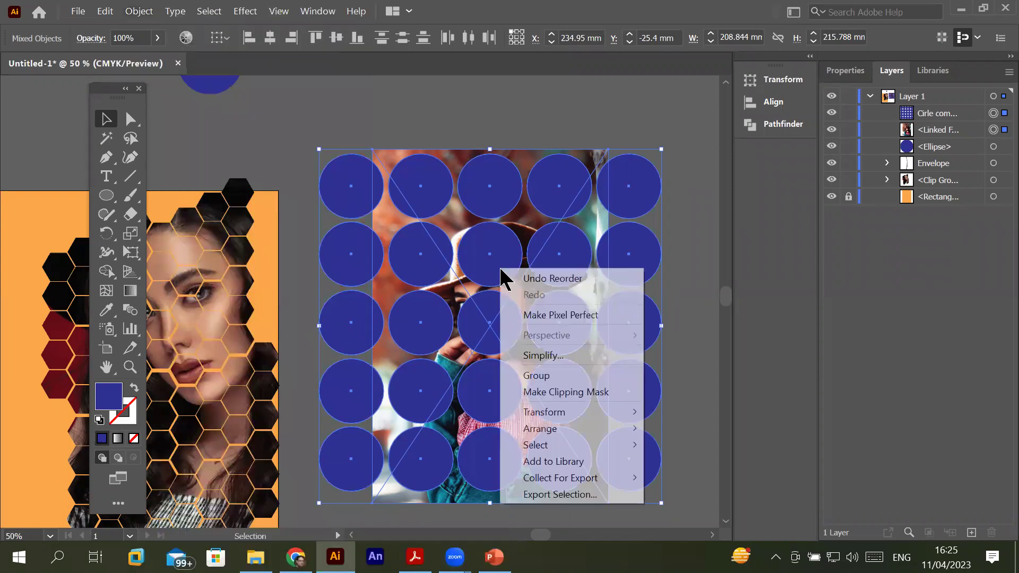
click(568, 393)
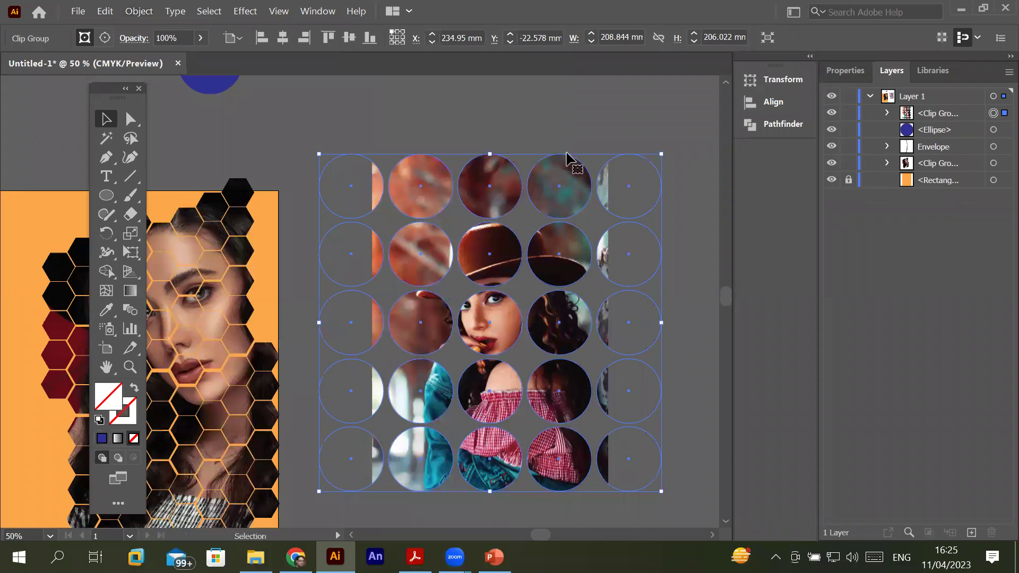
click(567, 132)
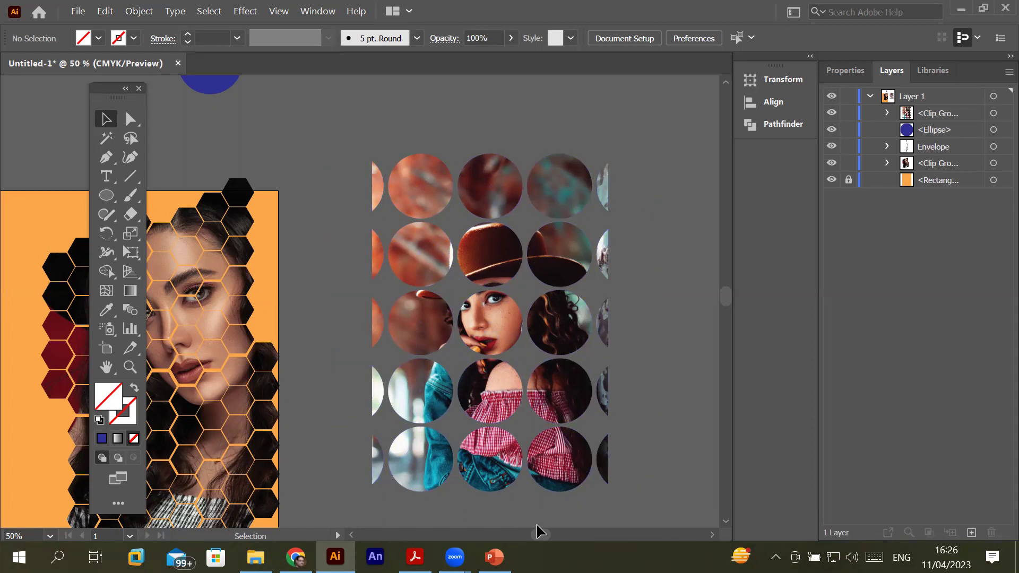
Draw a three-sided polygon triangle on empty canvas beside the artboard
drag(536, 540, 516, 541)
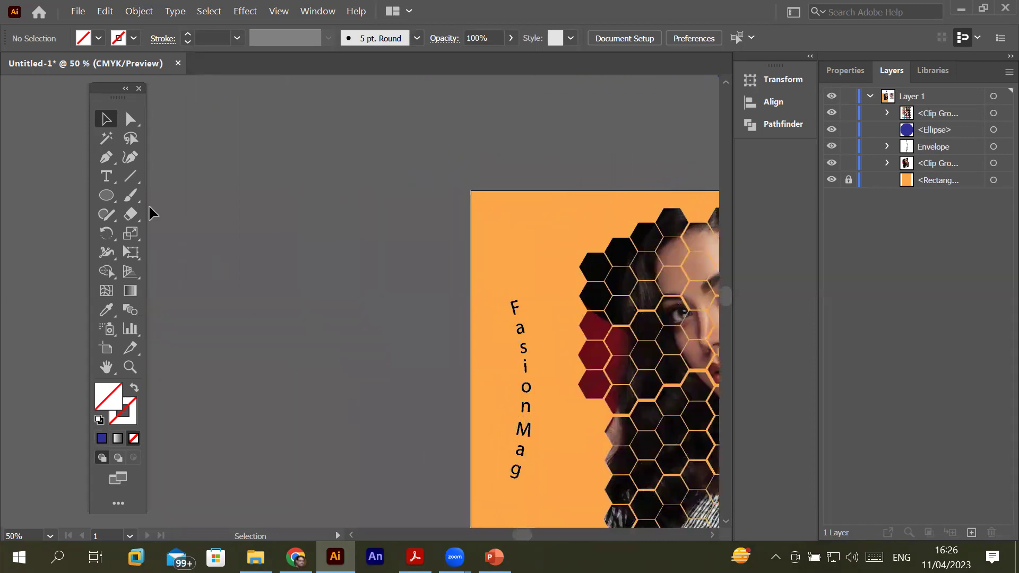
drag(109, 197, 157, 261)
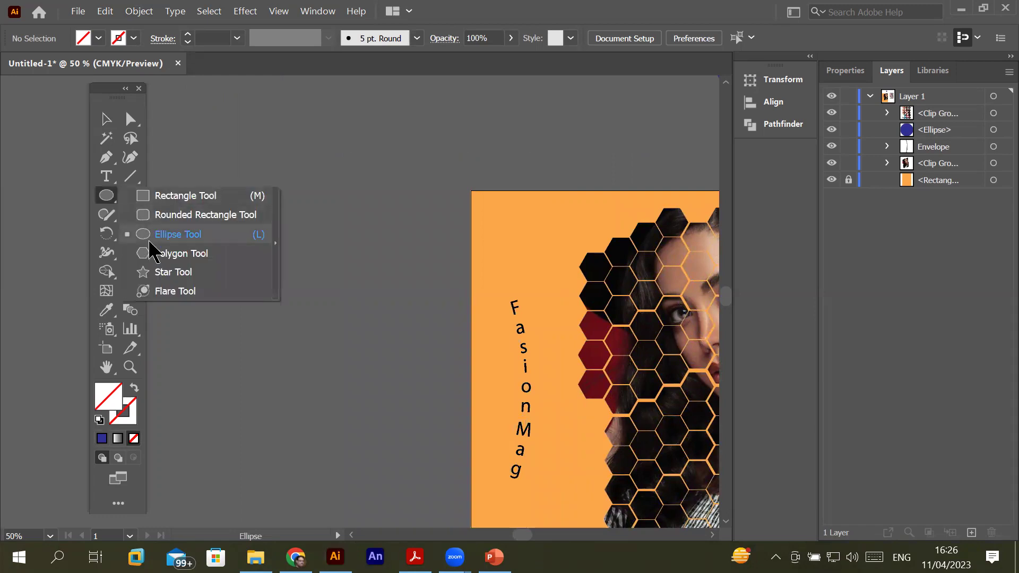
click(155, 255)
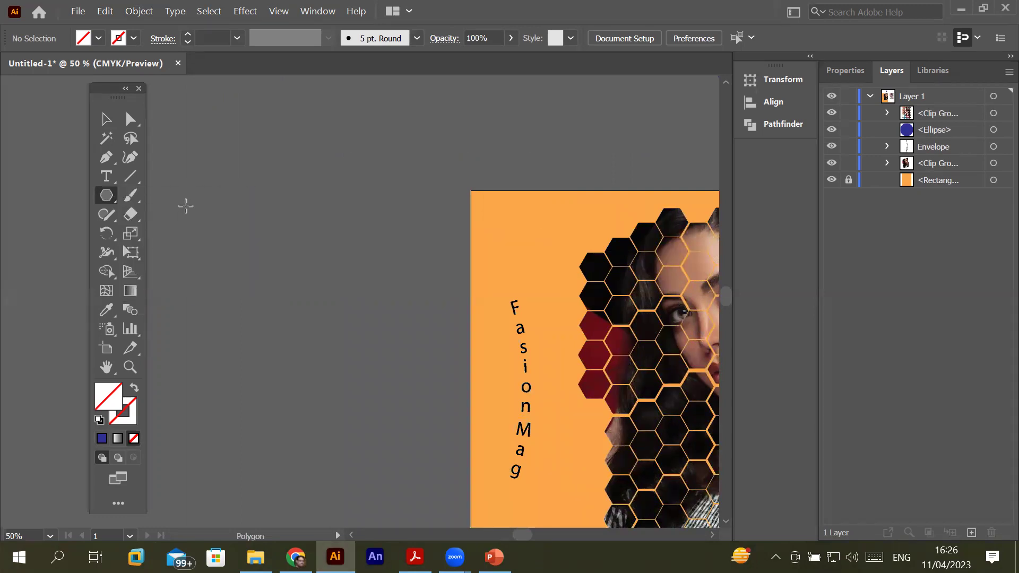
drag(186, 206, 206, 239)
key(Down)
key(Down)
key(Down)
drag(206, 239, 166, 243)
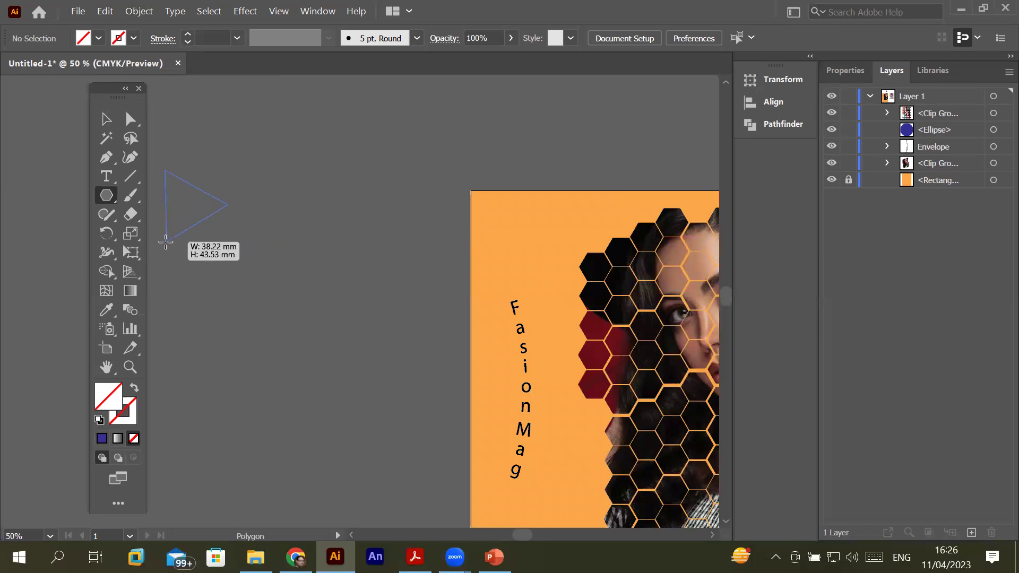
drag(166, 242, 165, 243)
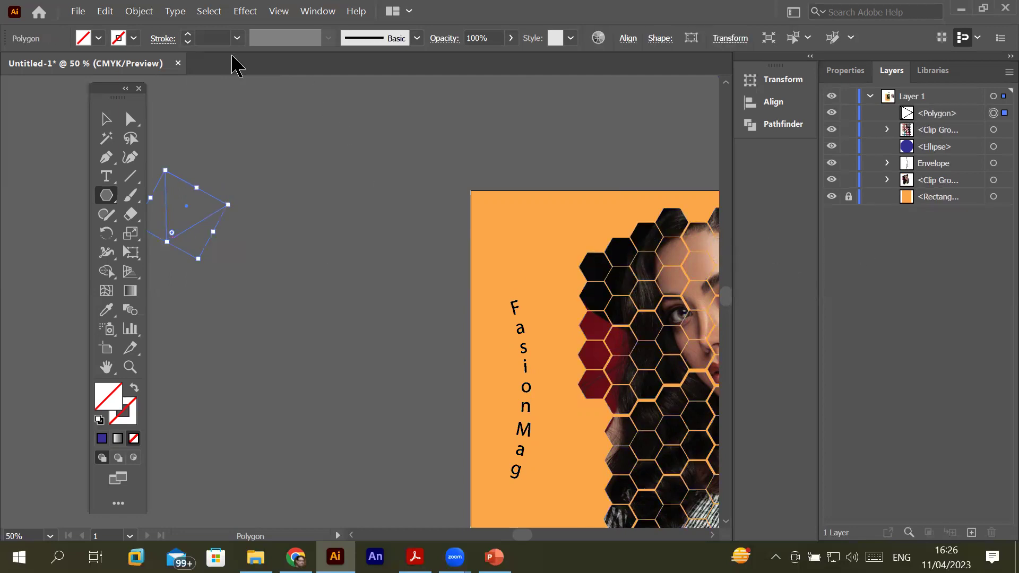
Fill the triangle yellow and duplicate it downward into a column
click(100, 38)
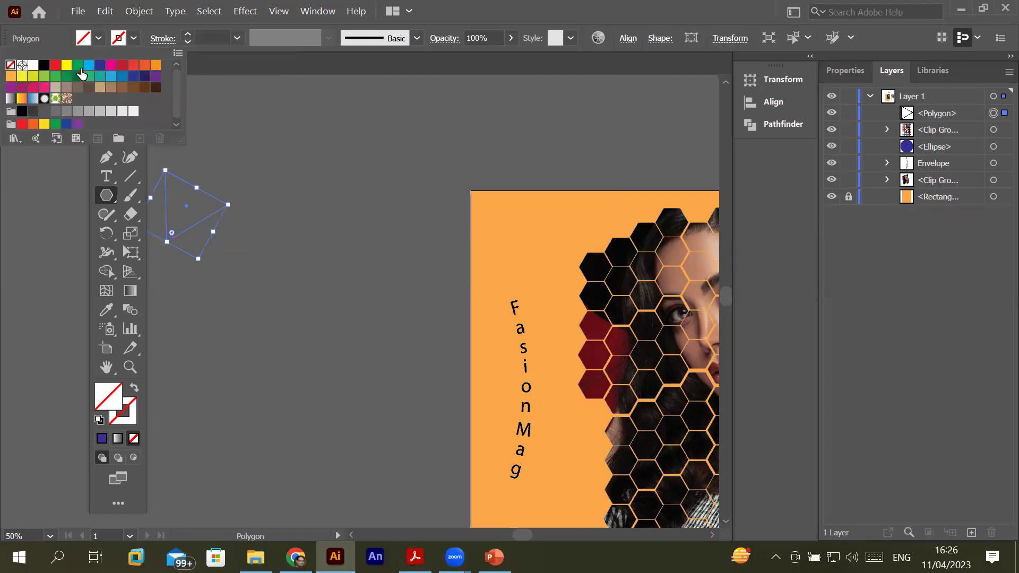
click(66, 65)
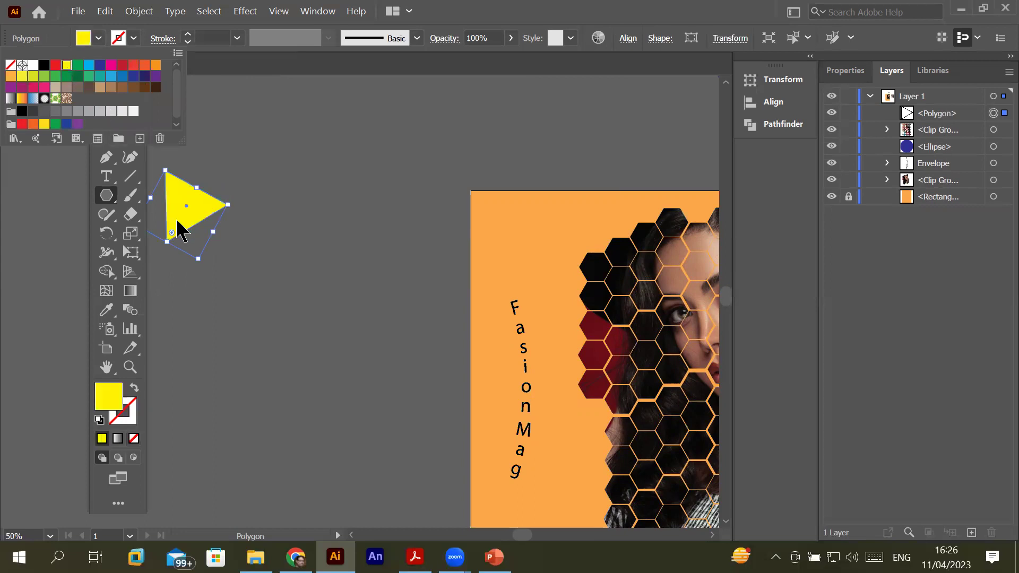
click(177, 221)
click(106, 119)
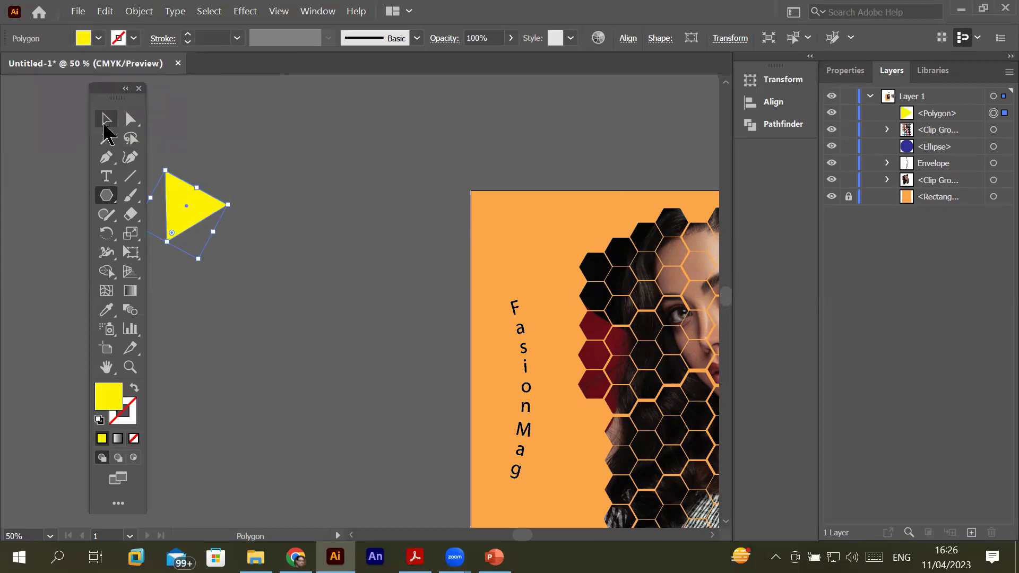
mouse_move(192, 208)
mouse_down()
mouse_move(199, 291)
mouse_move(214, 194)
mouse_move(216, 267)
mouse_up()
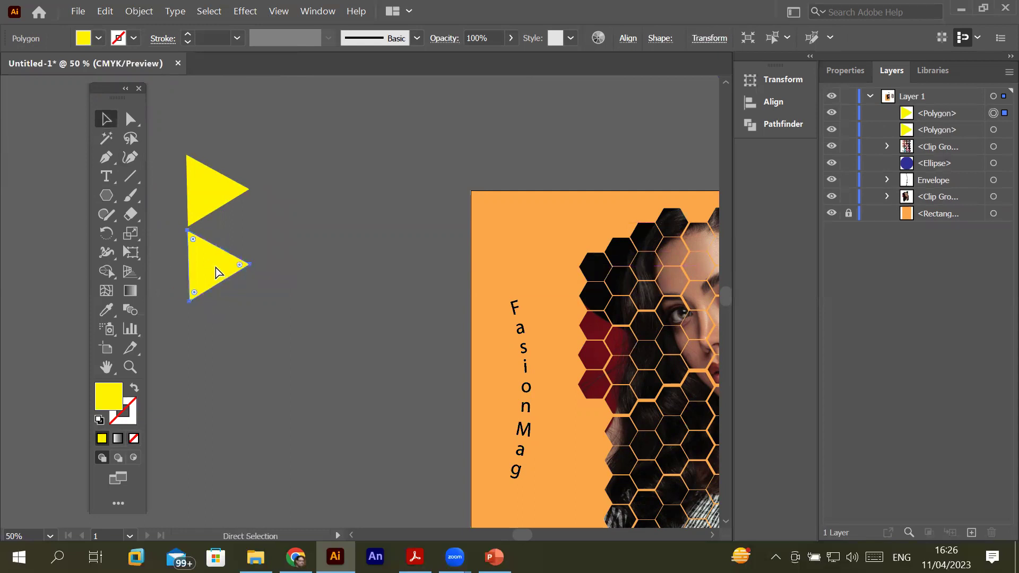
key(ctrl+d)
key(ctrl+d)
key(ctrl+d)
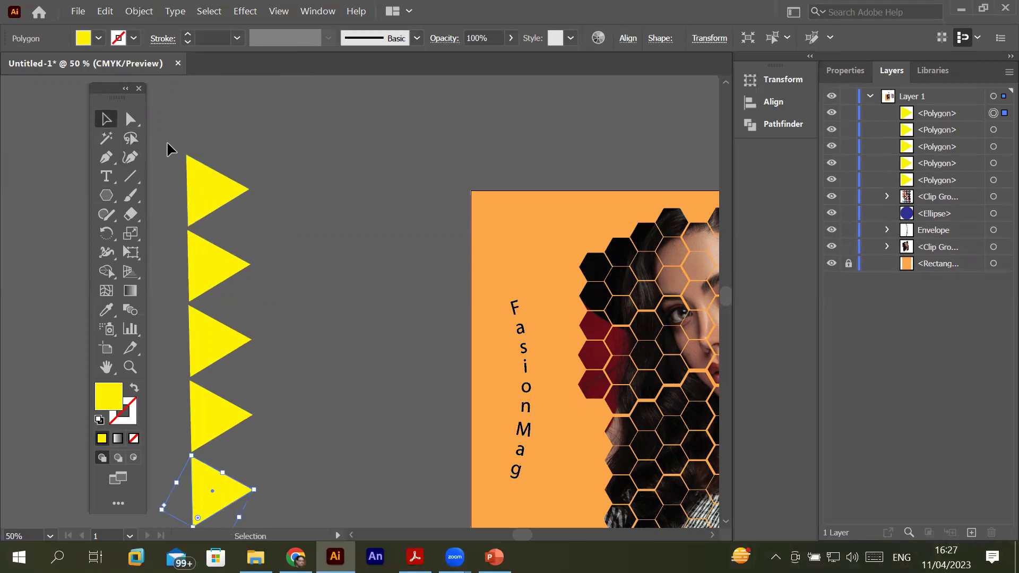
Copy the triangle column to the right and reflect it across a vertical axis
drag(256, 472, 245, 292)
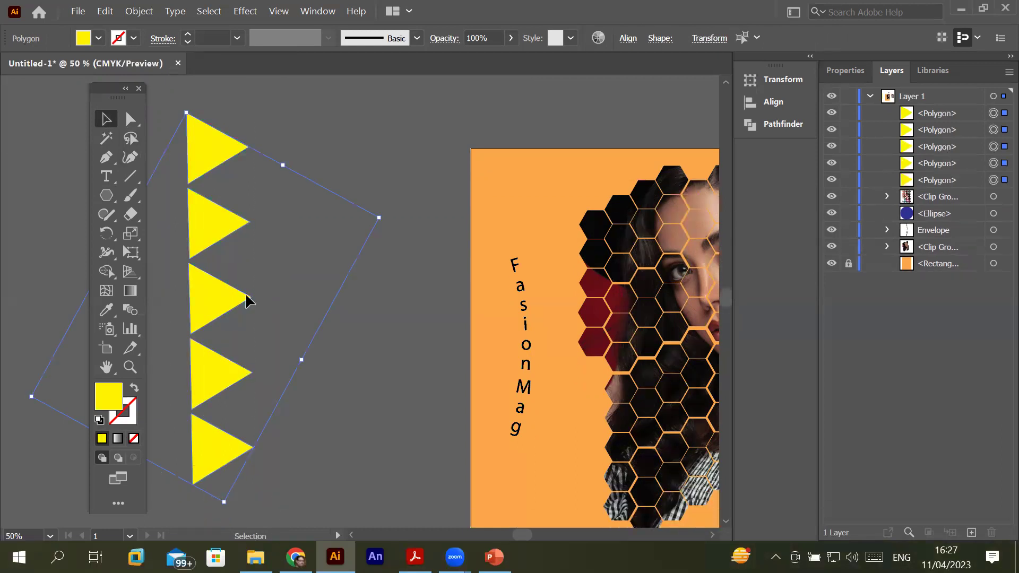
drag(207, 221, 287, 228)
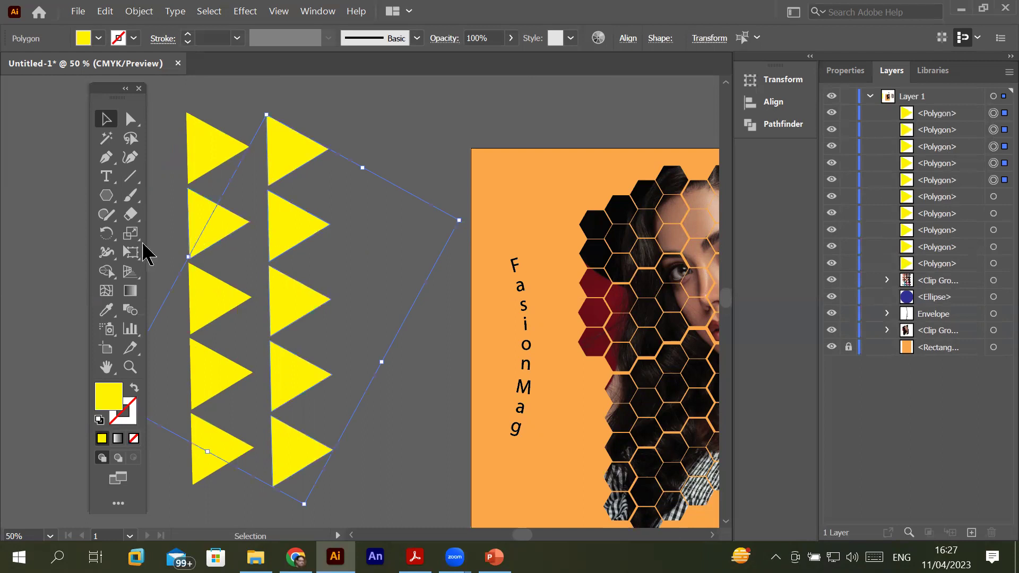
drag(107, 242, 160, 254)
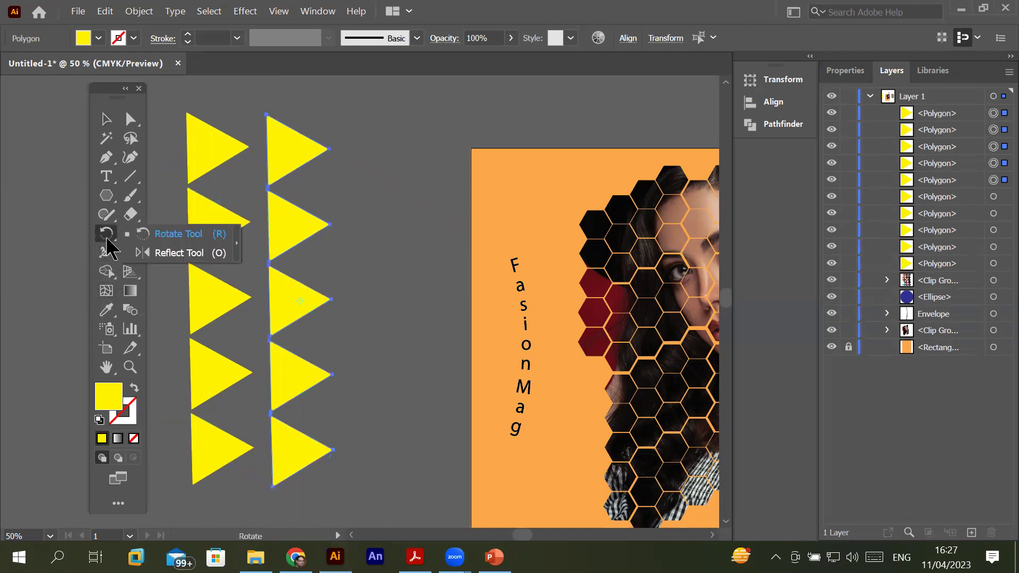
click(160, 253)
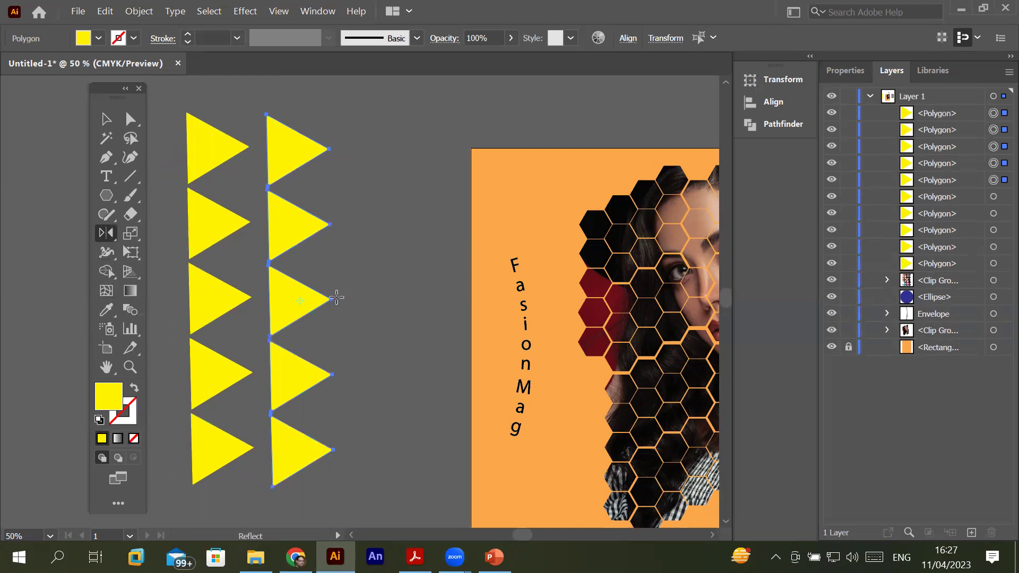
alt+click(336, 297)
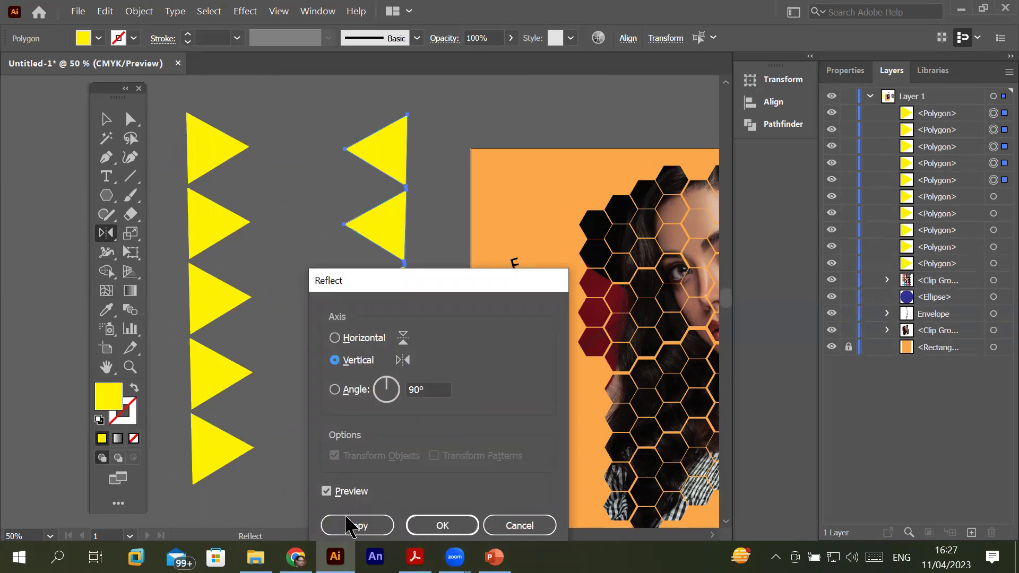
click(439, 518)
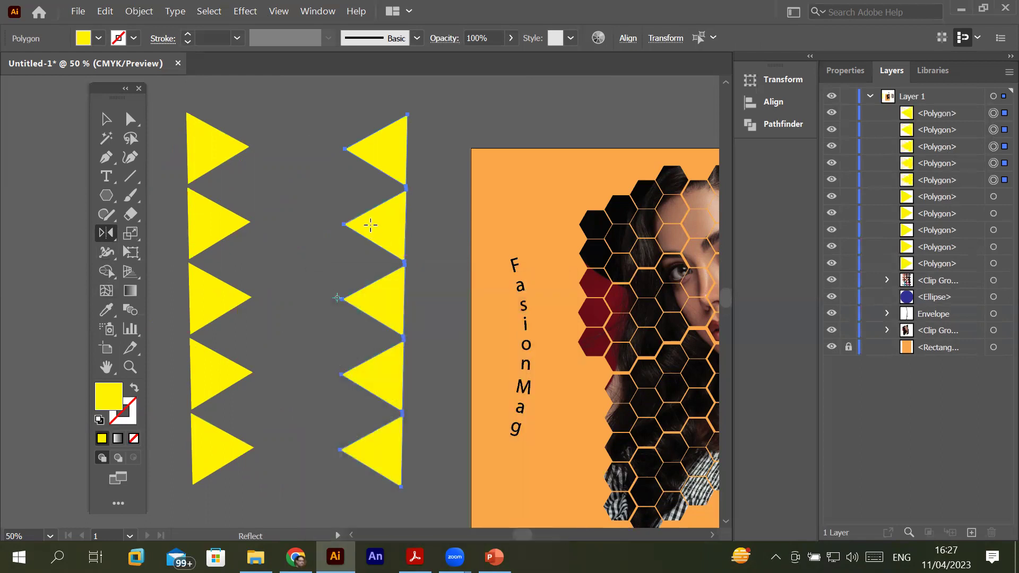
Fit the mirrored column against the original so the triangles interlock, then deselect
click(104, 120)
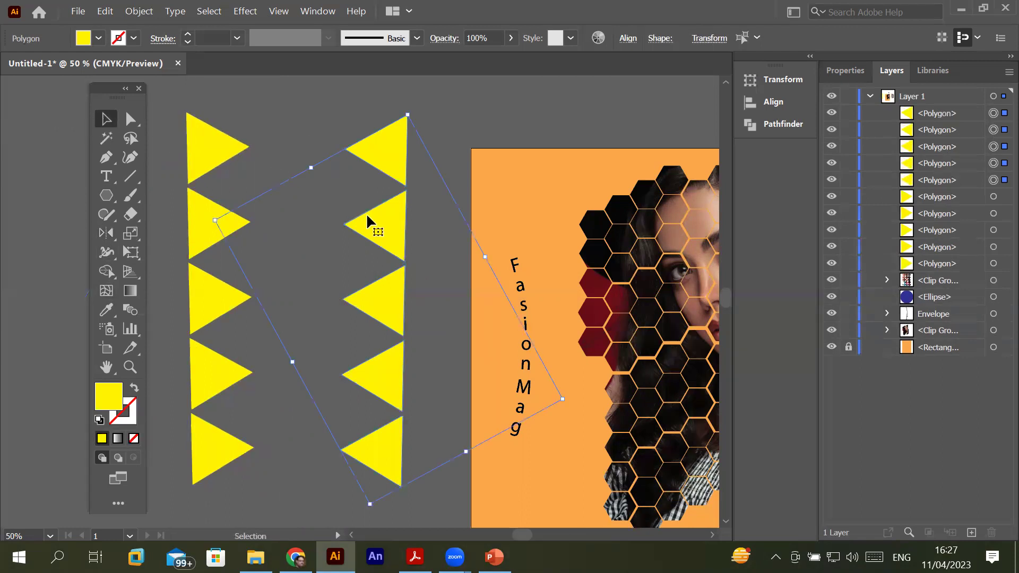
mouse_move(358, 225)
mouse_down()
mouse_move(255, 245)
mouse_move(244, 259)
mouse_up()
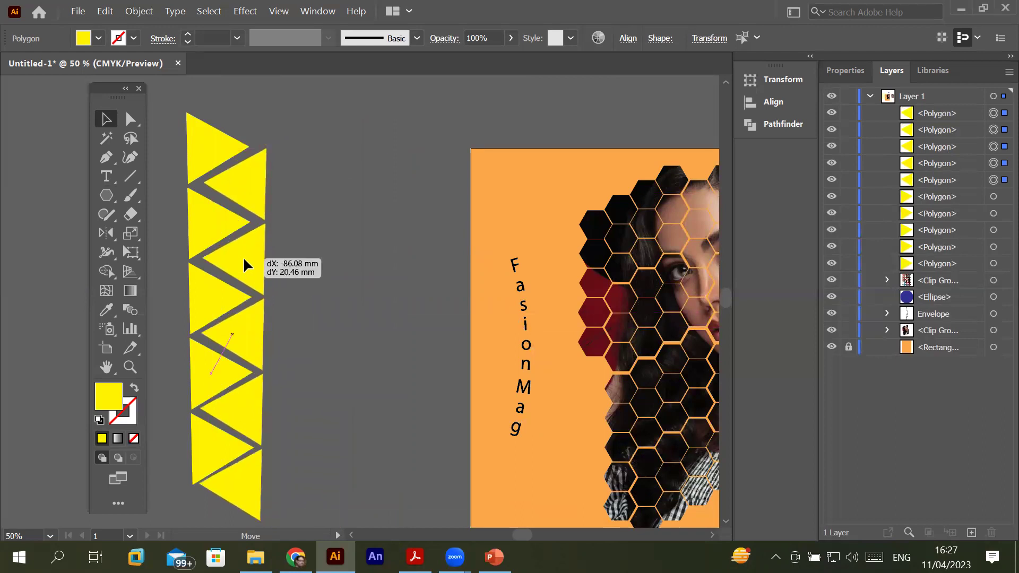
drag(244, 261, 239, 264)
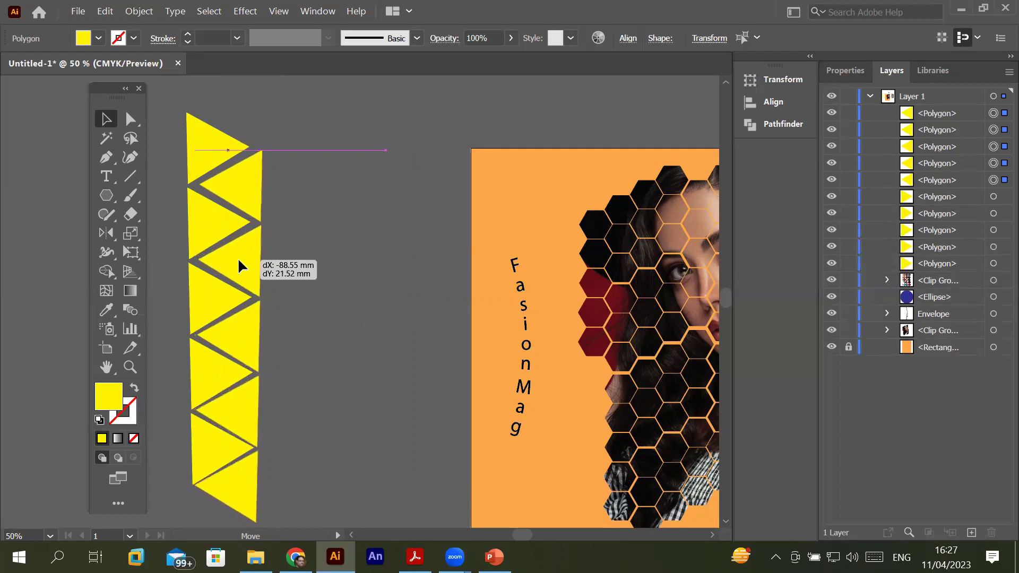
drag(238, 260, 239, 257)
click(155, 215)
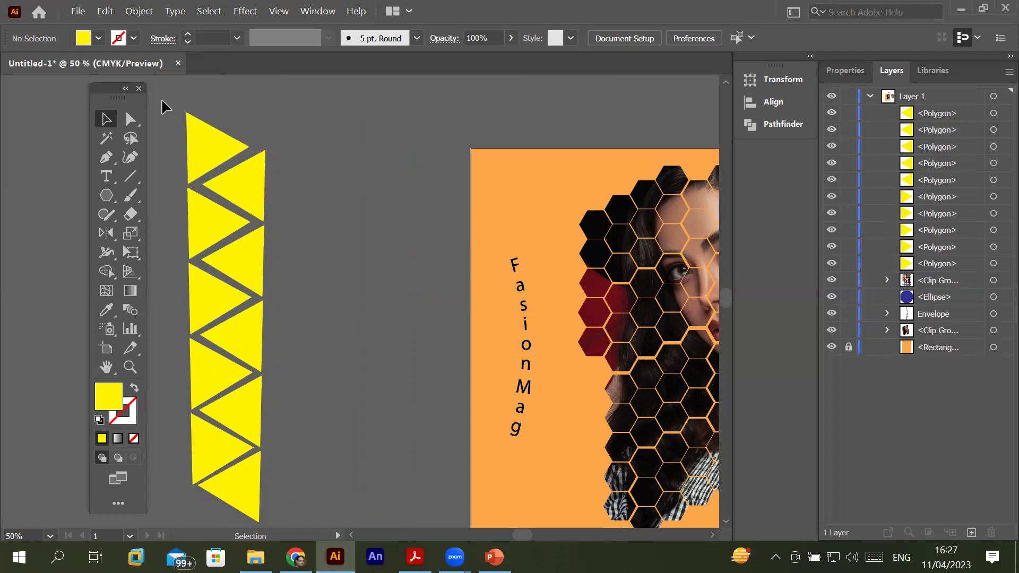
Copy the ten-triangle zigzag strip to the right, rotate it slightly, and fit it alongside
drag(212, 375, 288, 520)
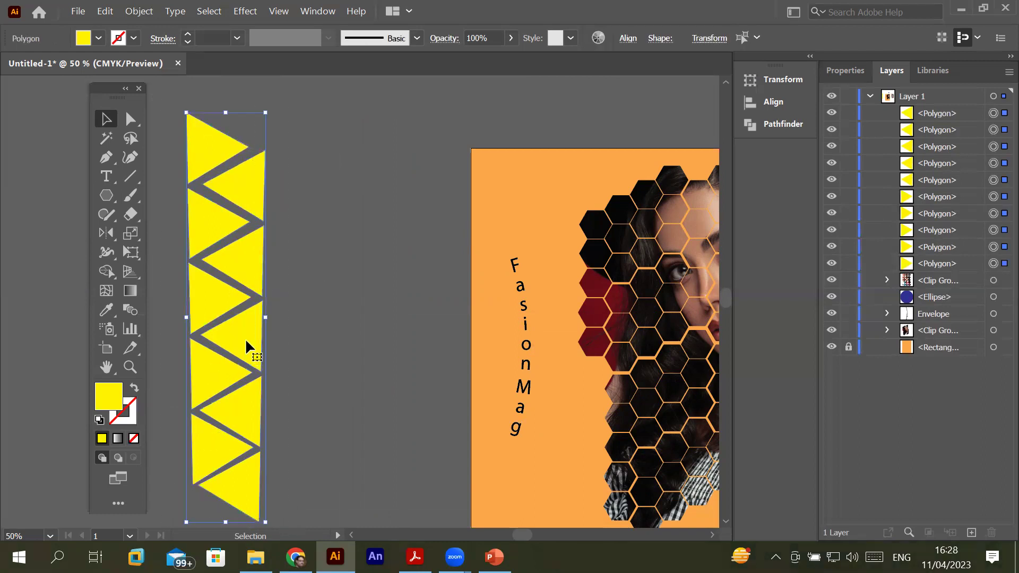
drag(245, 338, 328, 359)
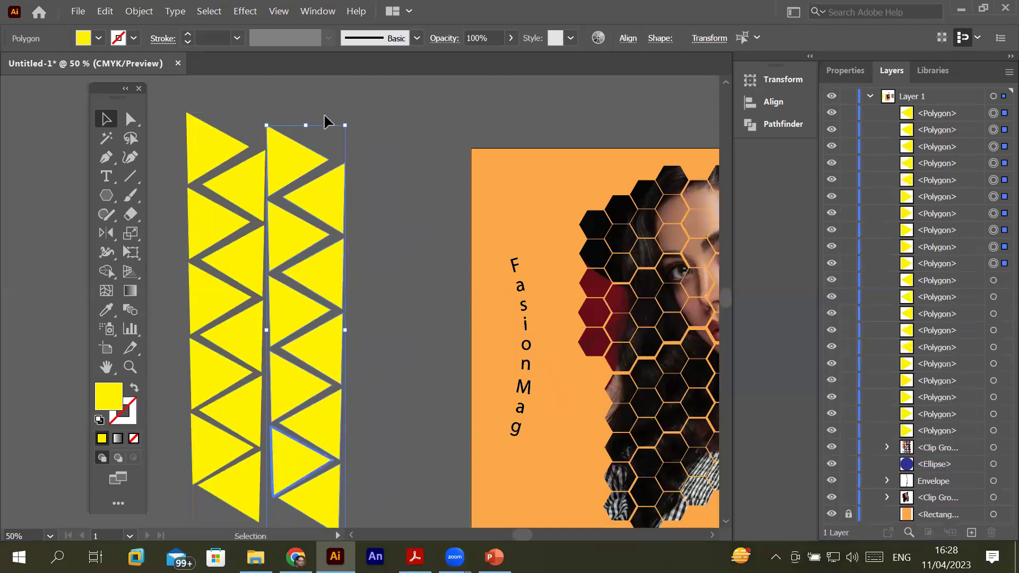
drag(346, 120, 350, 127)
drag(301, 219, 306, 221)
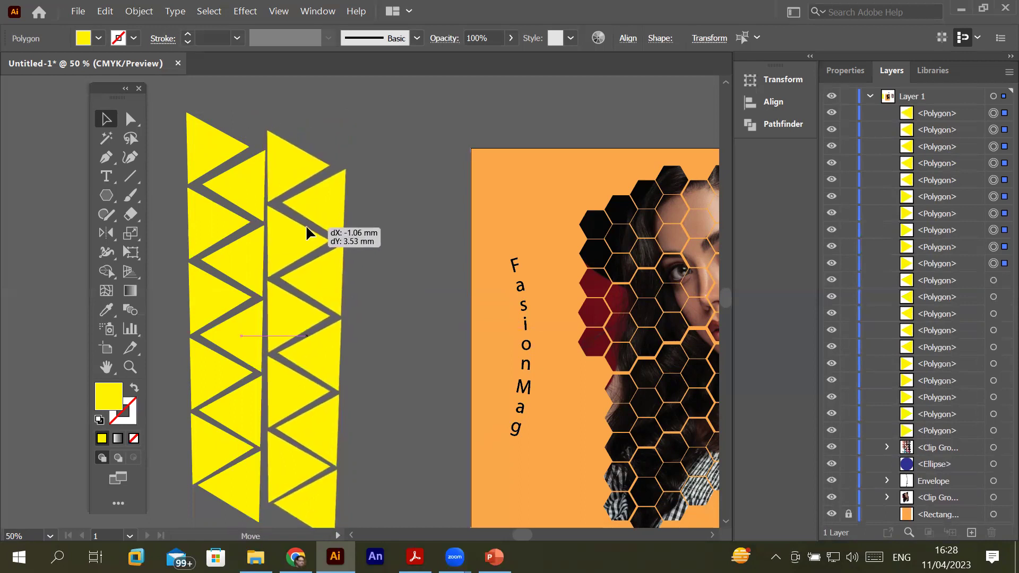
drag(306, 225, 306, 225)
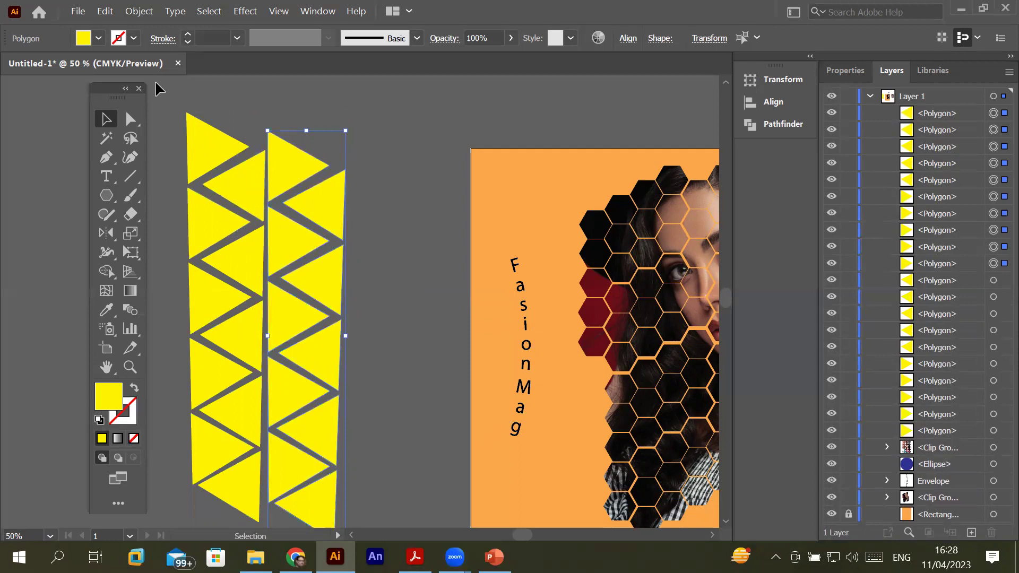
drag(368, 508, 255, 515)
scroll(381, 472, down, 3)
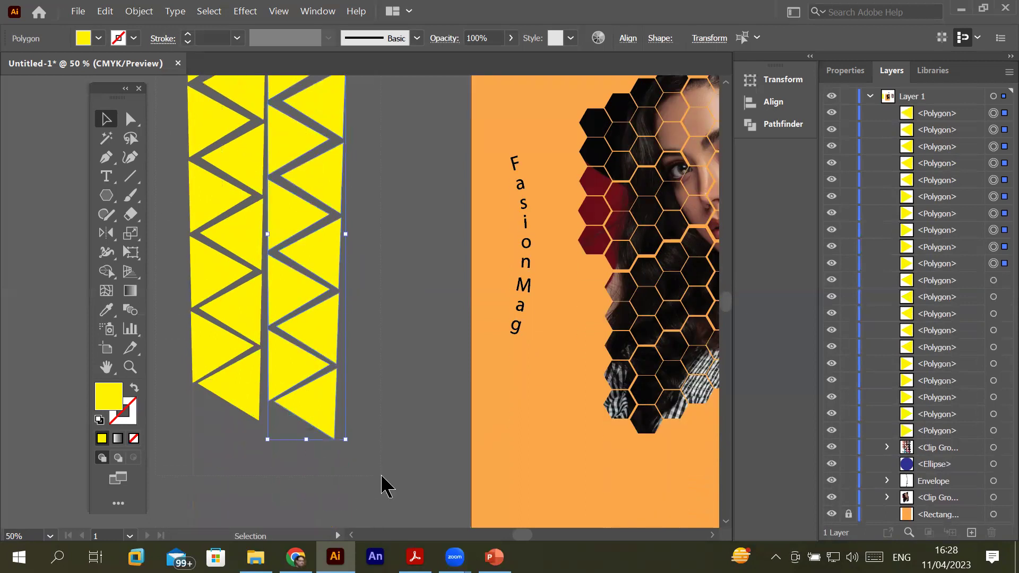
Combine all the yellow triangles into one compound path
right_click(313, 245)
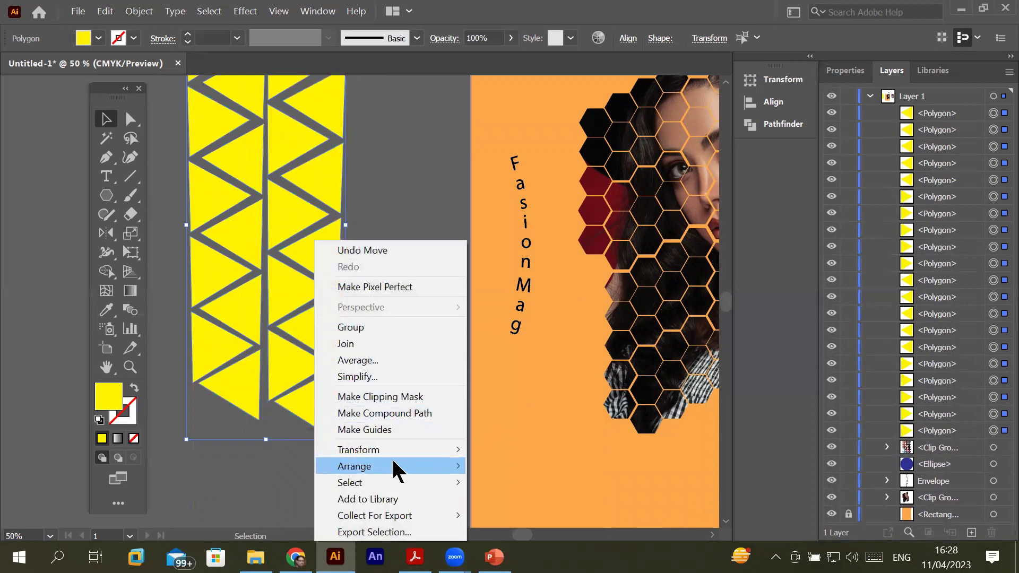
click(408, 414)
click(78, 12)
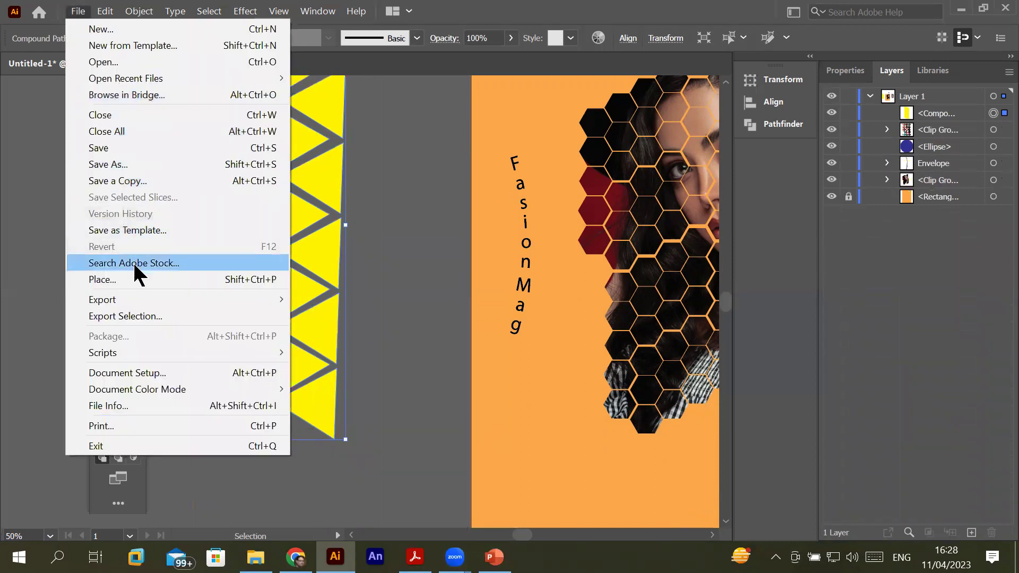
click(291, 293)
Place the blue-hat model photo over the triangle strips
key(ctrl+shift+p)
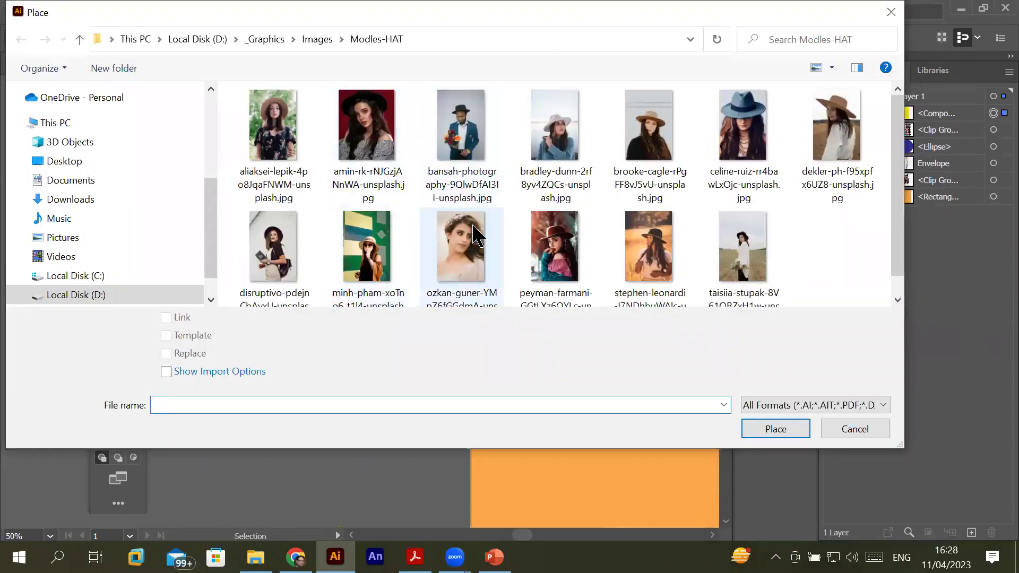
click(735, 138)
click(773, 431)
drag(169, 107, 393, 429)
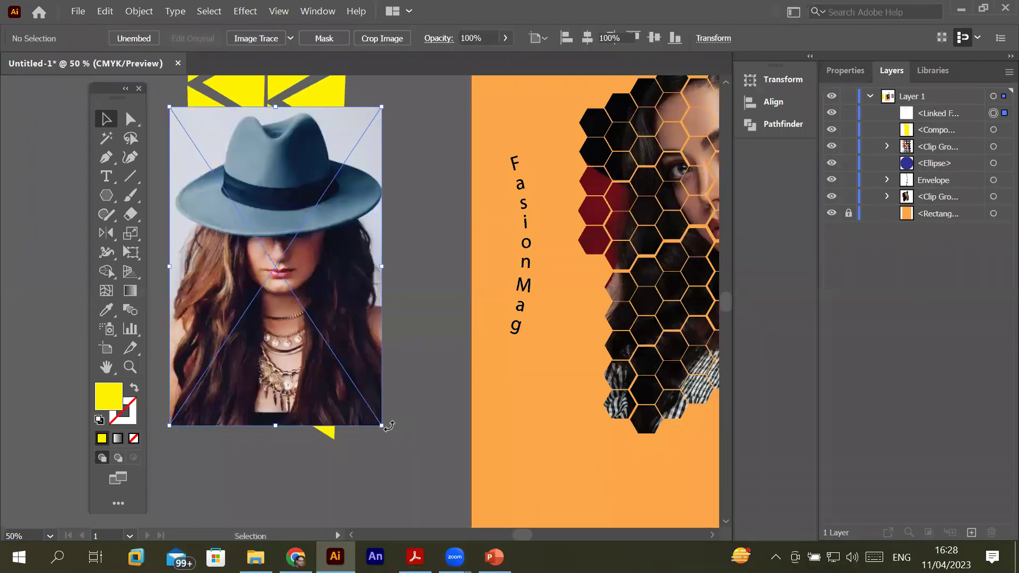
drag(306, 188, 303, 153)
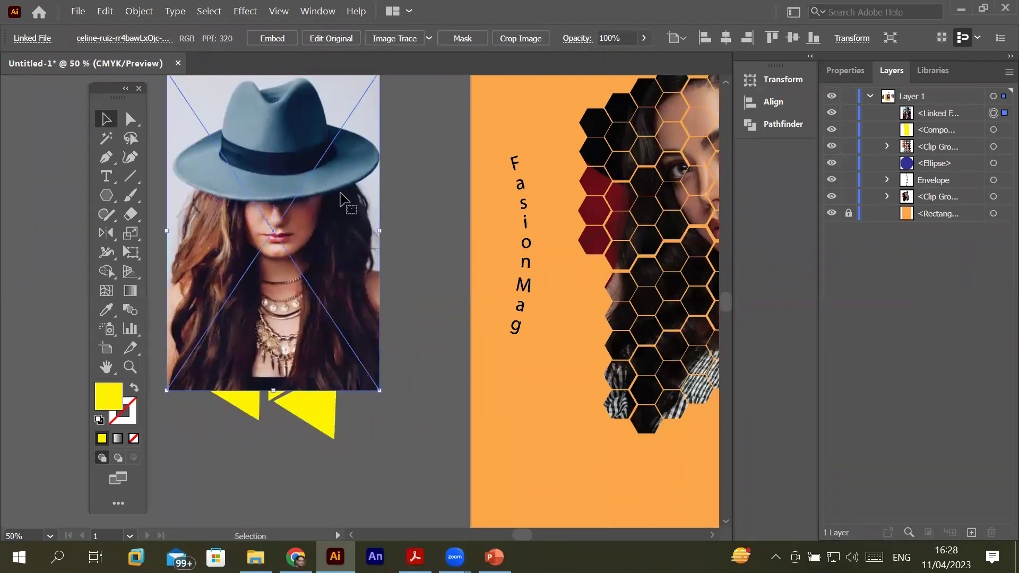
Move the blue-hat photo layer beneath the triangle compound path and select both
alt+scroll(344, 194, down, 1)
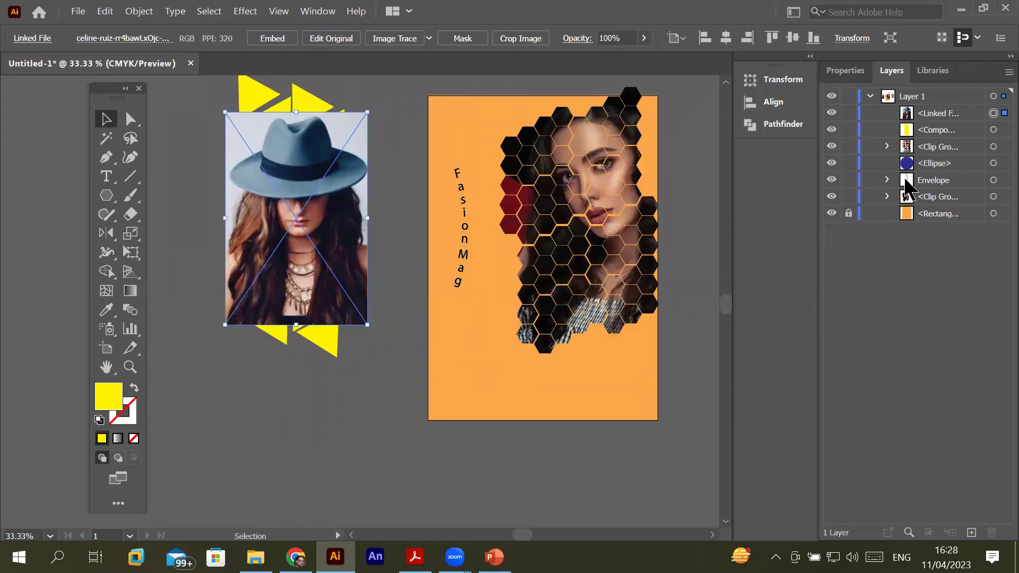
click(940, 133)
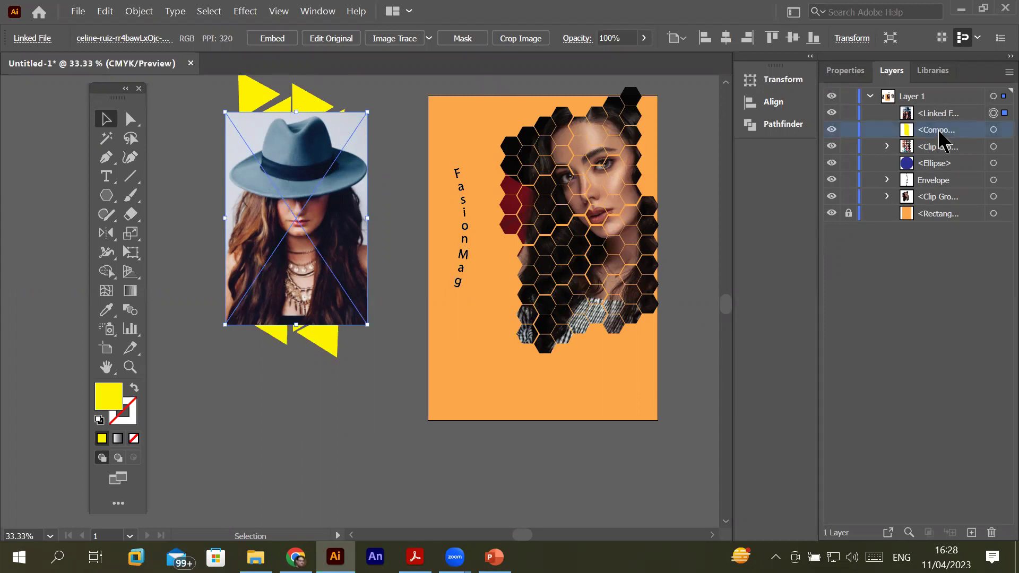
click(949, 111)
drag(949, 113, 951, 140)
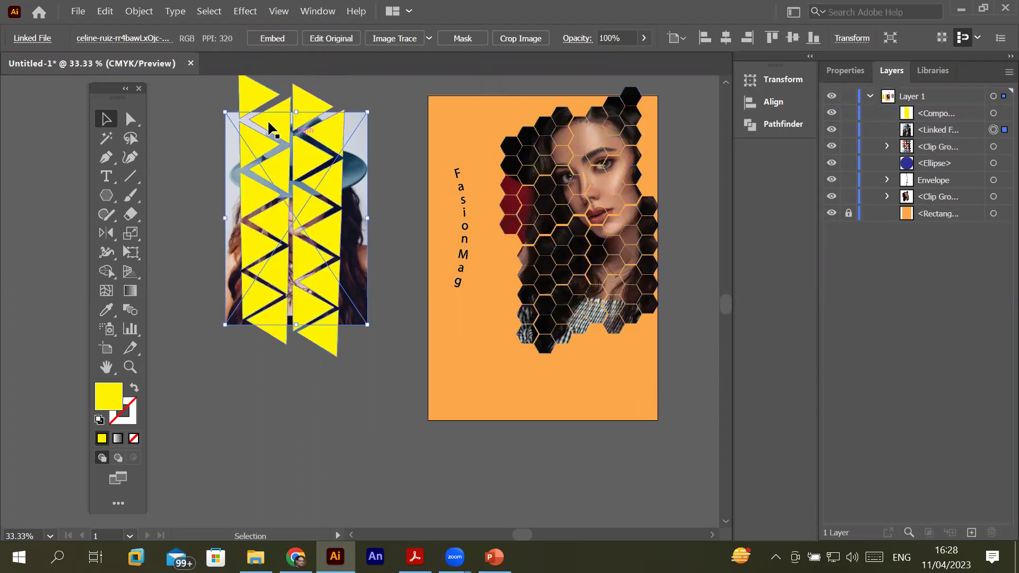
shift+click(998, 113)
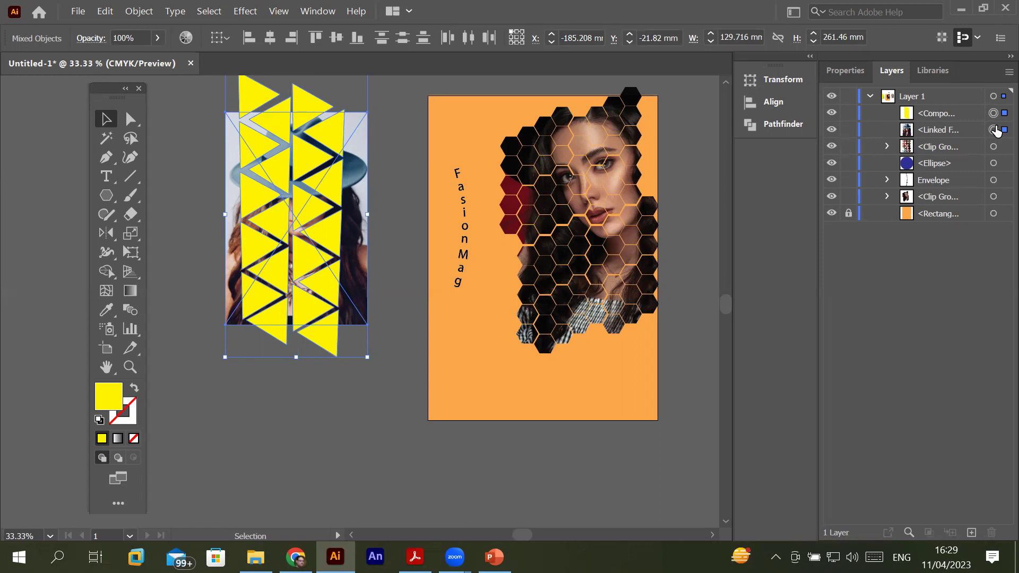
Clip the hat photo inside the two zigzag triangle columns with a clipping mask
right_click(325, 187)
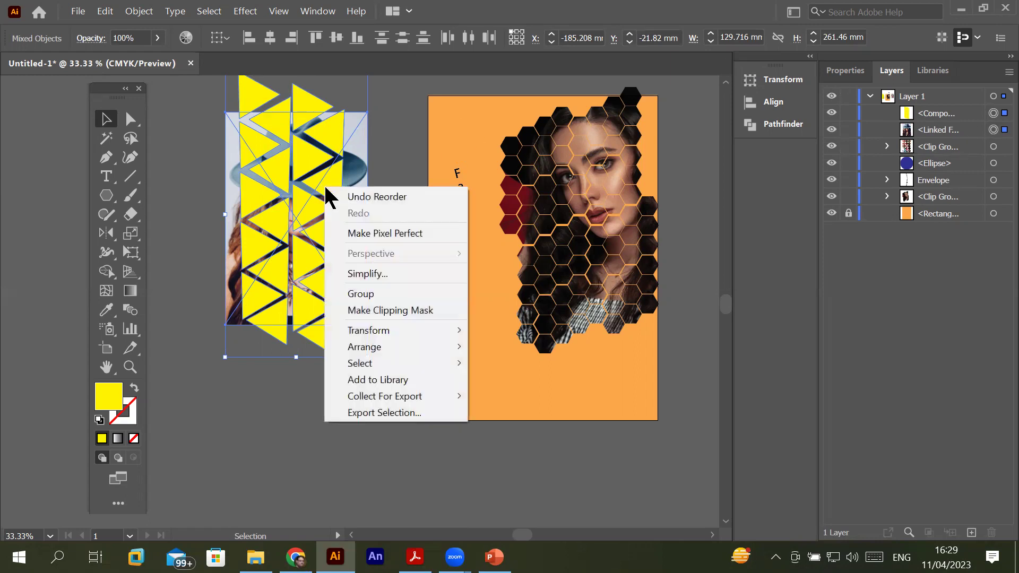
click(409, 312)
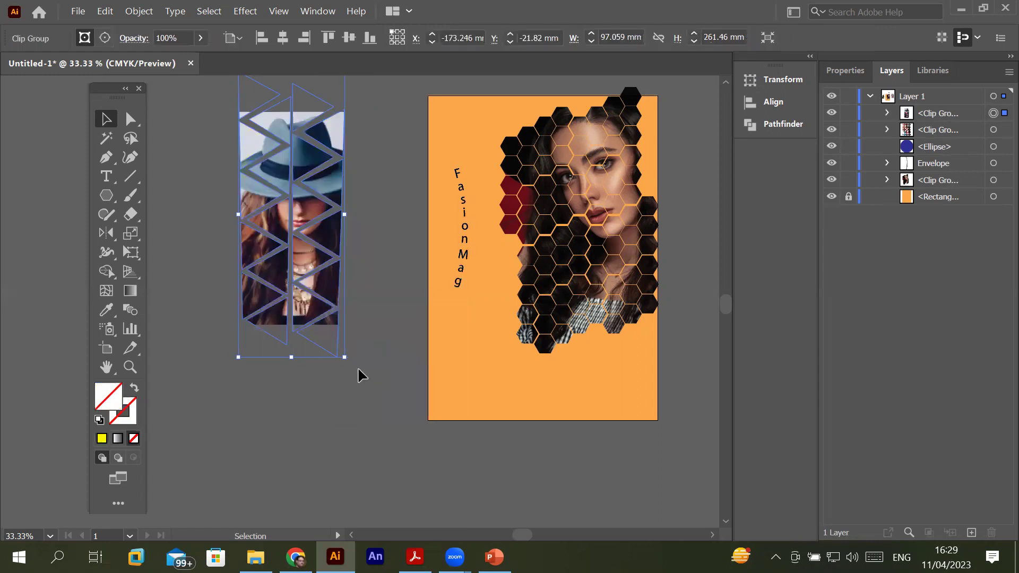
click(317, 430)
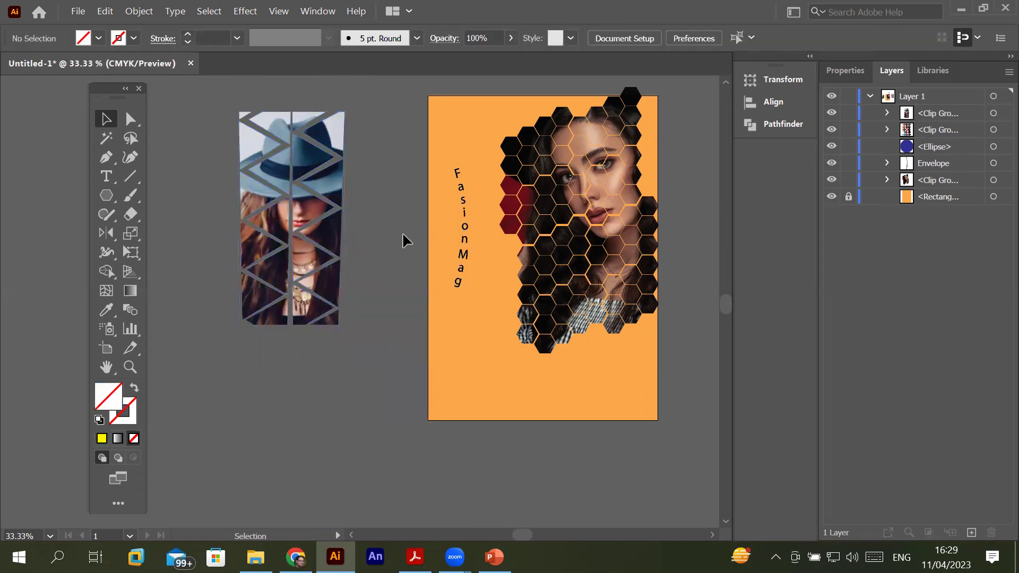
Edit the clip group's contents and stretch the hat photo to fill the columns' full height
click(300, 191)
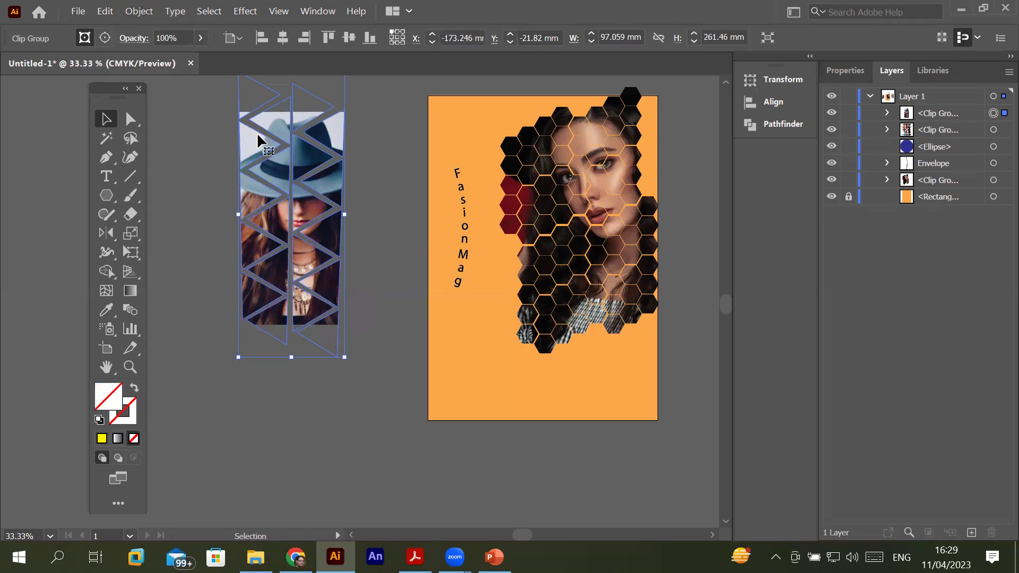
click(137, 13)
mouse_move(212, 524)
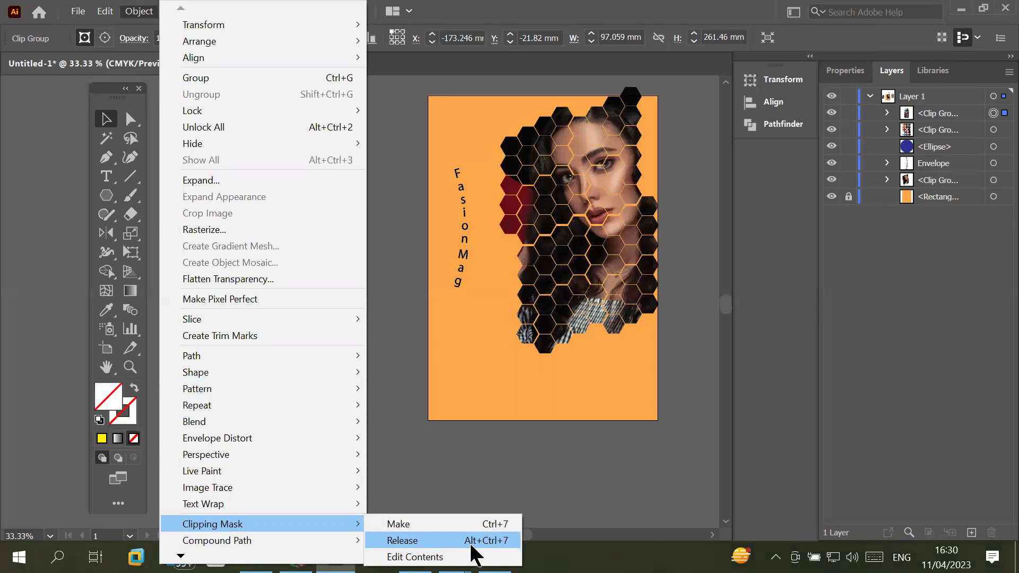
click(414, 557)
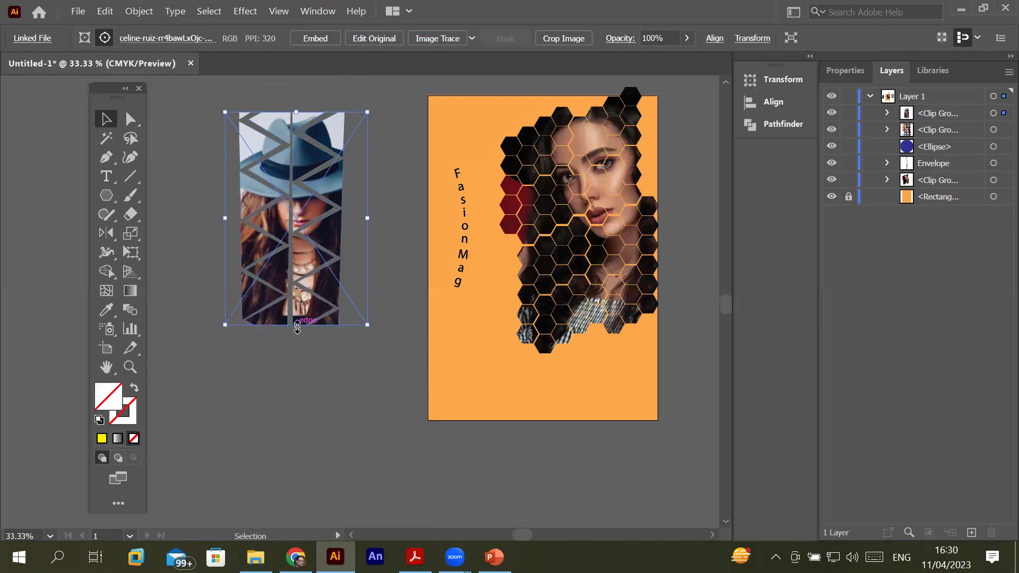
drag(297, 325, 296, 362)
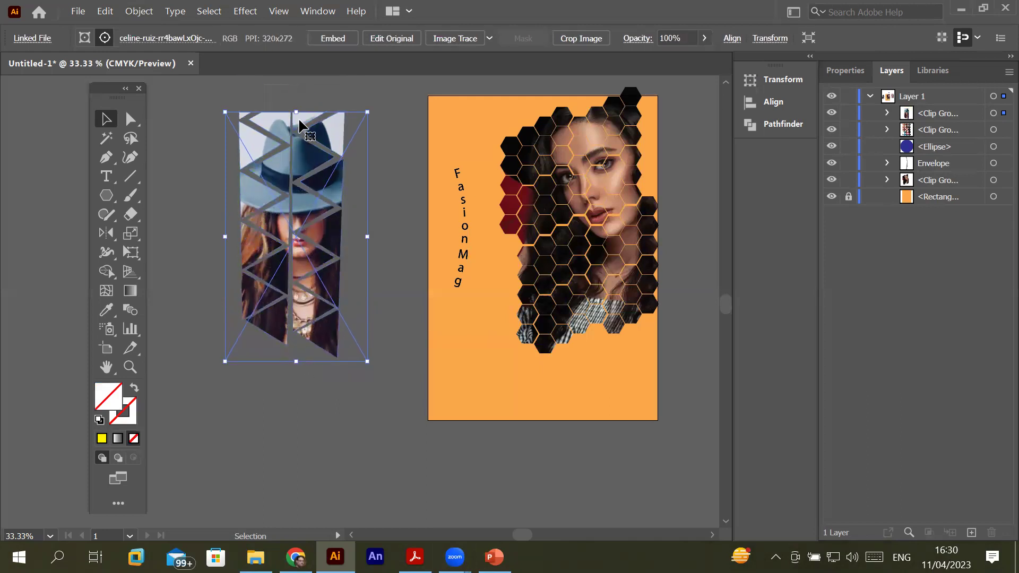
mouse_move(296, 112)
mouse_down()
mouse_move(292, 98)
mouse_move(289, 109)
mouse_up()
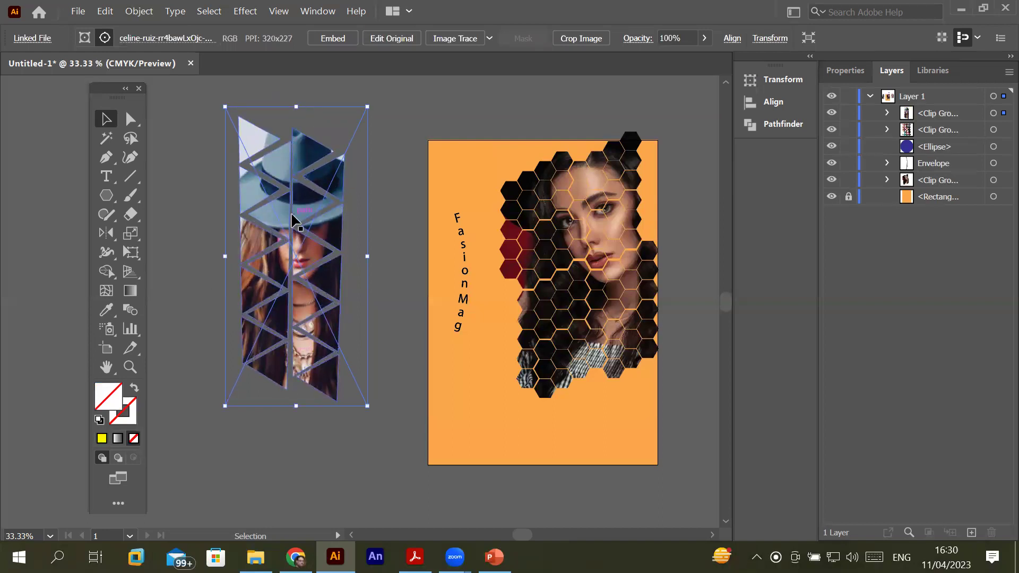
click(413, 134)
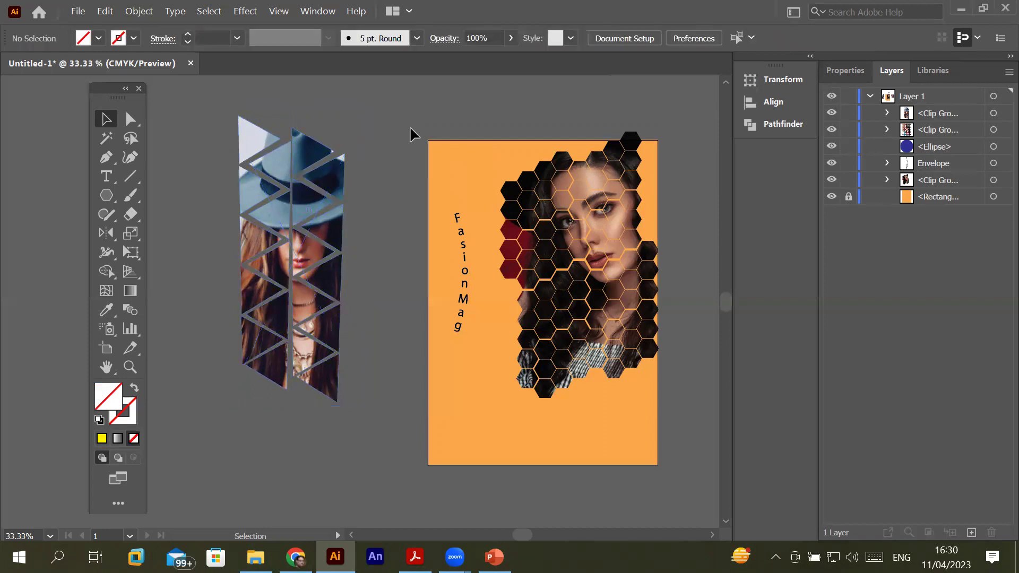
click(313, 160)
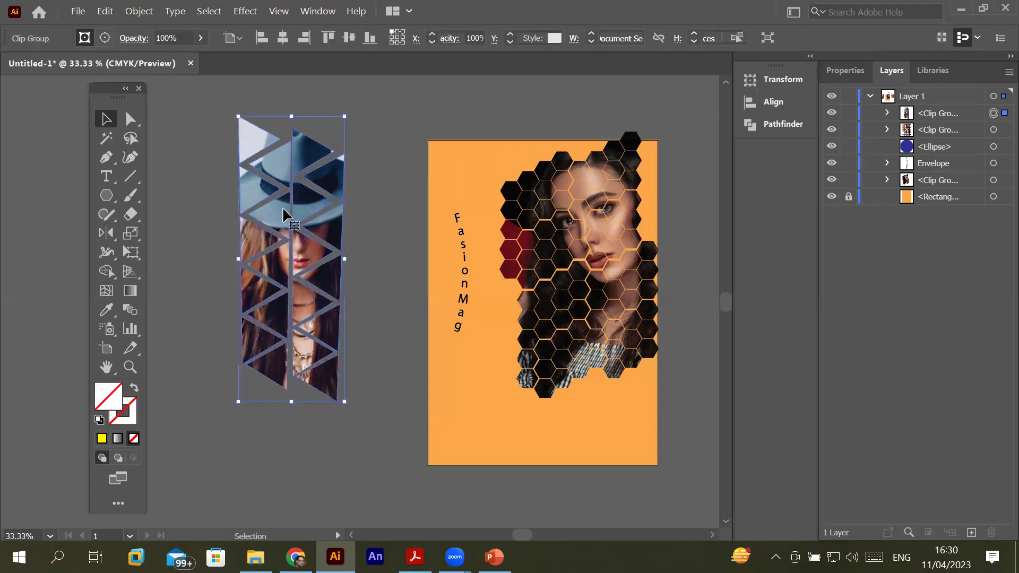
click(139, 11)
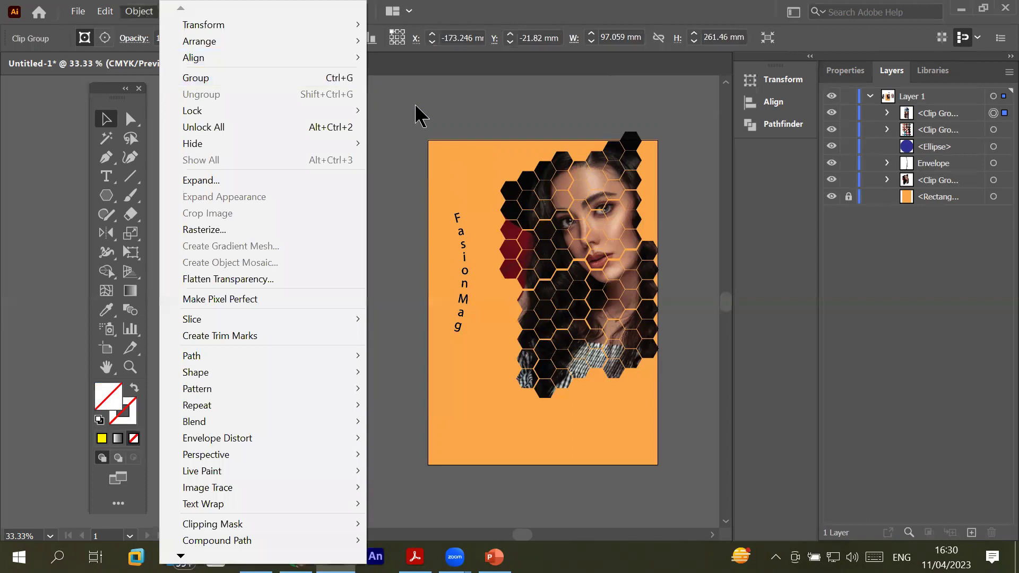
click(416, 114)
double_click(298, 214)
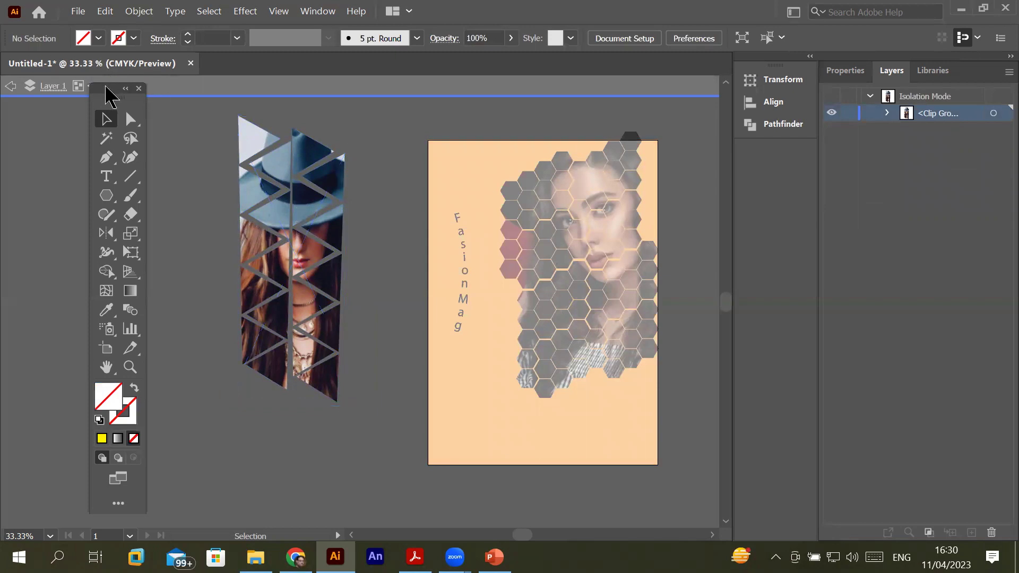
drag(110, 96, 120, 135)
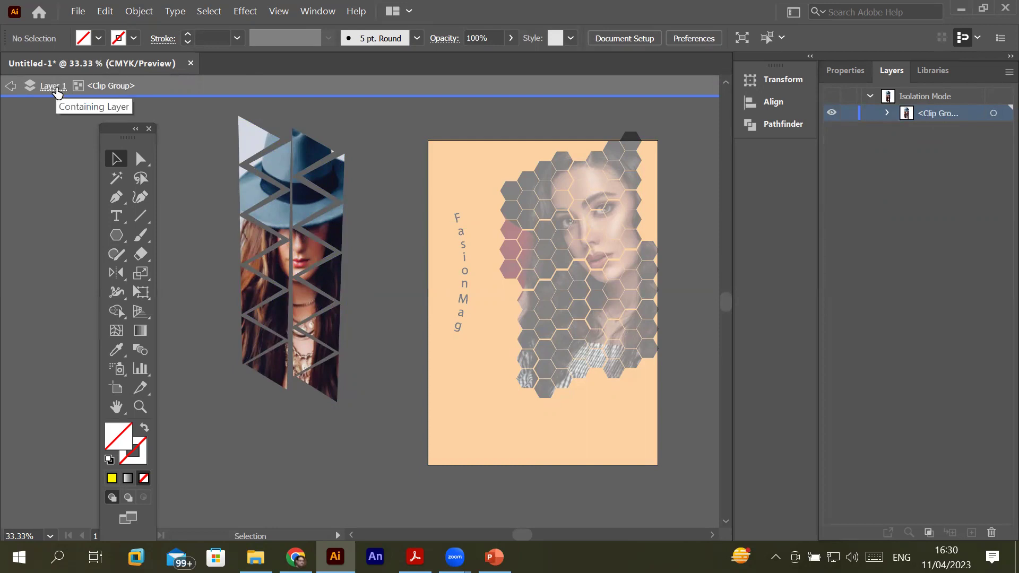
click(53, 86)
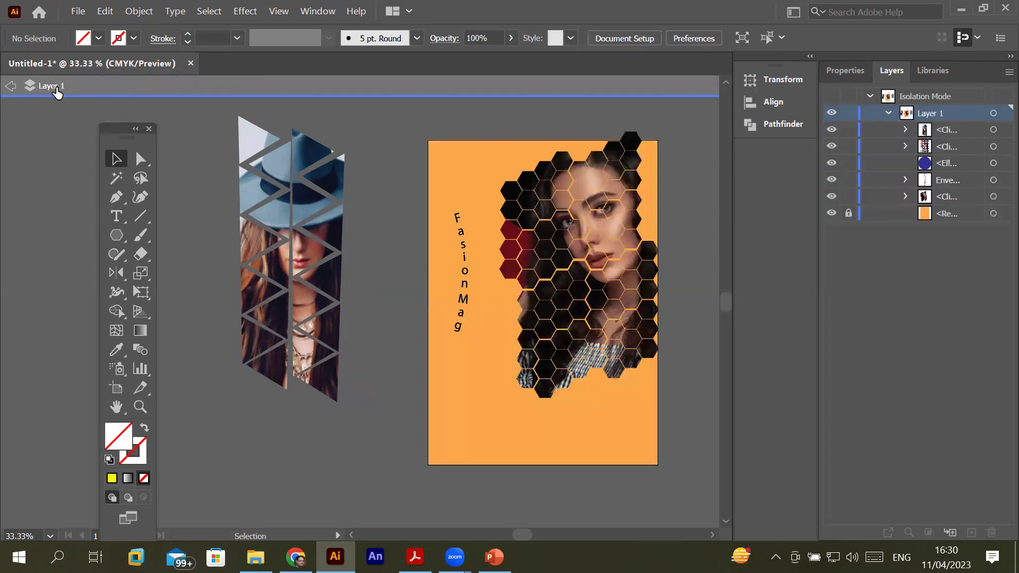
click(10, 86)
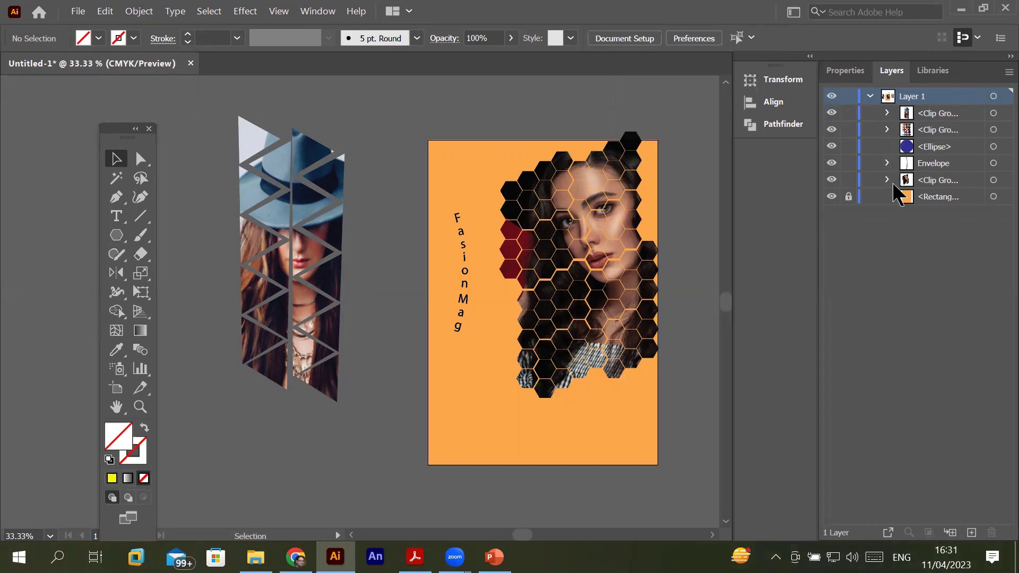
Expand the top Clip Group in Layers to inspect its triangle path and hat photo, then collapse it
click(888, 113)
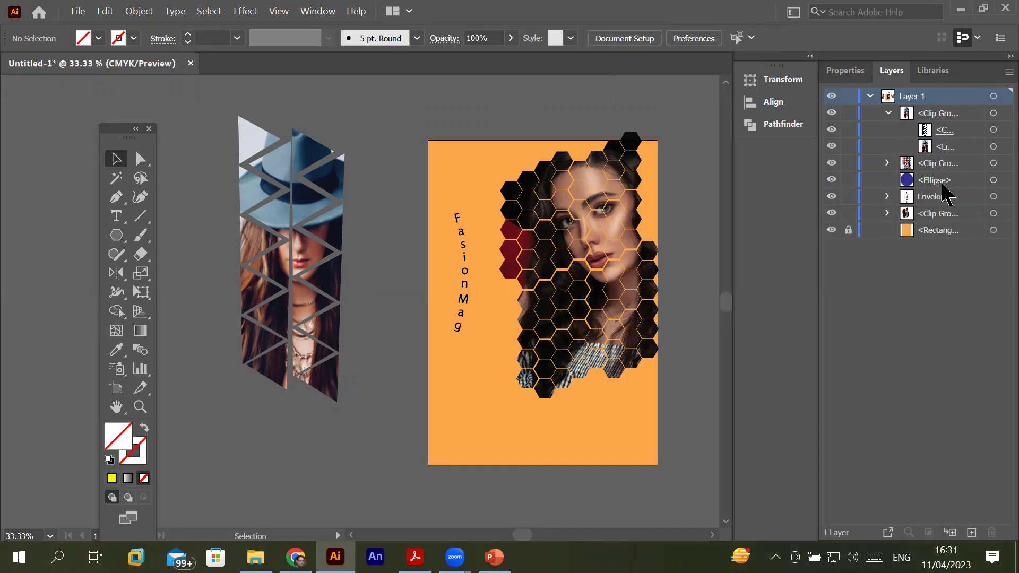
click(997, 130)
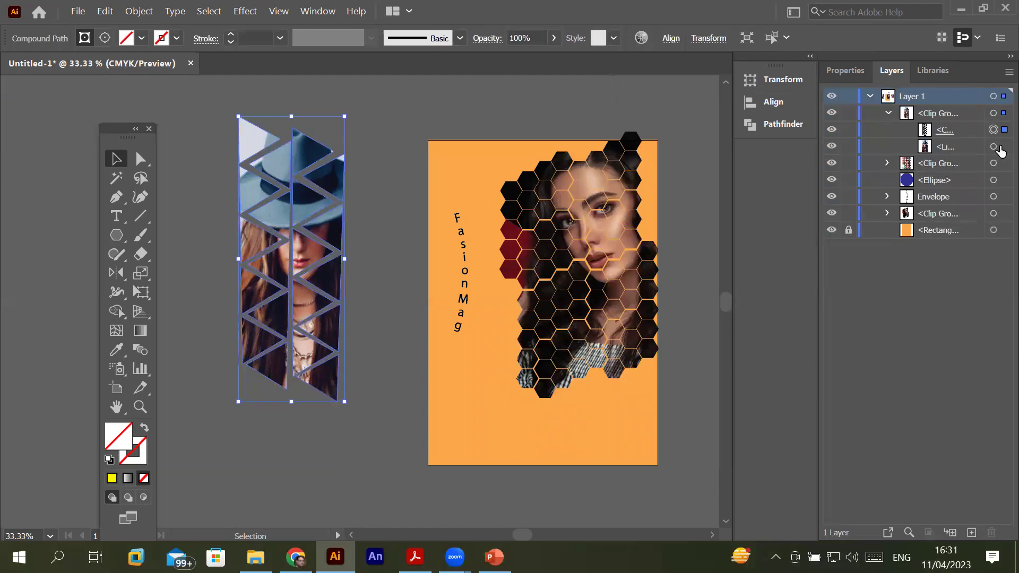
click(998, 148)
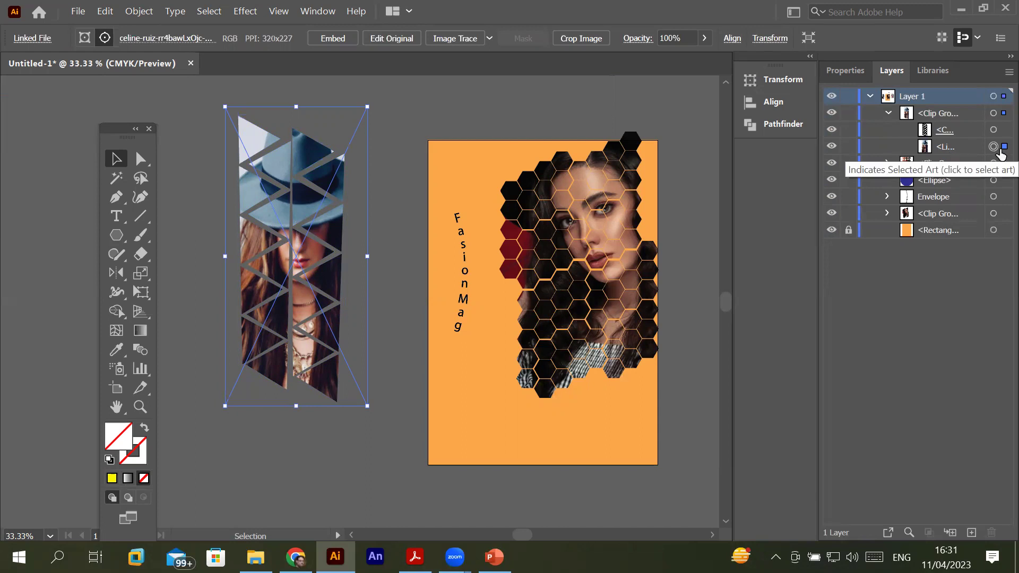
click(993, 130)
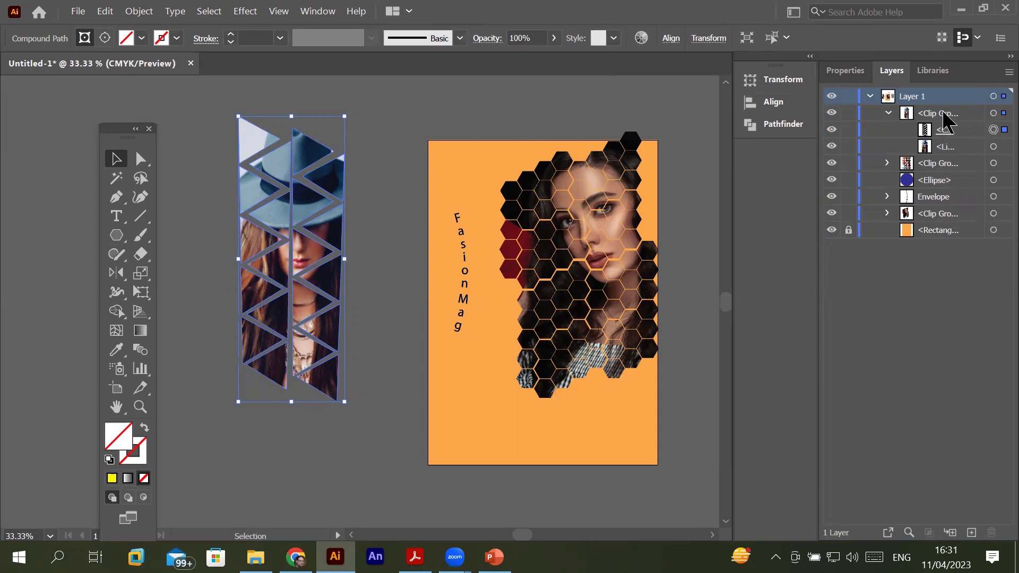
click(944, 114)
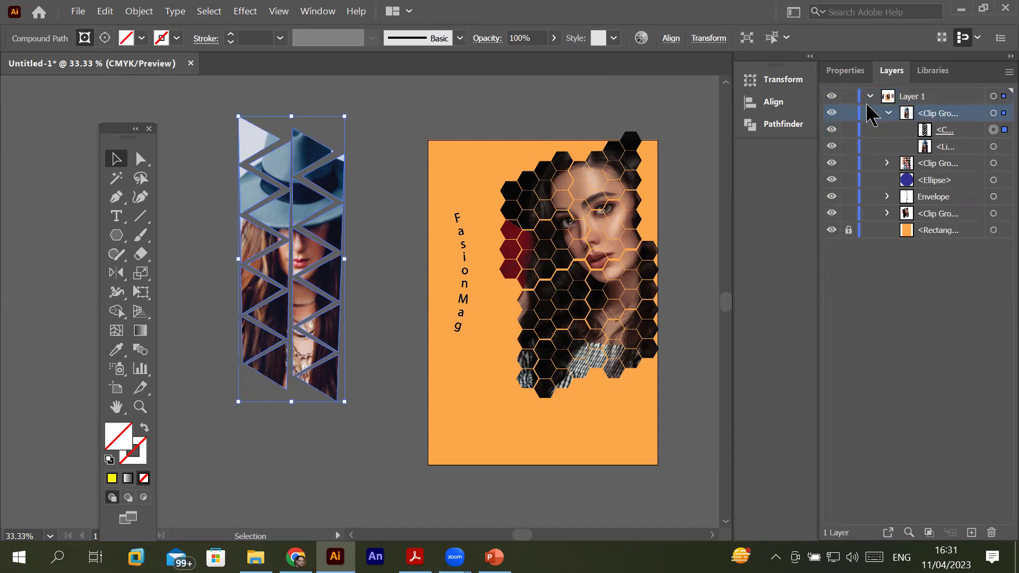
click(888, 113)
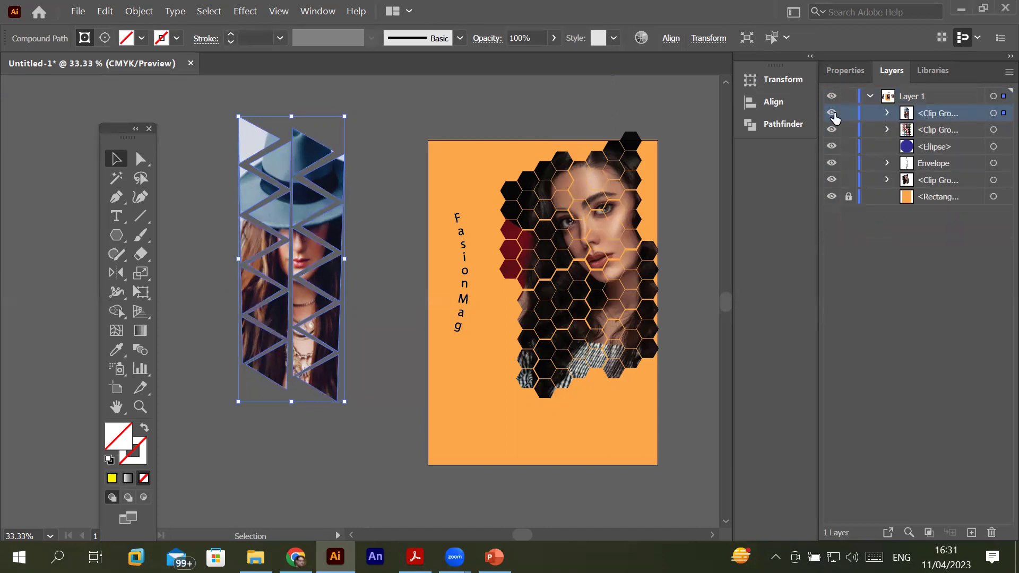
Hide the triangle-column hat photo while keeping the circle photo grid and hexagon portrait visible
click(832, 113)
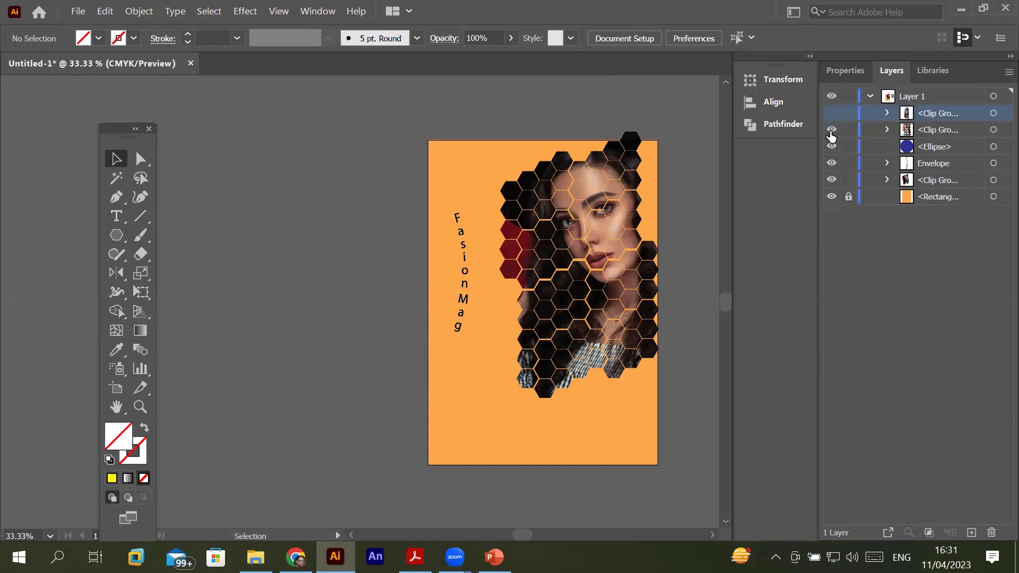
click(832, 129)
click(713, 535)
click(712, 535)
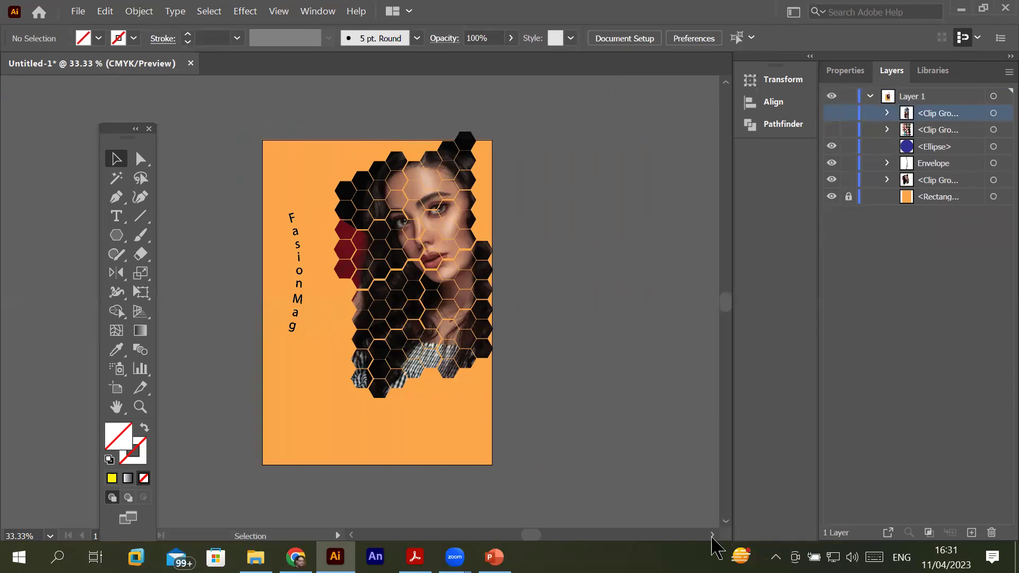
click(832, 131)
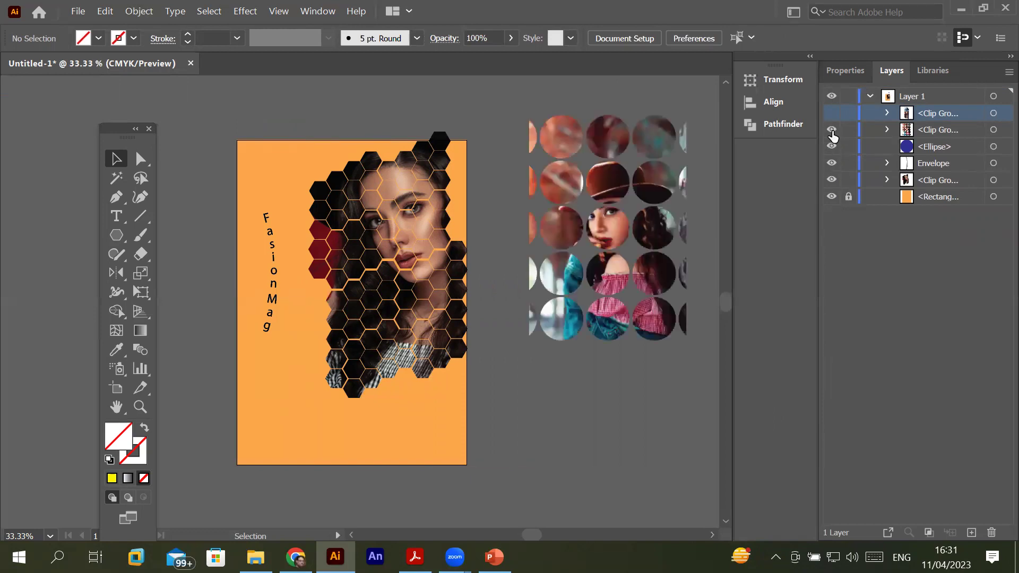
click(832, 130)
click(832, 130)
click(832, 180)
click(832, 180)
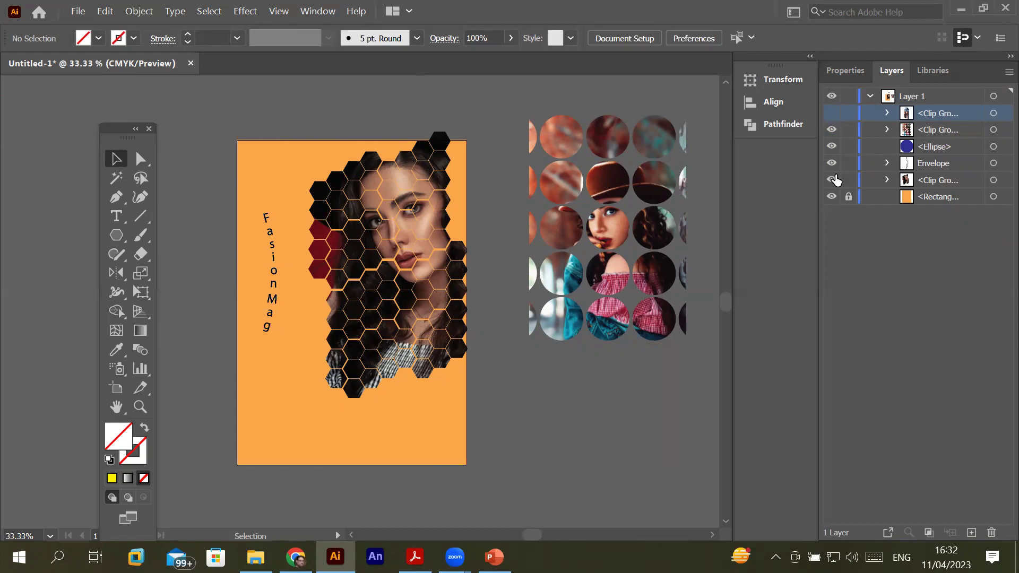
Inspect the clip groups and Envelope in Layers, then select the blue Ellipse
click(887, 114)
click(887, 130)
click(888, 163)
click(930, 147)
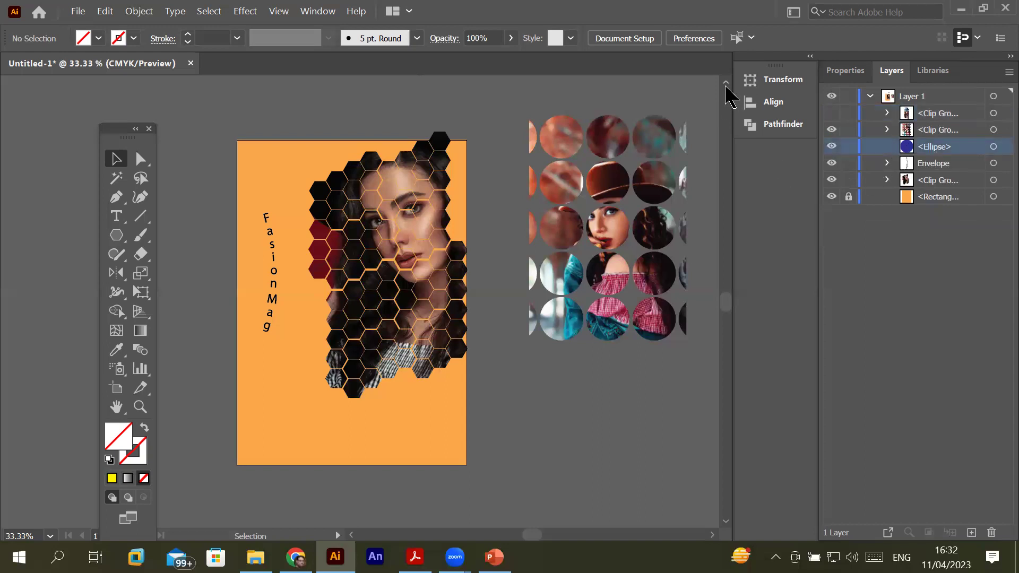
click(726, 84)
click(726, 84)
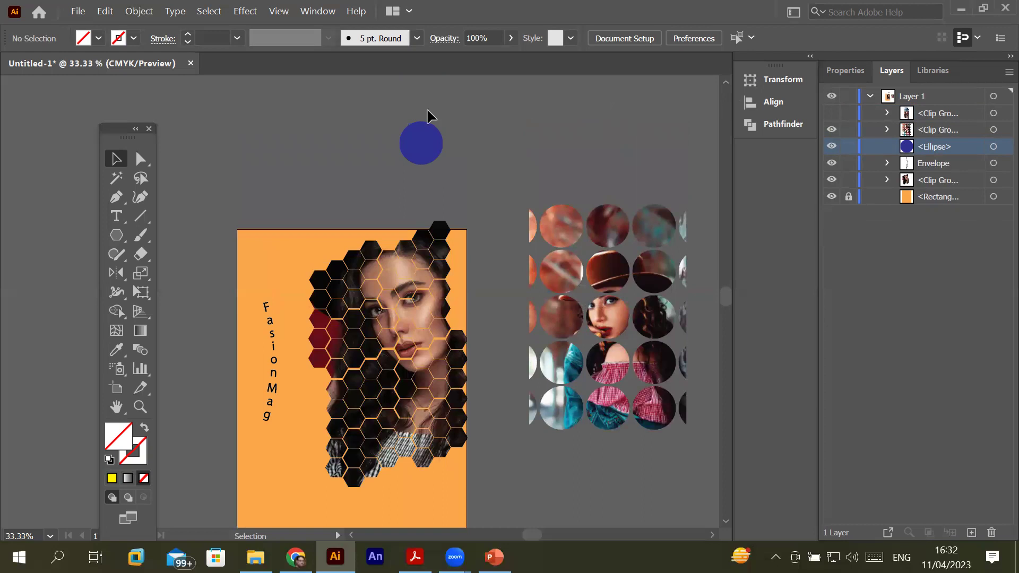
click(994, 147)
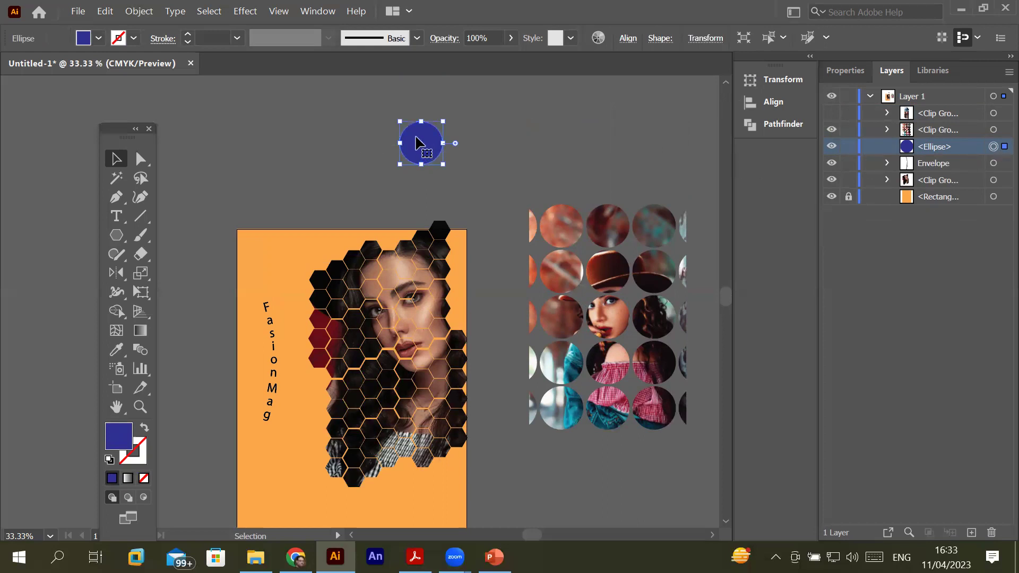
Stack the Ellipse above the circle-grid Clip Group and move it onto the row 2, column 1 circle
drag(417, 142, 580, 375)
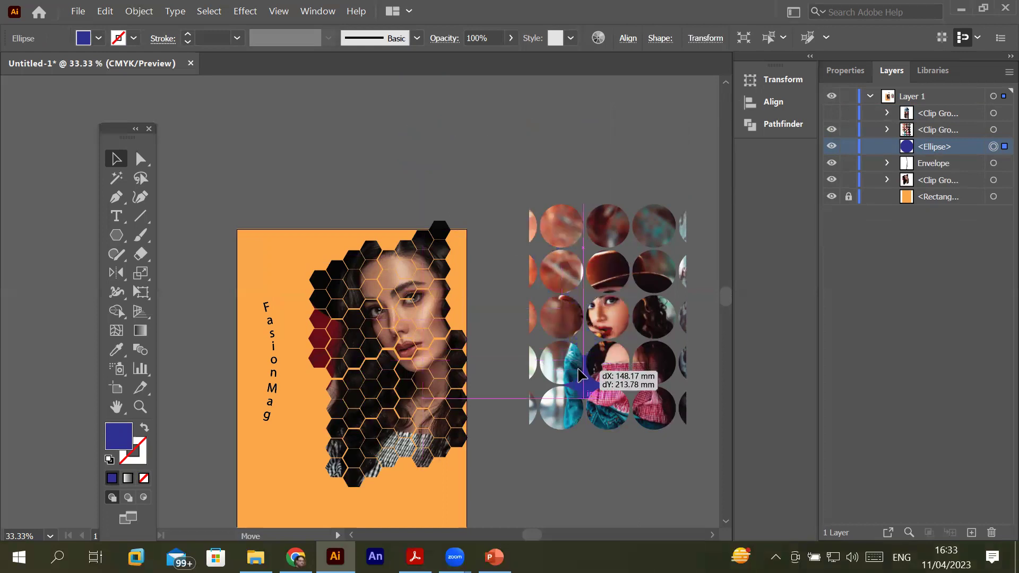
drag(580, 375, 498, 169)
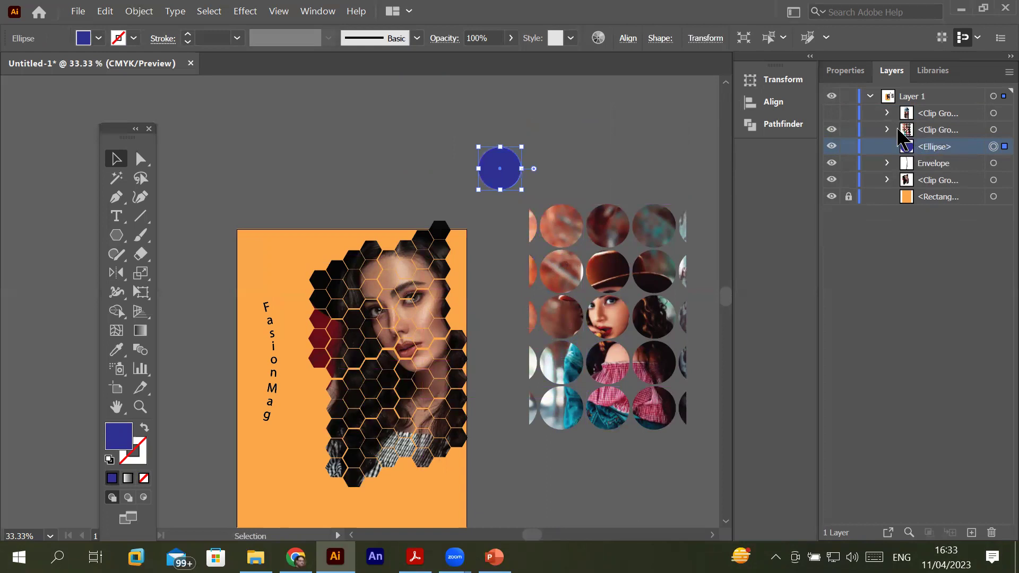
click(832, 130)
click(832, 130)
drag(954, 149, 953, 129)
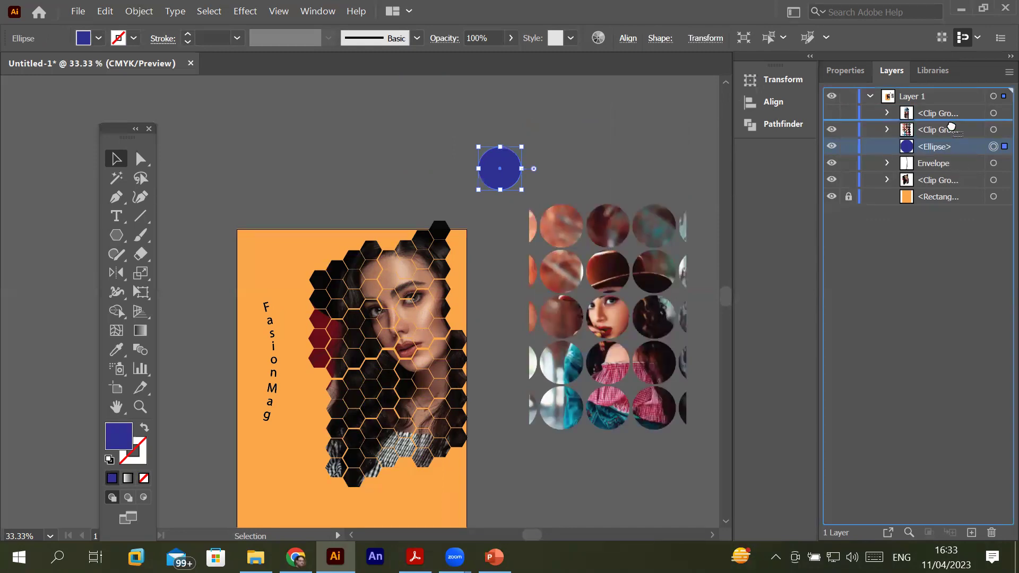
drag(508, 180, 571, 277)
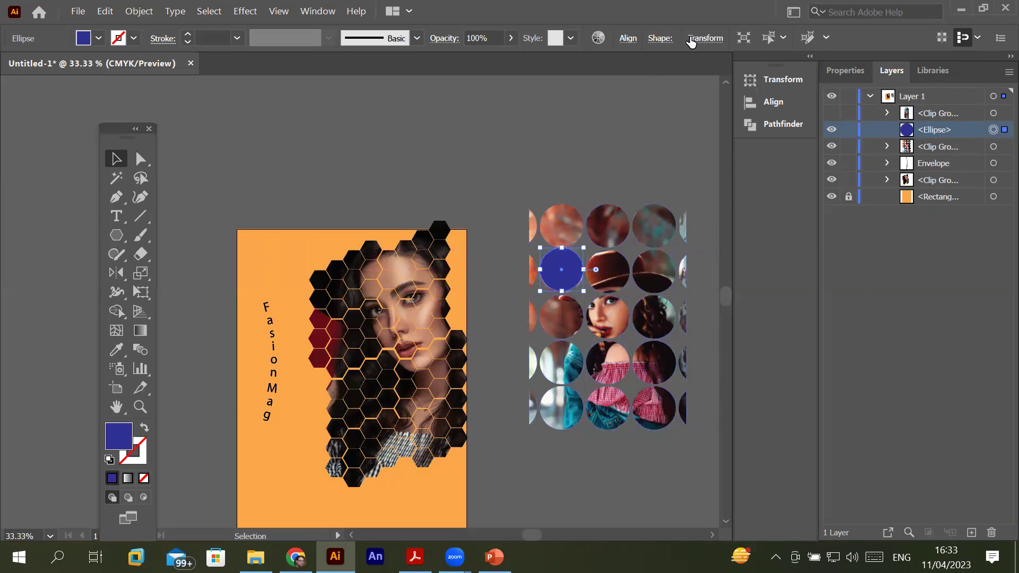
Set the blue circle to 71% opacity and place a copy over another grid circle
click(513, 41)
drag(511, 58, 491, 58)
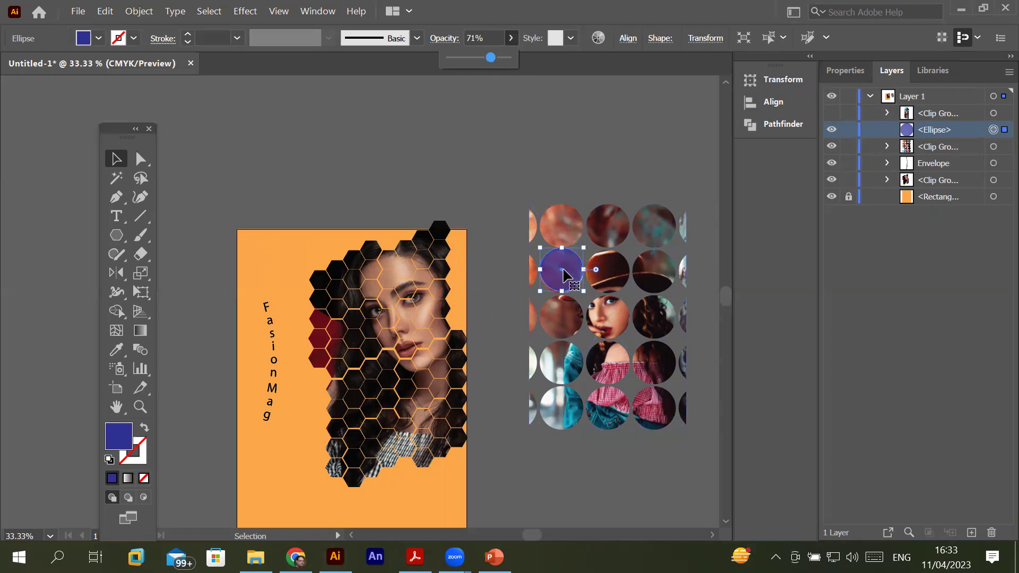
mouse_move(564, 274)
mouse_down()
mouse_move(561, 367)
mouse_move(613, 411)
mouse_move(659, 317)
mouse_up()
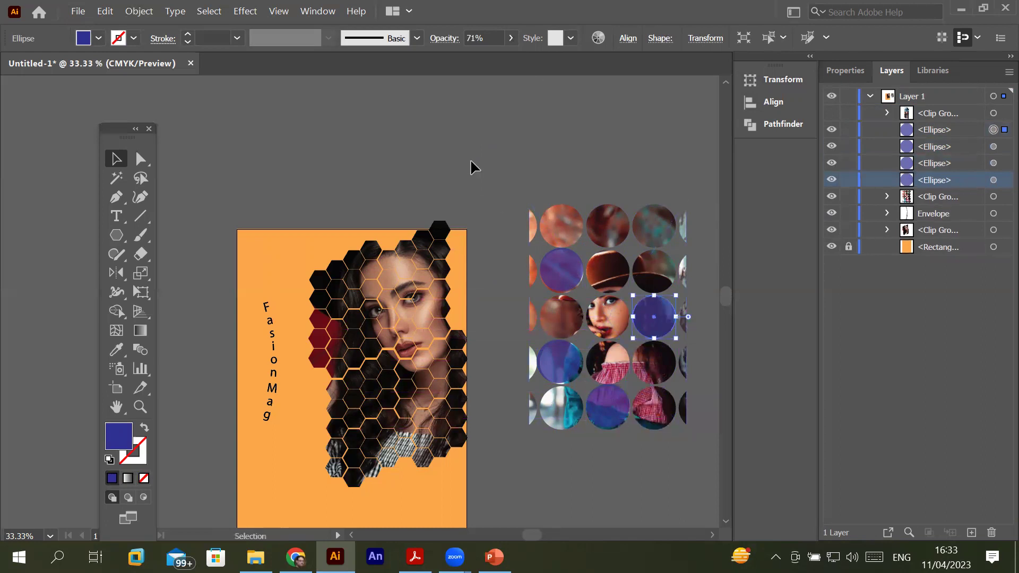
click(516, 247)
Align the lower-left overlay circle with the grid and add a copy on the next circle
alt+scroll(697, 303, up, 2)
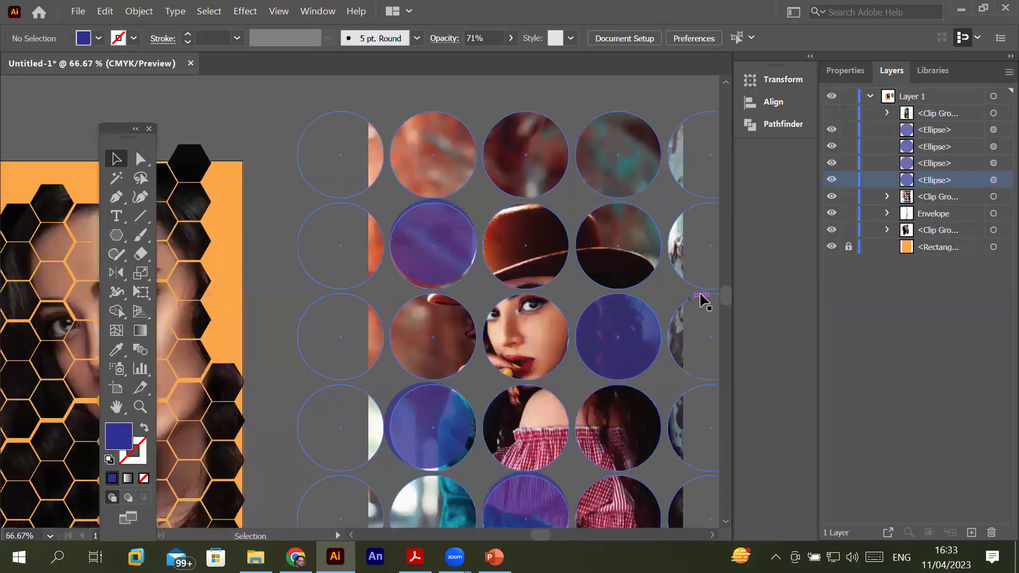
click(402, 414)
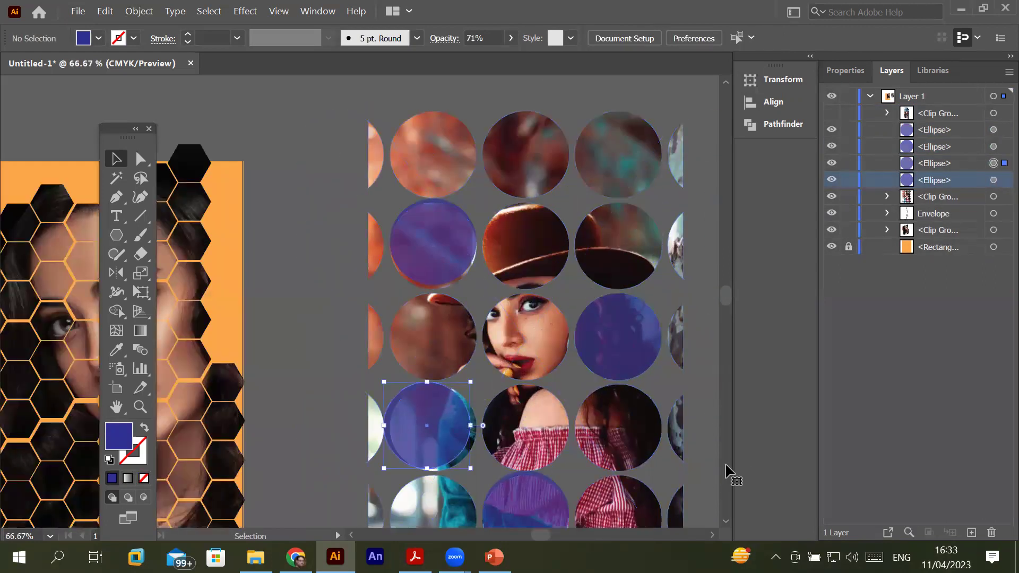
key(Right)
key(Right)
key(Right)
key(Right)
key(Right)
key(Right)
key(Right)
key(Right)
key(Right)
key(Right)
key(Right)
key(Right)
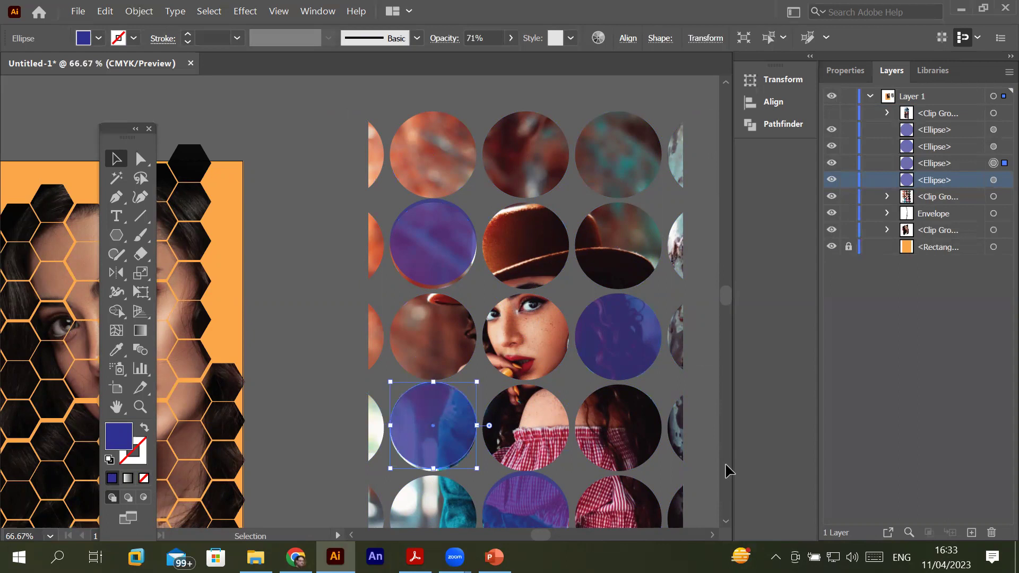
drag(449, 451, 543, 456)
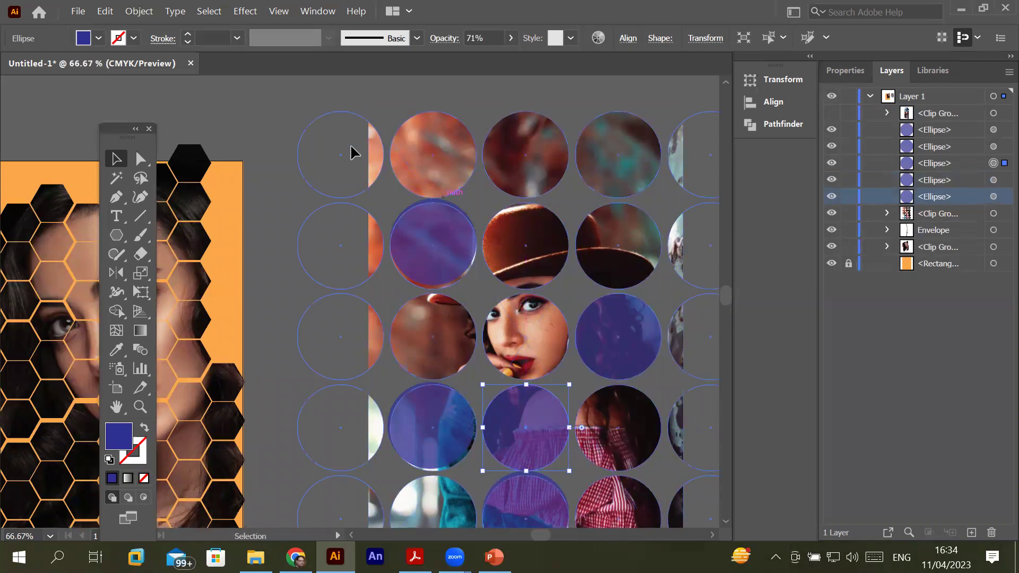
click(325, 130)
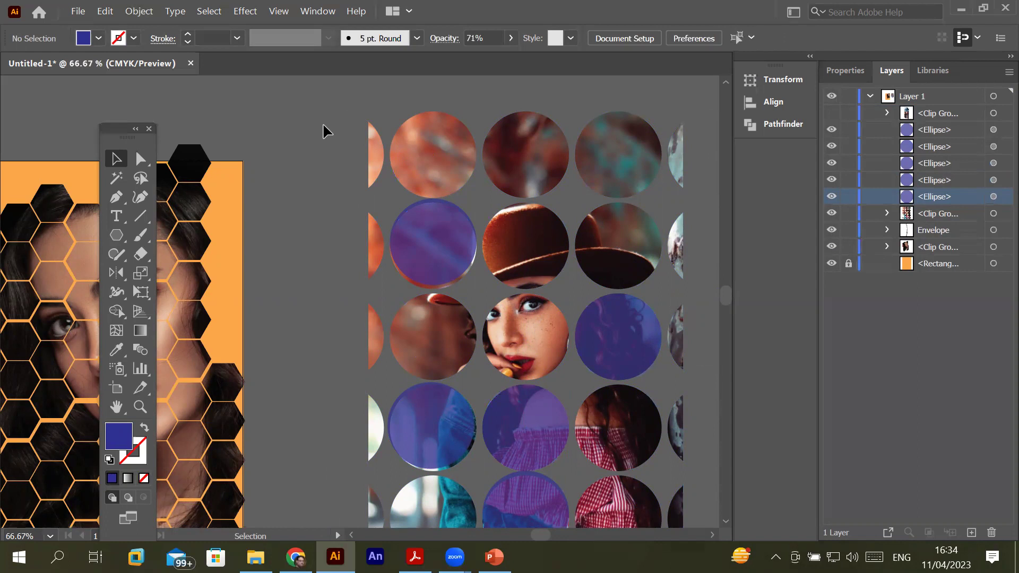
Select all five overlay circles and fill them with red after trying other swatches
click(436, 249)
shift+click(440, 422)
shift+click(524, 448)
shift+click(523, 484)
shift+click(622, 349)
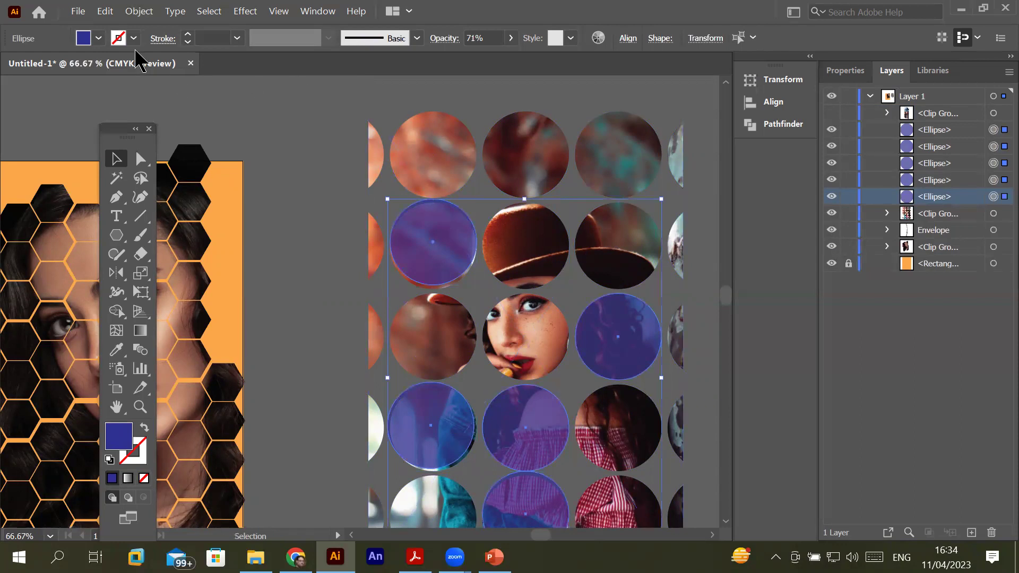
click(100, 39)
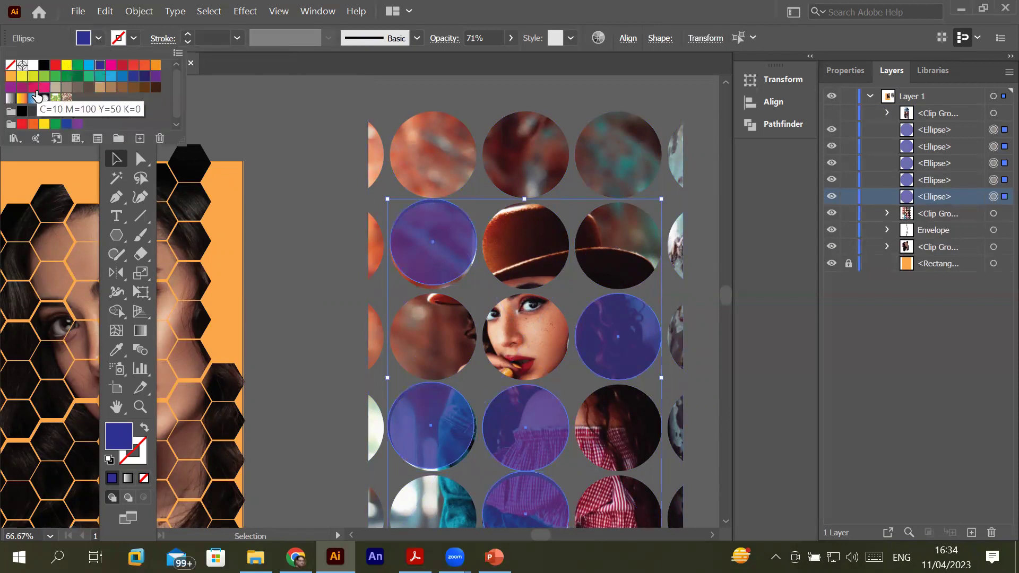
click(11, 80)
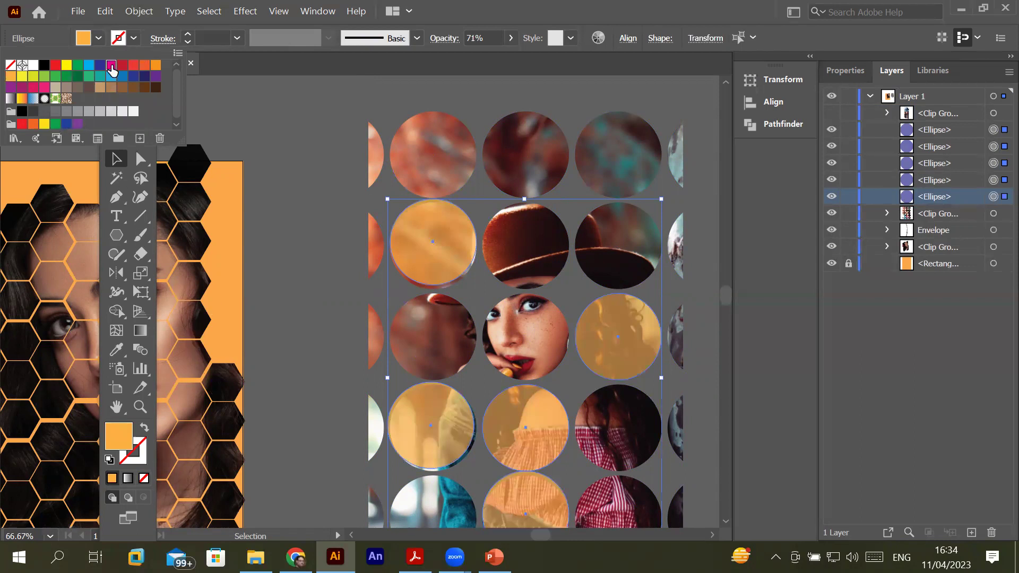
click(112, 68)
click(148, 68)
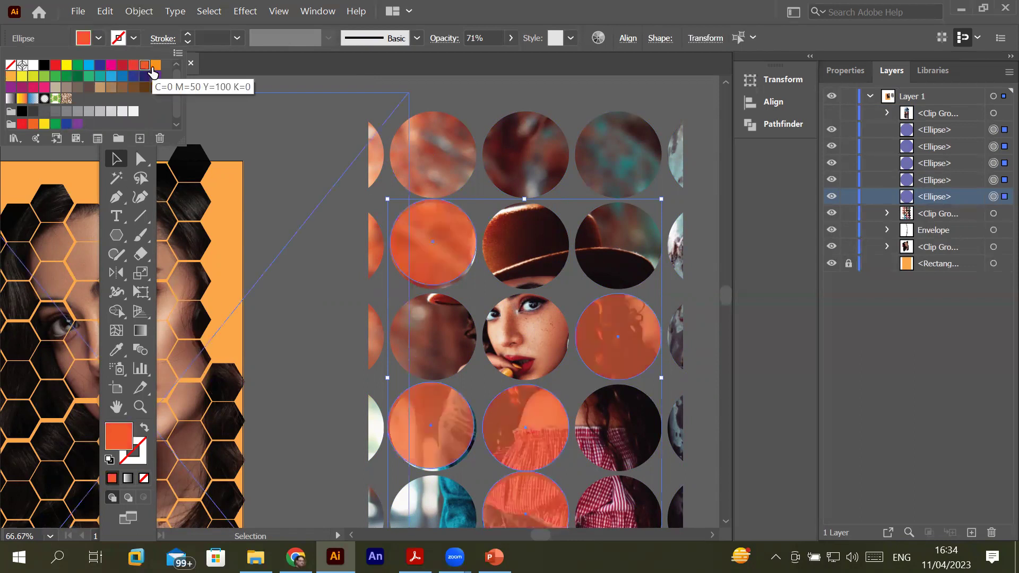
click(67, 65)
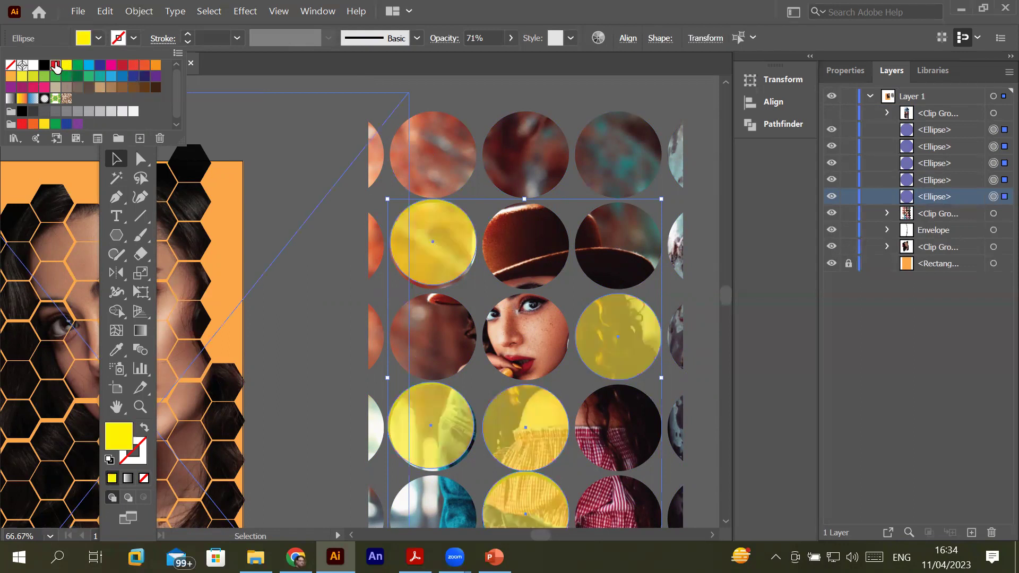
click(56, 65)
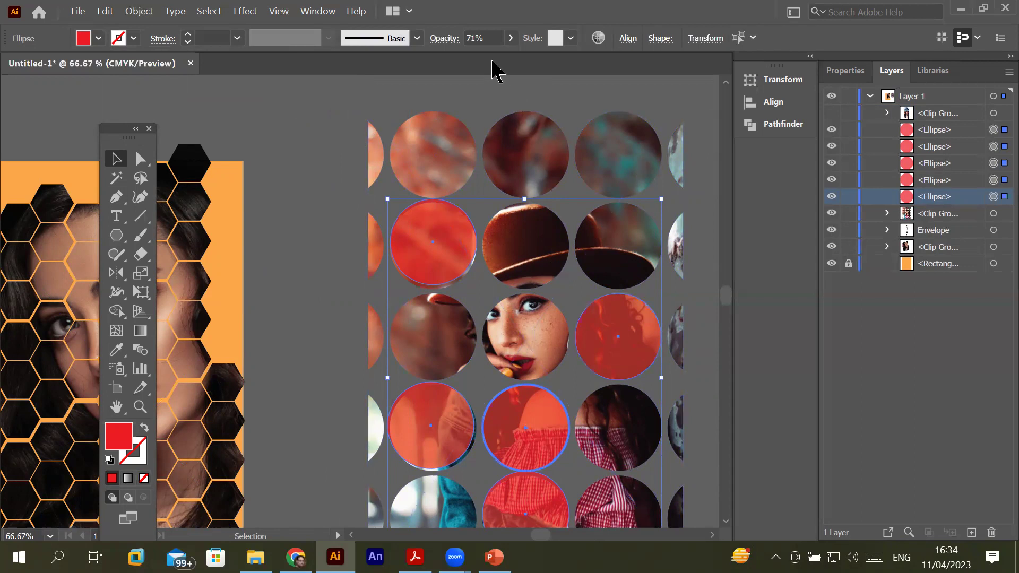
Raise the red circles' opacity to 100%
click(511, 39)
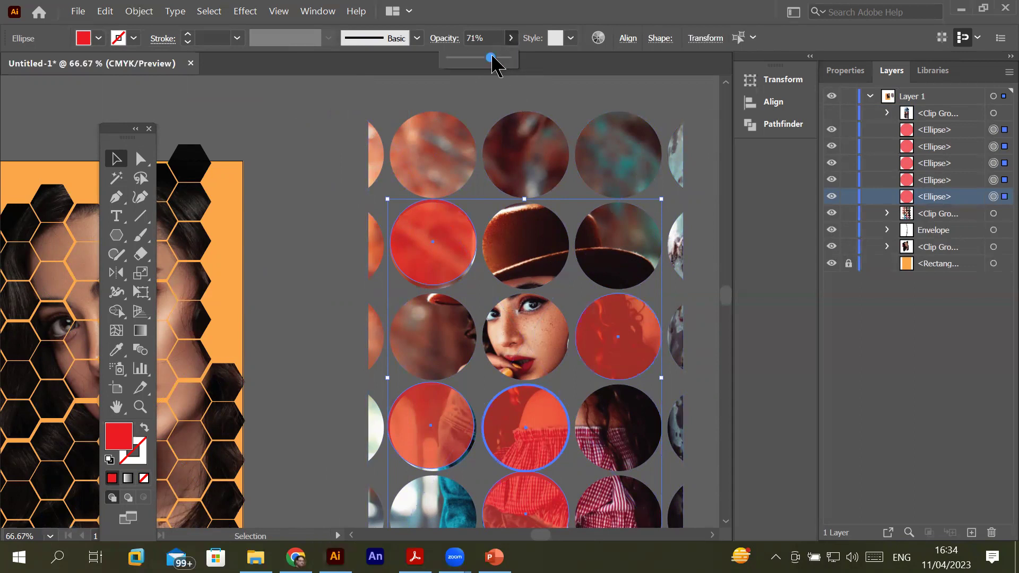
drag(493, 58, 507, 58)
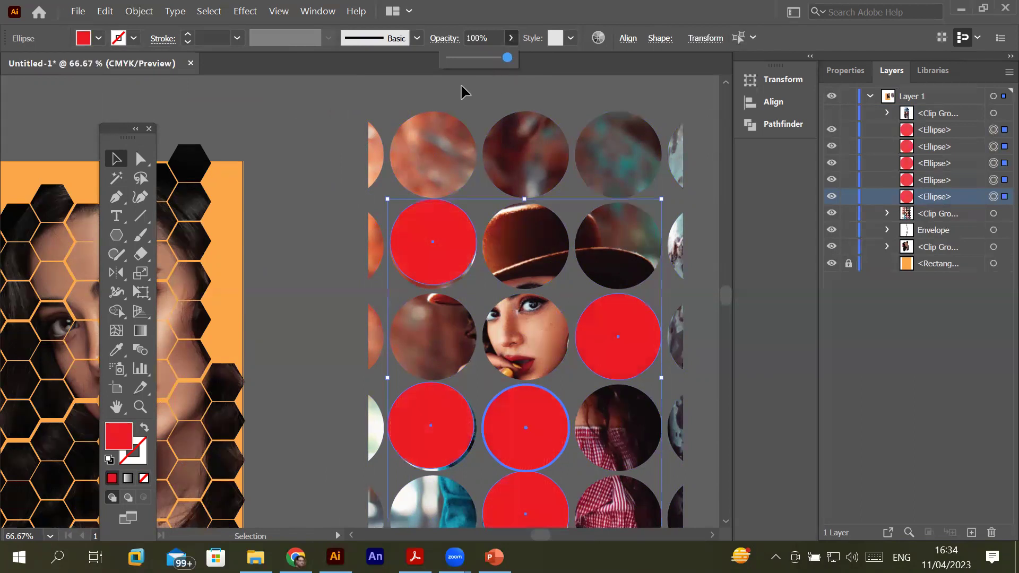
click(328, 180)
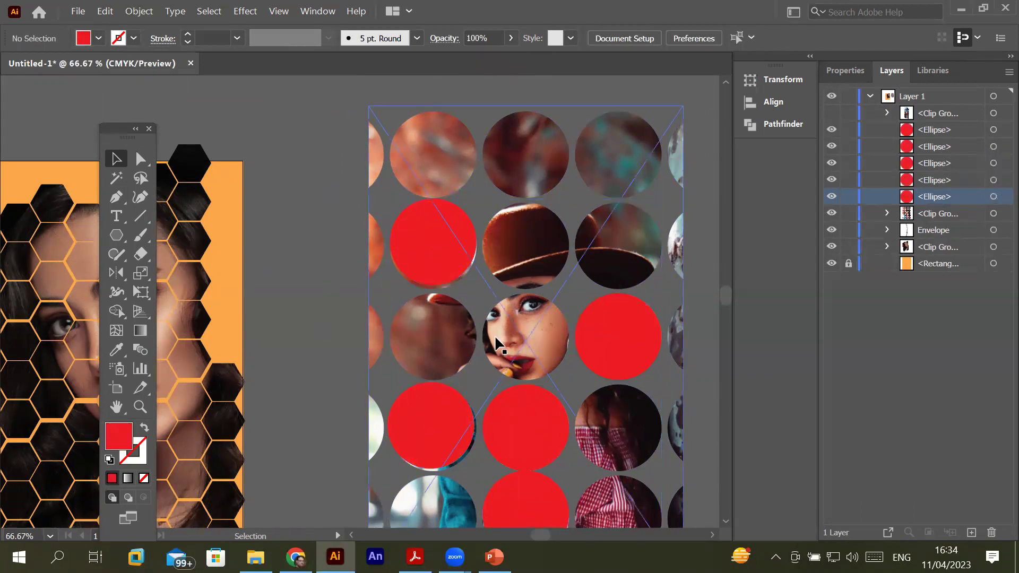
Make the two red circles in column 2, rows 4 and 5, 58% opaque
alt+scroll(496, 343, down, 1)
scroll(727, 525, down, 3)
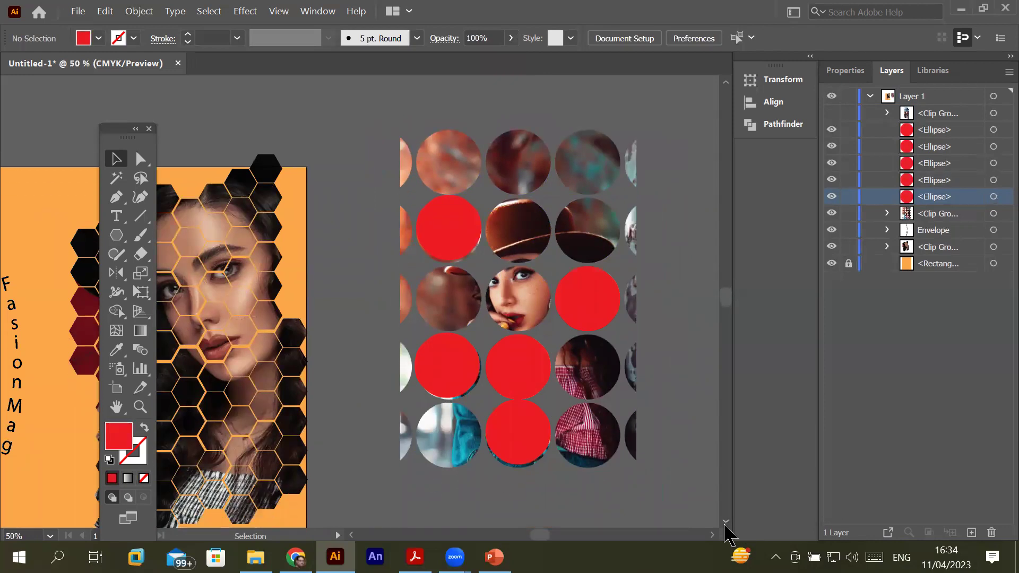
click(513, 366)
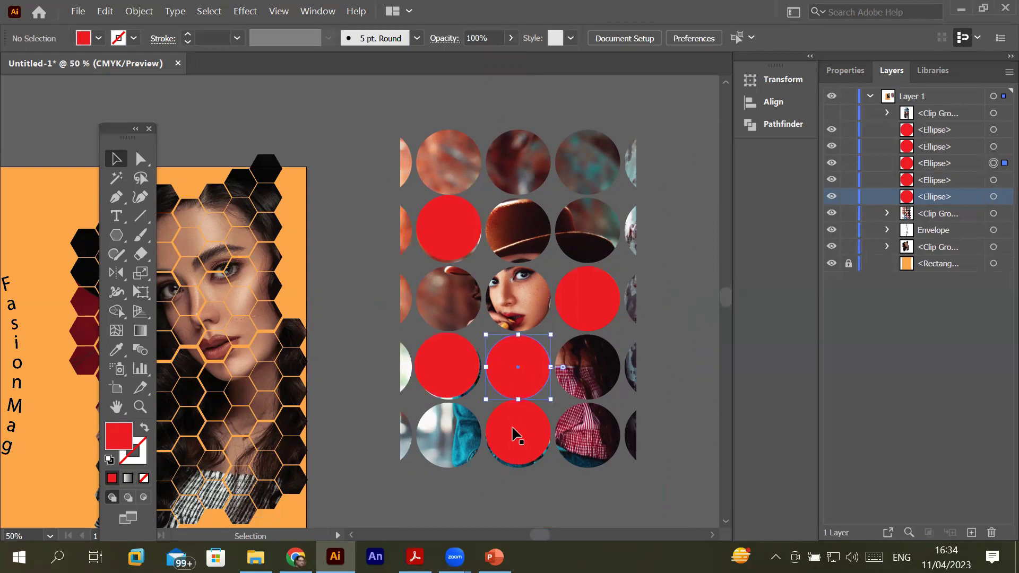
shift+click(515, 436)
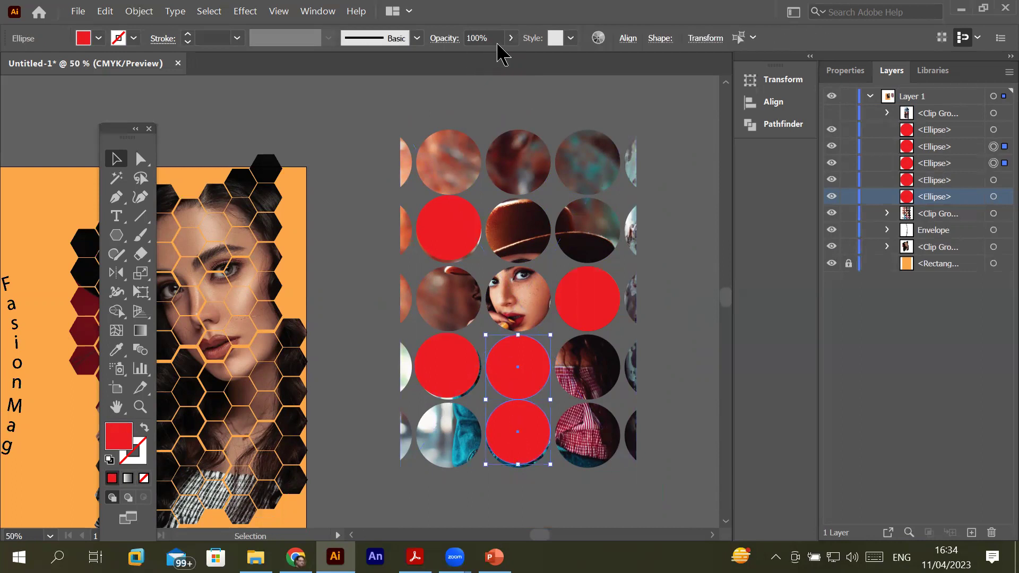
click(510, 39)
drag(508, 58, 484, 58)
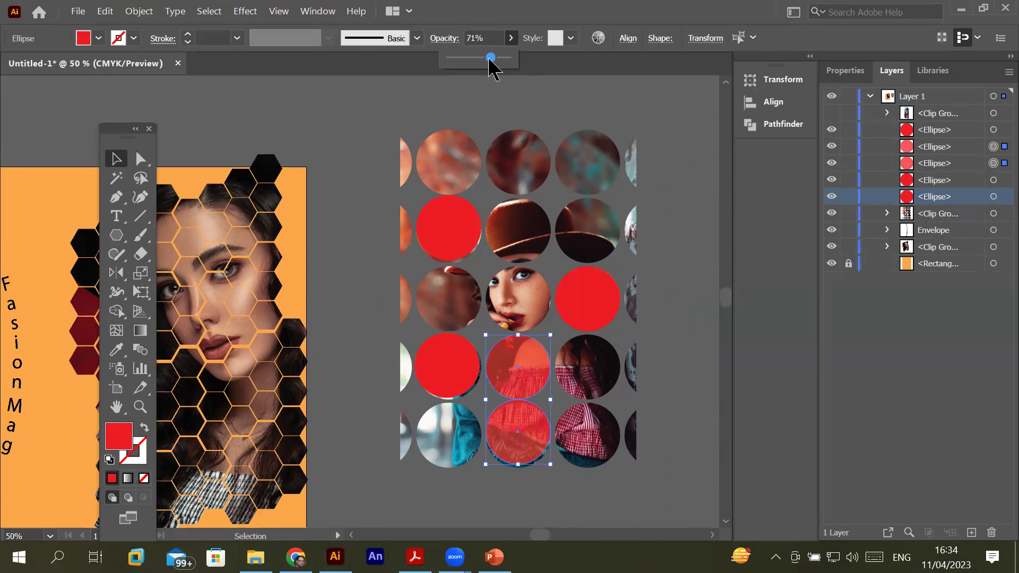
click(684, 206)
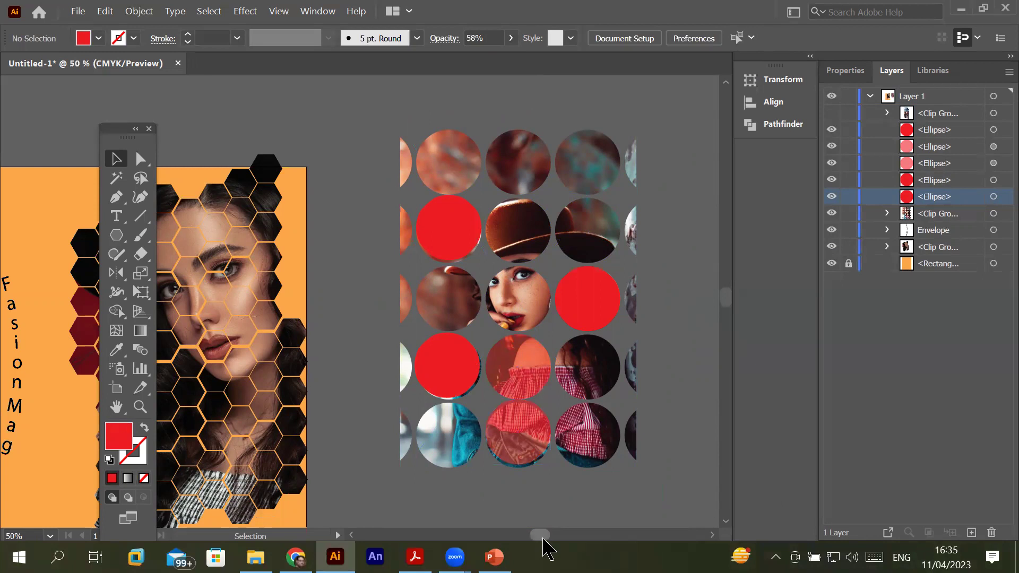
Pan left until the poster and its vertical title are visible
drag(541, 535, 537, 535)
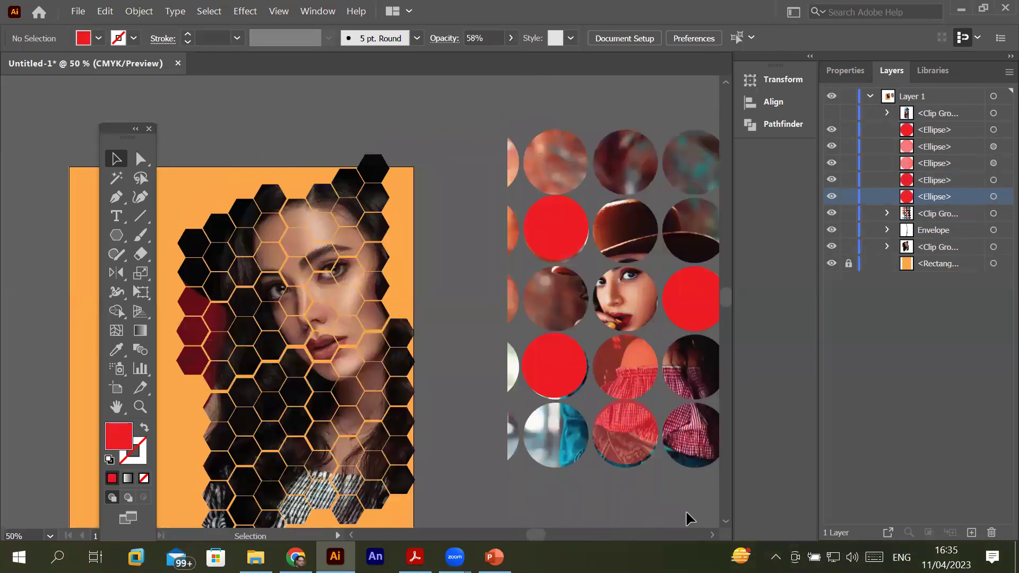
click(726, 523)
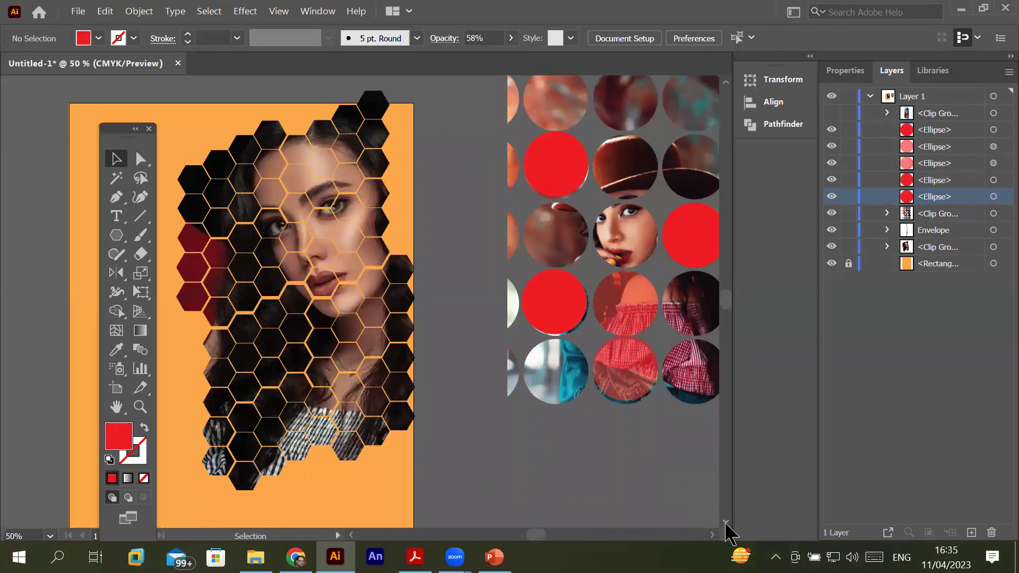
click(352, 535)
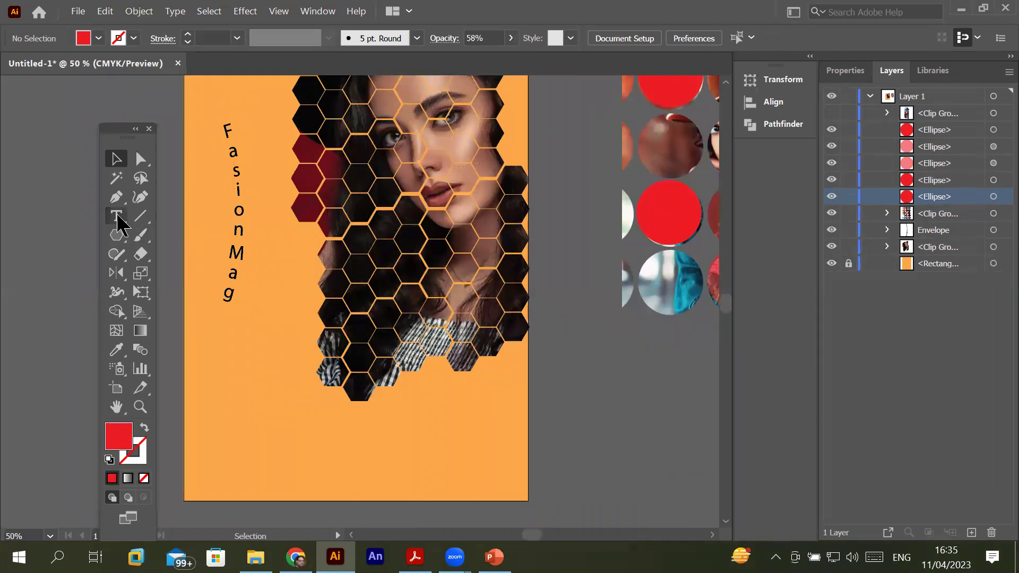
Draw a Lorem ipsum text area under the portrait and set its size to 14 pt
click(116, 216)
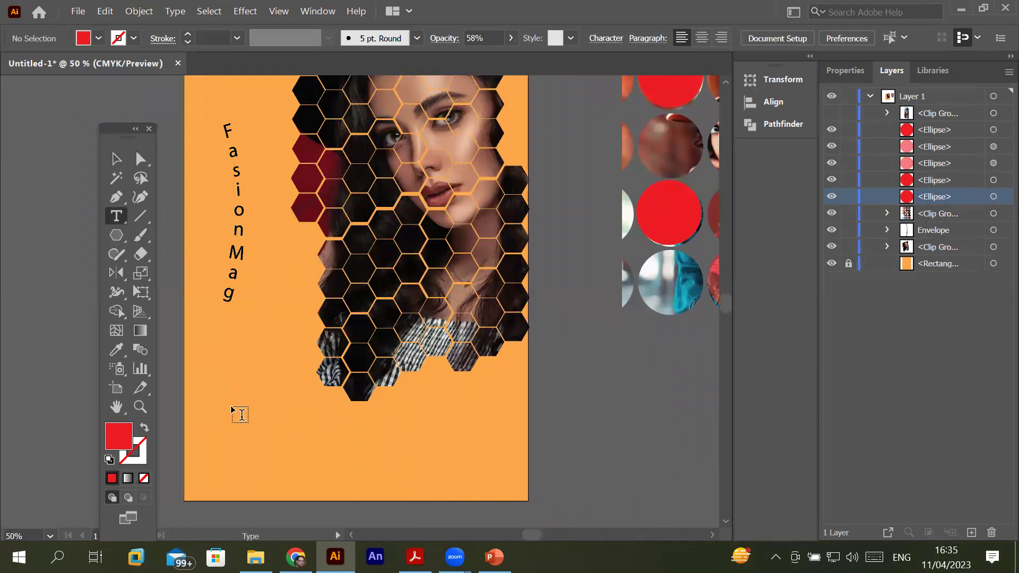
drag(219, 395, 515, 478)
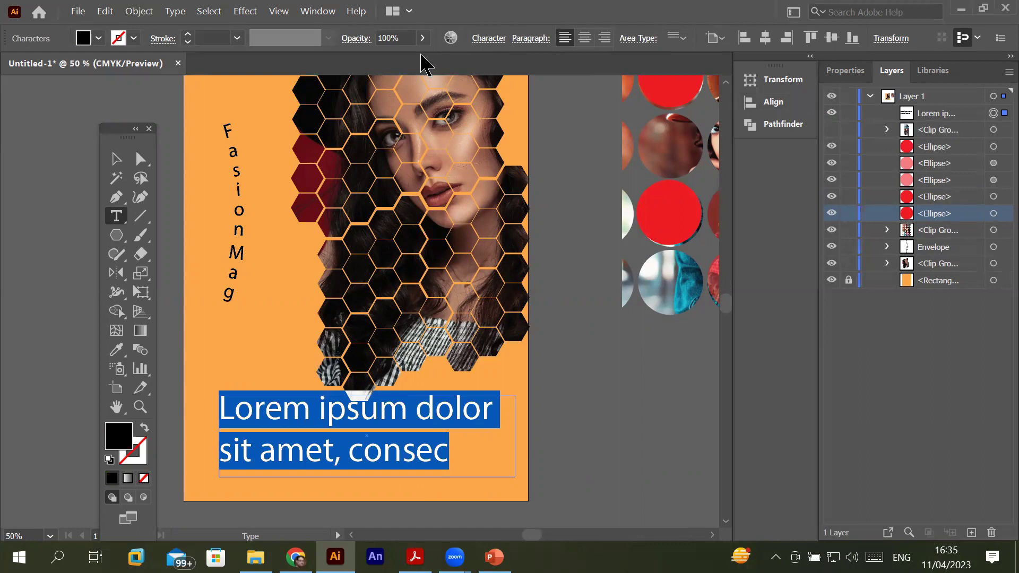
click(493, 38)
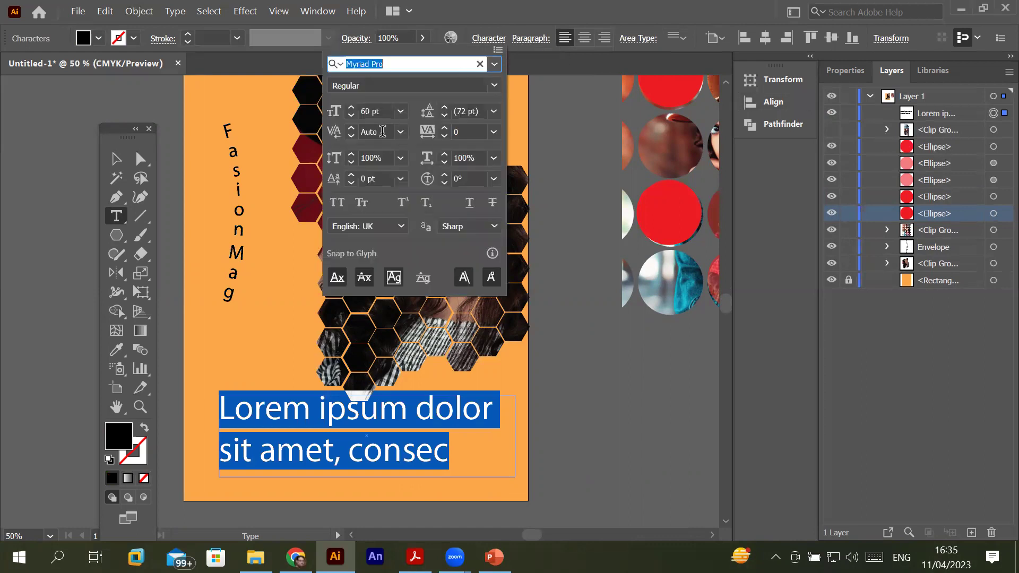
click(401, 112)
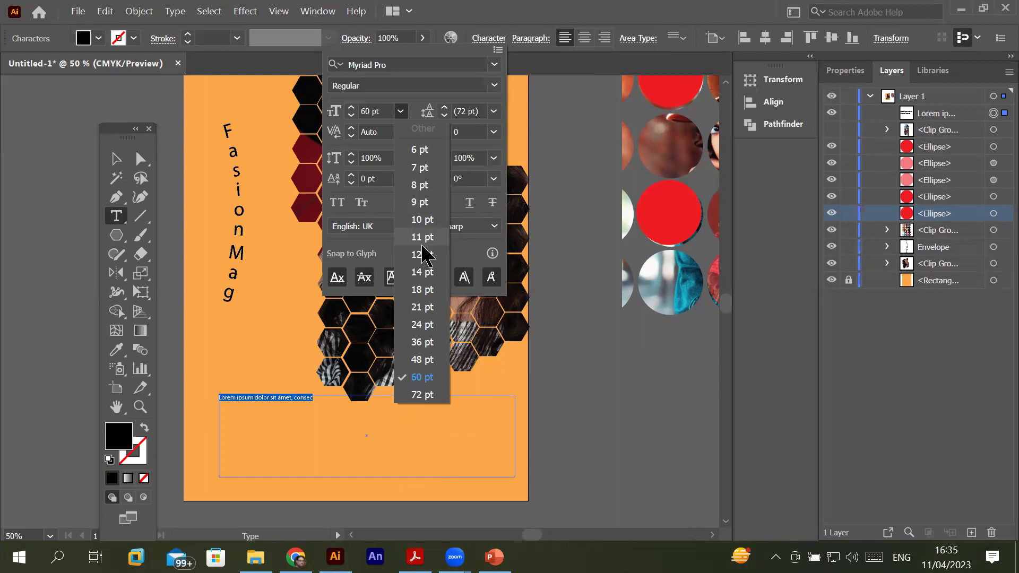
click(422, 272)
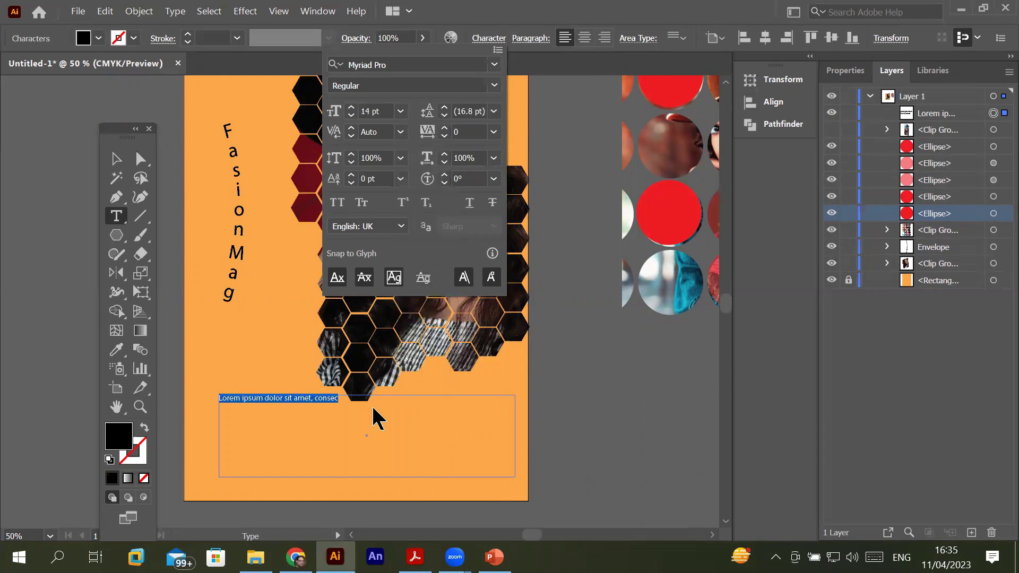
click(287, 404)
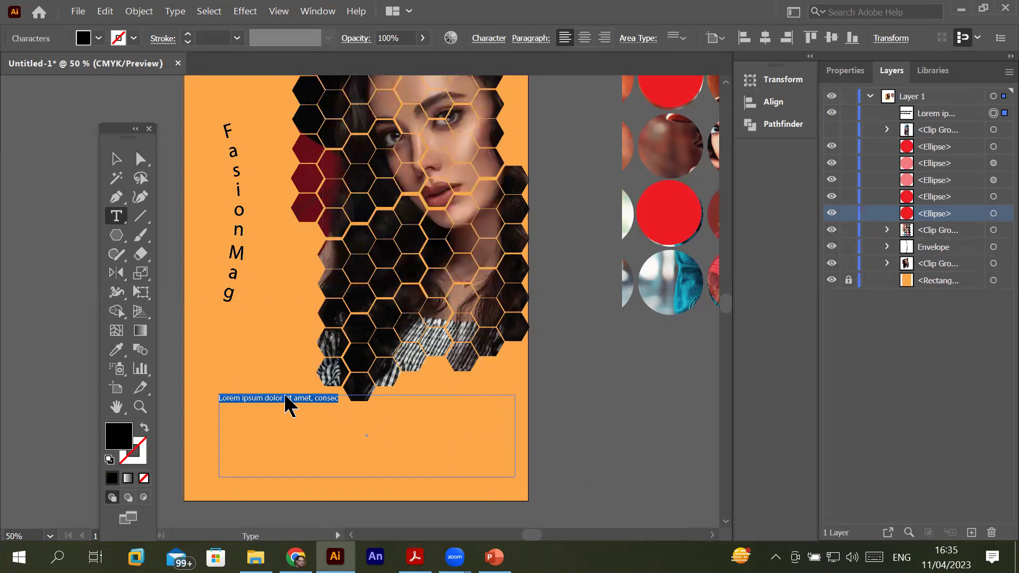
double_click(287, 398)
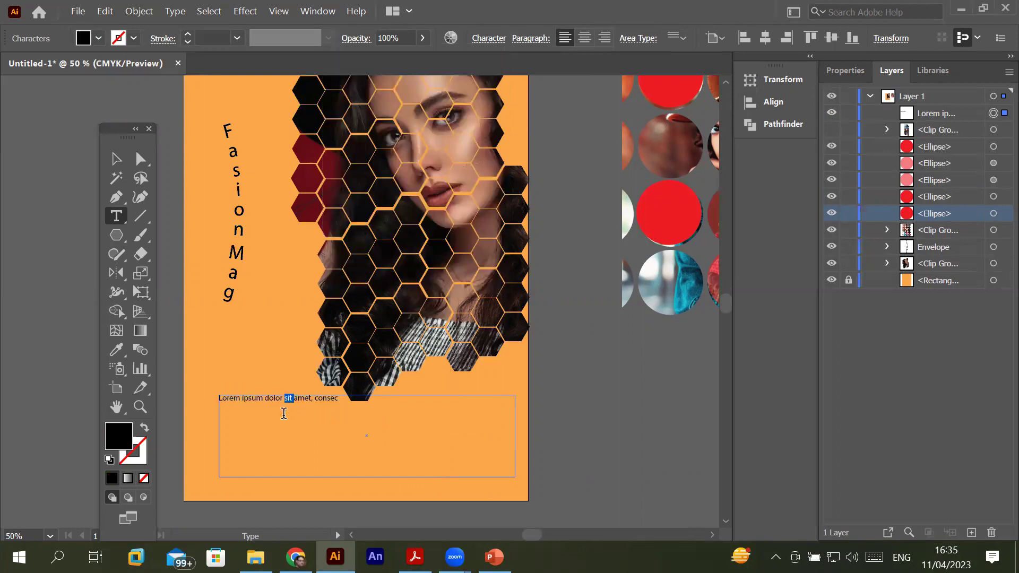
Delete the placeholder text box and switch to the Area Type Tool
click(116, 159)
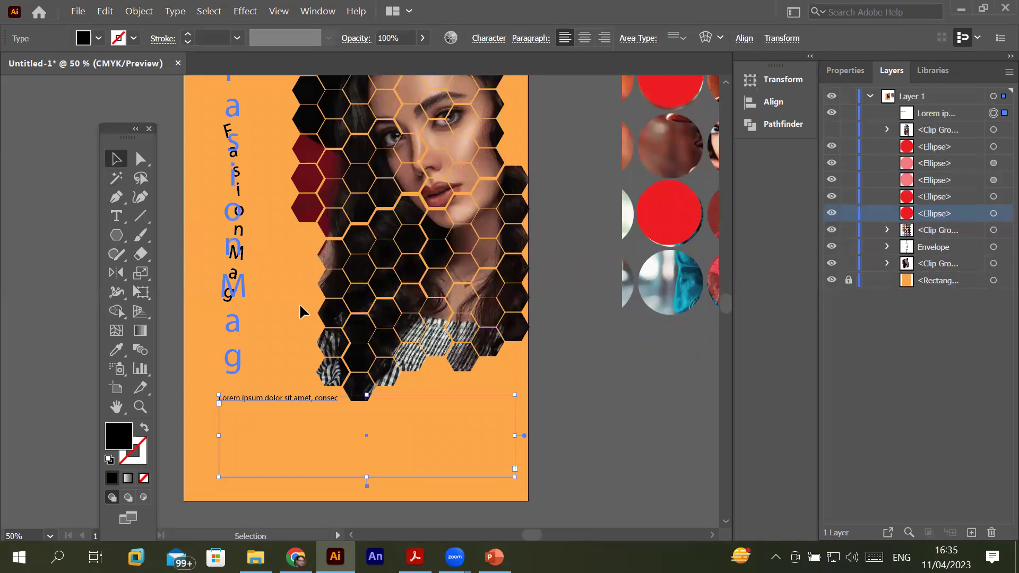
key(Delete)
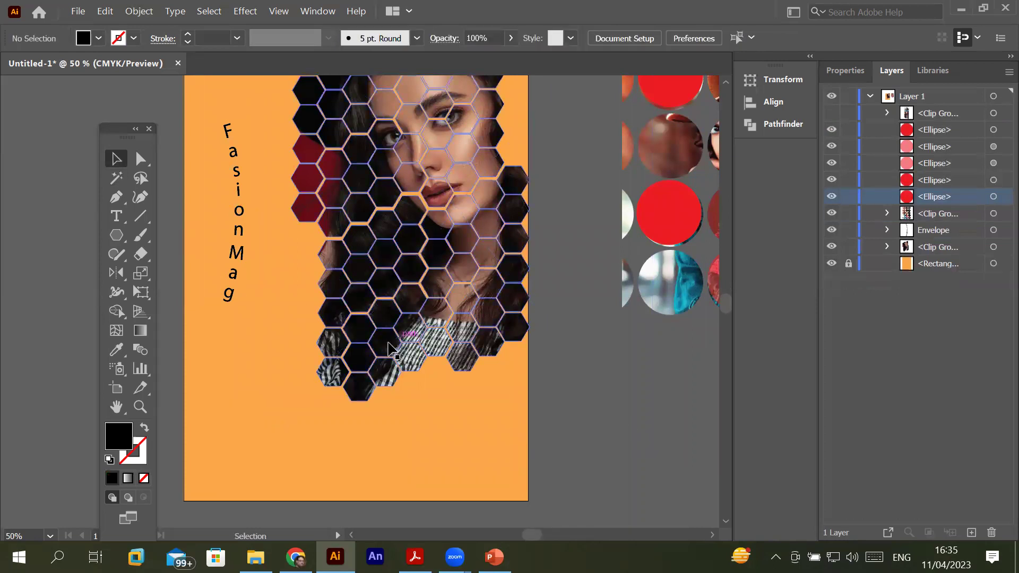
click(113, 217)
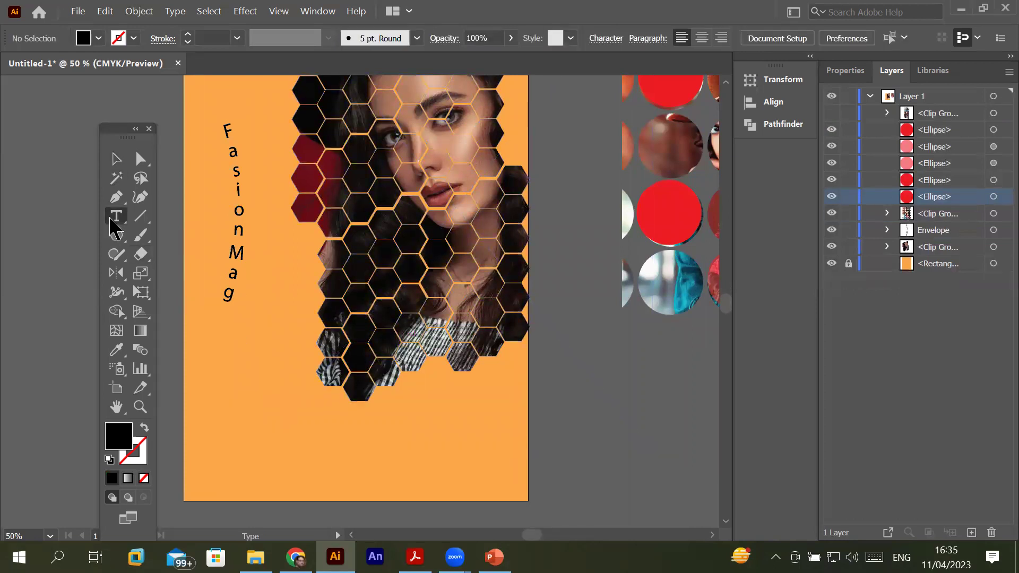
right_click(109, 219)
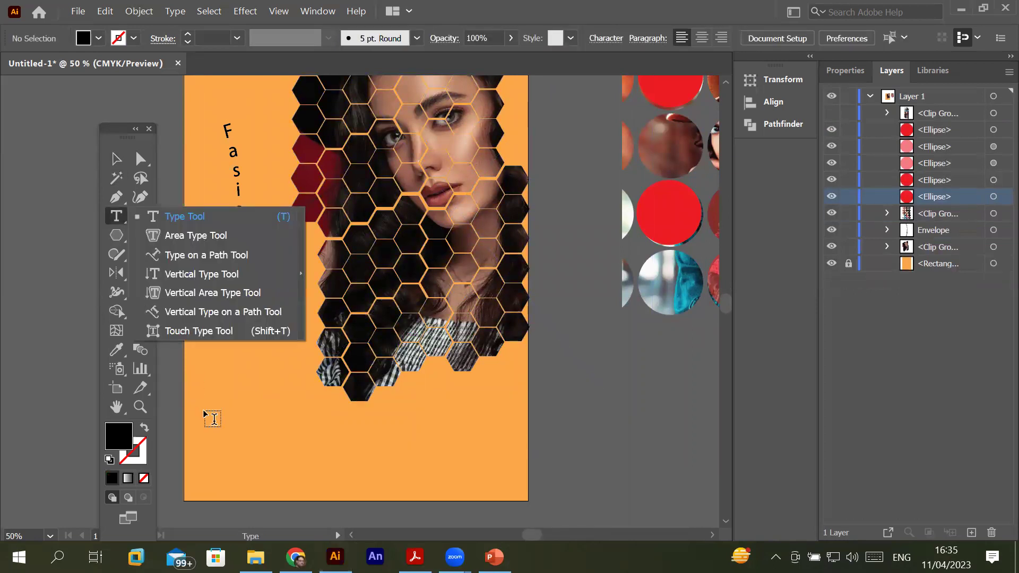
click(186, 216)
right_click(118, 222)
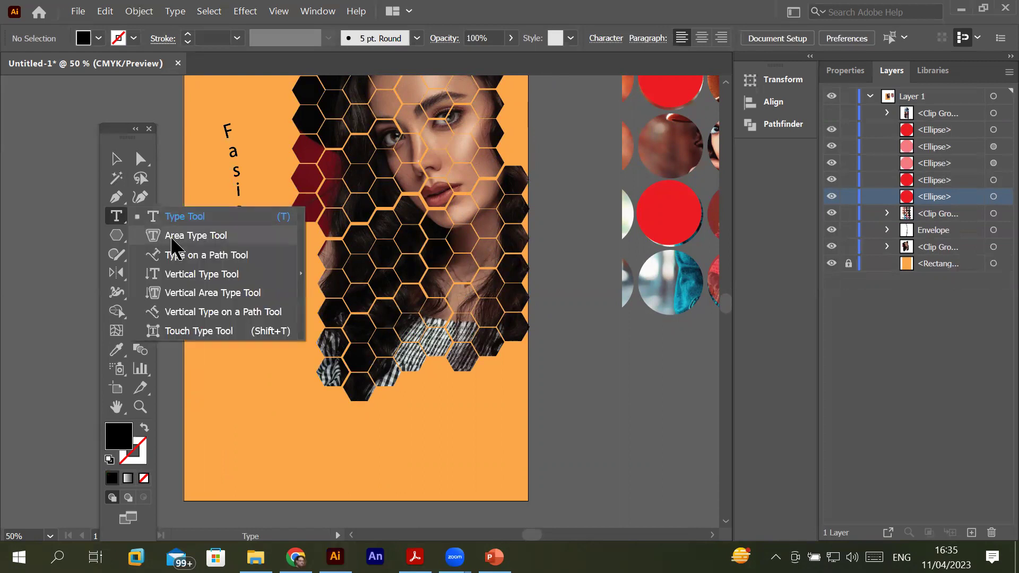
click(113, 218)
Draw a text area across the poster bottom and centre-align its paragraph
drag(216, 399, 494, 486)
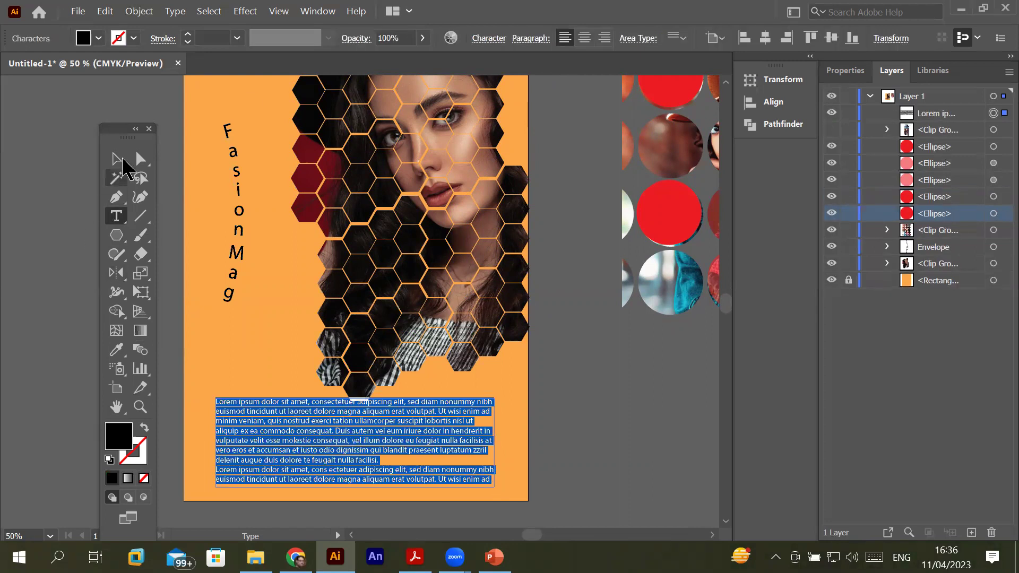
click(584, 46)
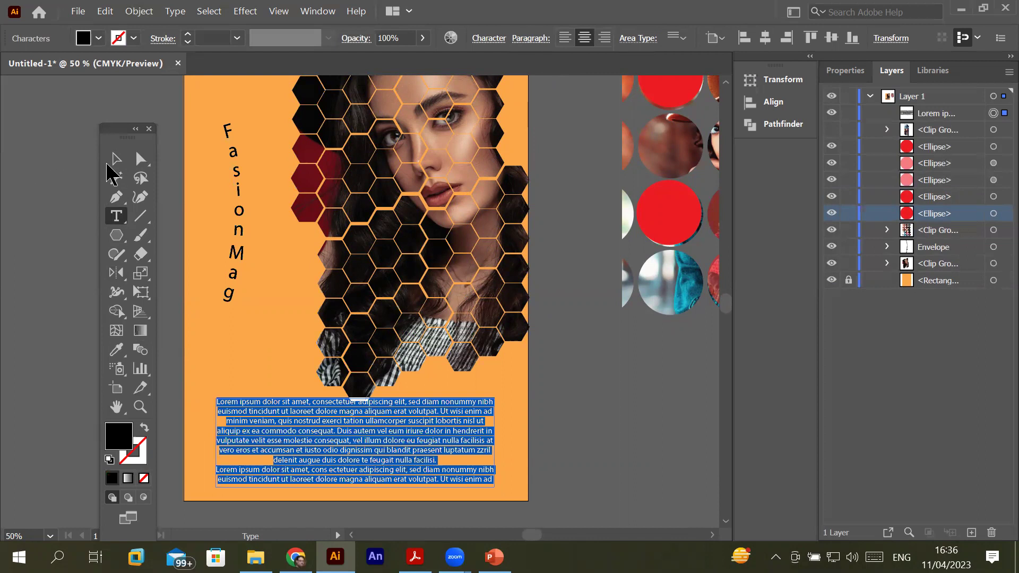
click(115, 159)
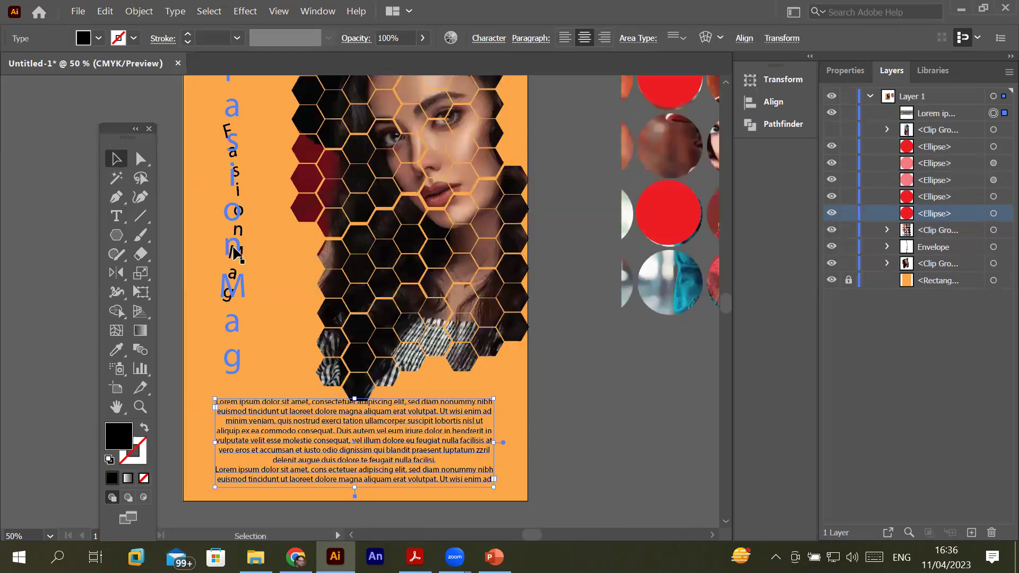
alt+scroll(234, 254, down, 2)
Try moving a red circle onto the poster, then undo the move
alt+scroll(234, 254, up, 1)
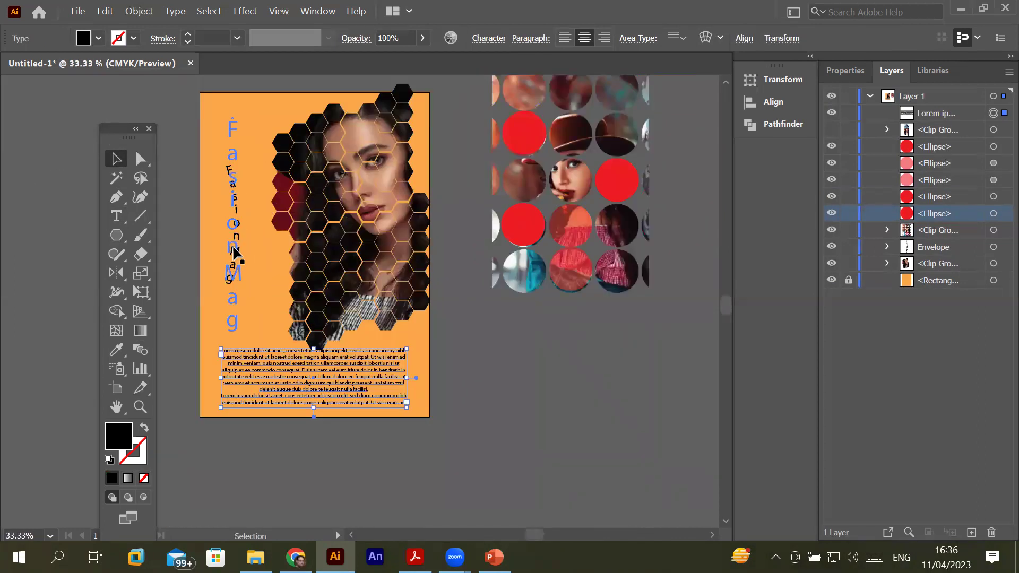
alt+scroll(234, 254, up, 1)
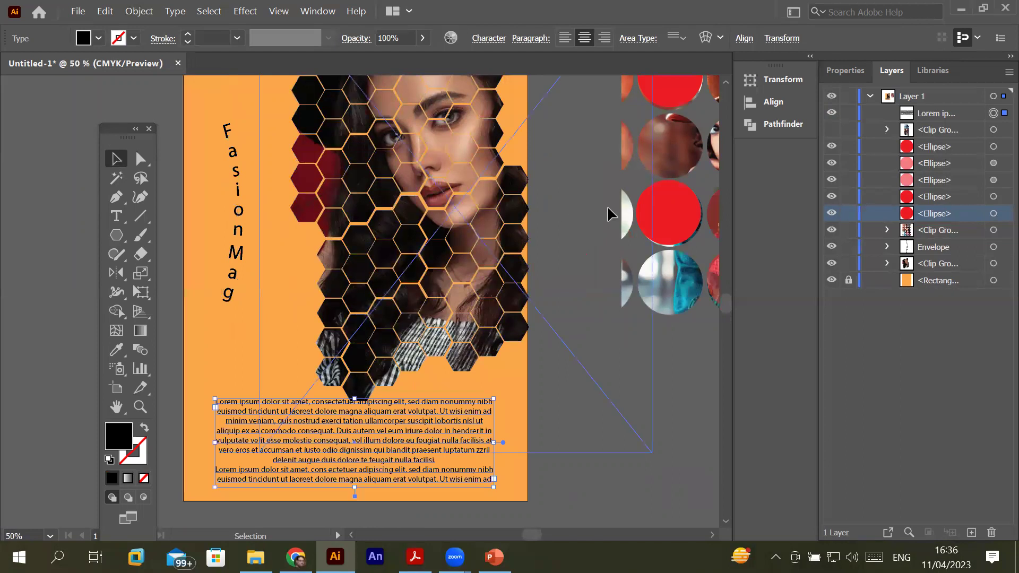
drag(653, 220, 483, 240)
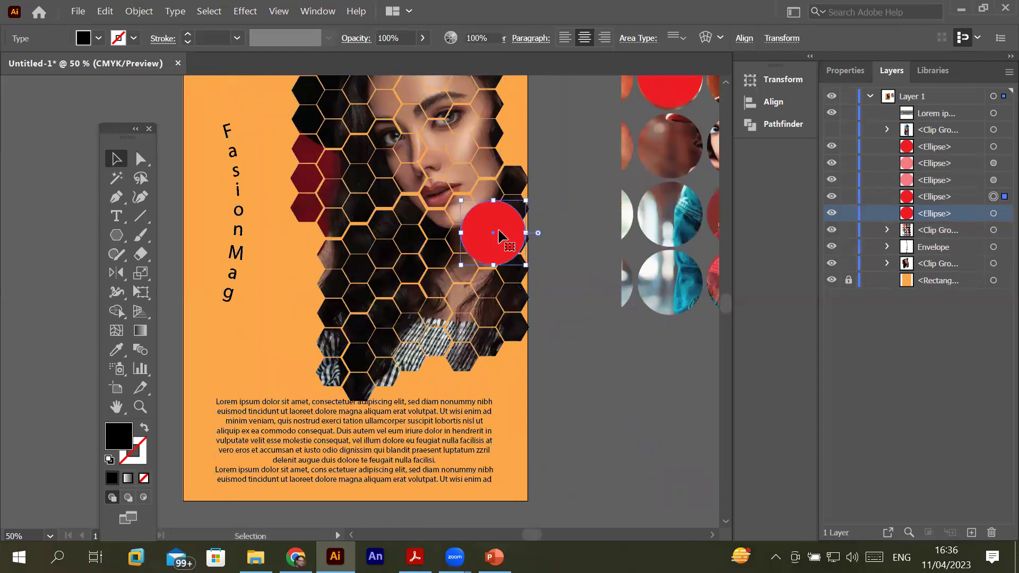
key(ctrl+z)
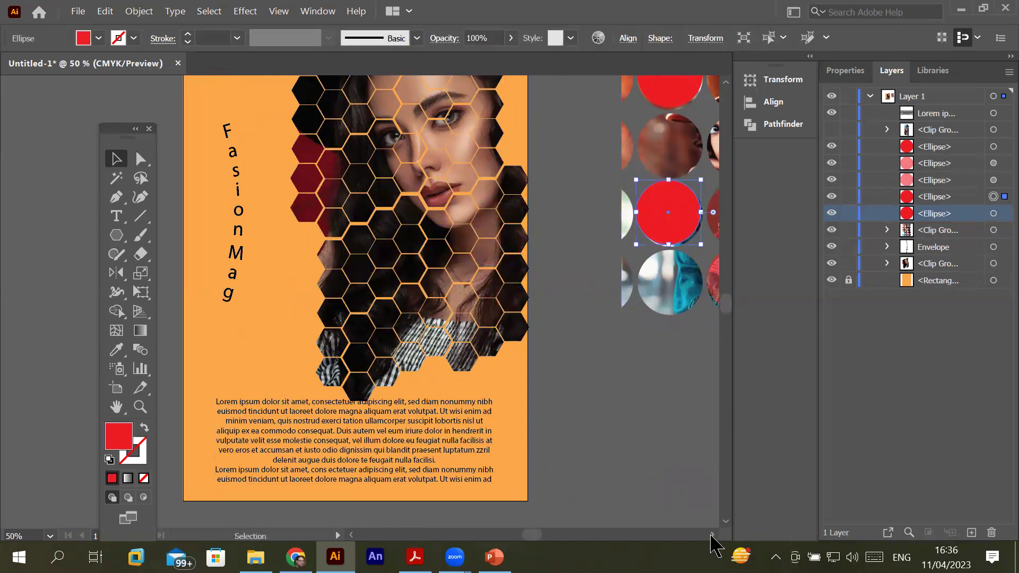
Pan to the circle grid and select all its circles with Ctrl+A
click(712, 535)
click(712, 535)
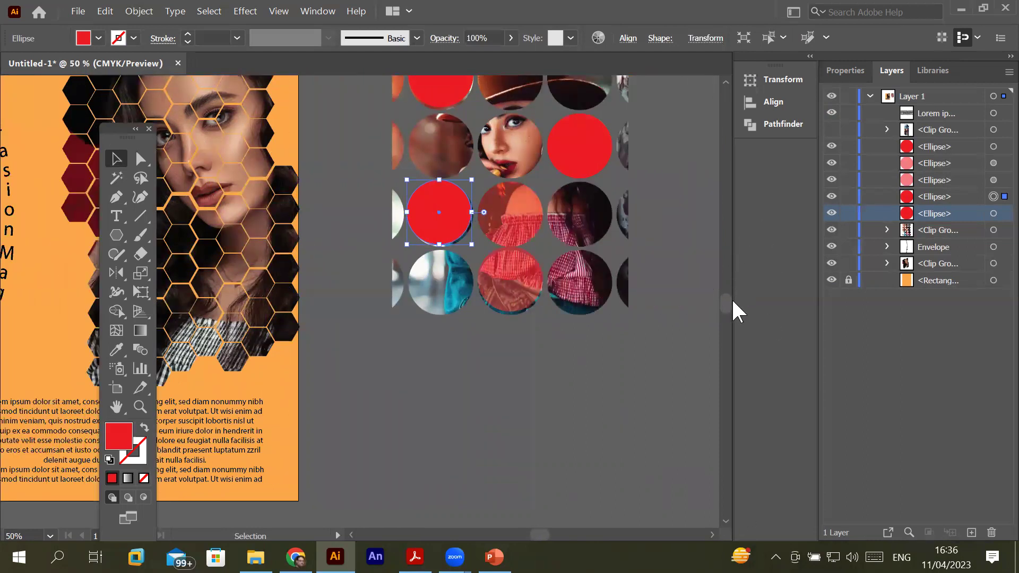
drag(725, 305, 727, 295)
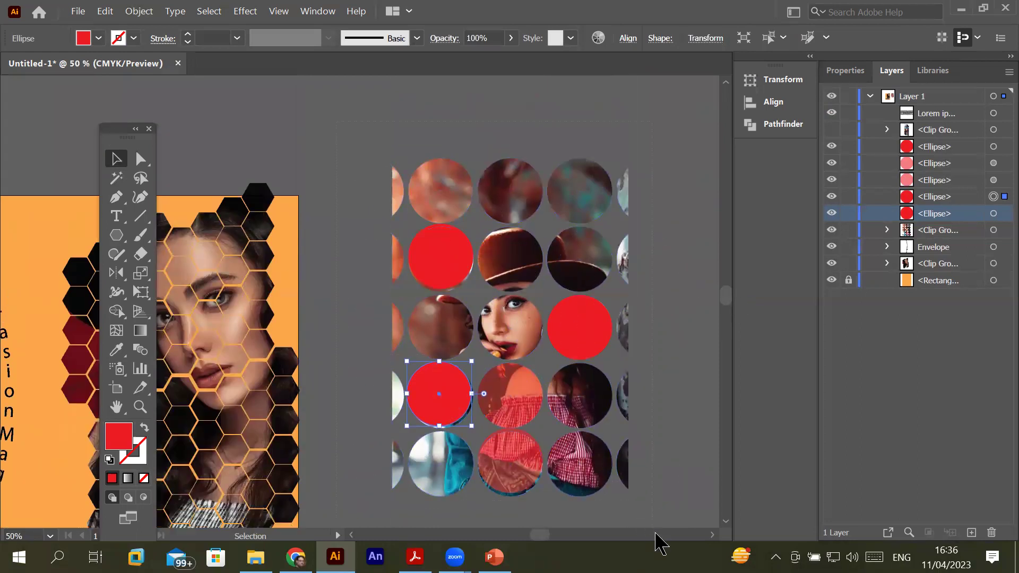
scroll(674, 494, down, 3)
key(ctrl+a)
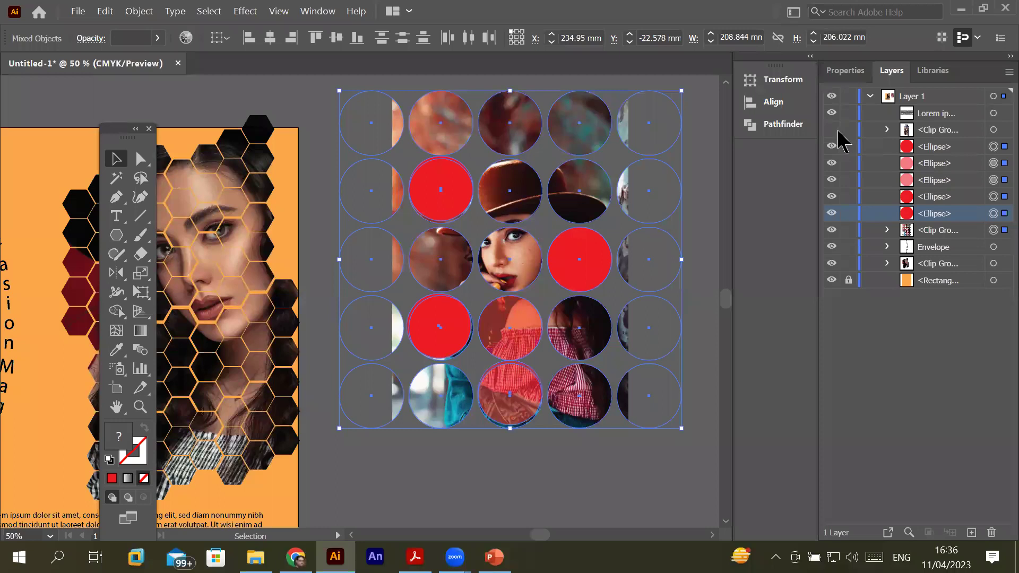
Select the red circles and photo circles group together and group them
click(932, 132)
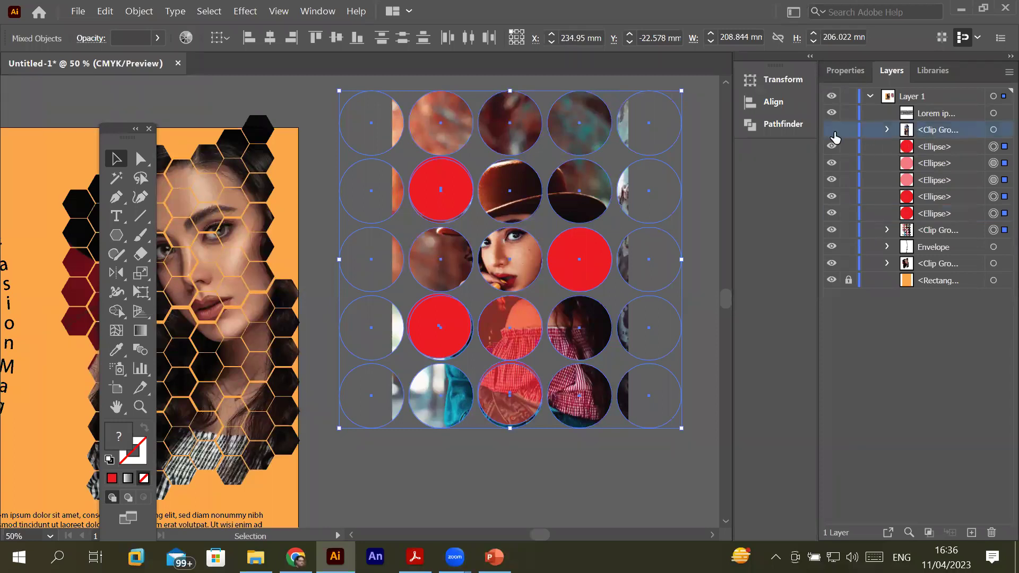
click(831, 132)
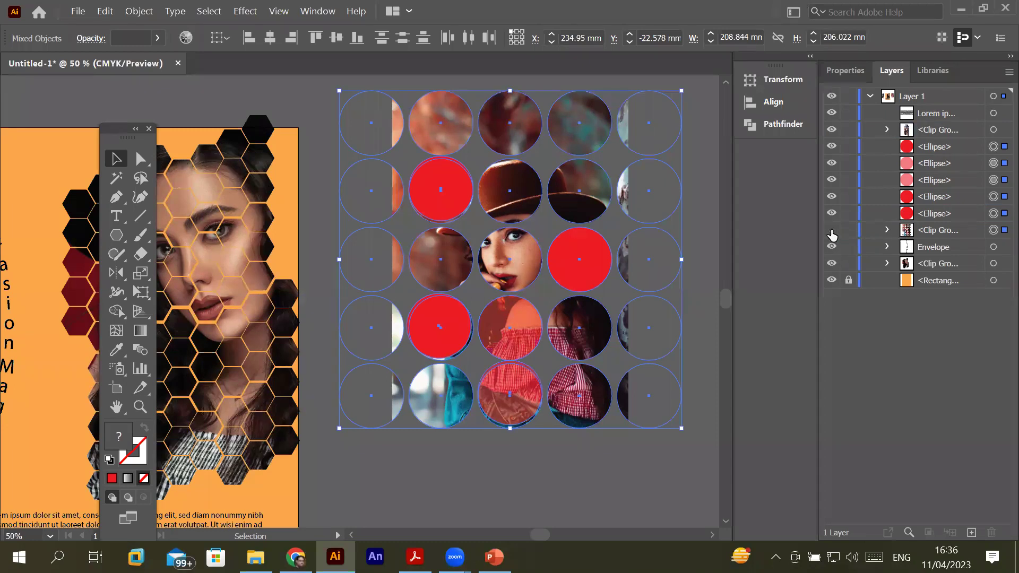
click(832, 231)
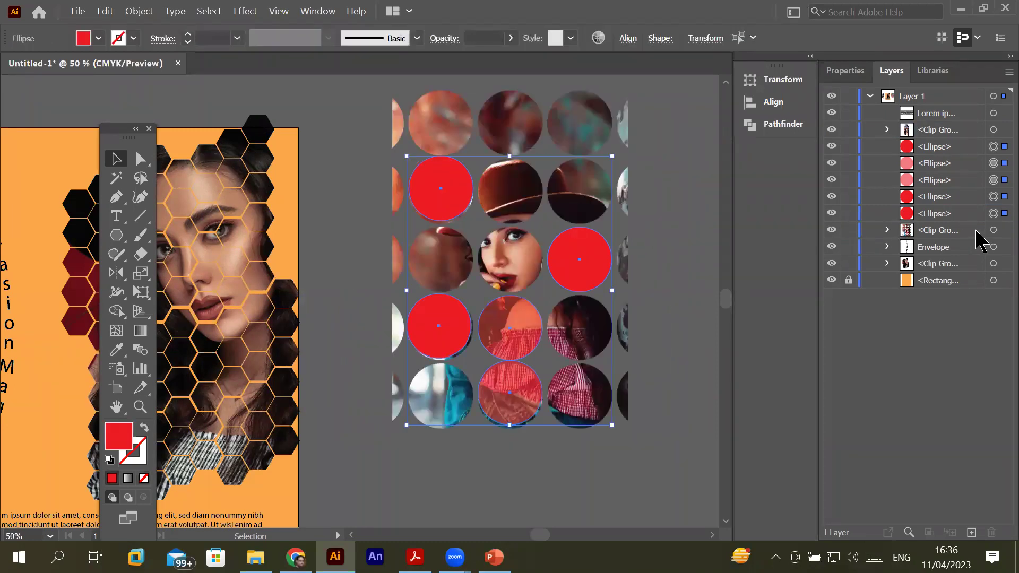
shift+click(994, 230)
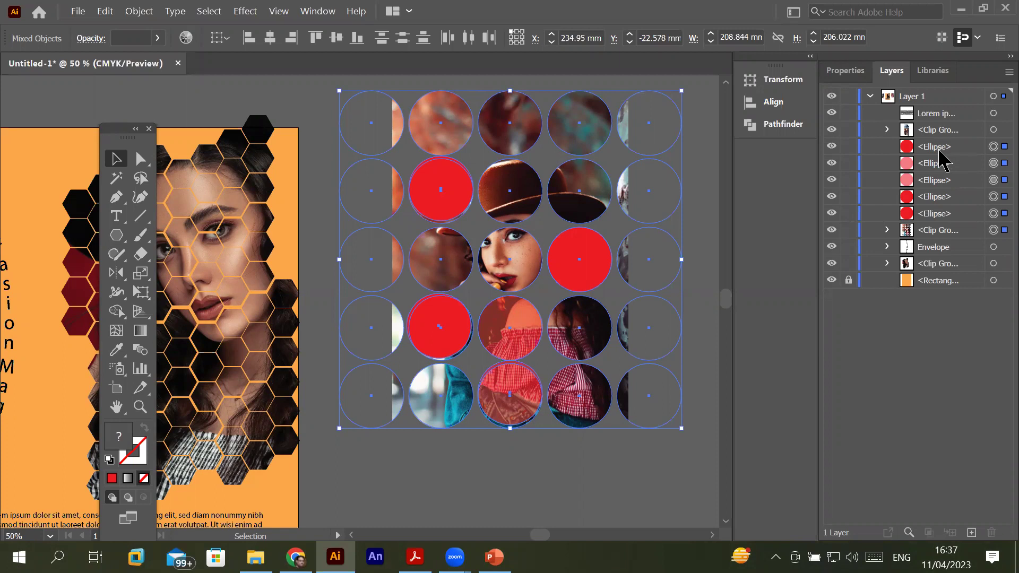
key(ctrl+g)
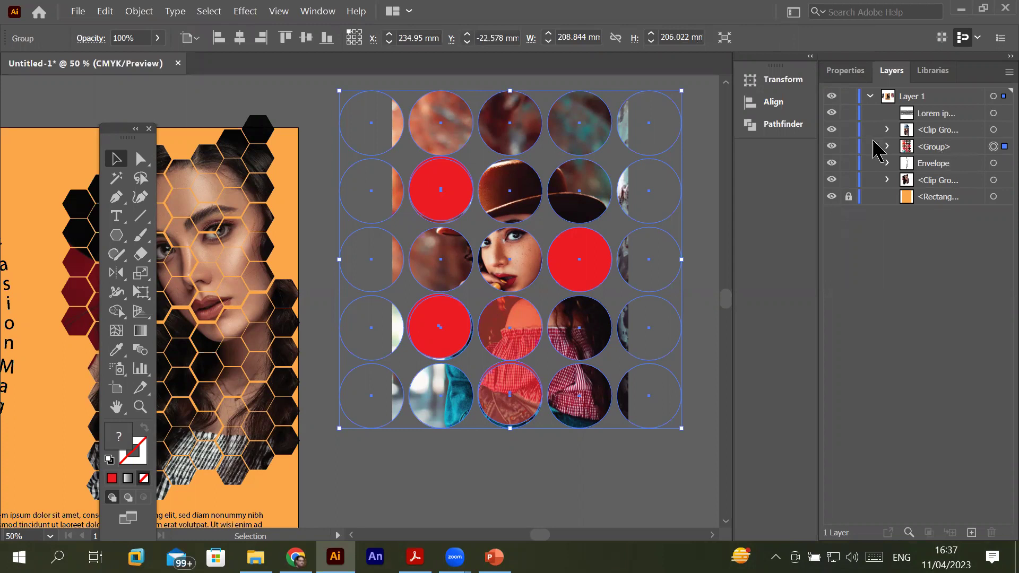
Rename the new group '2nd Model' in the Layers panel
click(887, 146)
click(887, 146)
click(887, 146)
double_click(947, 148)
text(2nd Model)
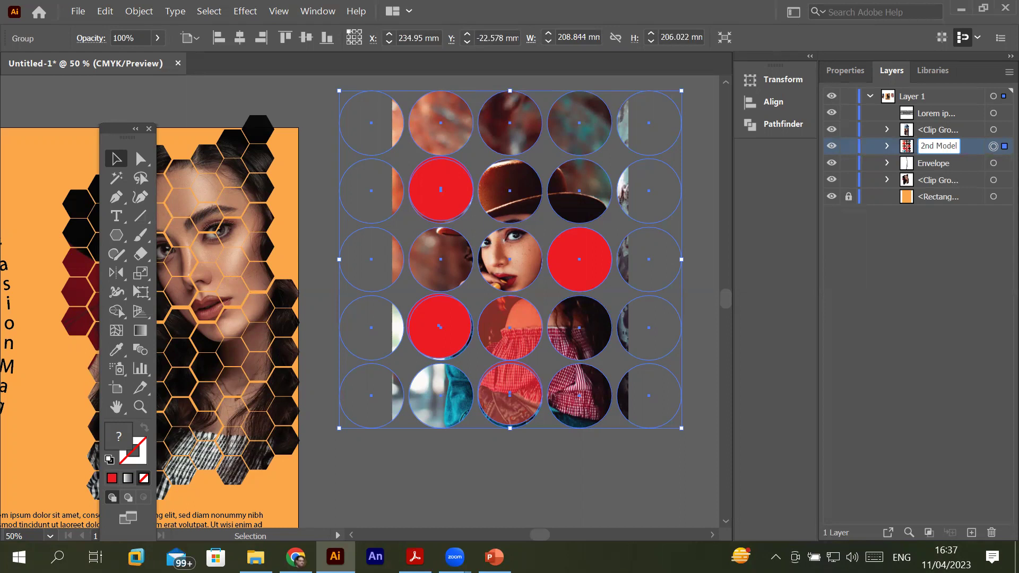
key(Return)
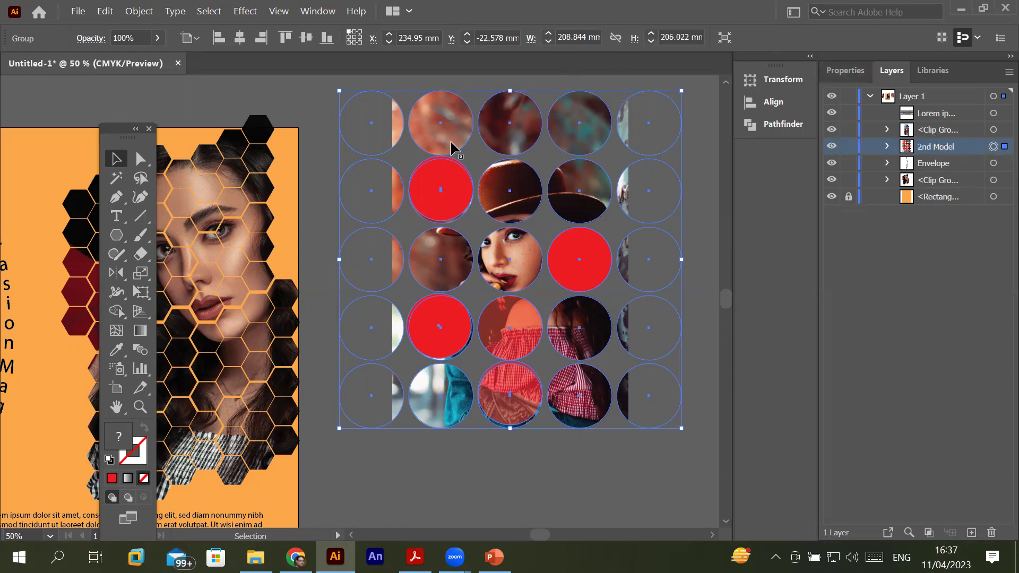
Move the Tools panel aside and hide the hexagon portrait Clip Group
mouse_move(116, 130)
mouse_down()
mouse_move(29, 140)
mouse_move(36, 158)
mouse_up()
click(183, 218)
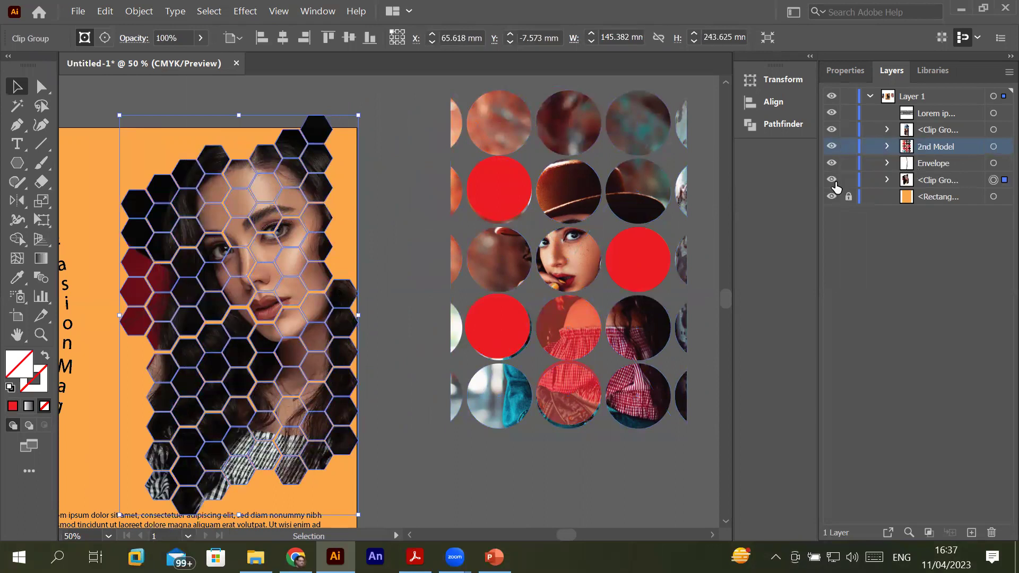
click(833, 181)
click(832, 182)
click(832, 182)
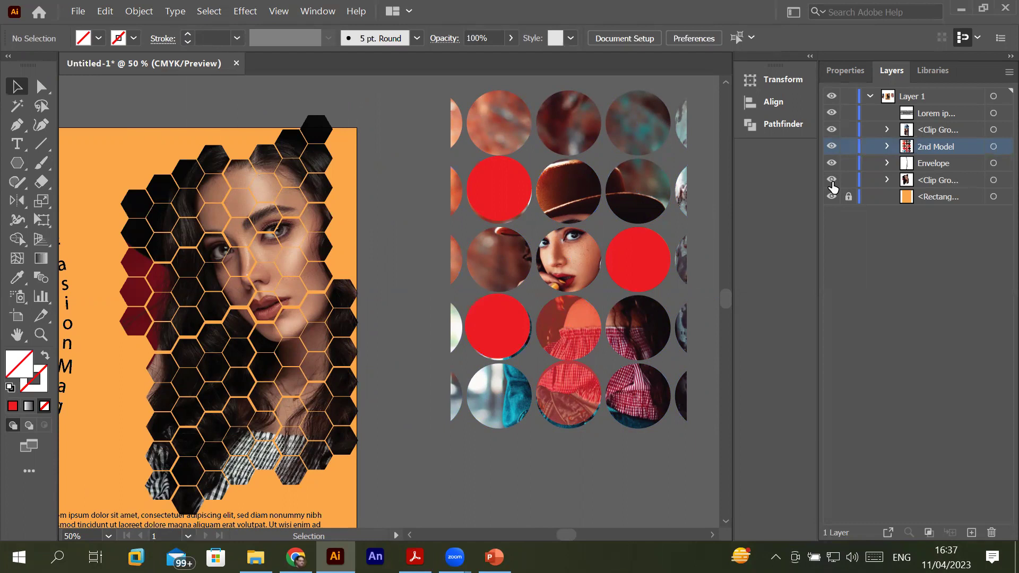
click(832, 181)
Place the circle collage on the orange poster and set the triangle model image beside it
drag(637, 179, 303, 246)
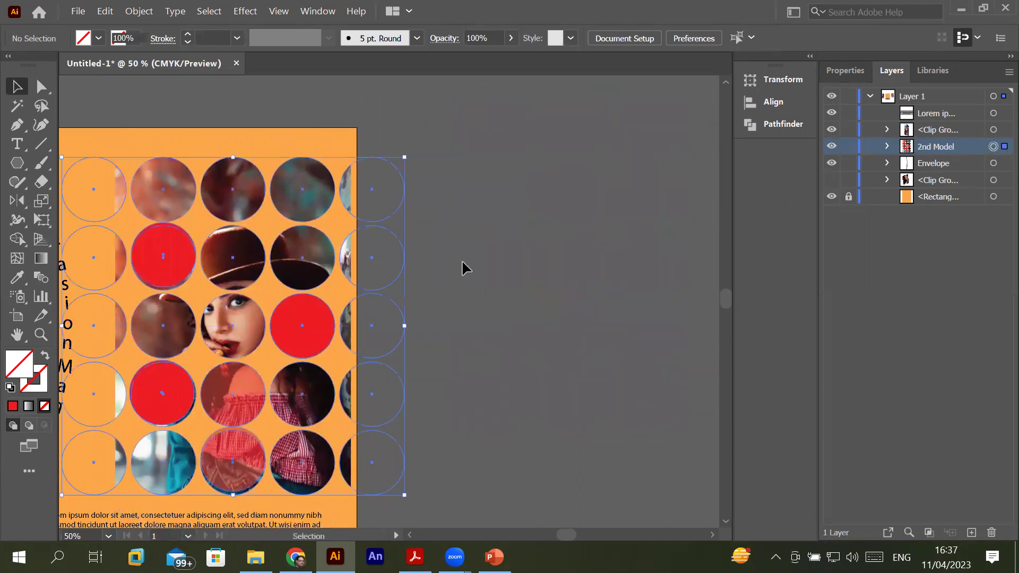
key(ctrl+minus)
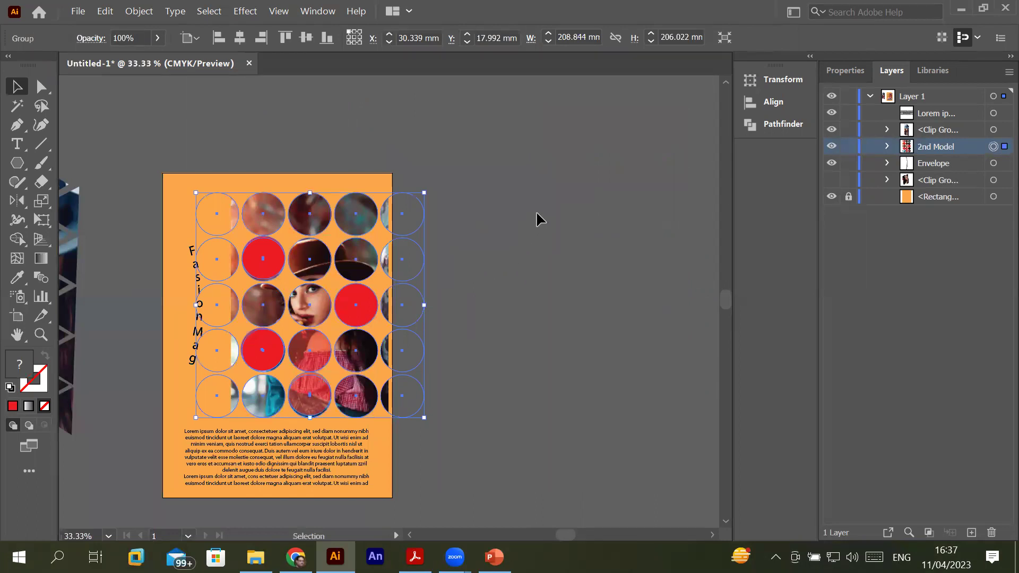
click(537, 218)
drag(297, 298, 280, 301)
click(576, 263)
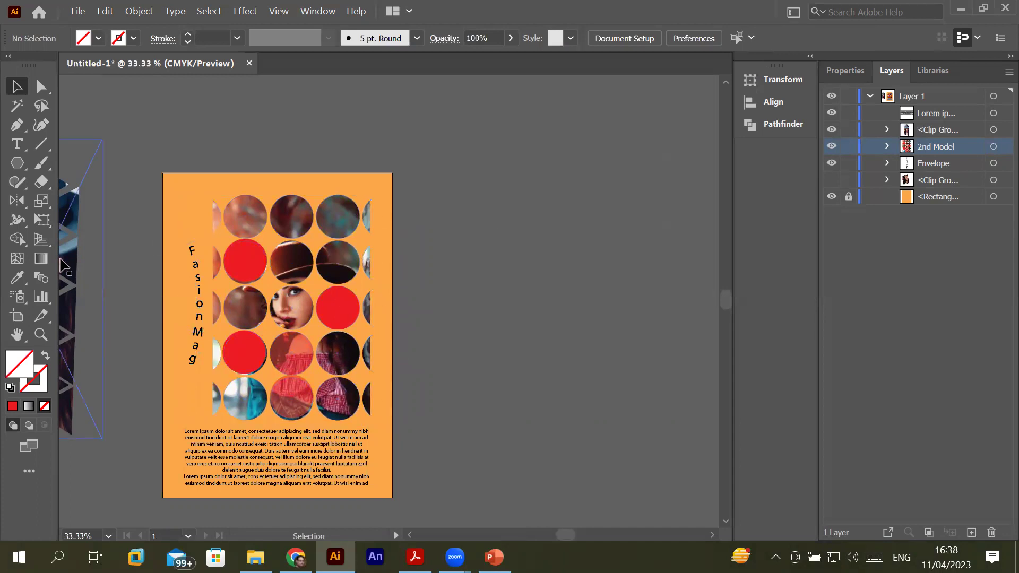
drag(69, 269, 573, 212)
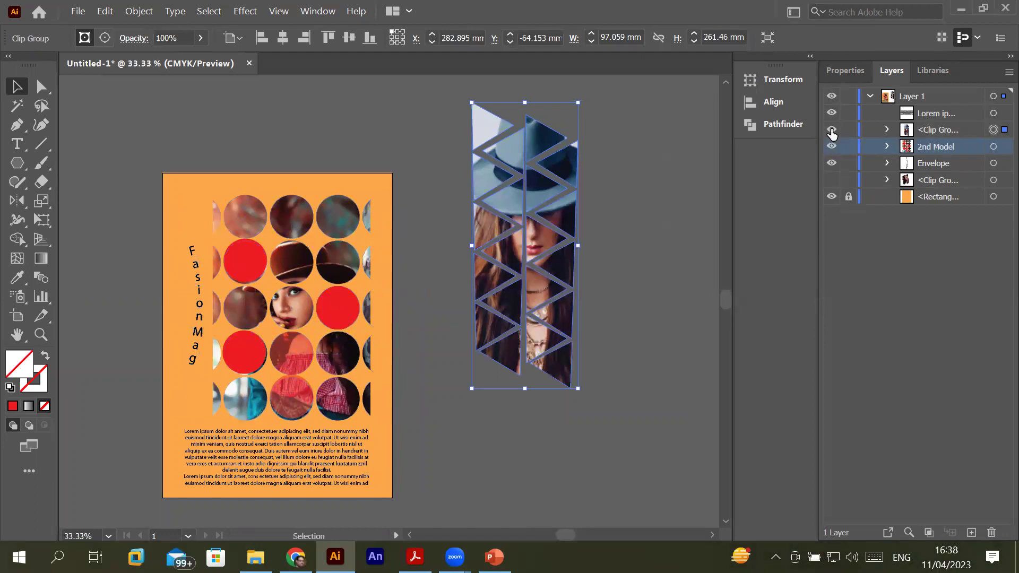
Show the triangle model image, hide the circle collage, and select the triangle group
click(831, 130)
click(832, 131)
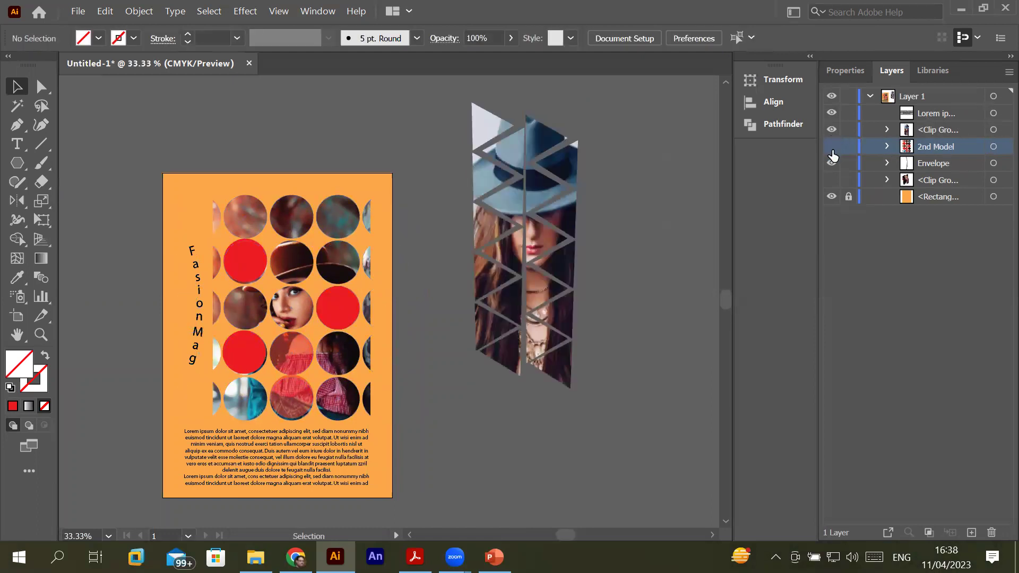
click(832, 148)
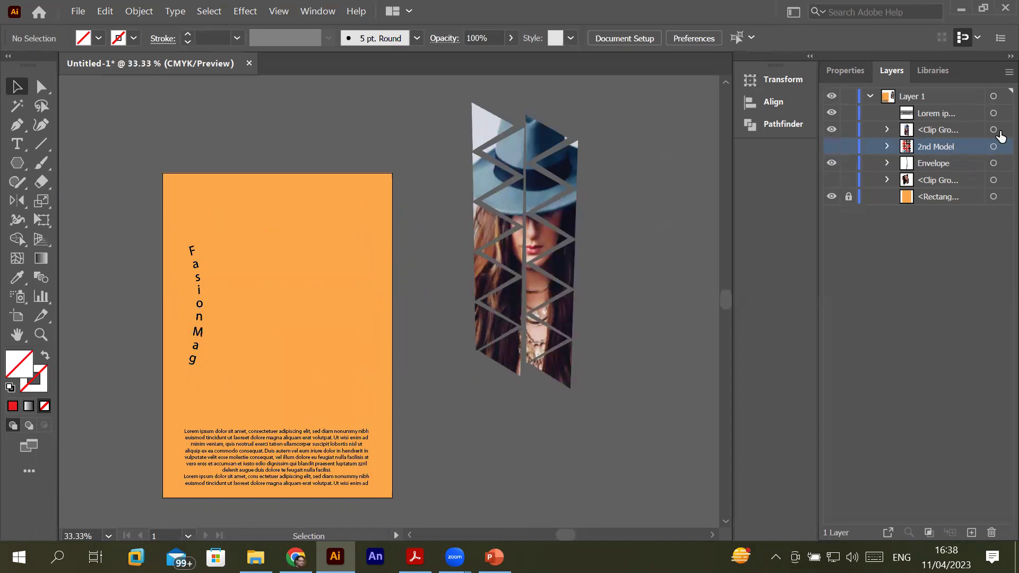
click(993, 130)
Move the triangle image onto the poster, resize and tilt it, then hide it again
drag(550, 216, 343, 258)
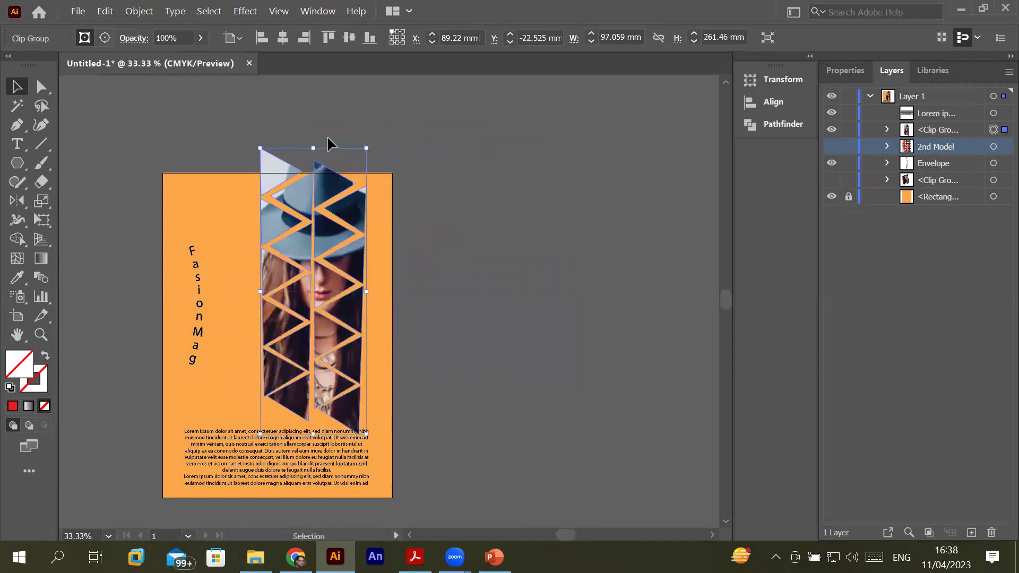
mouse_move(316, 150)
mouse_down()
mouse_move(392, 190)
mouse_move(383, 162)
mouse_up()
drag(315, 151, 309, 185)
drag(309, 260, 307, 252)
click(450, 266)
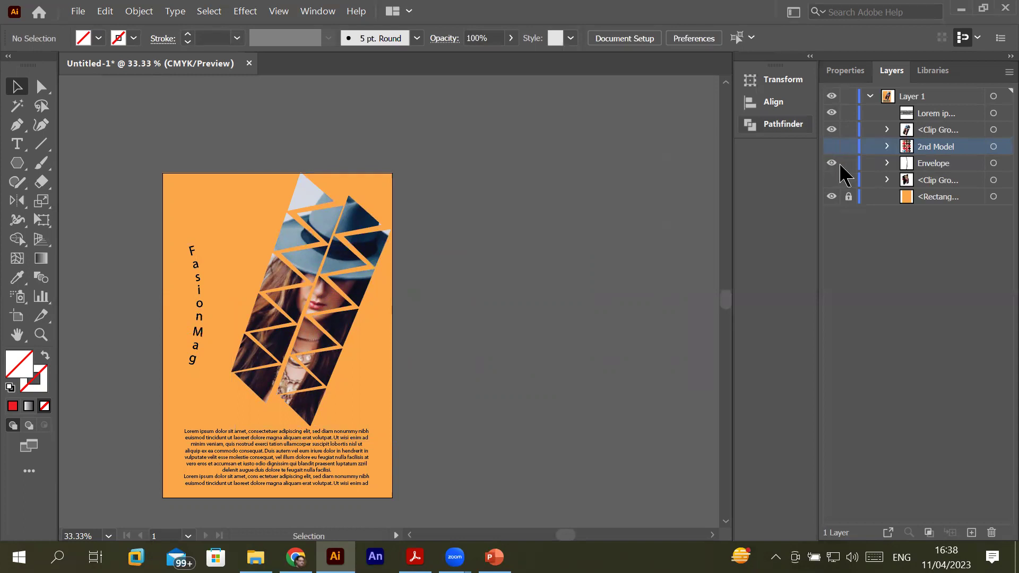
click(832, 131)
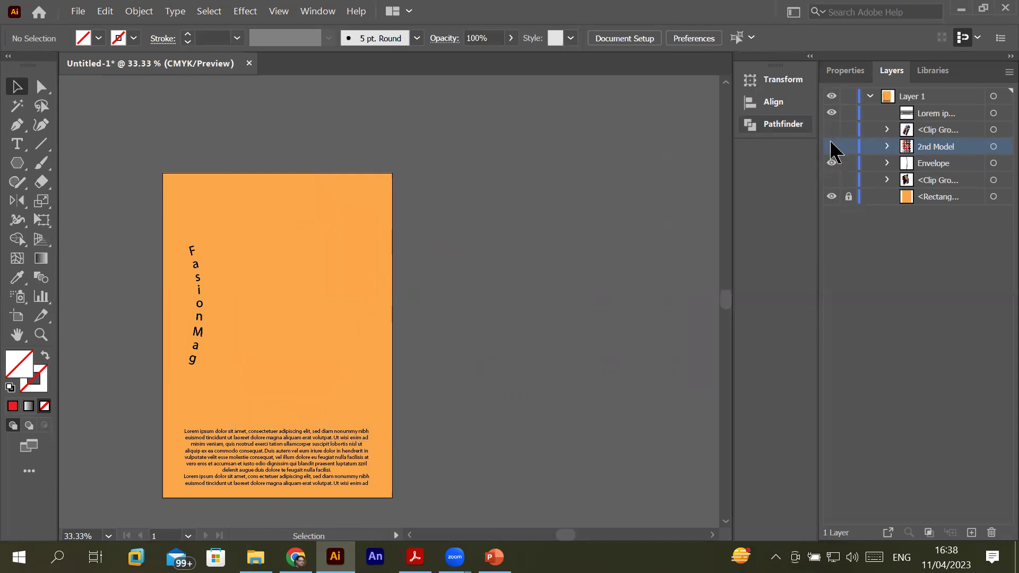
click(831, 147)
Hide the 2nd Model circle collage and show the hexagon-masked portrait Clip Group
click(832, 147)
click(831, 180)
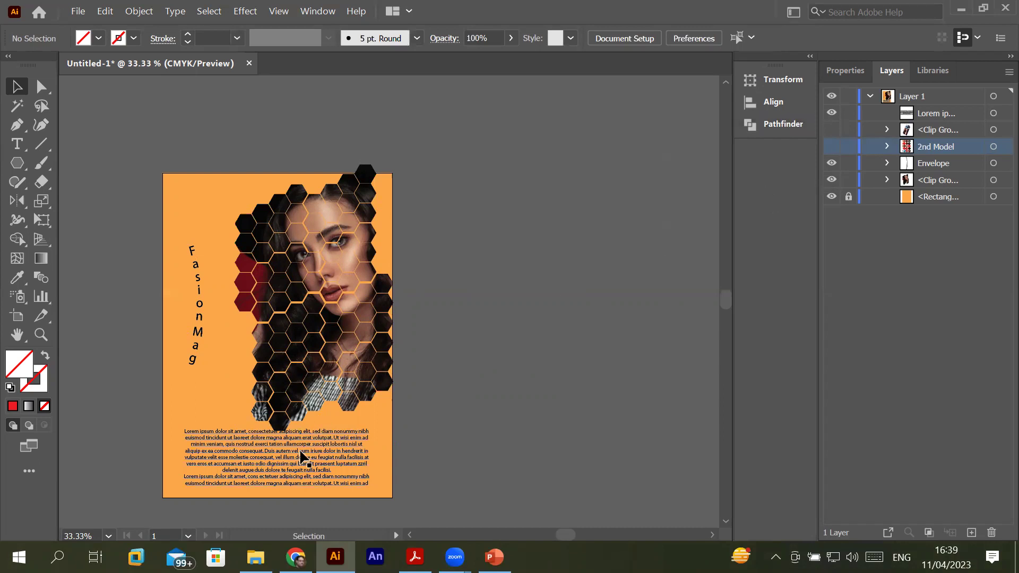
click(301, 456)
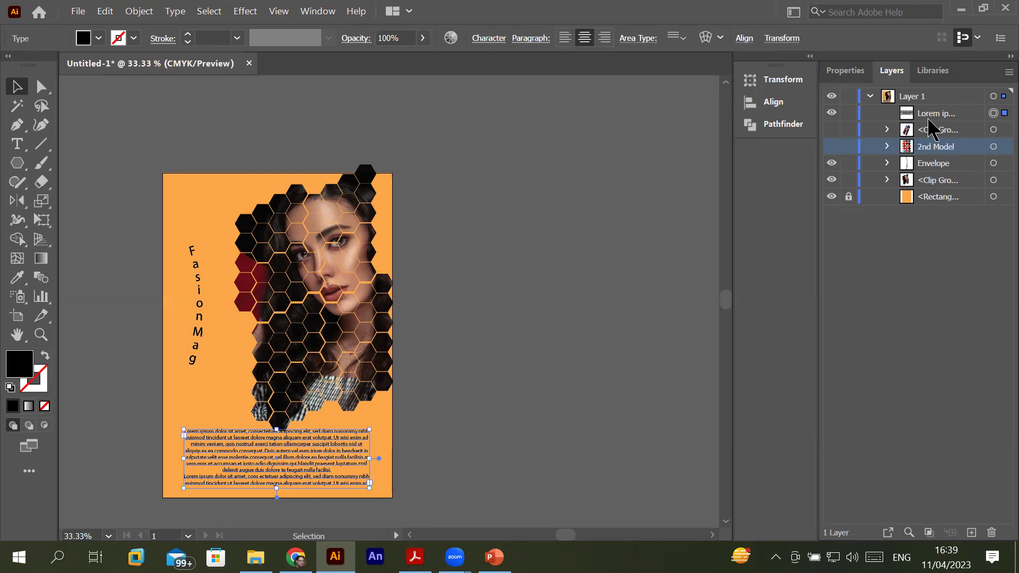
Enlarge the vertical Fasion Mag title, shift it down and right, then bring up Acrobat's PDF
click(202, 287)
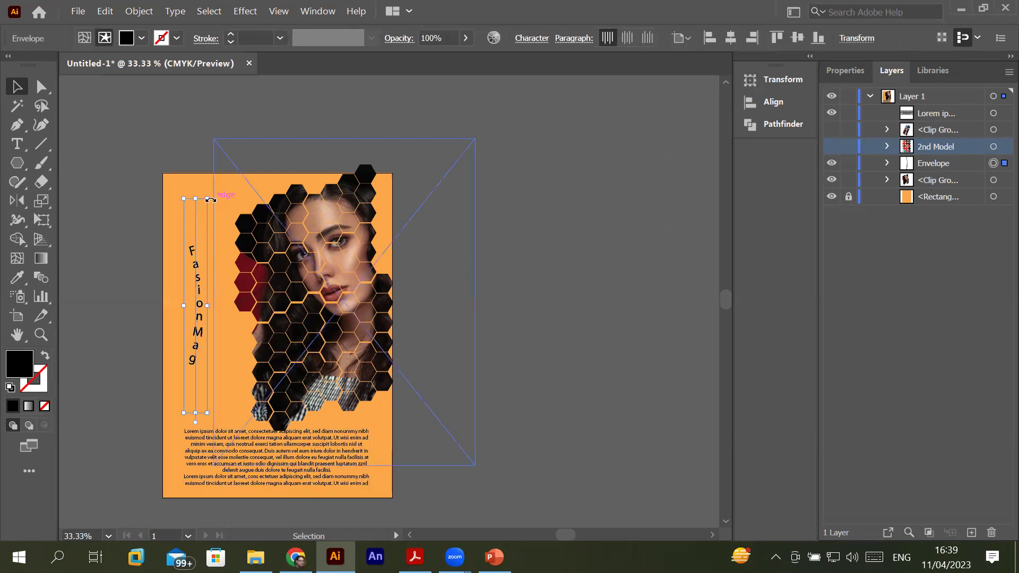
drag(210, 200, 340, 142)
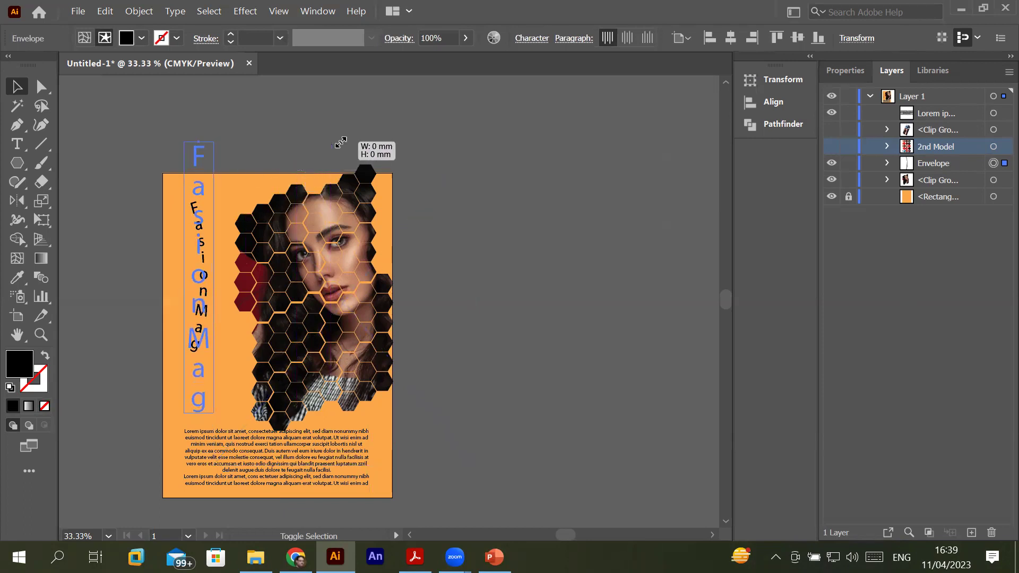
click(510, 276)
drag(200, 295, 209, 319)
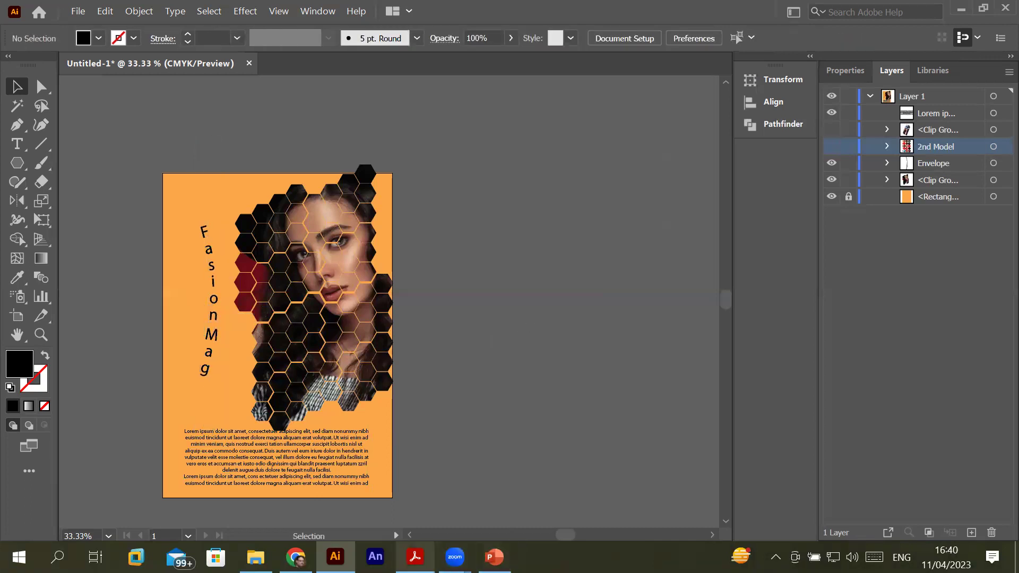
click(416, 557)
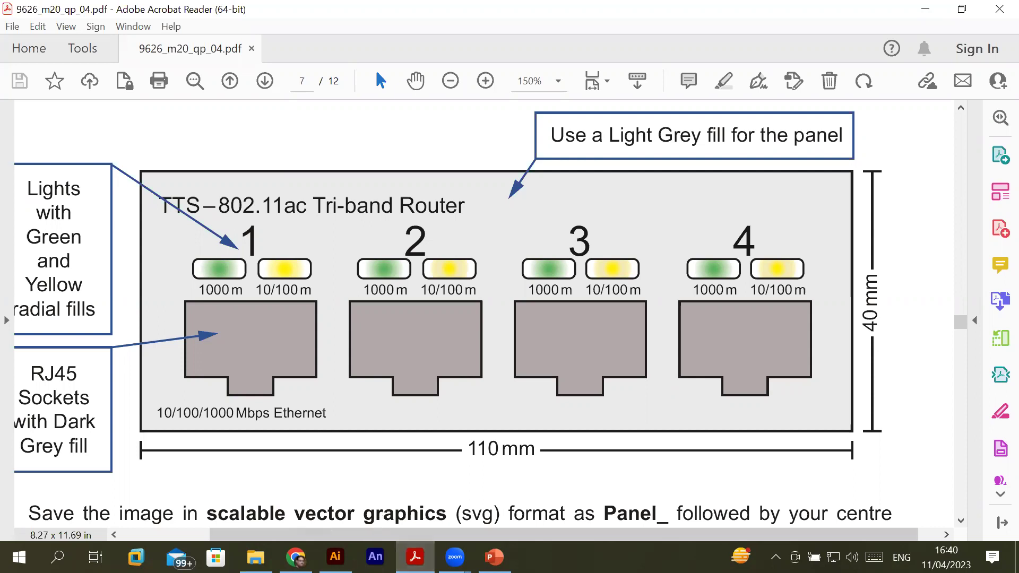
mouse_move(335, 556)
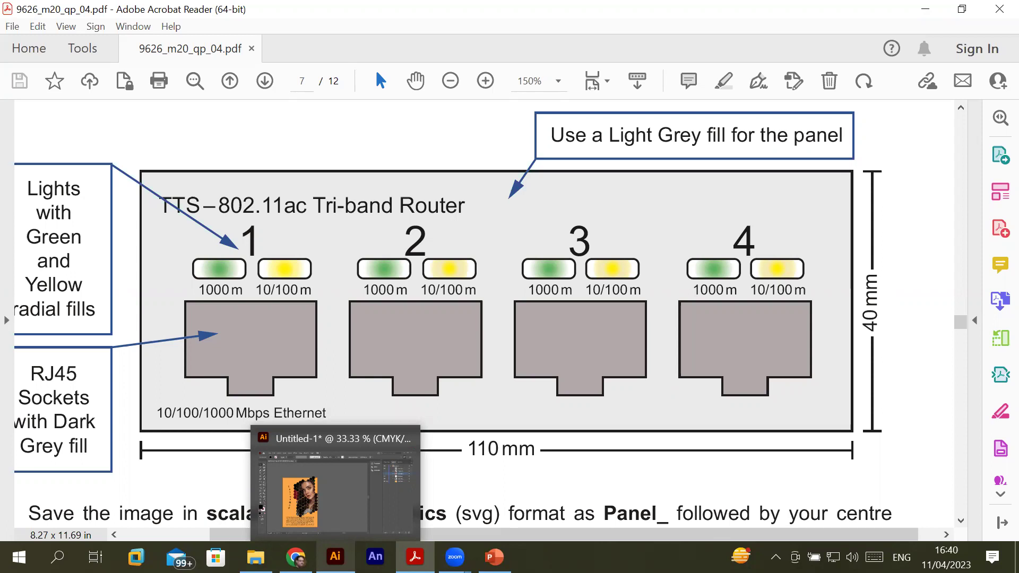
Advance the PowerPoint lecture to the Draw Inside slide 57, then return to Illustrator
mouse_move(494, 556)
click(580, 504)
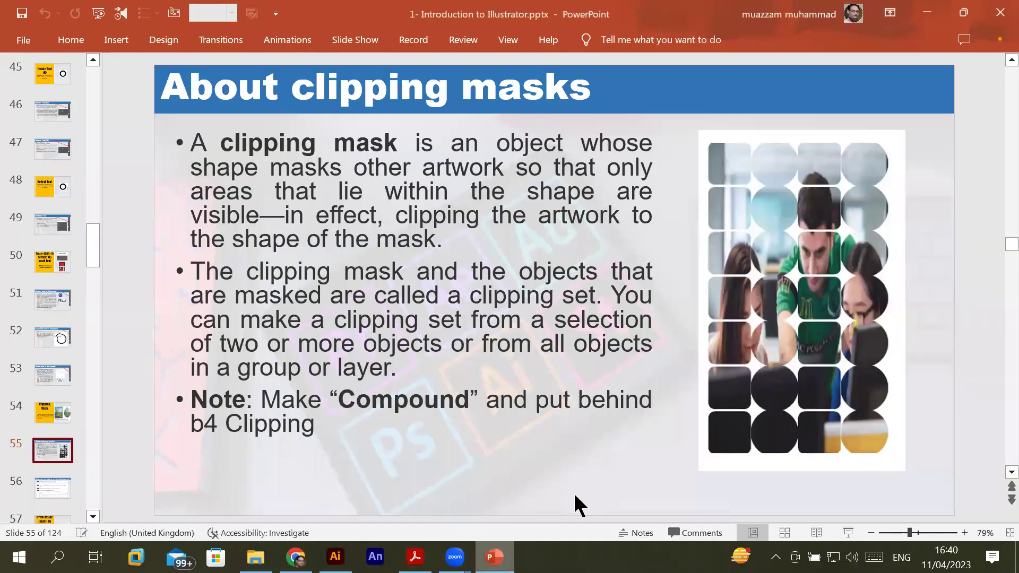
click(997, 472)
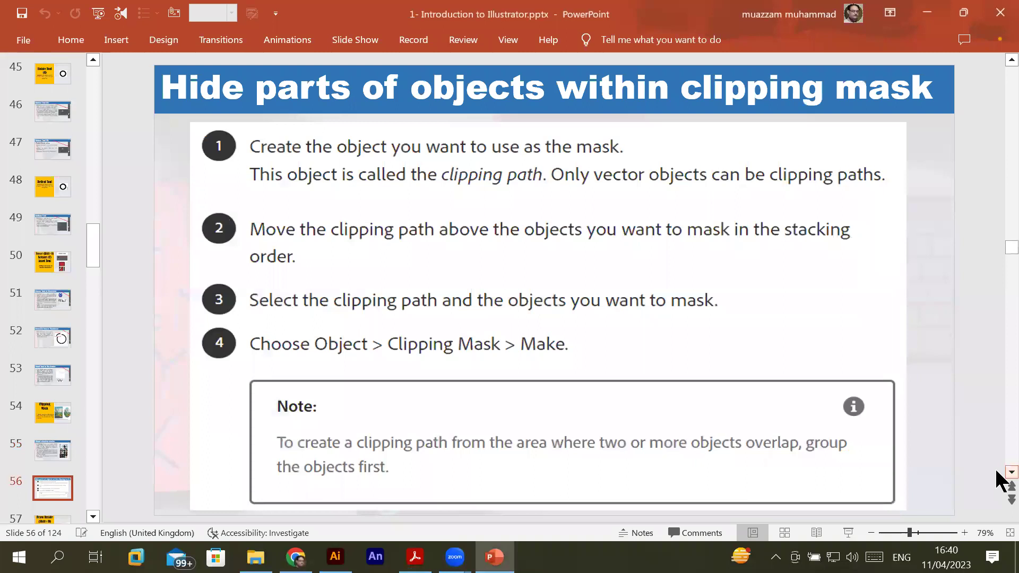
click(998, 472)
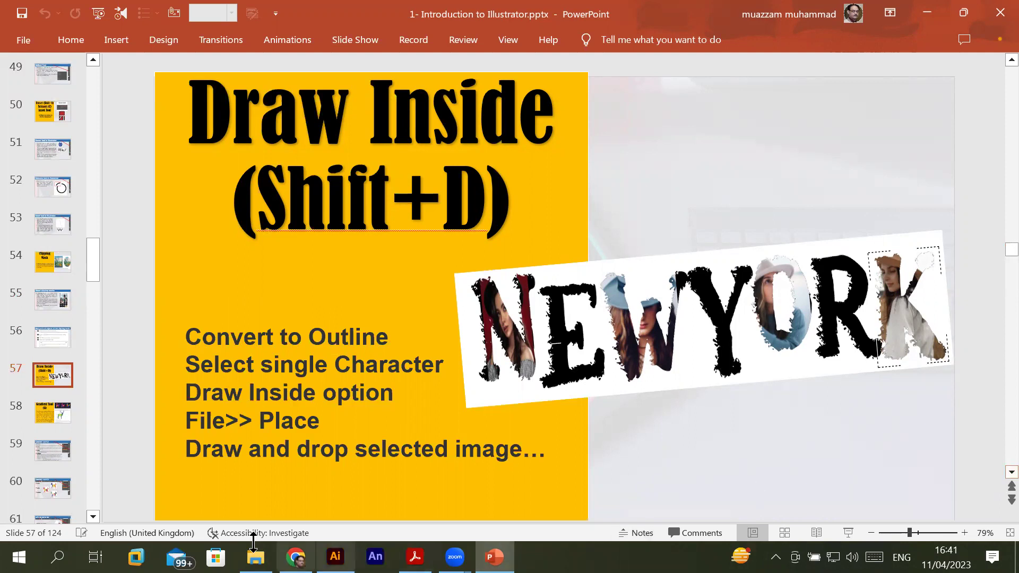
click(335, 556)
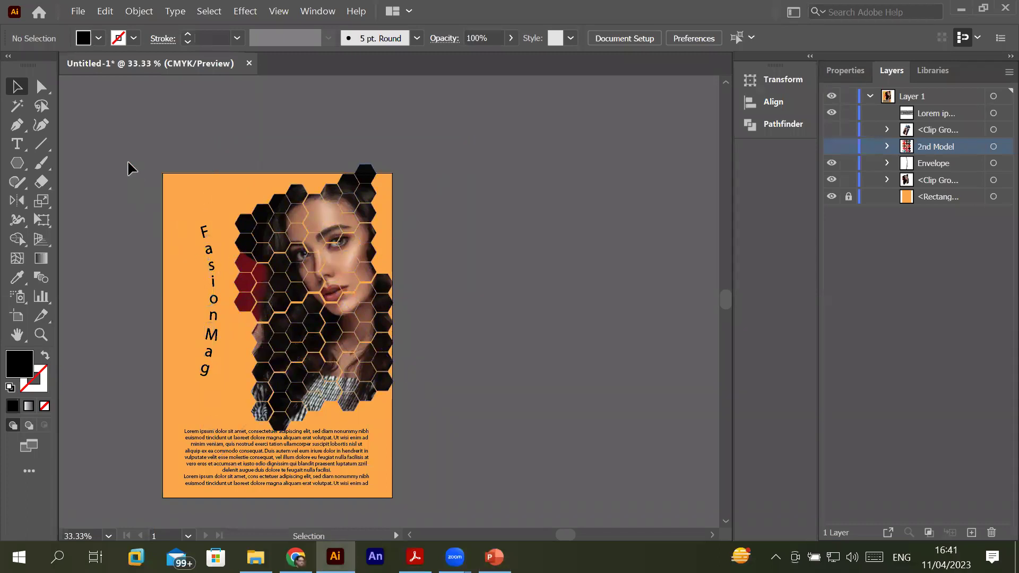
Zoom in and delete the vertical Fasion Mag Envelope title, then zoom back out
scroll(147, 147, up, 2)
scroll(185, 168, up, 1)
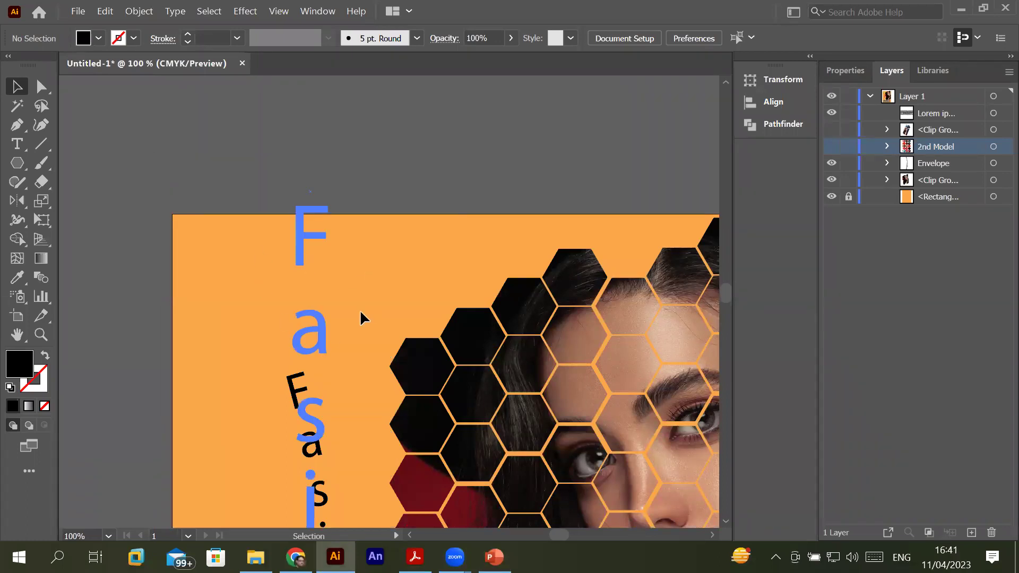
click(298, 398)
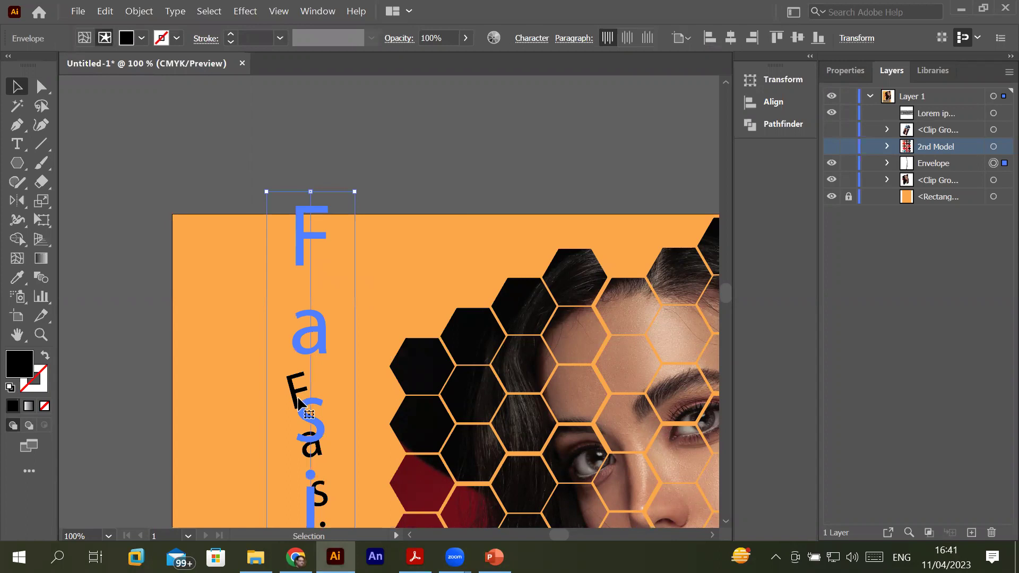
key(Delete)
scroll(353, 382, down, 2)
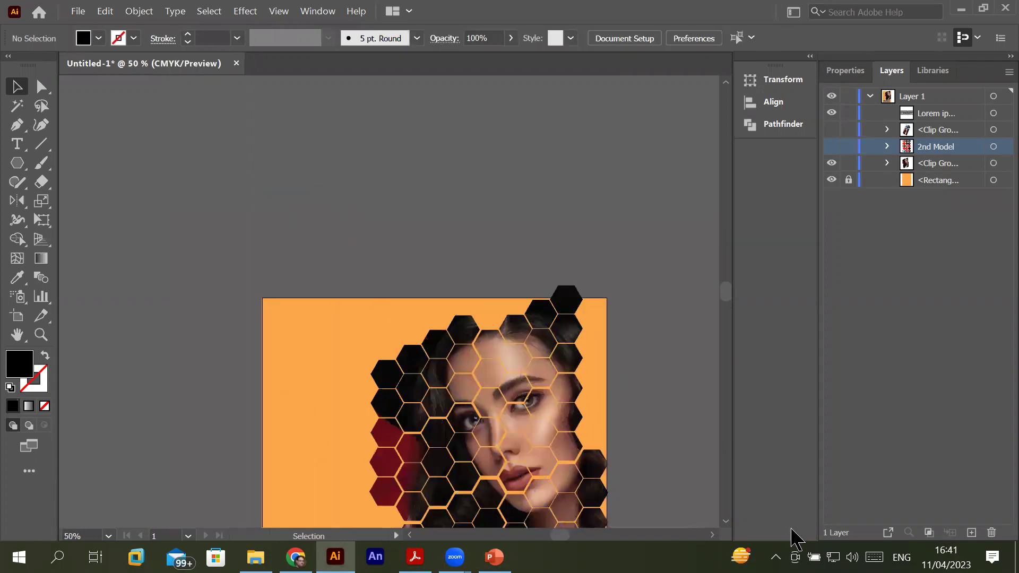
scroll(726, 527, down, 3)
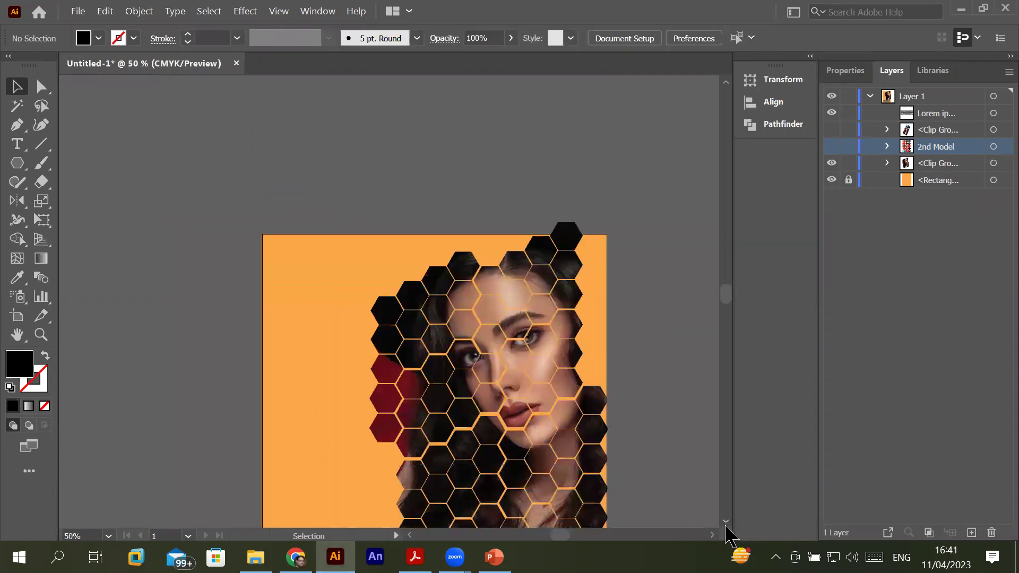
scroll(726, 527, down, 3)
scroll(725, 526, down, 2)
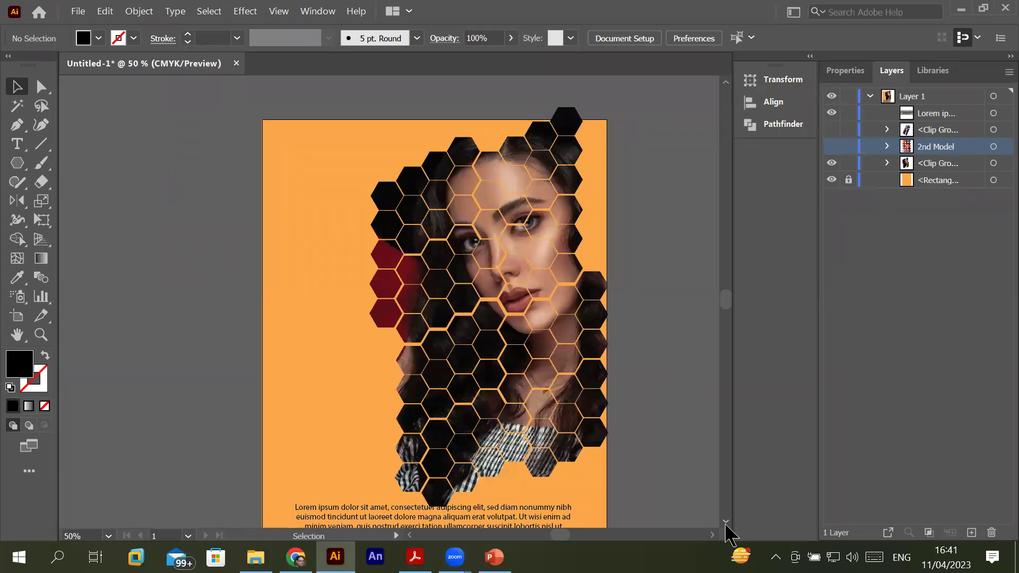
Type 'Women Mag' as vertical text near the top left and drag it lower
click(17, 143)
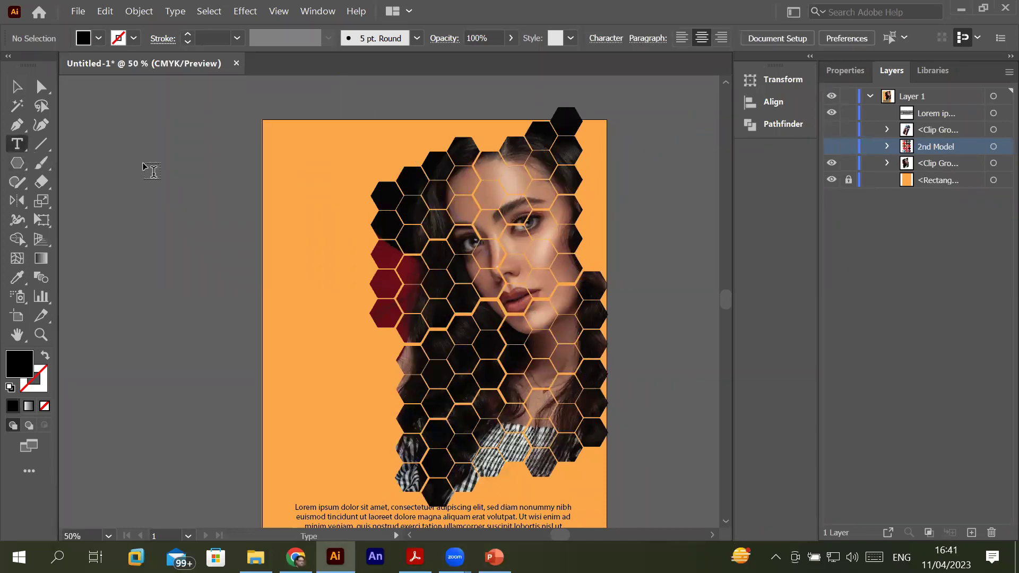
right_click(16, 149)
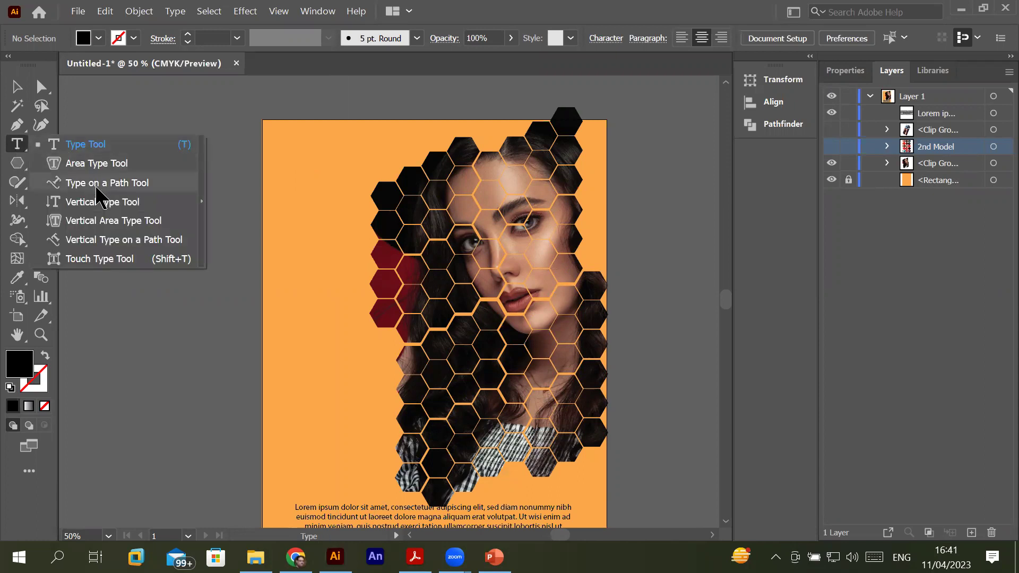
click(96, 201)
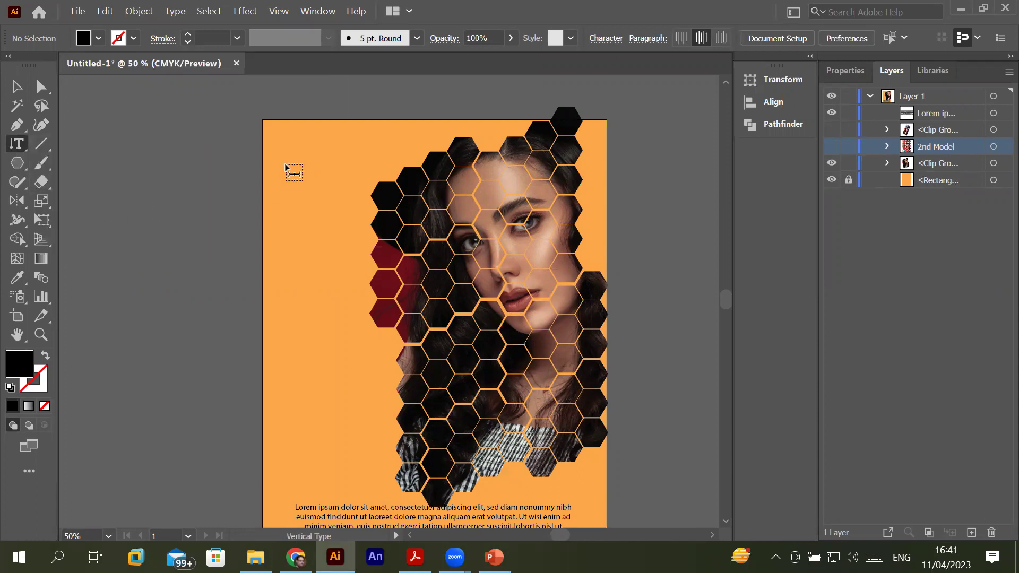
click(286, 126)
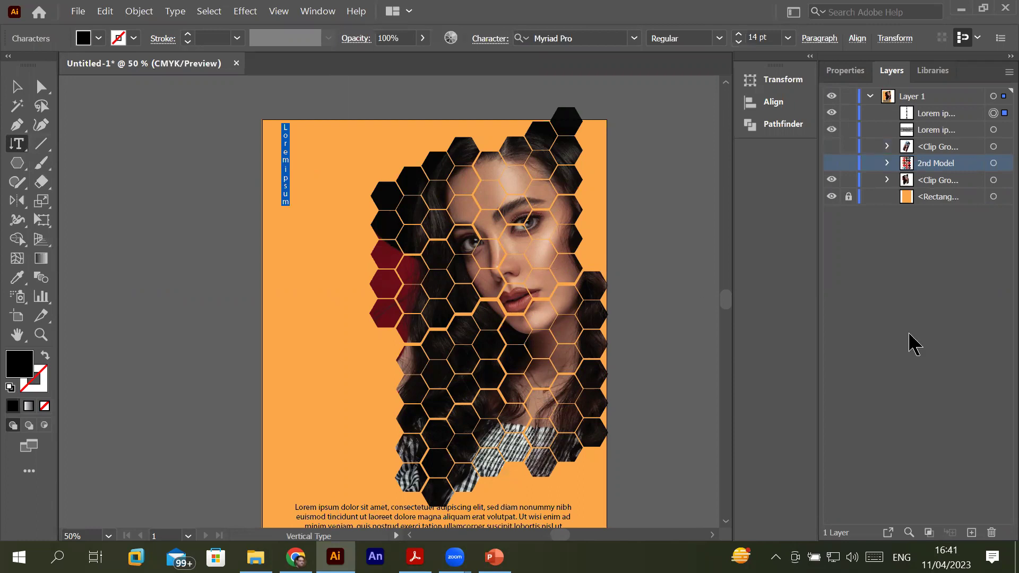
text(Women Ma)
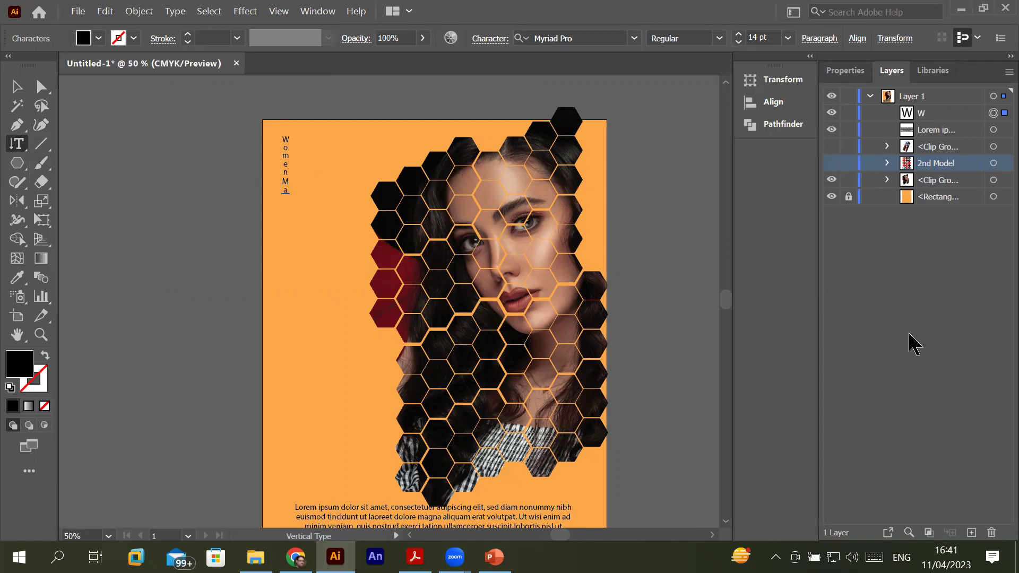
text(g)
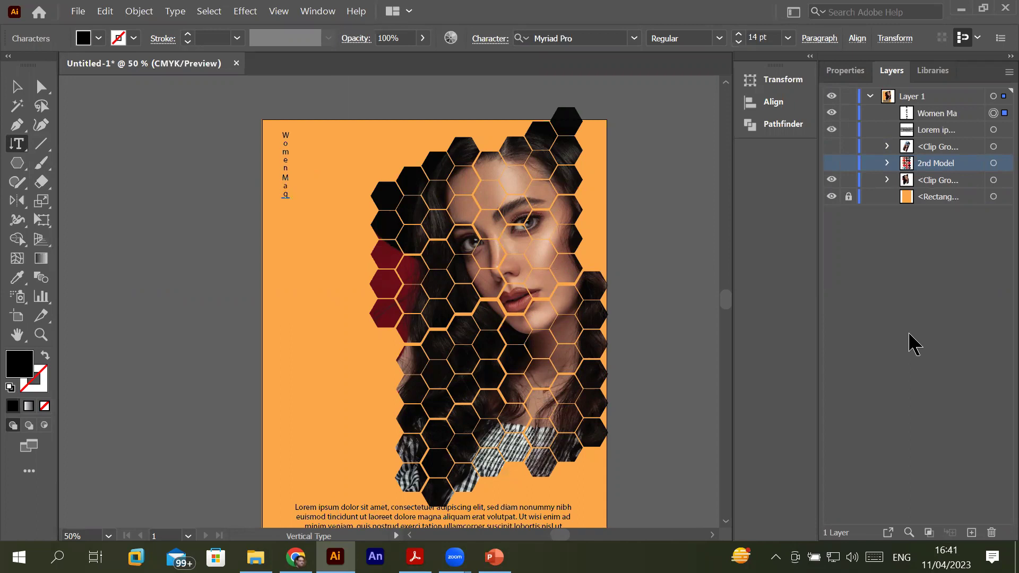
click(17, 86)
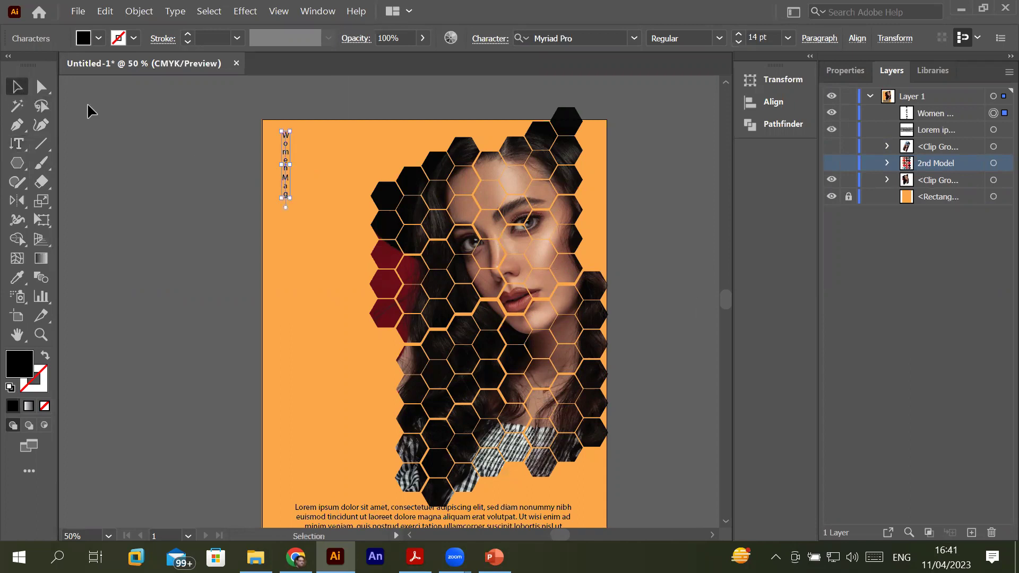
drag(288, 158, 302, 276)
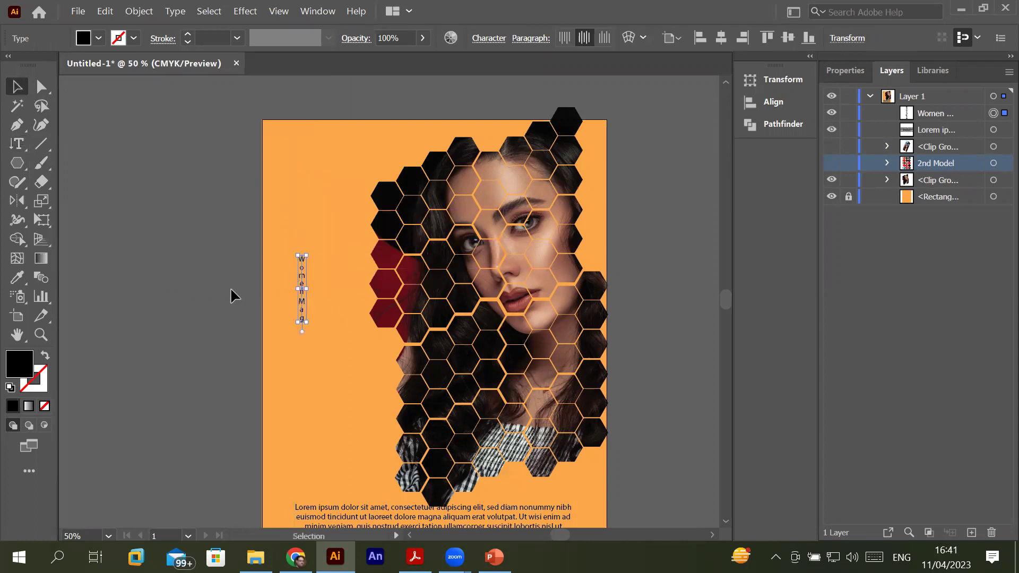
Raise the vertical Women Mag title's font size to 68 pt
click(17, 147)
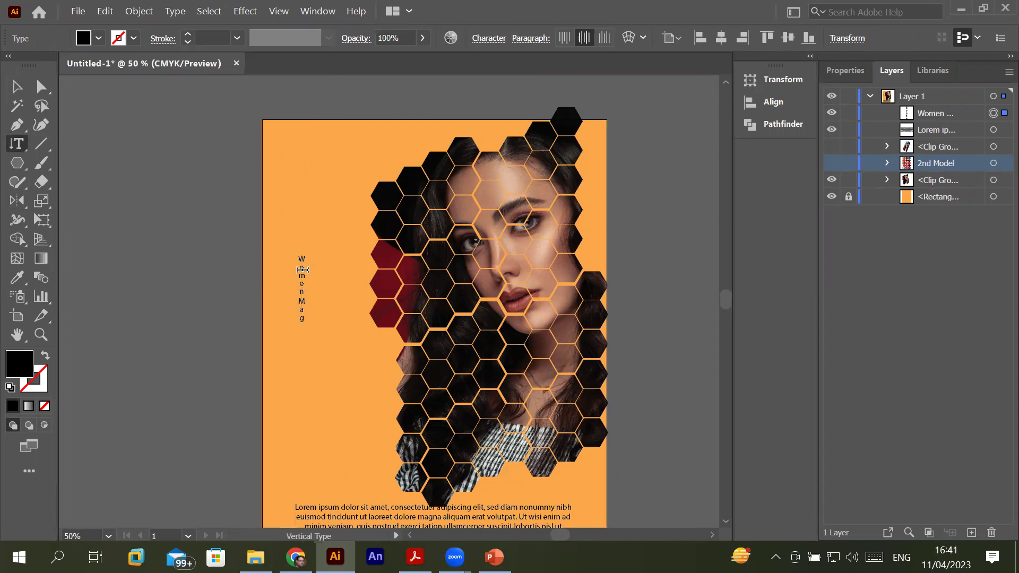
double_click(303, 269)
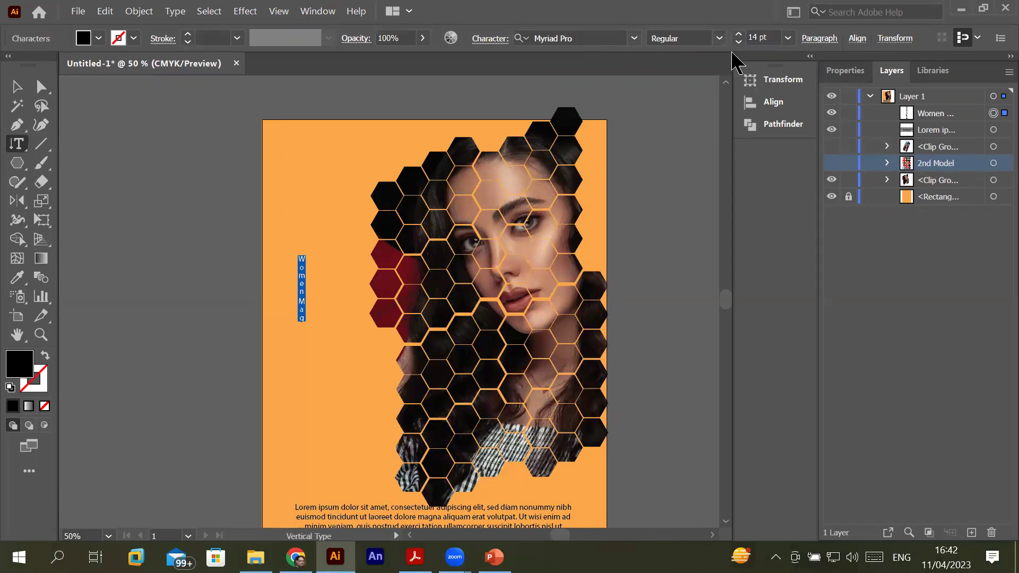
click(738, 34)
click(739, 34)
click(738, 34)
click(738, 34)
click(739, 34)
click(738, 34)
click(738, 34)
click(738, 34)
click(738, 34)
click(739, 34)
click(738, 34)
click(739, 34)
click(739, 34)
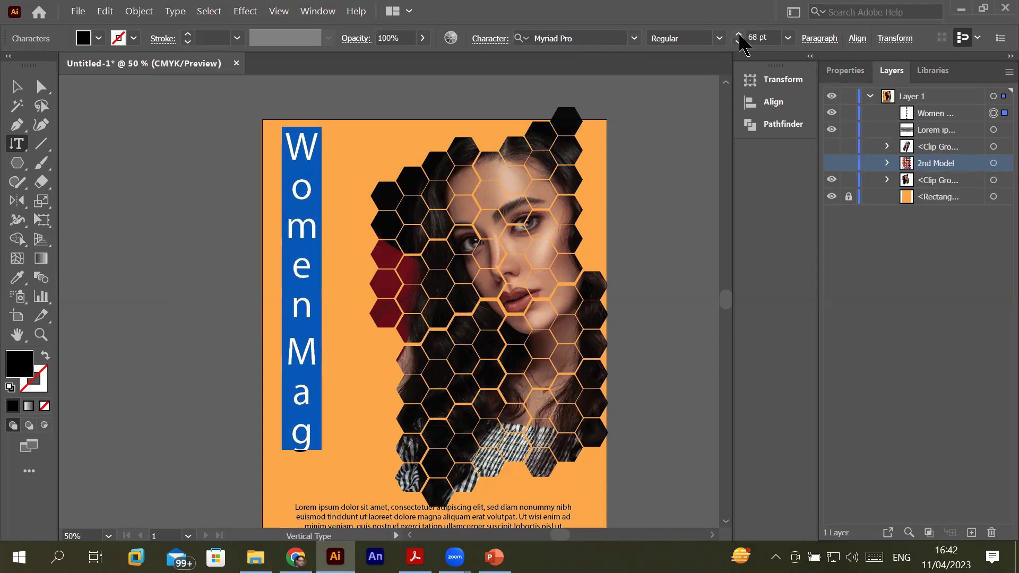
Set the title's font to Swis721 Blk BT Black and nudge it slightly lower
click(635, 38)
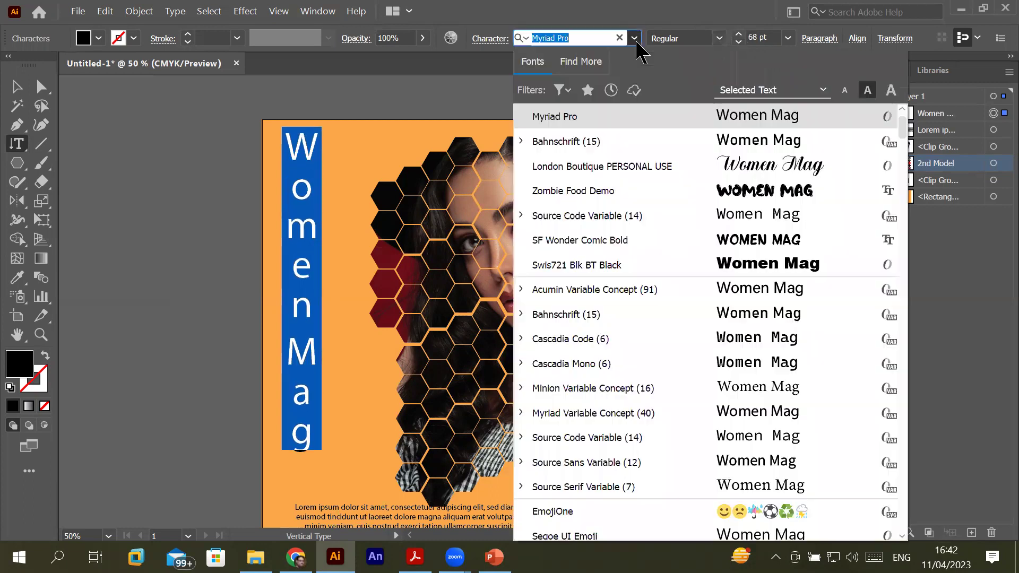
click(733, 268)
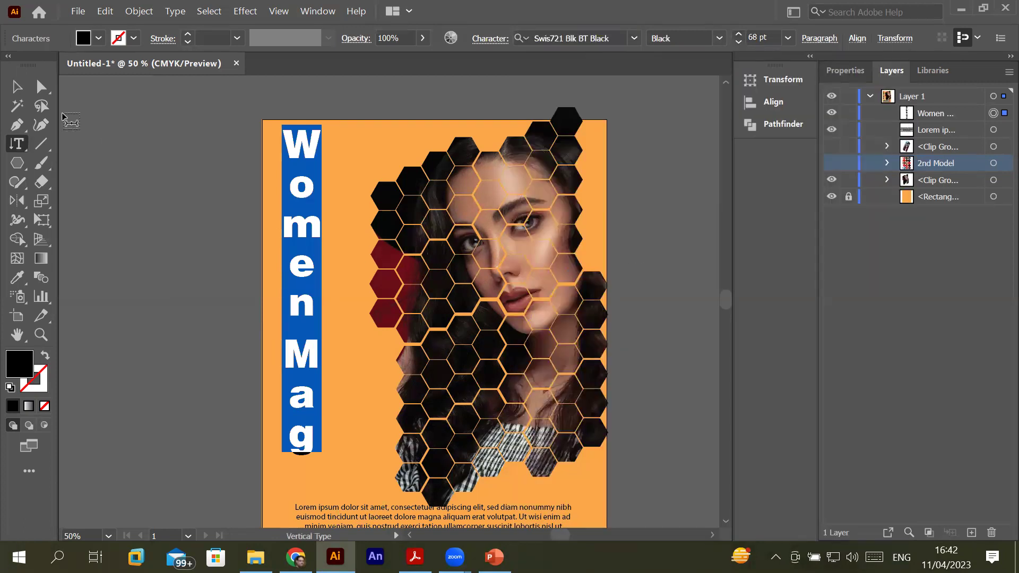
click(16, 93)
drag(293, 236, 291, 245)
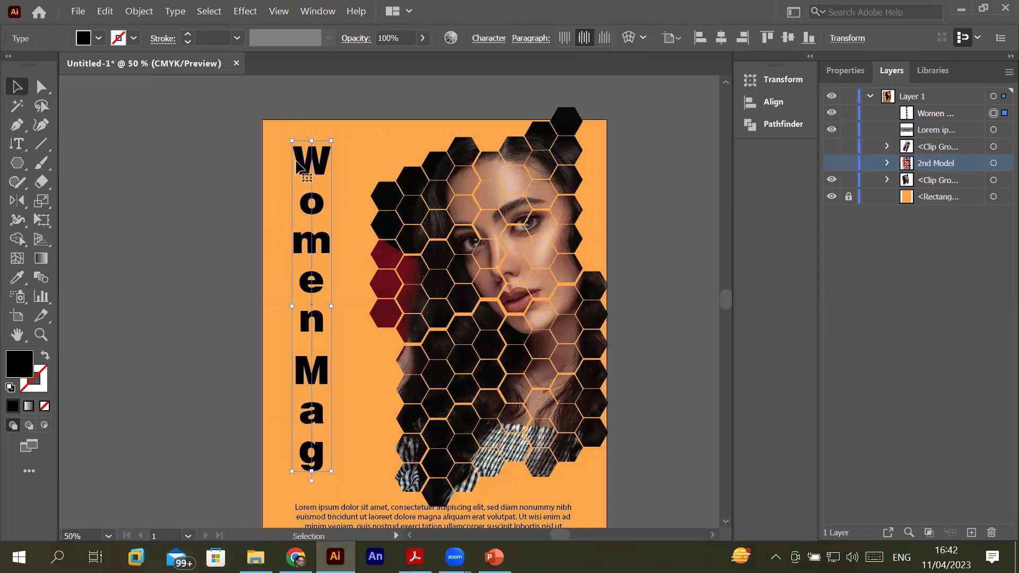
scroll(303, 175, up, 2)
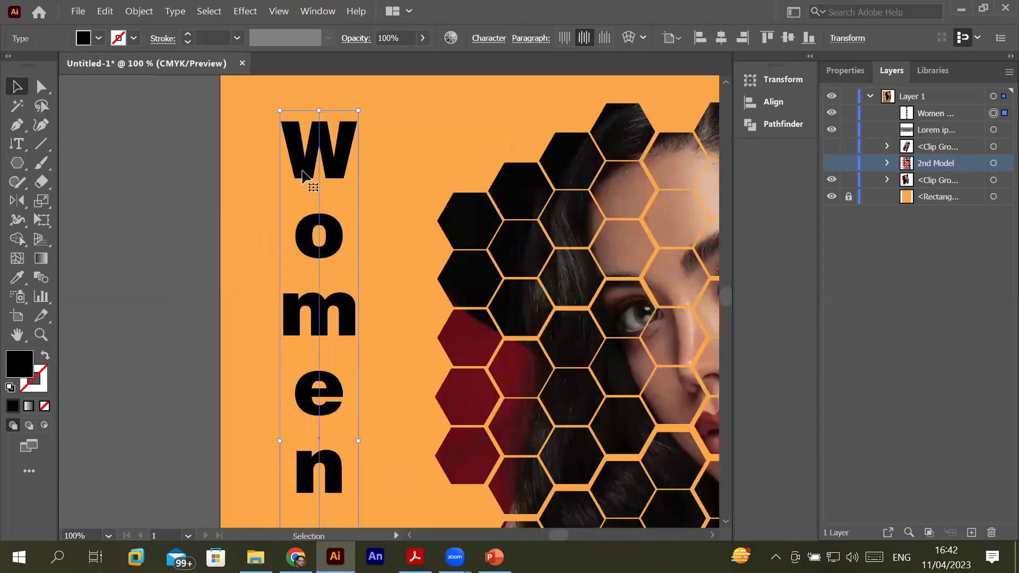
scroll(312, 175, up, 2)
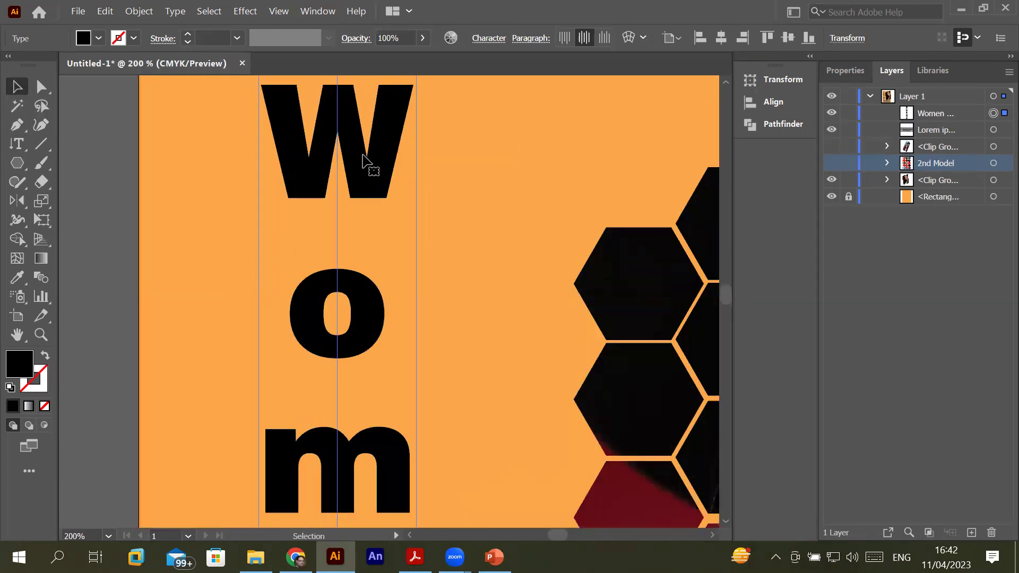
scroll(324, 315, down, 2)
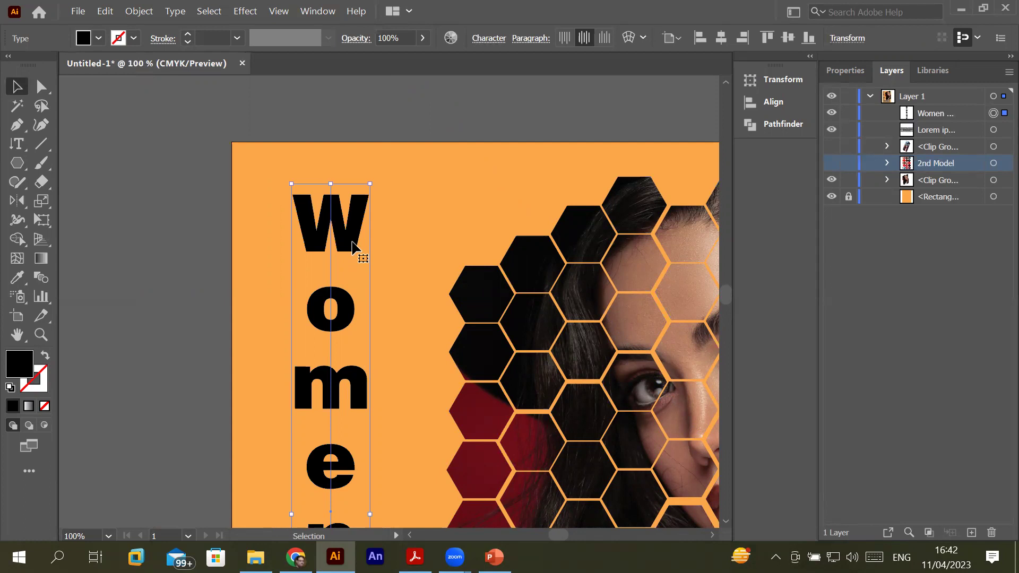
scroll(353, 247, down, 1)
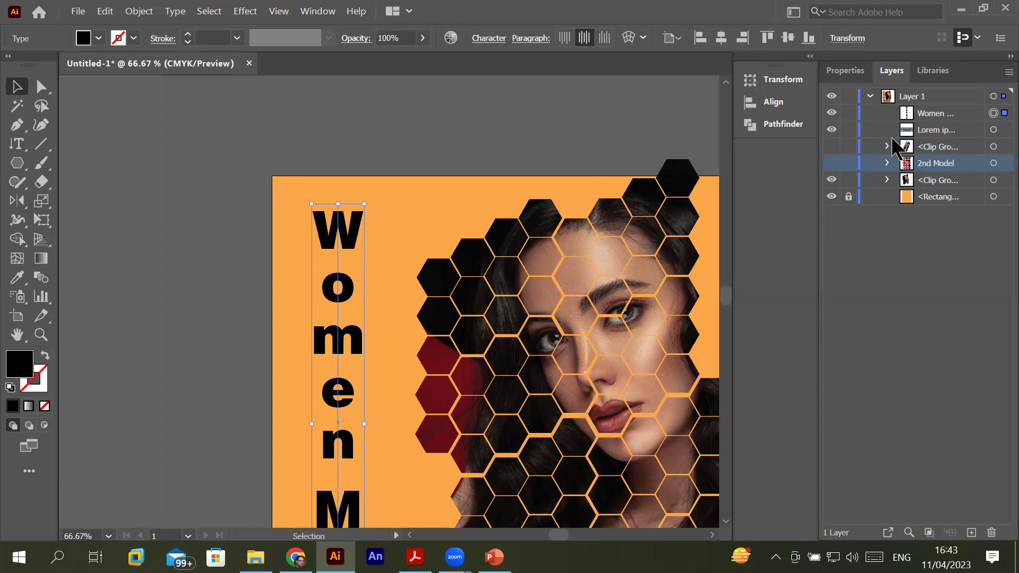
Select the Women Mag title layer and toggle its visibility off and back on
click(934, 114)
click(832, 113)
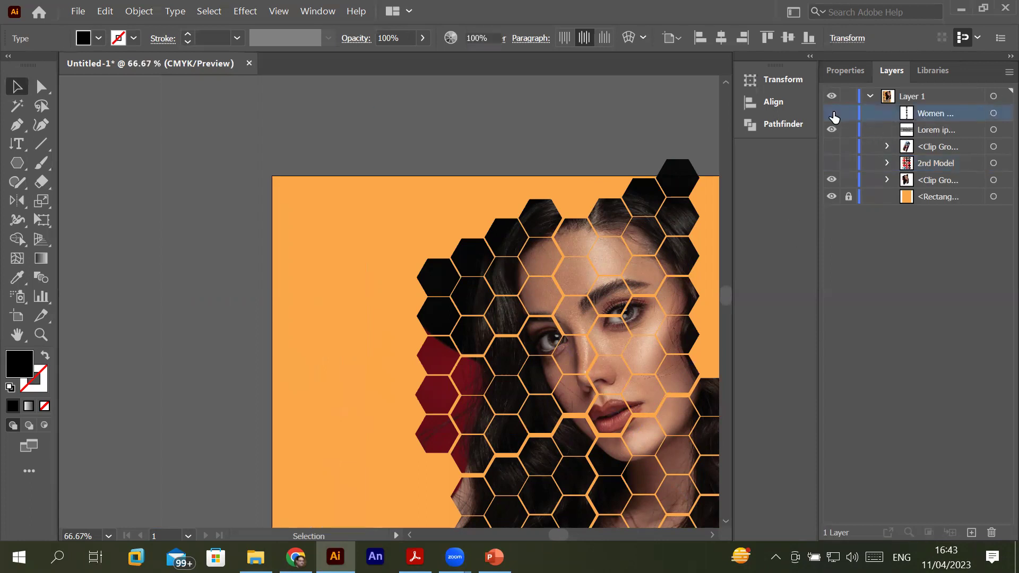
click(831, 113)
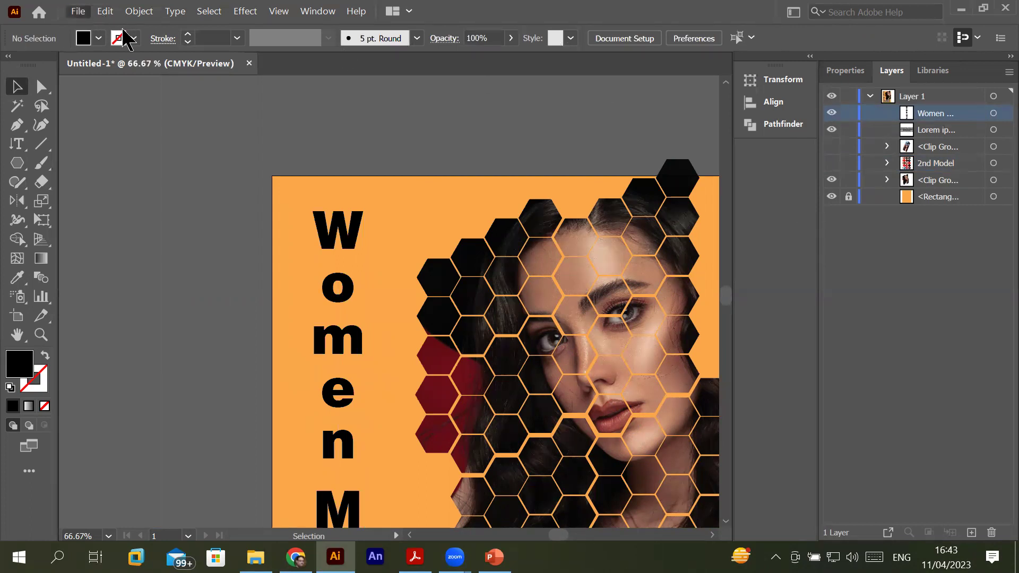
Place the aliaksei-lepik hat photo from the Modles-HAT folder
click(98, 12)
mouse_move(78, 11)
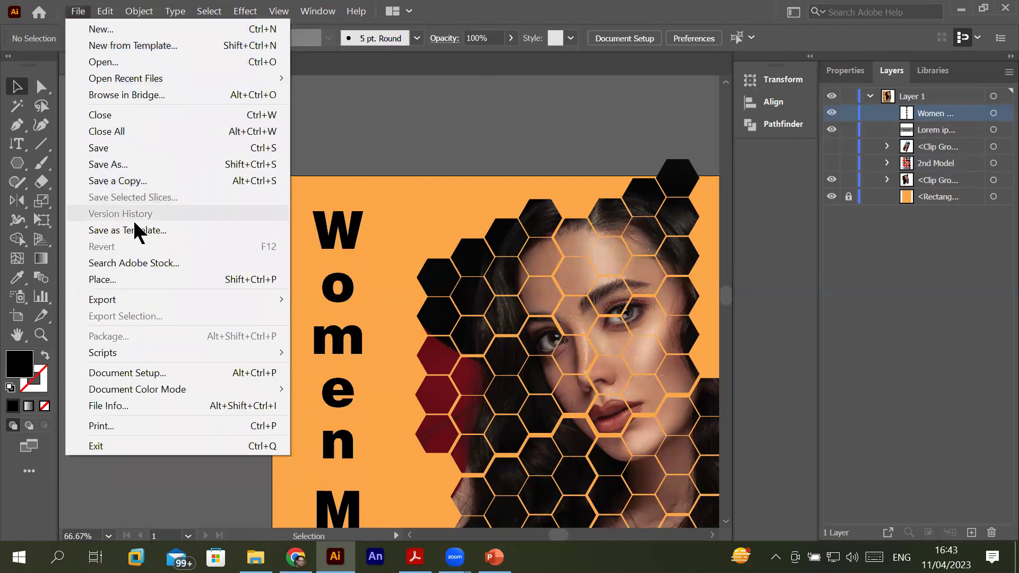
click(148, 279)
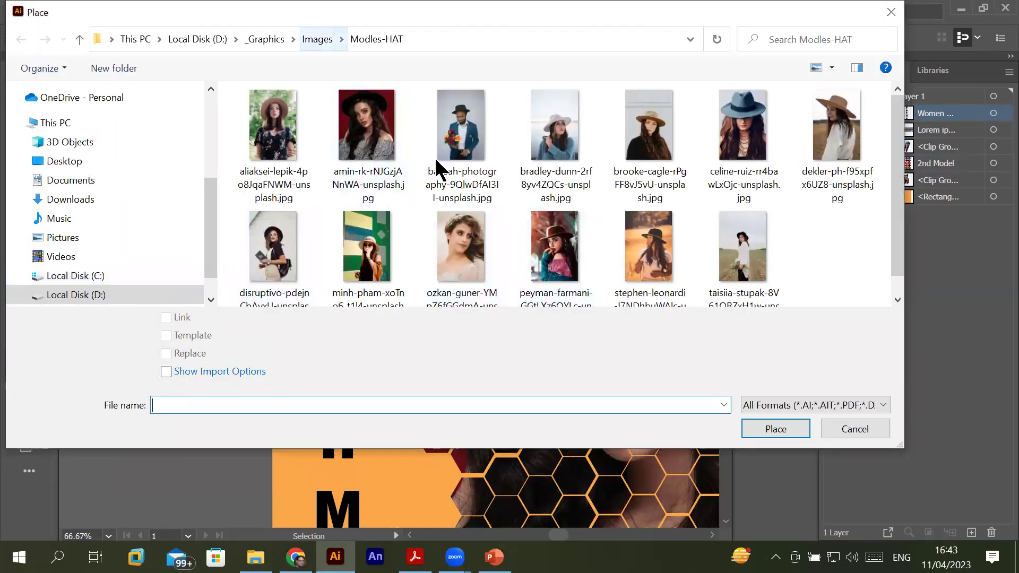
scroll(478, 201, down, 1)
scroll(478, 202, up, 1)
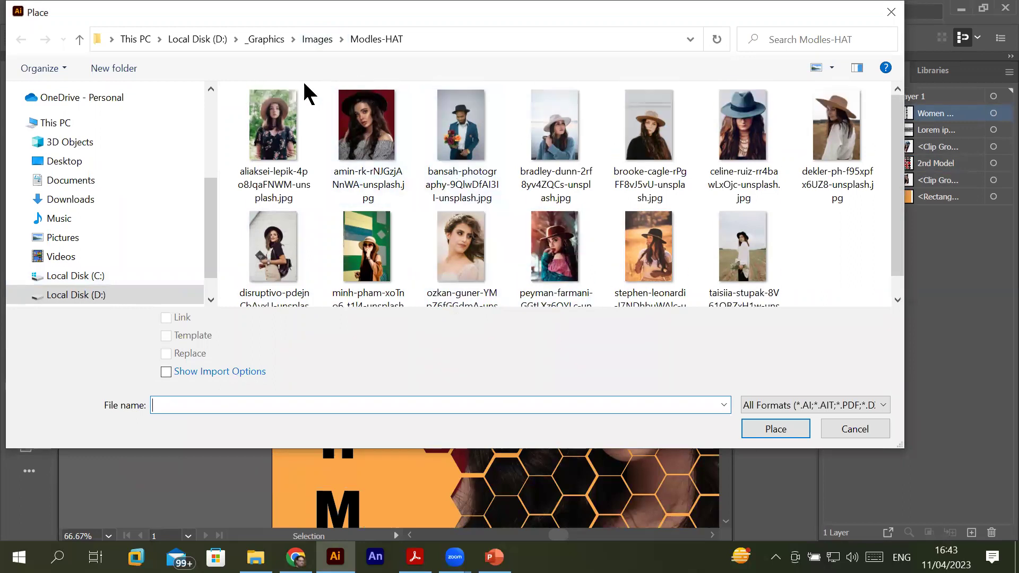
click(285, 132)
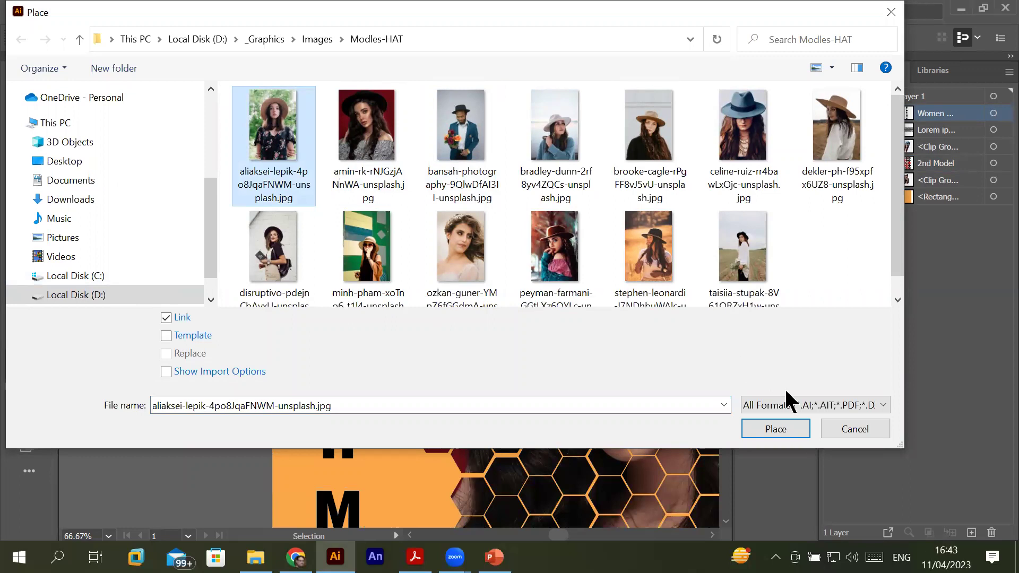
click(777, 430)
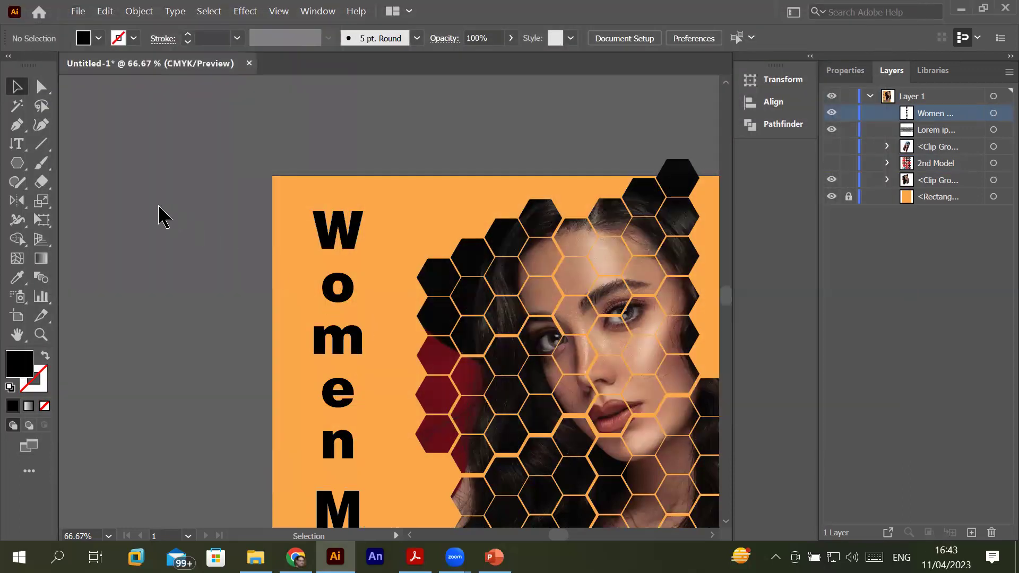
Drop the hat photo small beside the page and widen the Women Mag title
drag(158, 198, 237, 455)
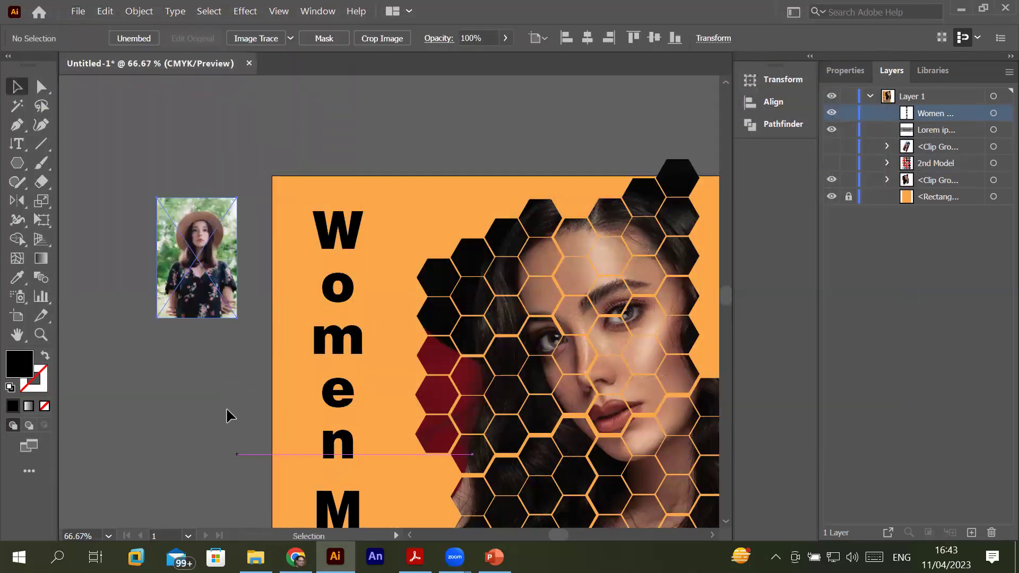
drag(191, 273, 196, 350)
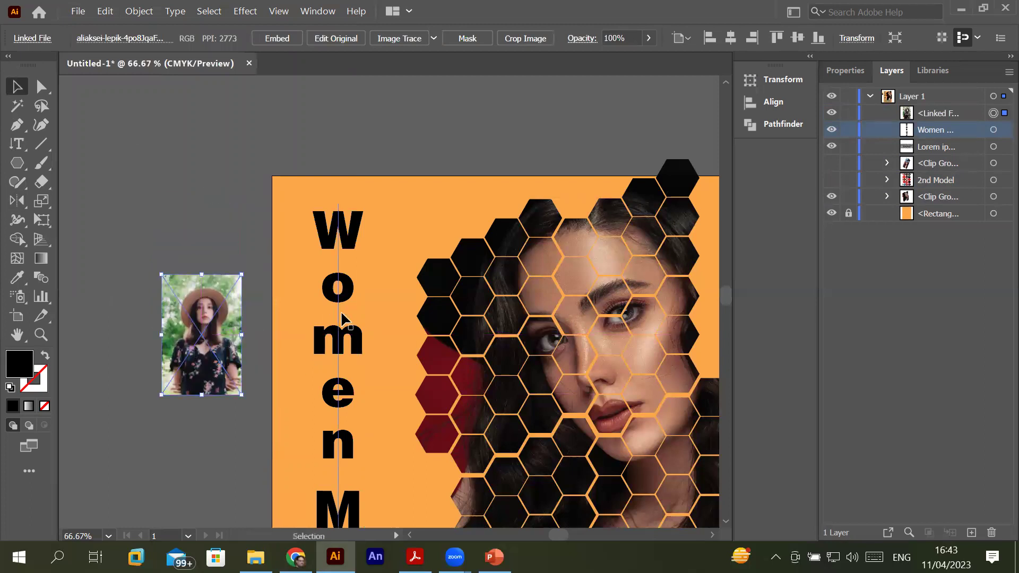
click(351, 341)
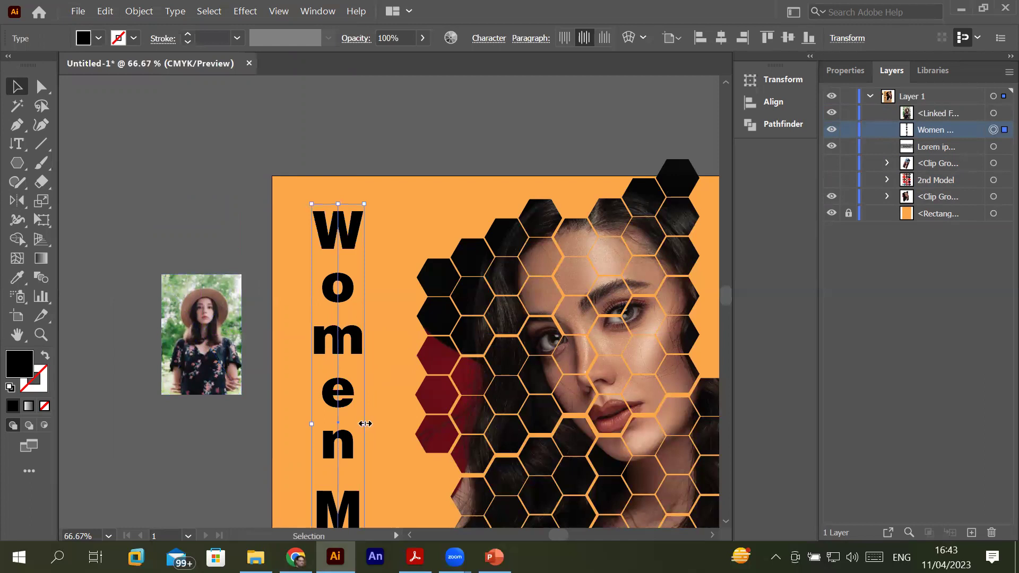
drag(365, 423, 404, 424)
drag(350, 348, 335, 345)
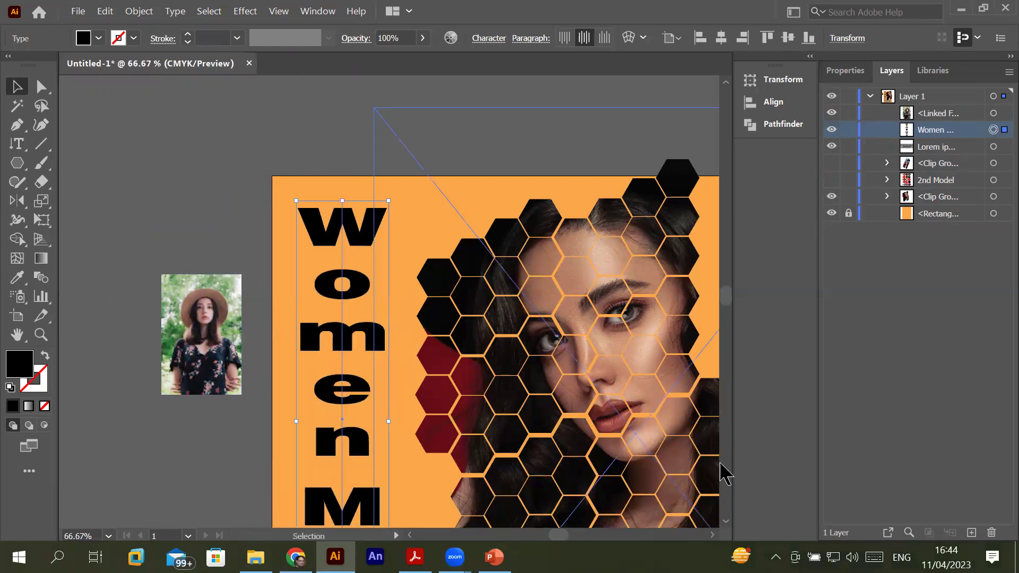
Lengthen the Women Mag title further down the poster's left side
scroll(602, 431, down, 1)
scroll(602, 431, down, 1)
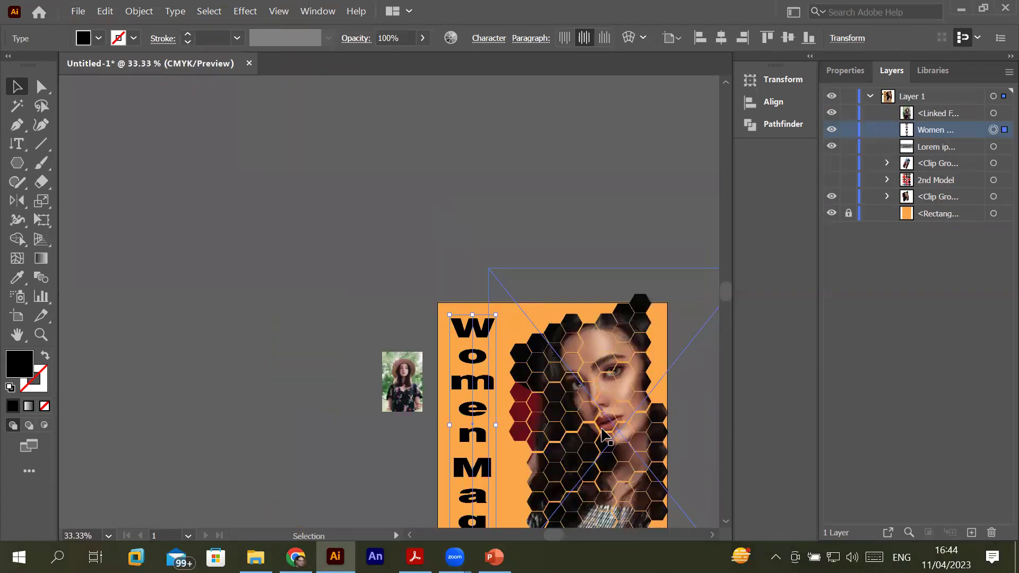
click(714, 535)
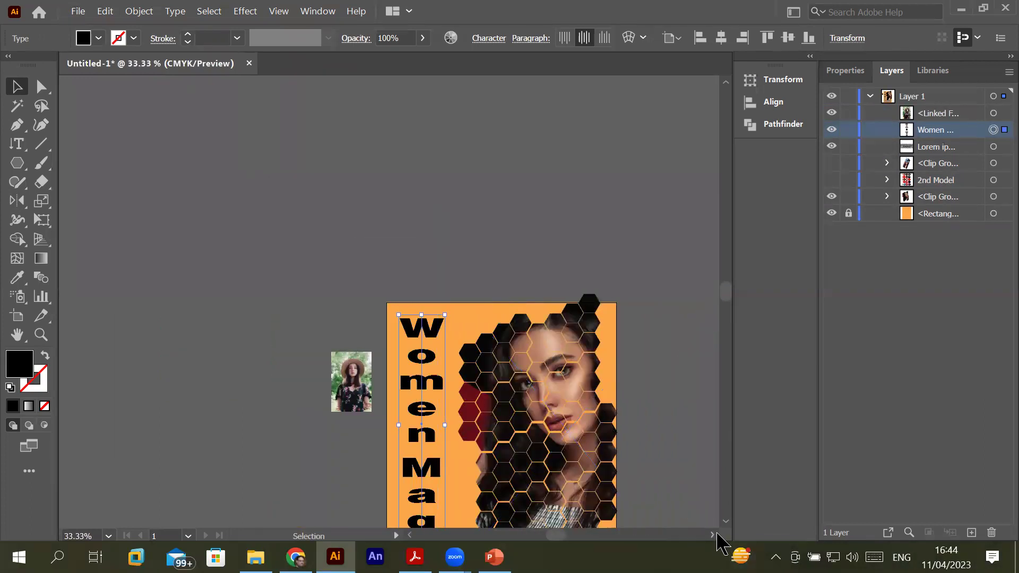
click(726, 522)
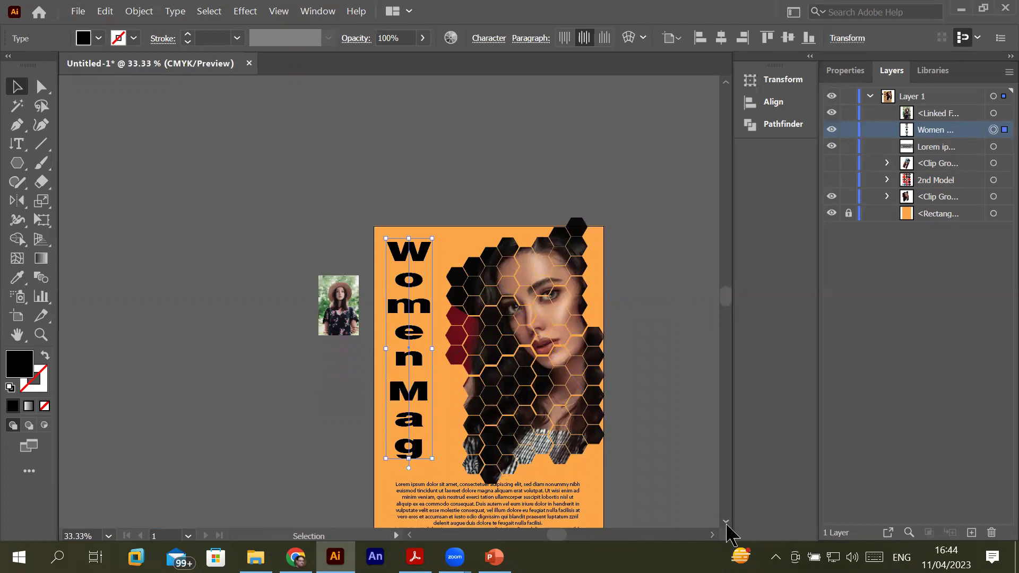
click(727, 522)
drag(432, 420, 441, 436)
click(627, 378)
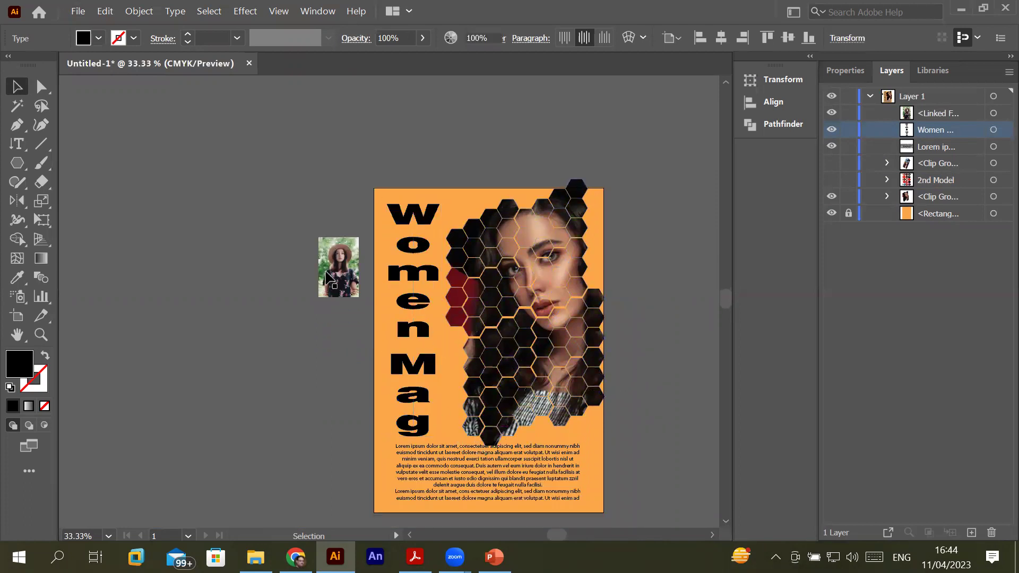
click(326, 276)
Resize the hat photo and drag it onto the poster over the Women Mag letters
drag(339, 299, 339, 401)
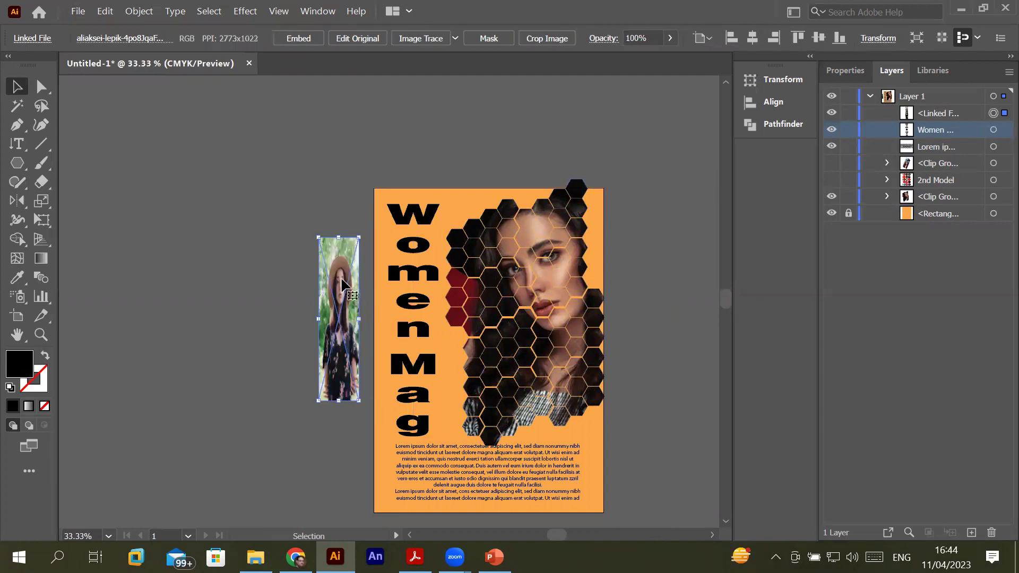
drag(342, 286, 343, 262)
drag(321, 295, 301, 295)
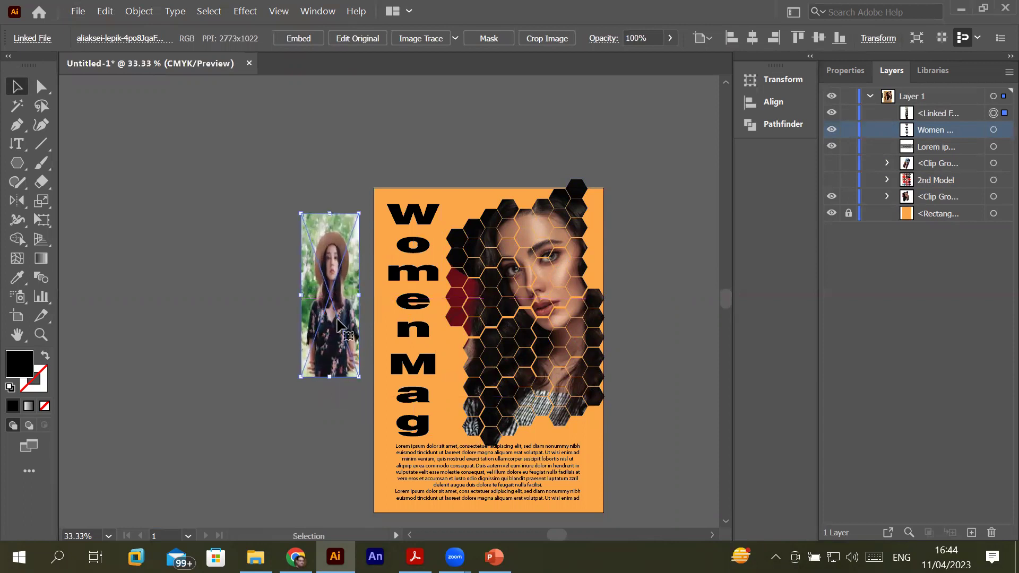
drag(338, 323, 331, 347)
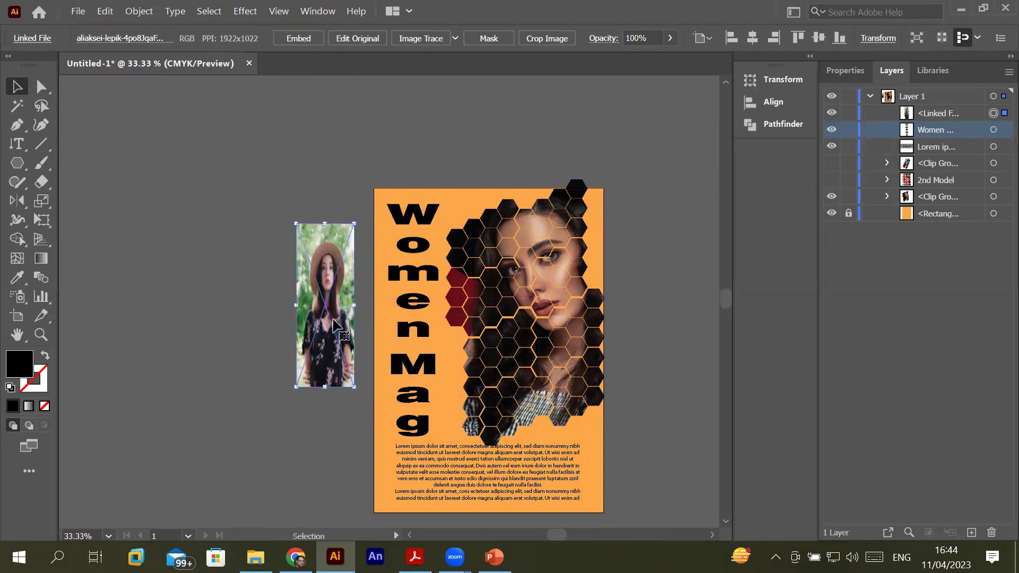
drag(345, 324, 422, 323)
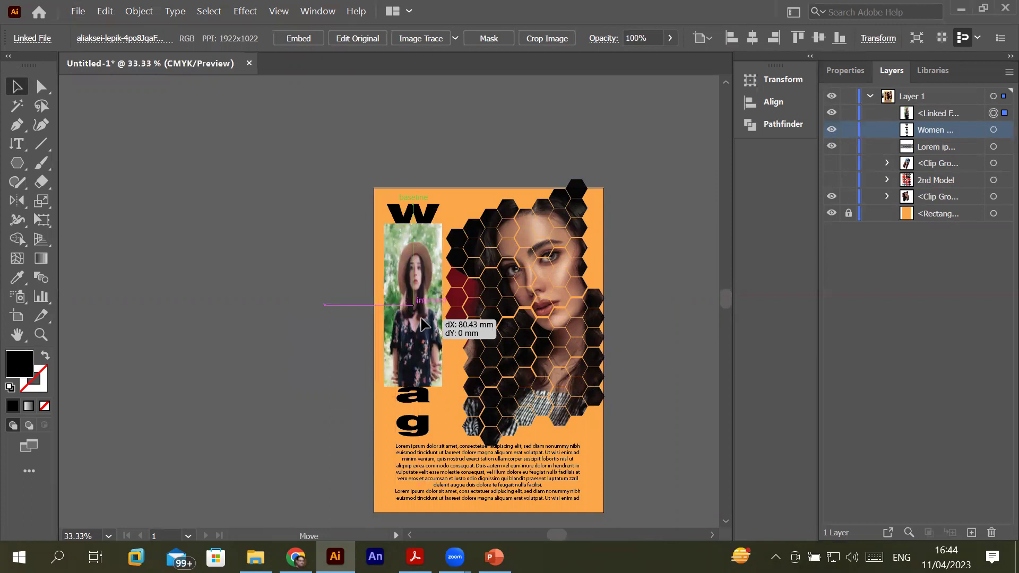
drag(422, 324, 422, 324)
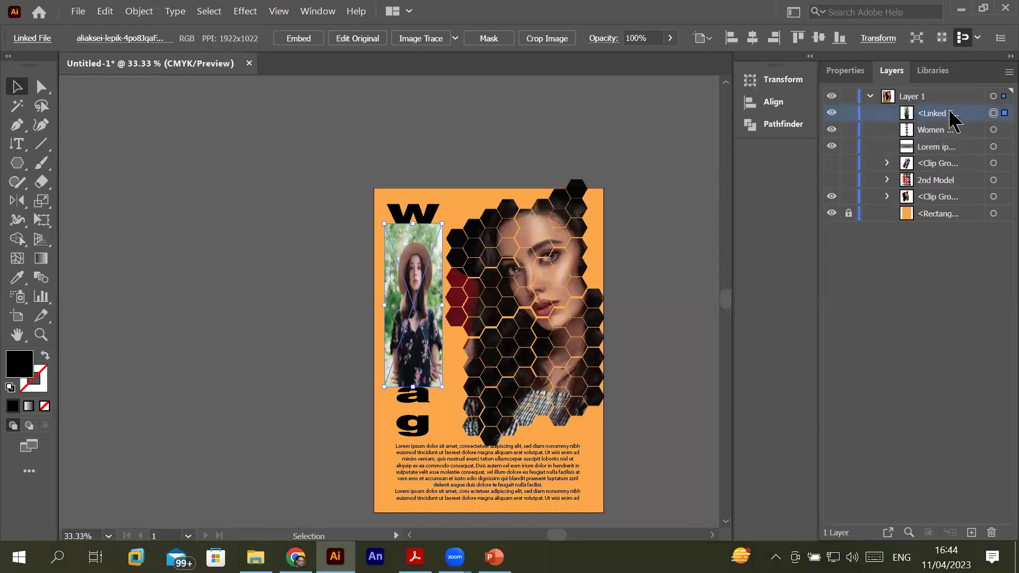
Stack the photo beneath the Women Mag title in Layers and select both together
click(832, 130)
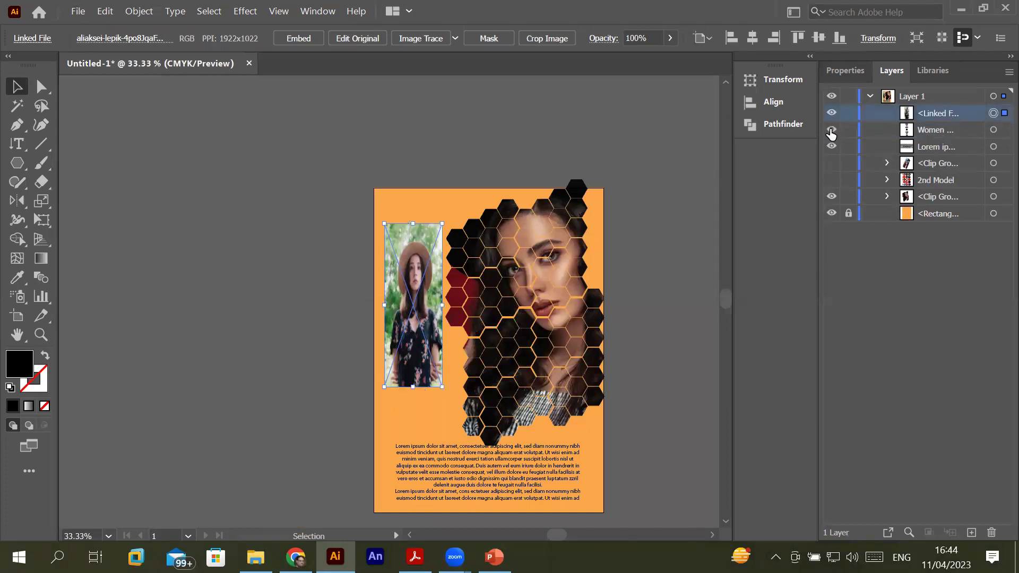
click(832, 130)
drag(908, 113, 919, 140)
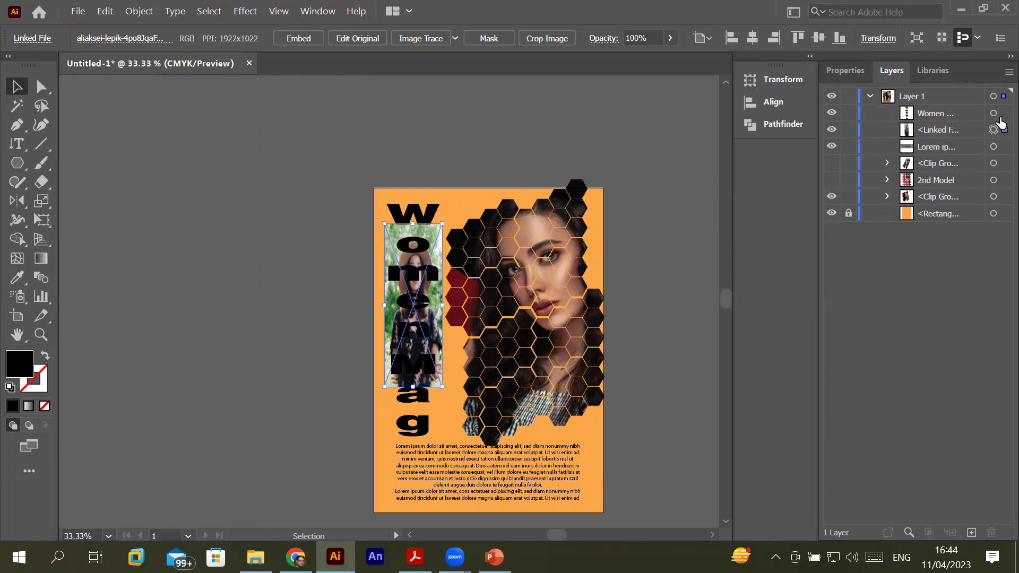
shift+click(994, 113)
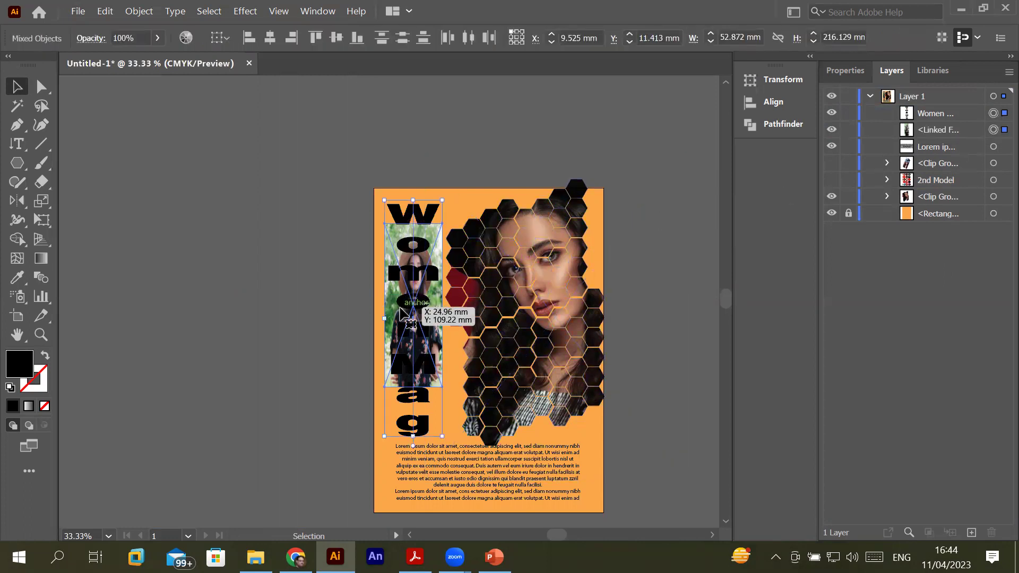
scroll(401, 313, up, 2)
scroll(401, 313, up, 1)
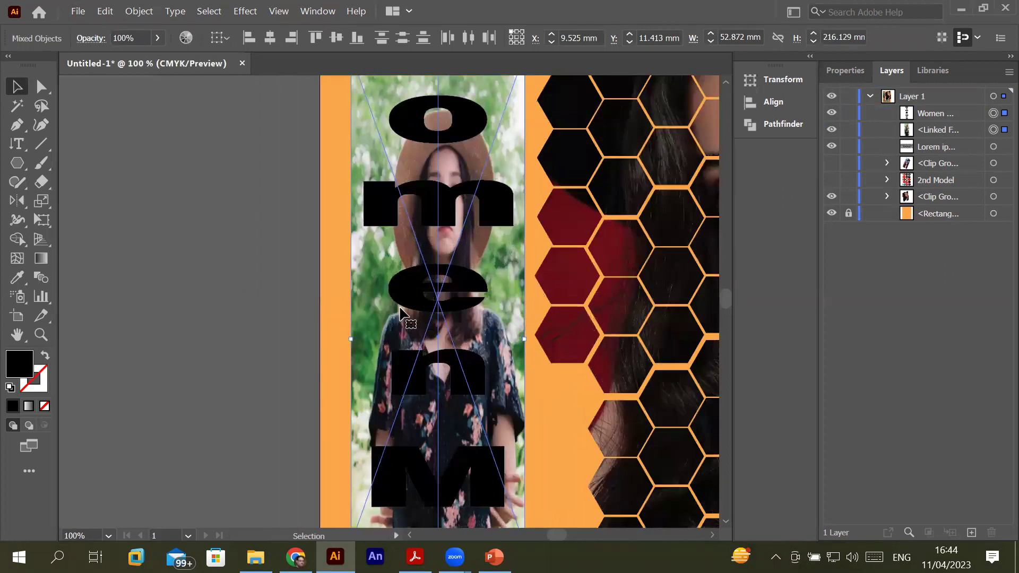
Make a clipping mask that fills the Women Mag letters with the hat photo
right_click(440, 200)
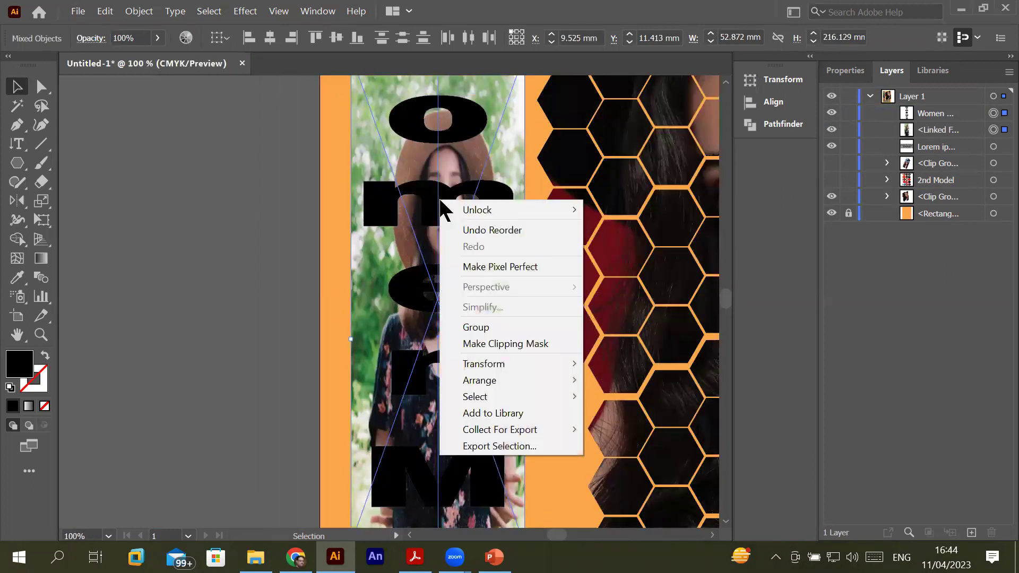
click(507, 344)
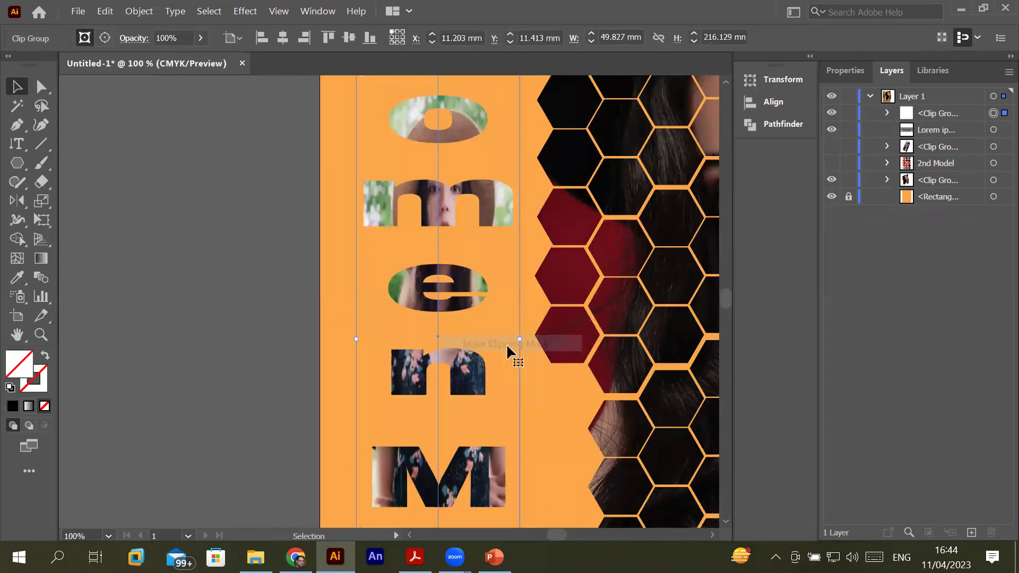
click(246, 374)
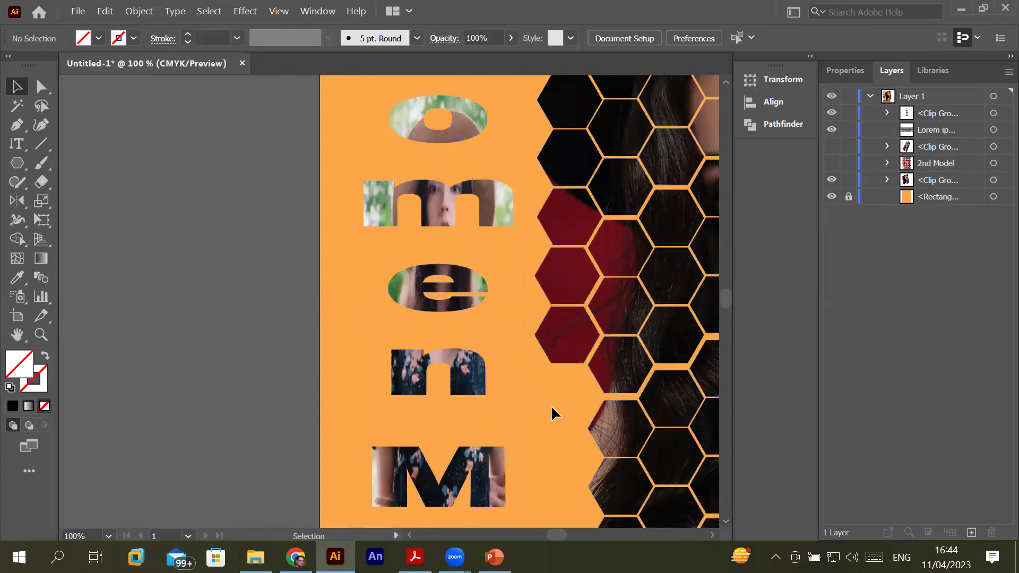
scroll(551, 406, down, 1)
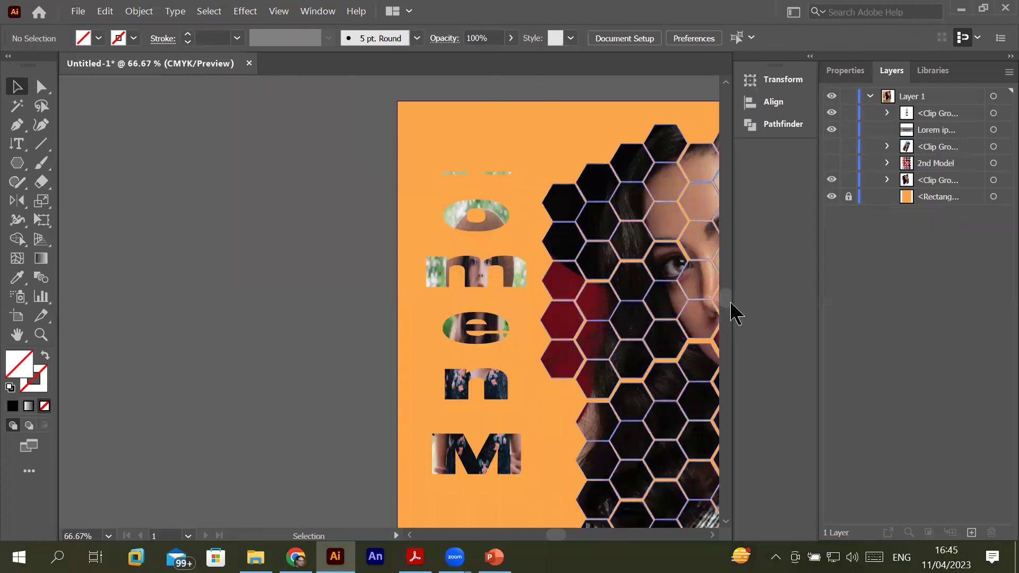
drag(730, 314, 729, 307)
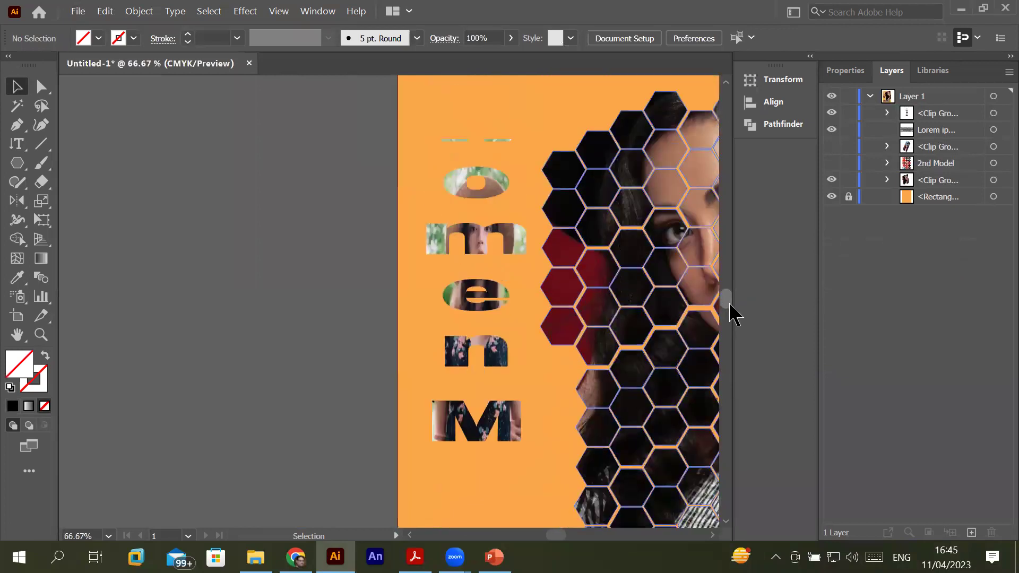
Enter the clipped title in isolation mode, then exit back to the full artwork
click(497, 299)
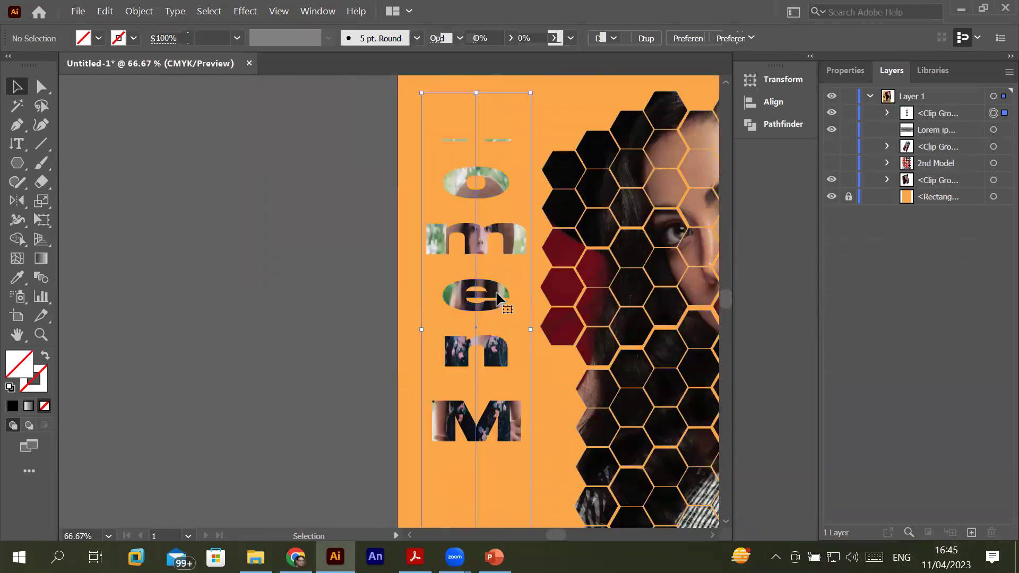
double_click(497, 299)
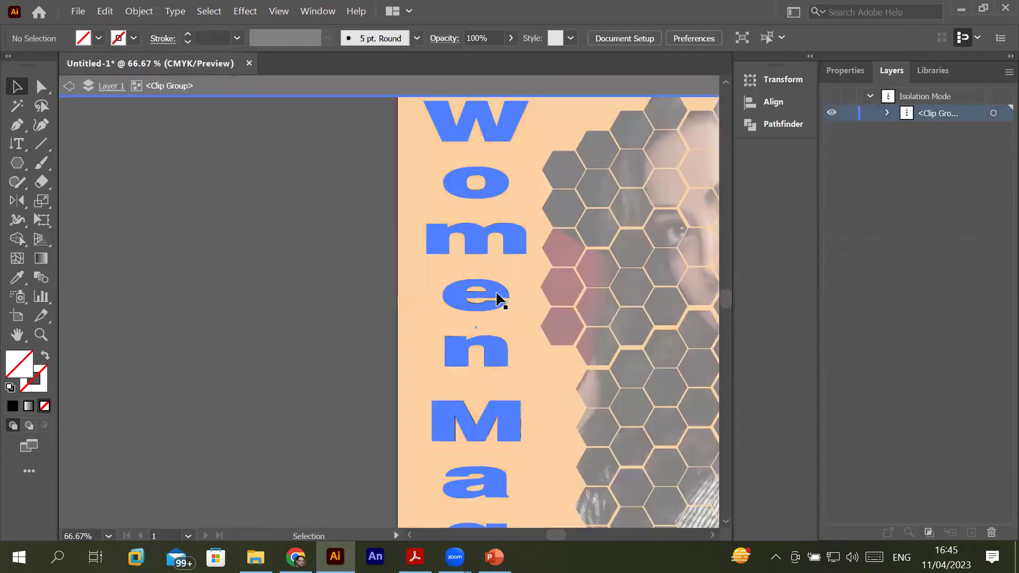
double_click(497, 299)
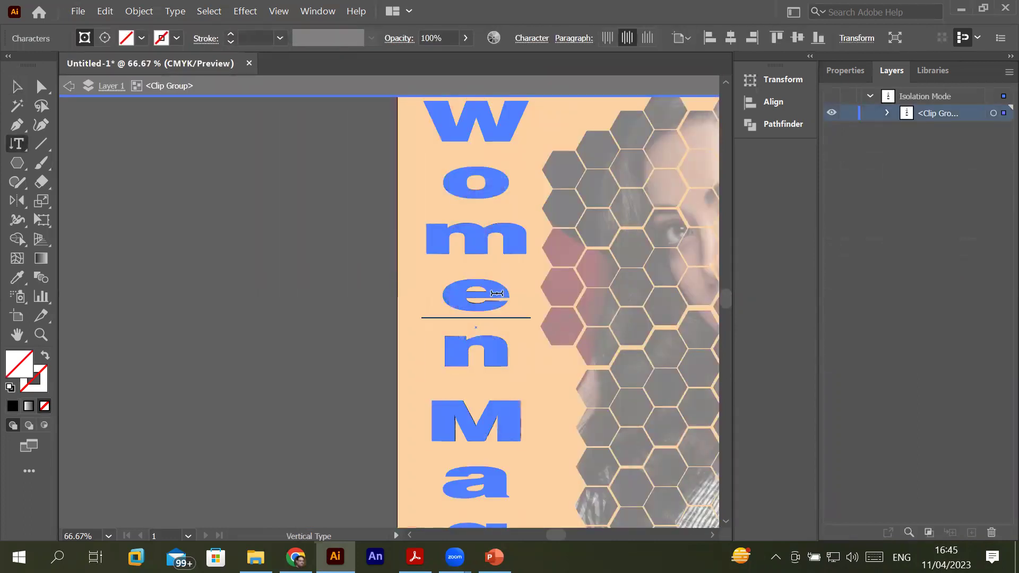
key(Escape)
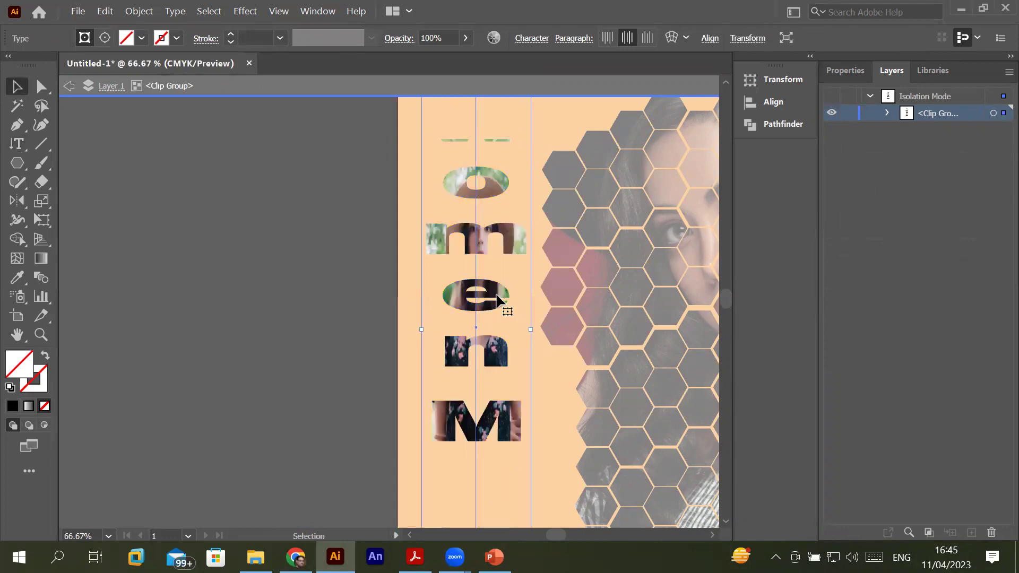
scroll(579, 228, down, 1)
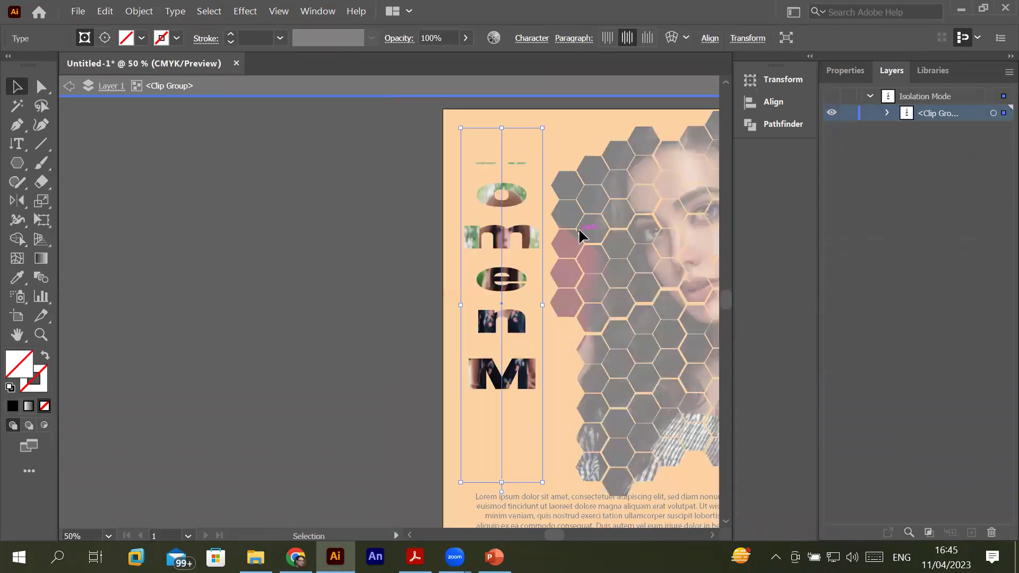
click(98, 83)
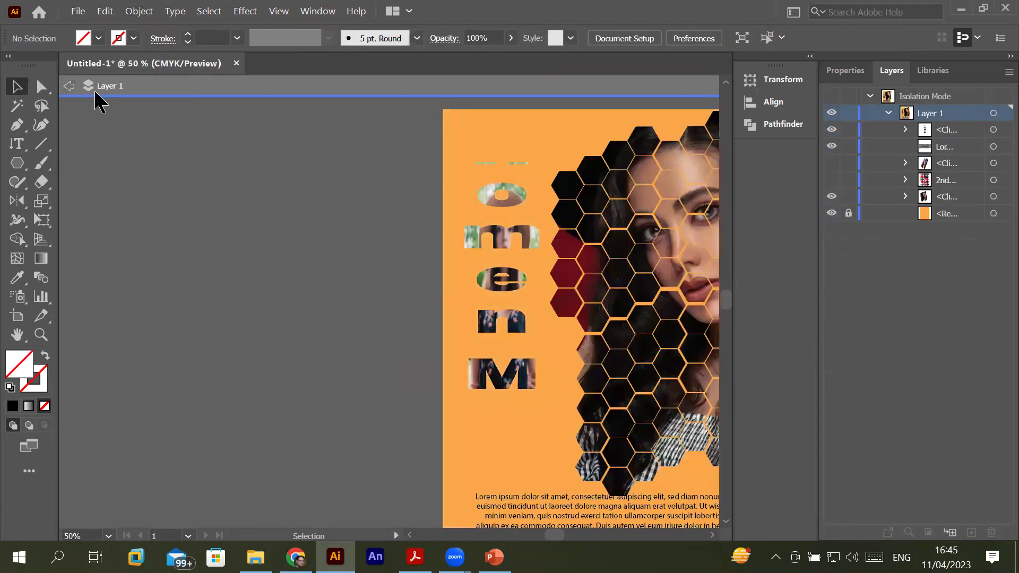
click(69, 85)
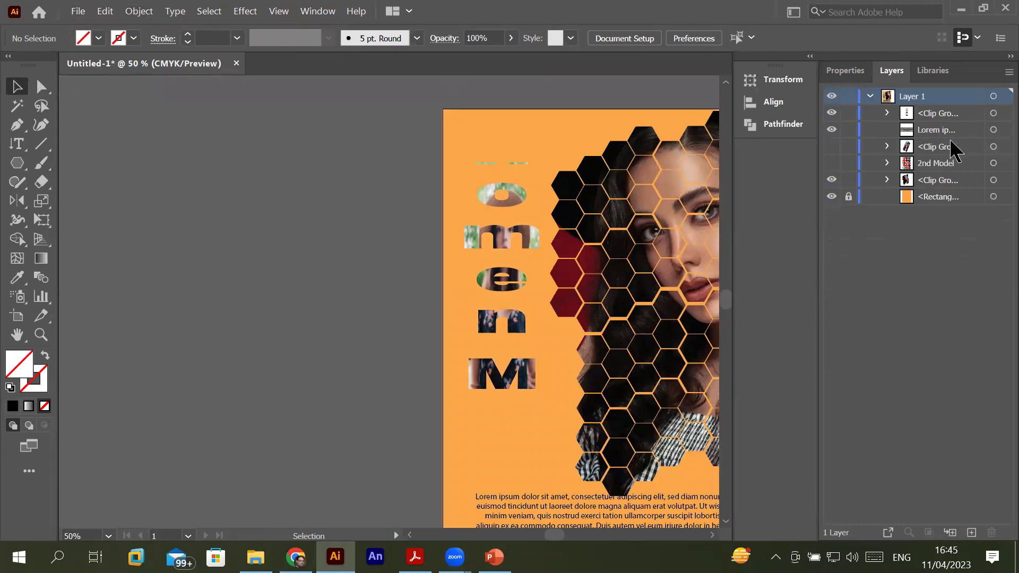
Stretch the photo inside the clip group up and down to cover W through g
click(888, 113)
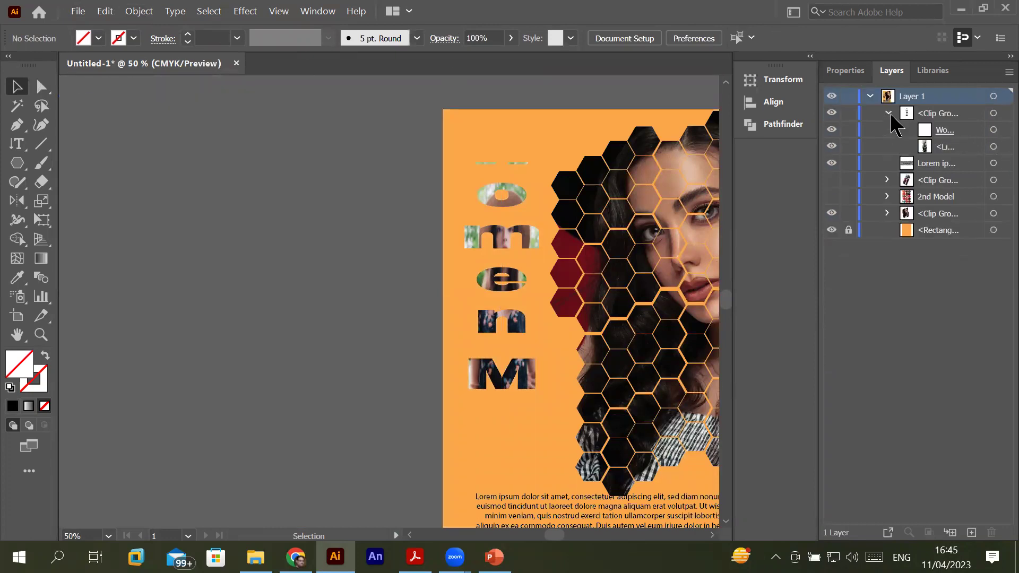
click(998, 146)
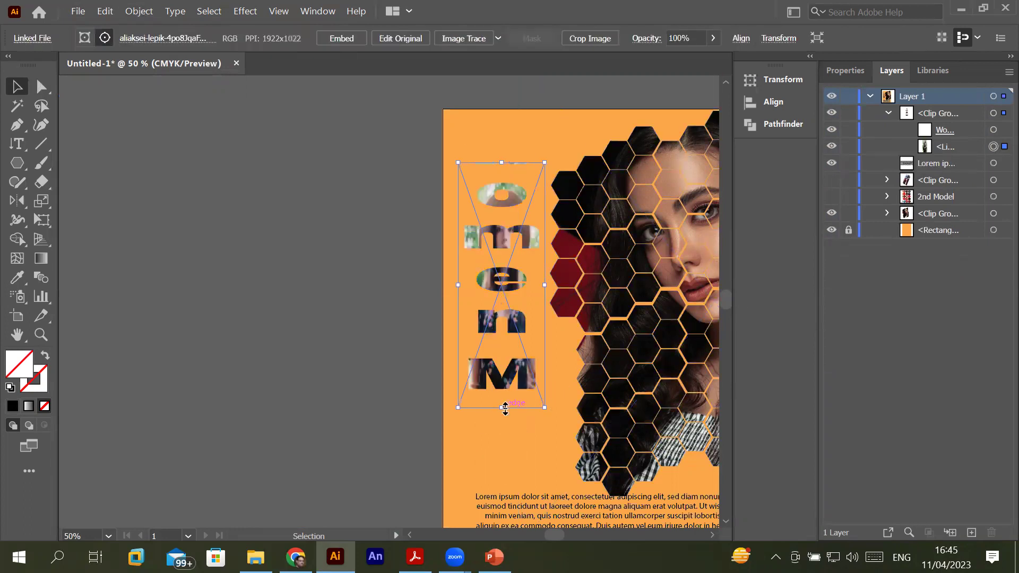
mouse_move(505, 408)
mouse_down()
mouse_move(496, 519)
mouse_move(500, 390)
mouse_up()
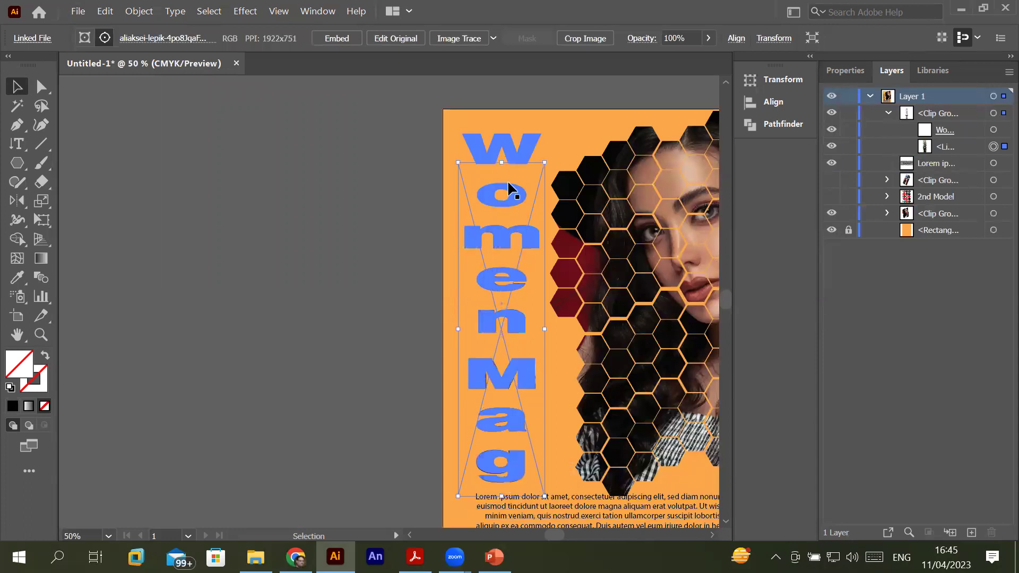
drag(501, 162, 501, 114)
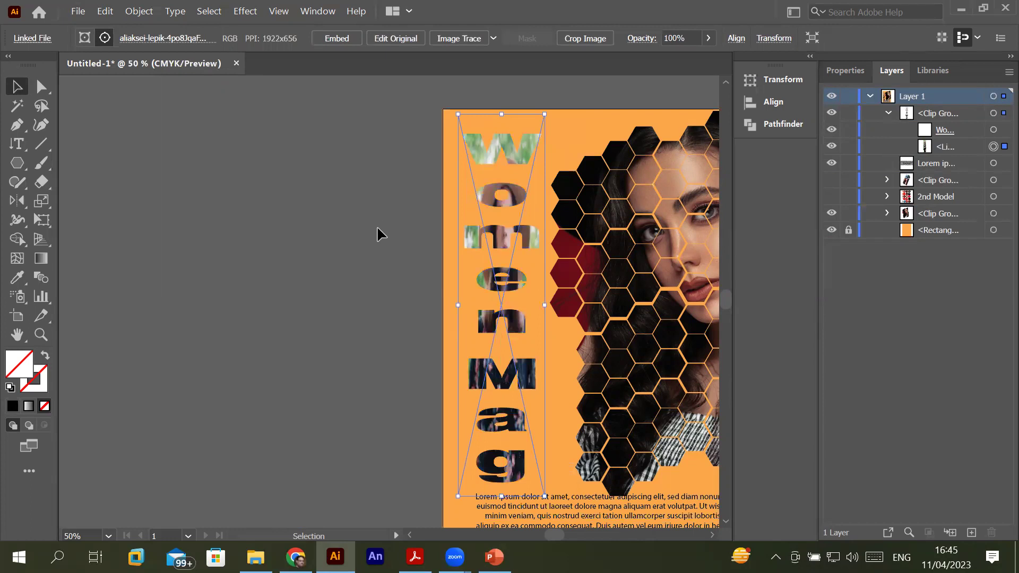
click(340, 268)
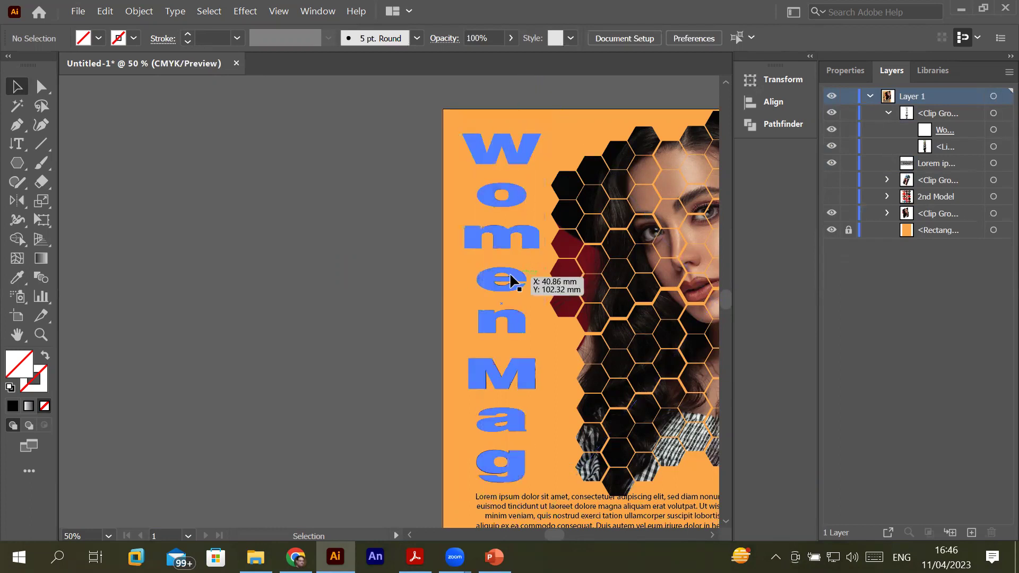
Move the Women Mag title left of the poster and add vertical text 'FashionMAg'
drag(506, 287, 262, 289)
drag(232, 286, 232, 287)
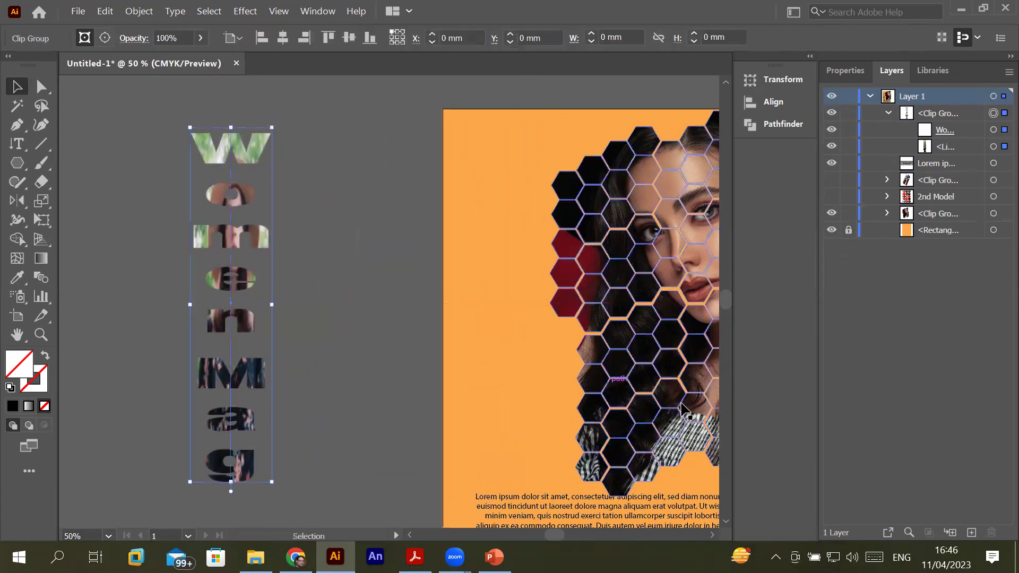
click(25, 146)
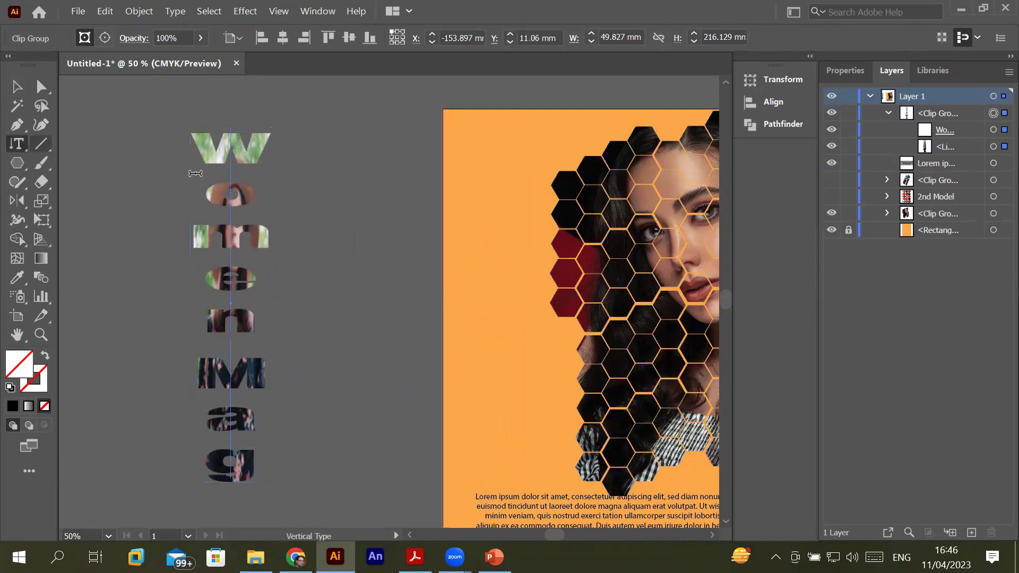
click(484, 150)
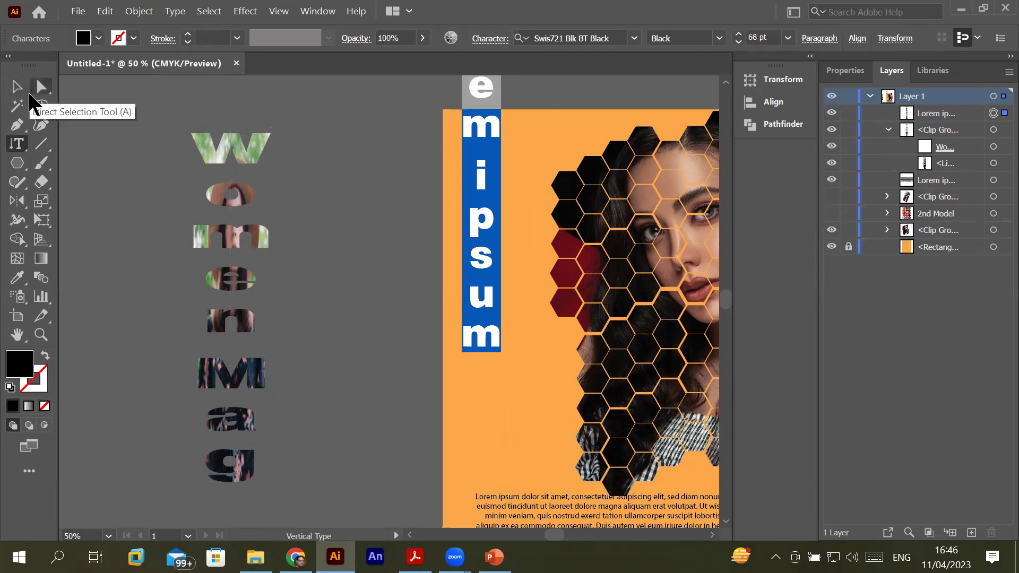
text(Wo)
key(BackSpace)
key(BackSpace)
text(FashionMA)
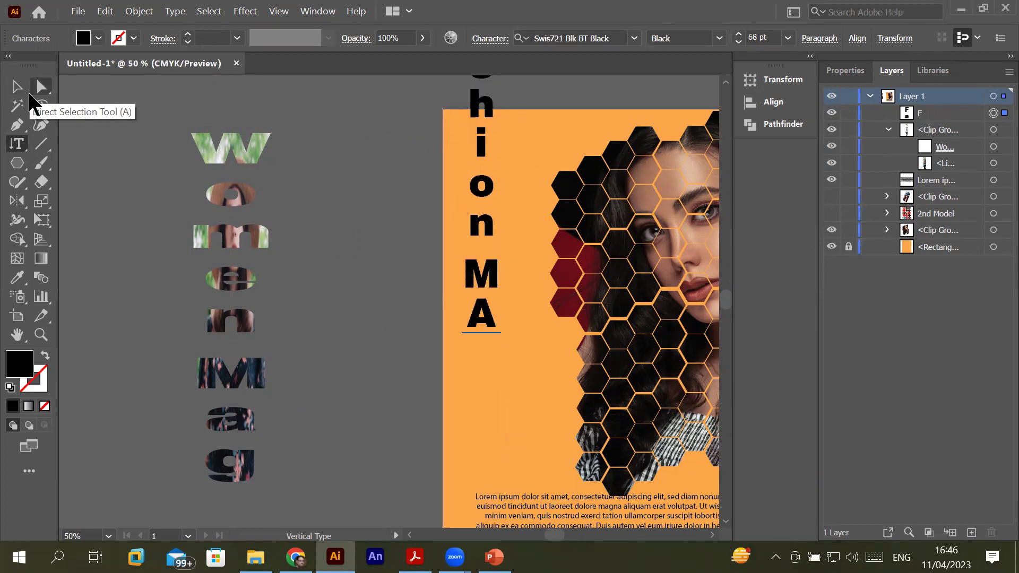
text(g)
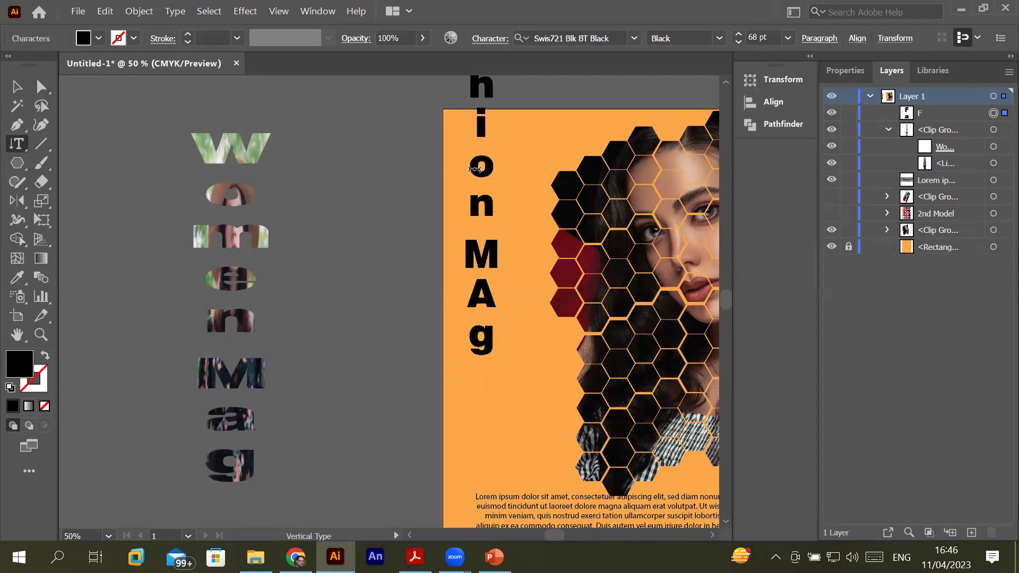
Position the FashionMAg title down the poster's left side and stretch its letters wider
click(16, 86)
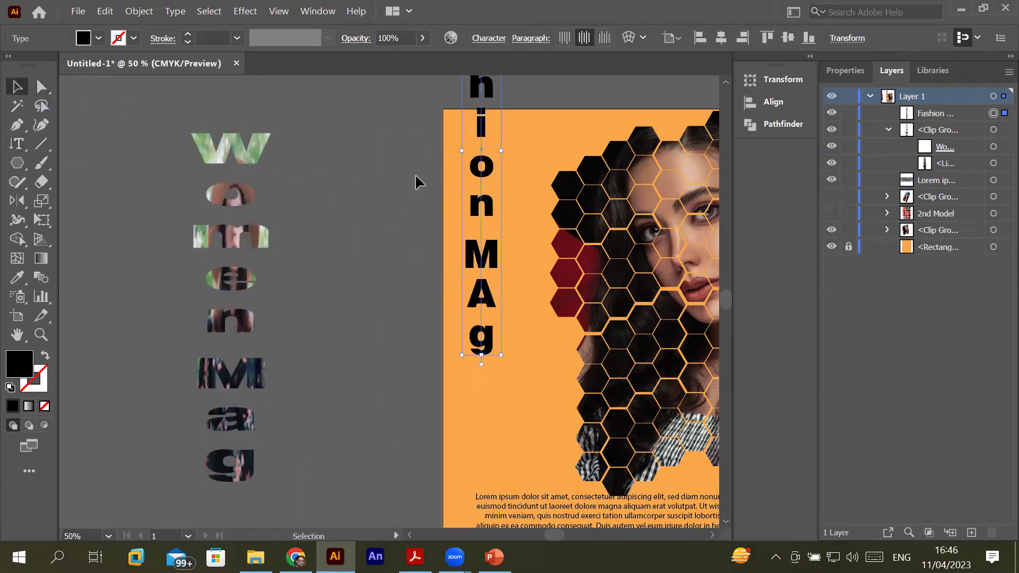
drag(487, 169, 473, 318)
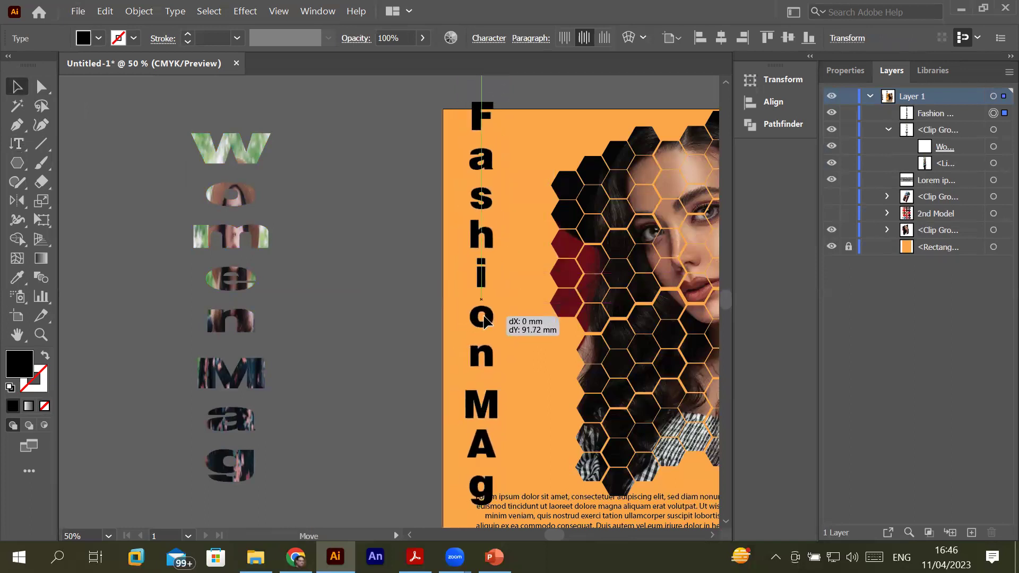
mouse_move(473, 318)
mouse_down()
mouse_move(476, 101)
mouse_move(476, 143)
mouse_up()
drag(465, 187, 458, 162)
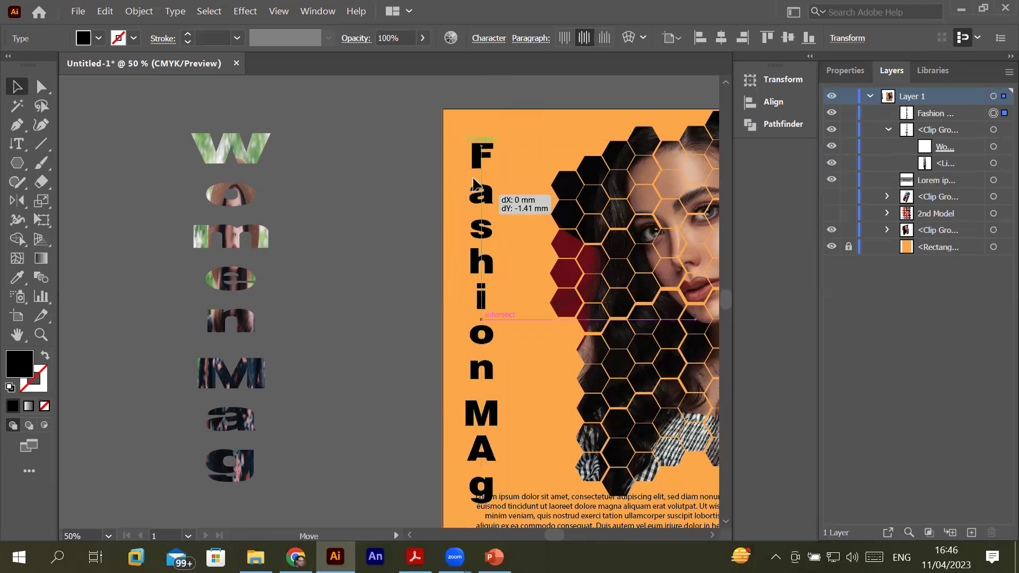
drag(494, 298, 545, 298)
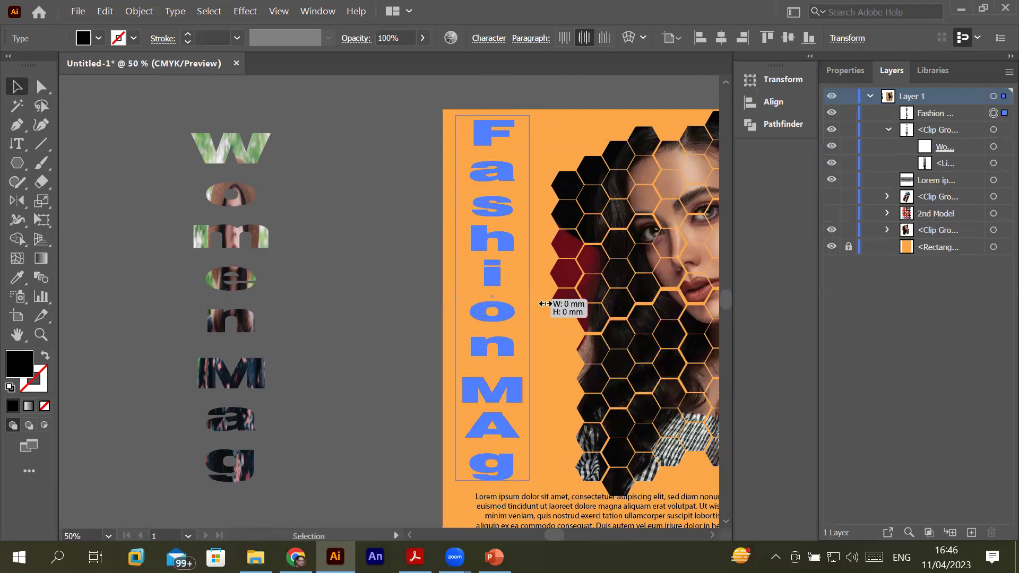
click(366, 287)
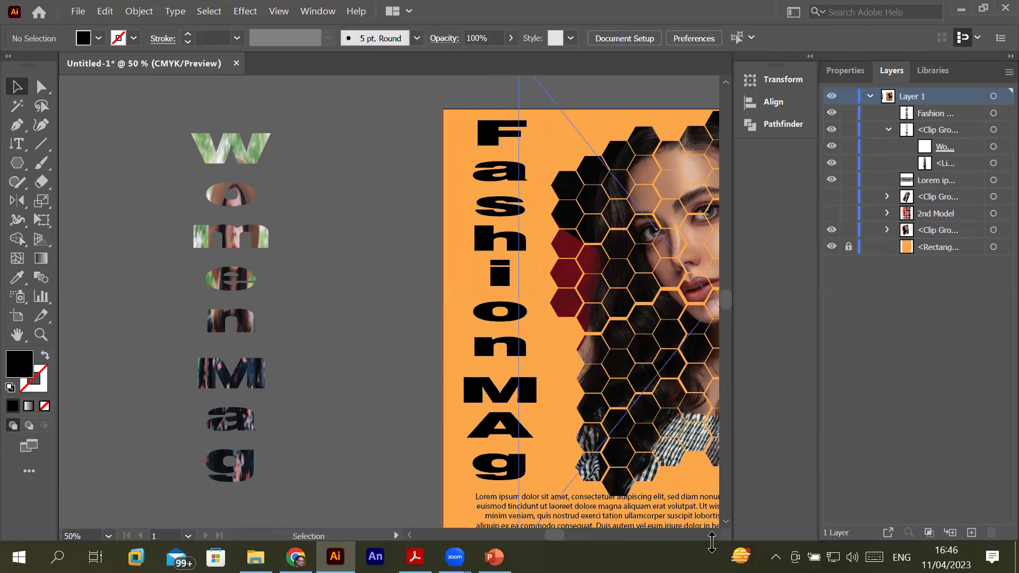
Scroll the full poster width into view and select the FashionMAg title
click(716, 537)
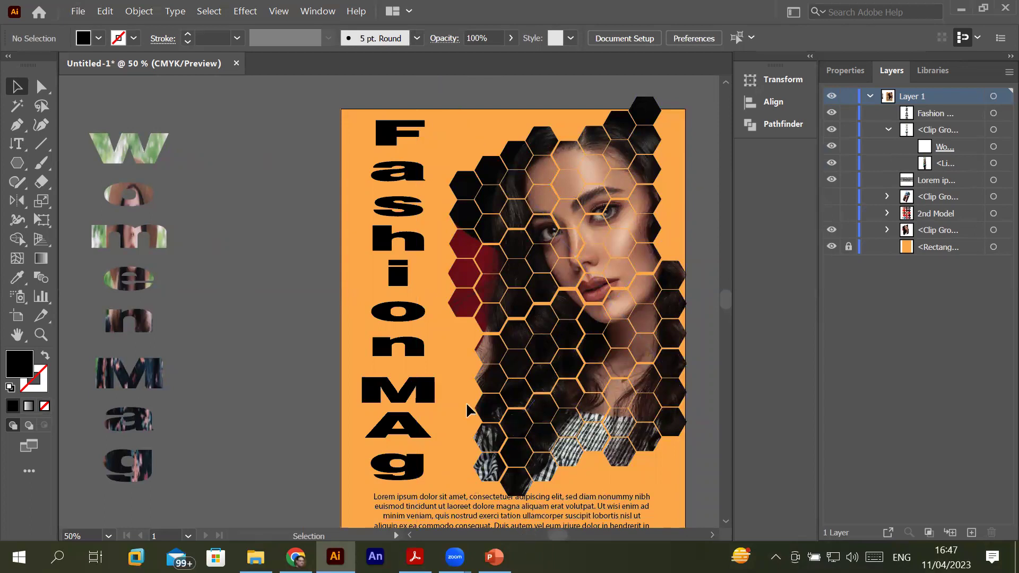
click(384, 240)
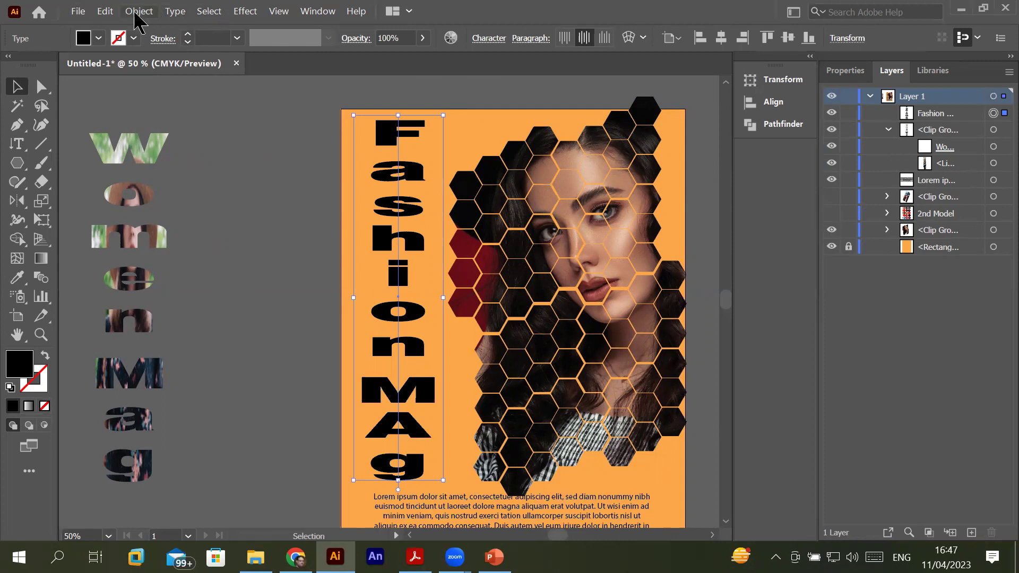
Turn the vertical FashionMAg title into outlined letters with Type > Create Outlines
click(139, 16)
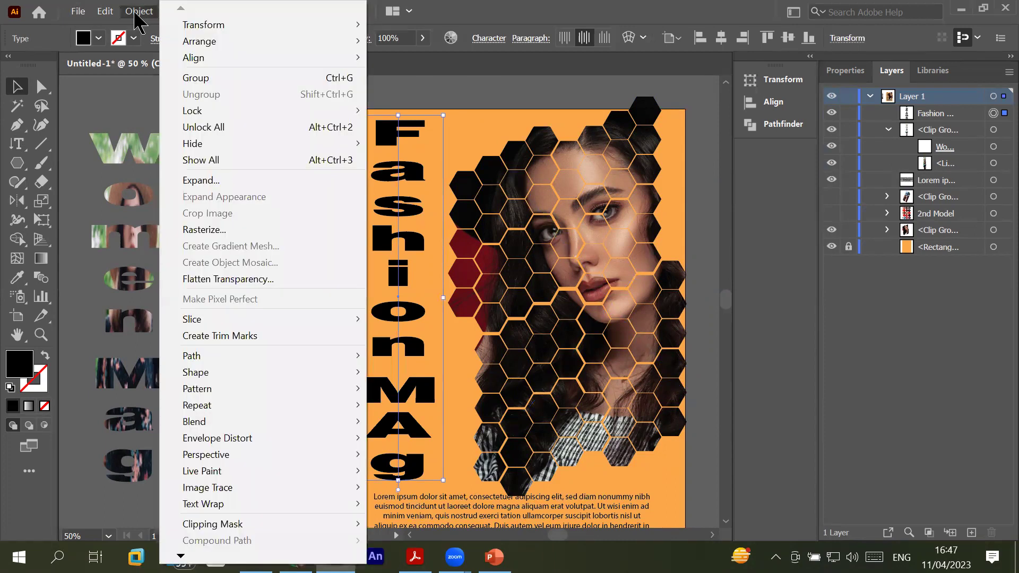
click(136, 14)
click(176, 13)
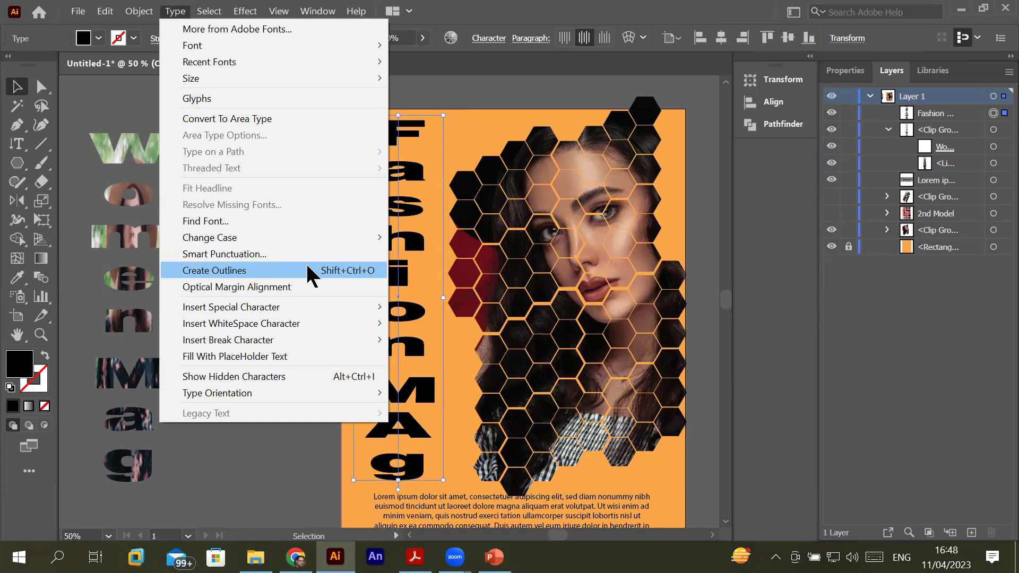
click(310, 272)
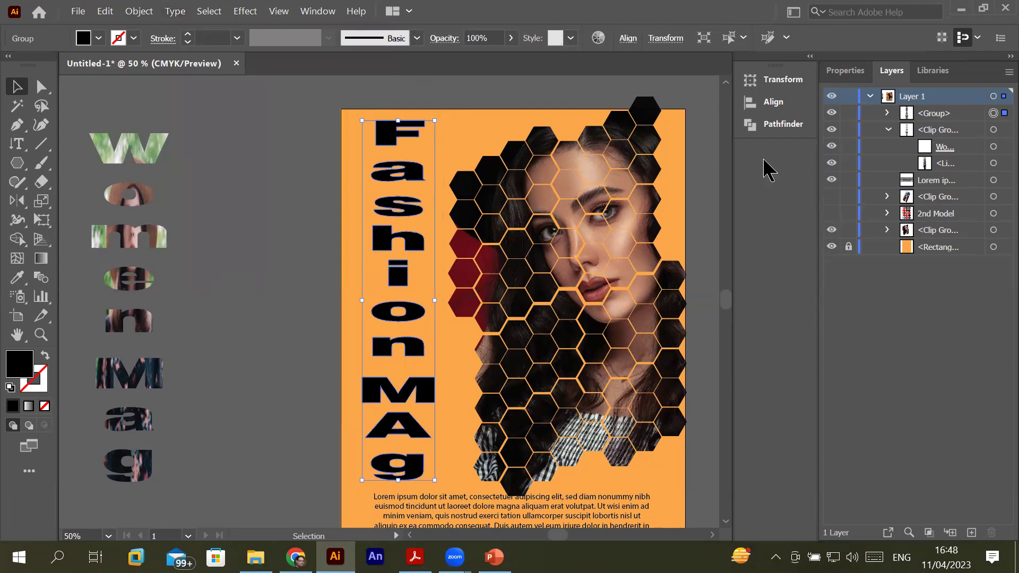
Expand Layer 1 and the title group in Layers, then lock the letter g
click(870, 97)
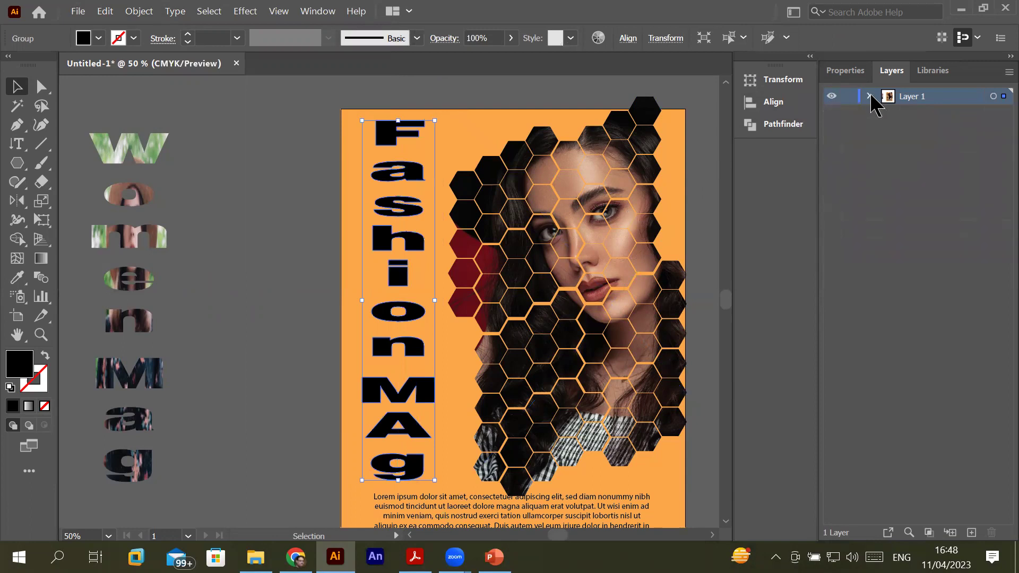
click(871, 96)
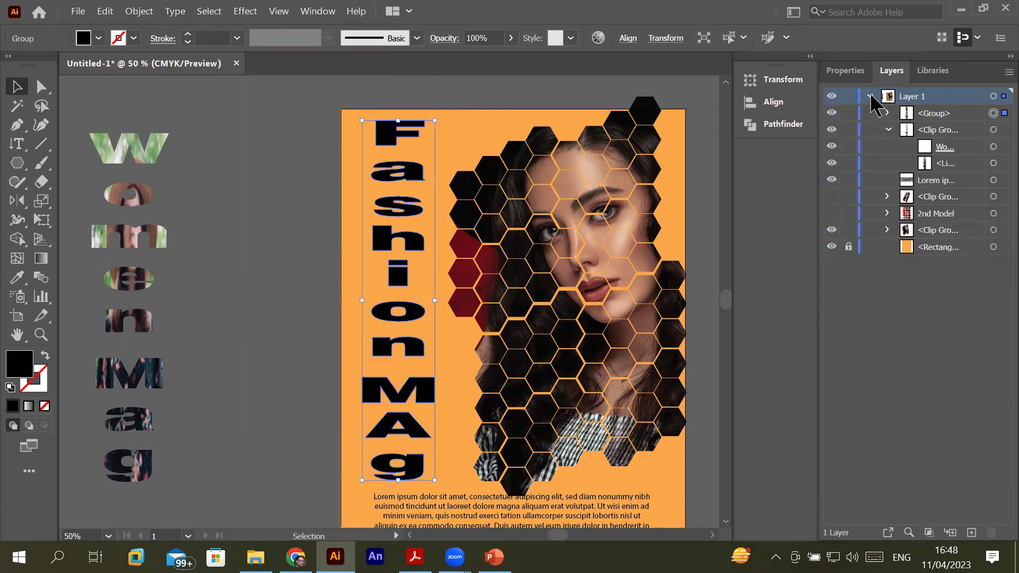
click(934, 113)
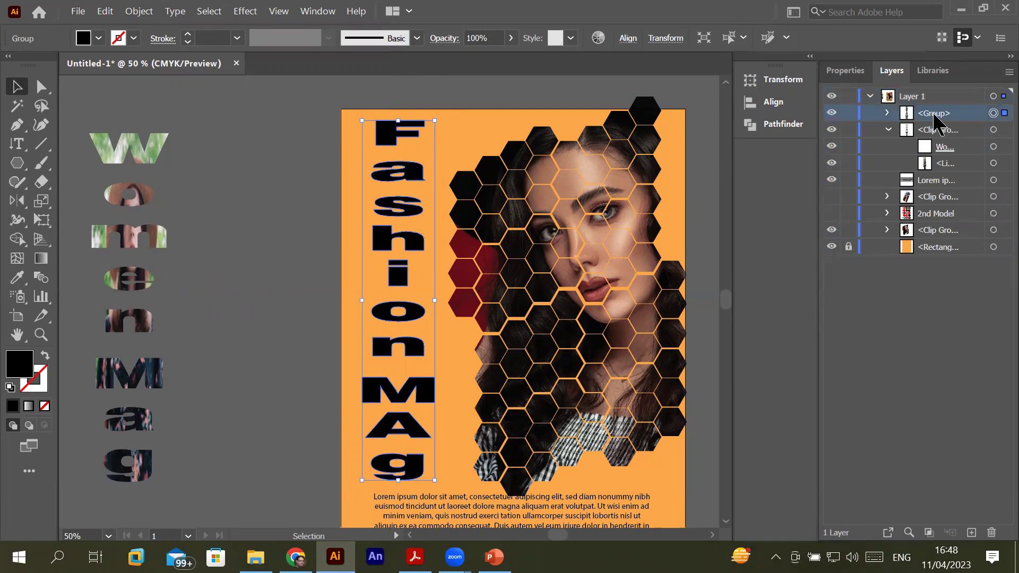
click(888, 113)
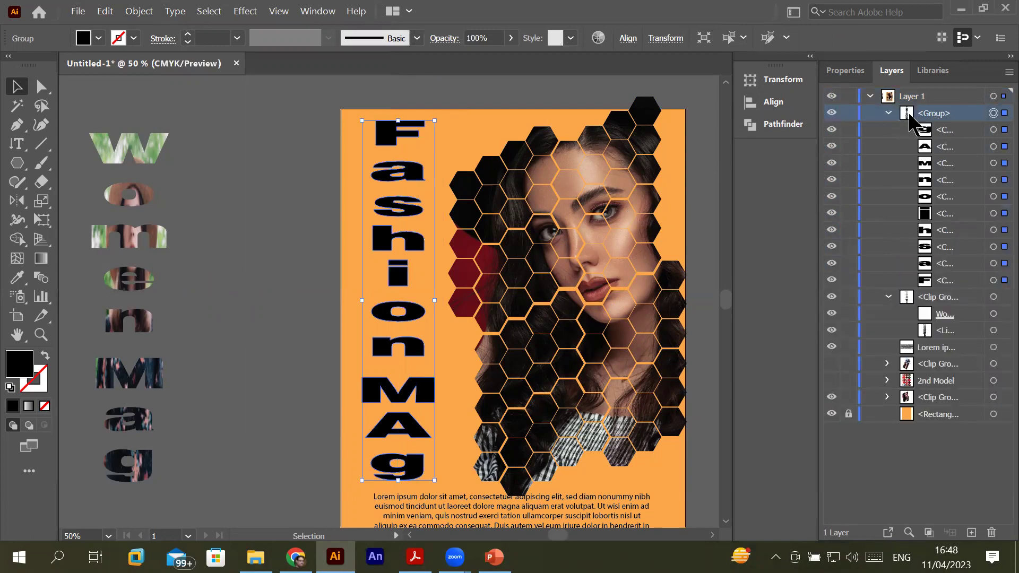
click(849, 129)
Toggle visibility of individual letters and the whole title group, leaving everything visible
click(832, 130)
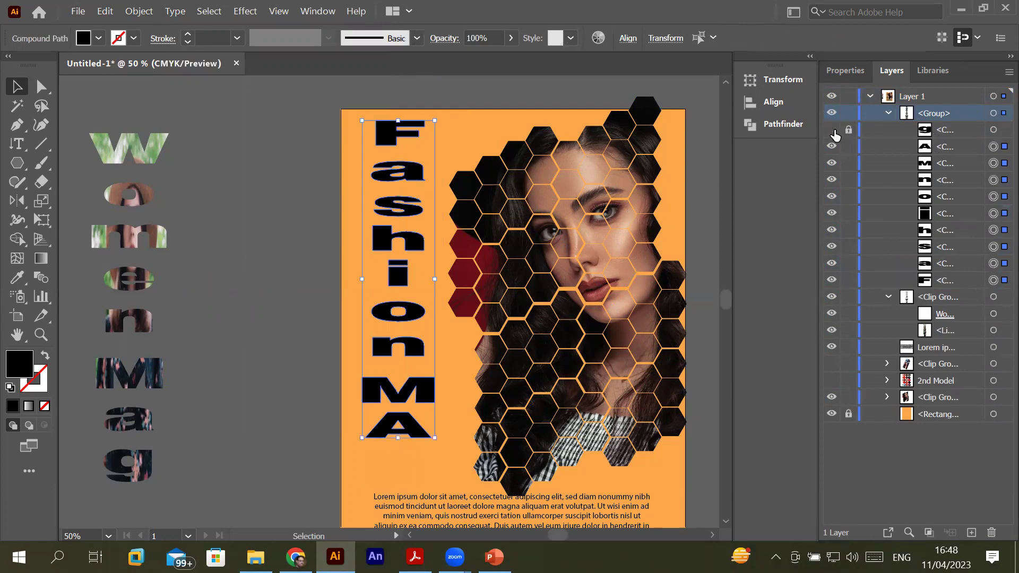
click(832, 146)
click(831, 162)
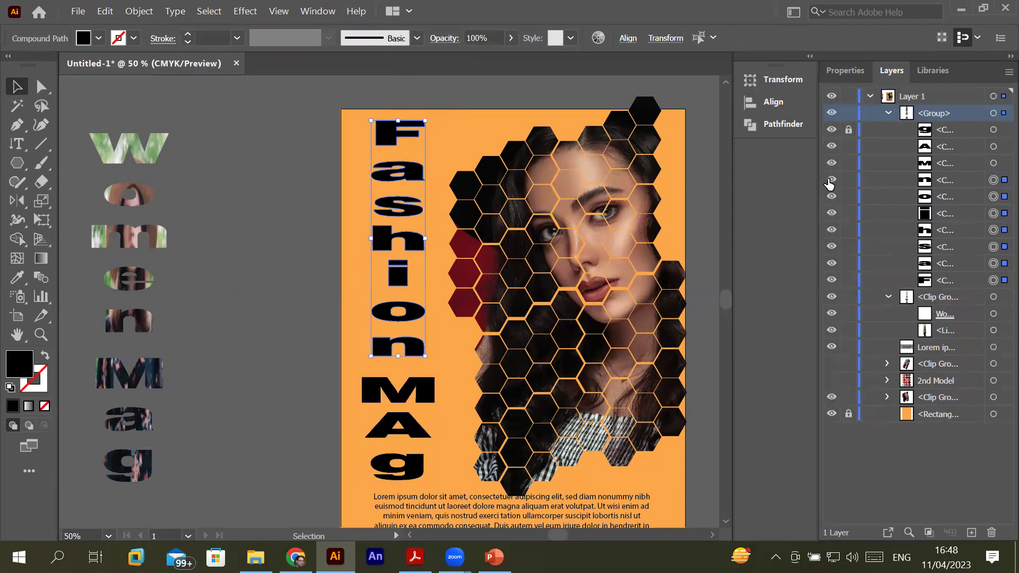
click(831, 180)
click(832, 180)
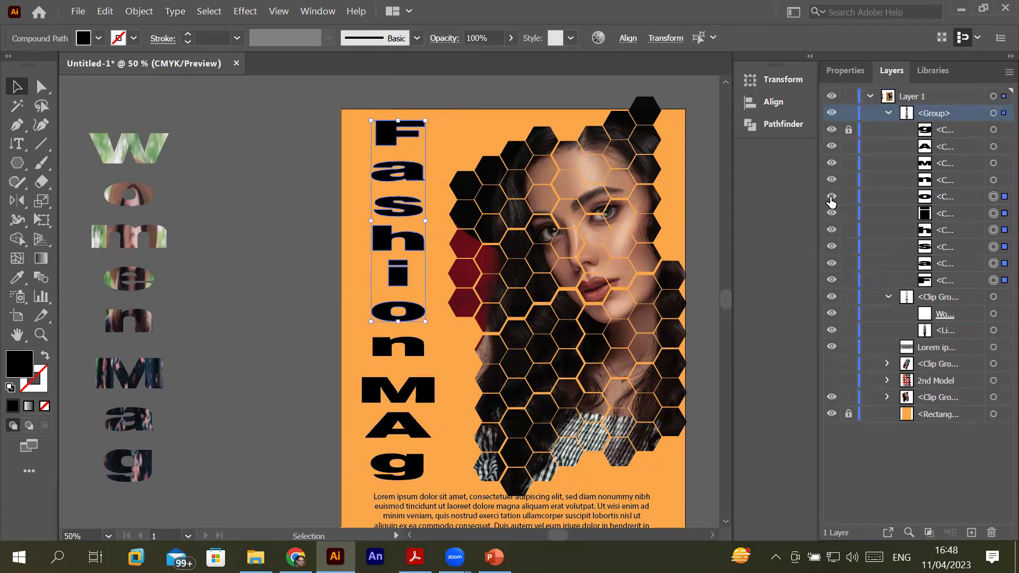
click(832, 196)
click(831, 213)
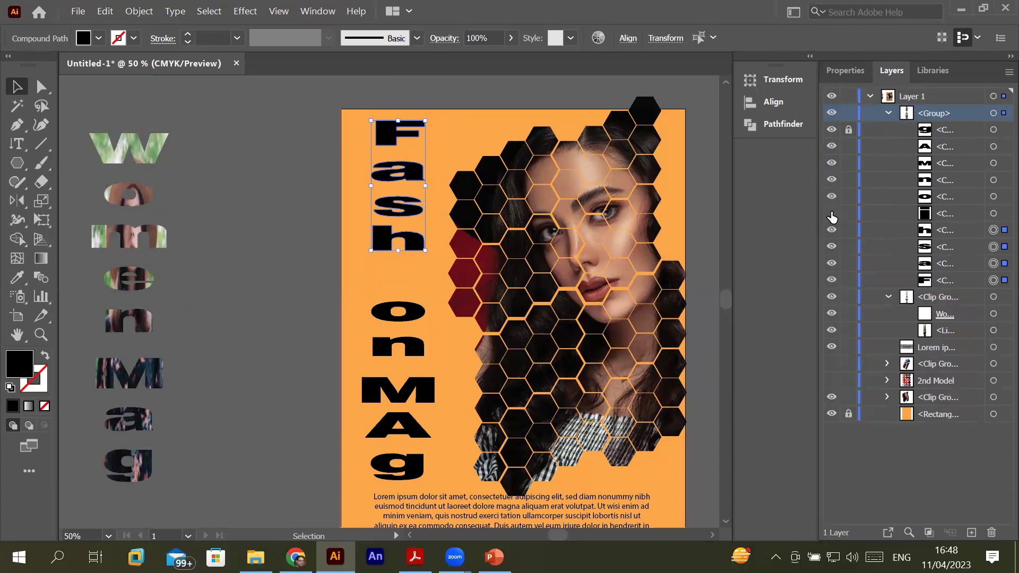
click(832, 230)
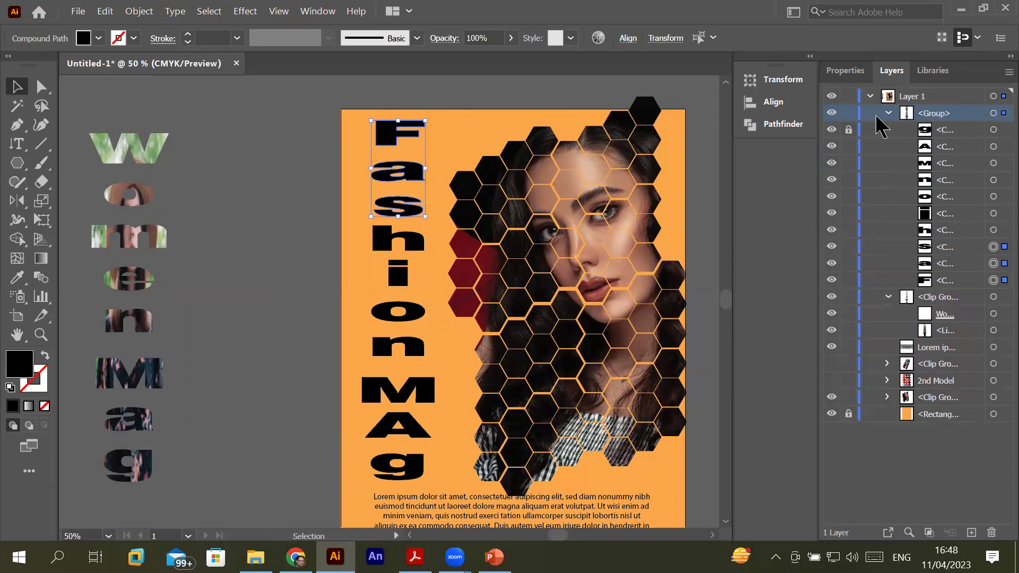
click(832, 113)
click(832, 114)
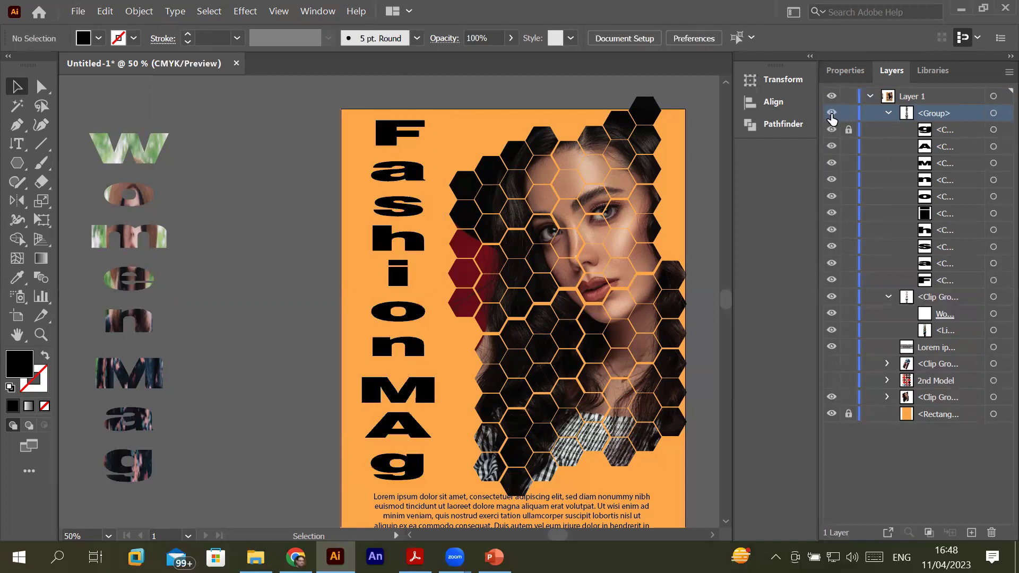
click(832, 114)
click(832, 114)
click(832, 114)
Unlock the letter g, zoom in, and select the outlined title group
click(945, 130)
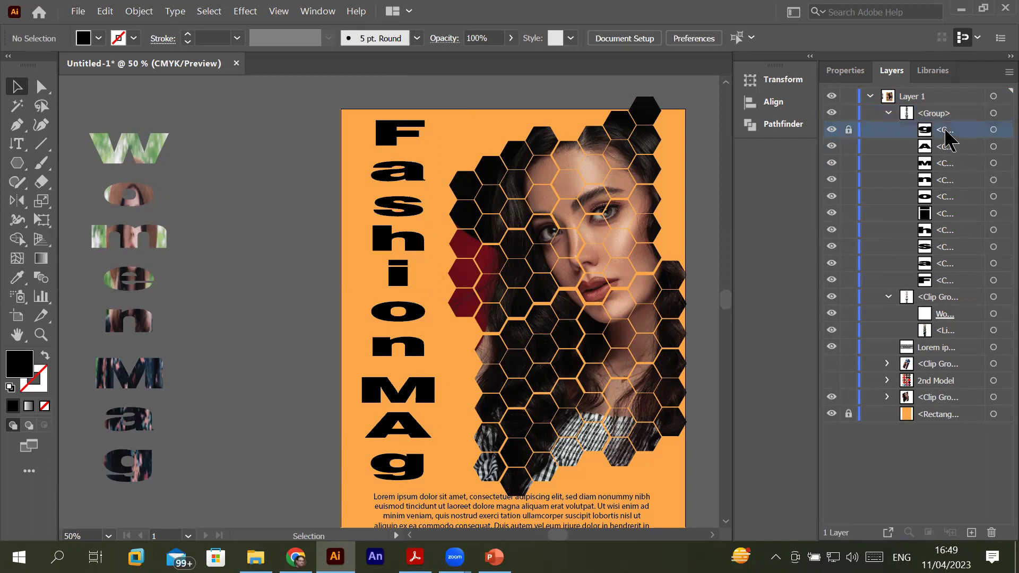
click(848, 129)
scroll(394, 106, up, 3)
scroll(398, 112, up, 1)
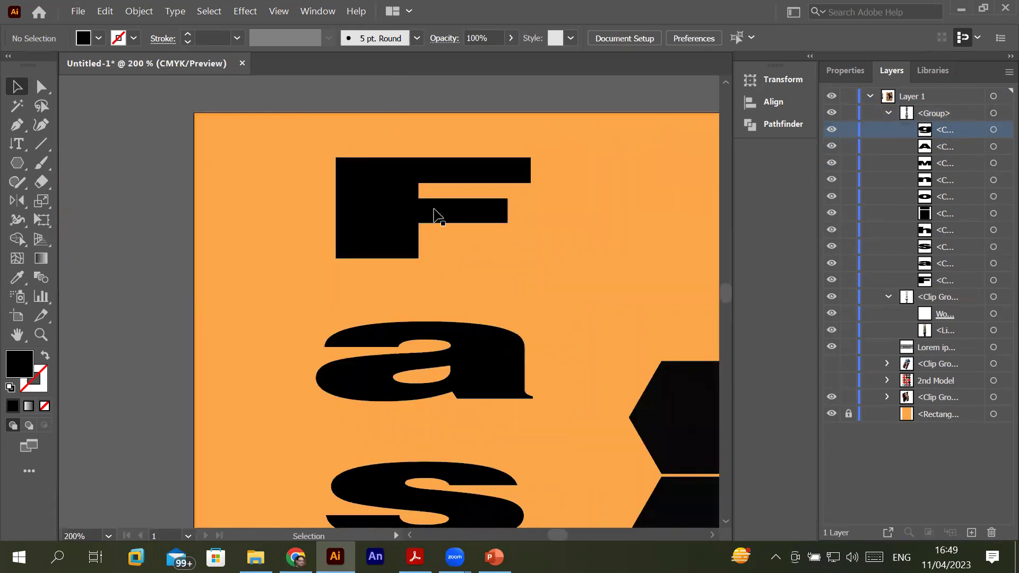
click(394, 190)
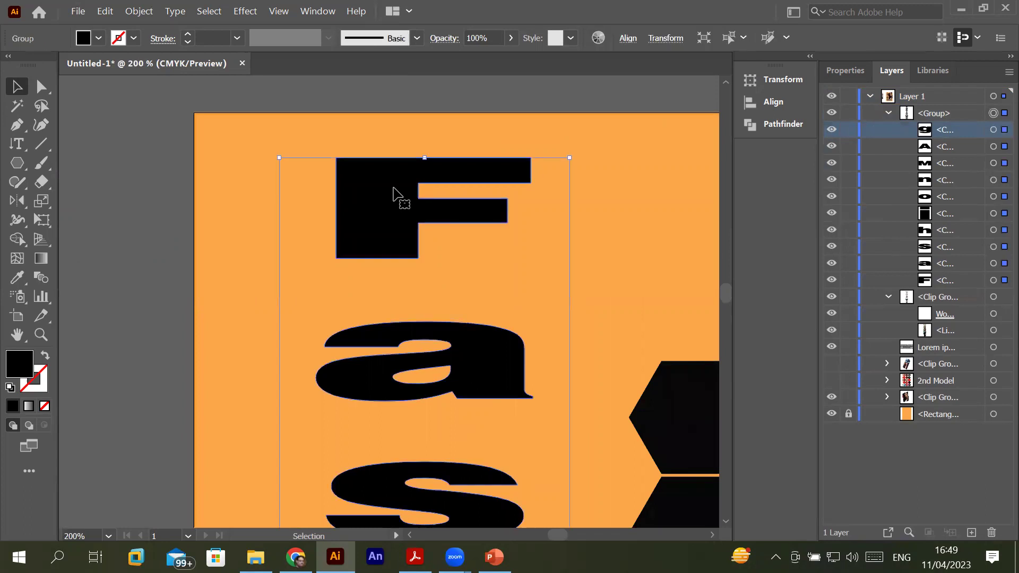
click(40, 88)
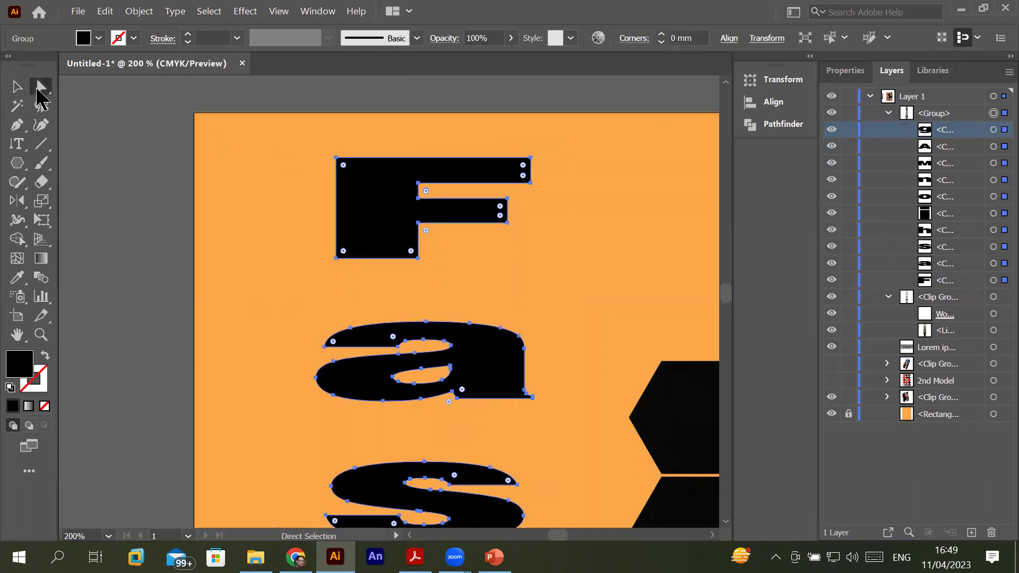
Select the F, a and s letters individually with Direct Selection
alt+scroll(591, 277, down, 1)
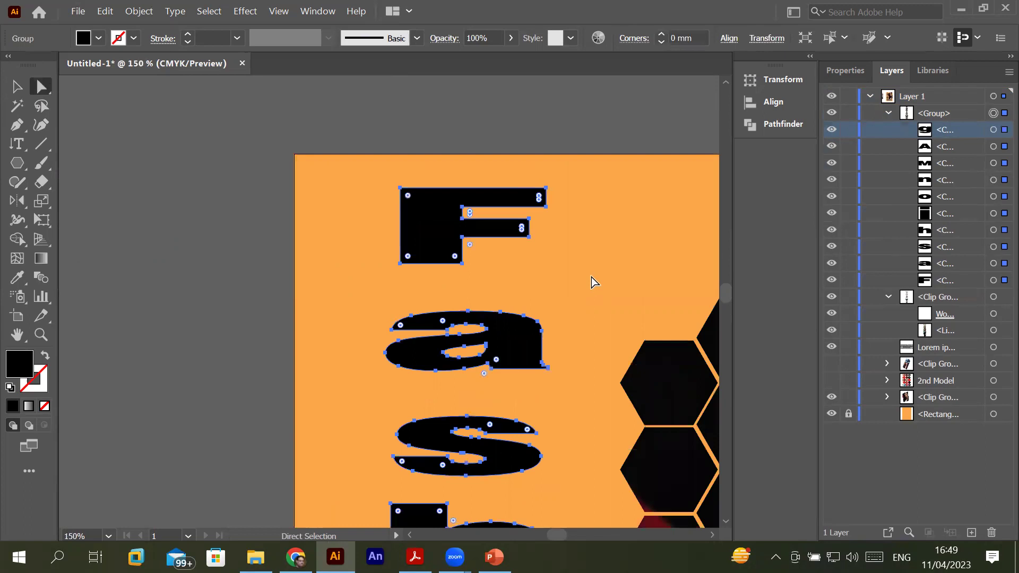
alt+scroll(591, 277, down, 1)
click(271, 230)
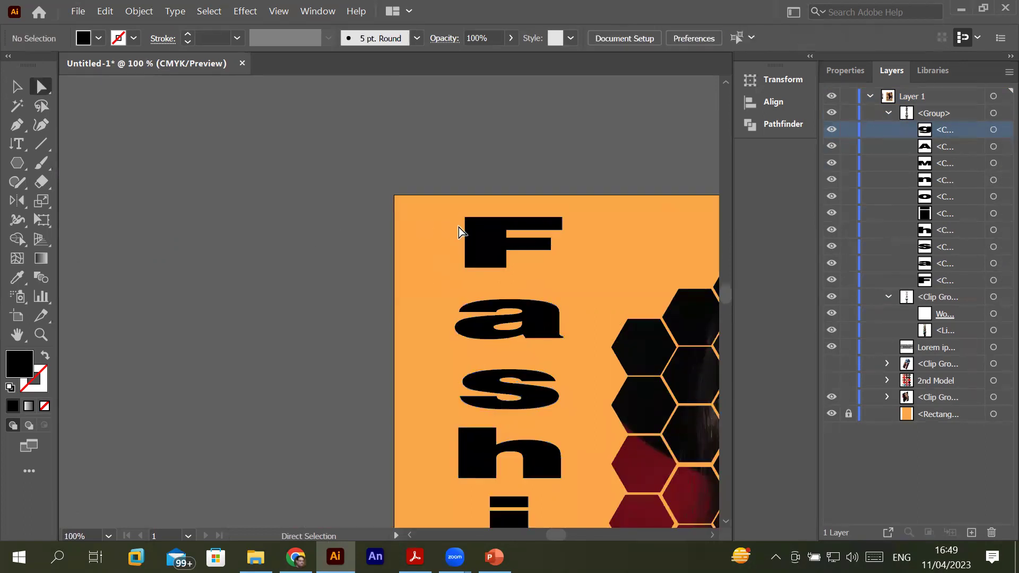
click(478, 227)
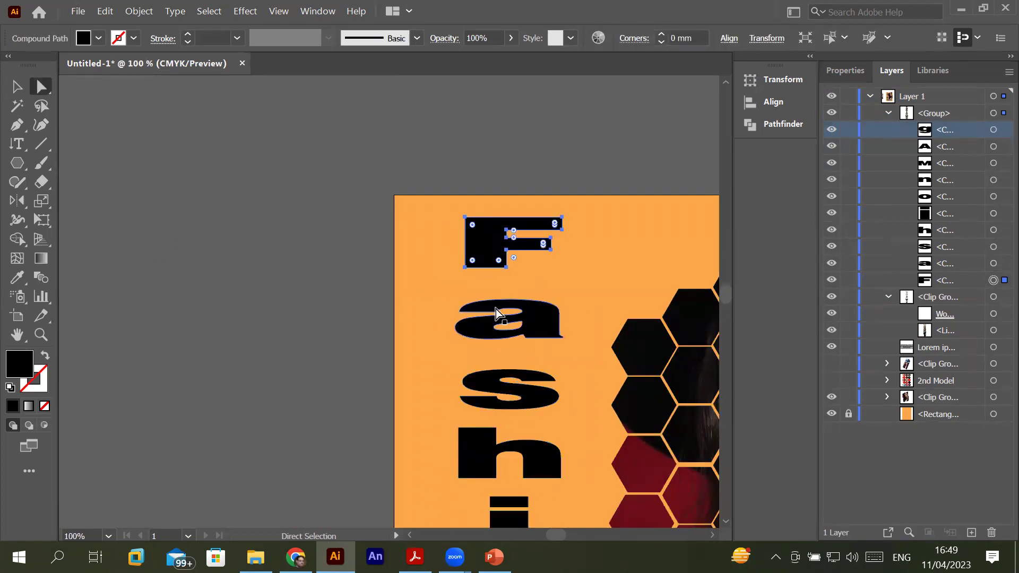
click(496, 310)
click(524, 399)
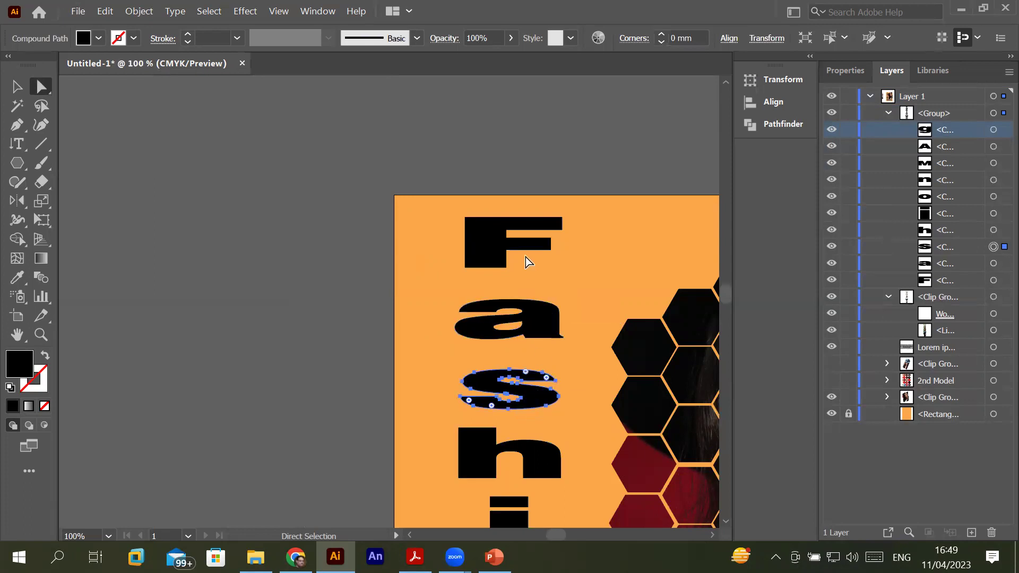
click(496, 243)
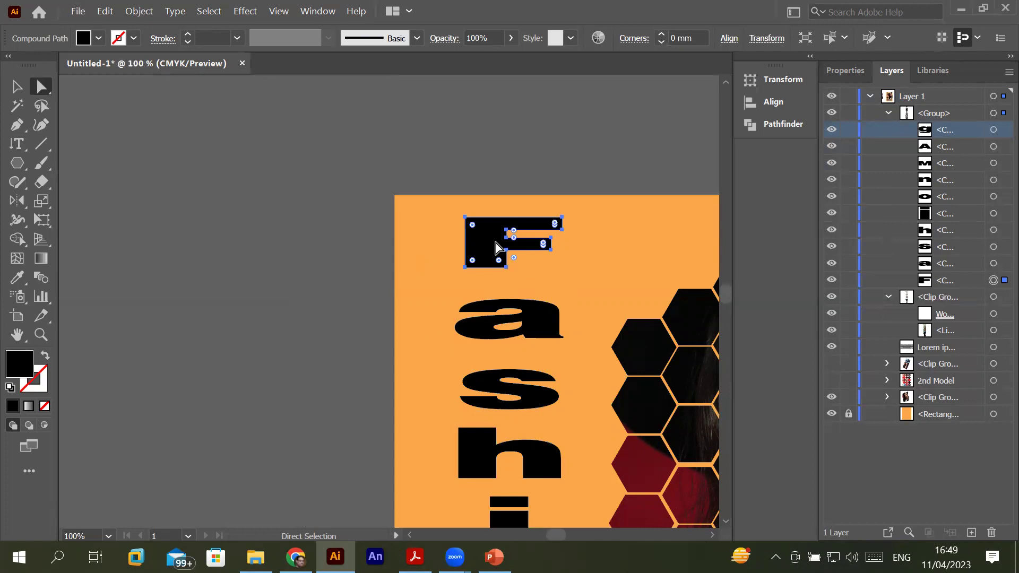
Drag the F's two bottom corner points down-left to slant its stem
scroll(520, 237, up, 1)
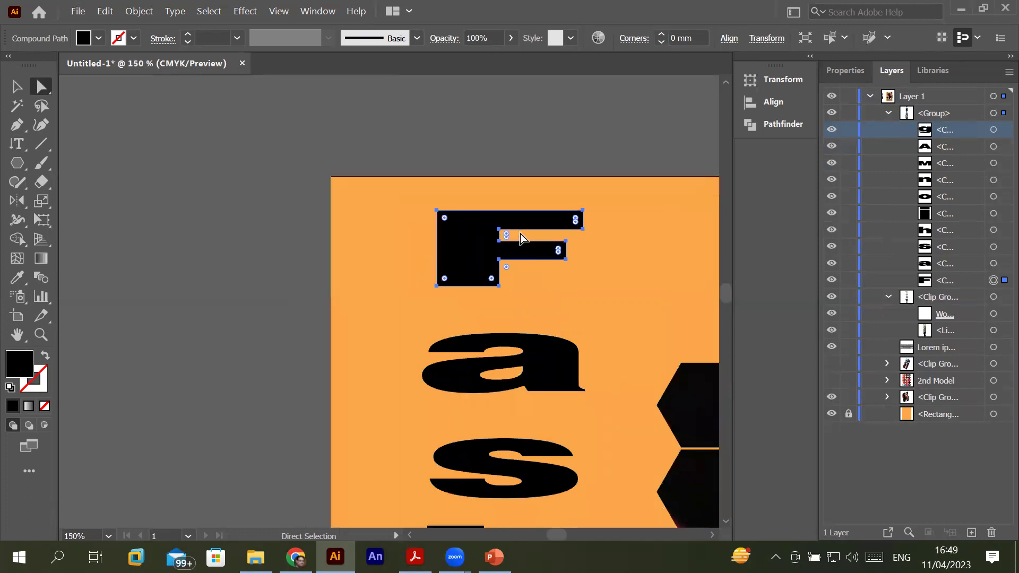
scroll(520, 238, up, 2)
scroll(520, 238, down, 1)
scroll(520, 237, up, 1)
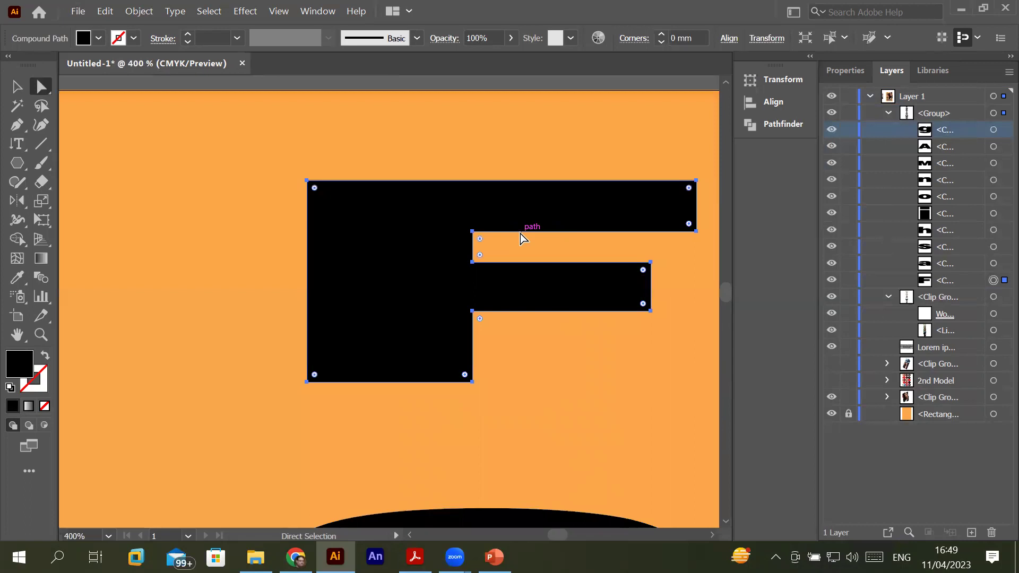
click(472, 381)
shift+click(308, 381)
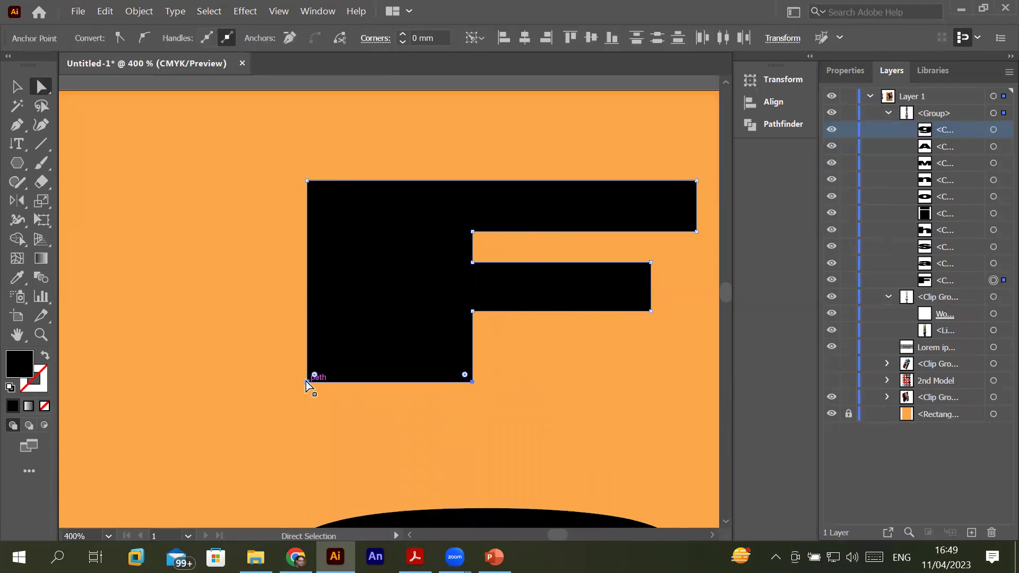
mouse_move(307, 381)
mouse_down()
mouse_move(301, 418)
mouse_move(180, 508)
mouse_up()
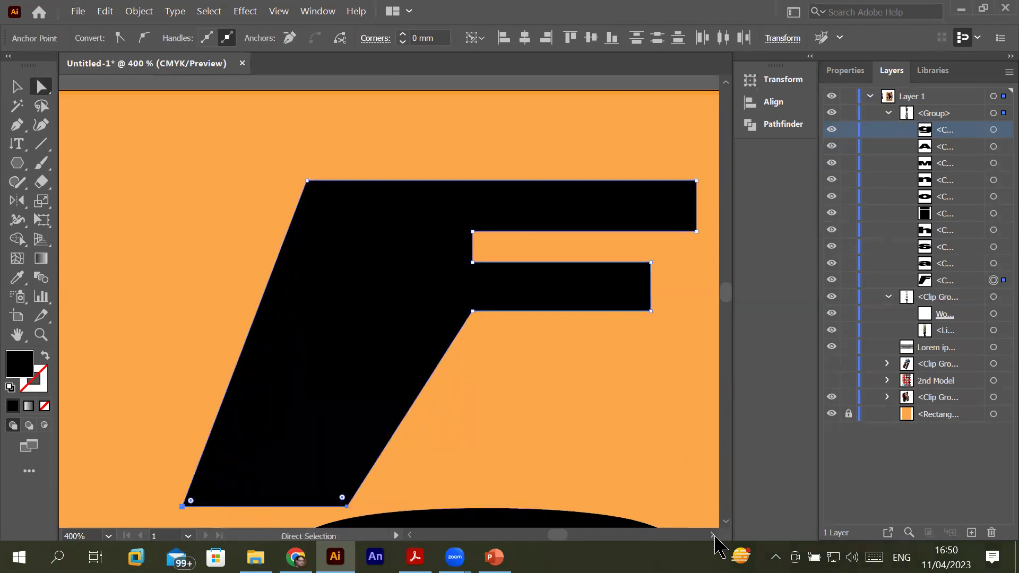
click(726, 522)
Select the a's bottom-right points and extend its right side further right
scroll(726, 522, down, 5)
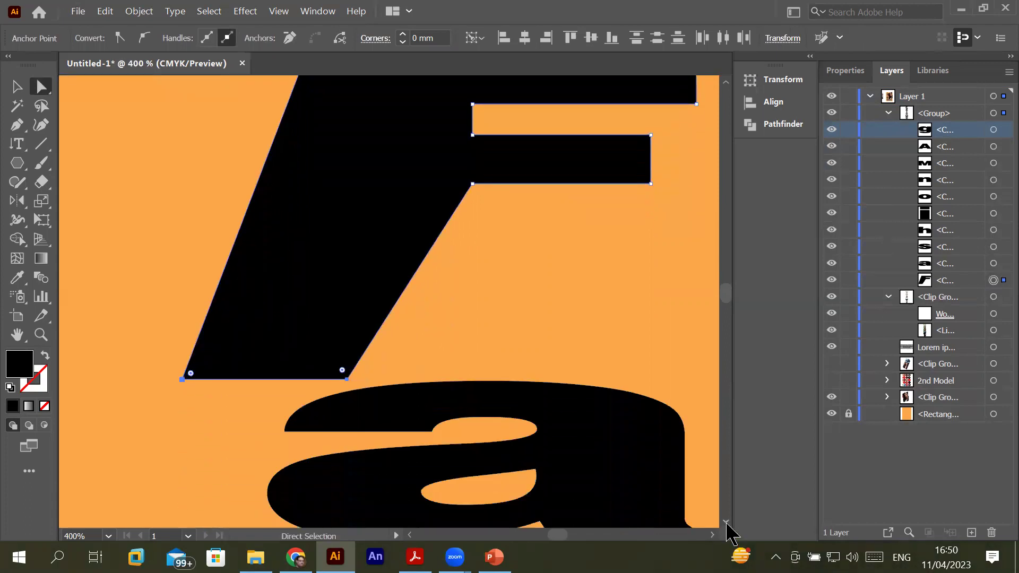
click(659, 414)
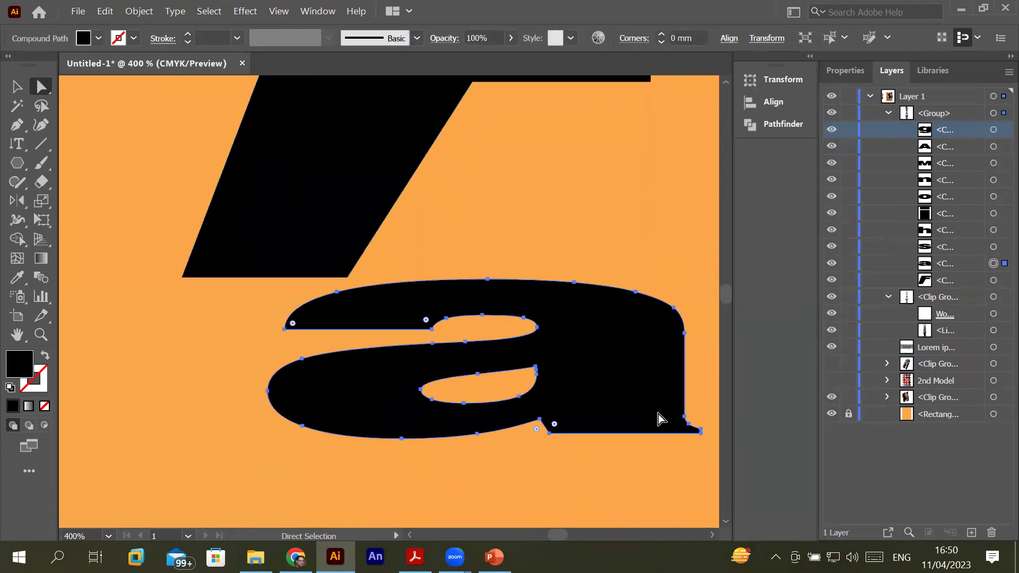
click(550, 434)
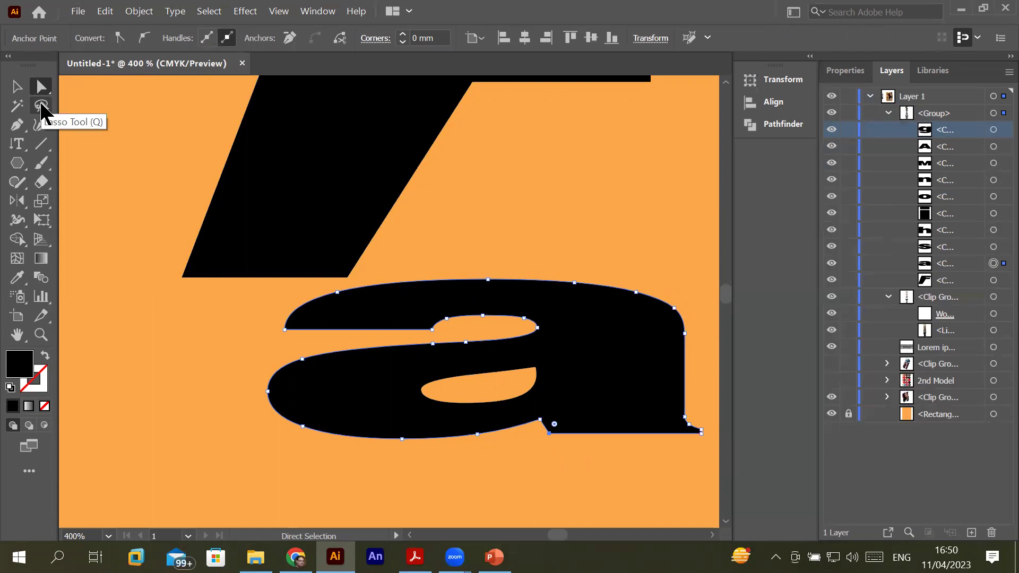
click(41, 107)
mouse_move(492, 246)
mouse_down()
mouse_move(474, 263)
mouse_move(628, 344)
mouse_move(683, 357)
mouse_move(706, 335)
mouse_move(648, 257)
mouse_move(545, 240)
mouse_up()
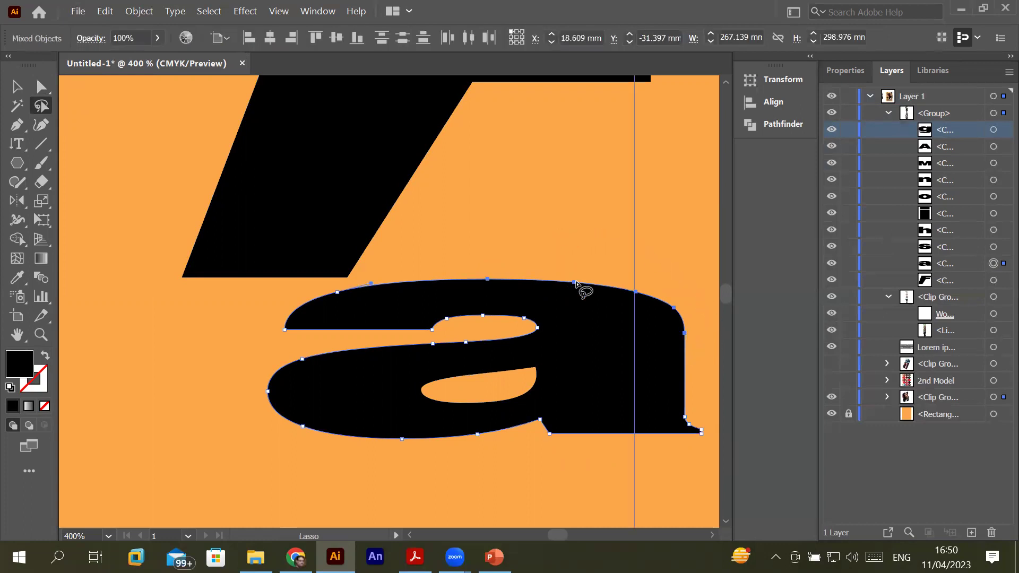
click(561, 292)
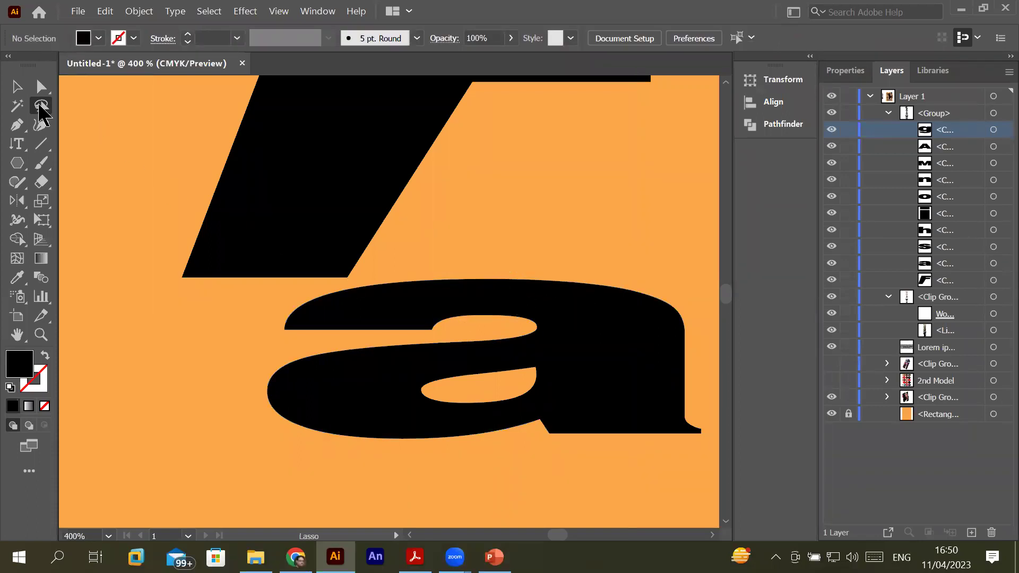
click(41, 86)
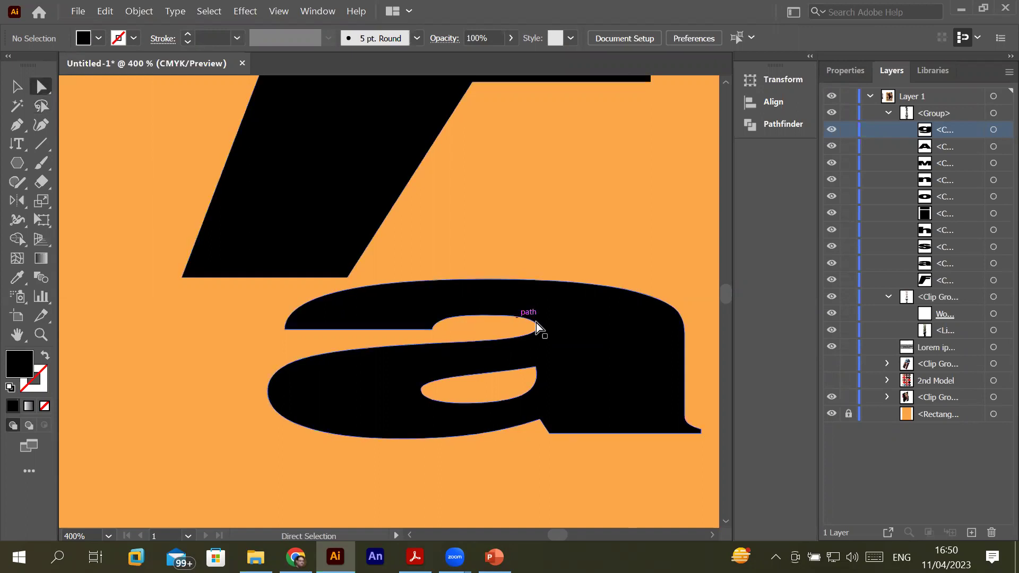
click(580, 319)
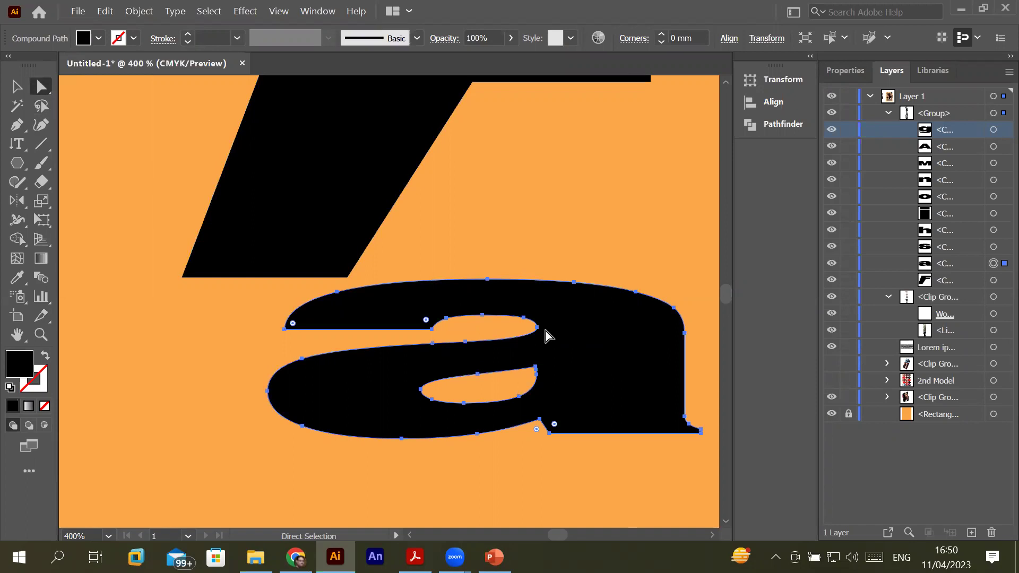
click(576, 285)
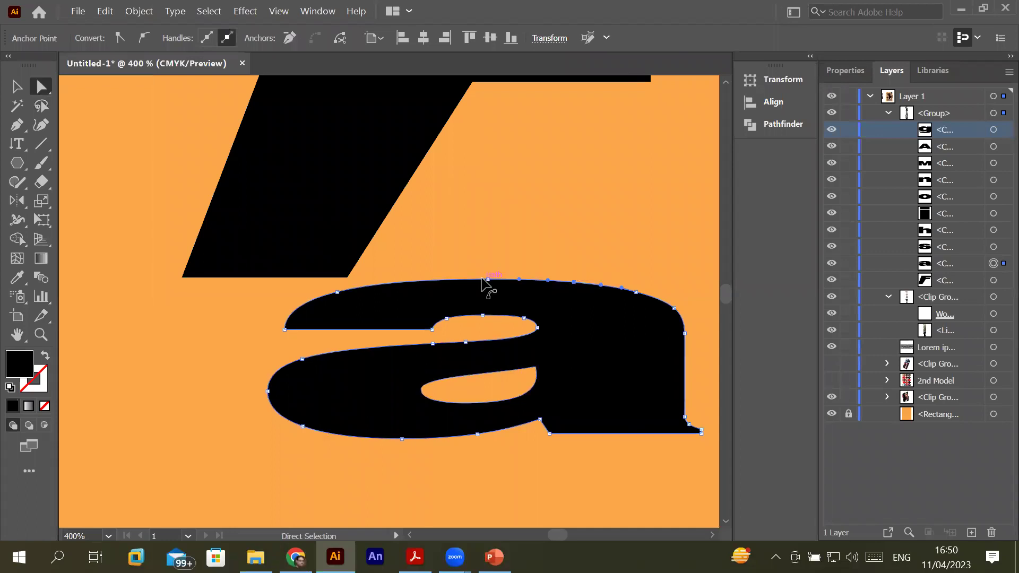
click(487, 279)
drag(616, 253, 716, 457)
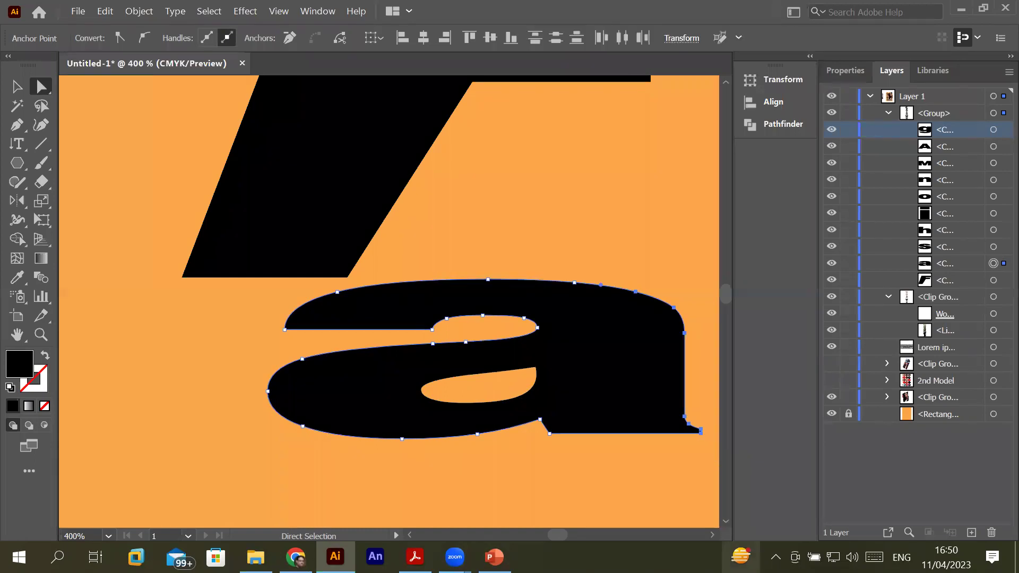
click(713, 535)
click(713, 535)
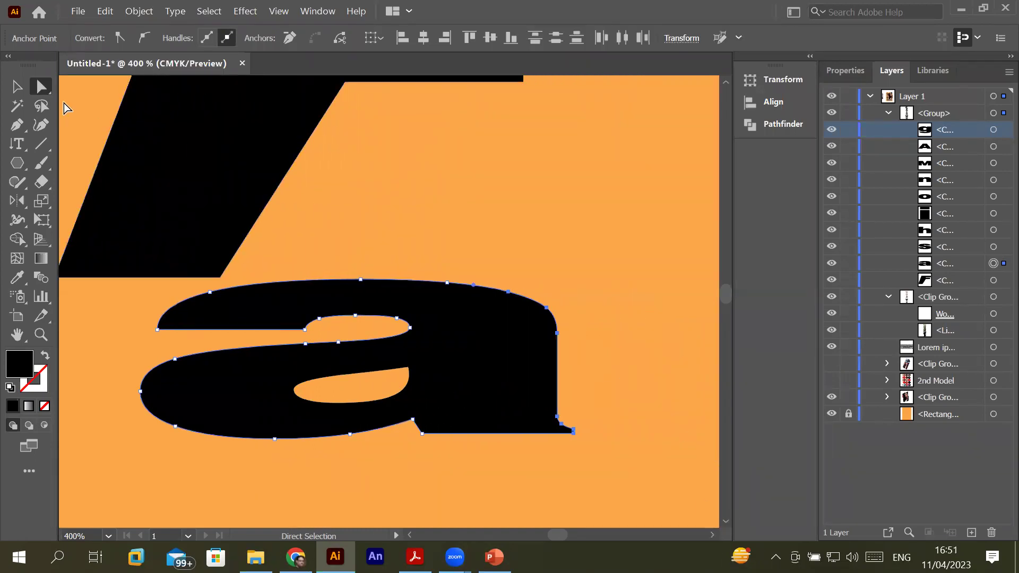
drag(557, 334, 622, 342)
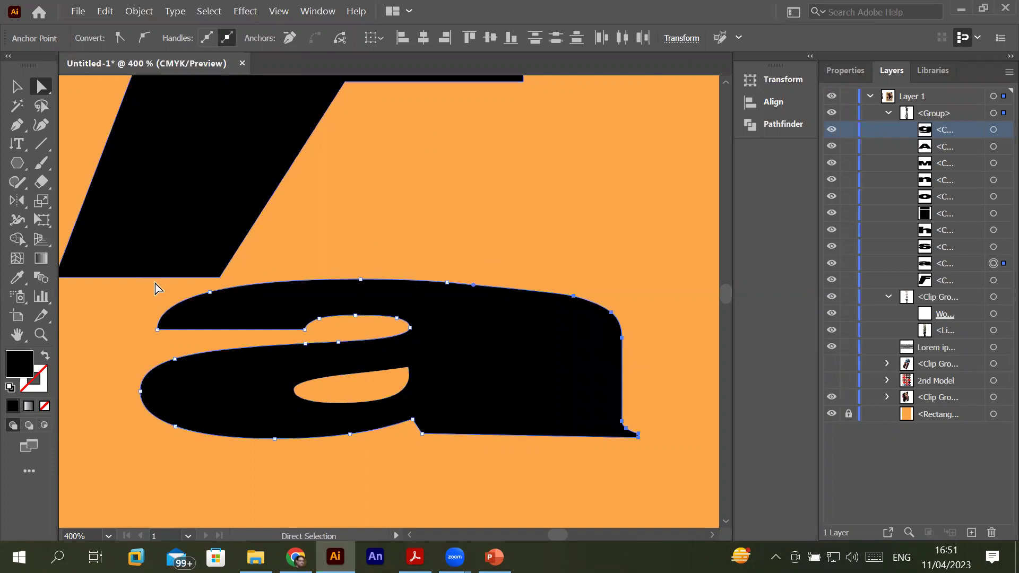
Pull the a's top stroke and bowl further to the left
click(210, 294)
click(157, 329)
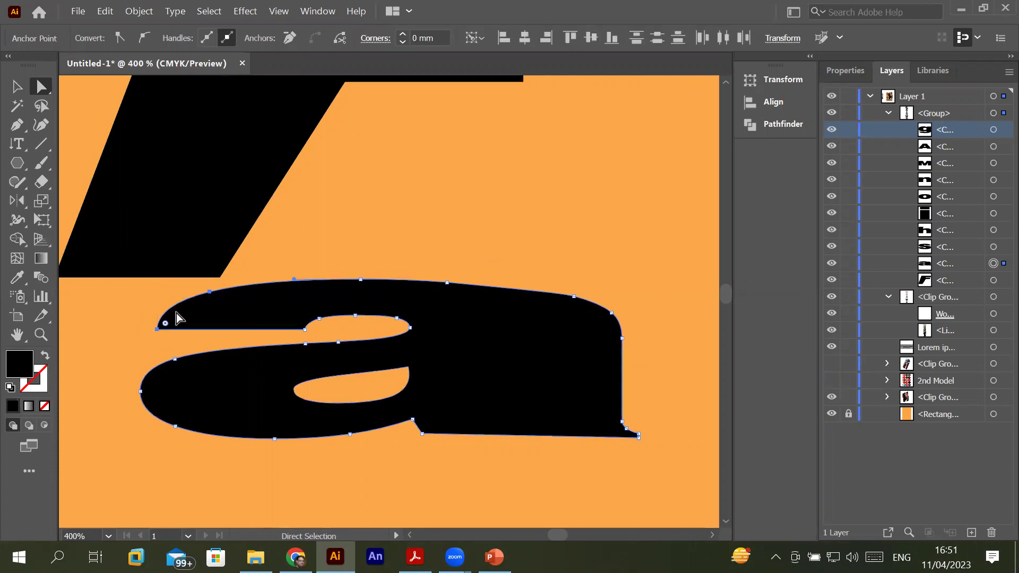
drag(156, 328, 93, 333)
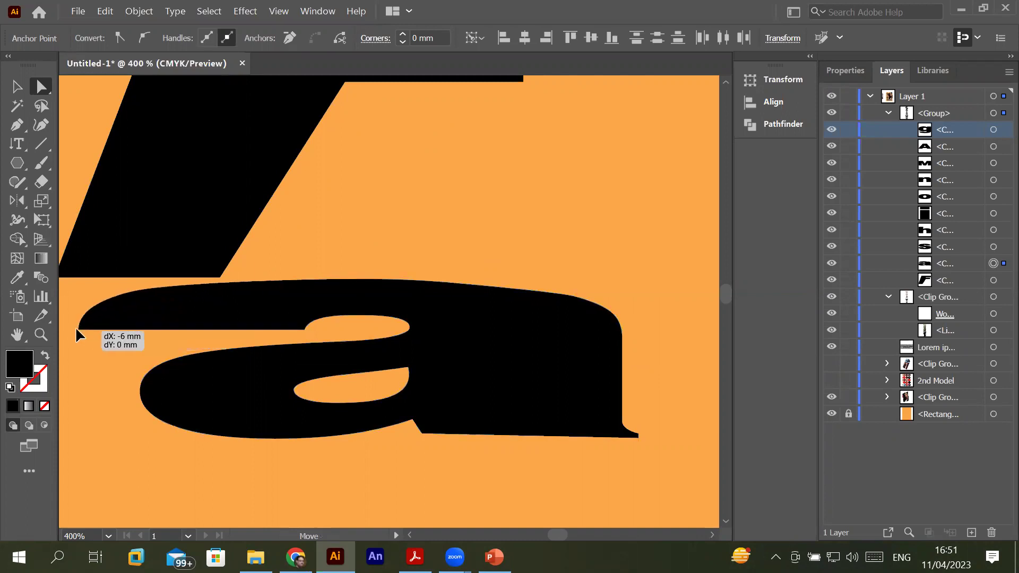
mouse_move(92, 339)
mouse_down()
mouse_move(79, 330)
mouse_move(198, 462)
mouse_up()
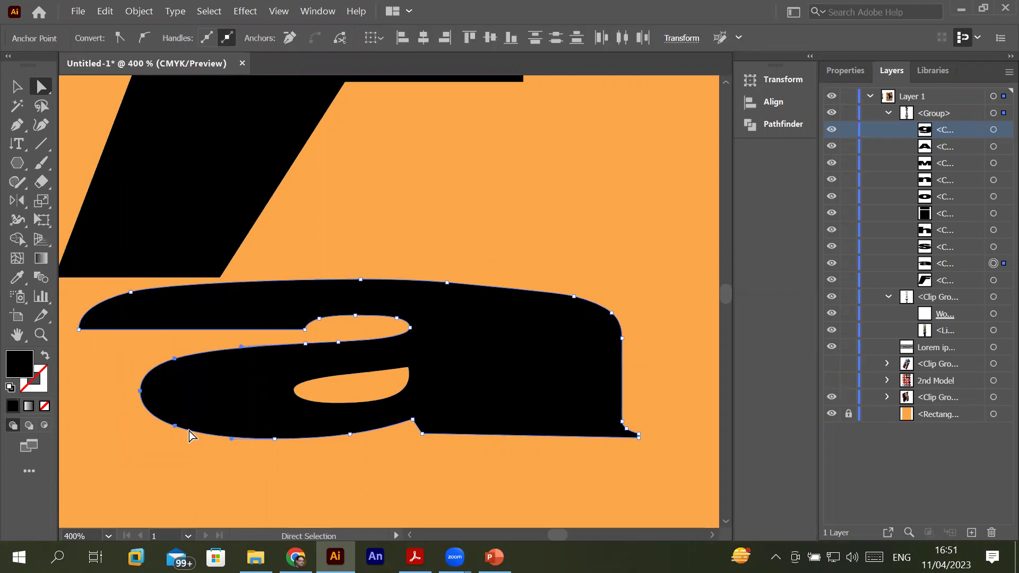
drag(175, 425, 125, 432)
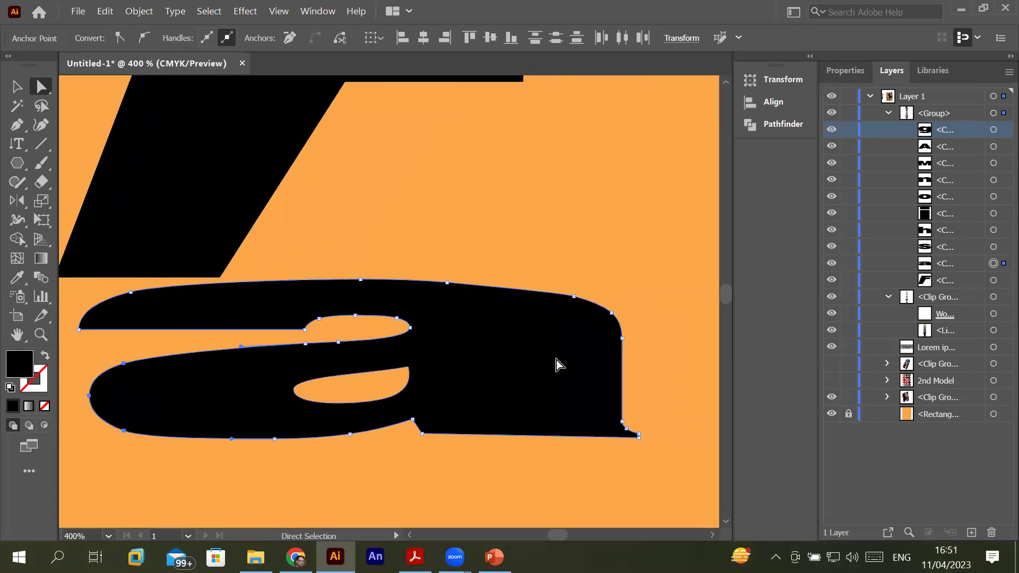
click(40, 107)
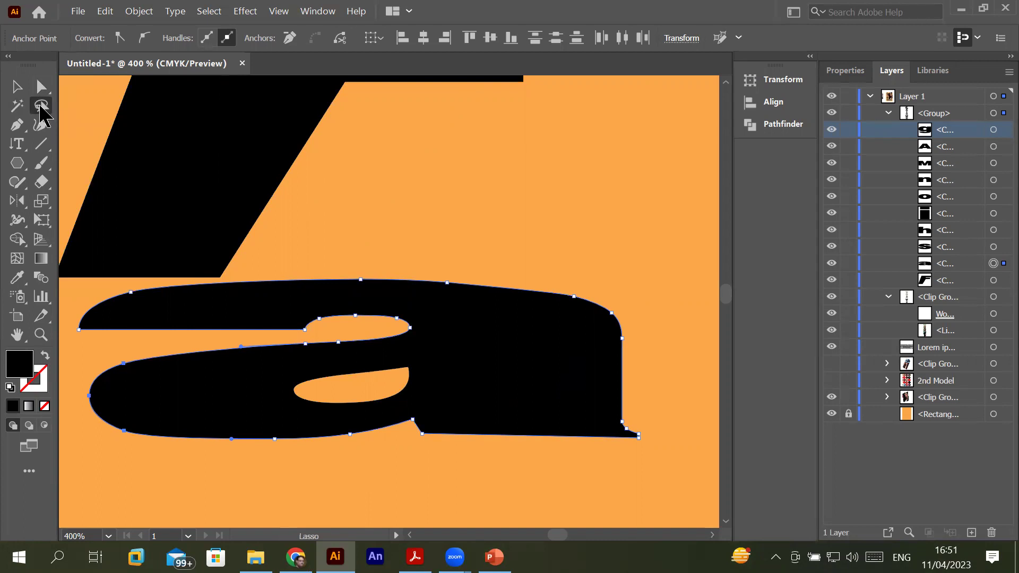
mouse_move(454, 264)
mouse_down()
mouse_move(466, 374)
mouse_move(680, 454)
mouse_up()
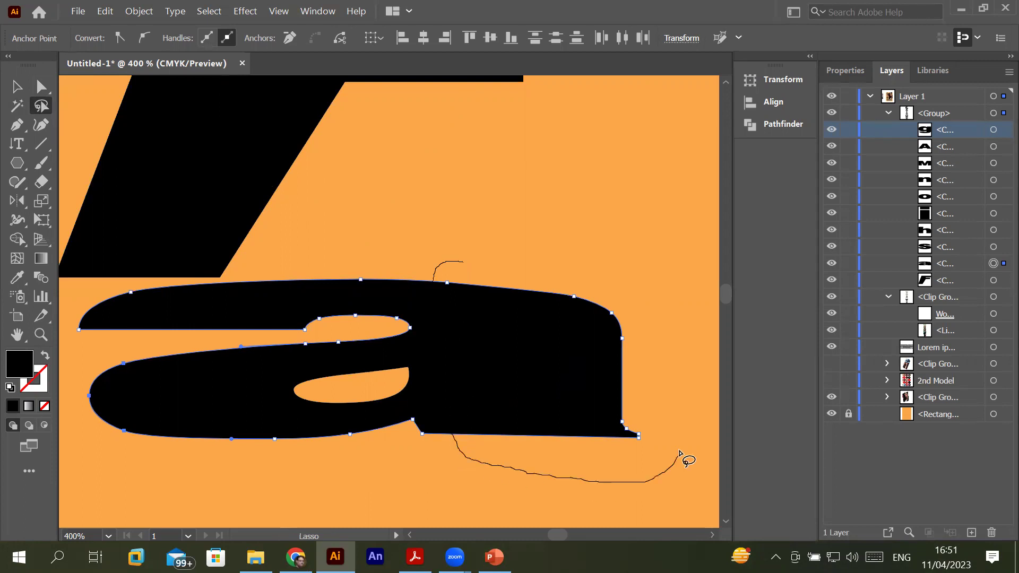
drag(680, 454, 482, 263)
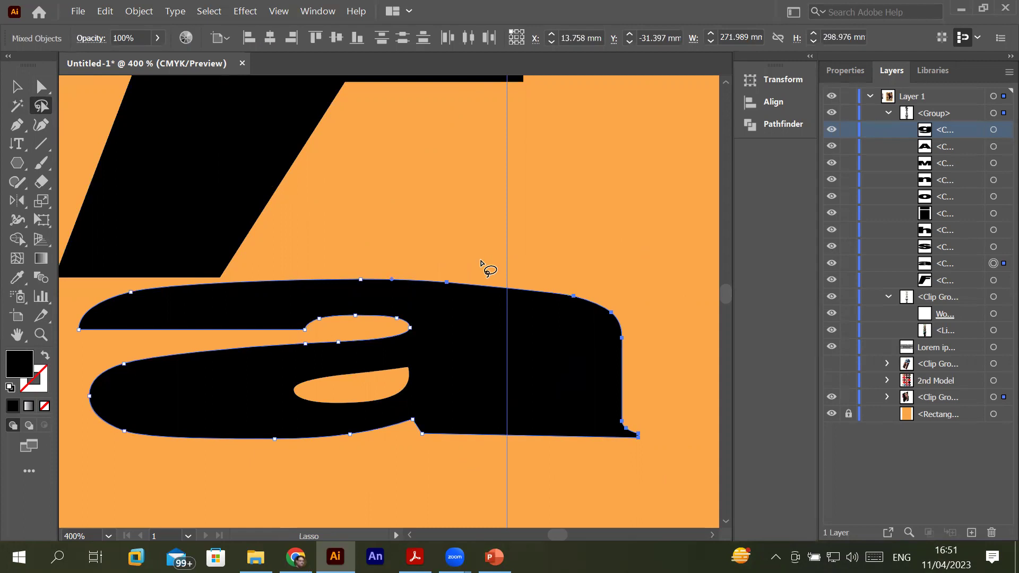
scroll(482, 323, down, 3)
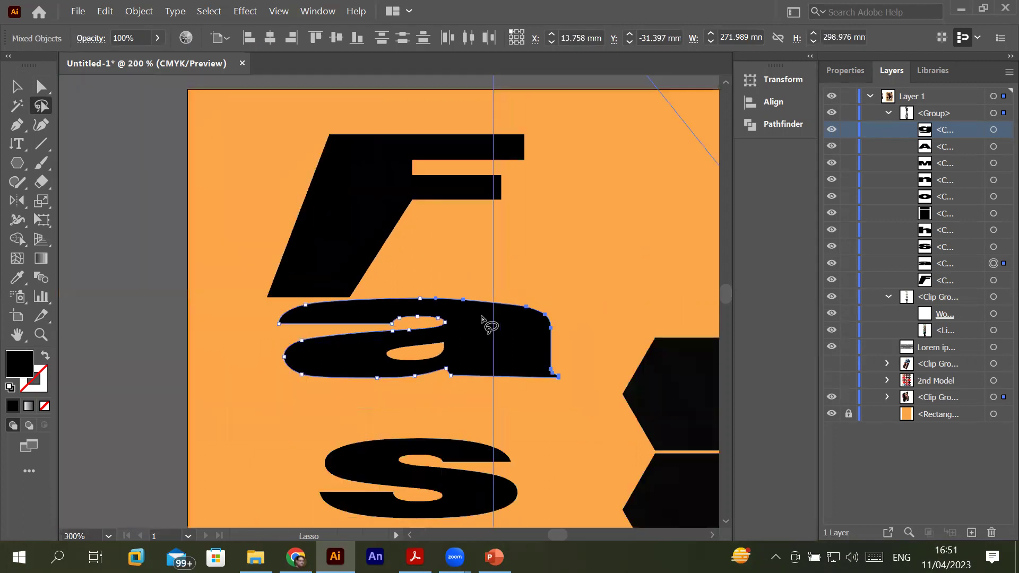
click(725, 524)
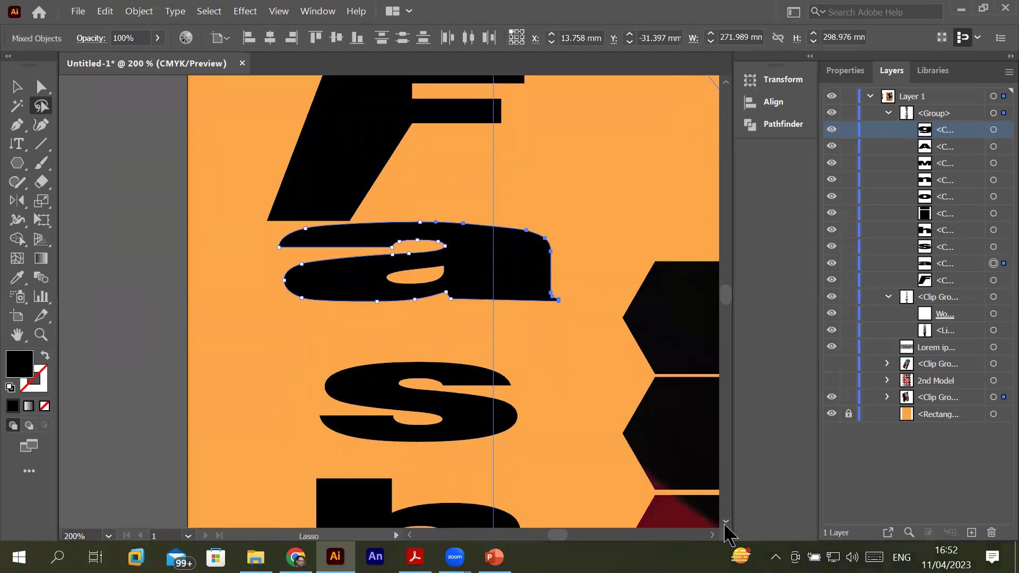
Select the s with Direct Selection, zoom in, and drag it slightly up toward the a
click(362, 383)
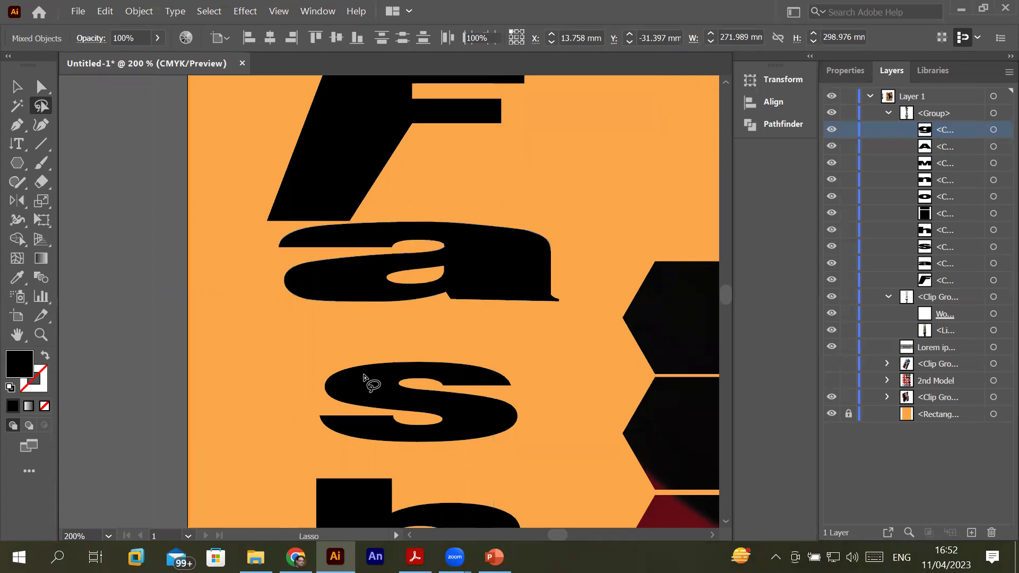
click(42, 86)
click(448, 371)
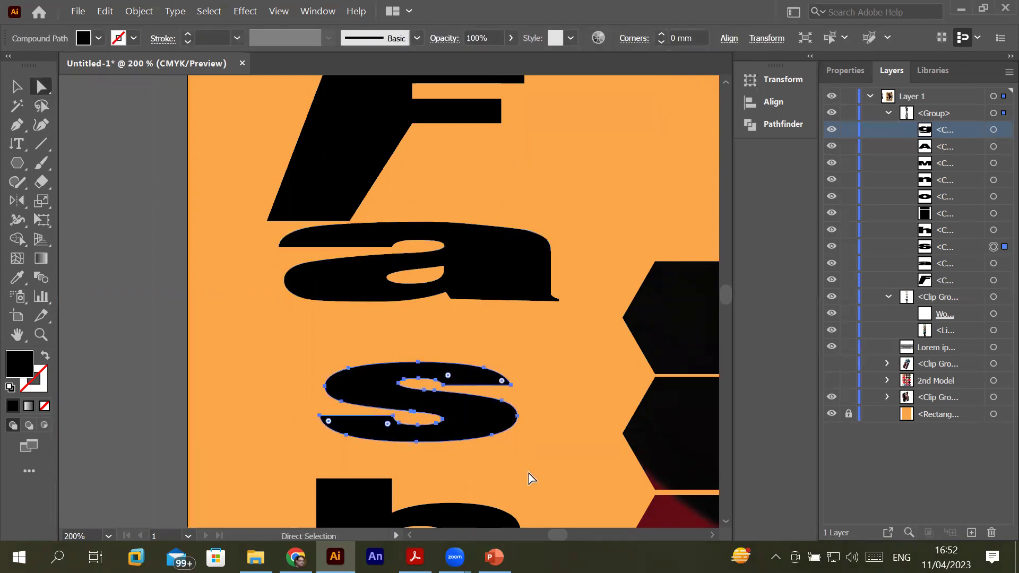
click(713, 535)
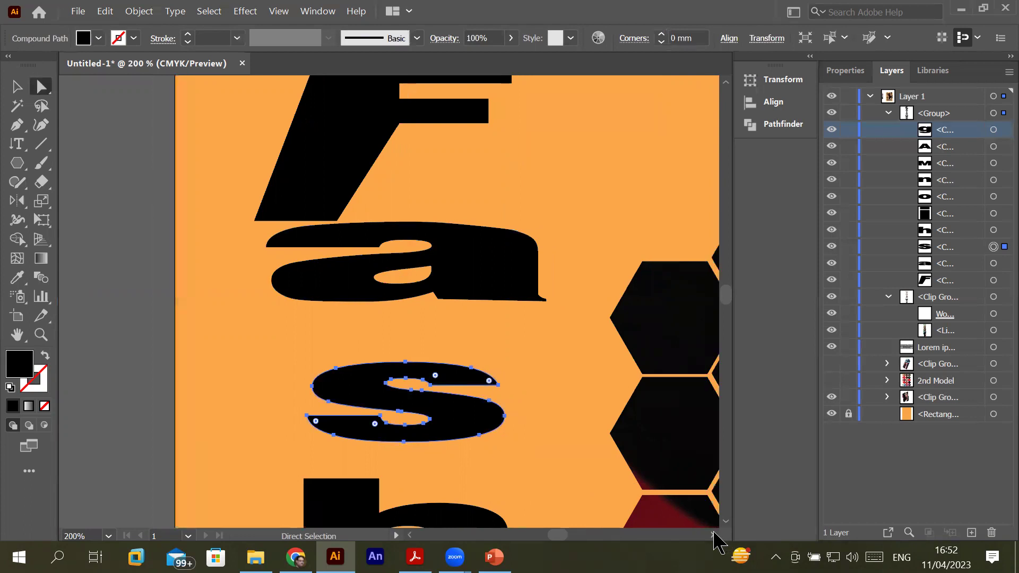
click(728, 523)
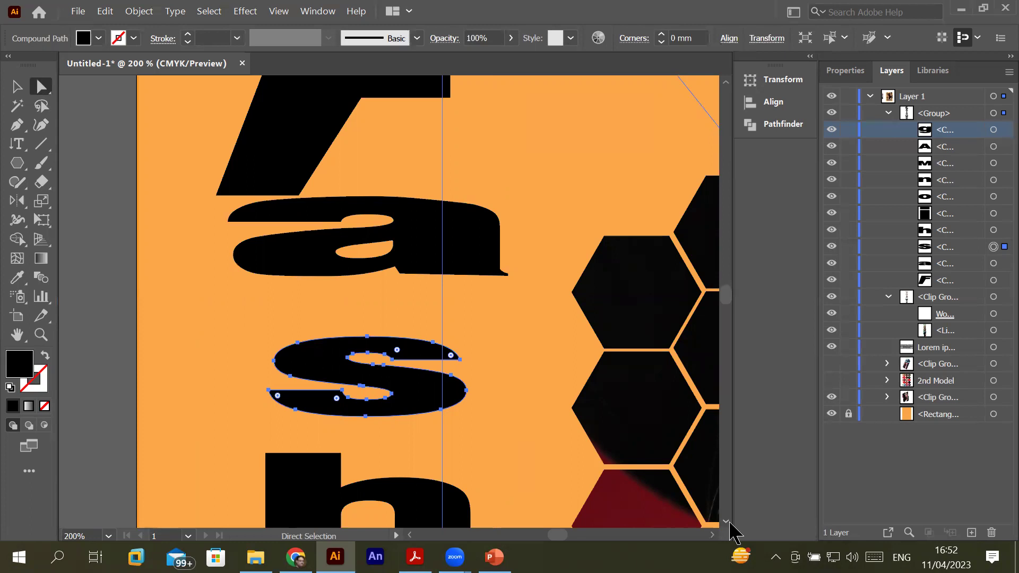
scroll(421, 430, up, 1)
scroll(422, 430, up, 1)
scroll(421, 430, up, 1)
scroll(422, 430, down, 1)
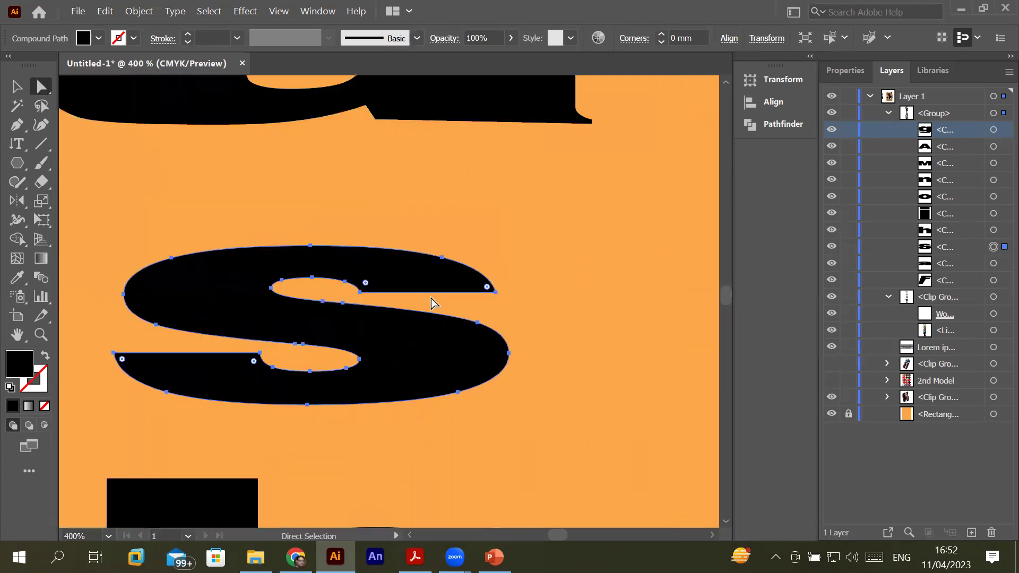
mouse_move(215, 281)
mouse_down()
mouse_move(414, 219)
mouse_move(206, 259)
mouse_up()
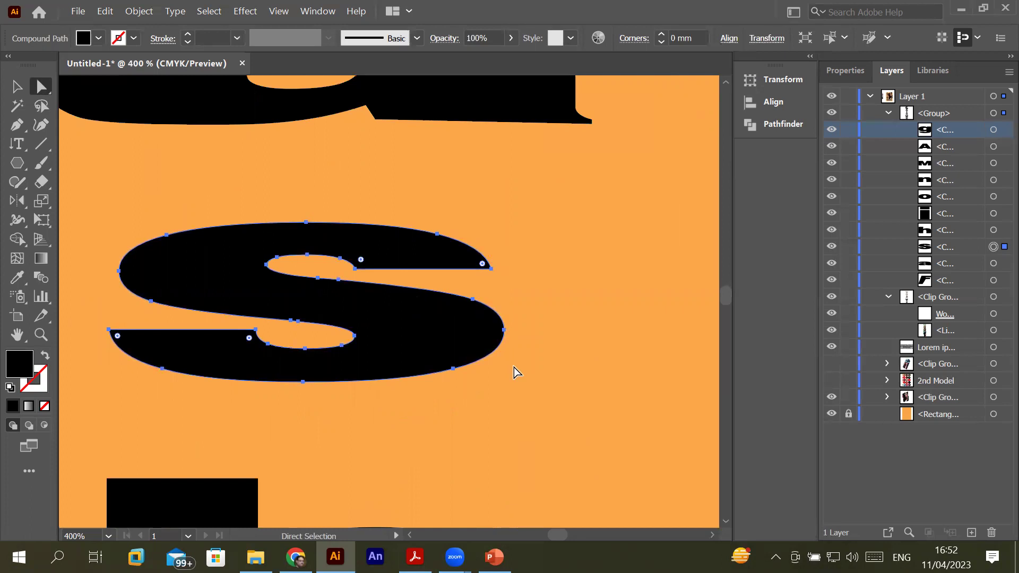
click(499, 267)
scroll(484, 249, up, 2)
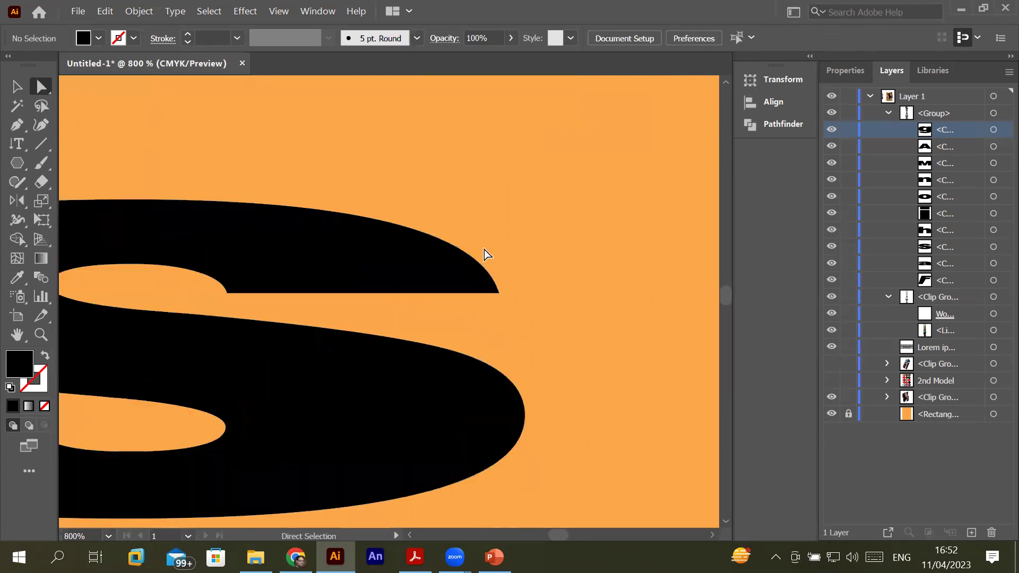
click(453, 269)
scroll(466, 294, up, 2)
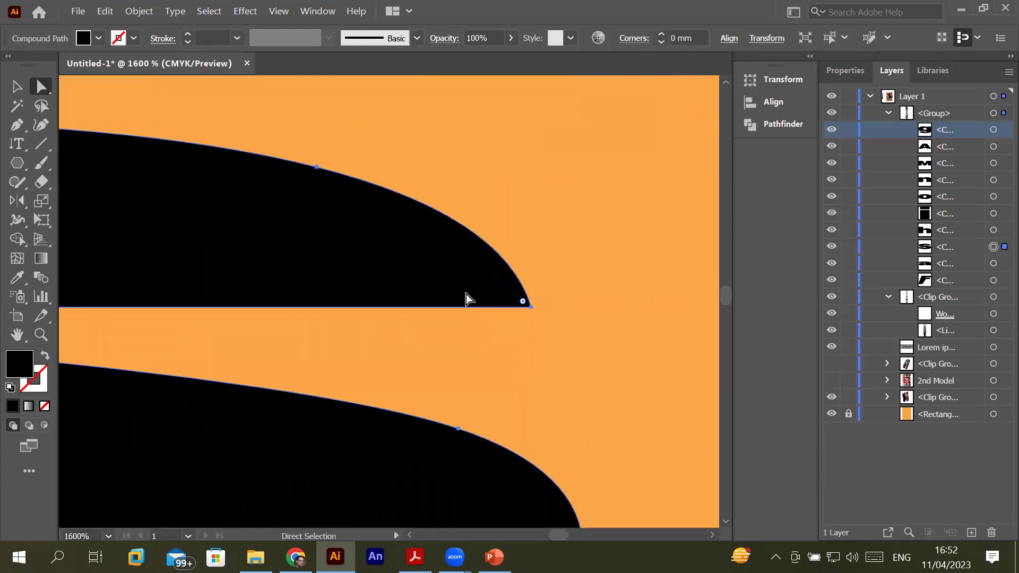
scroll(466, 294, up, 1)
mouse_move(554, 288)
mouse_down()
mouse_move(441, 252)
mouse_move(569, 330)
mouse_up()
mouse_move(569, 330)
mouse_down()
mouse_move(438, 271)
mouse_move(585, 366)
mouse_move(493, 298)
mouse_move(358, 243)
mouse_move(527, 364)
mouse_up()
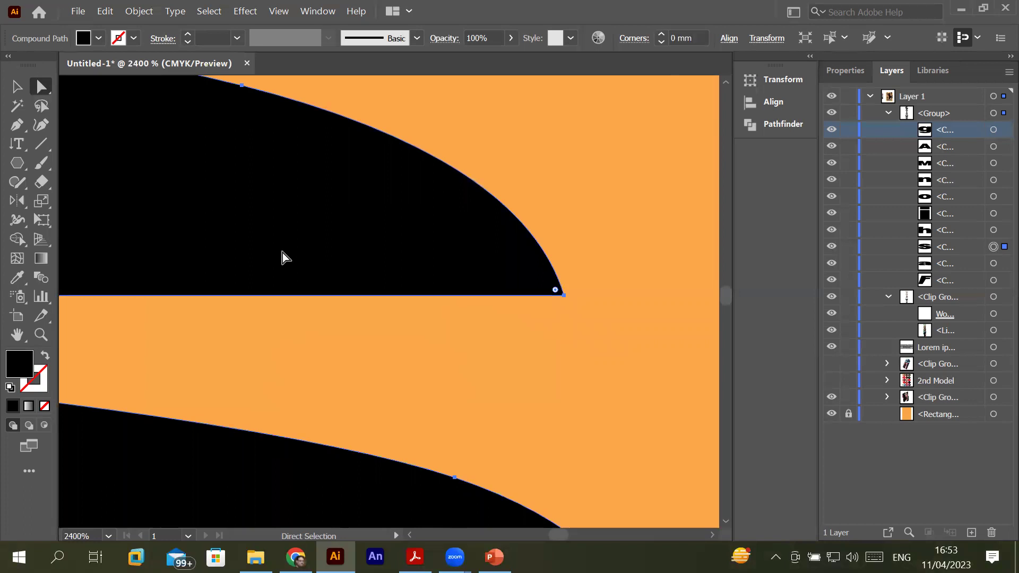
scroll(283, 253, down, 1)
scroll(282, 252, down, 1)
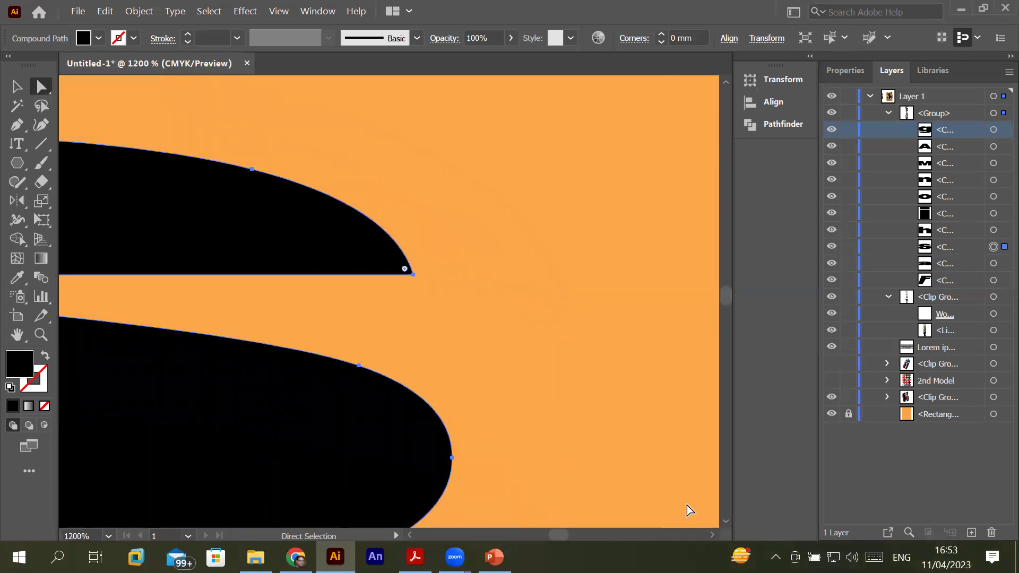
scroll(727, 527, down, 1)
scroll(727, 527, down, 2)
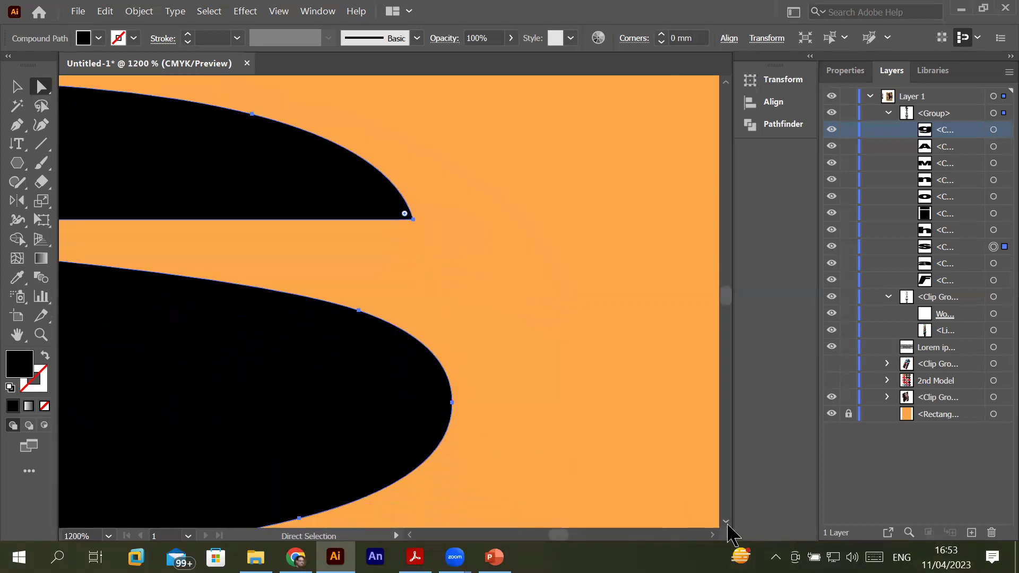
scroll(727, 526, down, 2)
scroll(729, 533, down, 2)
scroll(729, 532, down, 1)
scroll(729, 532, down, 1)
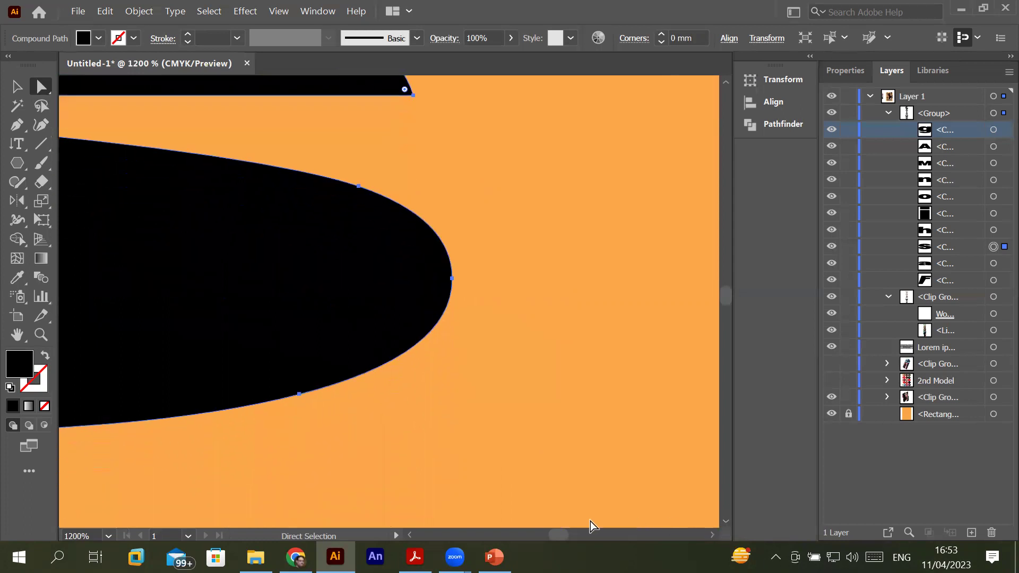
scroll(407, 536, left, 1)
scroll(408, 536, left, 2)
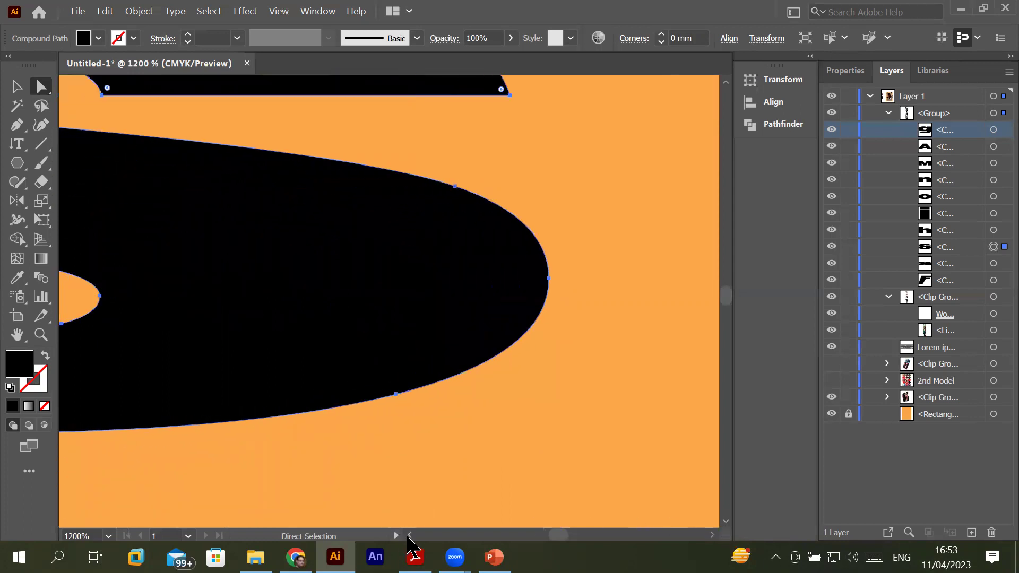
scroll(407, 536, left, 3)
scroll(408, 536, left, 3)
scroll(407, 537, left, 4)
scroll(407, 536, left, 2)
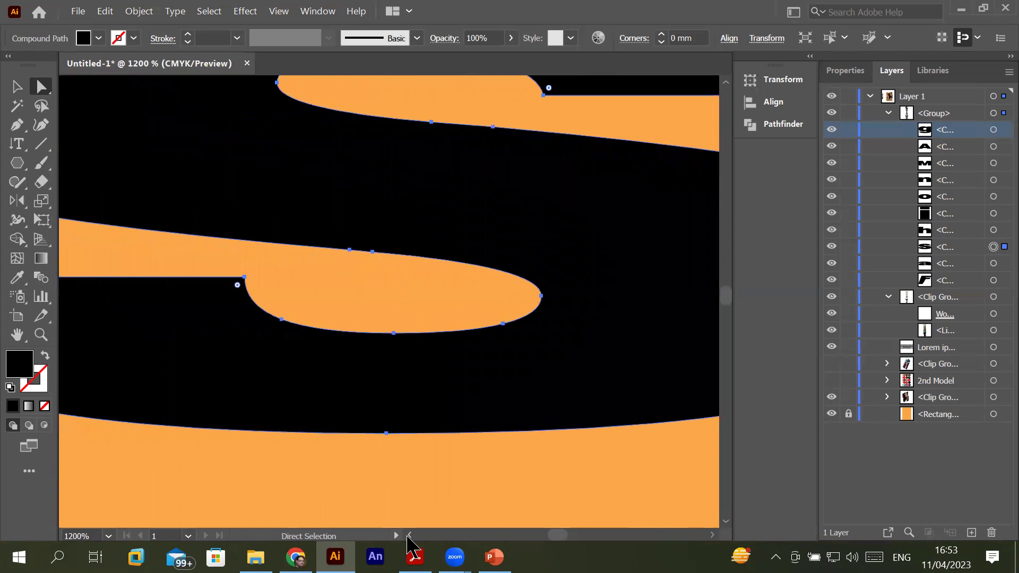
scroll(407, 536, left, 3)
scroll(407, 536, left, 3)
scroll(407, 536, left, 3)
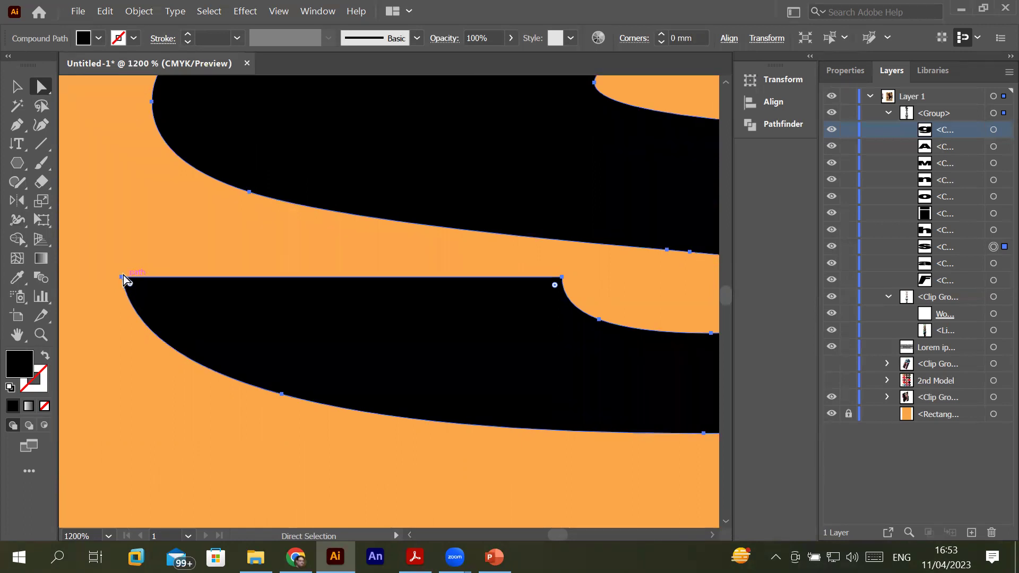
mouse_move(130, 282)
mouse_down()
mouse_move(224, 334)
mouse_move(77, 271)
mouse_up()
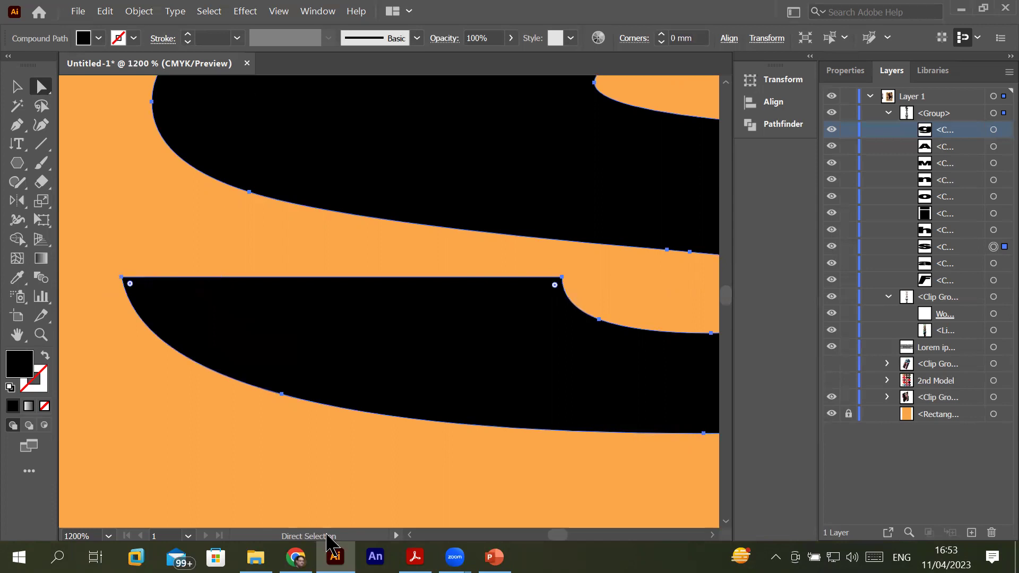
mouse_move(555, 289)
mouse_down()
mouse_move(533, 309)
mouse_move(577, 287)
mouse_up()
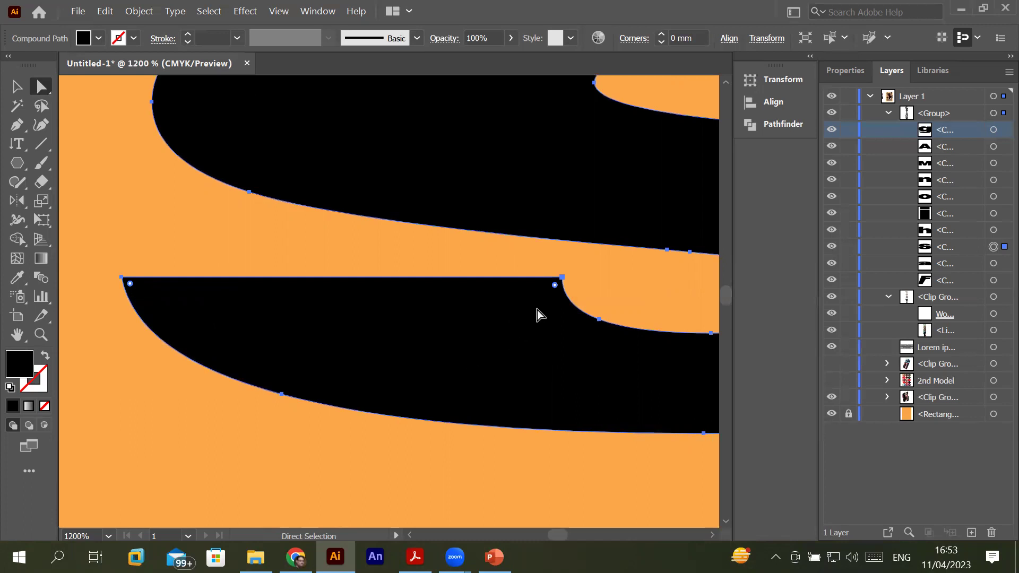
mouse_move(556, 288)
mouse_down()
mouse_move(499, 343)
mouse_move(580, 292)
mouse_up()
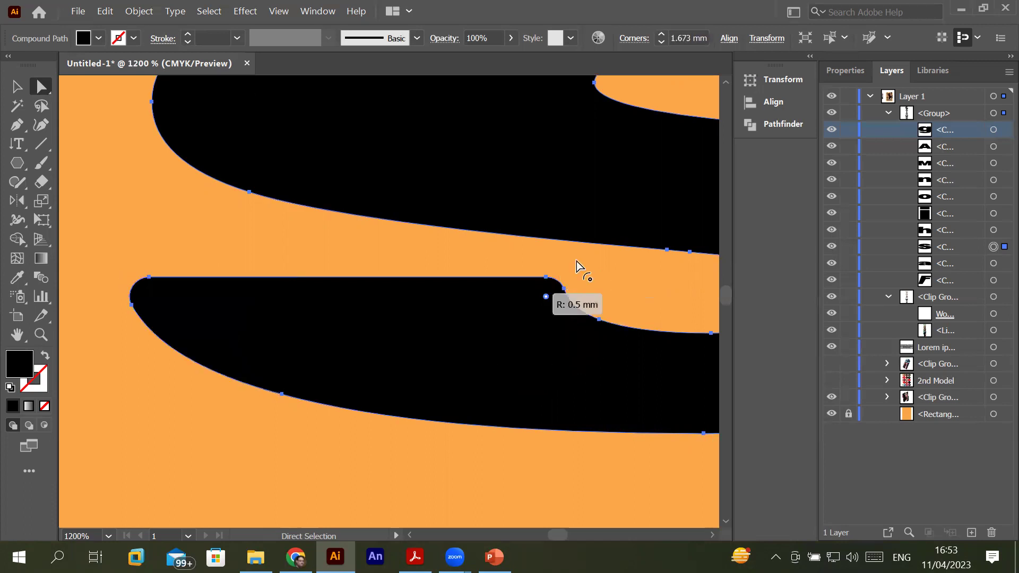
drag(579, 292, 580, 259)
click(374, 478)
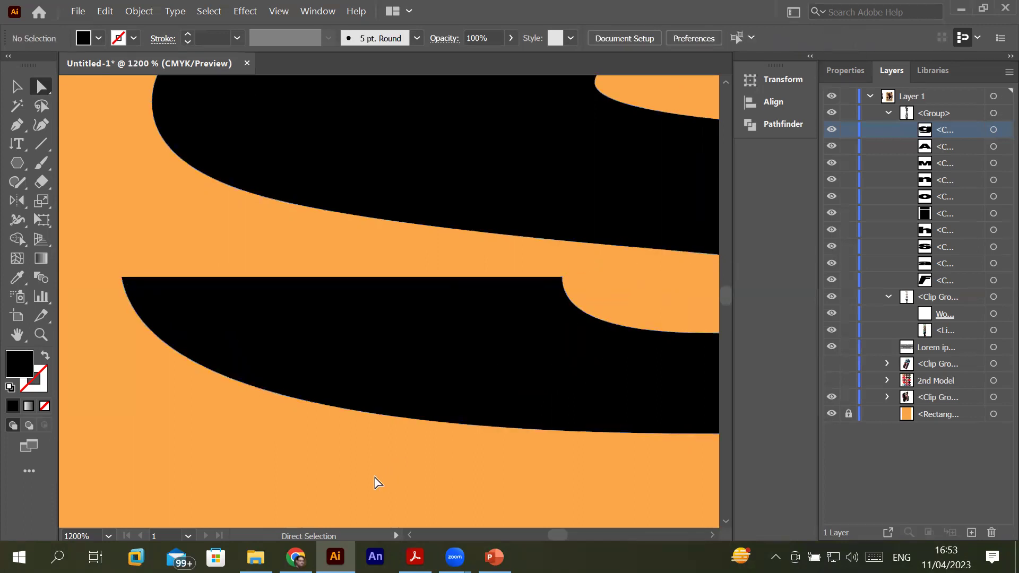
click(125, 287)
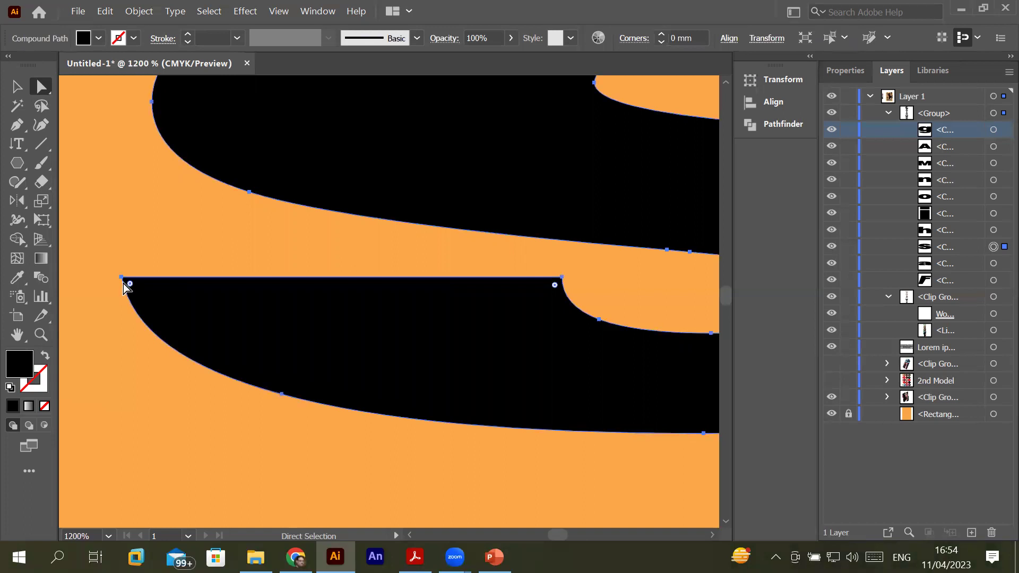
alt+scroll(123, 272, up, 2)
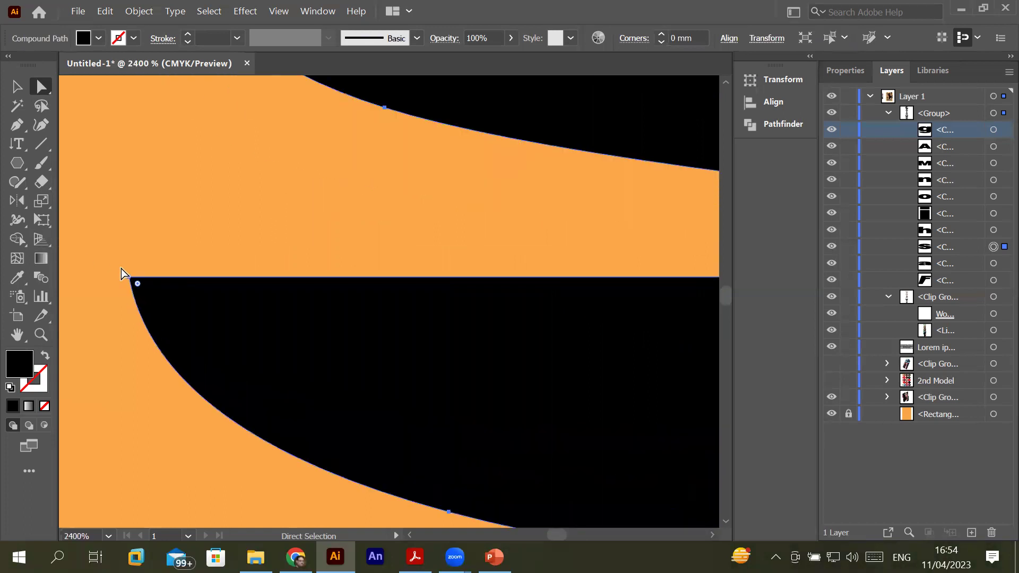
alt+scroll(122, 269, up, 1)
alt+scroll(121, 269, up, 2)
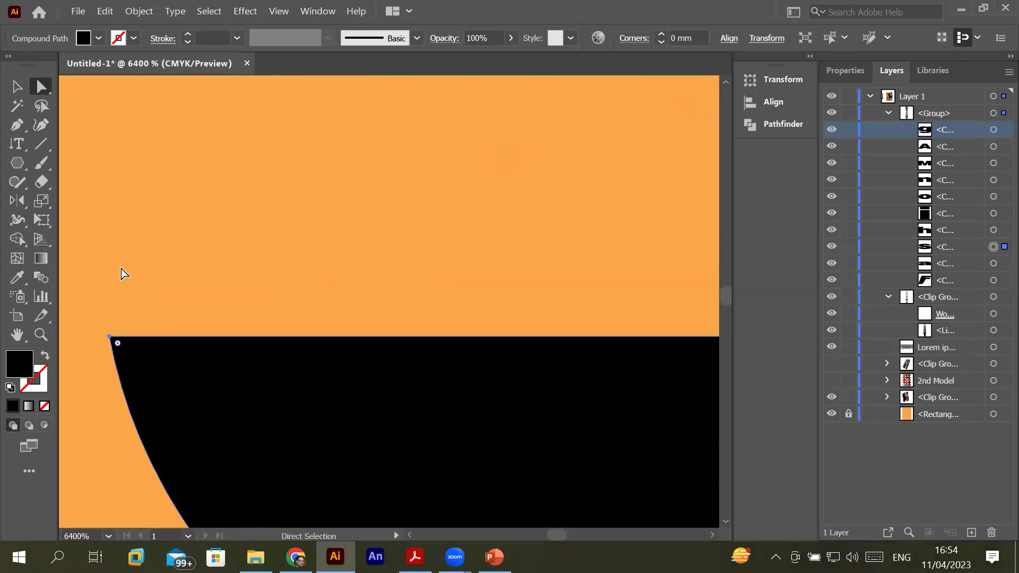
click(109, 337)
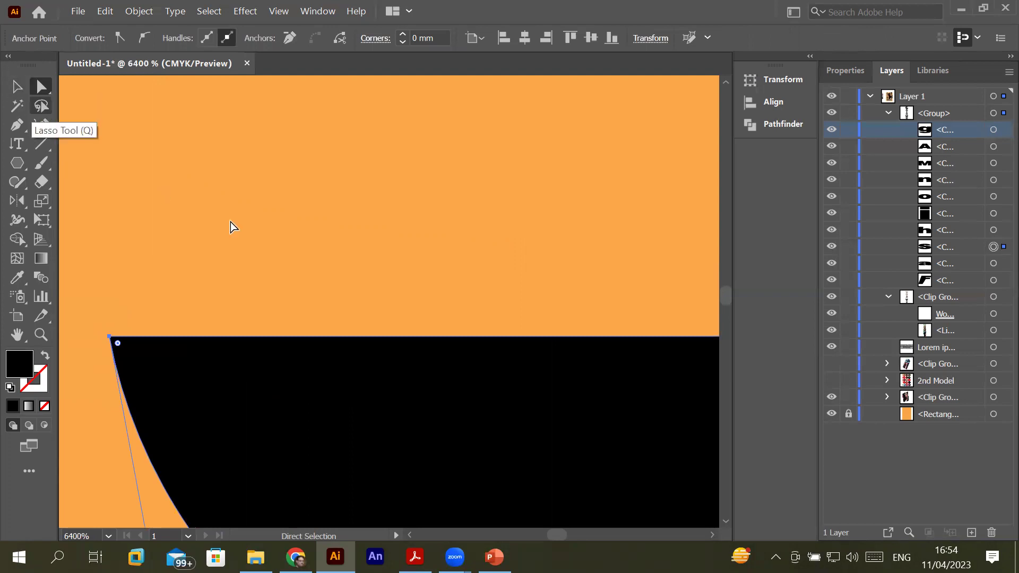
scroll(487, 282, down, 3)
scroll(490, 281, down, 2)
scroll(489, 281, down, 2)
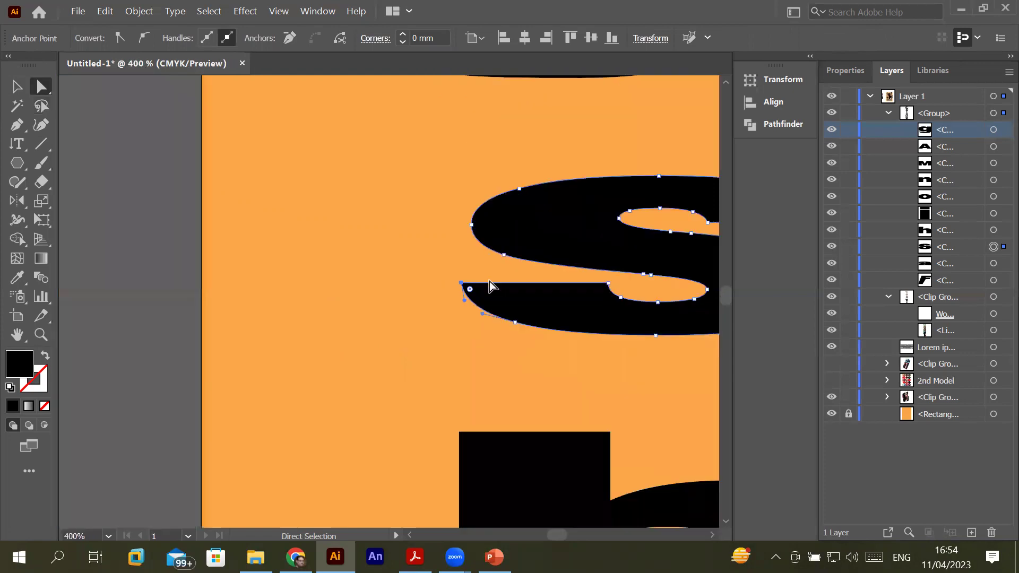
scroll(489, 281, down, 1)
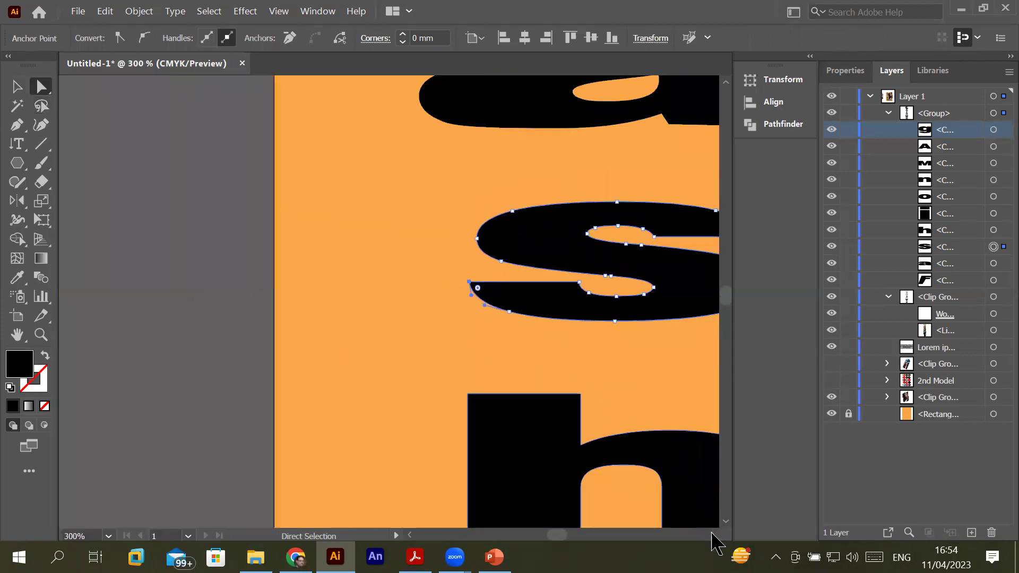
scroll(712, 534, right, 2)
scroll(712, 534, right, 2)
scroll(712, 534, right, 2)
scroll(712, 534, right, 2)
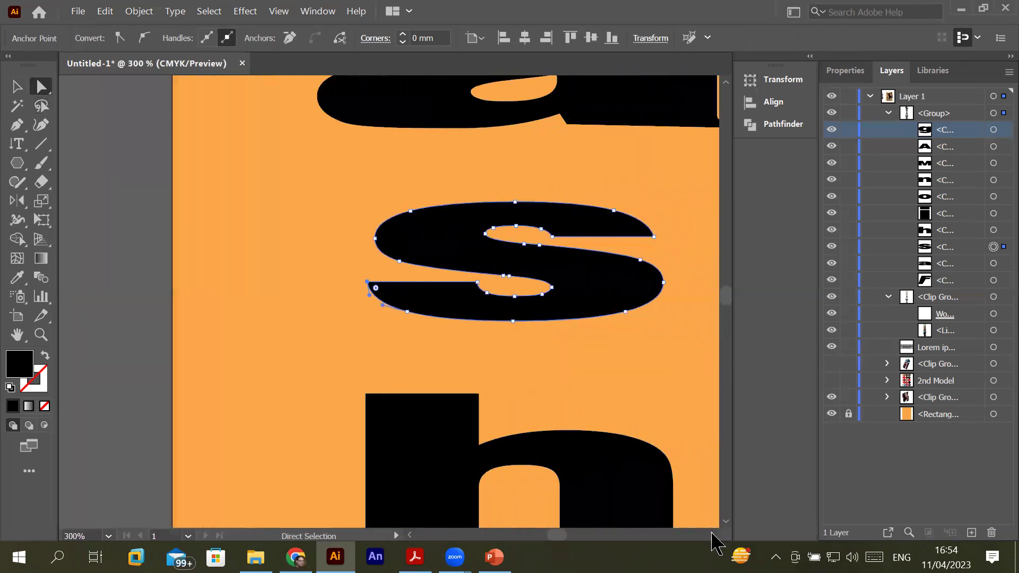
scroll(713, 534, right, 2)
scroll(712, 534, right, 1)
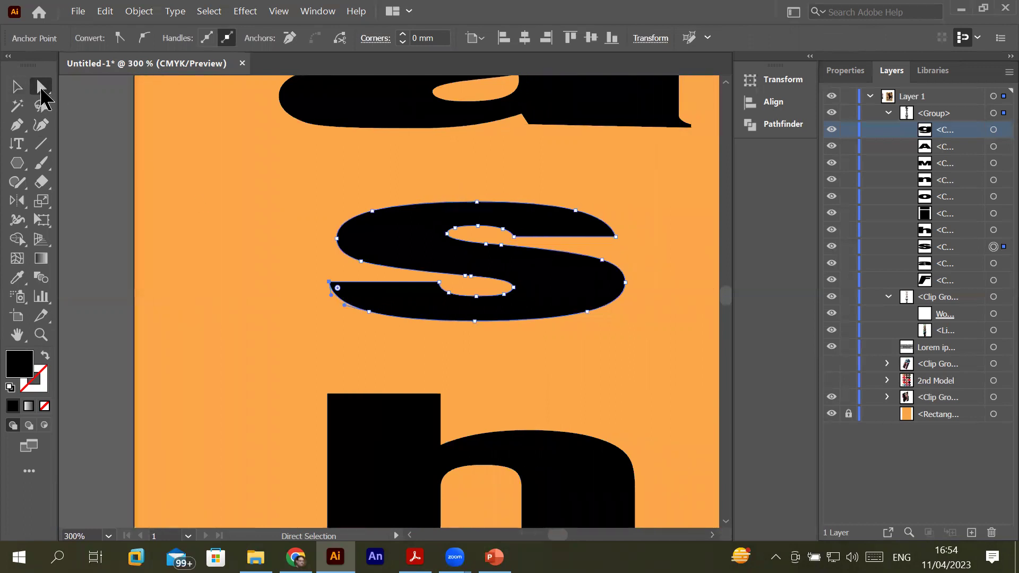
Stretch the s taller at top and bottom and rotate it into a slant
click(17, 87)
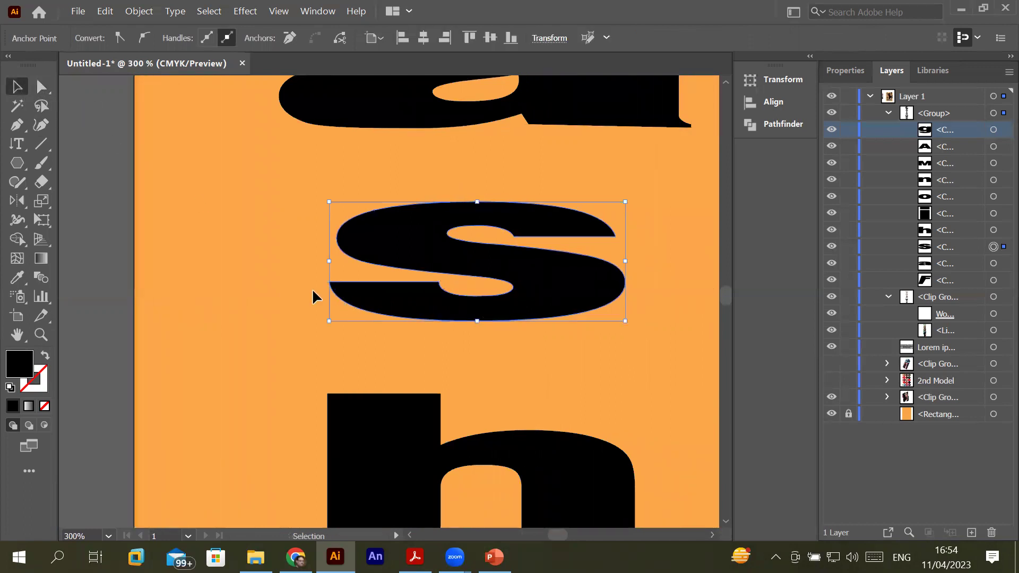
drag(477, 202, 481, 160)
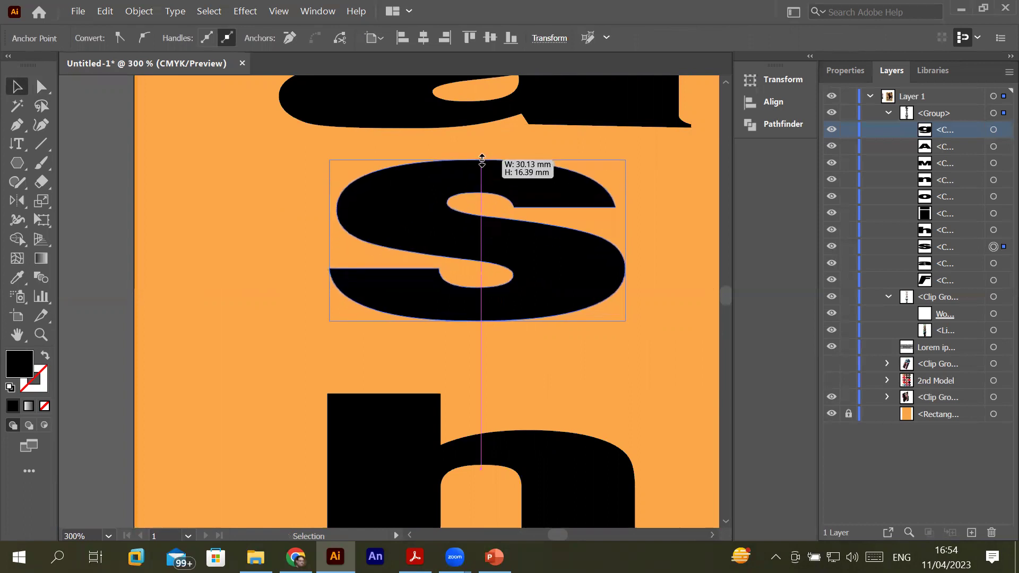
drag(477, 321, 478, 354)
drag(628, 158, 644, 198)
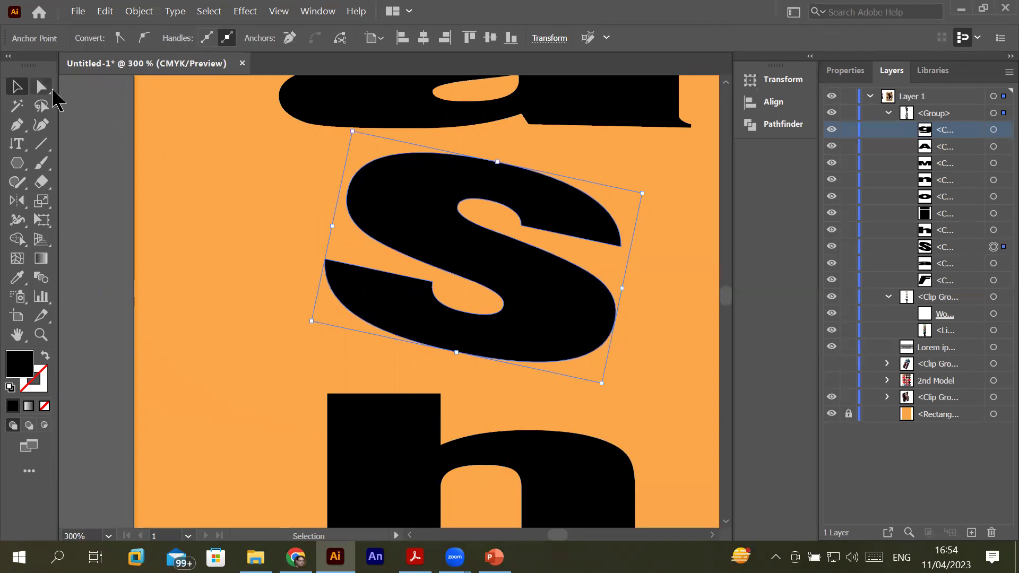
click(44, 89)
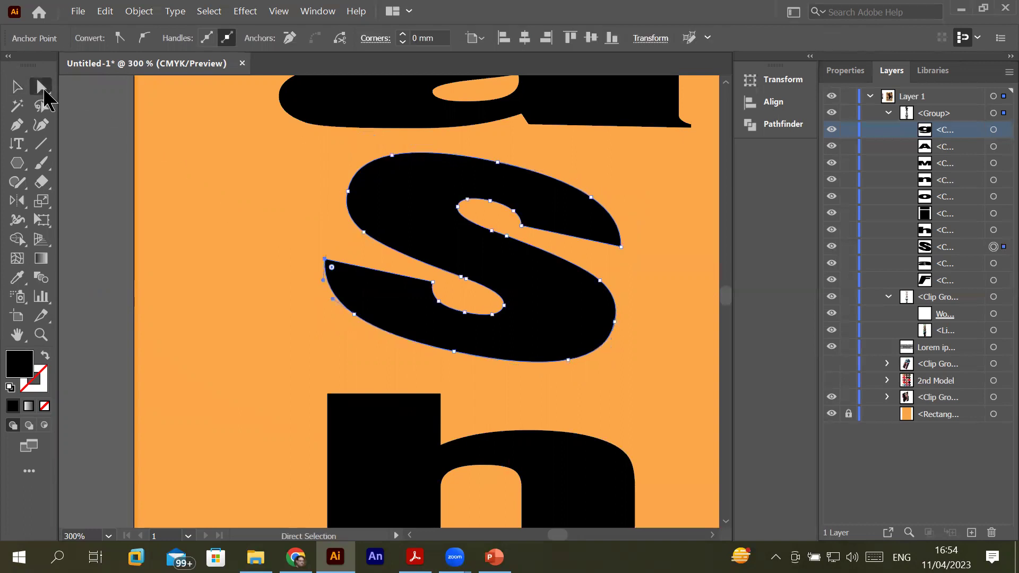
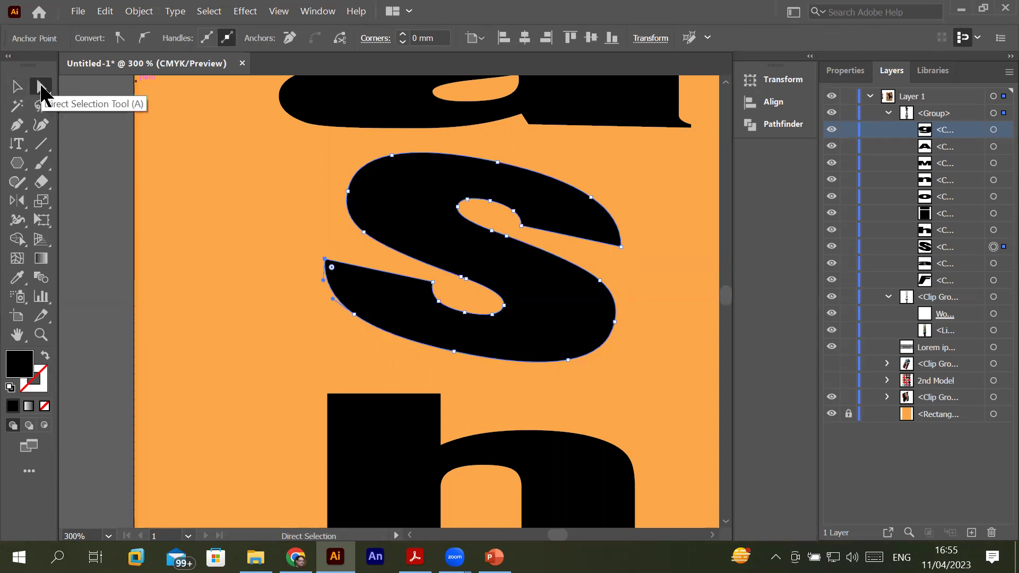
Shift the letter artwork slightly left on the orange page
click(17, 86)
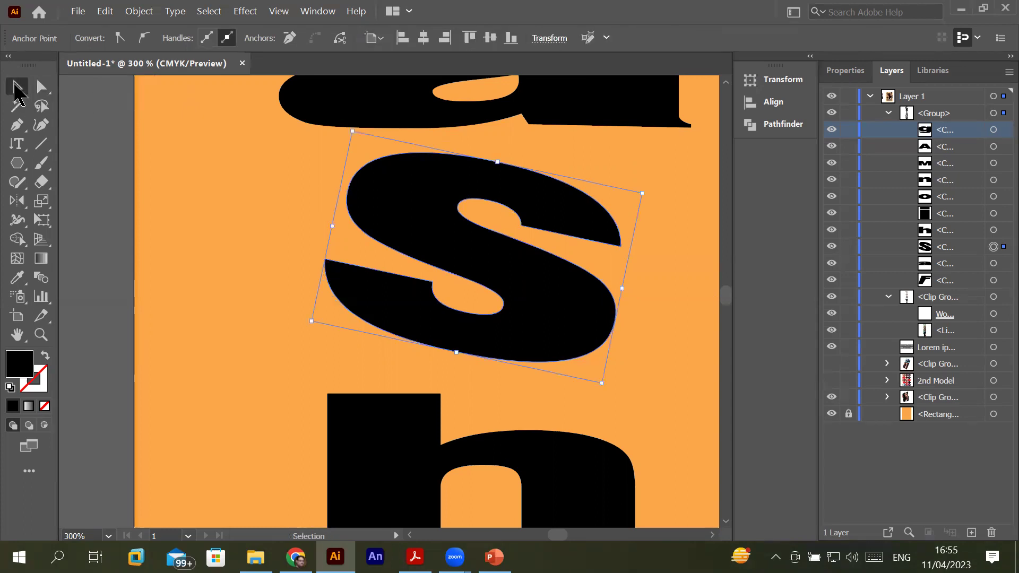
drag(437, 233, 416, 245)
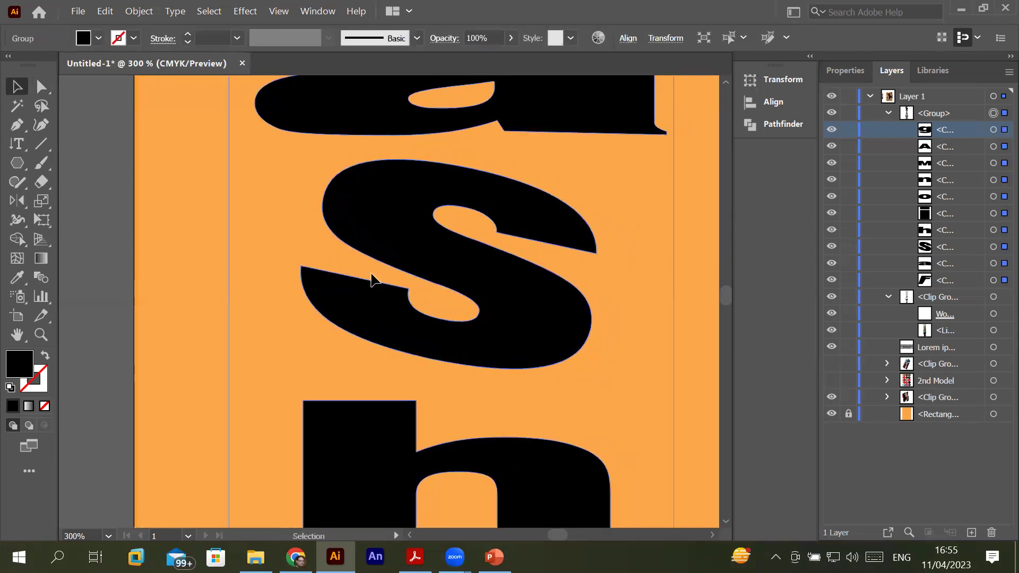
click(41, 86)
click(249, 228)
Select the outline of the s and the anchor at its tip
click(409, 247)
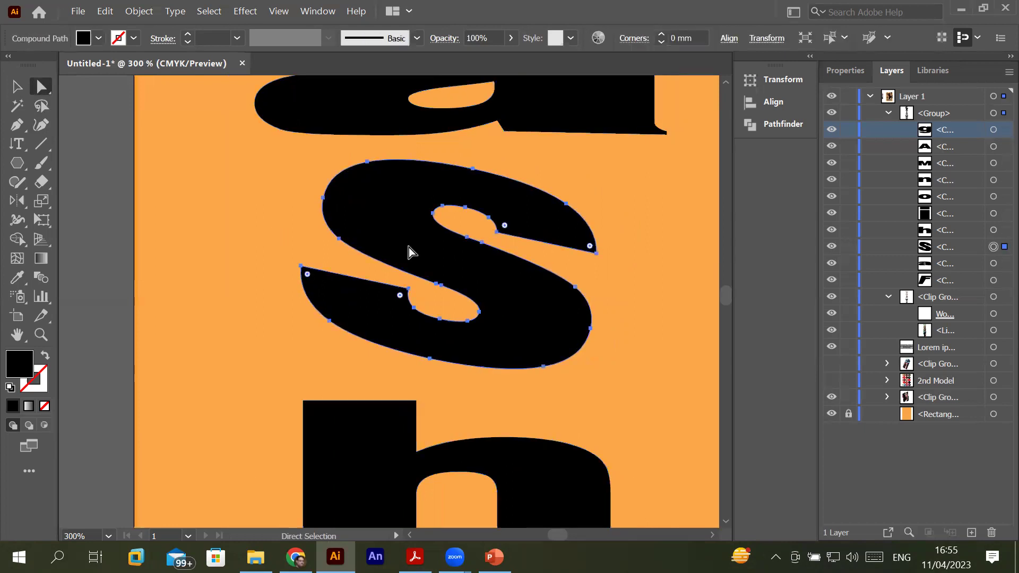
scroll(409, 247, down, 3)
scroll(408, 247, up, 1)
scroll(408, 248, up, 2)
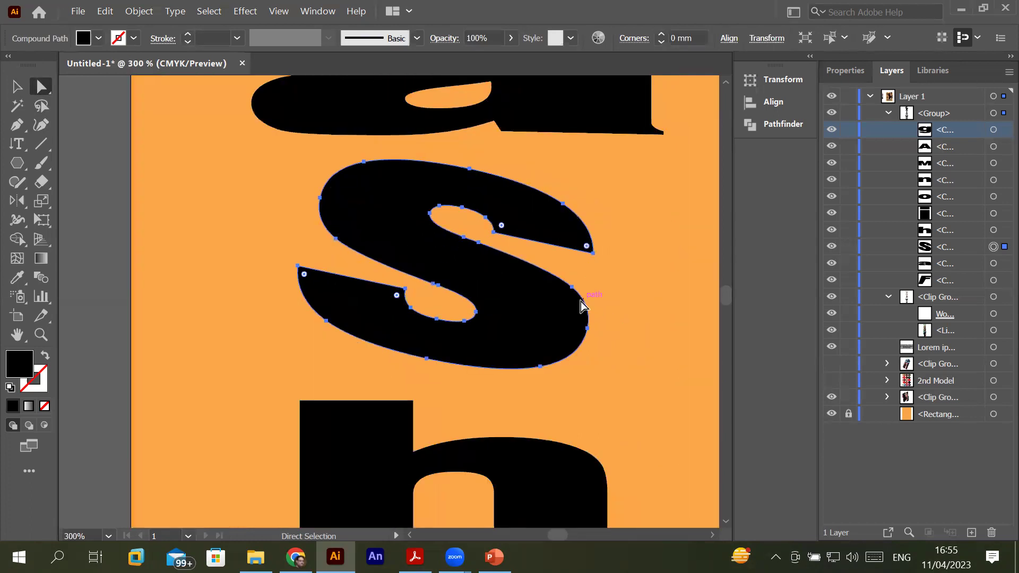
click(592, 254)
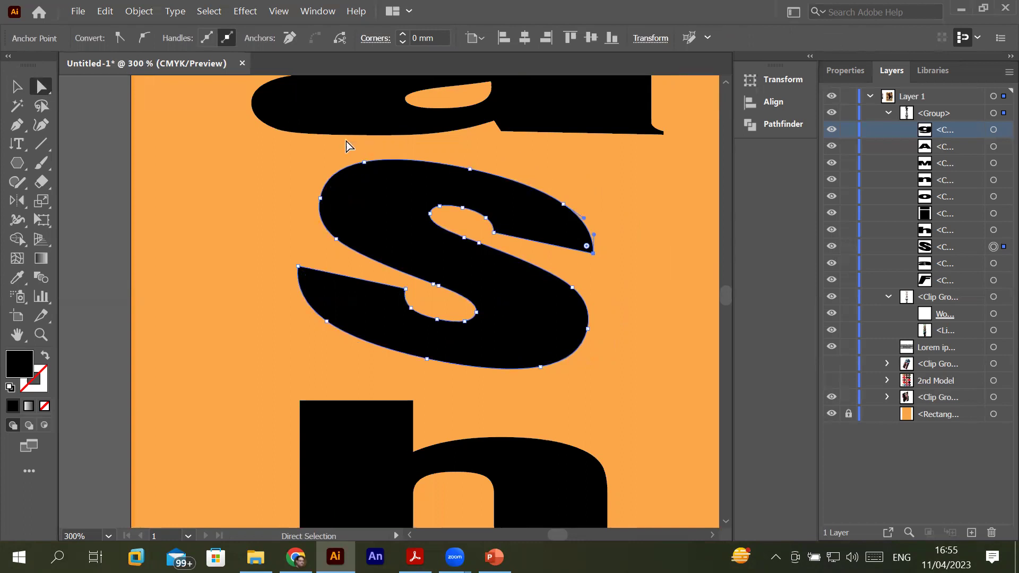
Select the lower-right anchors of the s and push that curve outward to the right
drag(252, 161, 630, 276)
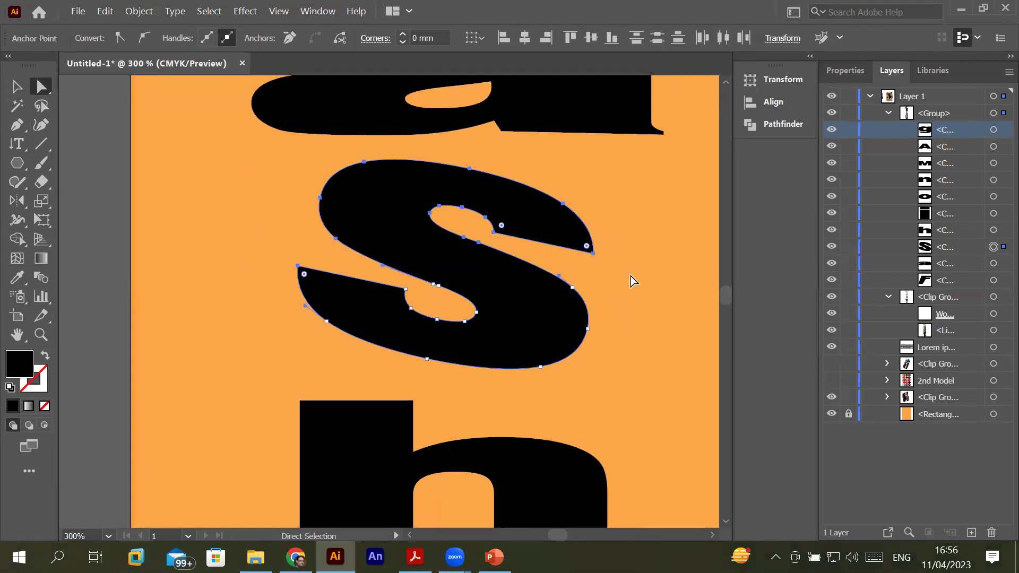
drag(615, 278, 617, 317)
drag(592, 364, 523, 387)
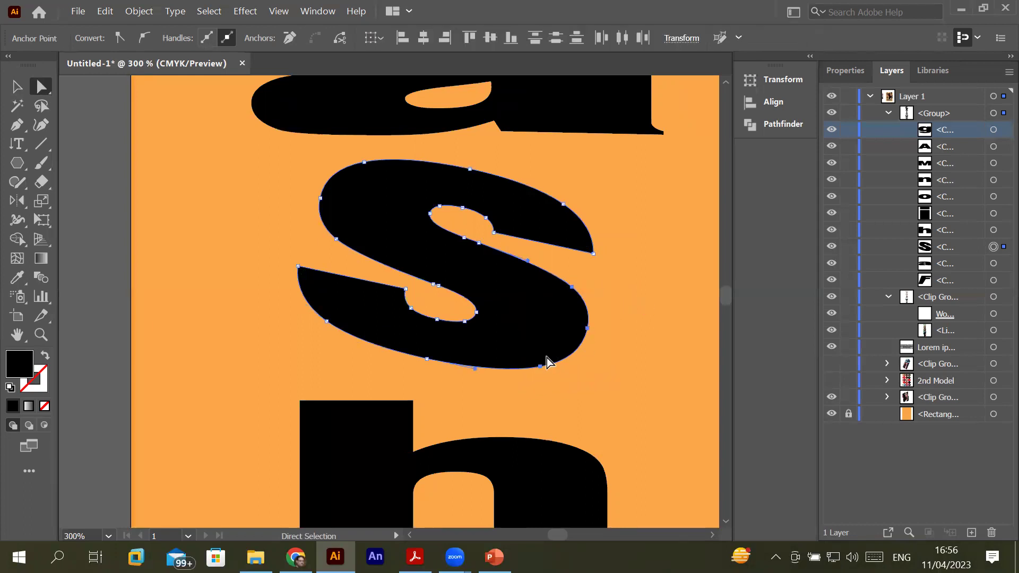
drag(585, 334, 630, 339)
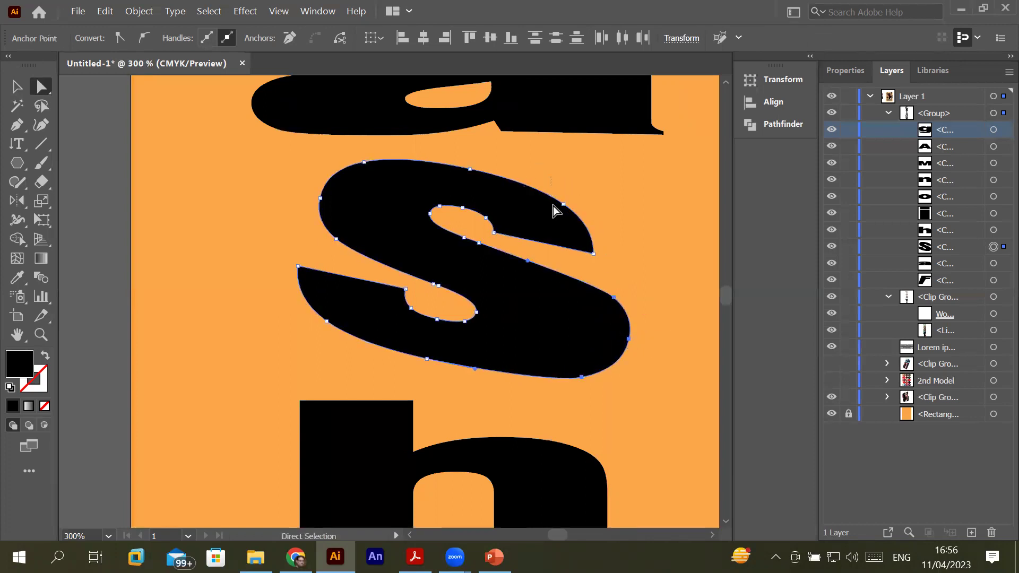
Pull the upper-right end of the s further right, then reselect the letter
drag(594, 254, 633, 257)
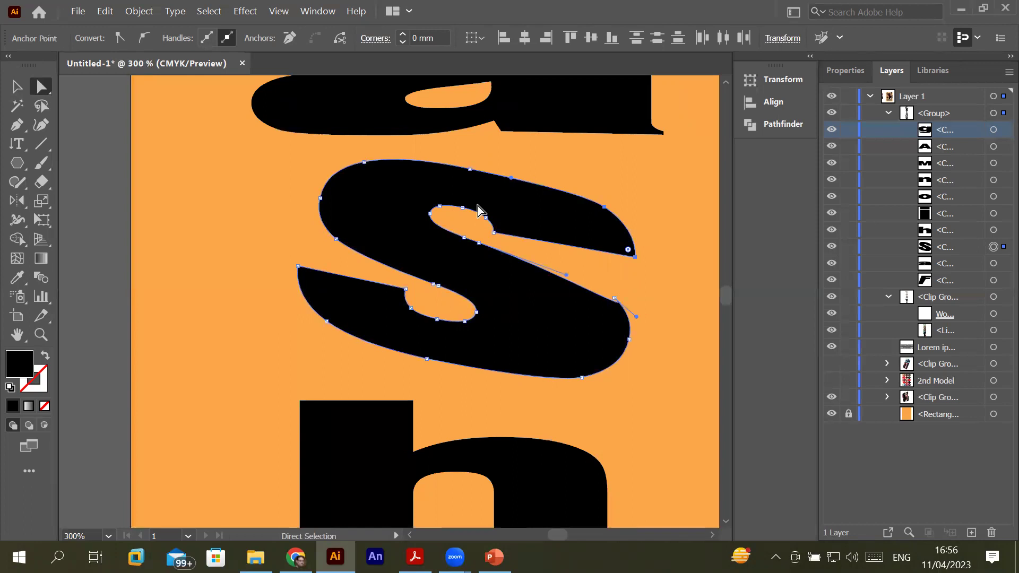
drag(478, 208, 485, 208)
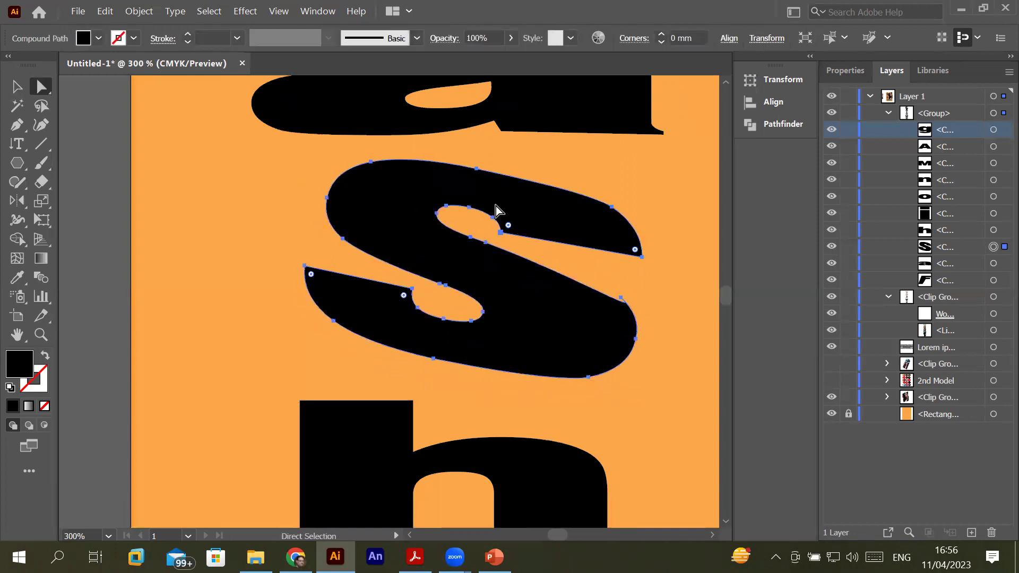
click(458, 217)
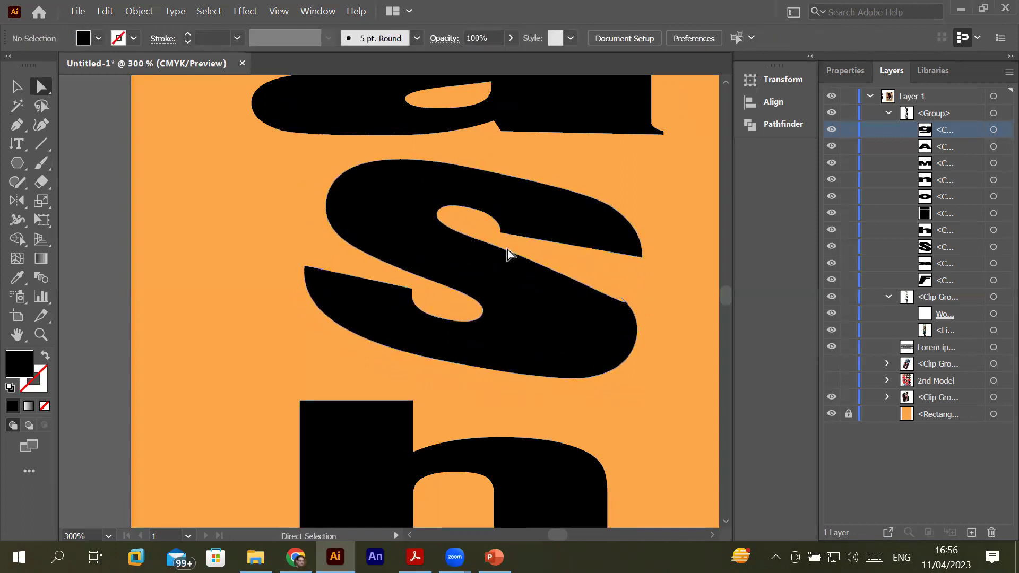
click(392, 194)
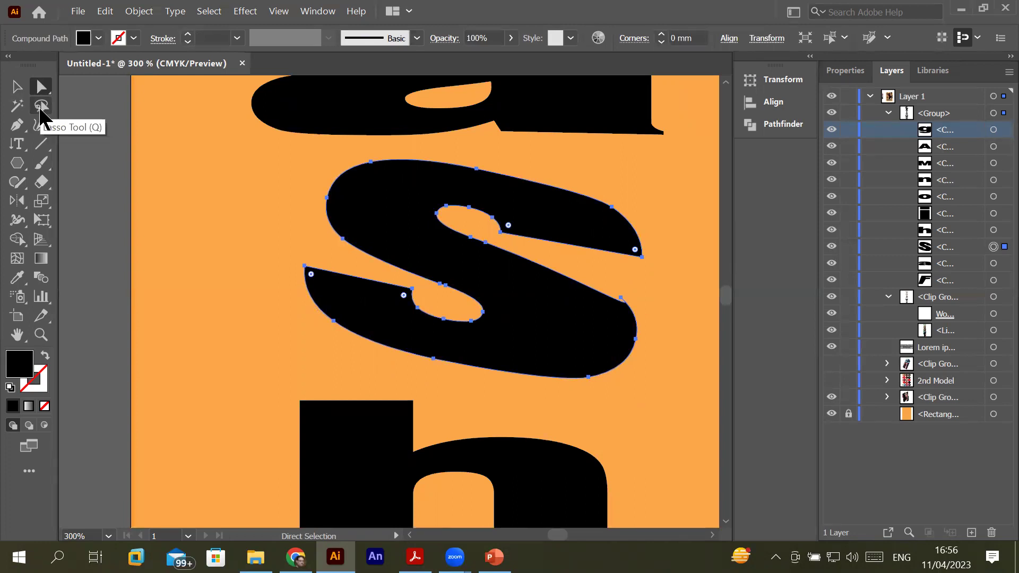
click(40, 108)
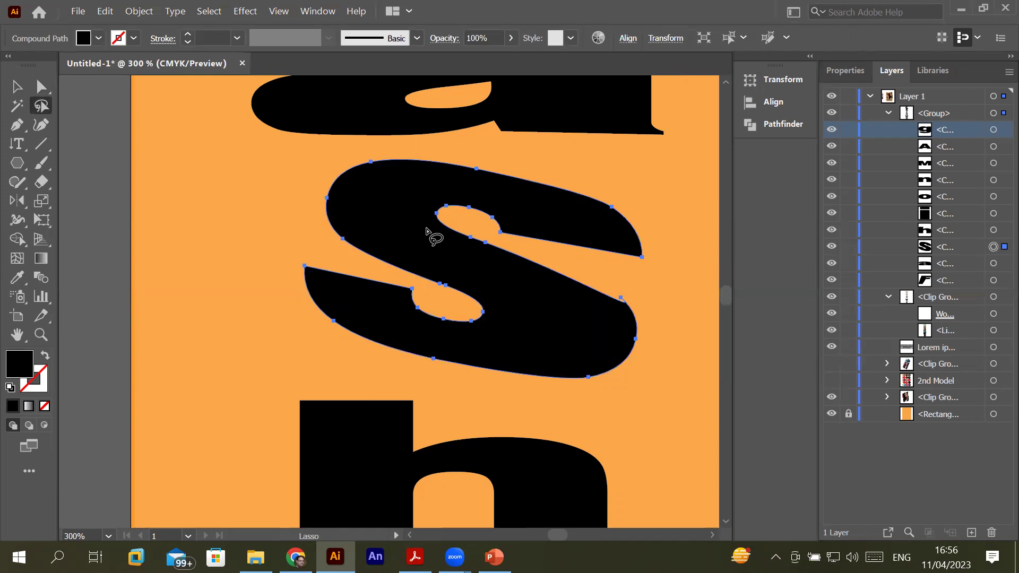
drag(379, 148, 385, 238)
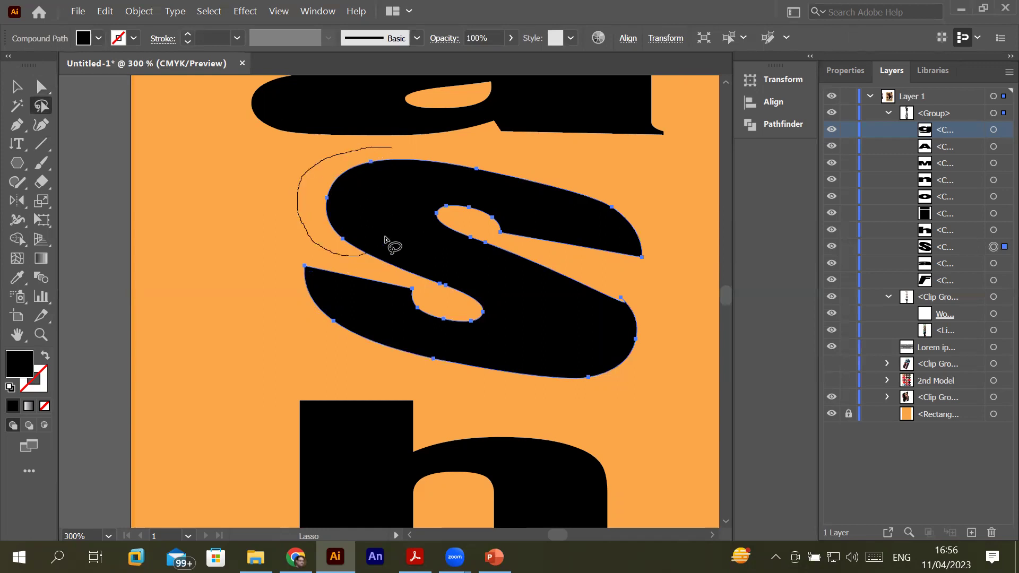
drag(385, 239, 408, 149)
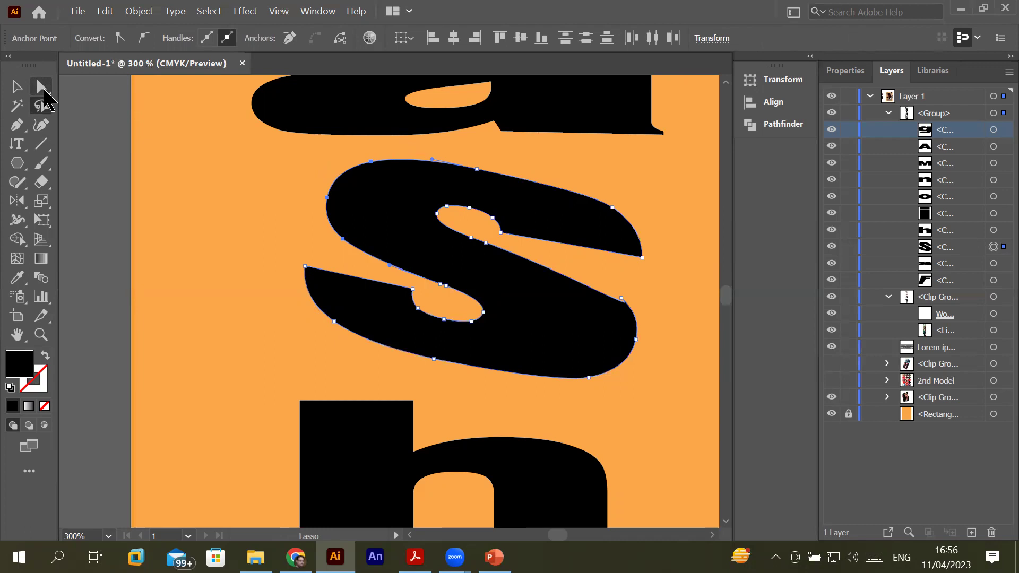
click(43, 88)
click(340, 163)
click(41, 106)
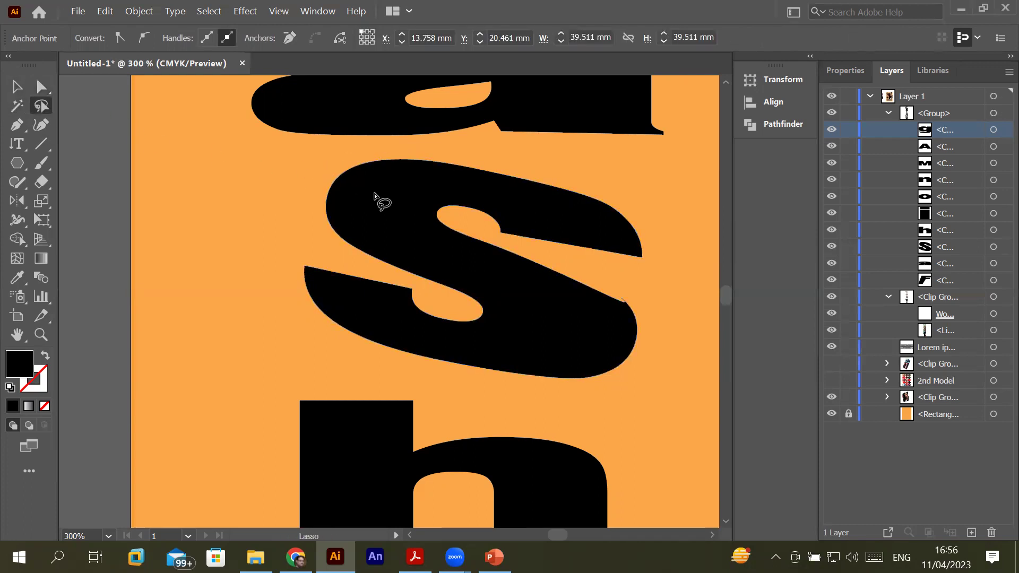
click(42, 86)
click(419, 191)
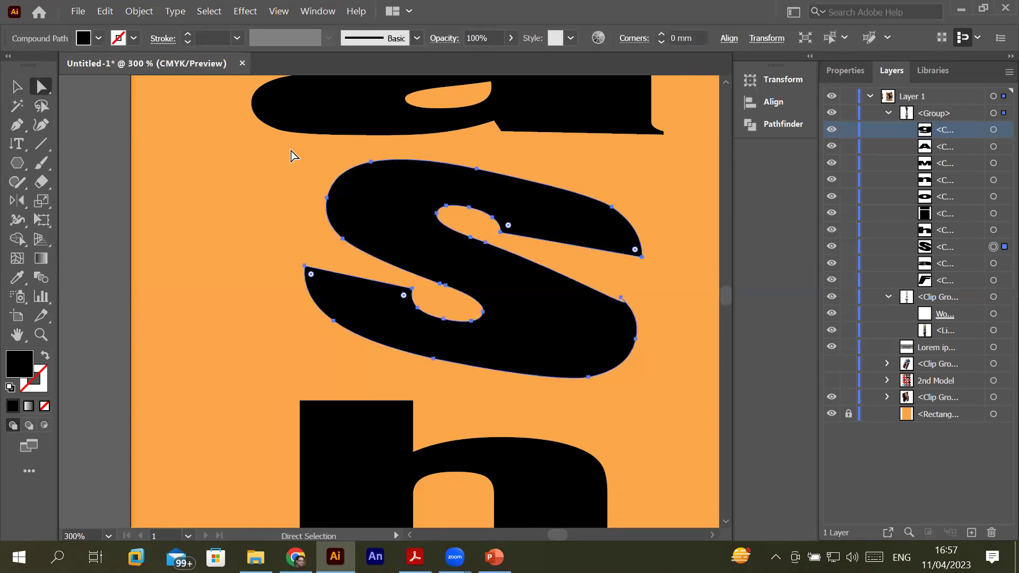
click(41, 105)
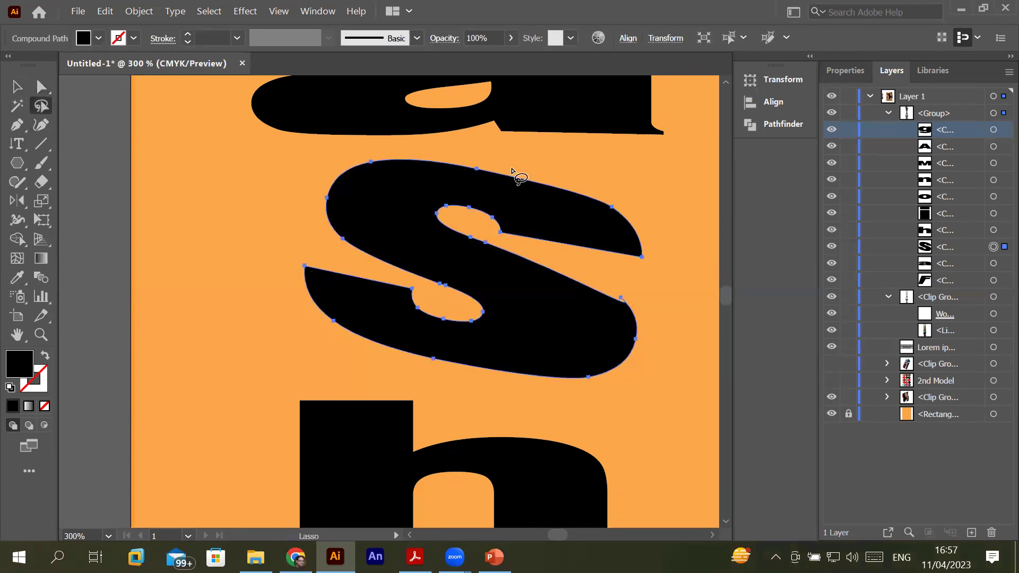
Drag the top anchor of the s up and right, then ease it slightly back down
mouse_move(347, 143)
mouse_down()
mouse_move(634, 229)
mouse_move(373, 153)
mouse_up()
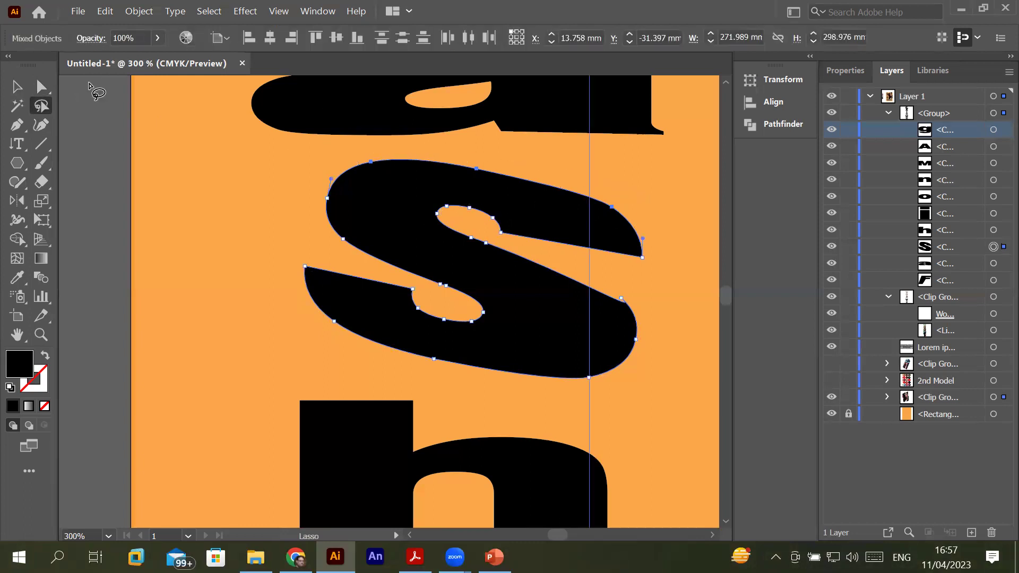
click(38, 87)
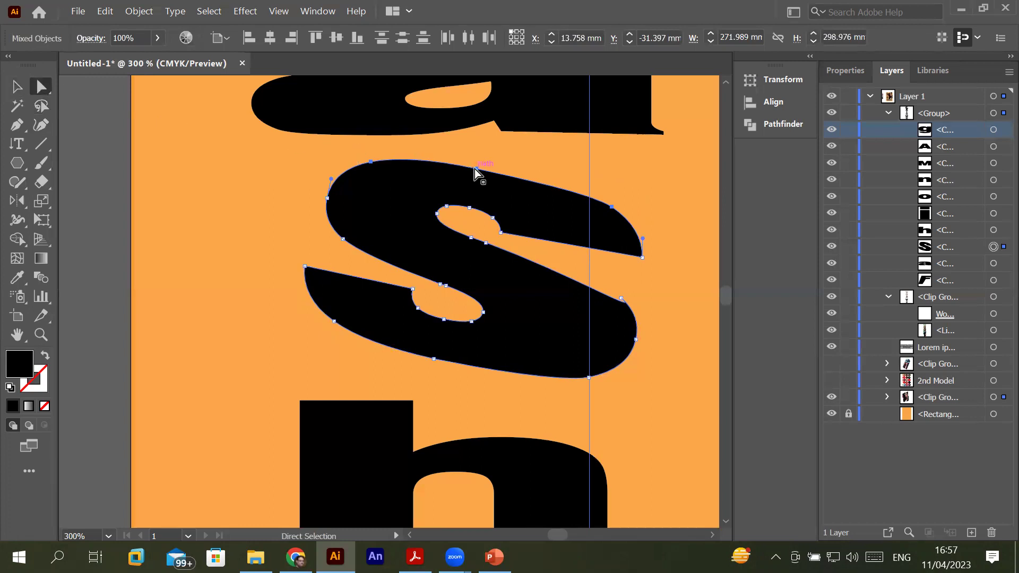
drag(476, 170, 488, 155)
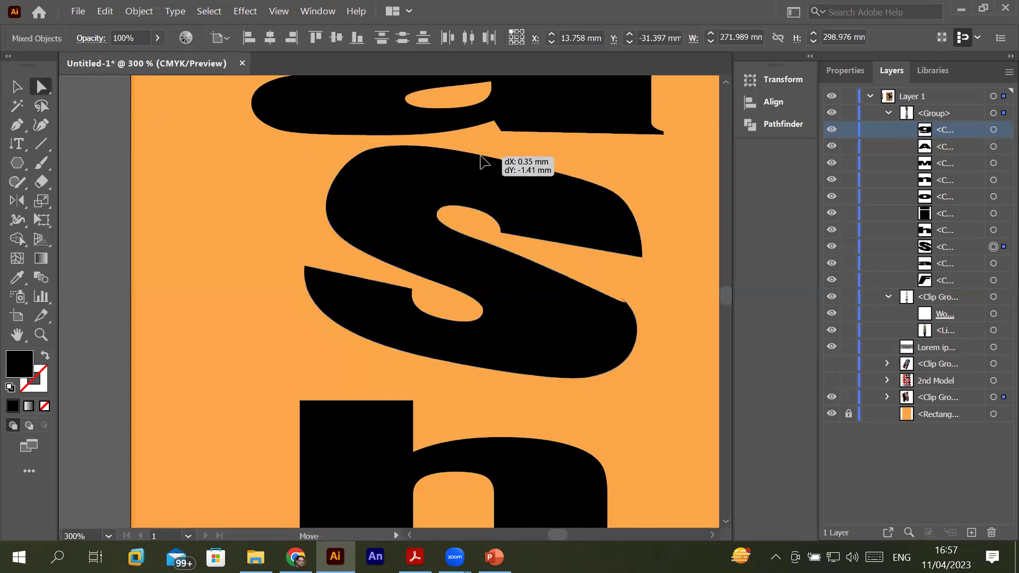
mouse_move(488, 156)
mouse_down()
mouse_move(480, 189)
mouse_move(494, 164)
mouse_move(527, 159)
mouse_move(432, 171)
mouse_move(523, 167)
mouse_move(482, 170)
mouse_move(506, 162)
mouse_up()
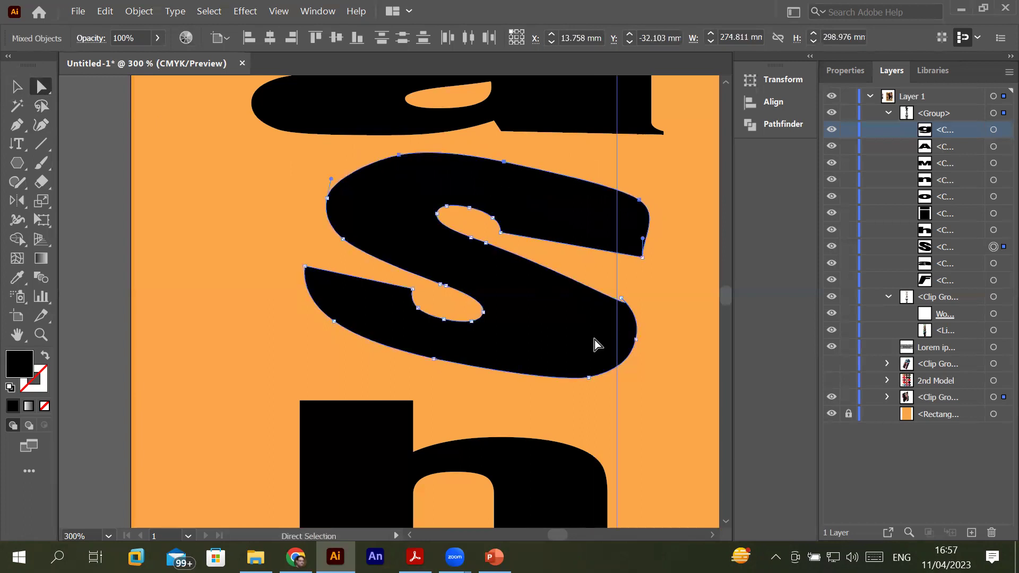
click(41, 106)
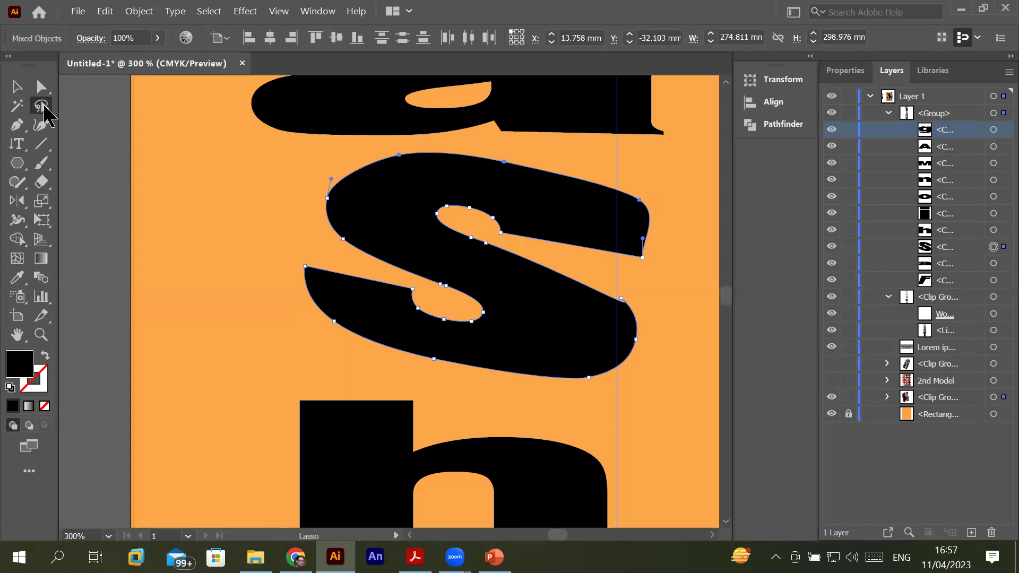
Draw a black hexagon left of the letters and move it down a little
click(23, 169)
mouse_move(79, 198)
mouse_down()
mouse_move(154, 281)
mouse_move(177, 250)
mouse_up()
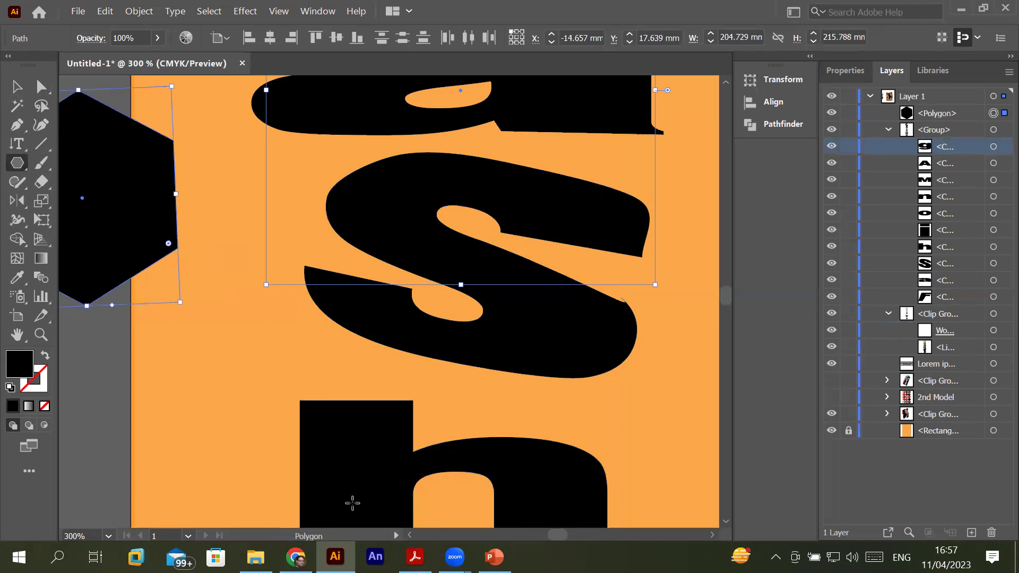
click(410, 535)
drag(410, 535, 410, 535)
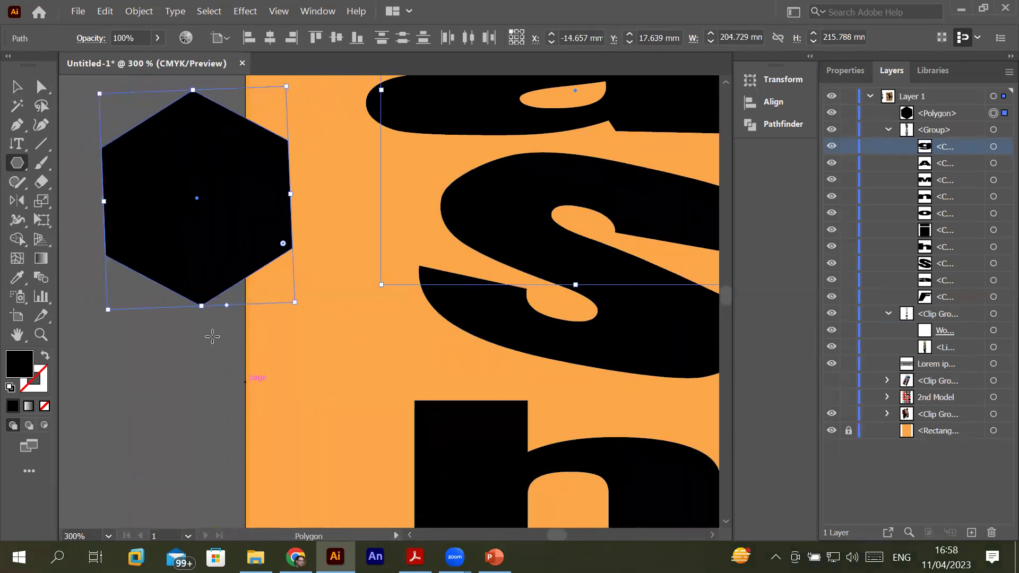
click(42, 88)
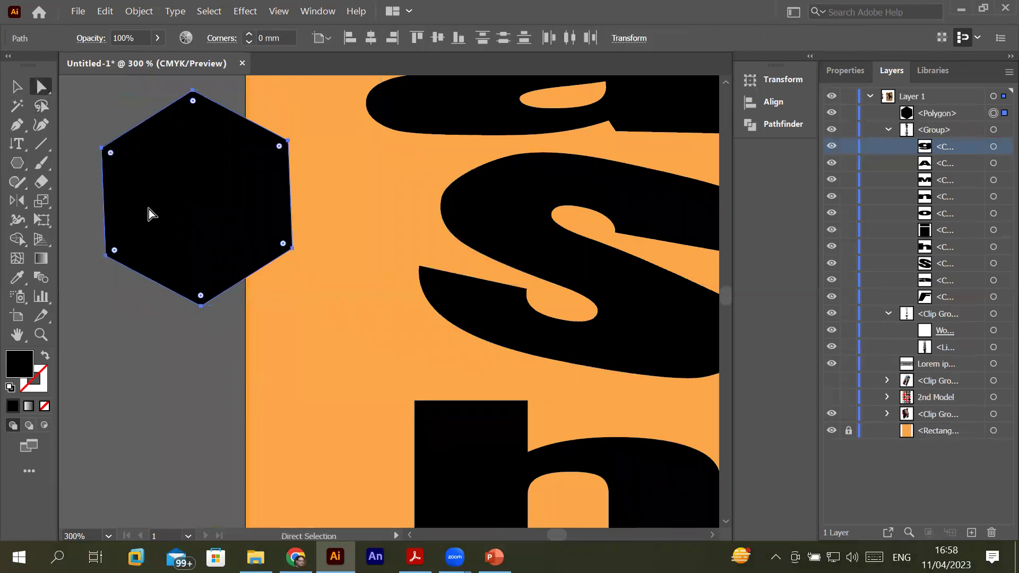
drag(148, 209, 149, 276)
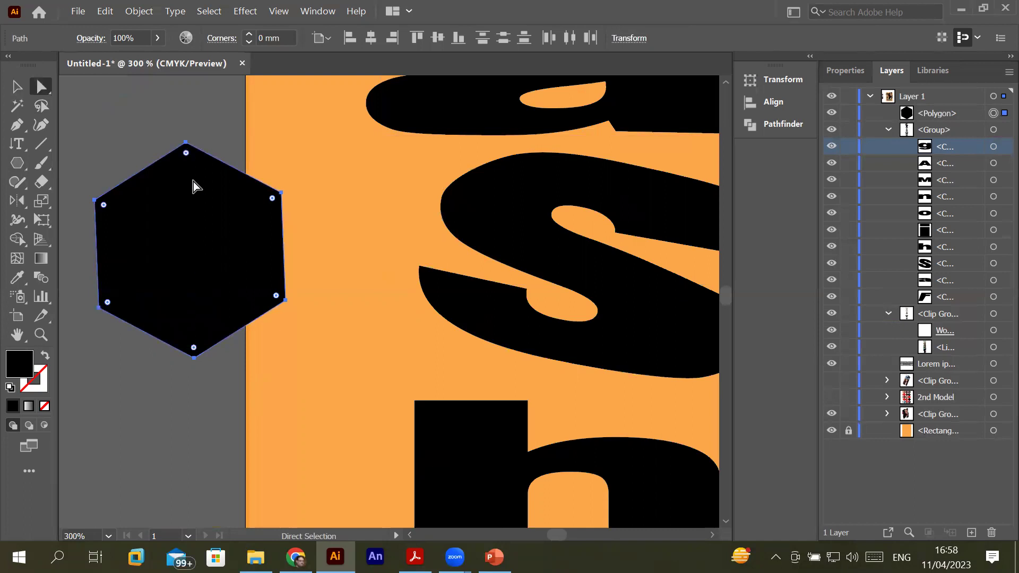
Select the hexagon's top, upper-right and lower-right corner points
click(186, 143)
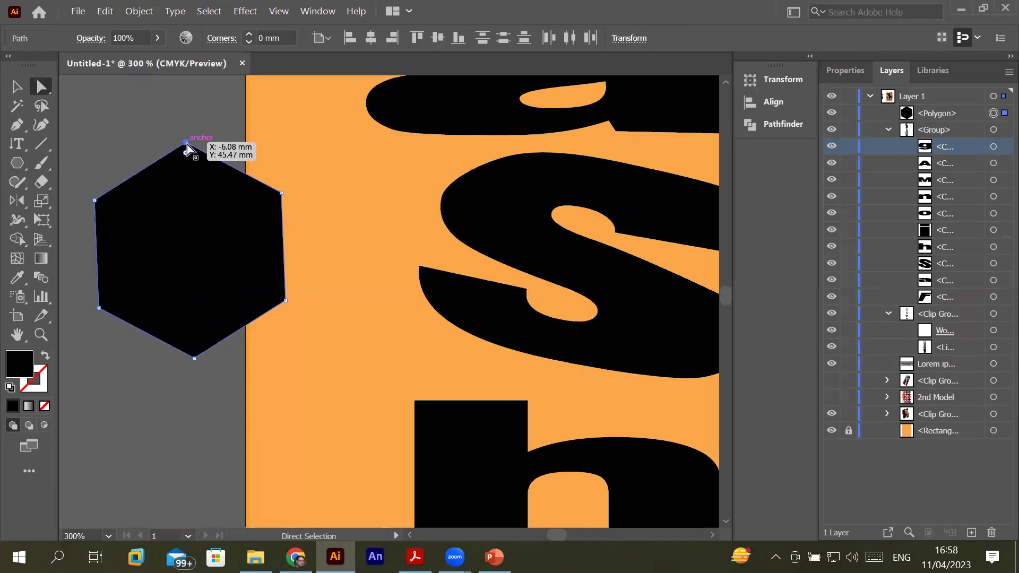
click(282, 194)
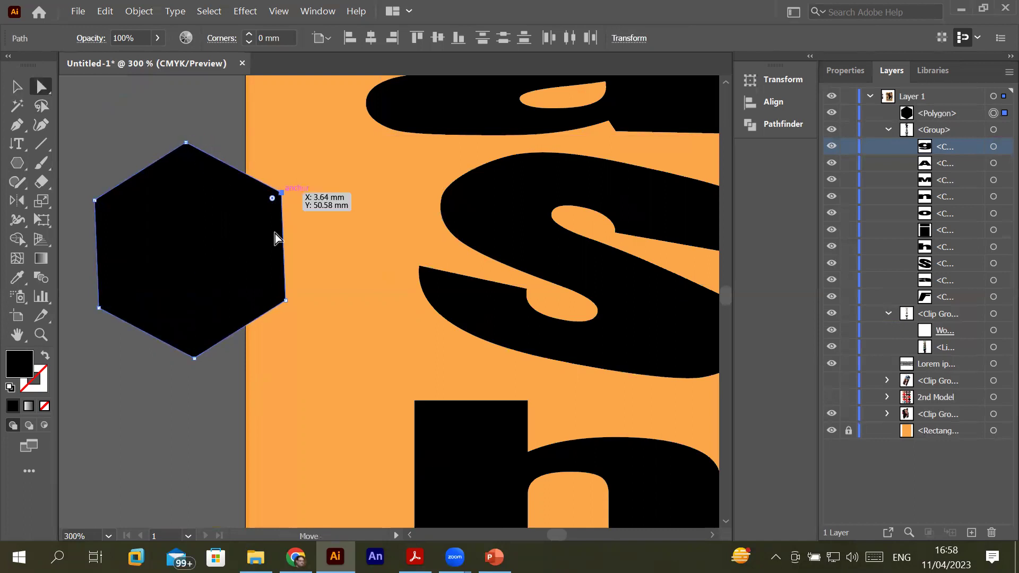
click(286, 301)
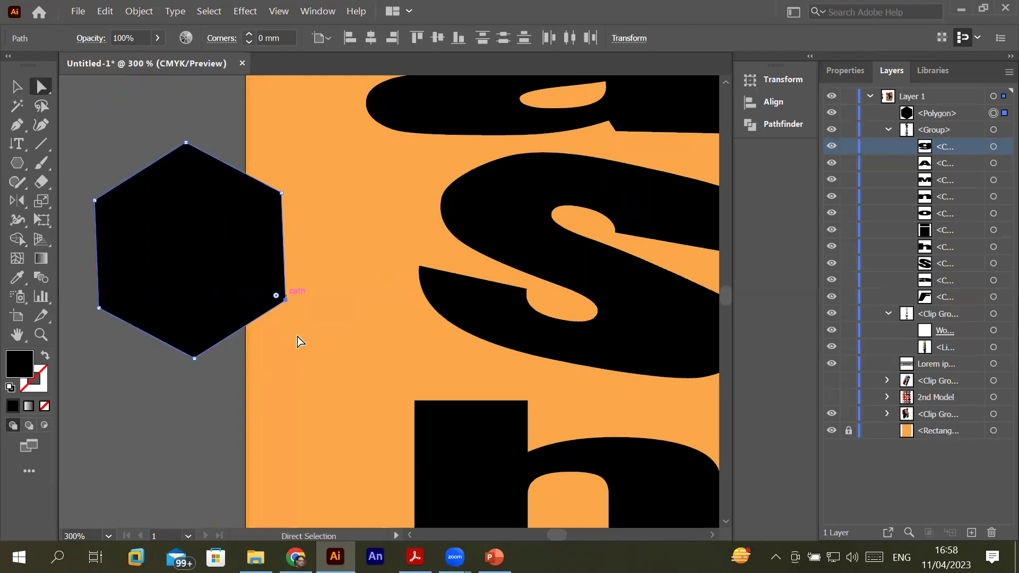
shift+click(281, 193)
click(166, 200)
click(42, 107)
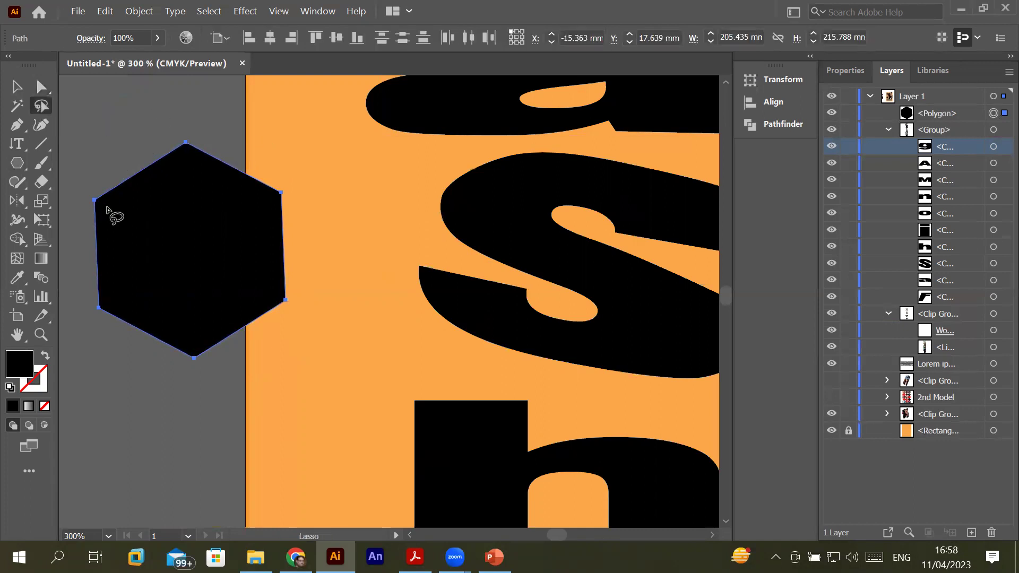
Lasso the hexagon's points and drag them up-right to distort the shape
drag(165, 126, 271, 219)
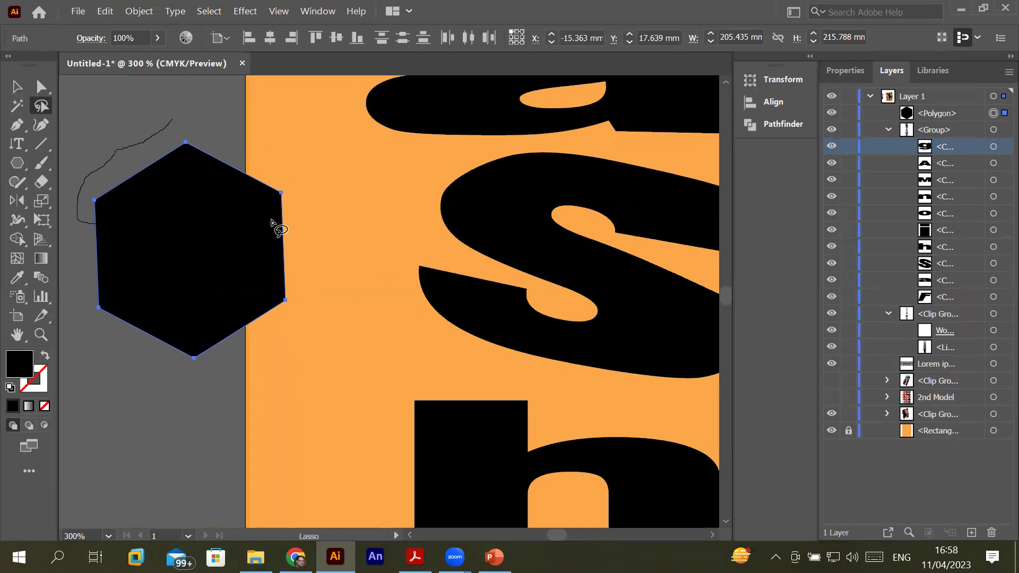
drag(272, 219, 175, 118)
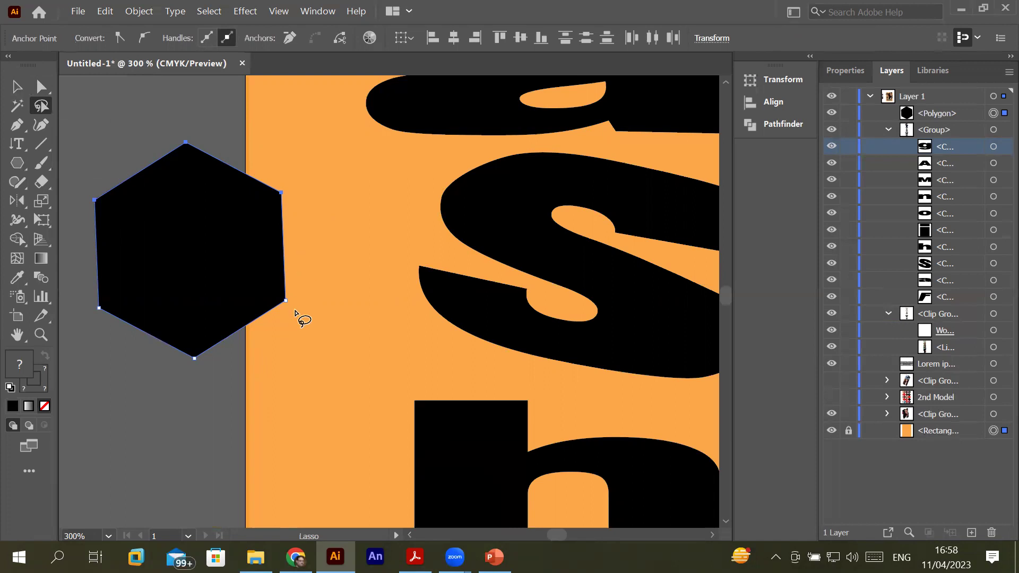
mouse_move(295, 285)
mouse_down()
mouse_move(247, 304)
mouse_move(187, 359)
mouse_move(263, 377)
mouse_move(310, 291)
mouse_move(301, 280)
mouse_up()
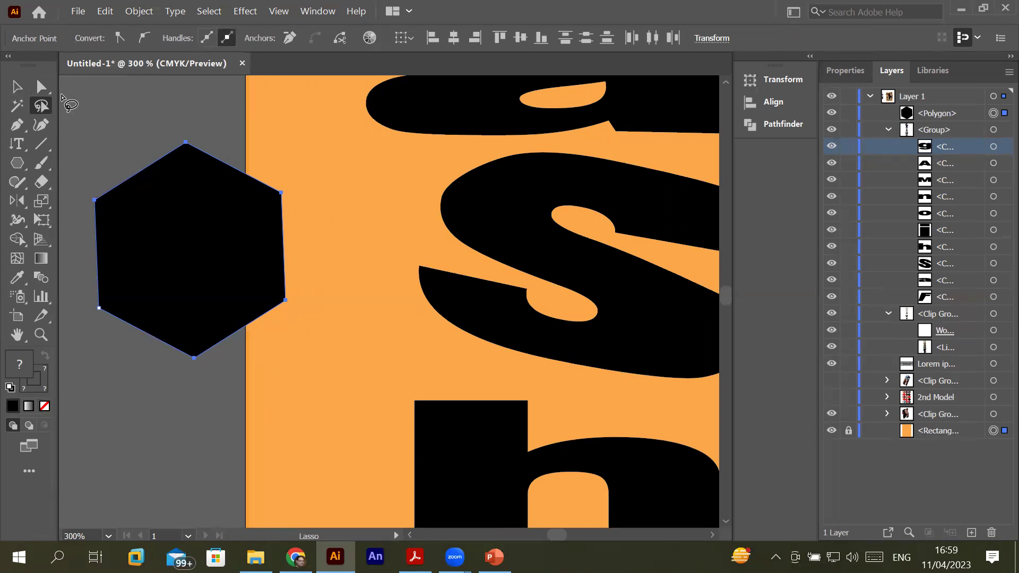
click(47, 90)
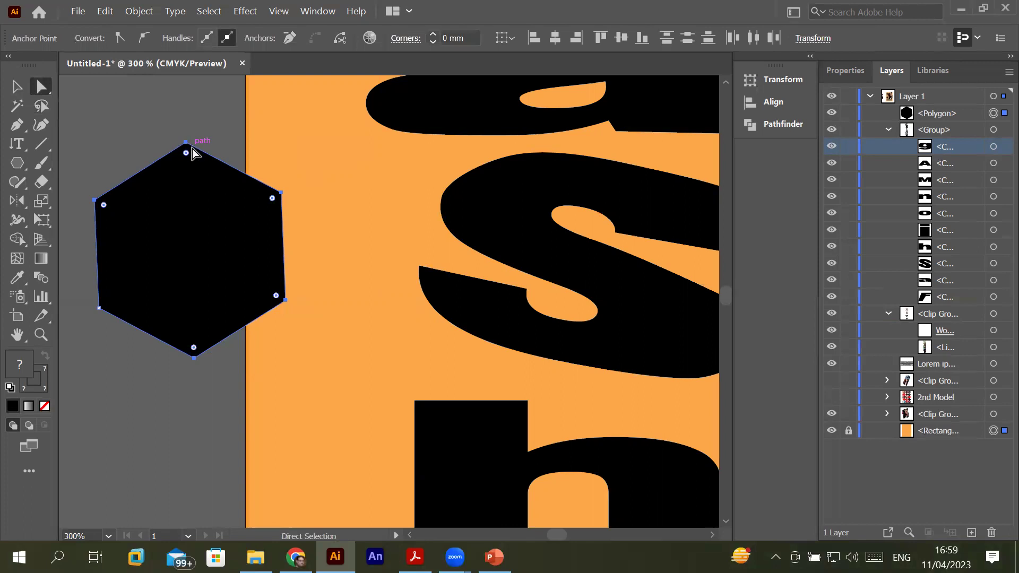
mouse_move(188, 147)
mouse_down()
mouse_move(218, 130)
mouse_move(250, 157)
mouse_move(237, 123)
mouse_up()
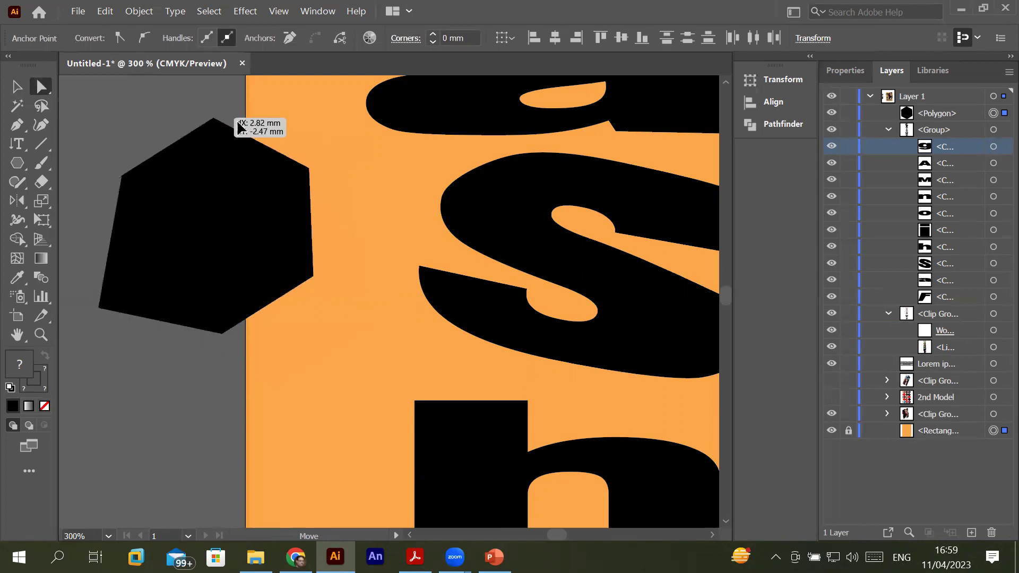
mouse_move(237, 127)
mouse_down()
mouse_move(281, 88)
mouse_move(264, 243)
mouse_move(296, 271)
mouse_up()
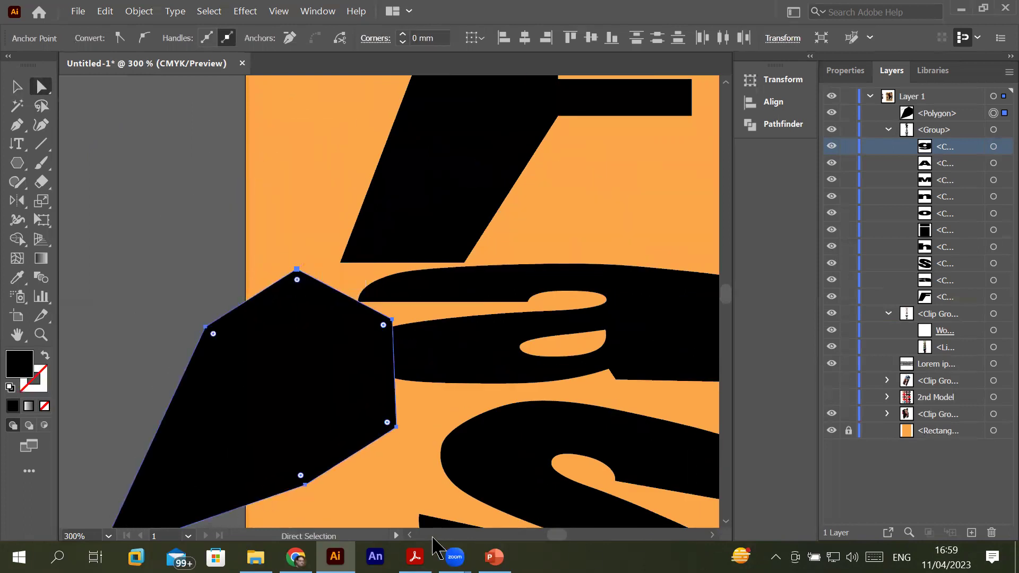
Move the distorted polygon up and to the left
click(410, 535)
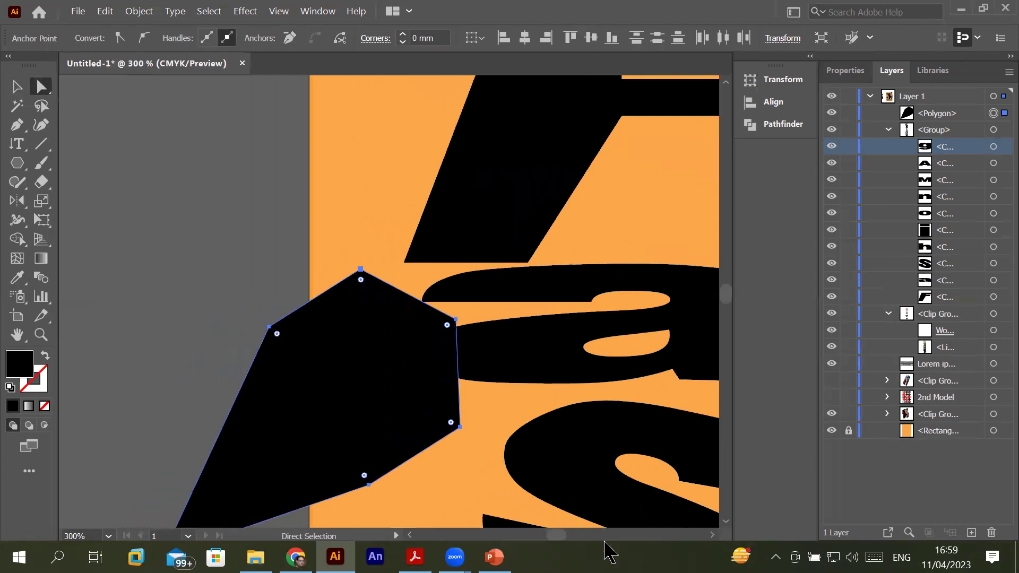
click(725, 522)
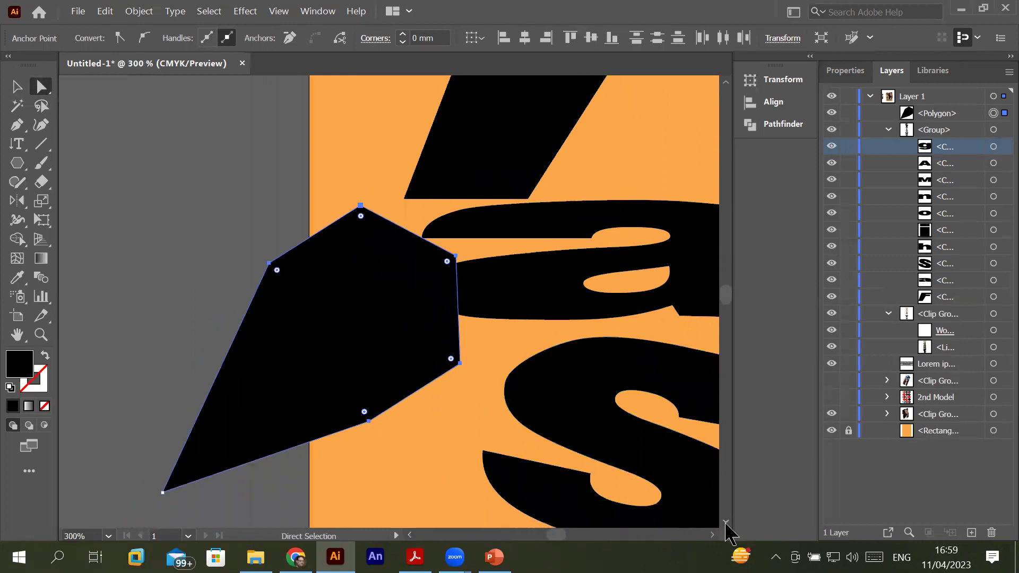
click(17, 87)
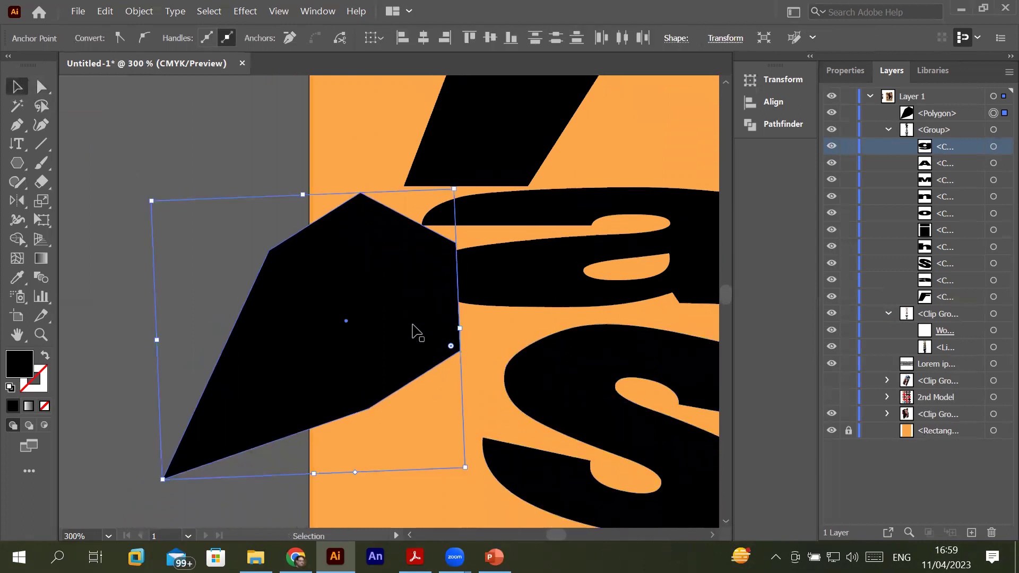
drag(342, 311, 221, 254)
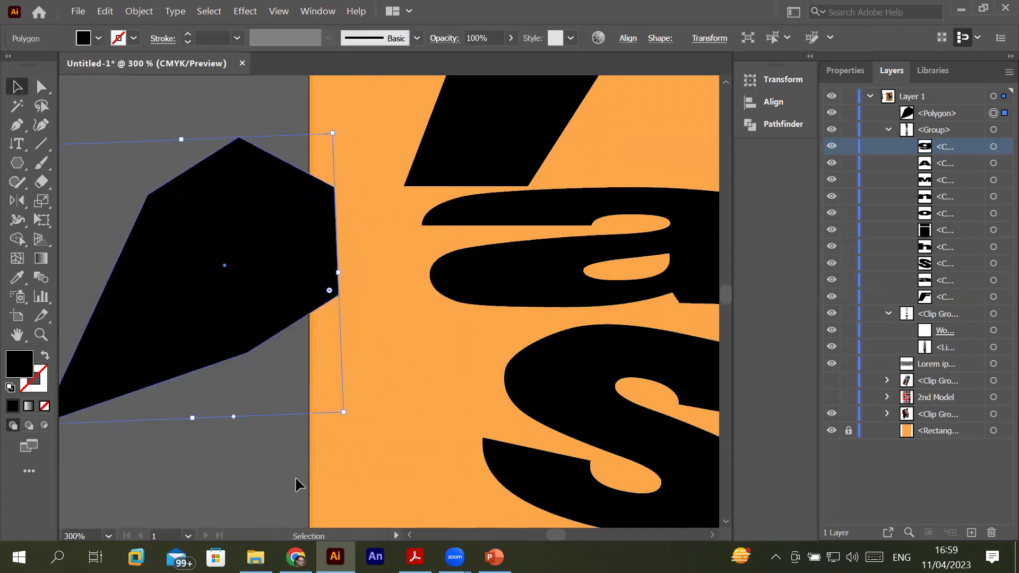
click(237, 473)
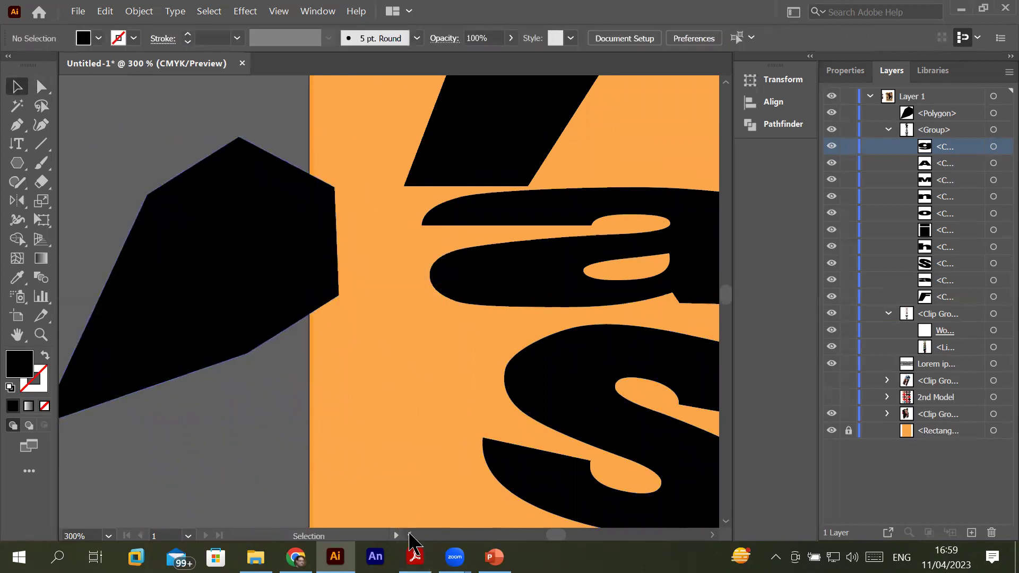
scroll(409, 535, left, 2)
scroll(409, 535, left, 2)
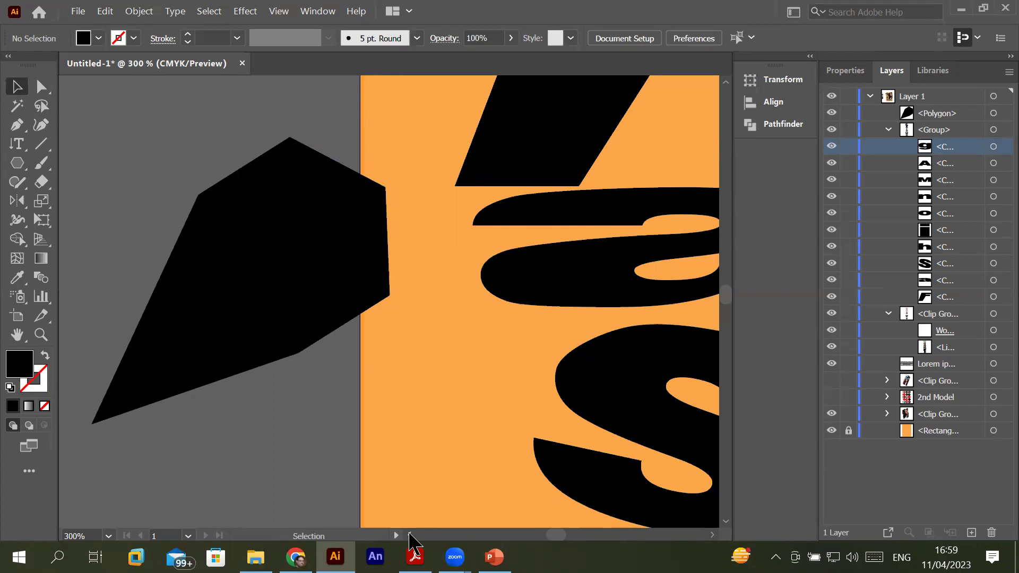
Delete the distorted black polygon
click(714, 535)
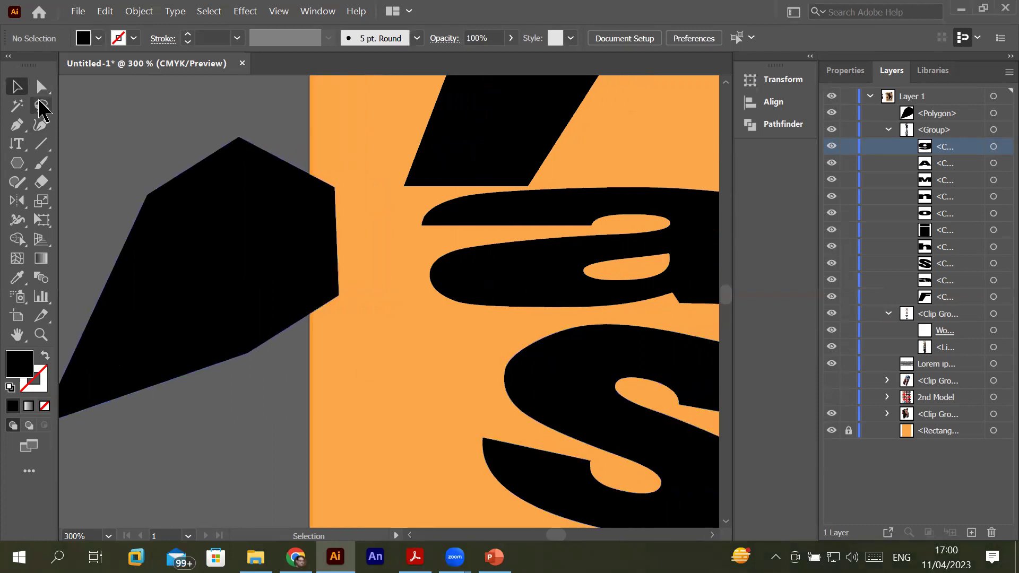
click(202, 234)
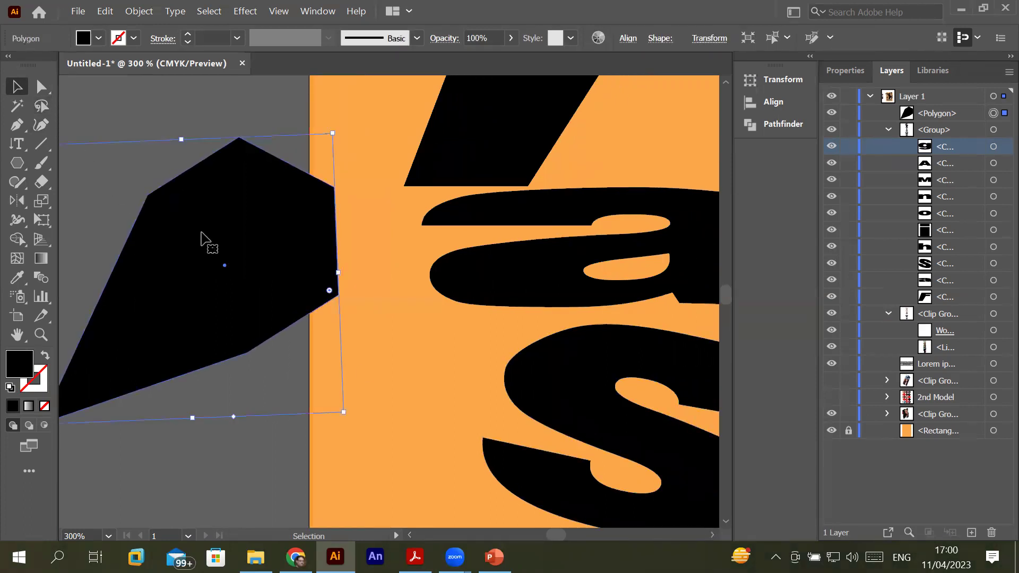
key(Delete)
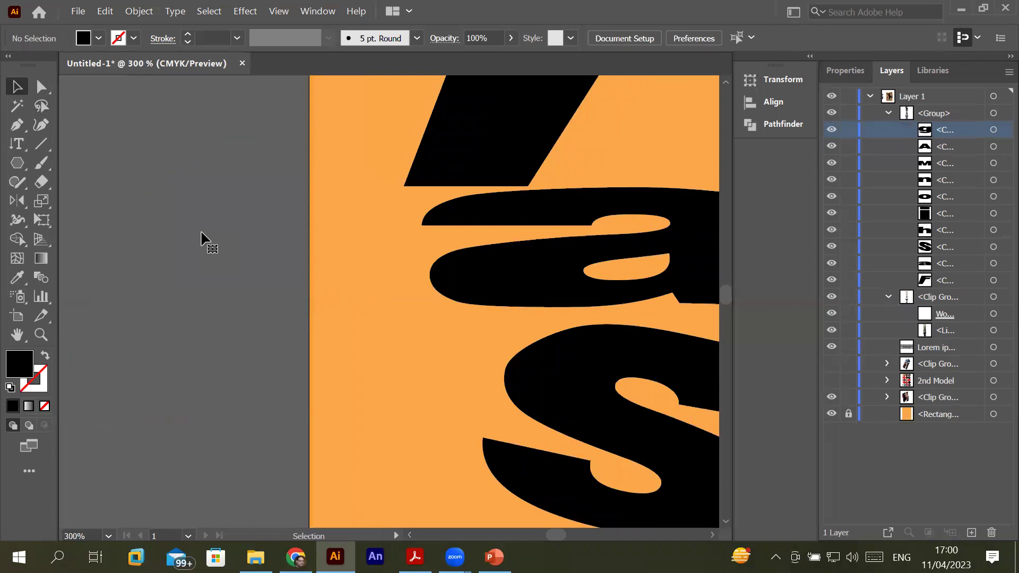
click(712, 536)
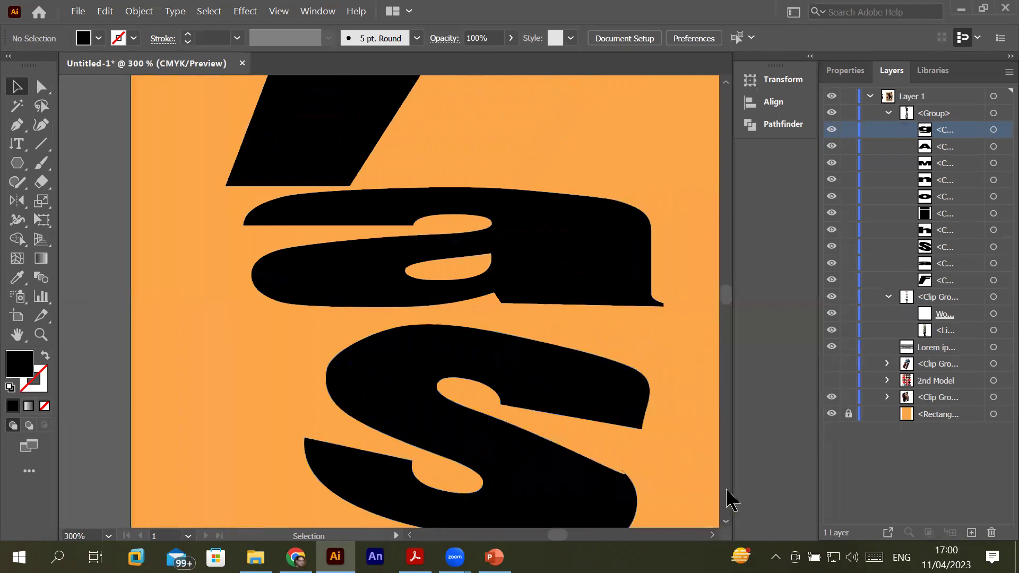
Pick the letter F out of the title group and drag it left off the artboard
scroll(615, 189, down, 2)
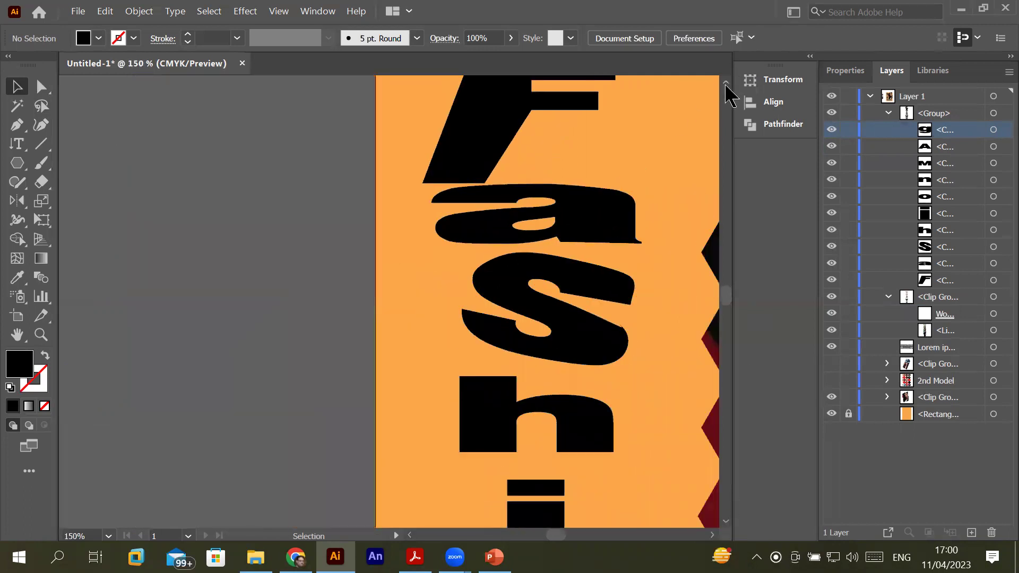
scroll(585, 178, up, 4)
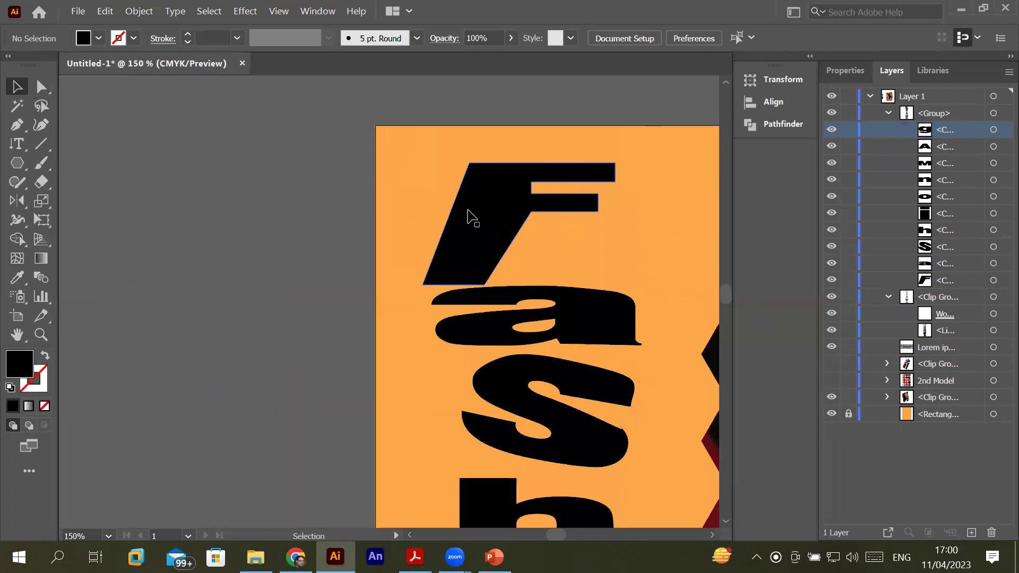
click(480, 200)
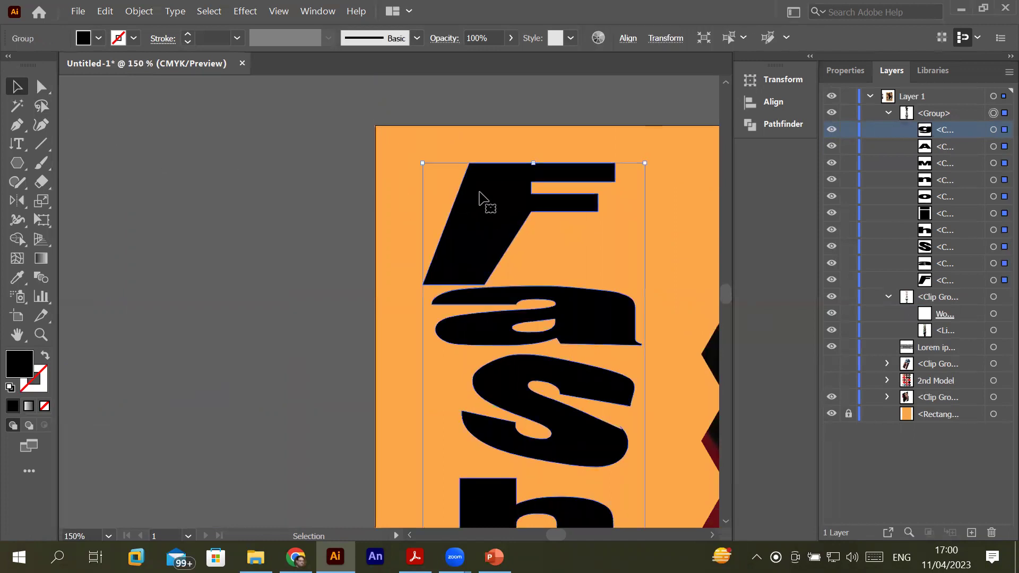
click(42, 87)
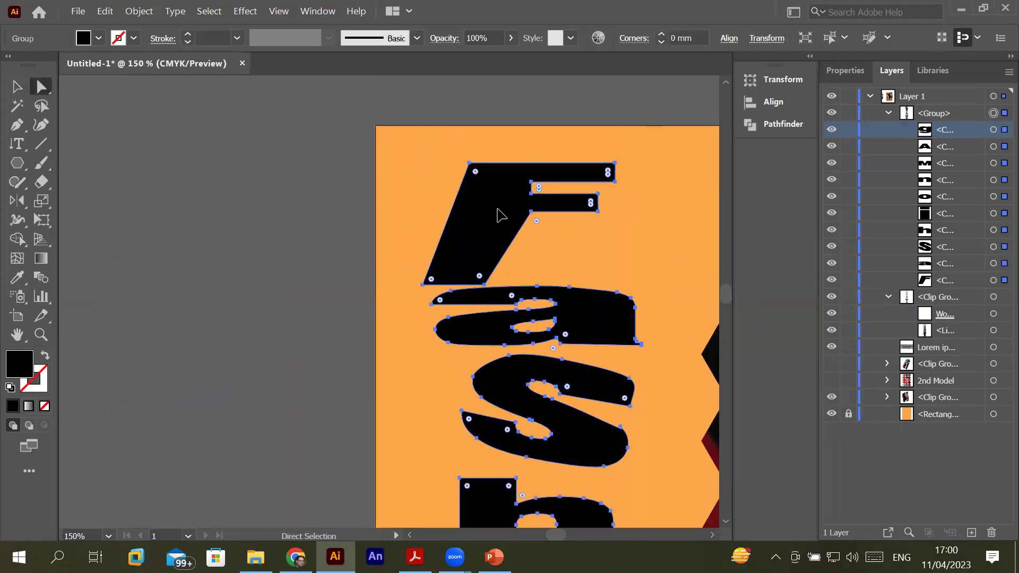
click(367, 193)
click(458, 200)
drag(458, 200, 207, 200)
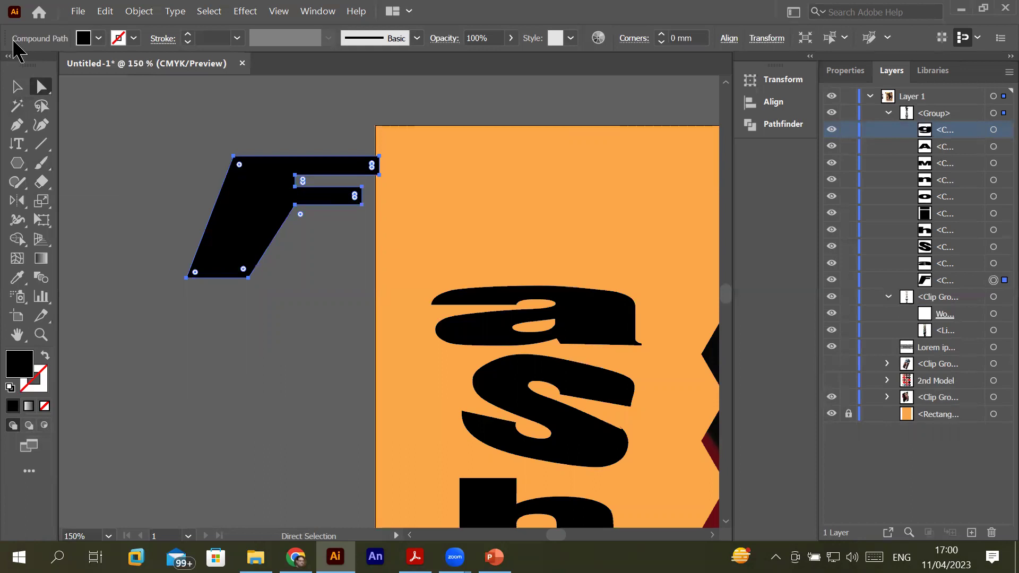
mouse_move(46, 65)
mouse_down()
mouse_move(118, 79)
mouse_move(137, 73)
mouse_up()
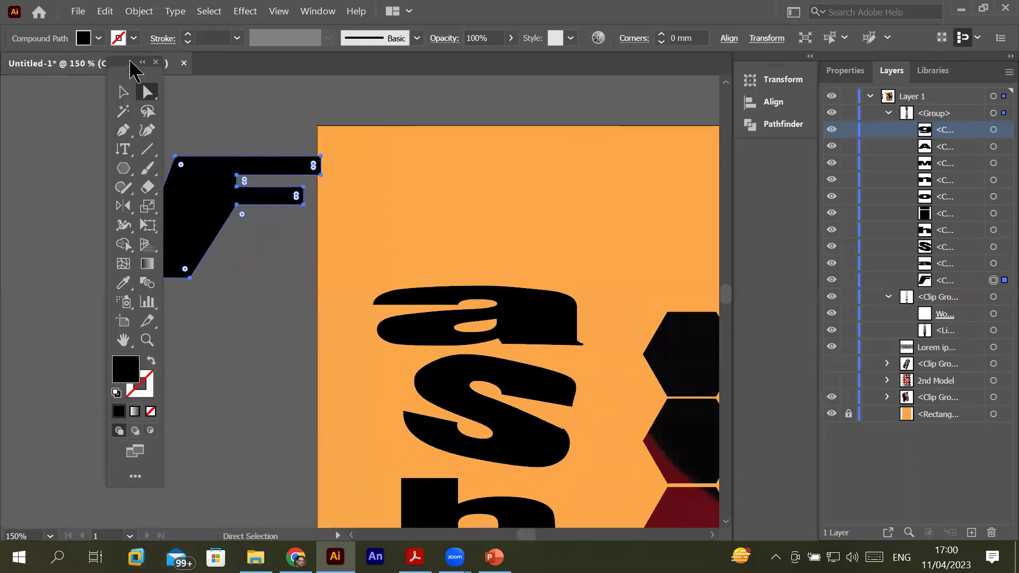
Float the Tools panel clear of the F, magnify to 200%, and enable Draw Inside mode
drag(130, 61, 87, 96)
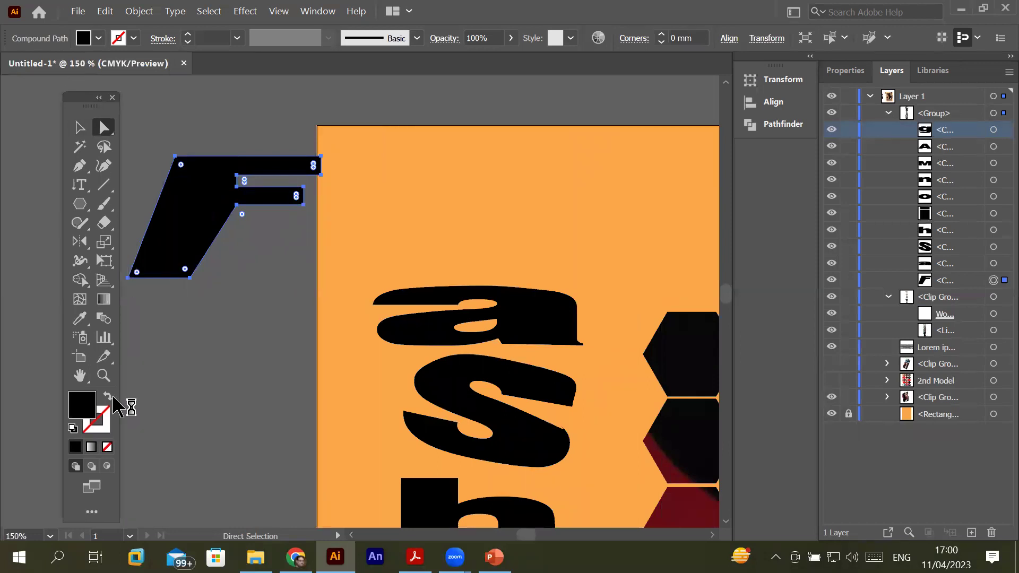
key(super+plus)
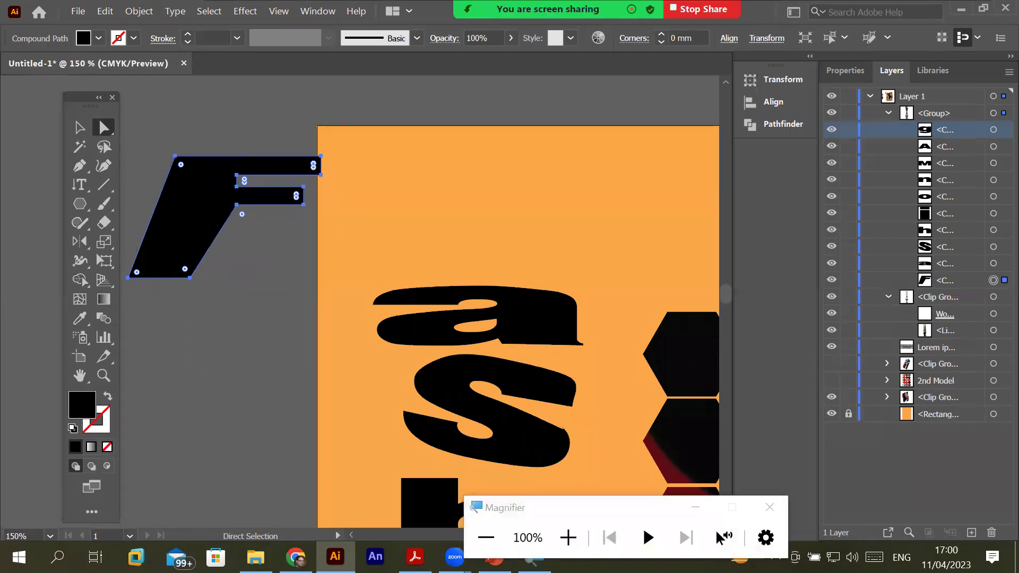
click(568, 537)
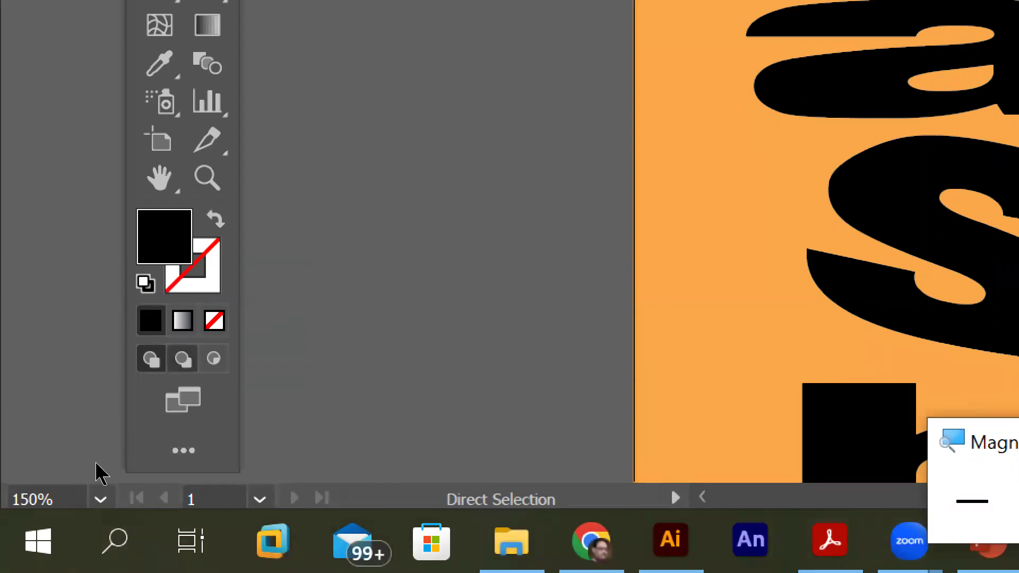
key(shift+d)
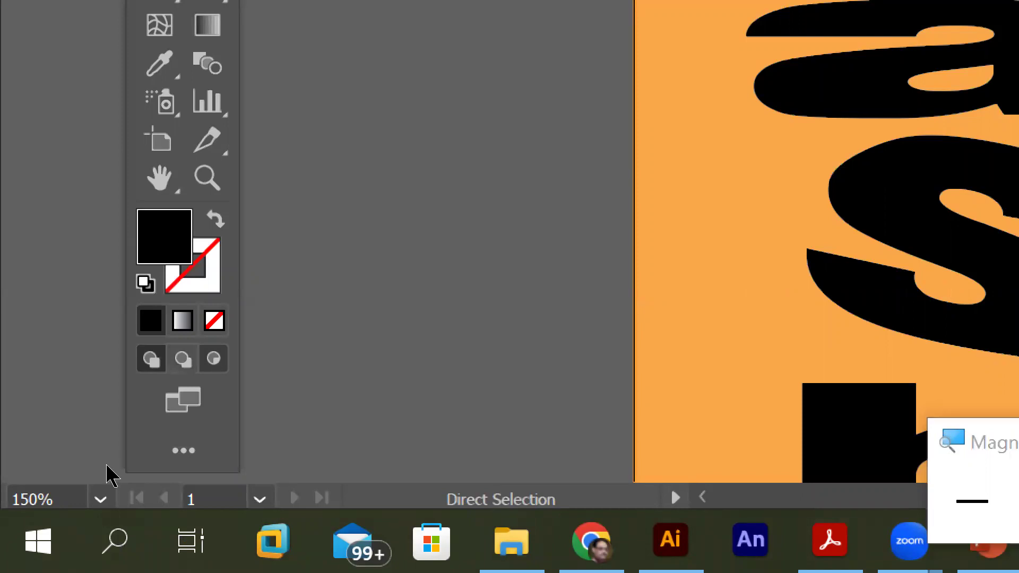
click(111, 474)
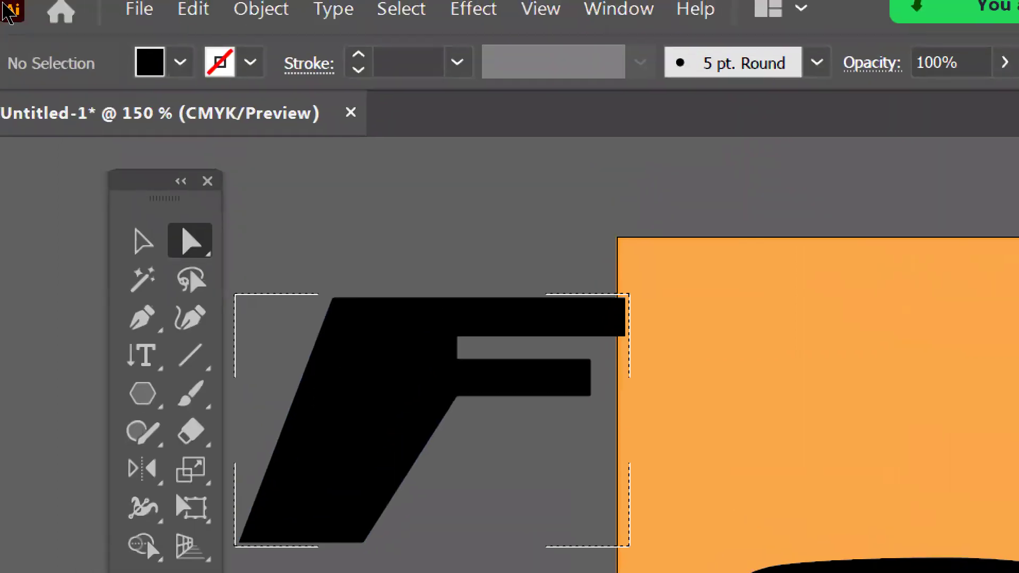
Choose the woman-in-hat photo through File > Place as a linked image
key(alt+f)
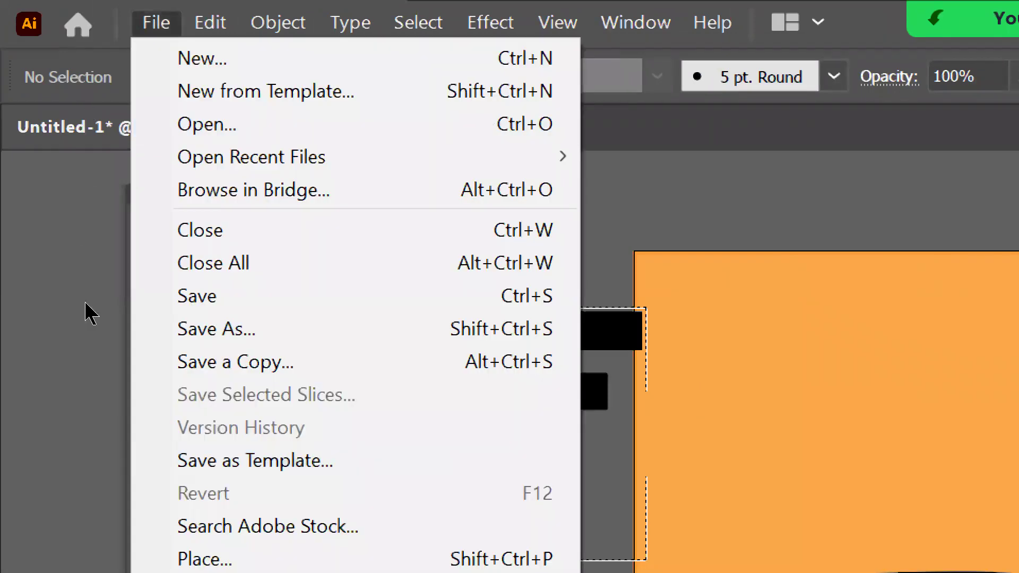
key(Up)
key(Escape)
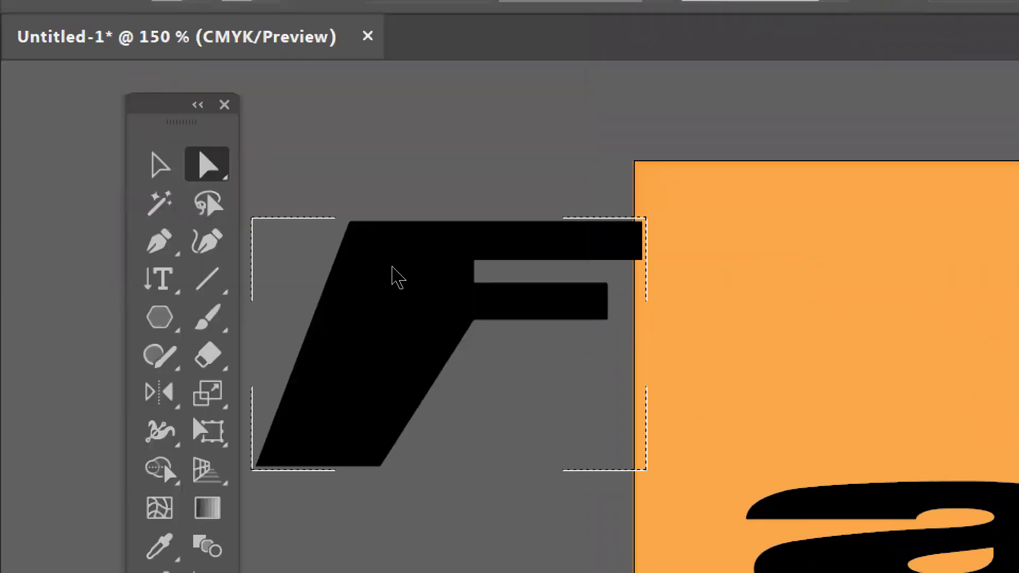
key(Right)
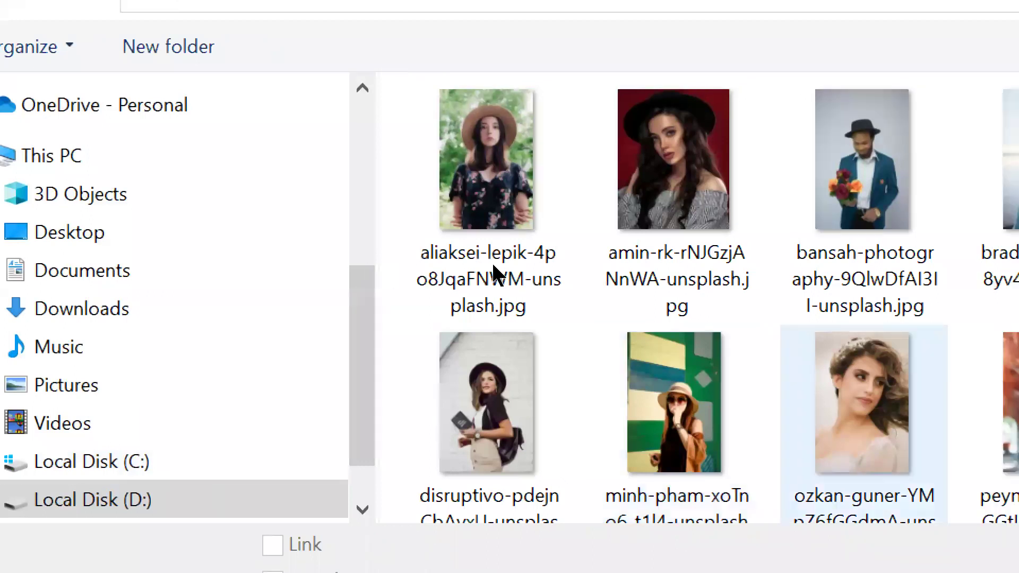
key(Left)
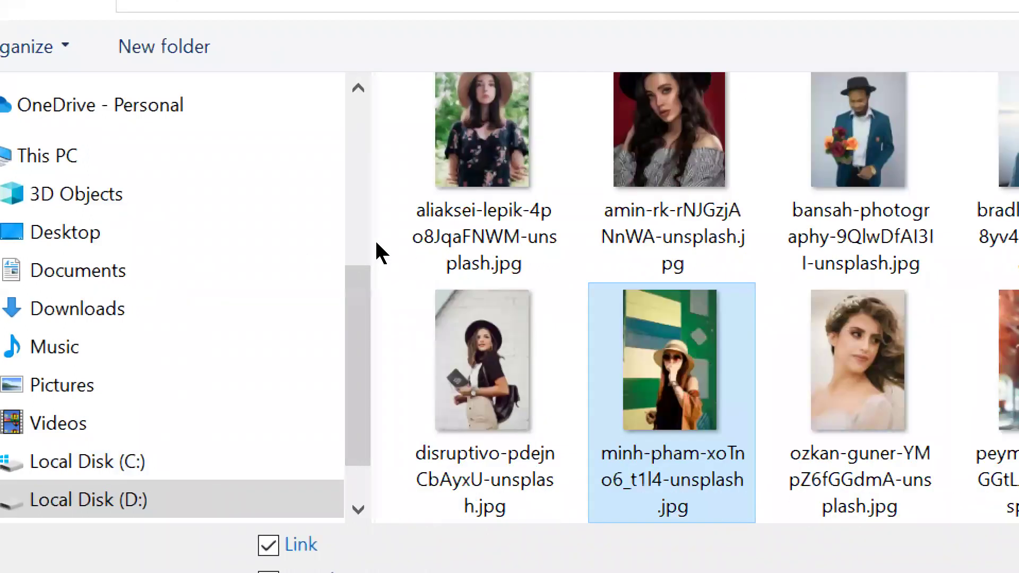
key(Return)
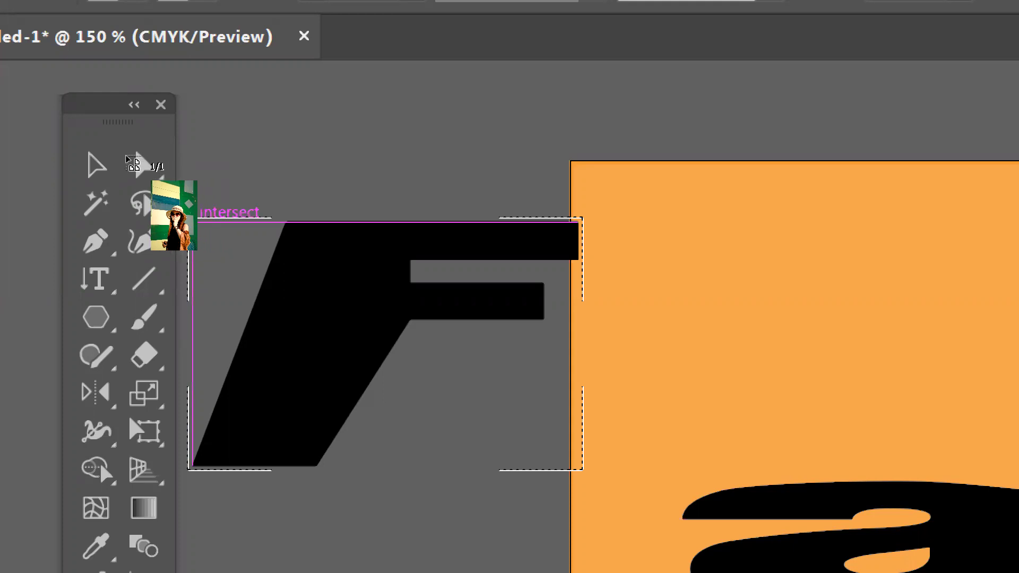
Drag the photo inside the F from its top-left corner and nudge it into place
mouse_move(193, 223)
mouse_down()
mouse_move(352, 275)
mouse_move(352, 289)
mouse_up()
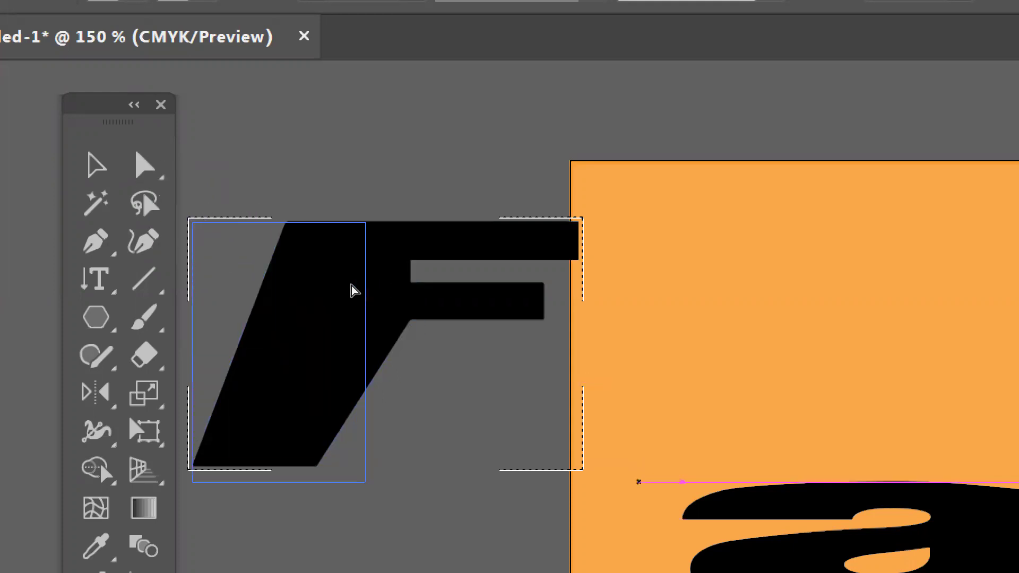
click(198, 219)
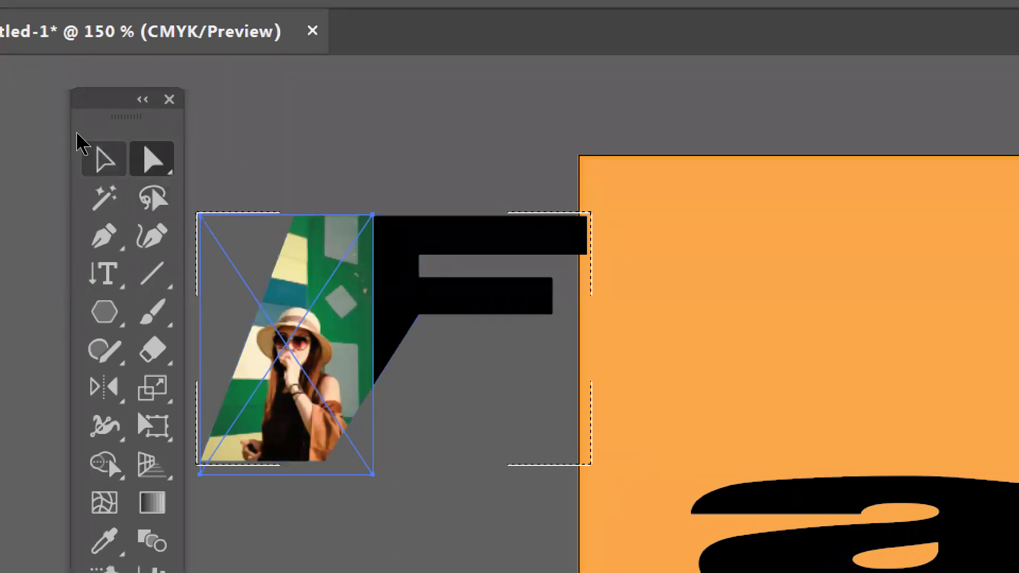
mouse_move(199, 221)
mouse_down()
mouse_move(162, 230)
mouse_move(192, 223)
mouse_up()
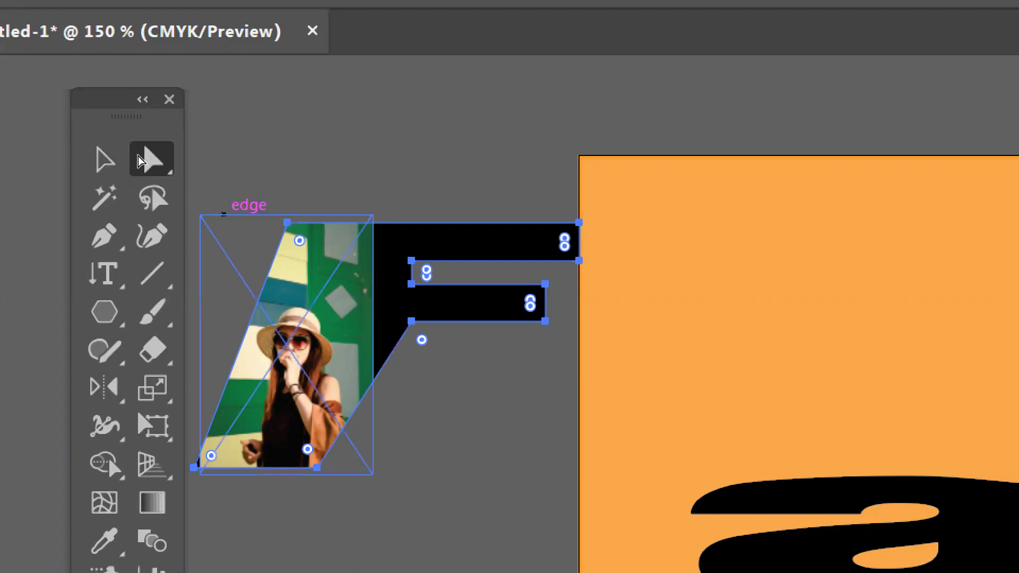
key(ctrl+shift+a)
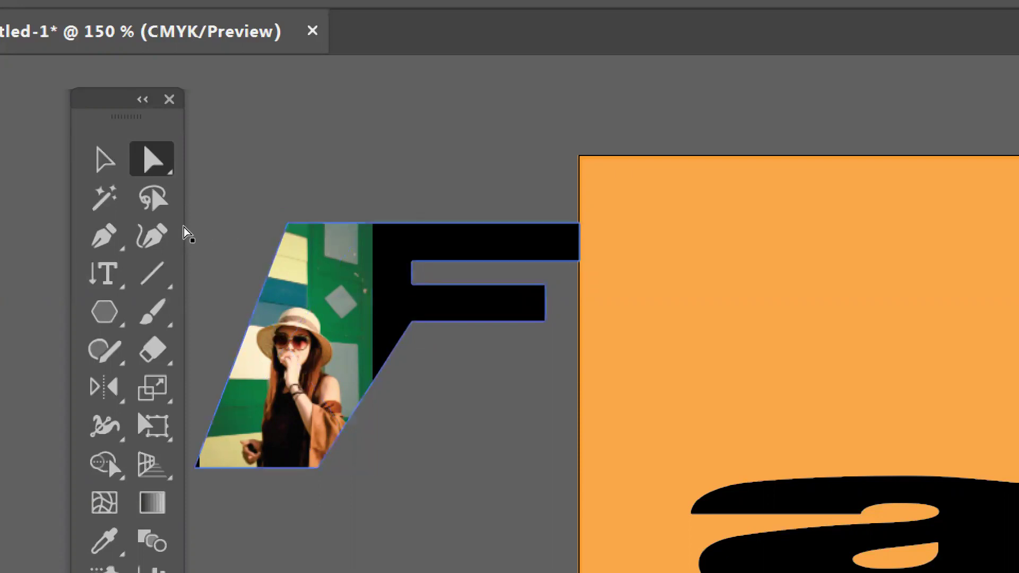
key(ctrl+minus)
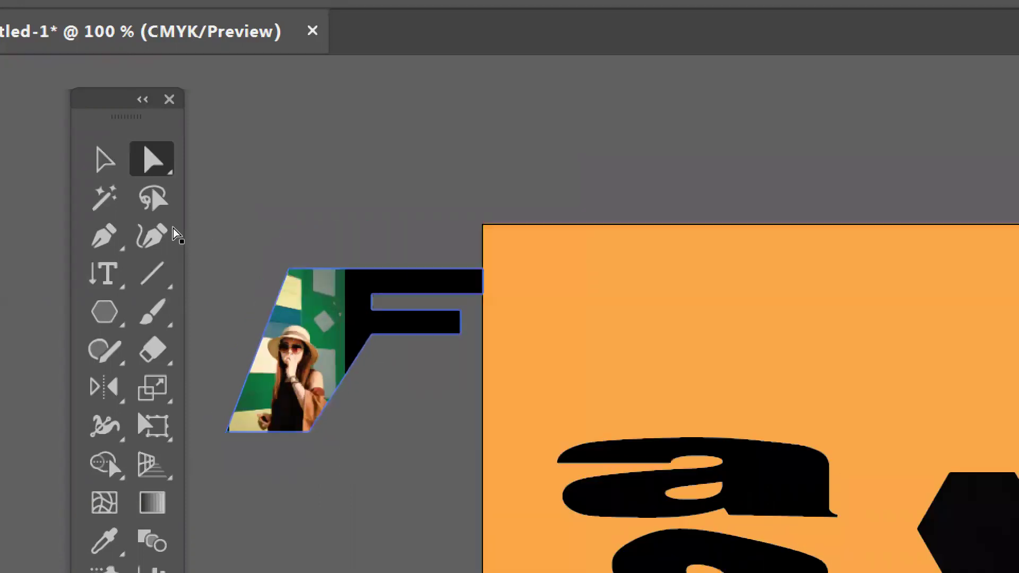
key(ctrl+minus)
key(ctrl+a)
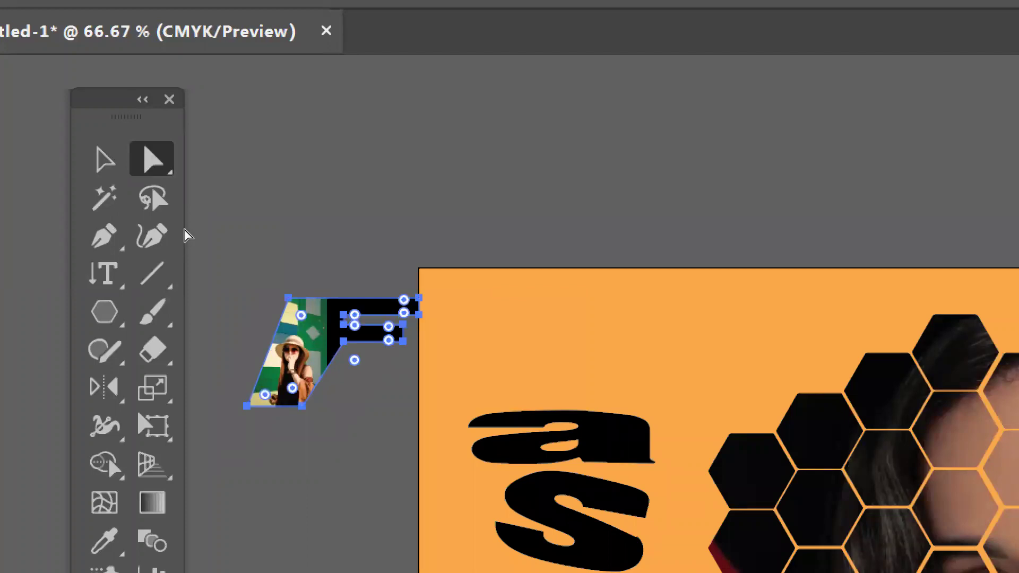
key(ctrl+minus)
key(ctrl+minus)
key(ctrl+minus)
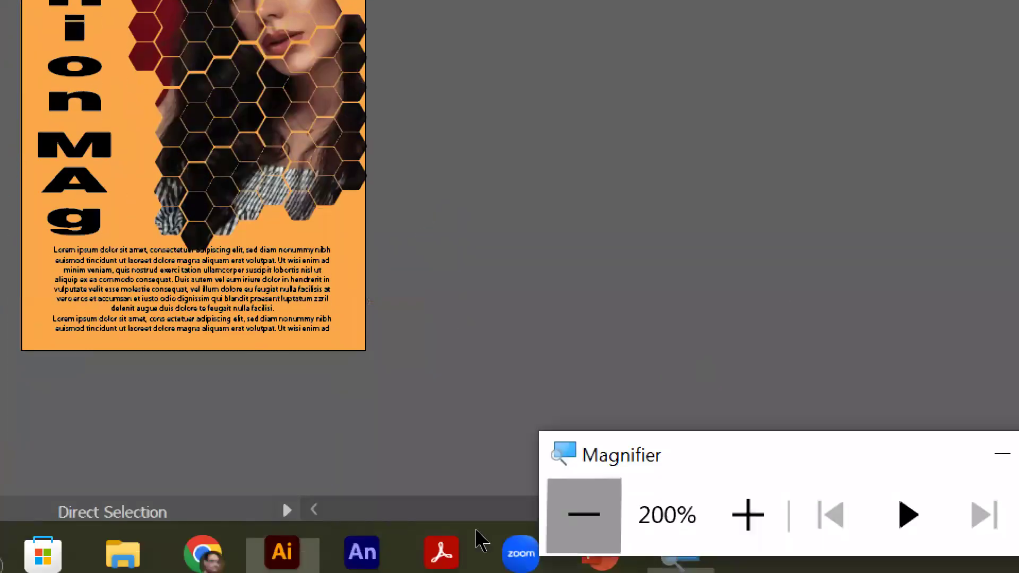
Move the photo-filled F onto the poster above the a, undoing an accidental letter move
click(483, 538)
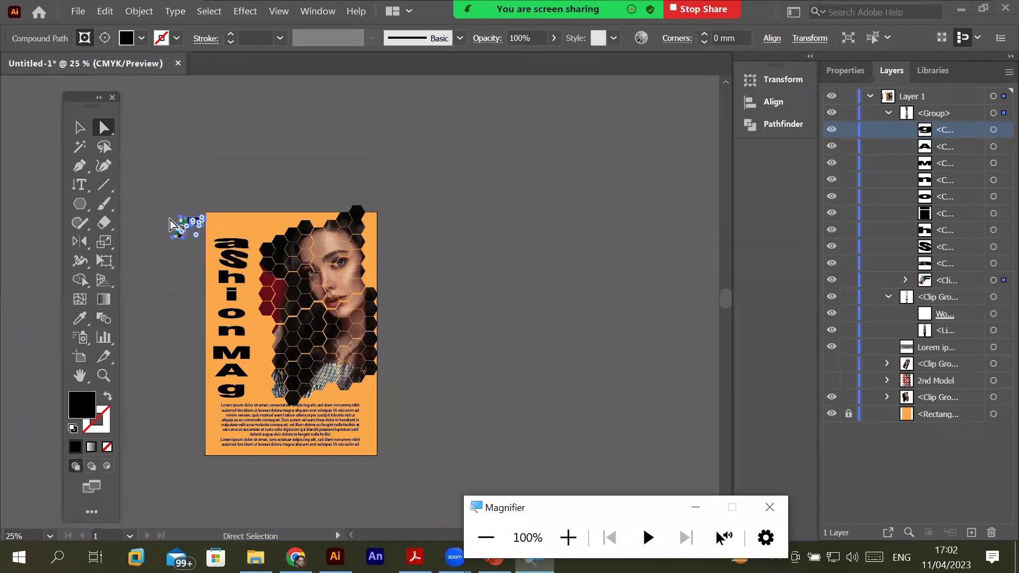
scroll(170, 225, up, 1)
scroll(170, 225, up, 3)
scroll(173, 223, up, 1)
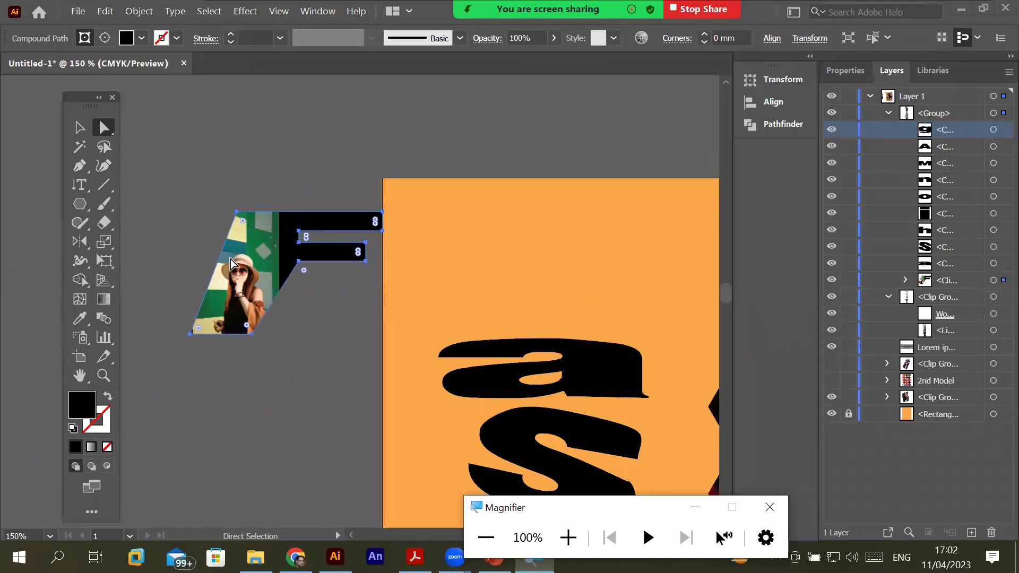
click(81, 129)
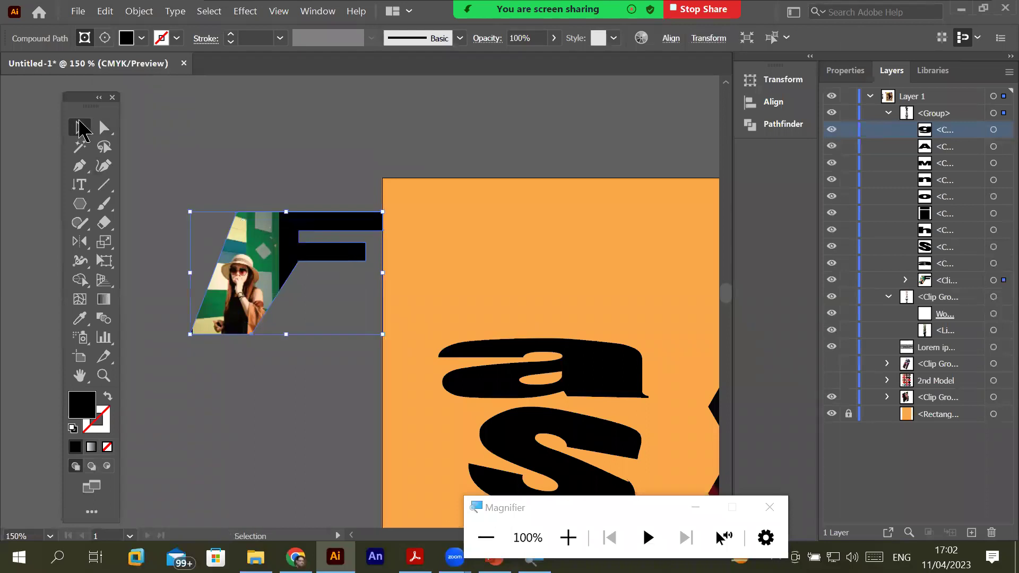
drag(253, 252, 481, 240)
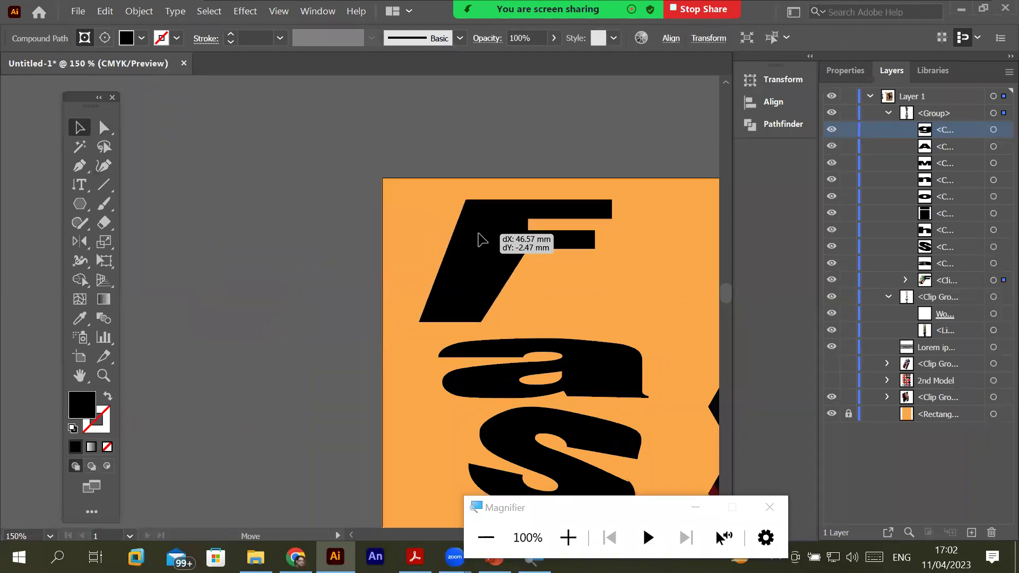
click(207, 250)
mouse_move(462, 264)
mouse_down()
mouse_move(251, 264)
mouse_move(430, 283)
mouse_up()
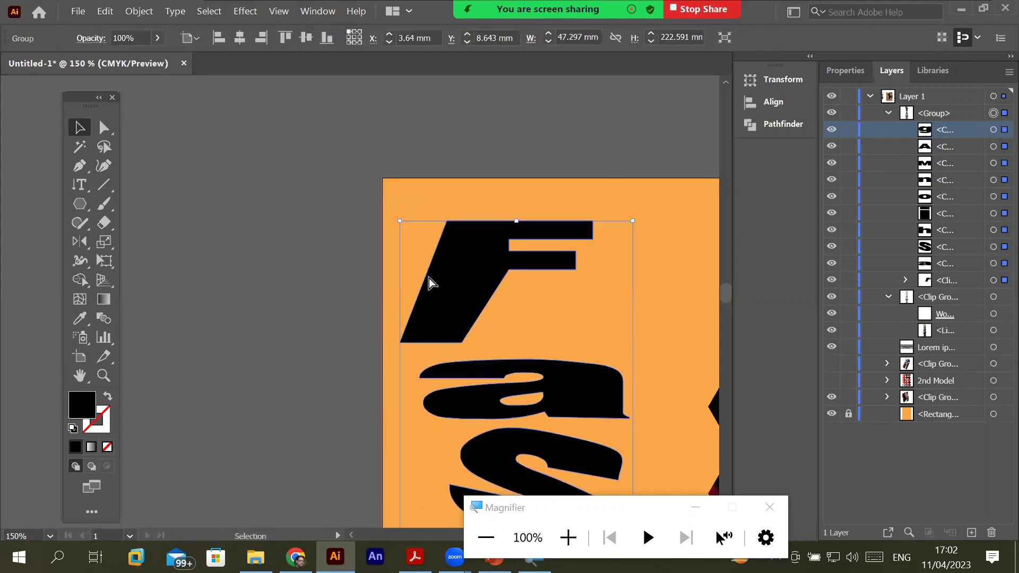
key(ctrl+z)
click(431, 256)
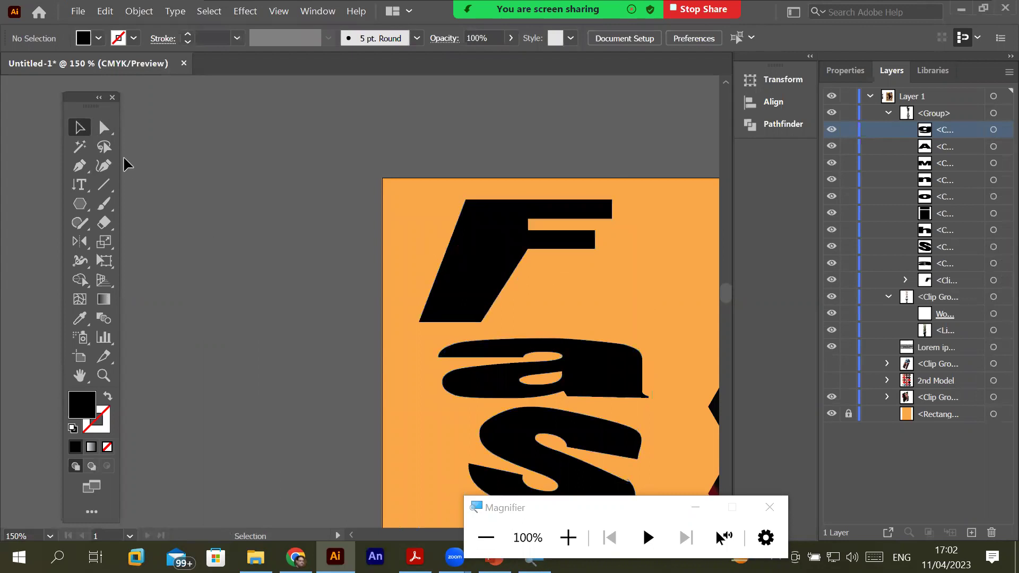
click(104, 127)
Drag the photo-filled F left off the artboard, then check the letters group by toggling its visibility
drag(455, 254, 187, 268)
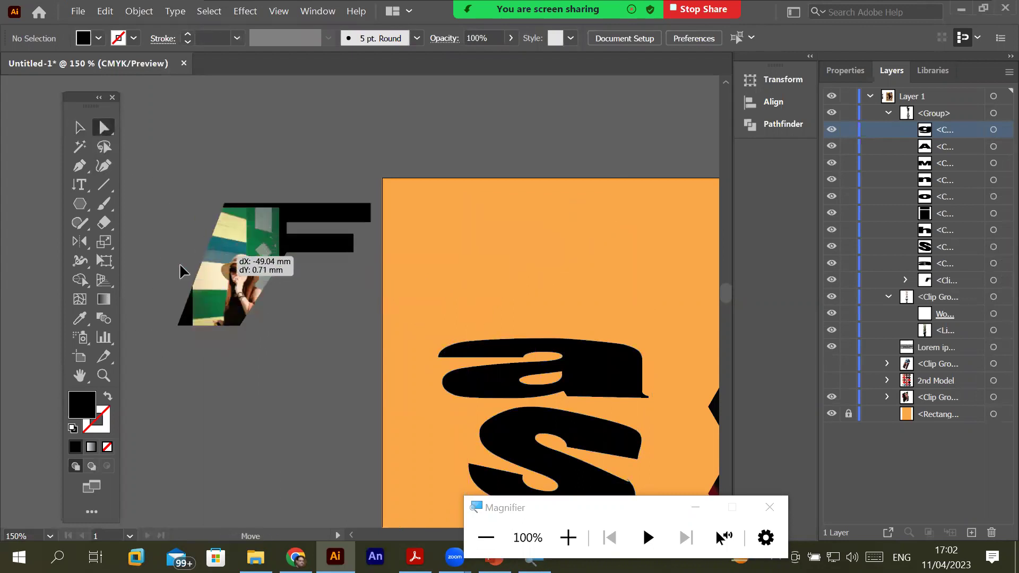
mouse_move(186, 267)
mouse_down()
mouse_move(200, 259)
mouse_move(184, 292)
mouse_up()
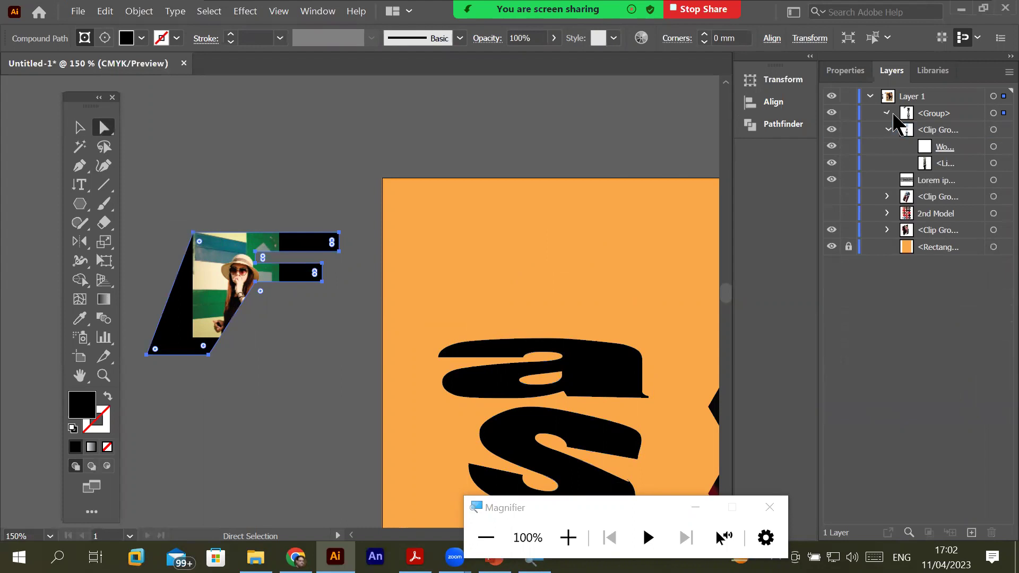
click(891, 115)
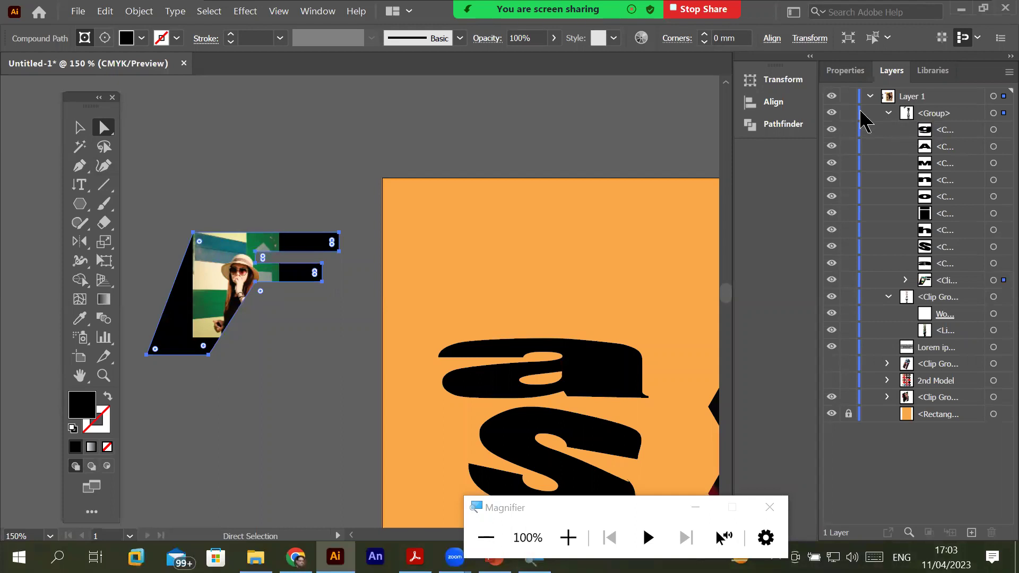
click(831, 113)
click(831, 113)
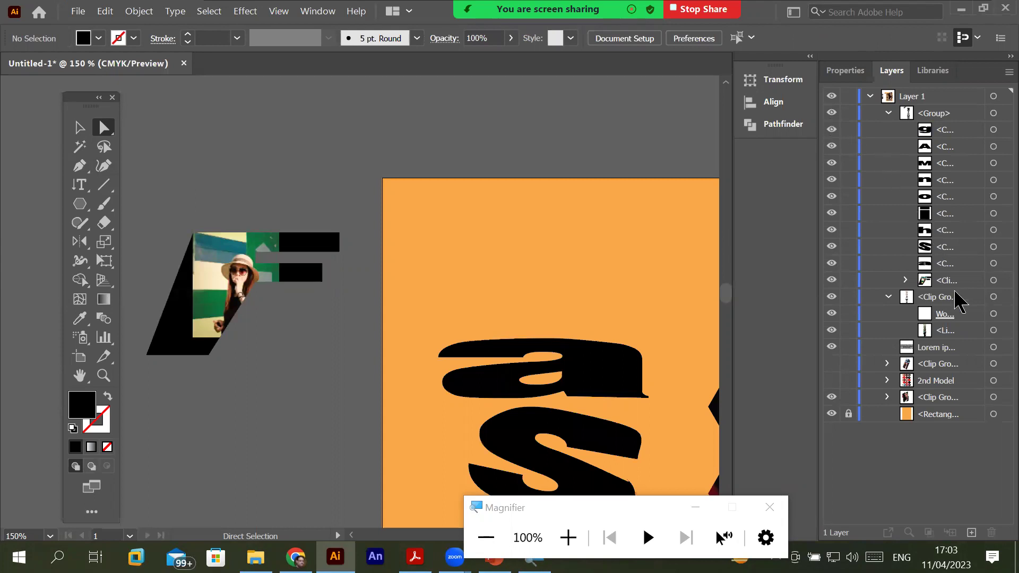
Drag the 'a' up to the poster's top edge, leaving a gap above the 's'
scroll(621, 355, down, 3)
scroll(620, 357, down, 2)
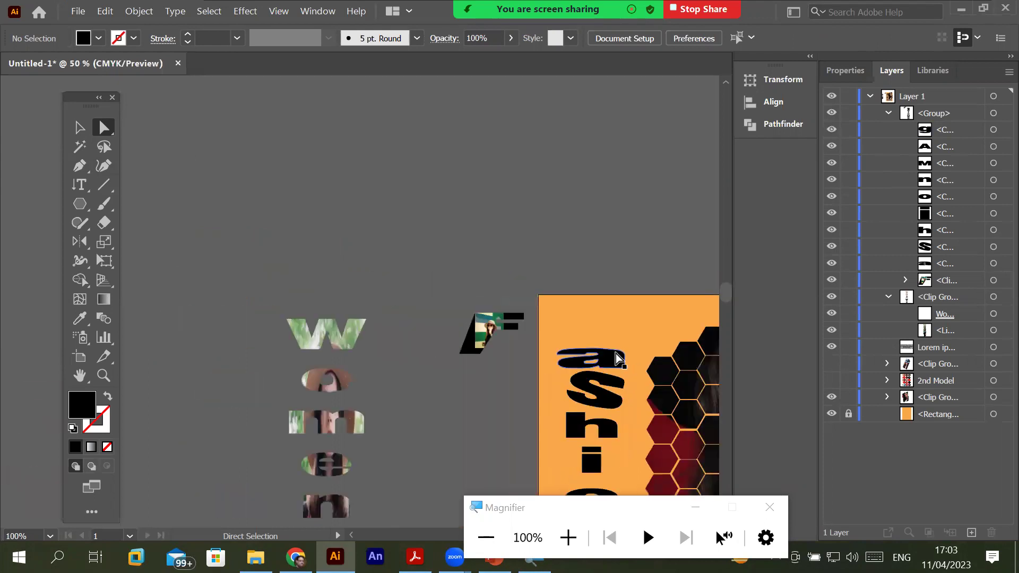
scroll(617, 360, down, 2)
scroll(652, 453, up, 1)
scroll(652, 454, up, 1)
scroll(652, 453, up, 1)
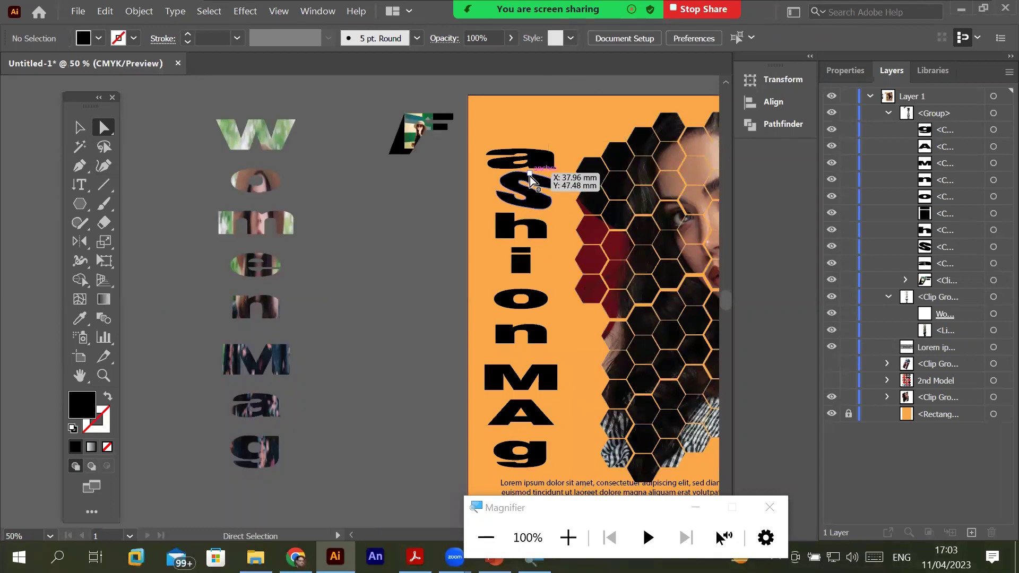
click(538, 162)
drag(536, 161, 533, 136)
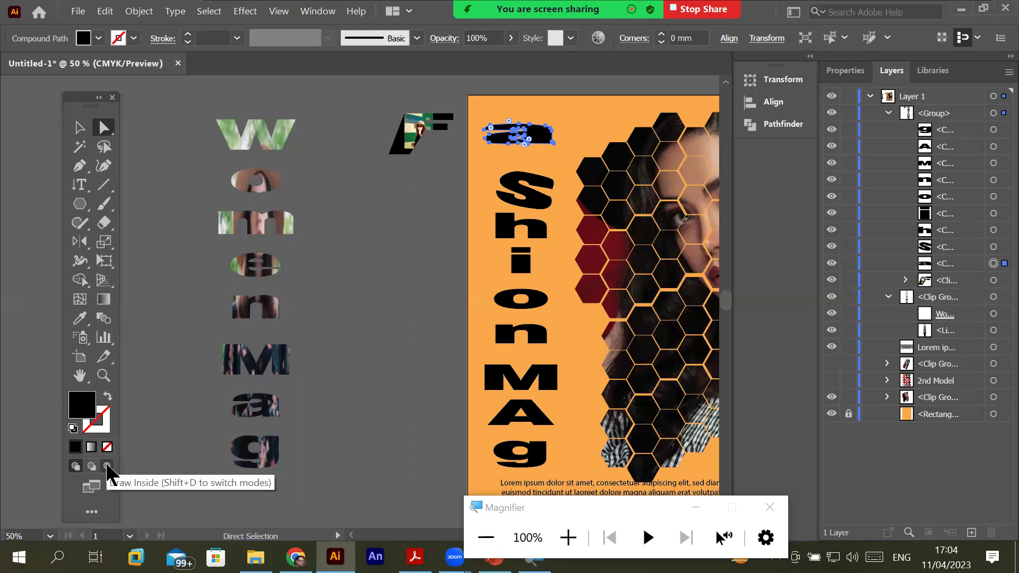
Switch to Draw Inside mode and load the photo of the woman in a hat via File > Place
click(107, 467)
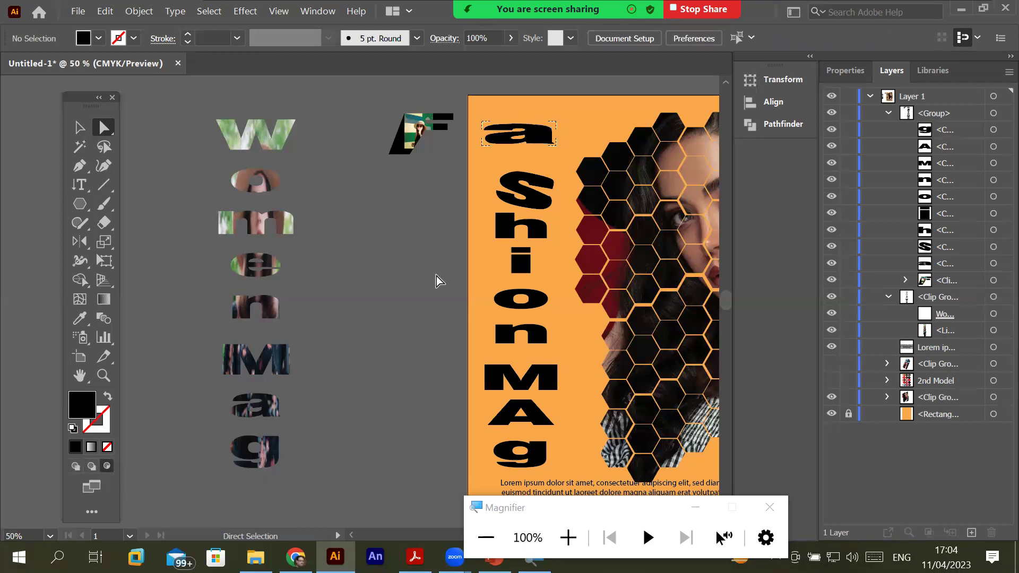
scroll(594, 103, up, 1)
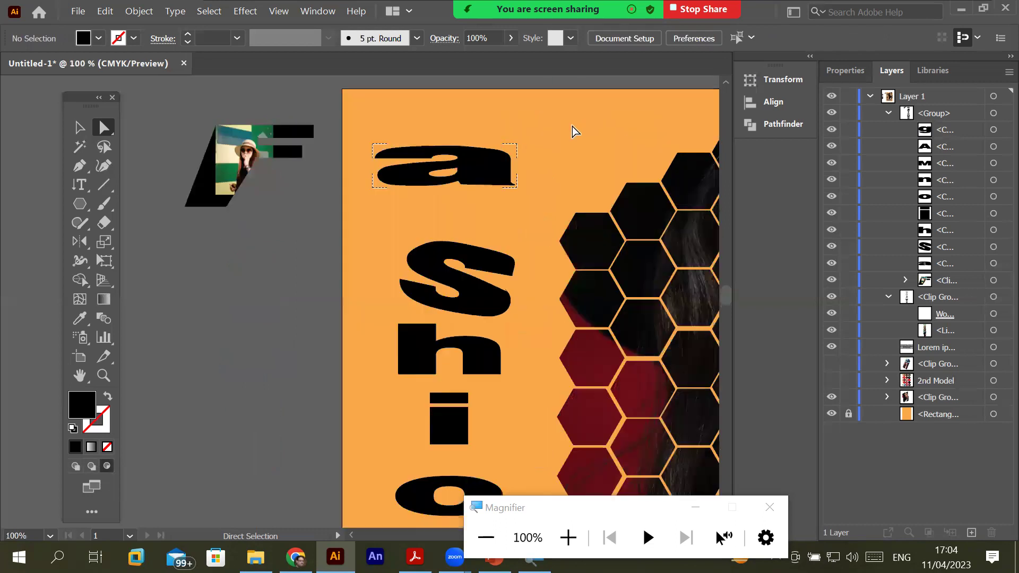
scroll(528, 129, up, 1)
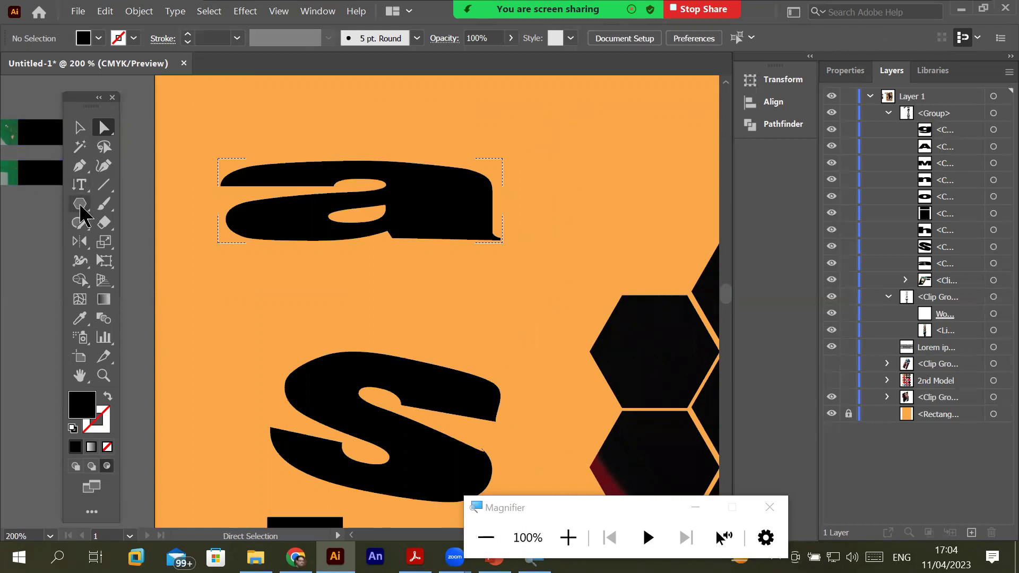
click(78, 12)
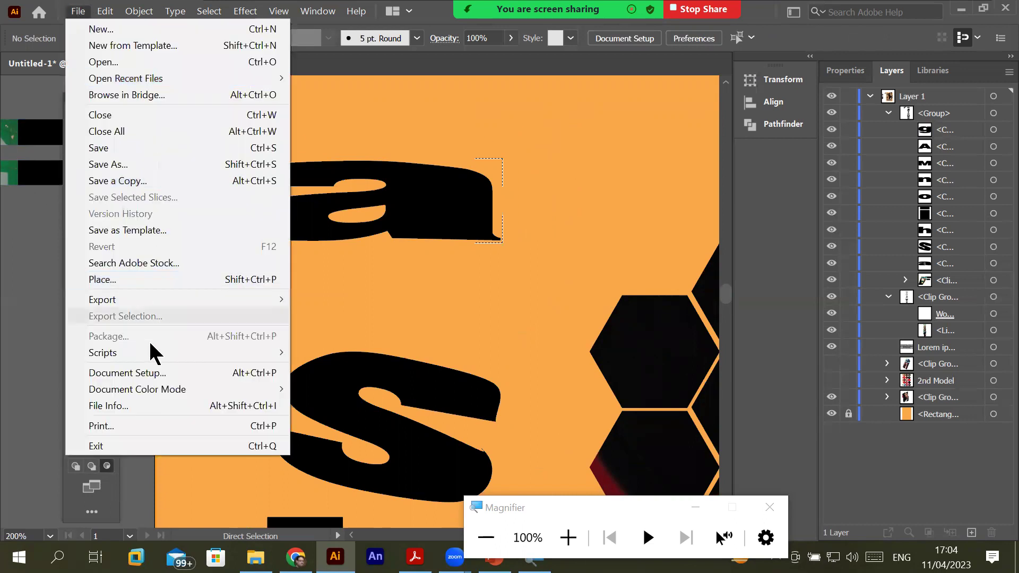
click(165, 280)
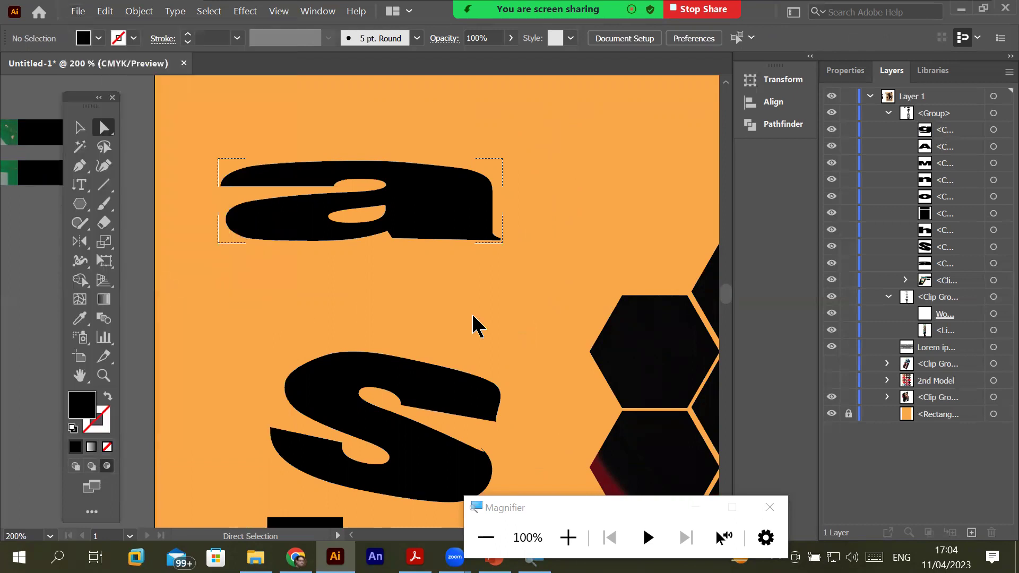
click(656, 266)
double_click(656, 265)
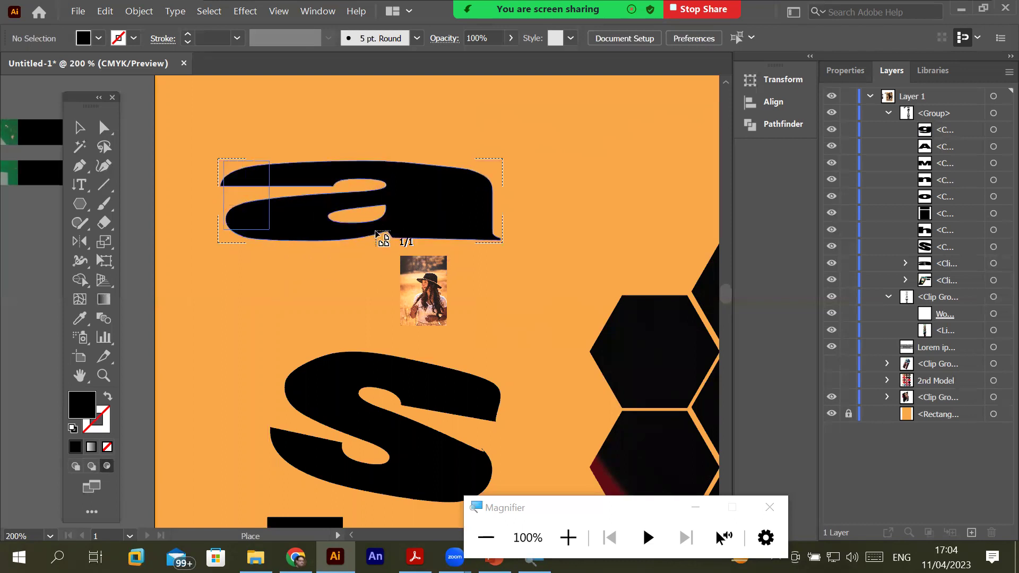
Place the photo inside the 'a' and shift the letter's outline to frame the image
click(394, 245)
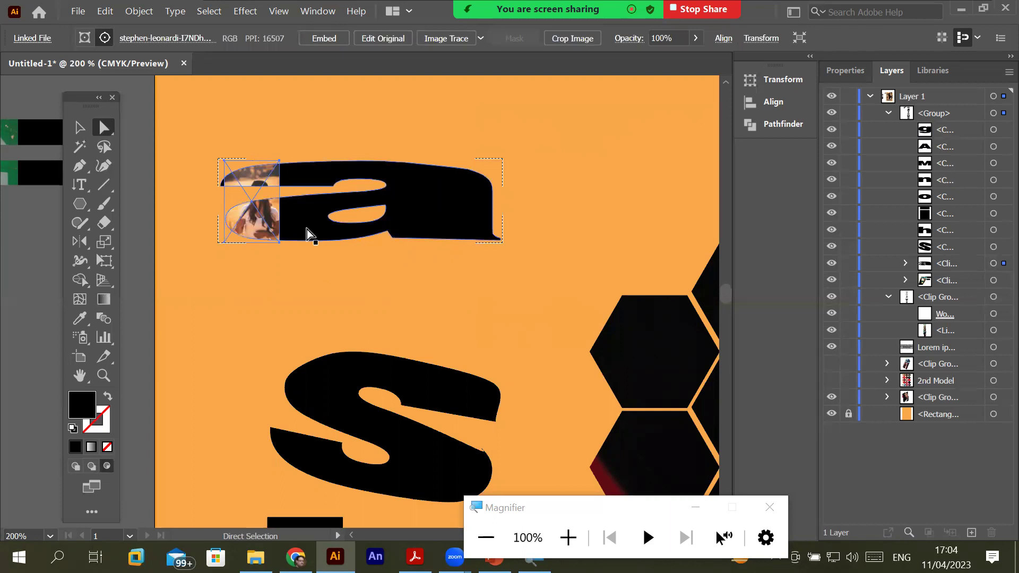
click(280, 222)
mouse_move(280, 222)
mouse_down()
mouse_move(168, 244)
mouse_move(214, 229)
mouse_up()
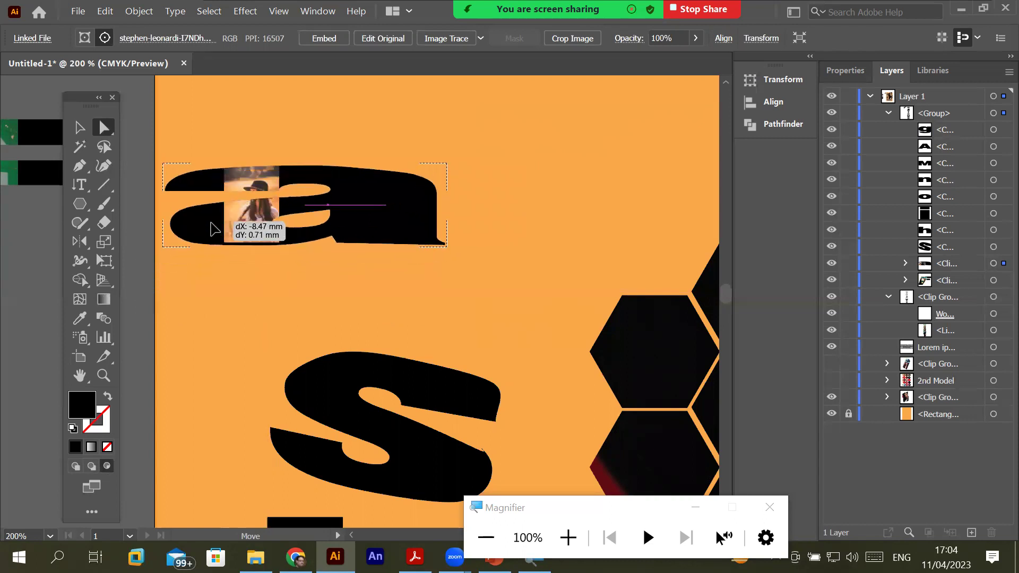
drag(211, 229, 237, 225)
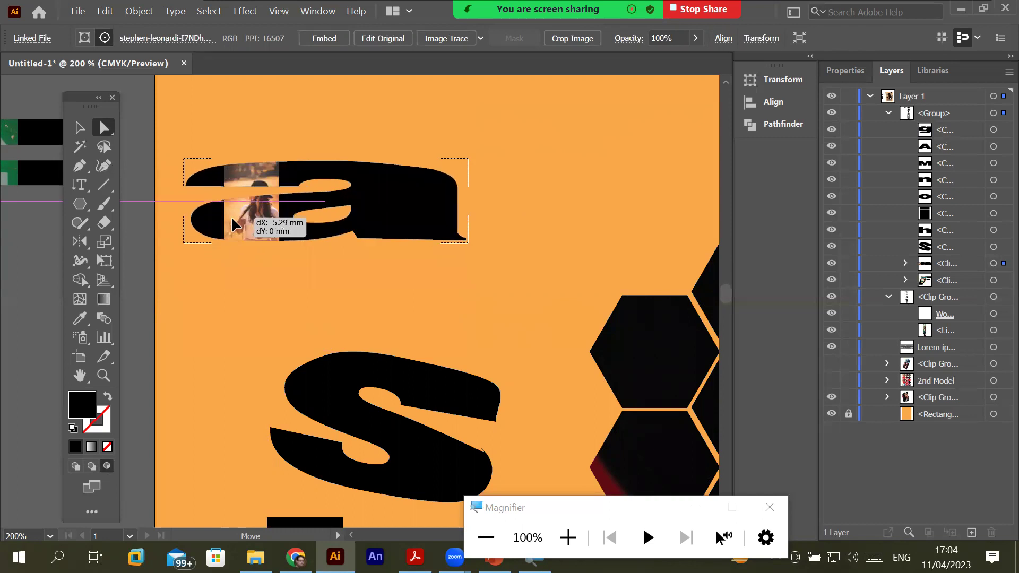
drag(236, 225, 233, 224)
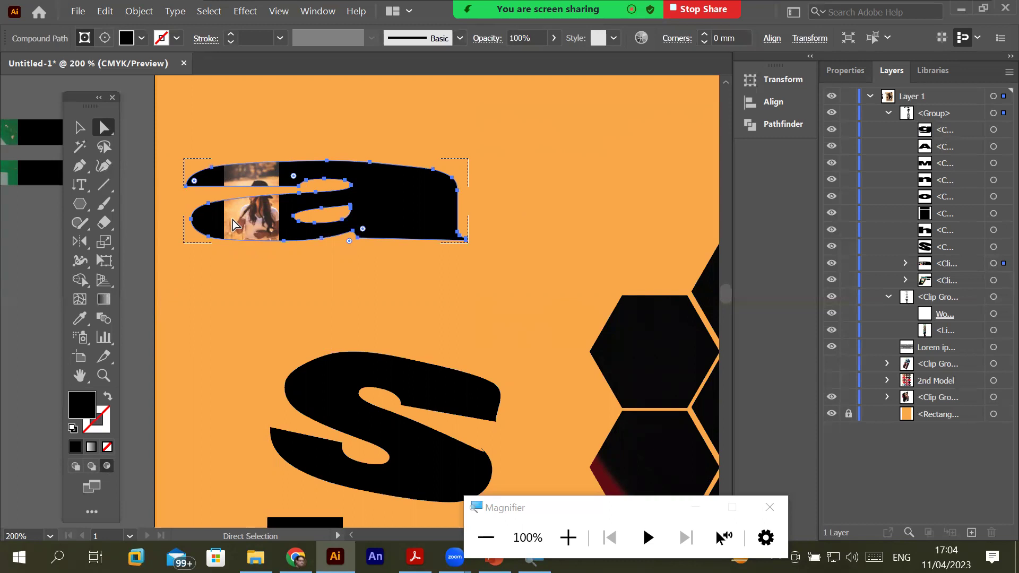
Move the 's' up and to the left, then set Draw Inside mode for it
click(236, 305)
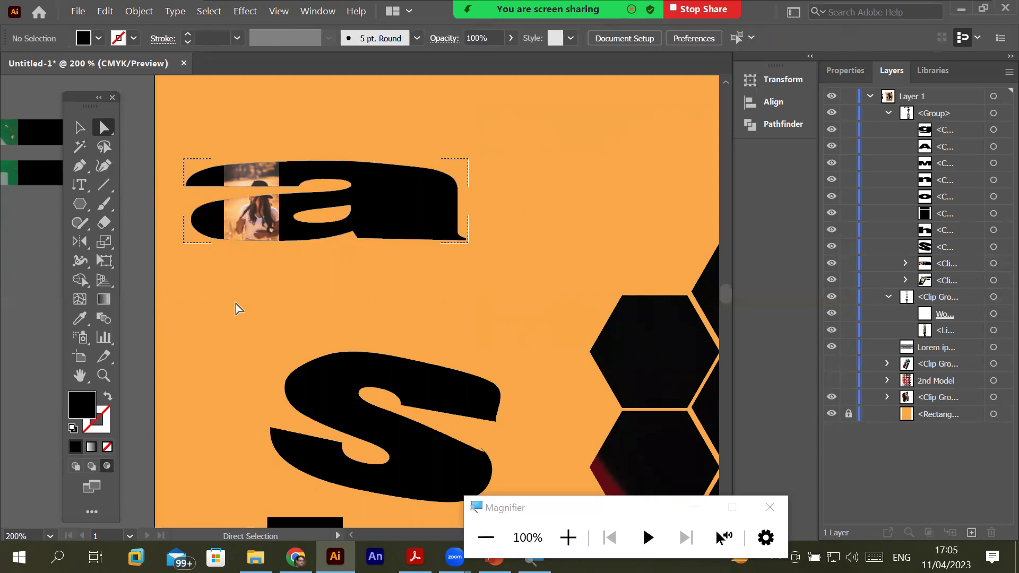
click(272, 213)
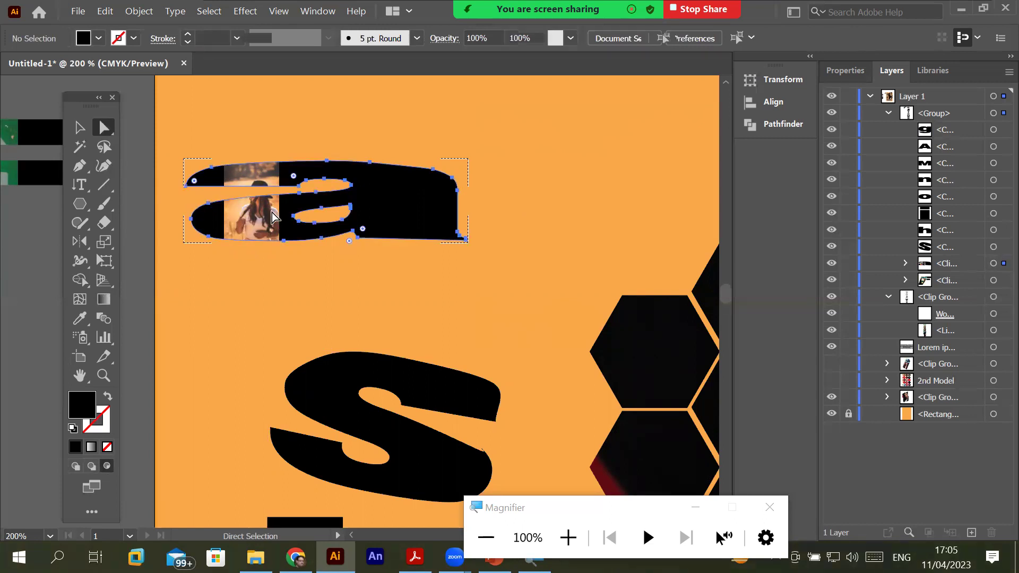
click(276, 242)
drag(354, 382, 307, 324)
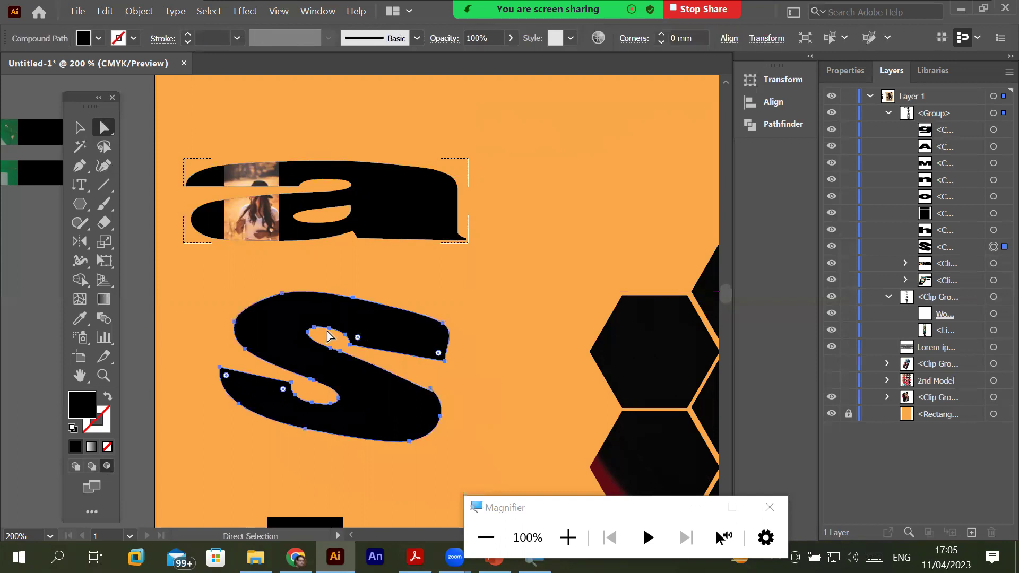
click(76, 467)
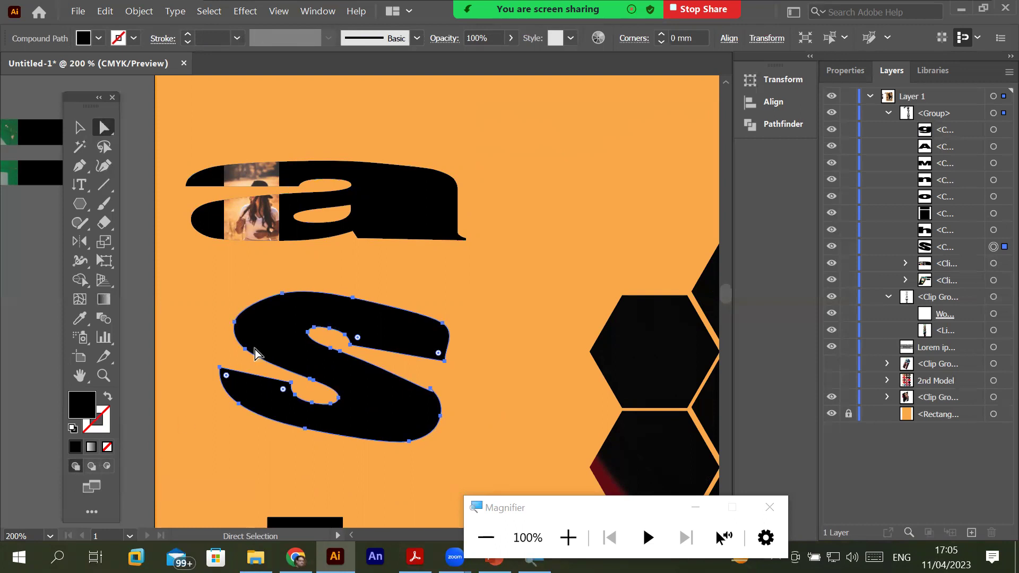
click(107, 466)
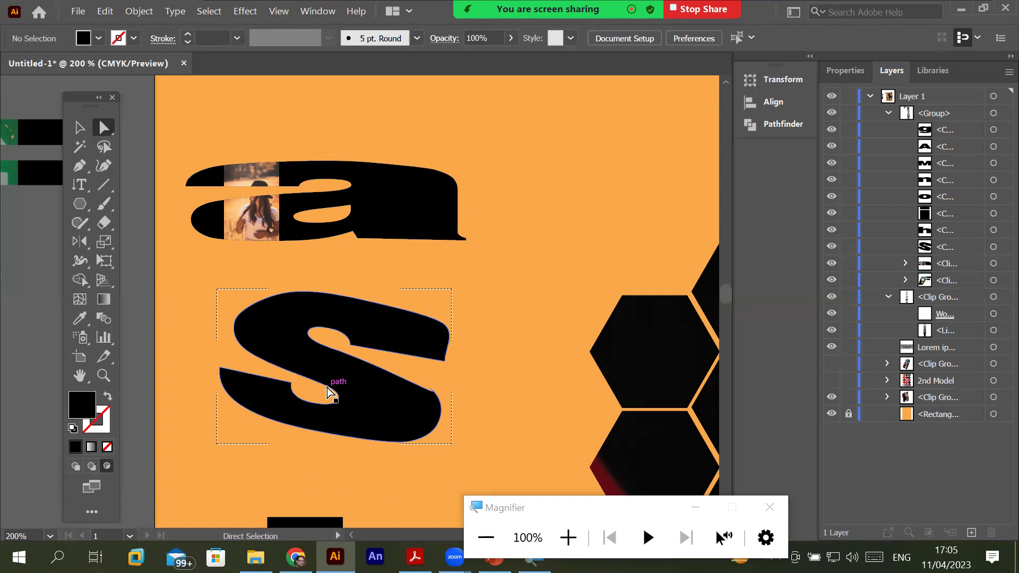
Draw a diagonal line across the 's' with a black stroke raised to 33 pt
click(104, 185)
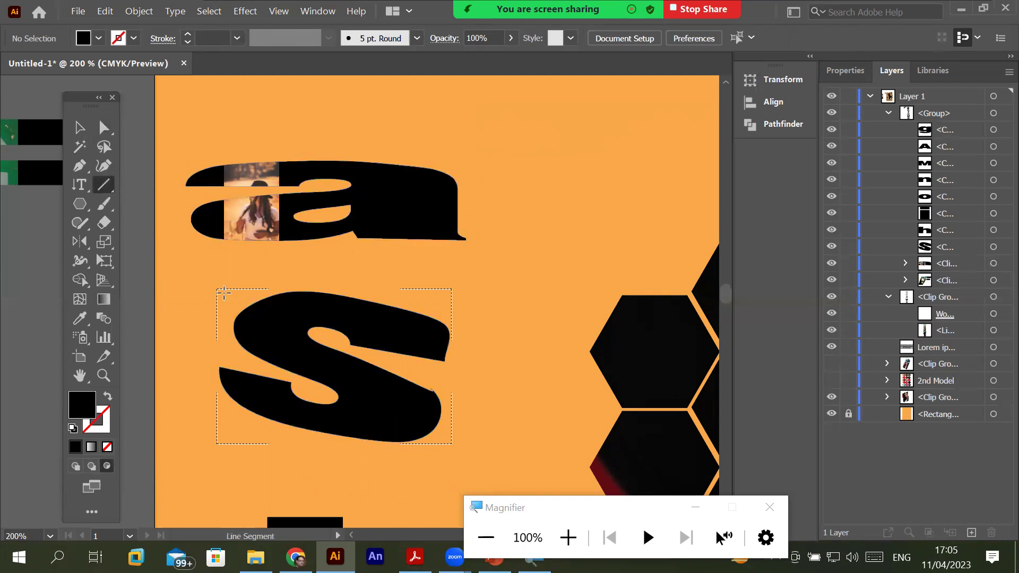
drag(189, 257, 481, 470)
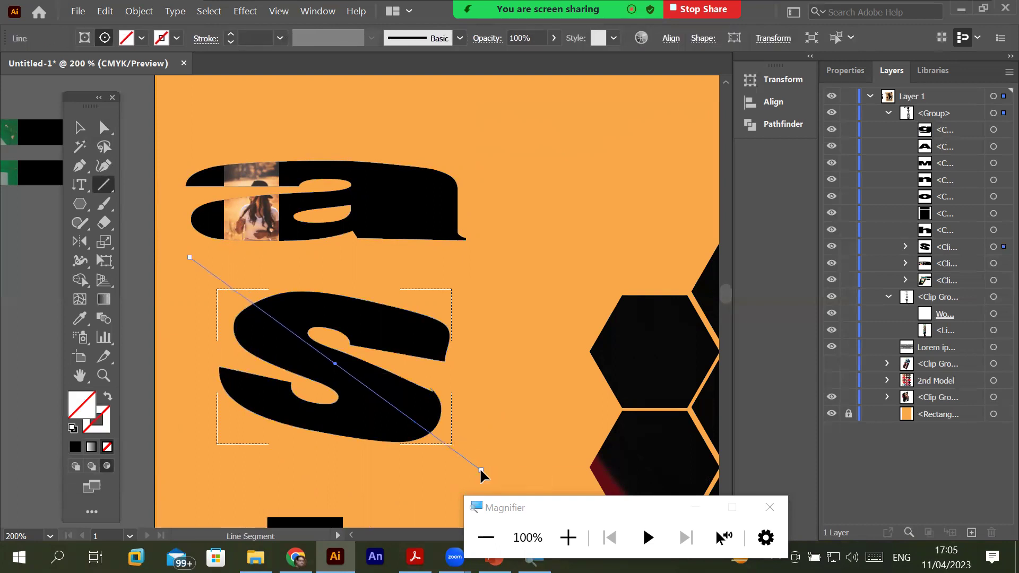
click(177, 38)
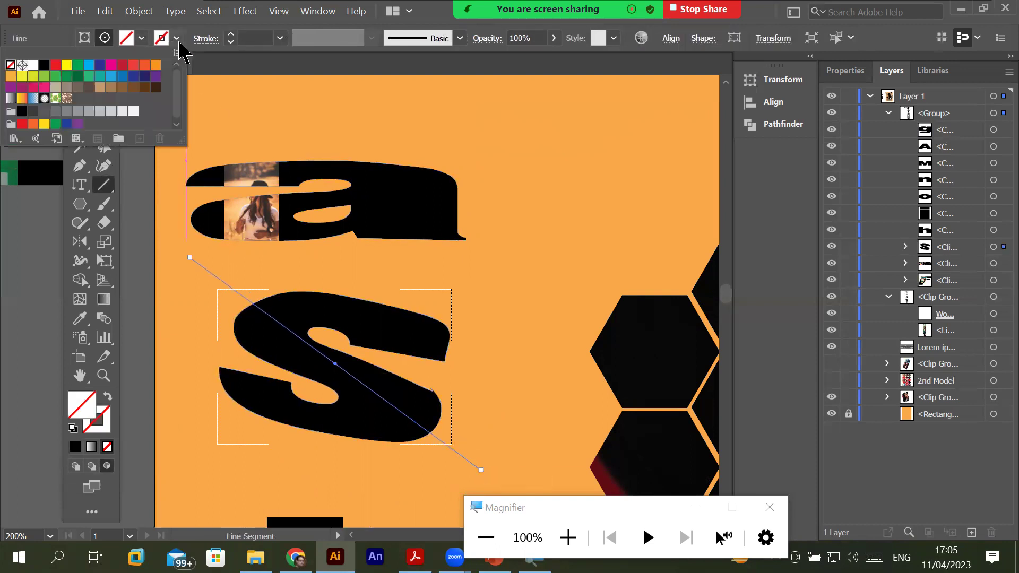
click(44, 65)
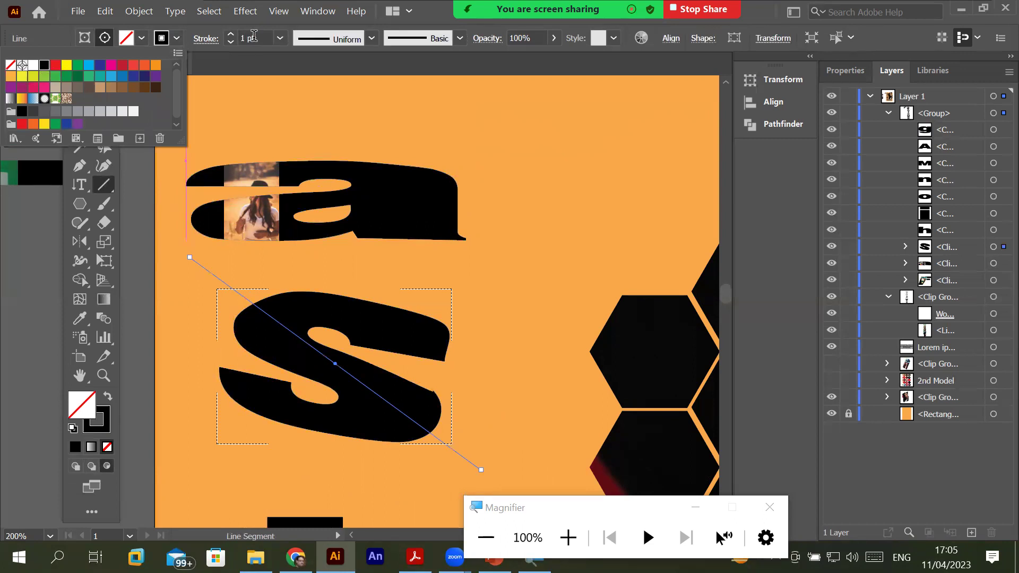
click(233, 41)
click(232, 34)
click(232, 34)
click(232, 34)
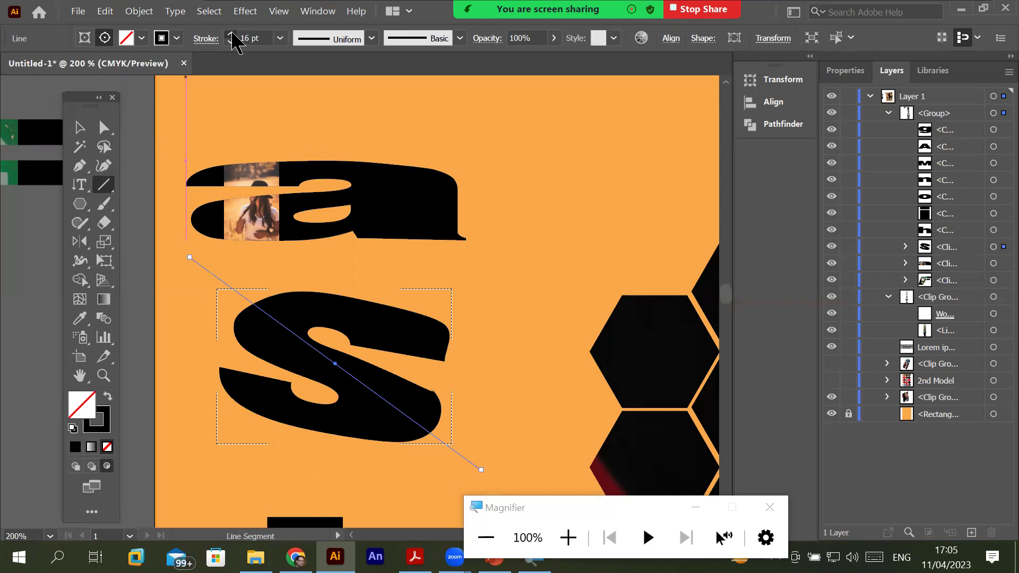
click(232, 34)
click(232, 34)
click(232, 34)
click(232, 34)
click(232, 34)
click(232, 34)
click(232, 34)
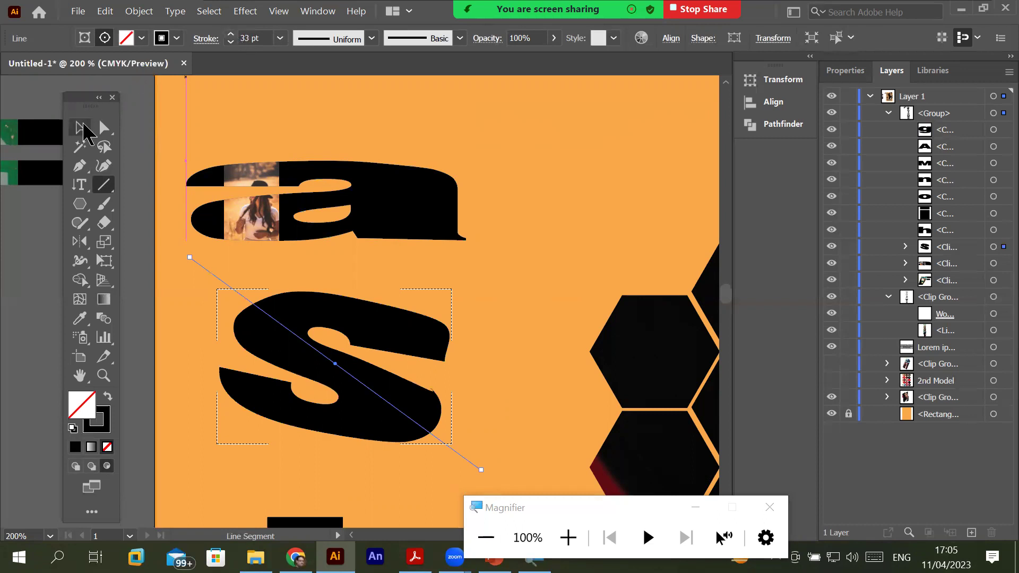
click(80, 127)
click(530, 229)
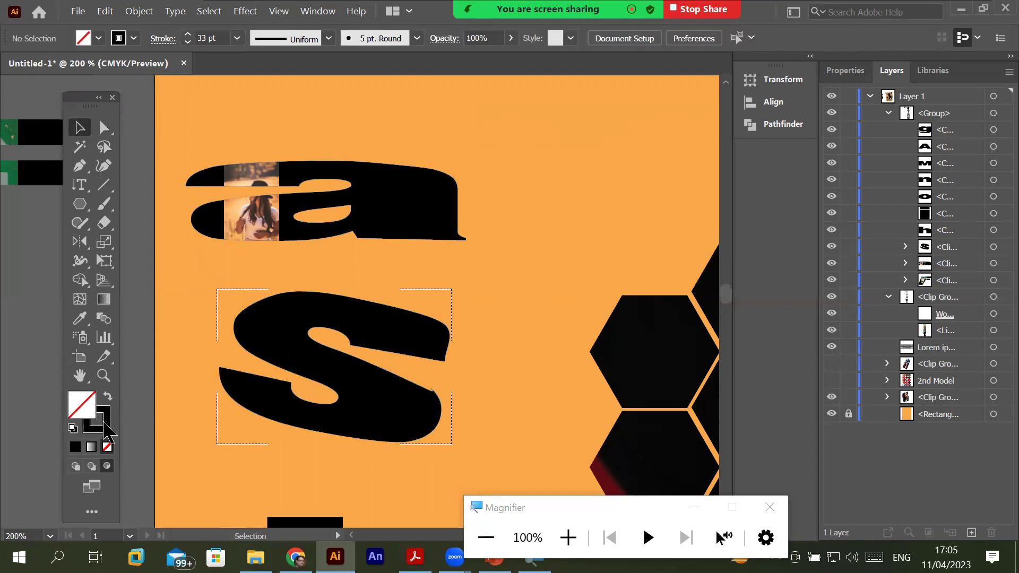
Set the stroke colour to white and draw a thick white diagonal stripe across the 's'
click(106, 425)
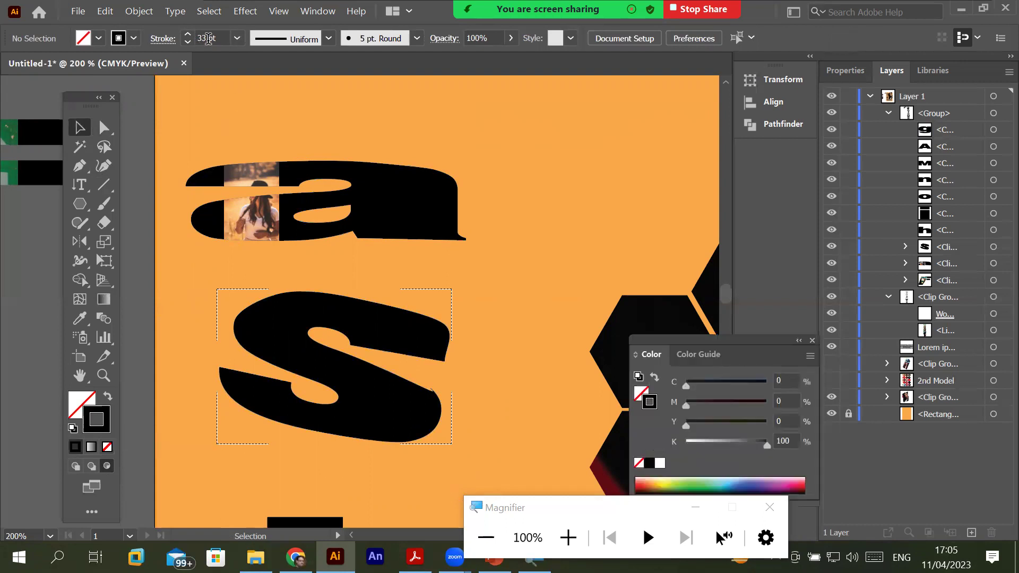
click(132, 39)
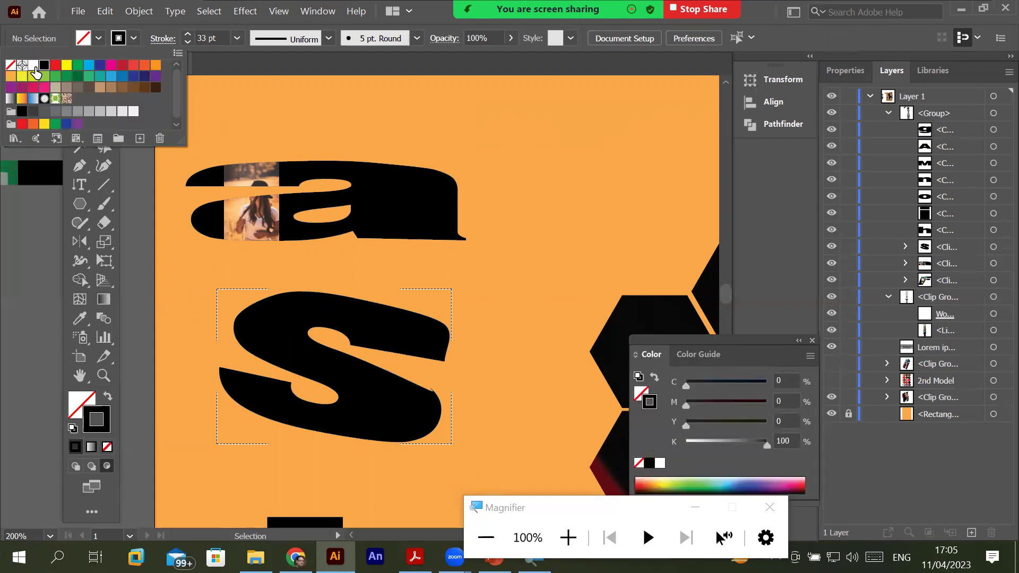
click(33, 66)
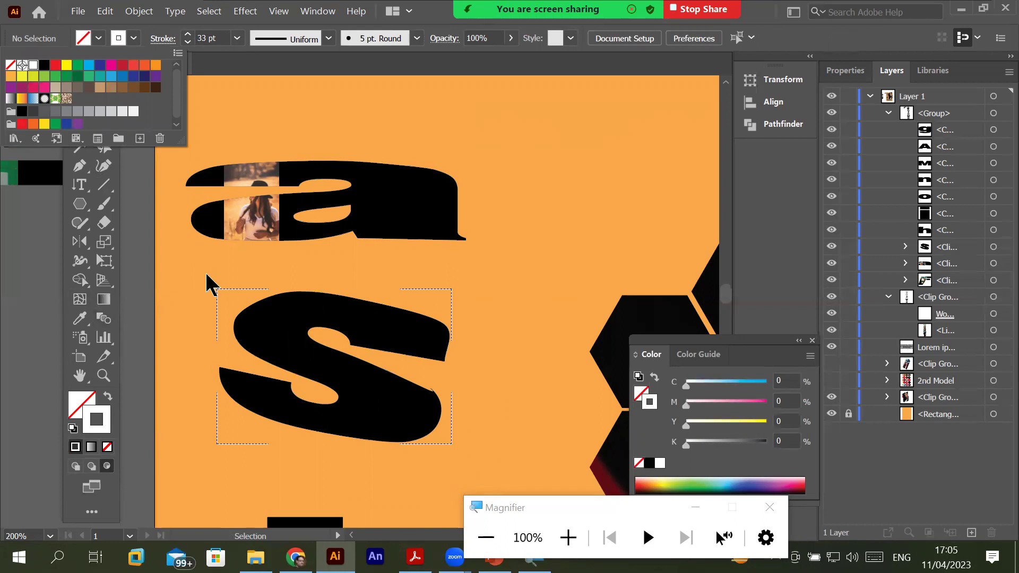
click(107, 418)
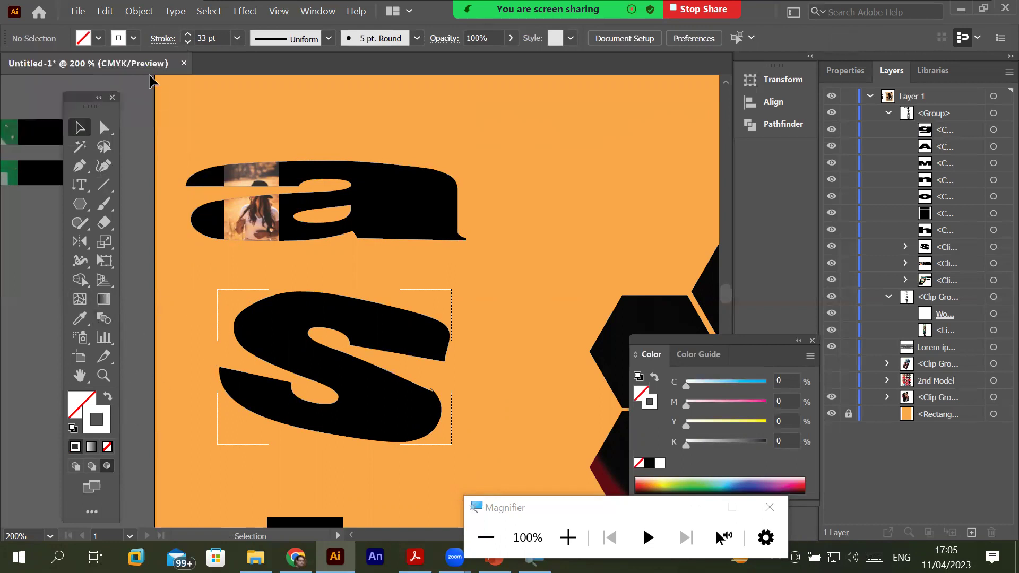
click(104, 185)
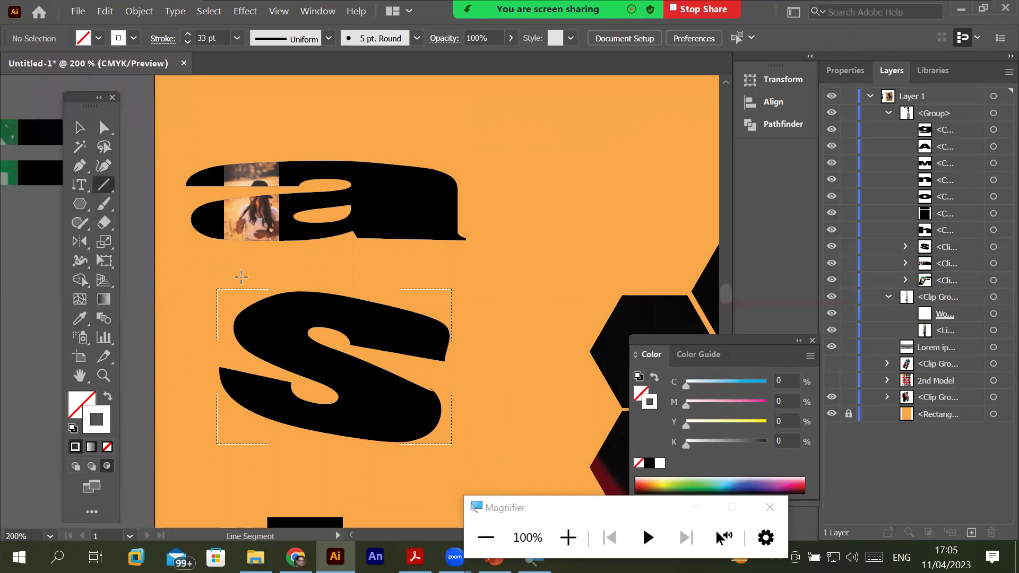
drag(256, 265, 355, 482)
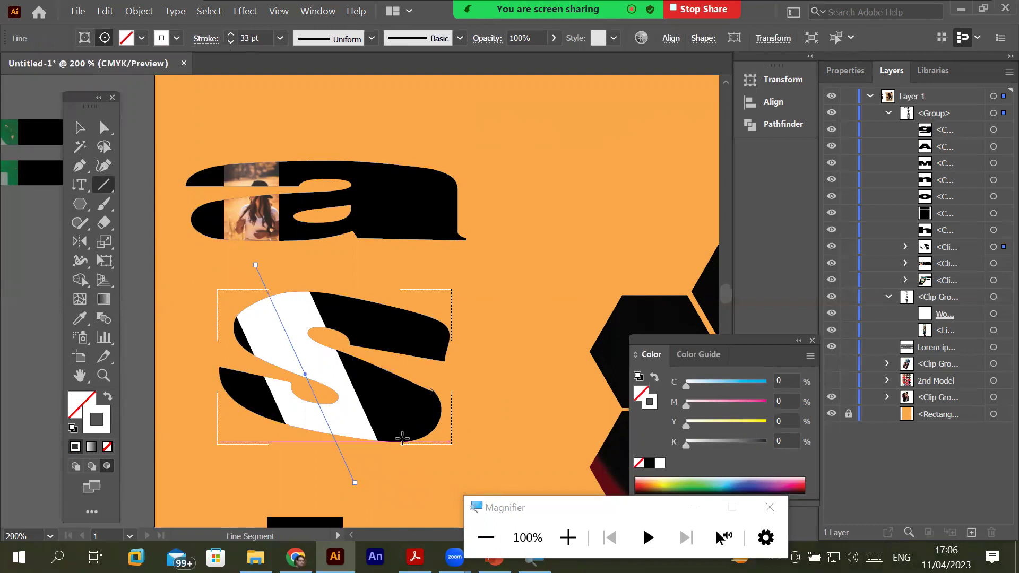
click(79, 127)
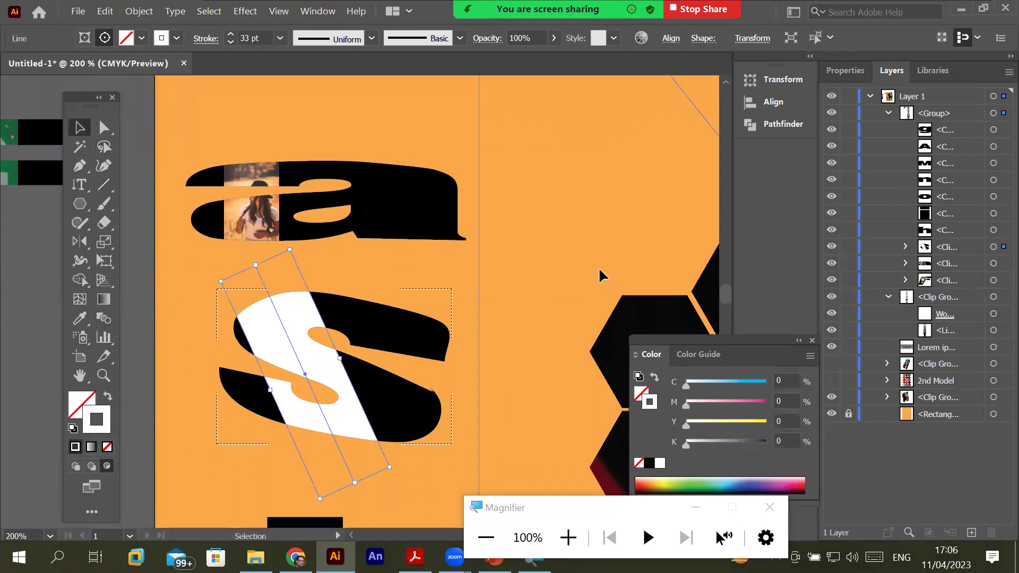
click(557, 242)
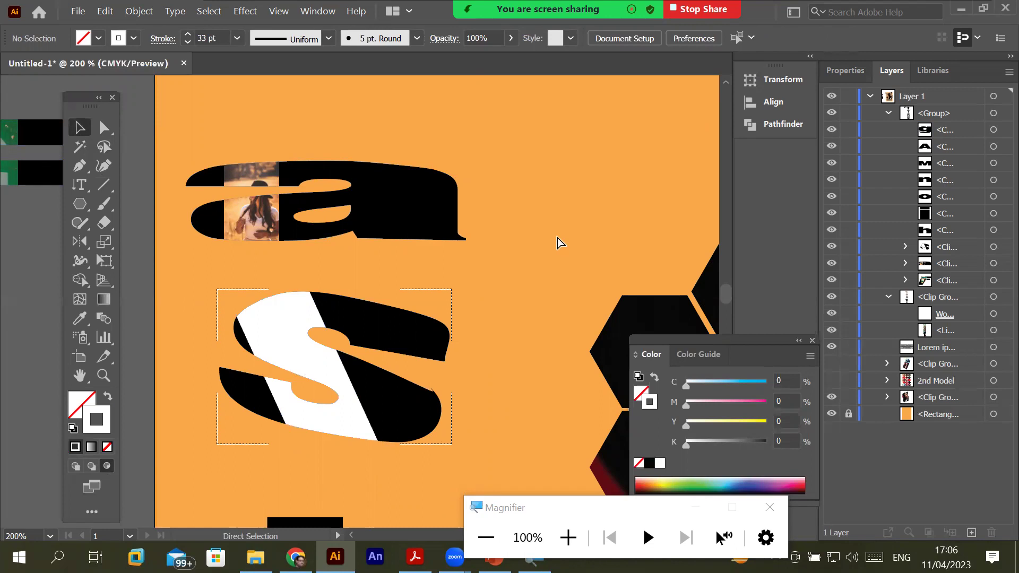
Undo the white stripe, pick the Ellipse tool and reduce the stroke weight
key(ctrl+z)
key(ctrl+z)
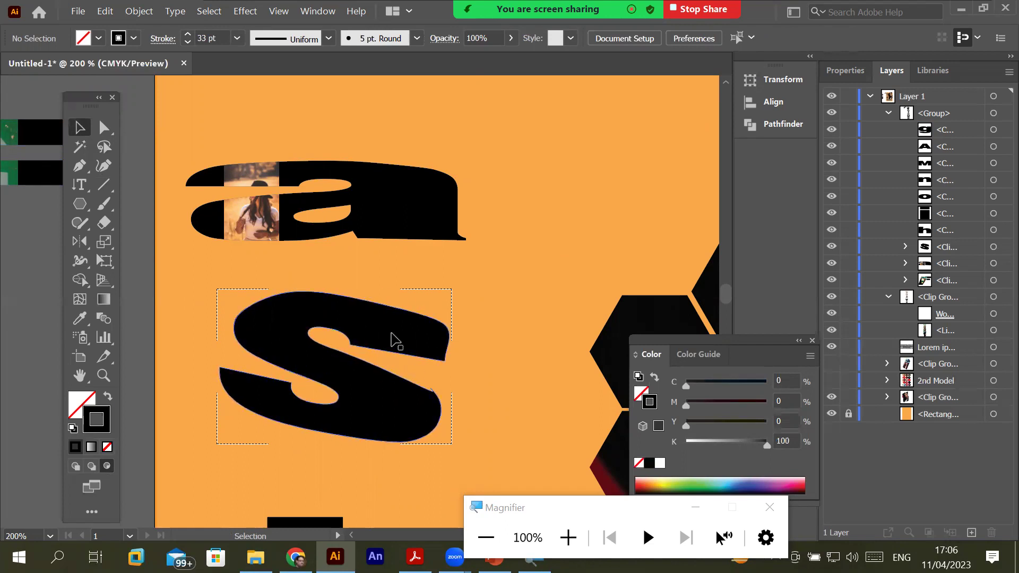
click(80, 204)
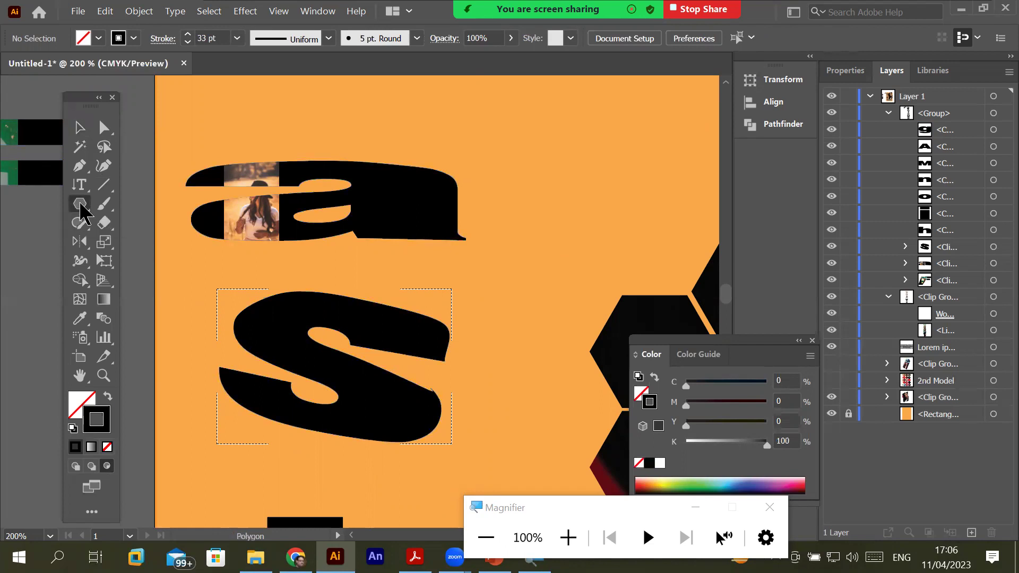
click(151, 242)
click(188, 43)
click(189, 43)
text(9)
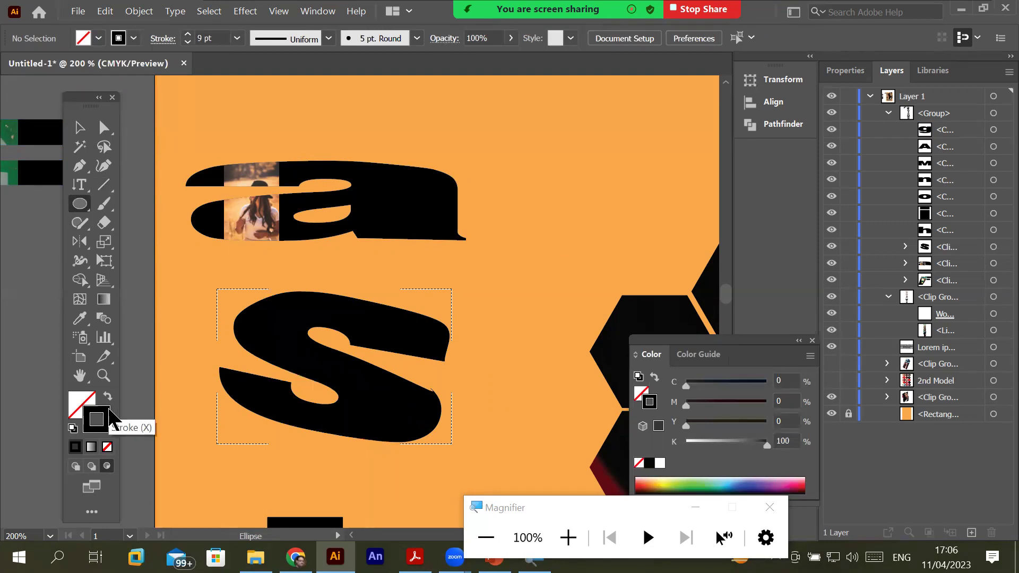
Set the stroke colour to yellow and begin dragging a tall oval over the 's'
click(133, 38)
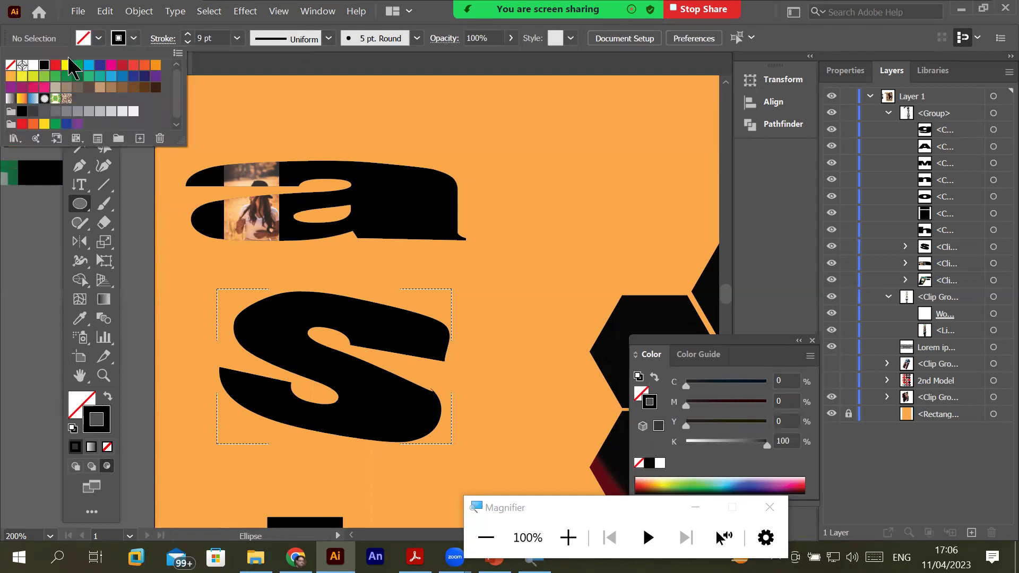
click(67, 64)
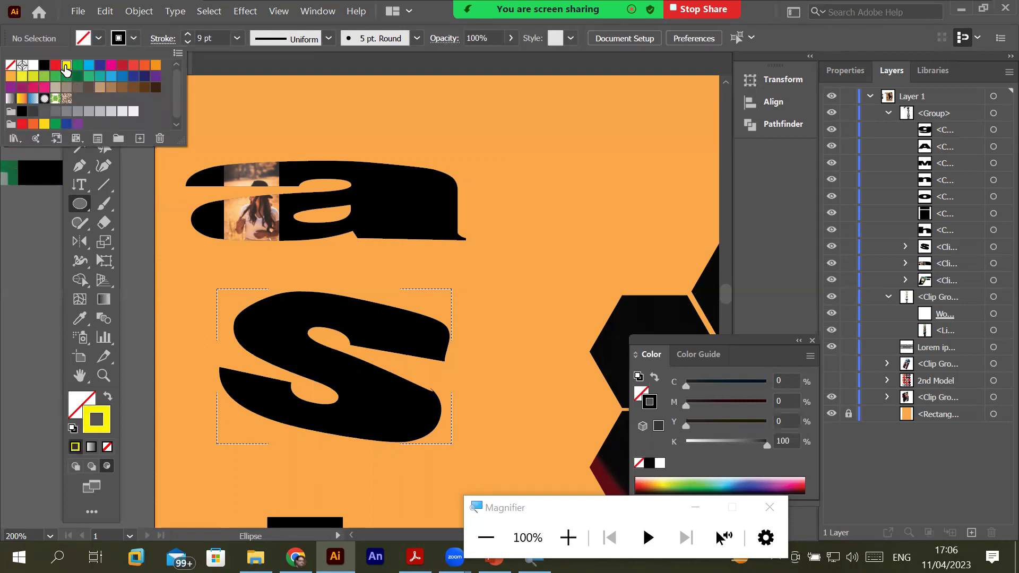
click(109, 417)
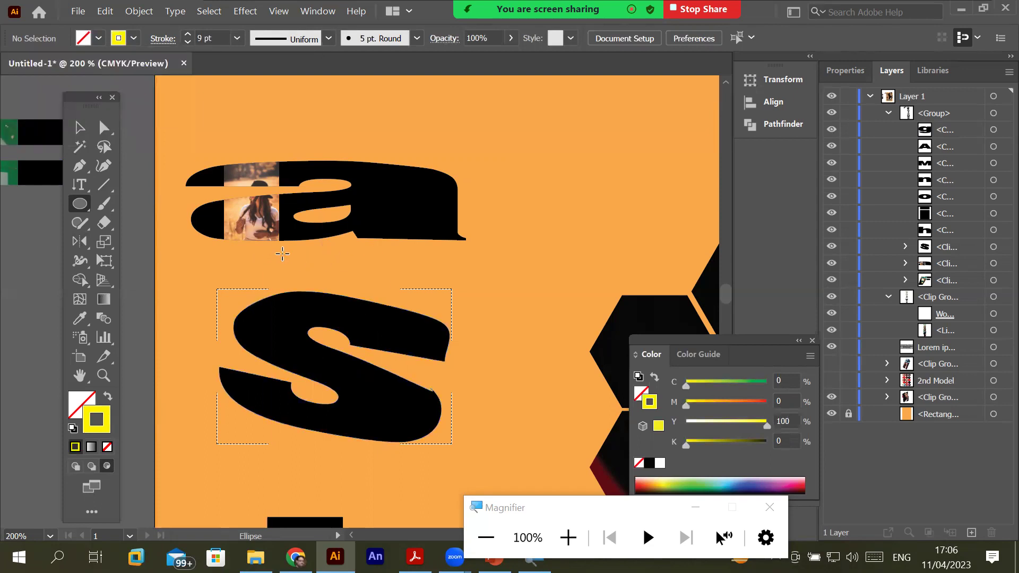
drag(289, 277, 360, 444)
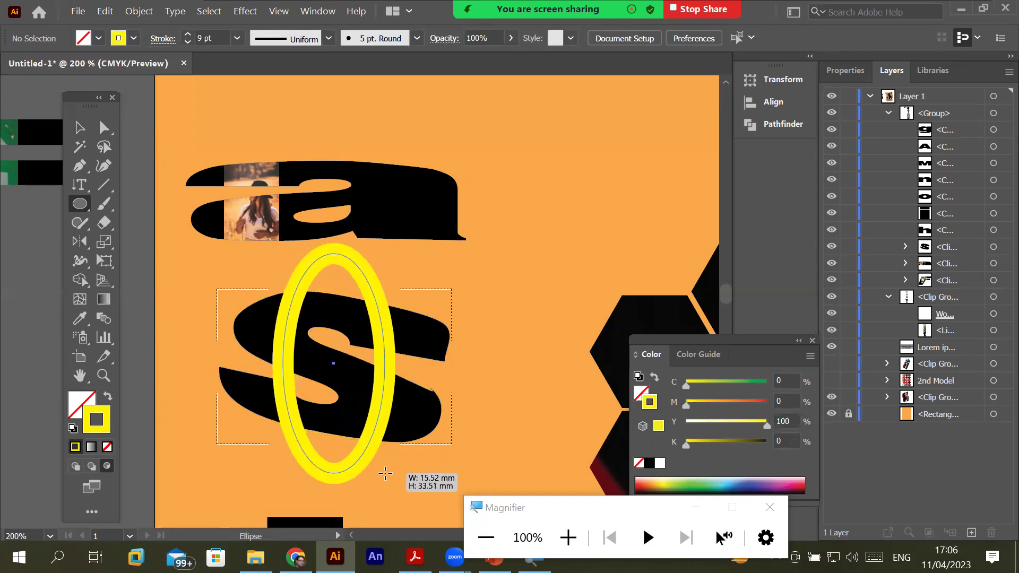
Finish the yellow oval over the 's' so it shows clipped inside the letter, then deselect
drag(360, 443, 395, 484)
click(80, 127)
click(528, 152)
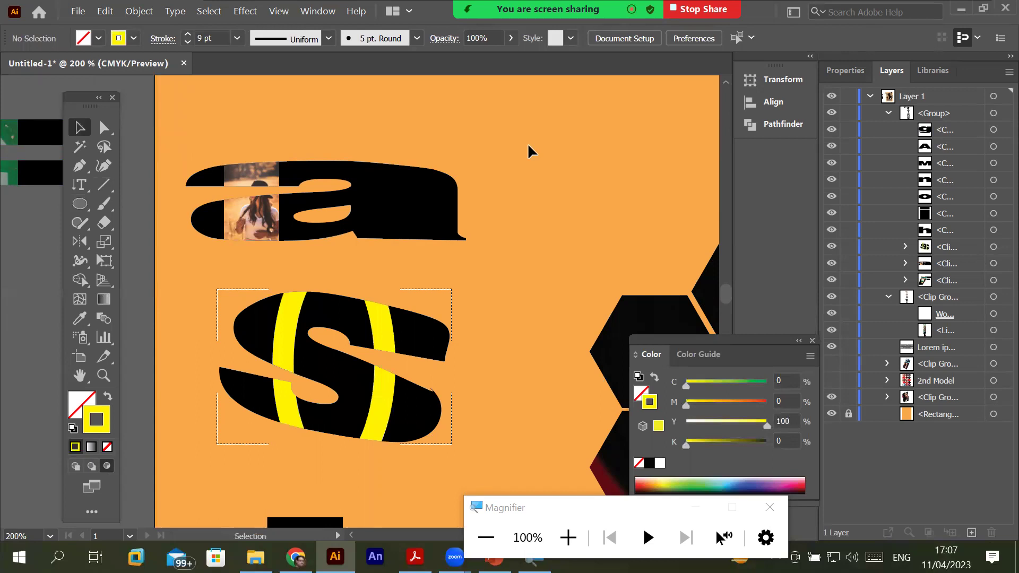
Select the letter 'o' on its own with the Direct Selection tool
scroll(518, 253, down, 2)
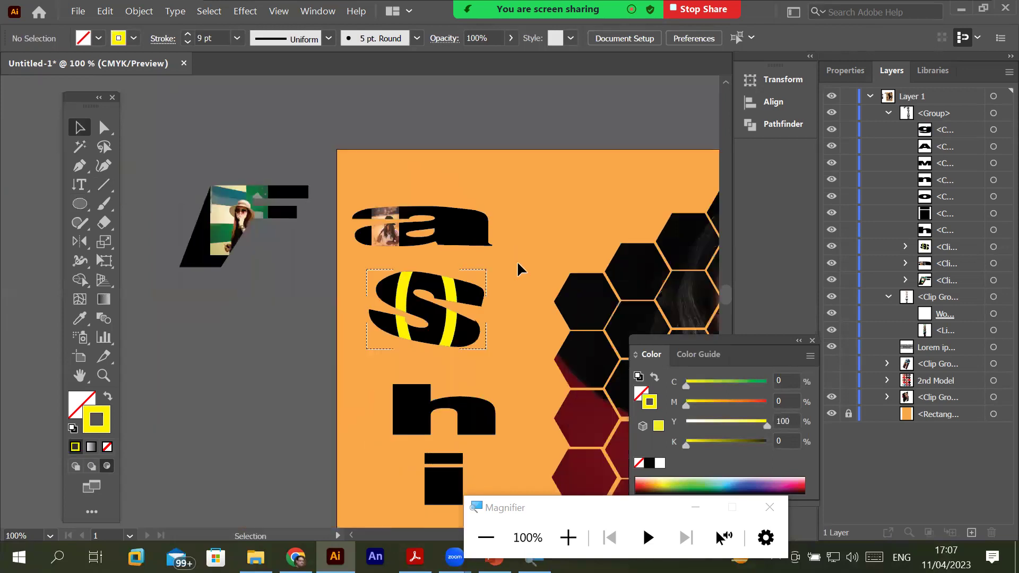
click(480, 426)
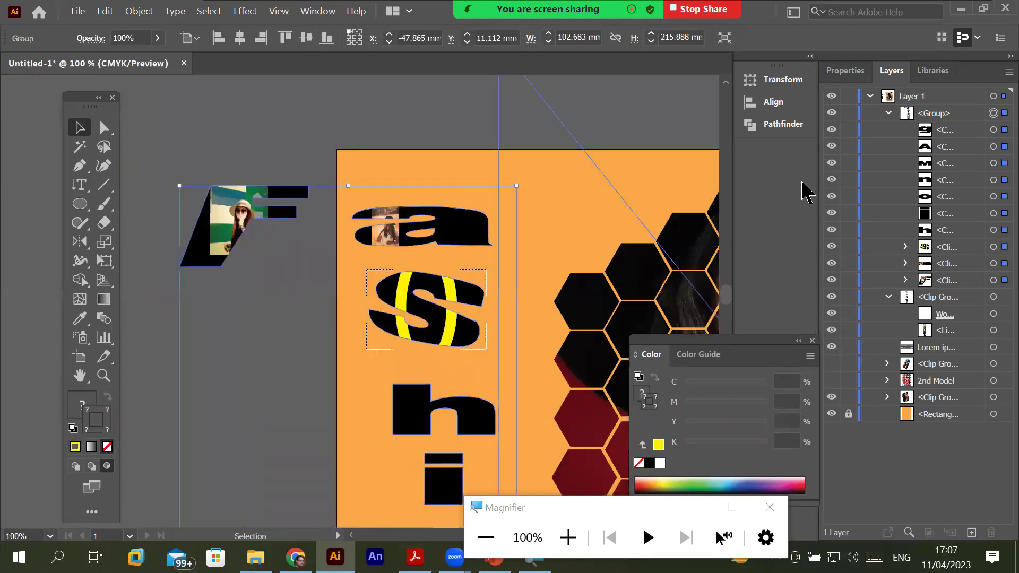
scroll(732, 316, down, 2)
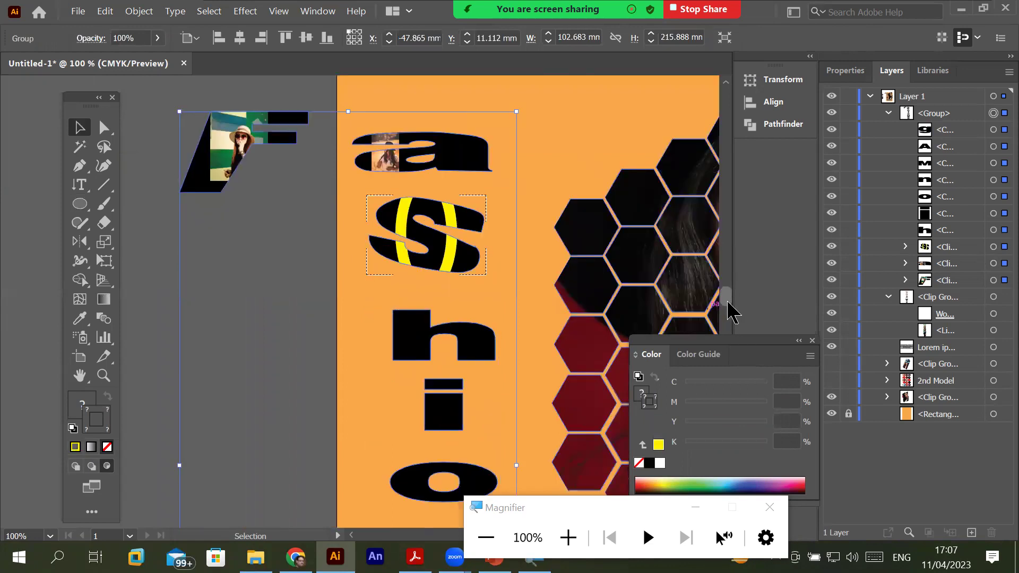
scroll(732, 317, down, 4)
scroll(731, 316, up, 1)
scroll(732, 316, up, 3)
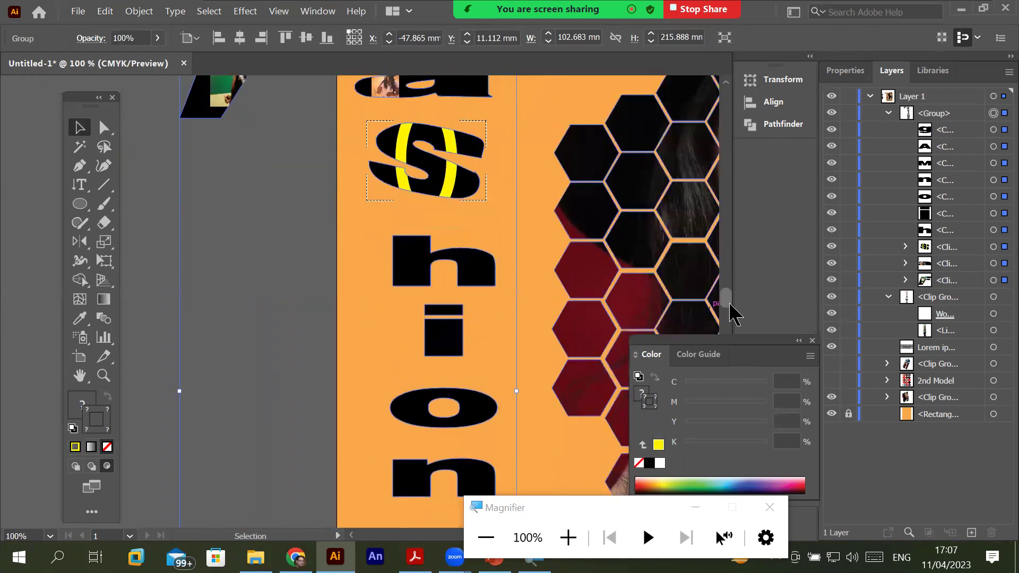
click(106, 131)
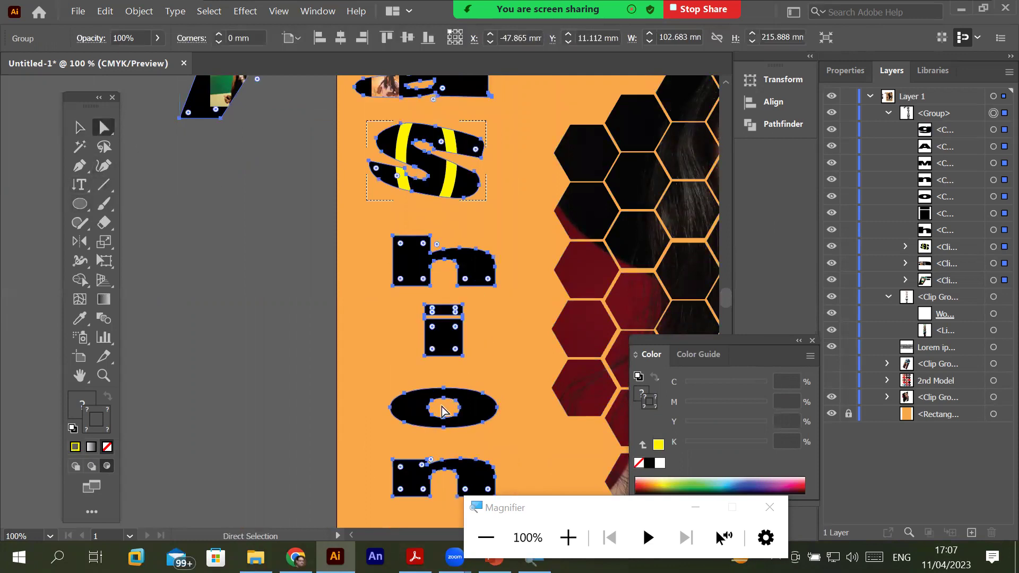
click(181, 274)
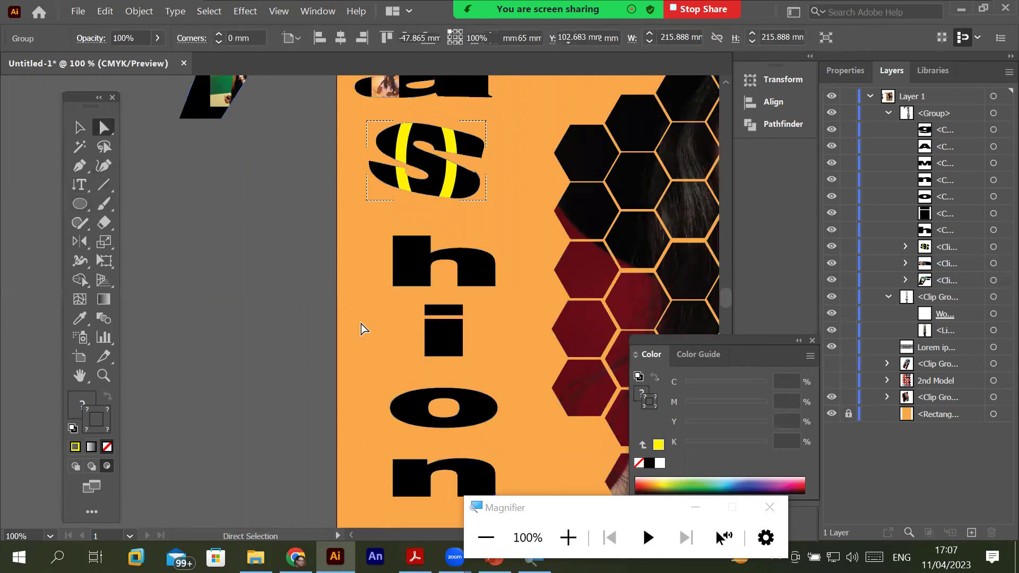
click(483, 409)
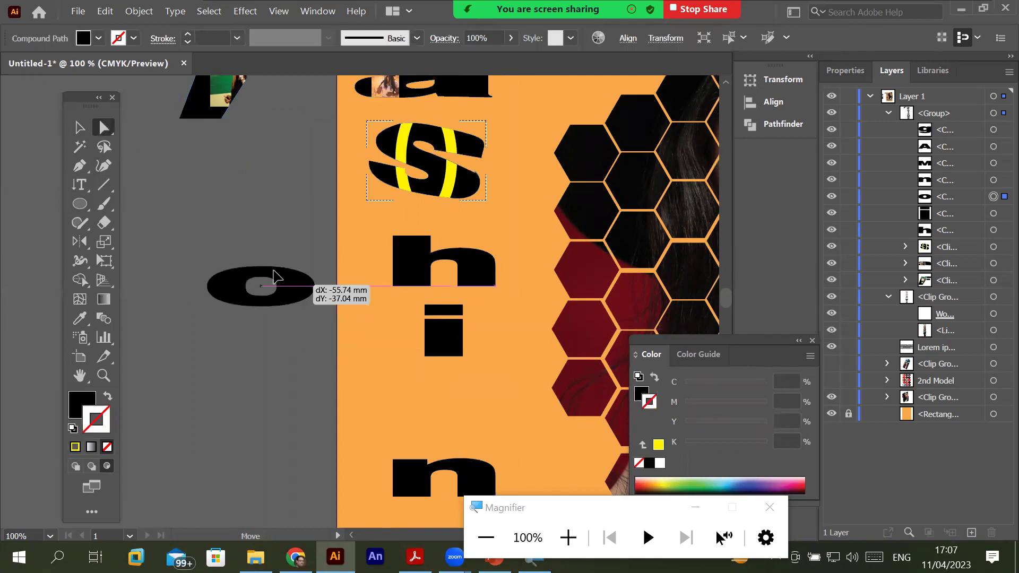
drag(475, 408, 260, 260)
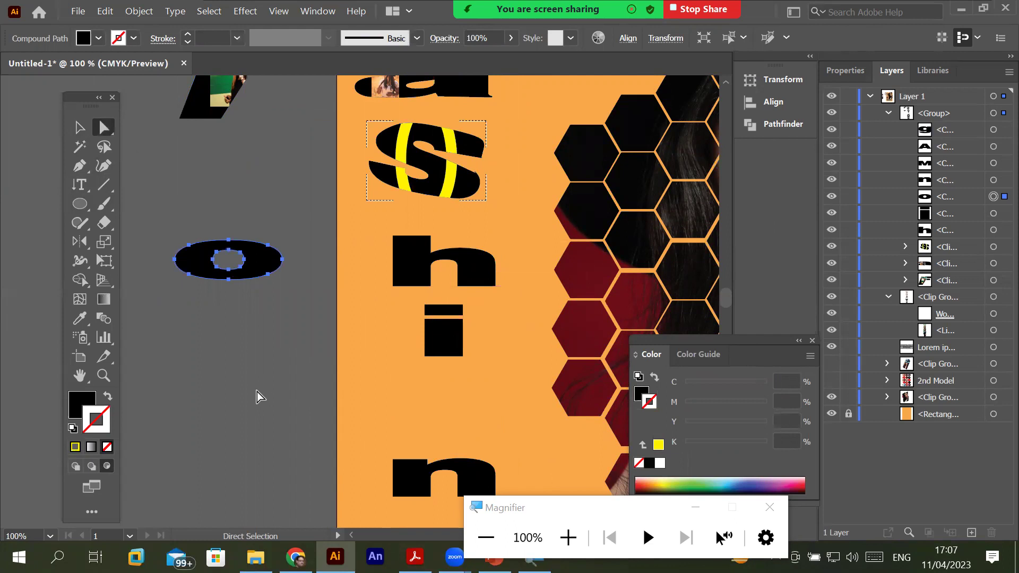
click(228, 284)
click(234, 276)
key(ctrl)
click(229, 281)
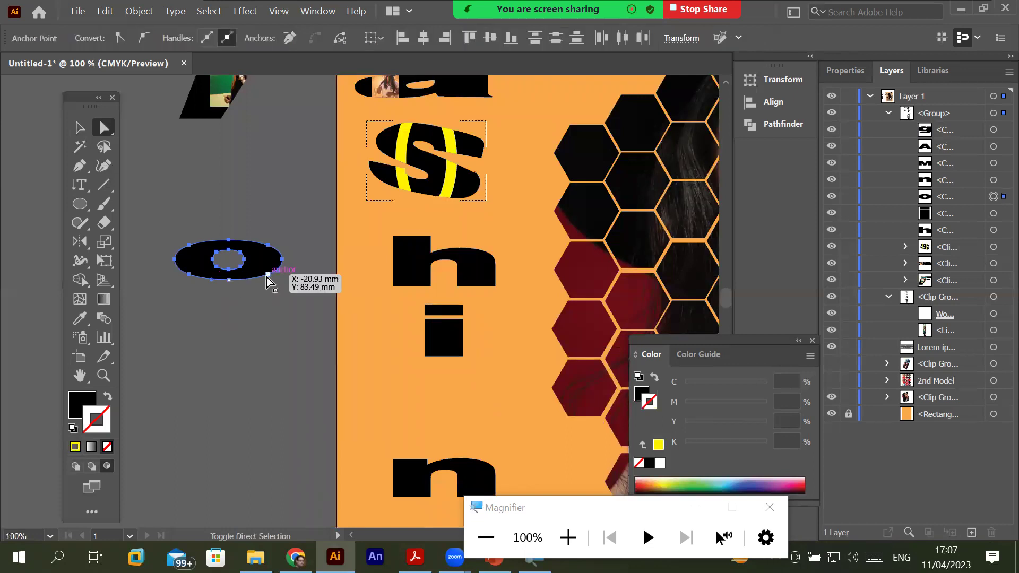
click(233, 306)
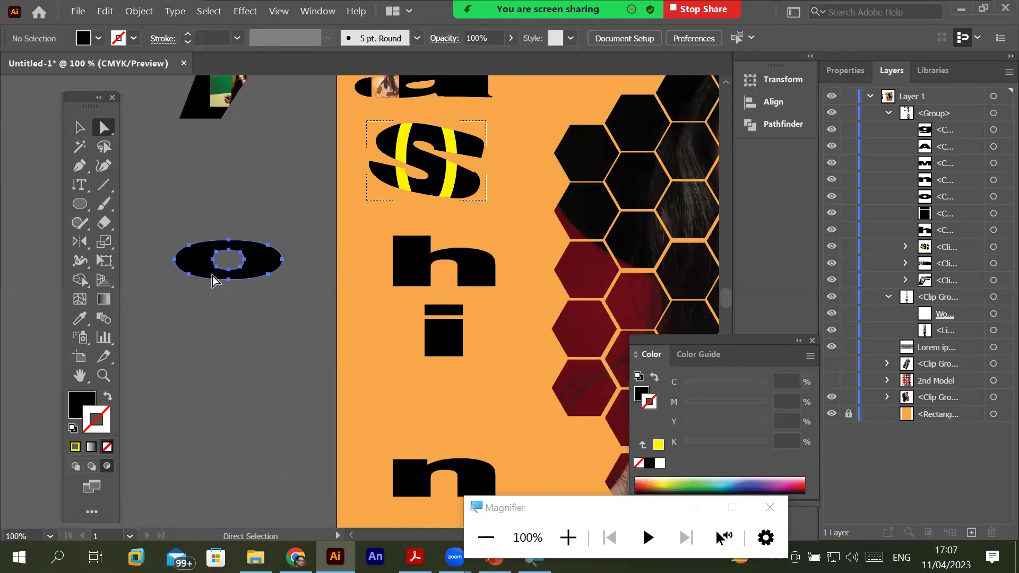
click(212, 278)
click(104, 147)
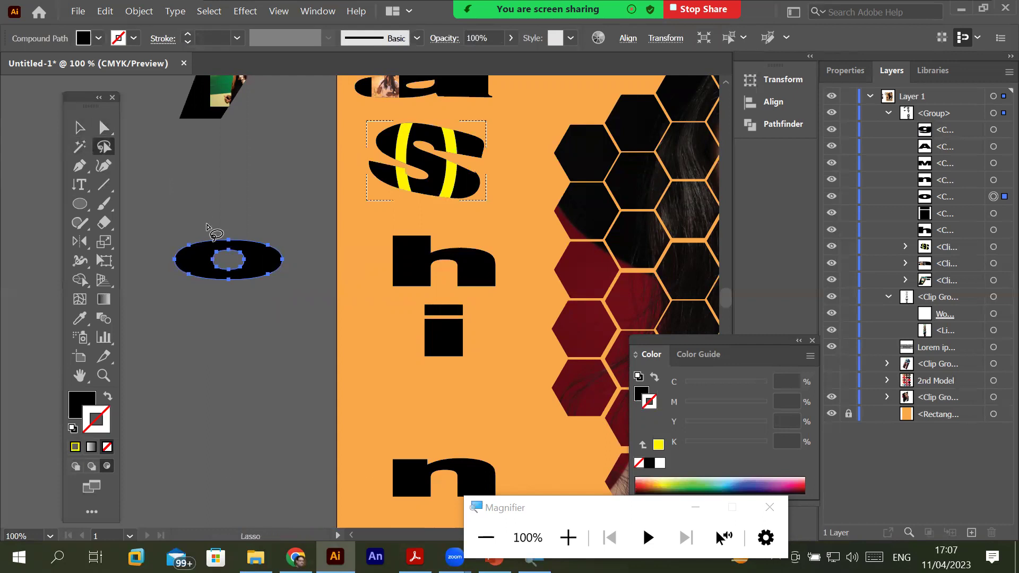
scroll(245, 259, up, 1)
drag(281, 275, 188, 284)
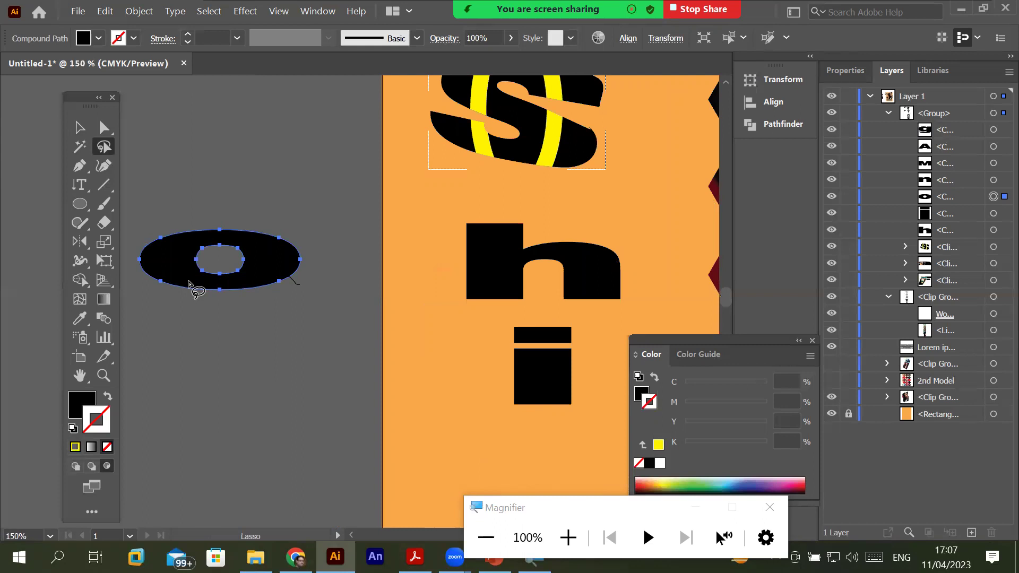
mouse_move(189, 284)
mouse_down()
mouse_move(298, 294)
mouse_move(282, 313)
mouse_up()
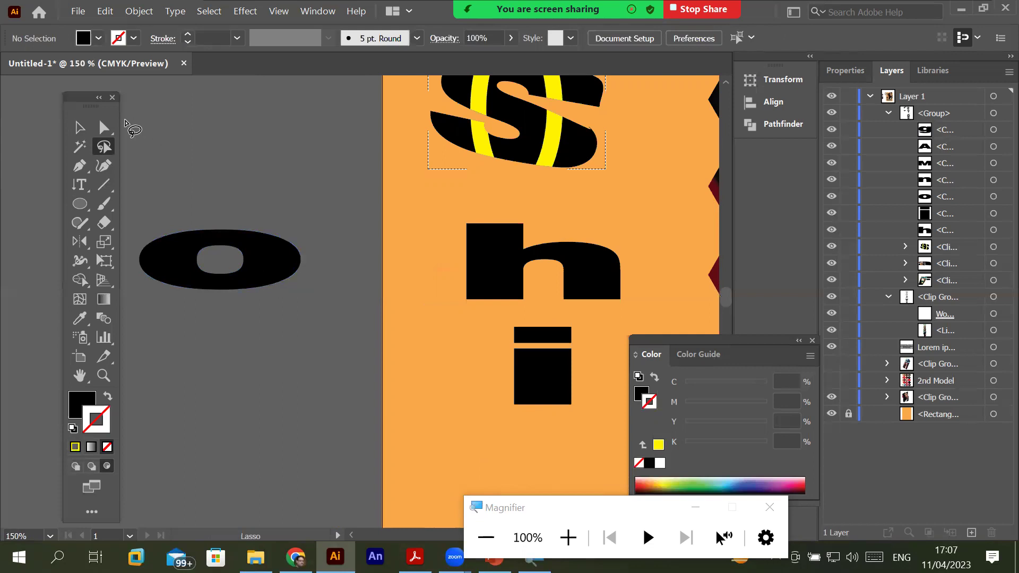
click(104, 128)
click(253, 260)
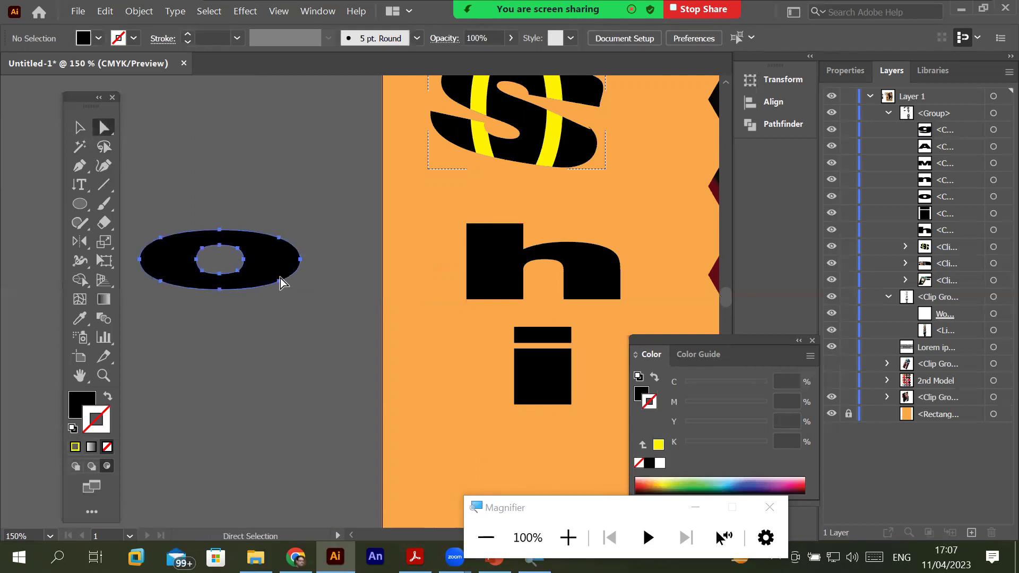
click(104, 148)
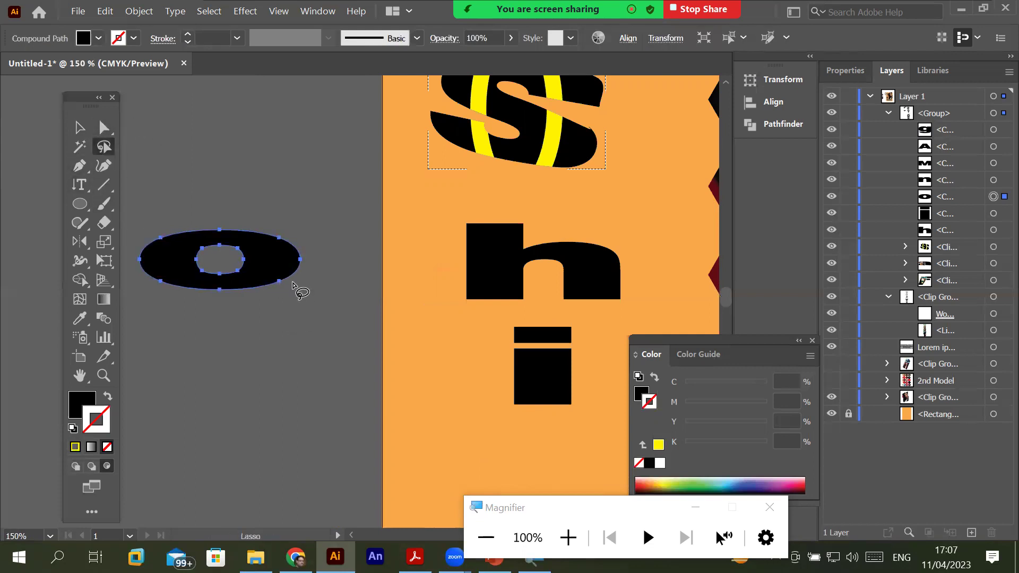
mouse_move(289, 280)
mouse_down()
mouse_move(203, 285)
mouse_move(299, 305)
mouse_move(305, 294)
mouse_up()
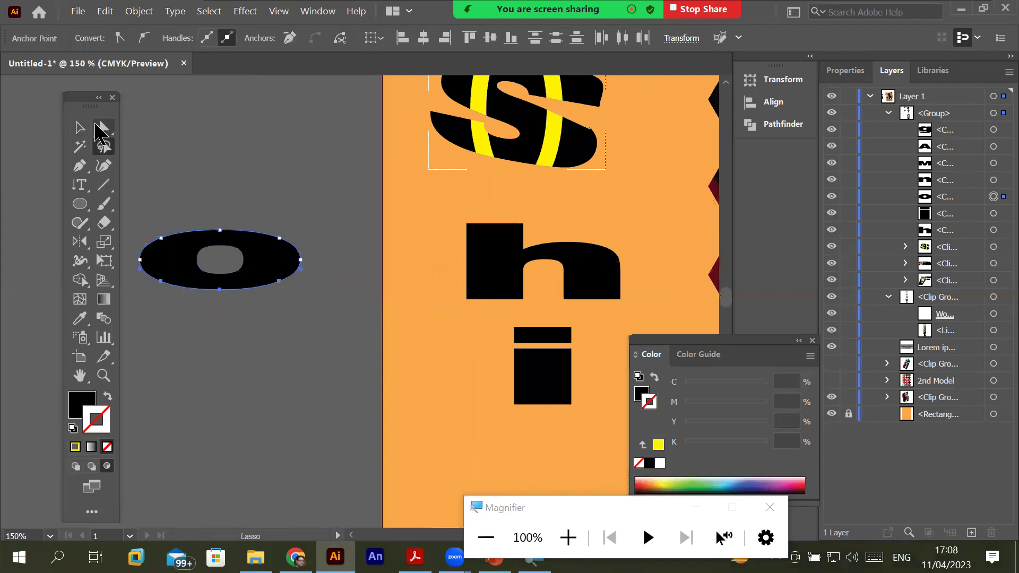
Lasso the o's bottom anchors and drag them down into a tall, flat-bottomed shape
click(104, 129)
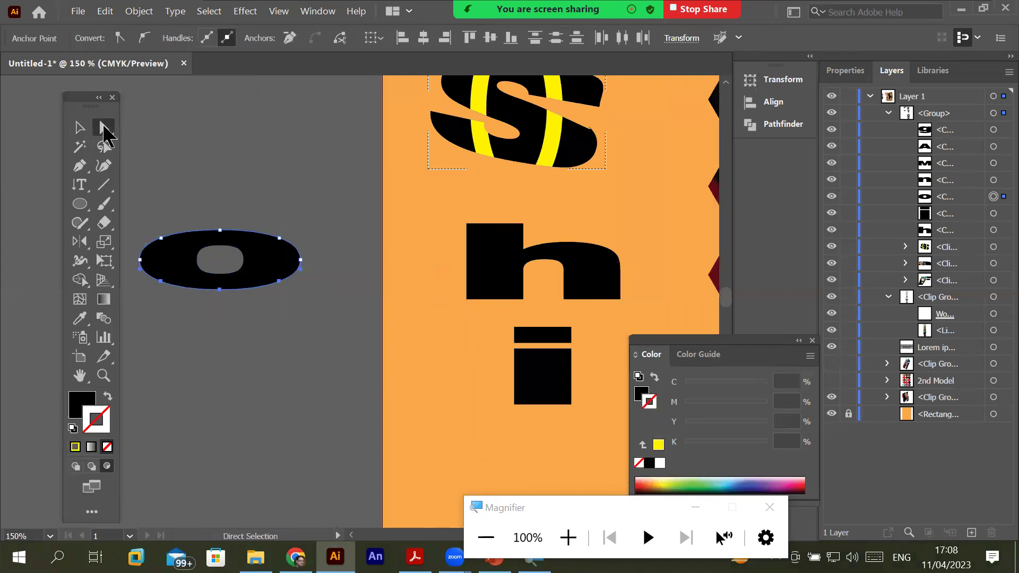
click(223, 349)
click(181, 247)
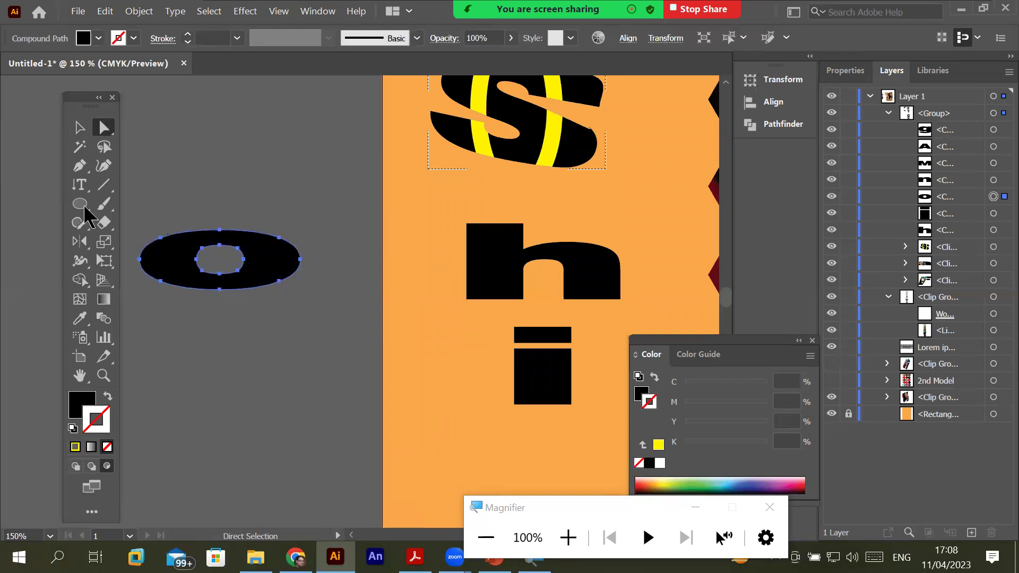
click(104, 147)
mouse_move(303, 292)
mouse_down()
mouse_move(227, 289)
mouse_move(290, 315)
mouse_move(301, 291)
mouse_up()
click(104, 127)
scroll(186, 267, up, 1)
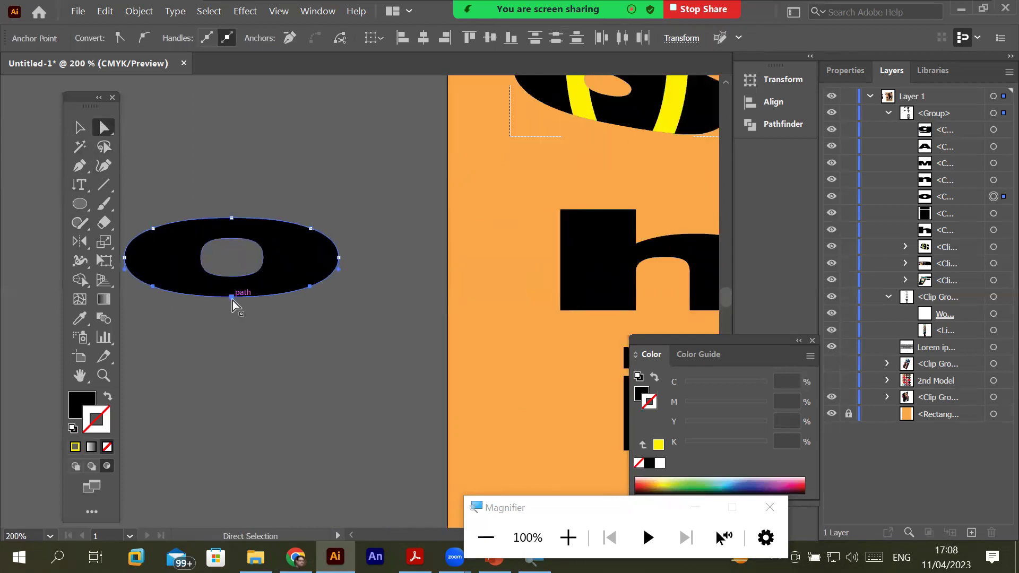
drag(232, 301, 234, 414)
click(79, 127)
click(317, 137)
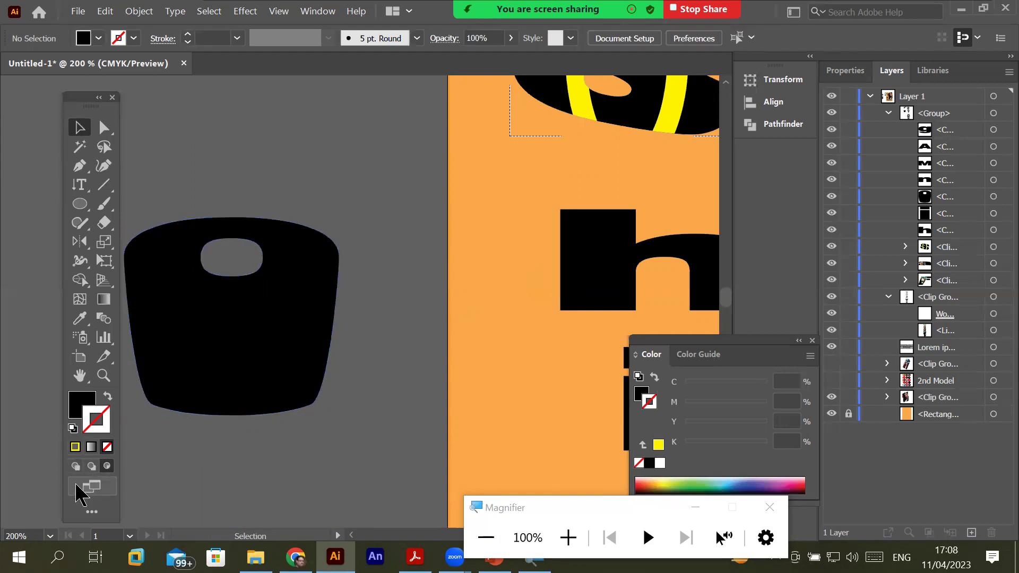
Select the tall black 'o' shape, set Draw Inside for it, and open the shape-tool flyout
click(104, 127)
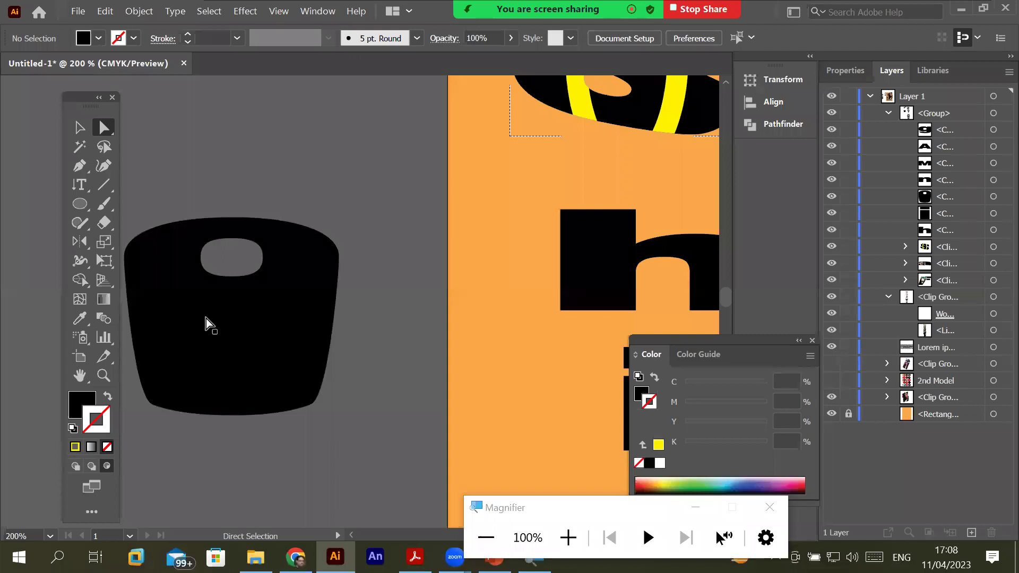
click(206, 319)
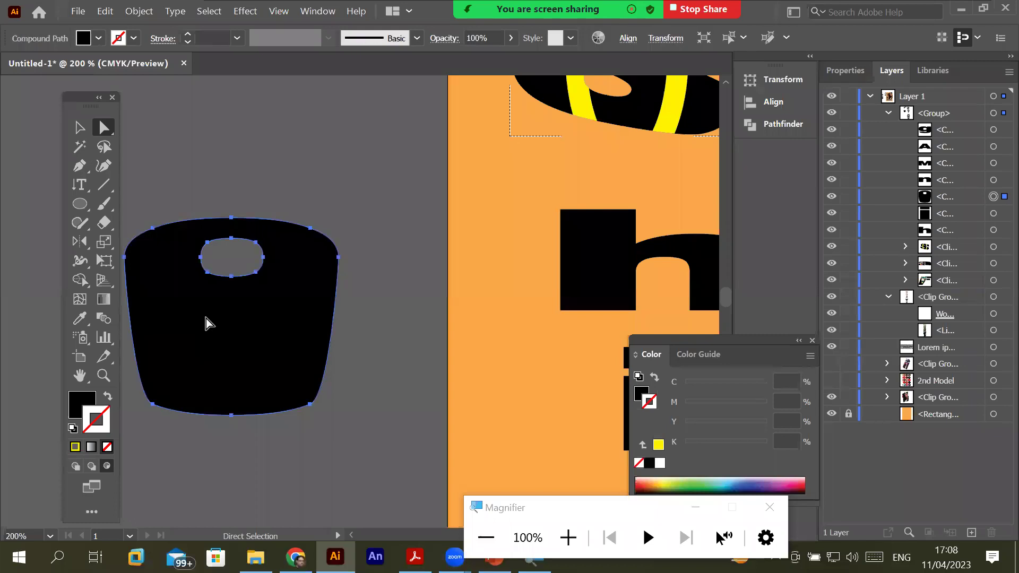
click(77, 467)
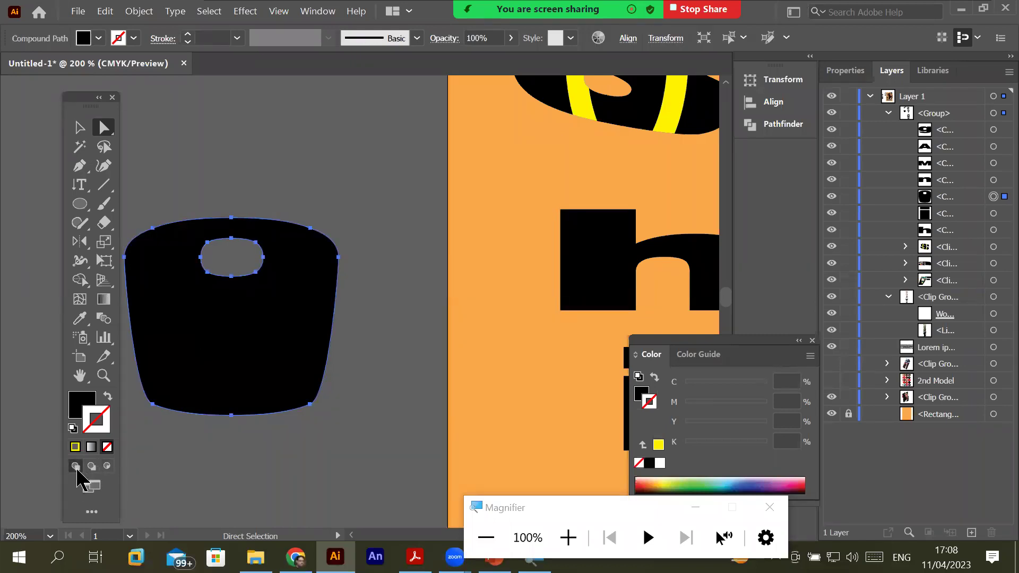
click(106, 467)
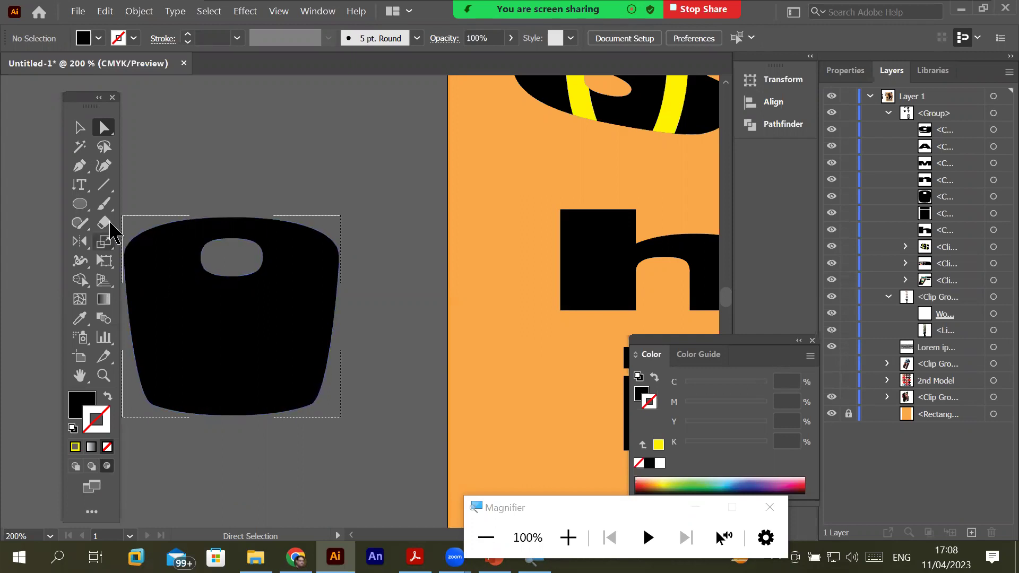
click(82, 204)
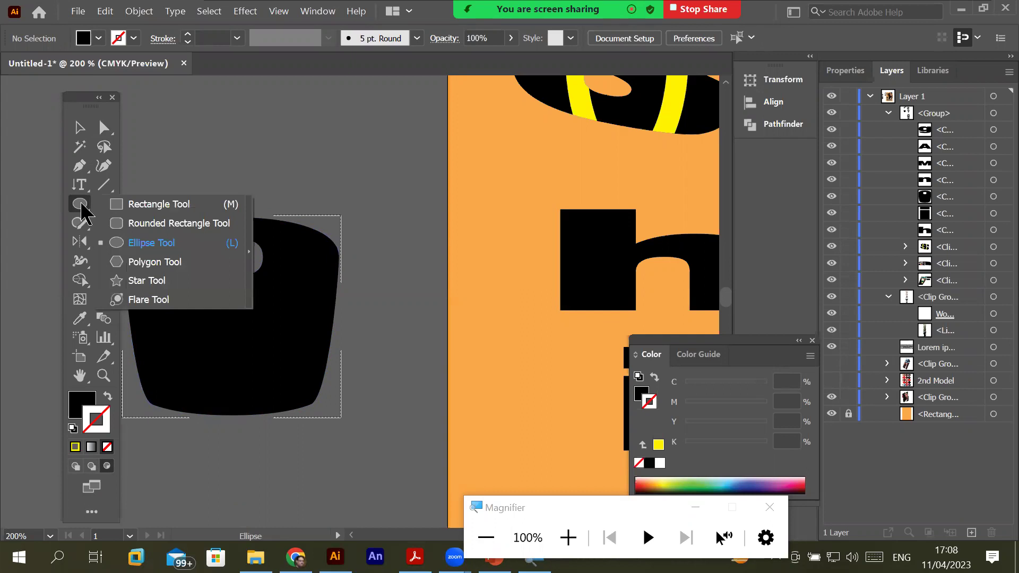
Set up the Rectangle tool with no fill and a yellow stroke
click(159, 205)
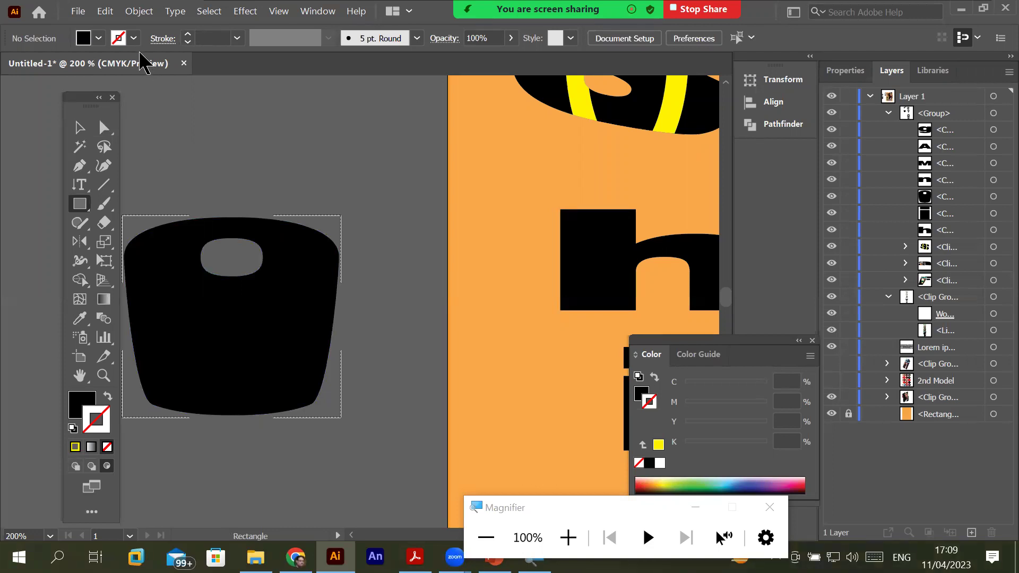
click(98, 38)
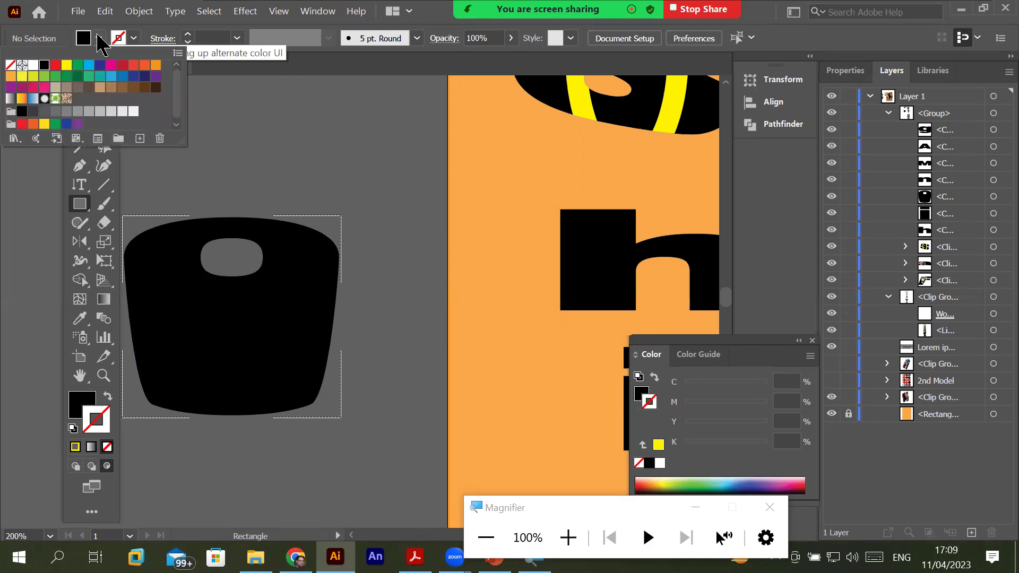
click(10, 66)
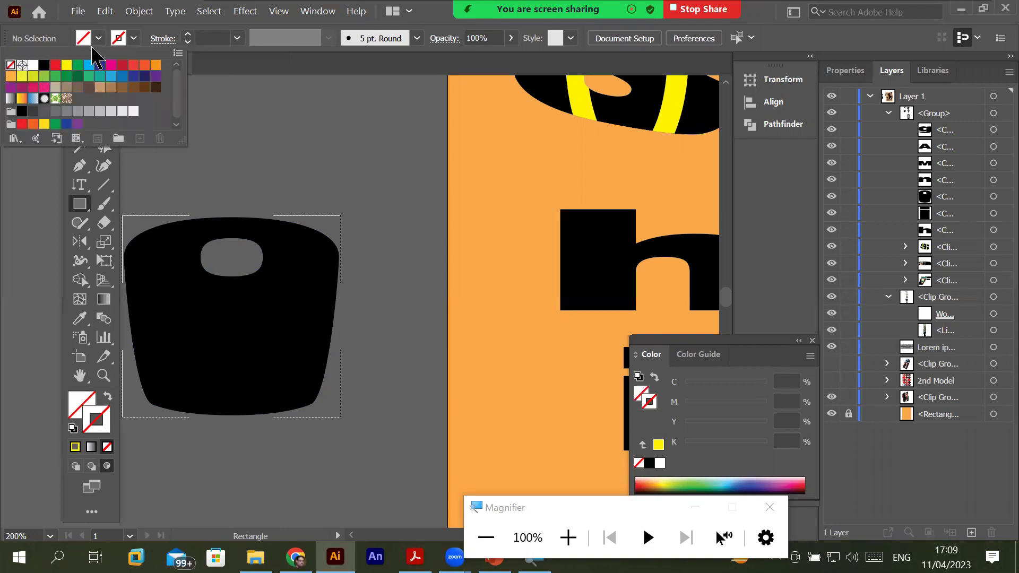
click(134, 39)
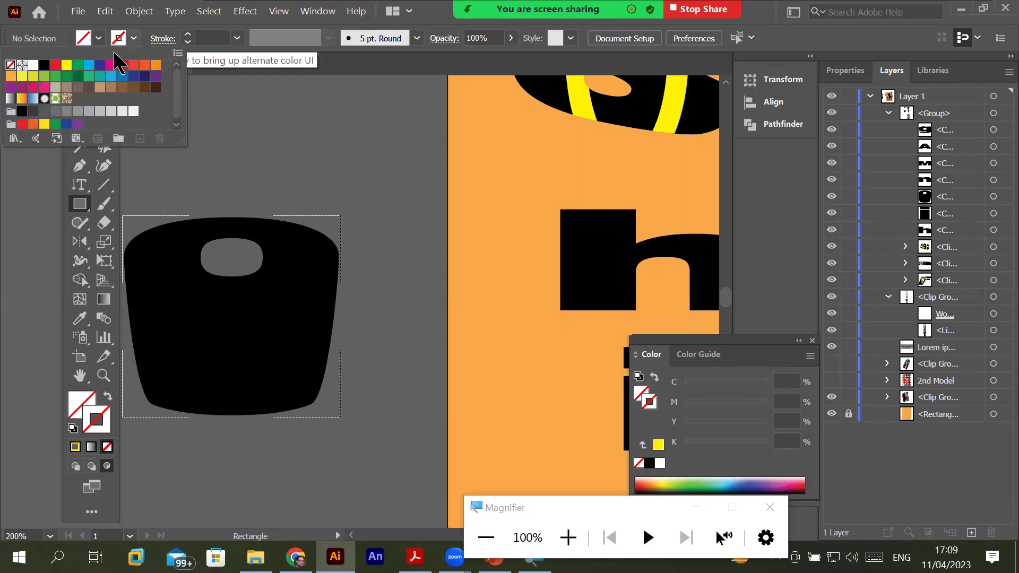
click(66, 67)
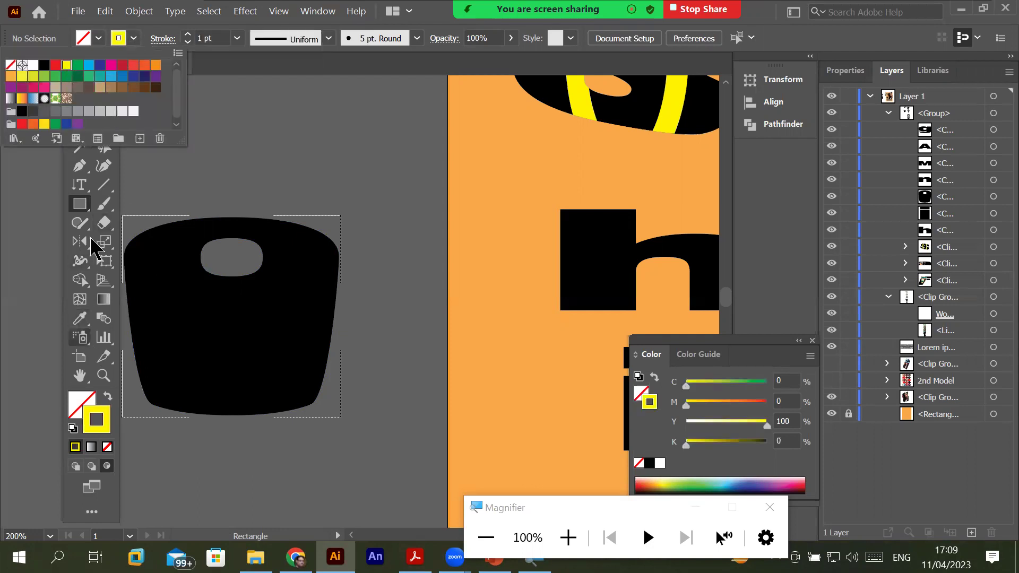
click(98, 419)
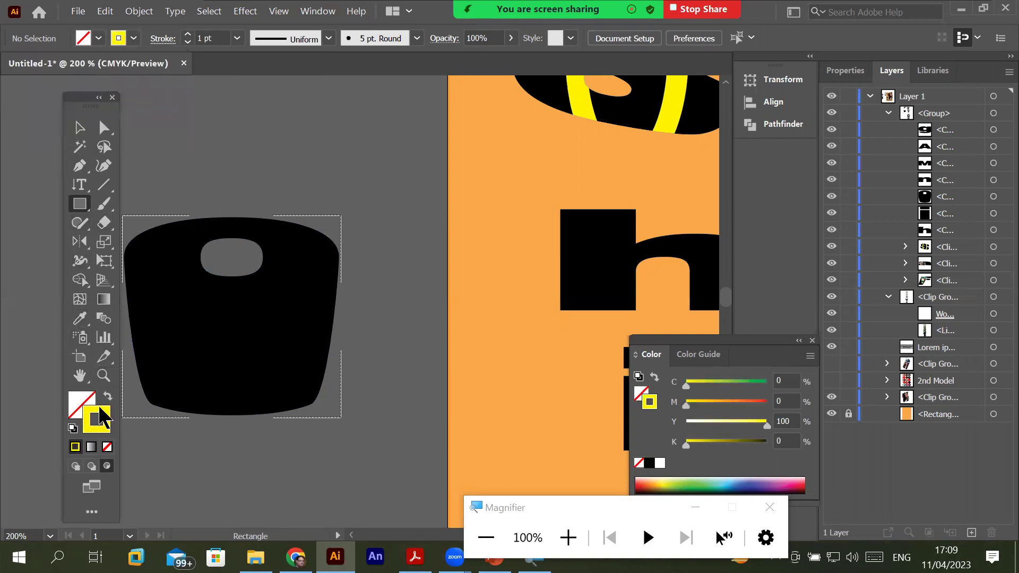
Draw a tall rectangle across the black bag shape, then deselect it
click(80, 206)
drag(160, 162, 297, 460)
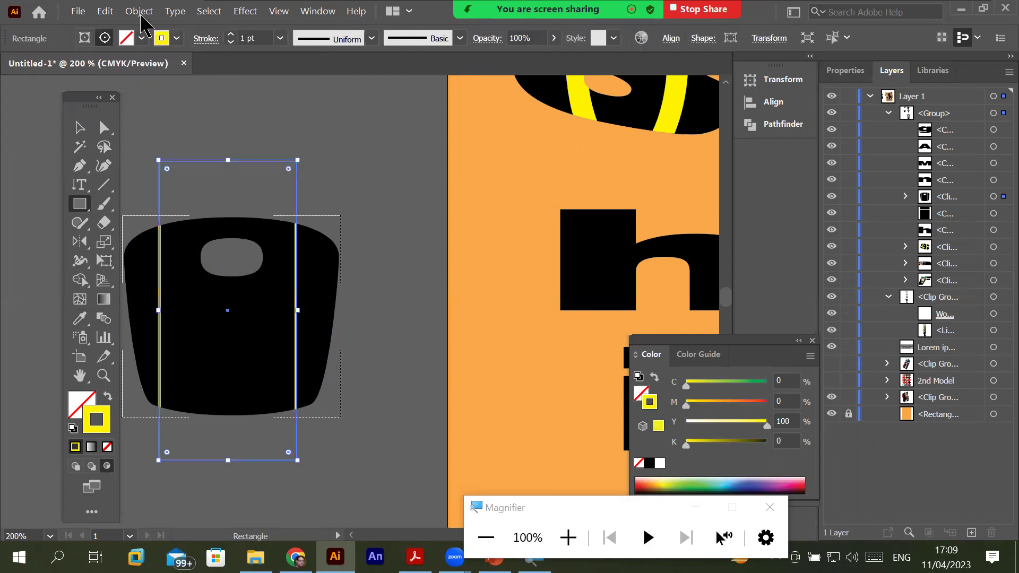
click(79, 128)
click(385, 133)
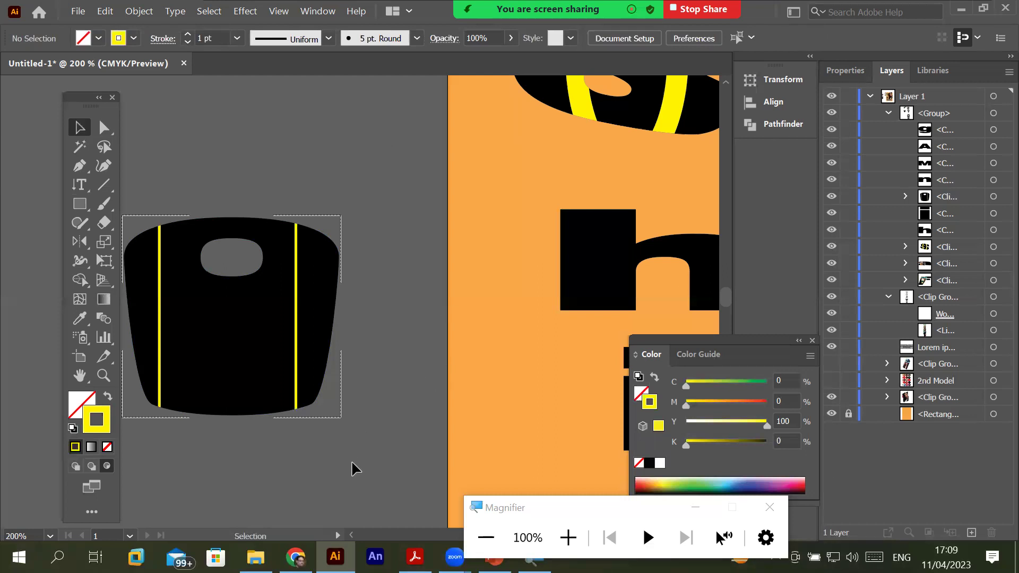
Remove the yellow stripe rectangle from the bag shape
click(351, 535)
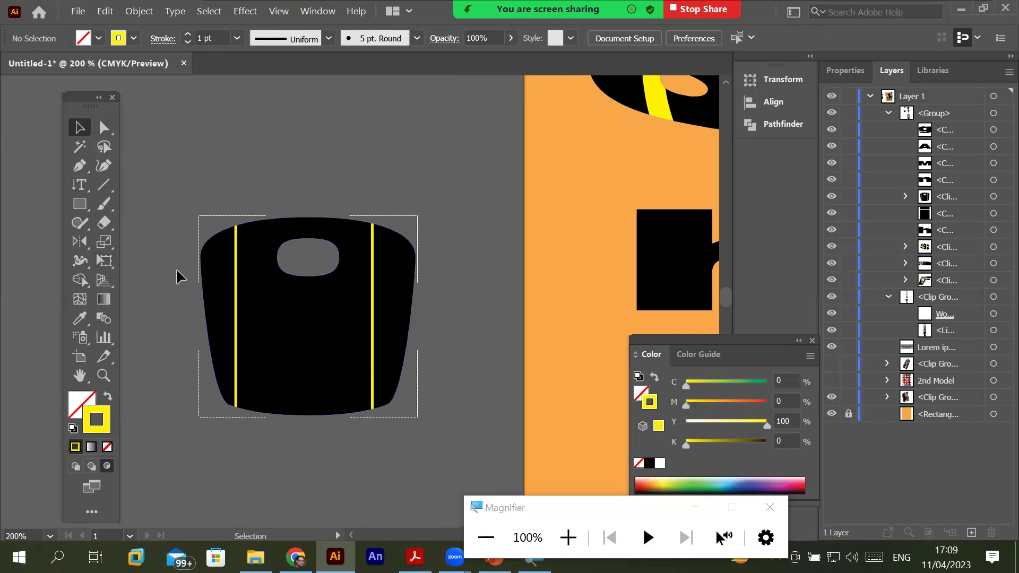
drag(160, 269, 463, 298)
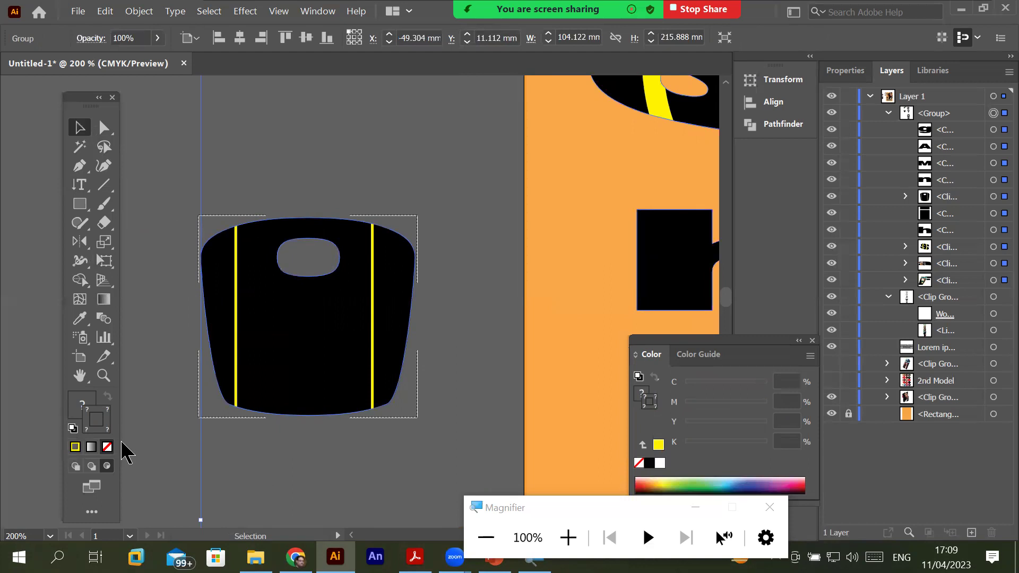
key(ctrl+z)
click(123, 450)
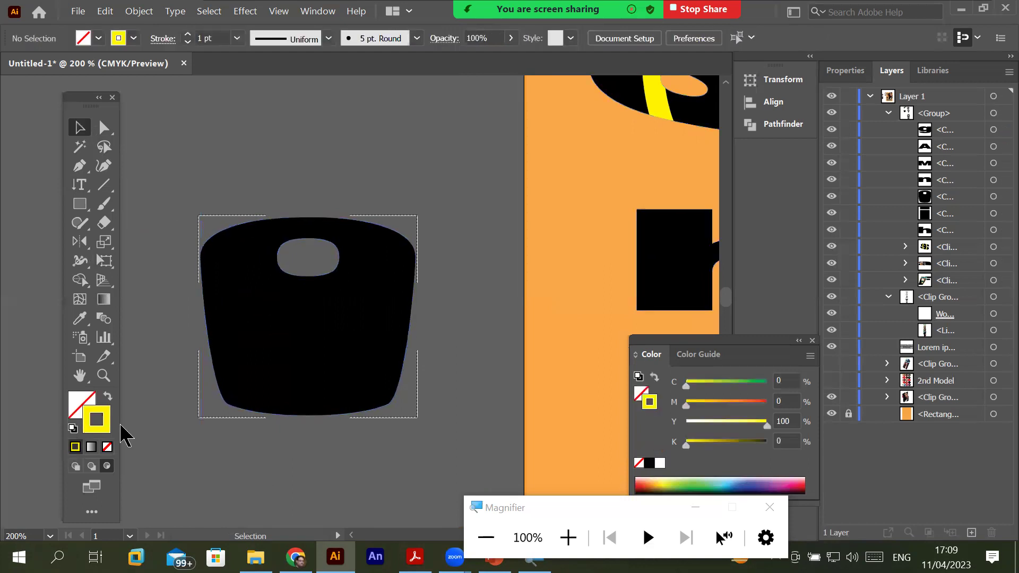
Select the bag shape's group and switch back to Draw Normal mode
click(249, 291)
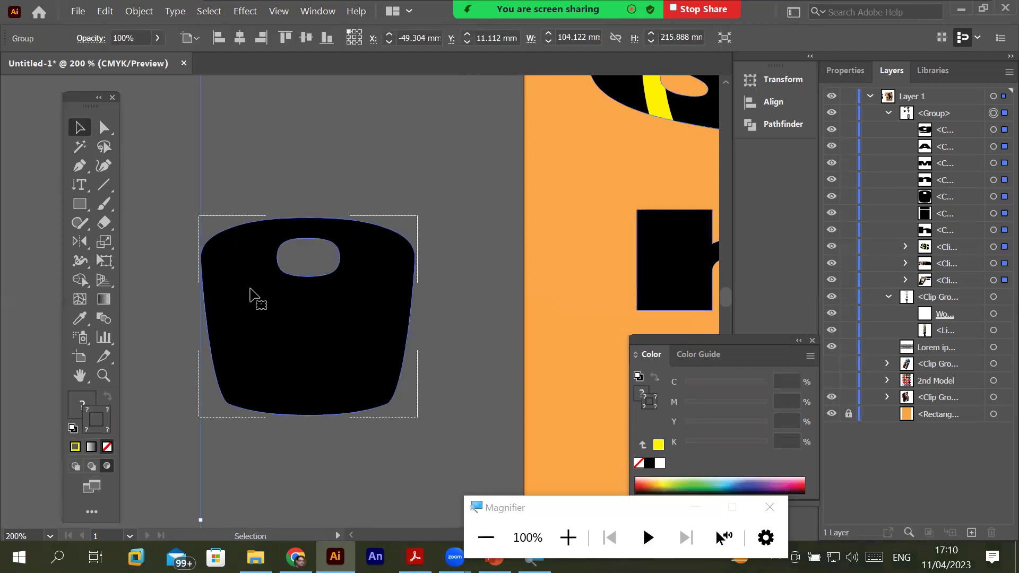
click(76, 466)
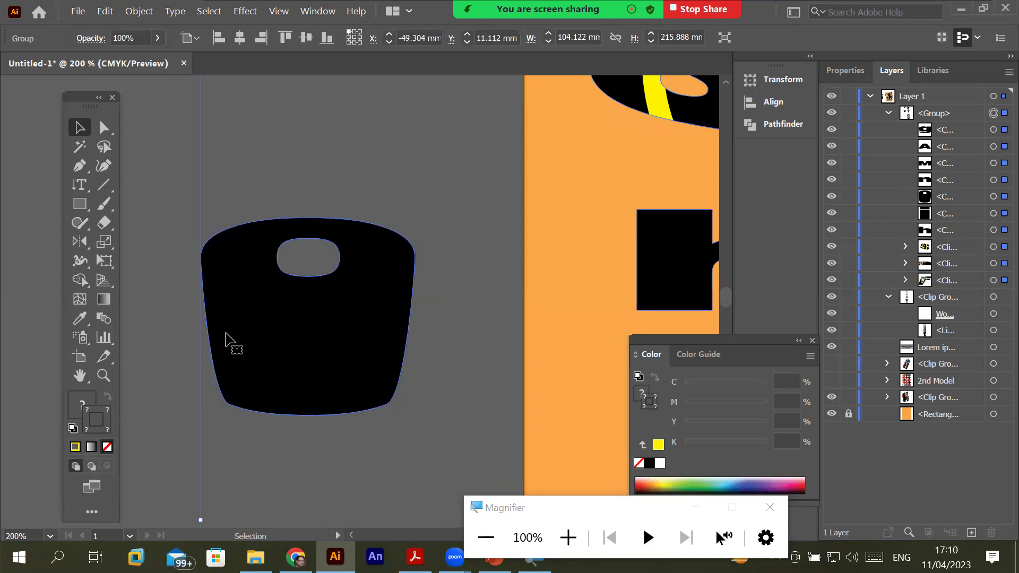
click(104, 128)
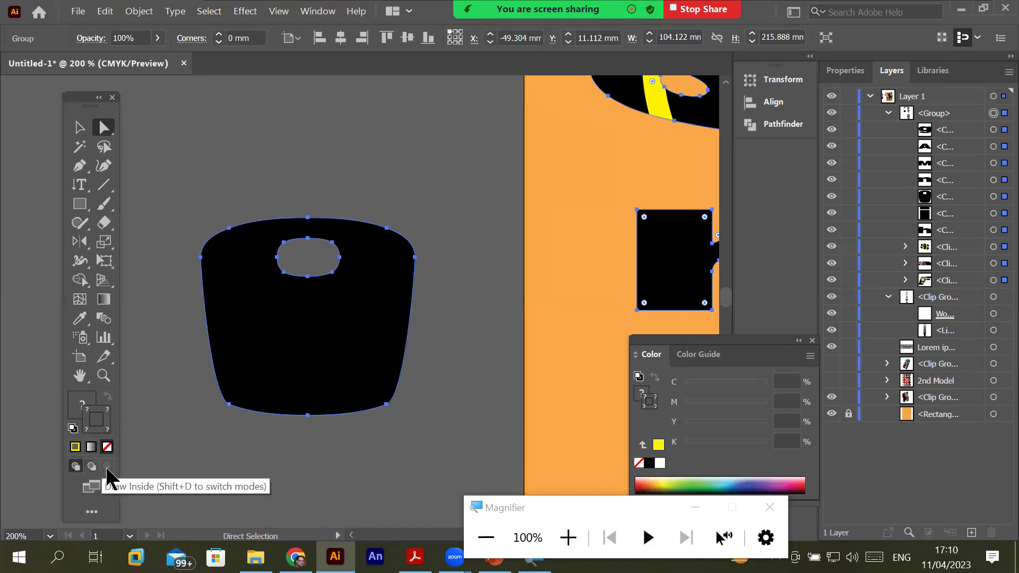
scroll(340, 296, down, 1)
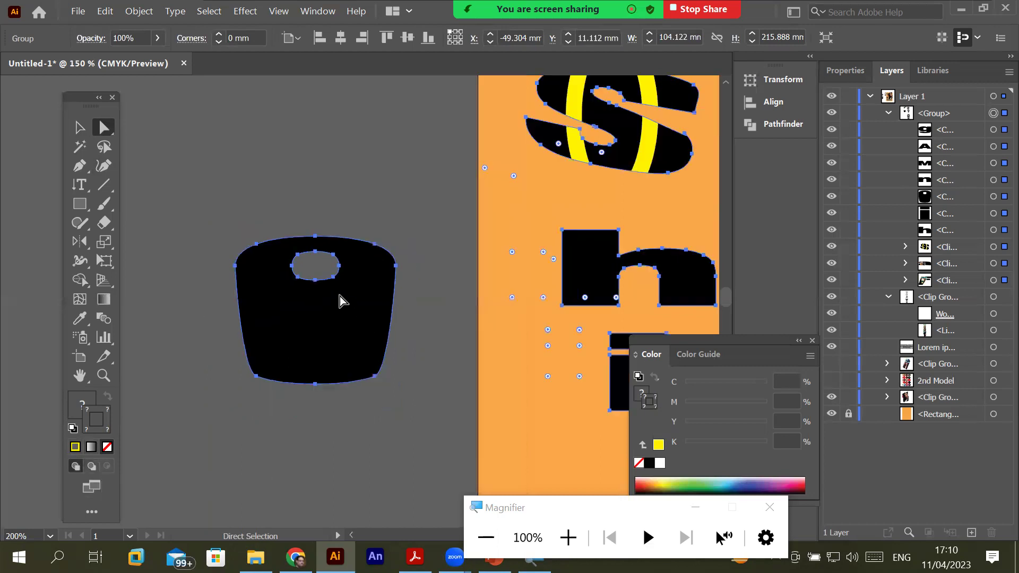
scroll(339, 296, down, 1)
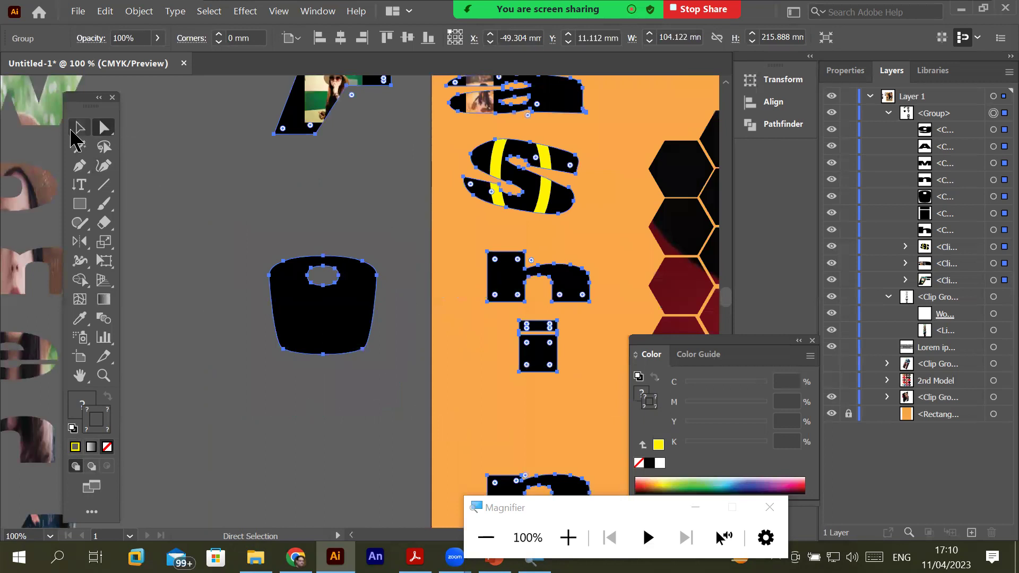
click(80, 128)
click(330, 371)
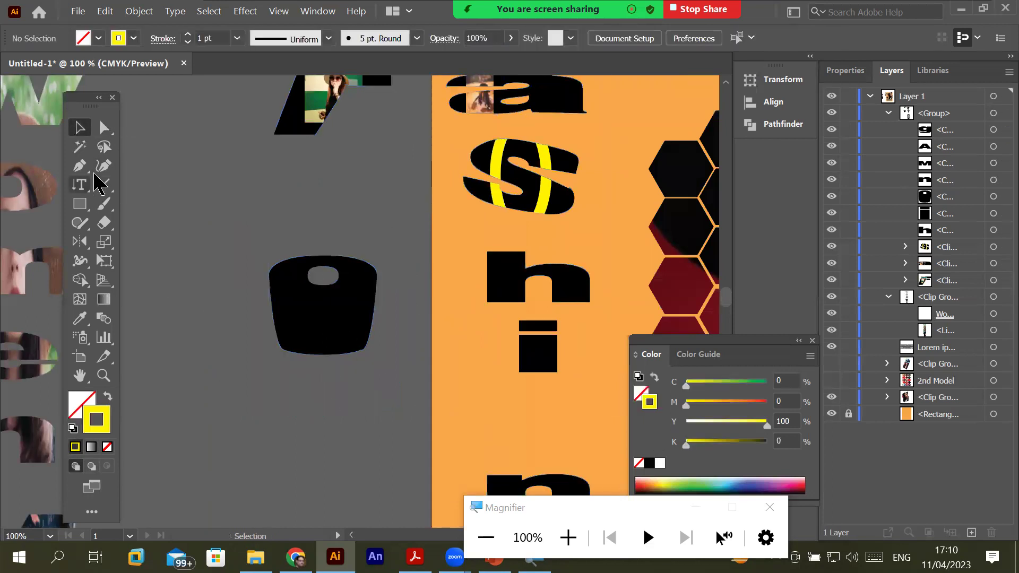
Select the black shape's compound path with Direct Selection and zoom out
click(340, 305)
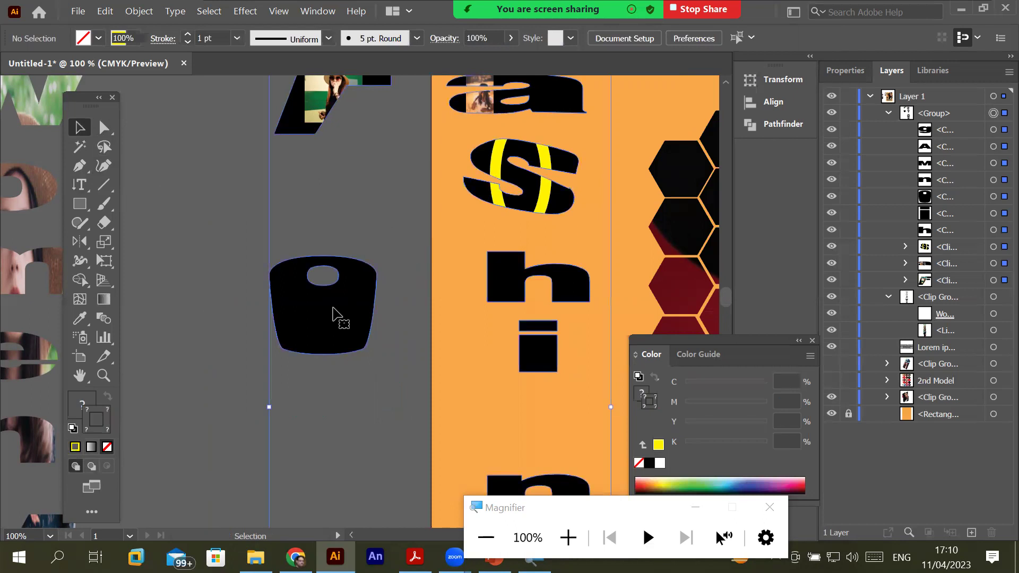
click(152, 137)
click(104, 128)
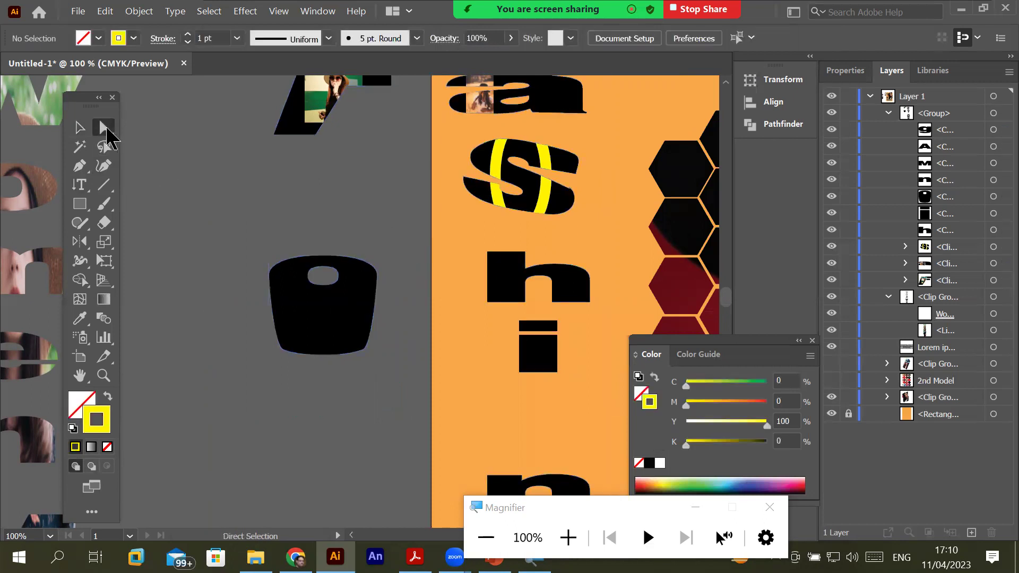
click(286, 317)
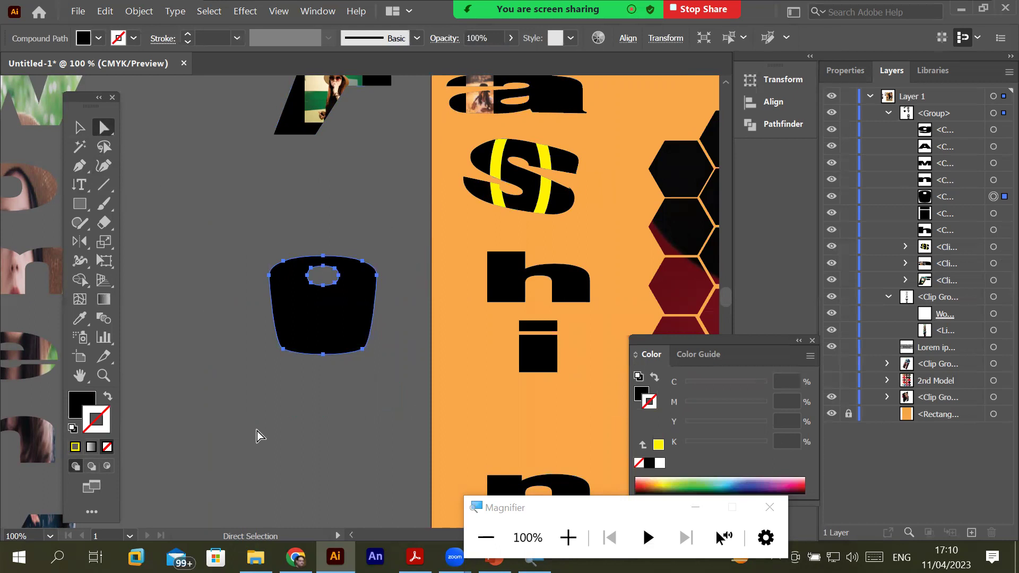
scroll(257, 431, down, 2)
scroll(259, 428, down, 1)
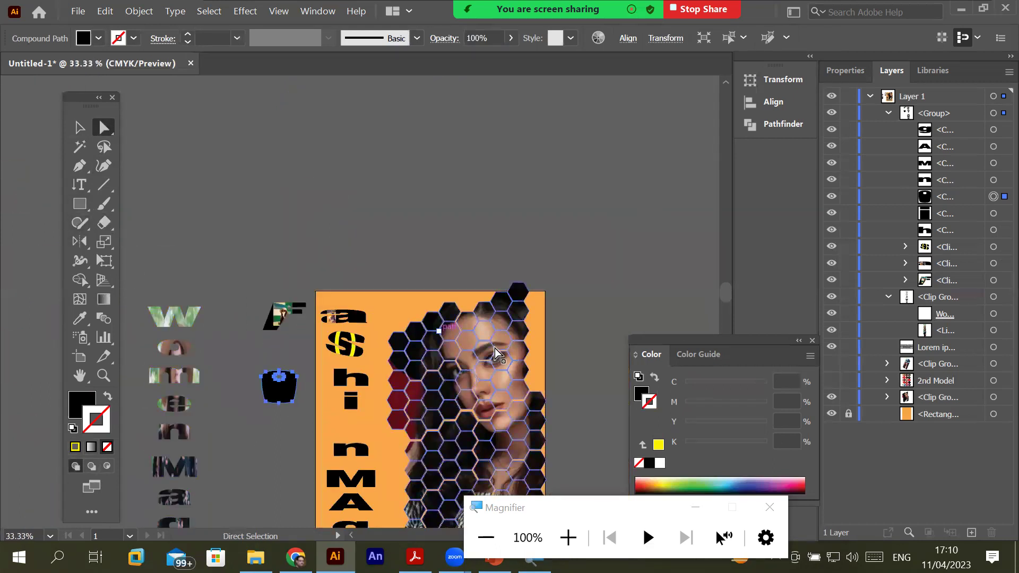
Draw a large yellow-filled circle above the poster and turn on Draw Inside
click(80, 203)
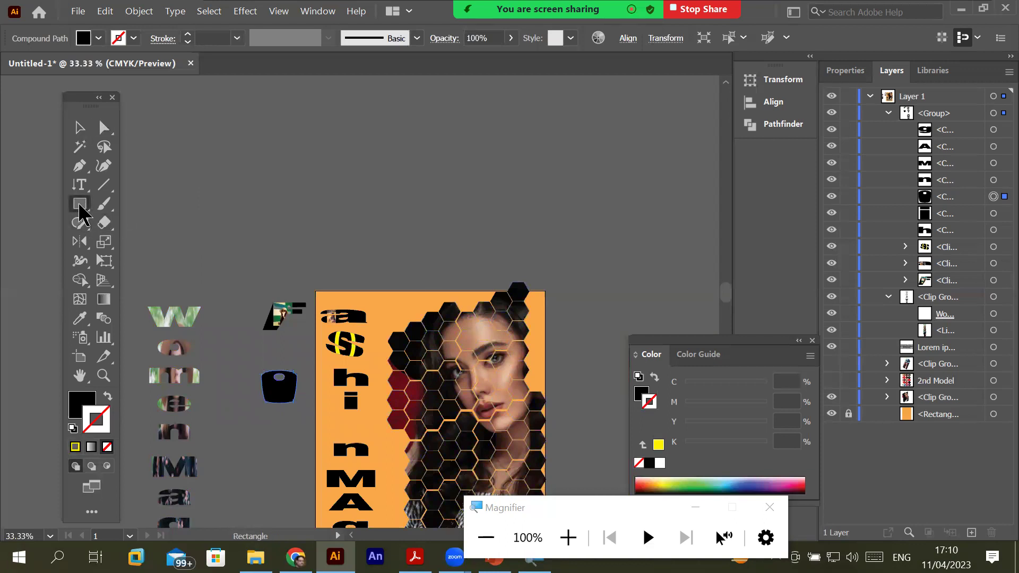
click(151, 243)
mouse_move(333, 104)
mouse_down()
mouse_move(483, 259)
mouse_move(524, 278)
mouse_up()
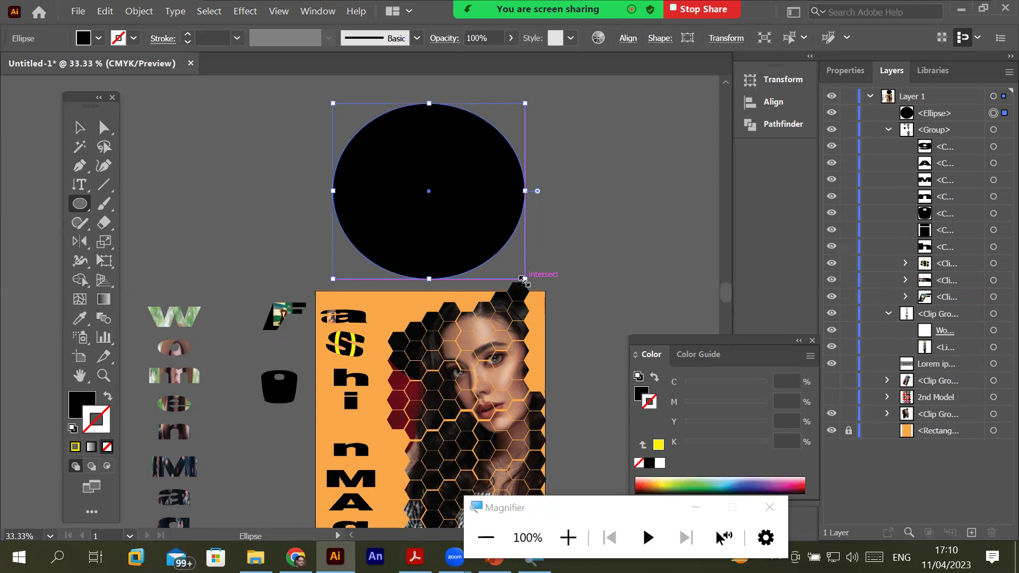
click(85, 409)
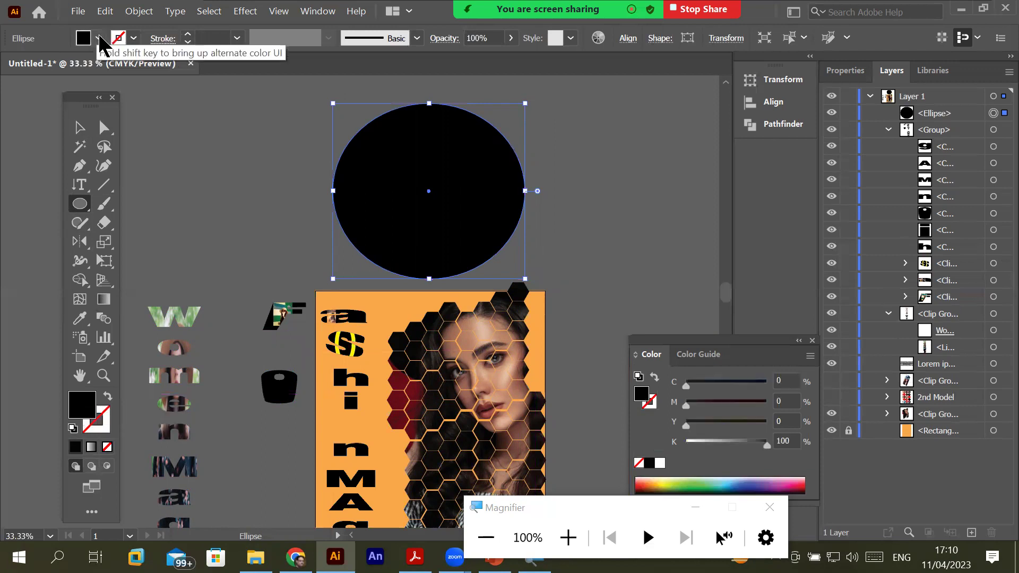
click(85, 38)
click(67, 64)
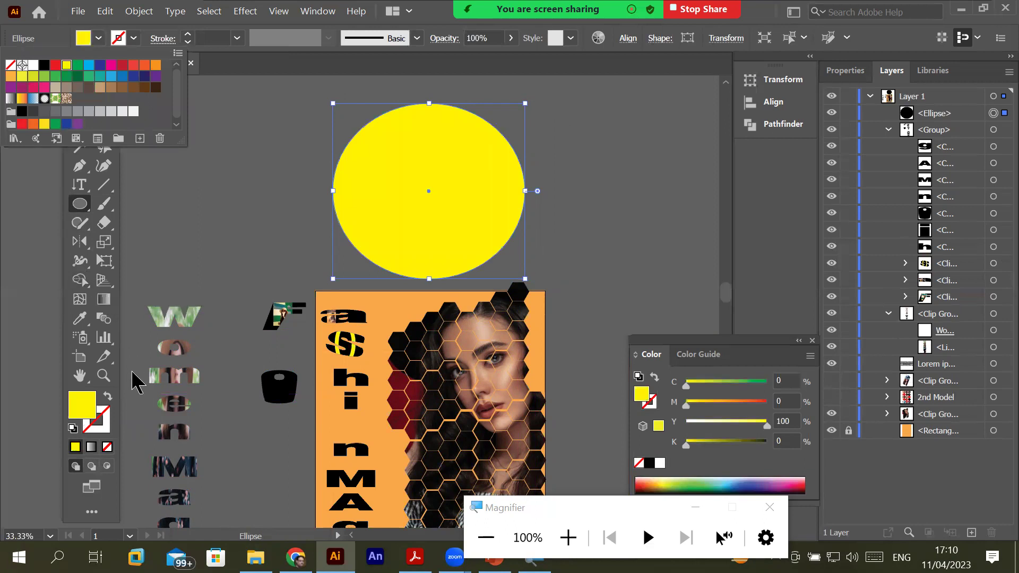
click(75, 410)
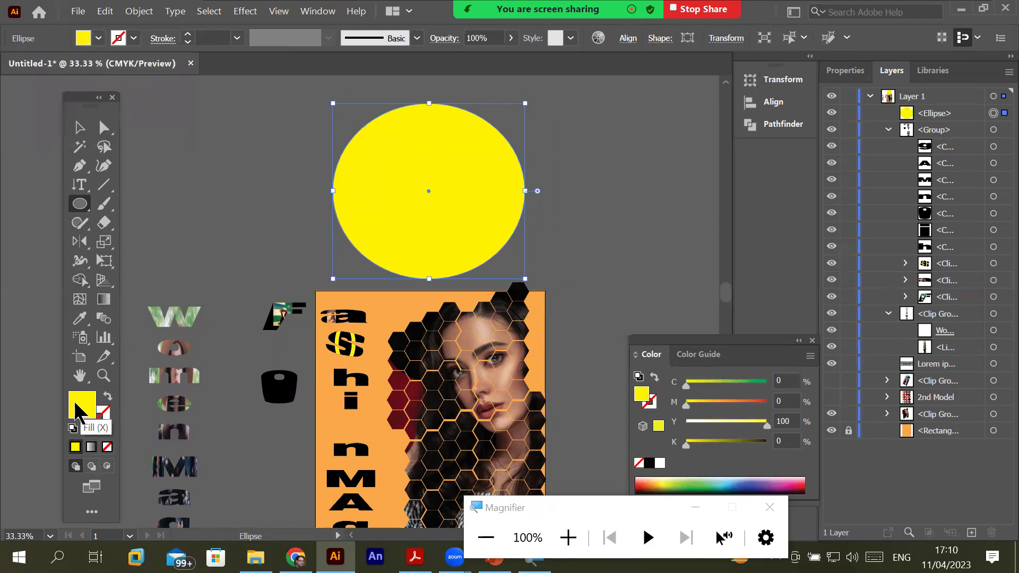
click(107, 466)
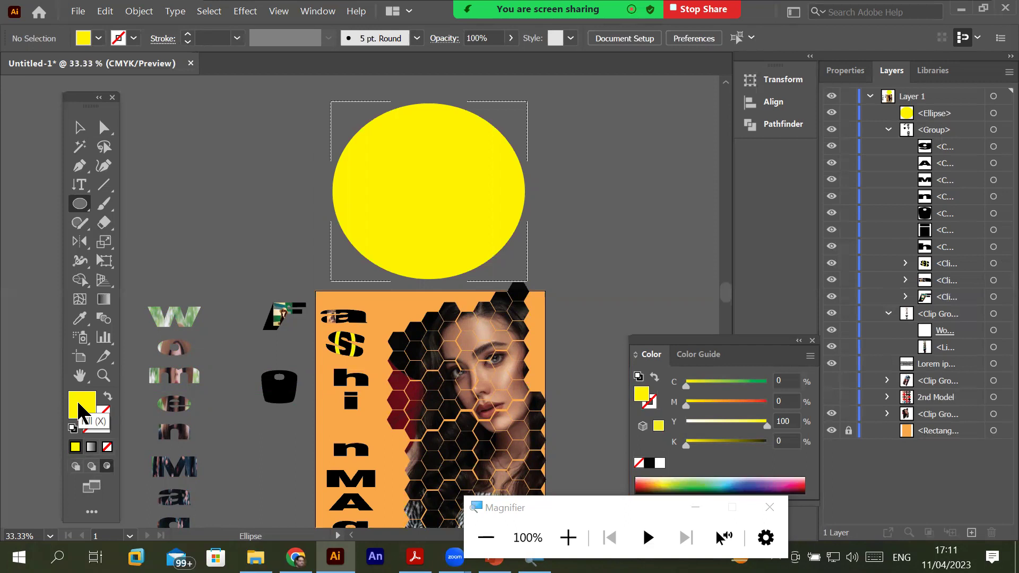
Set the fill colour to near-white in the Color Picker
double_click(80, 412)
click(307, 175)
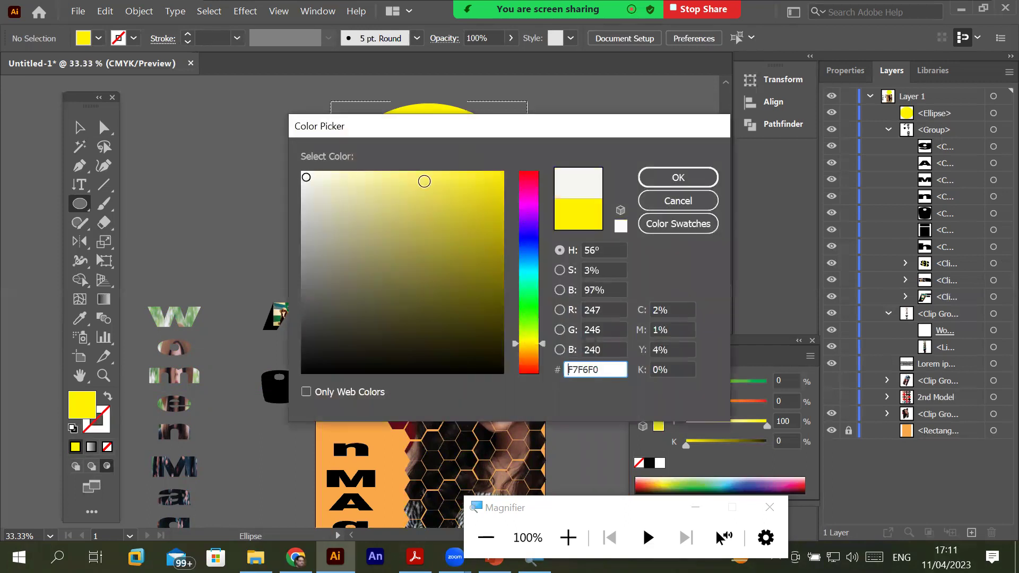
click(620, 224)
key(Escape)
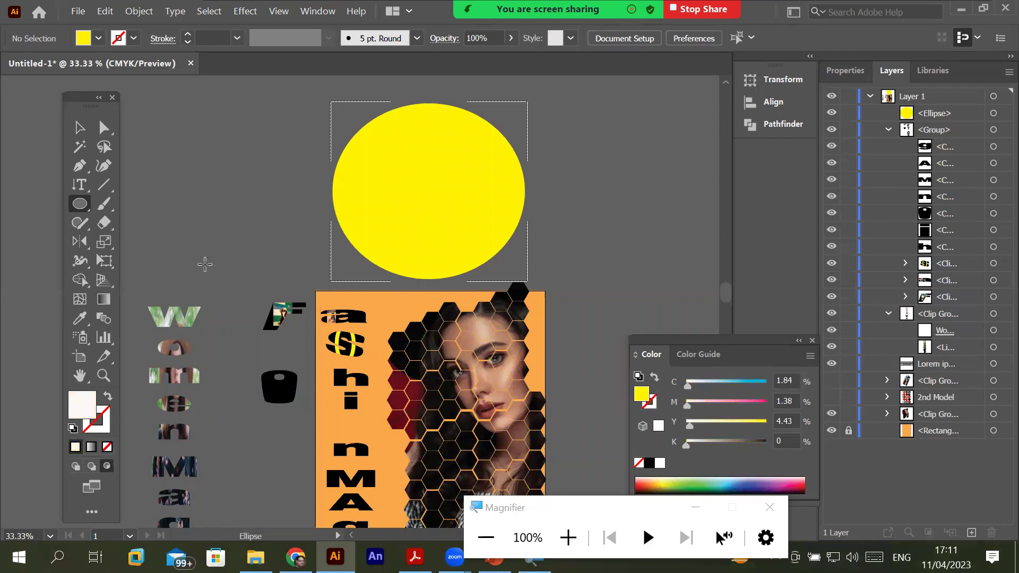
Draw nine near-white dots scattered inside the yellow circle
drag(319, 133, 368, 185)
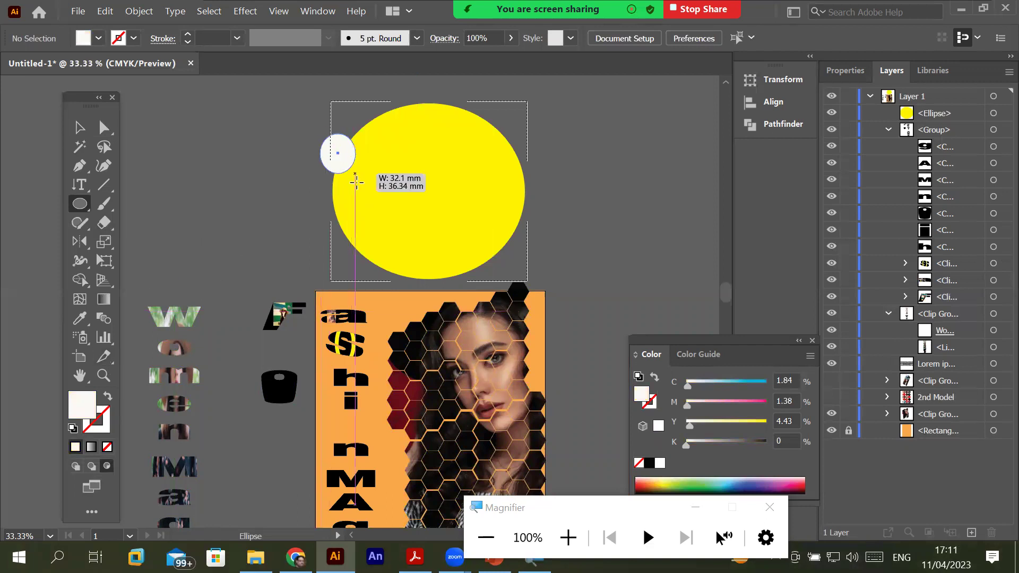
drag(435, 93, 471, 130)
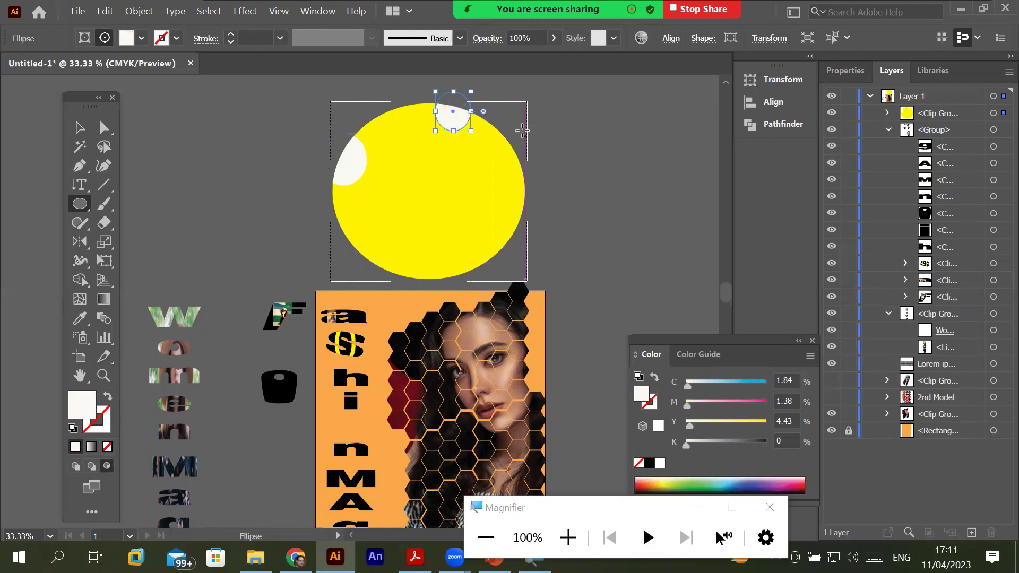
drag(514, 157, 489, 124)
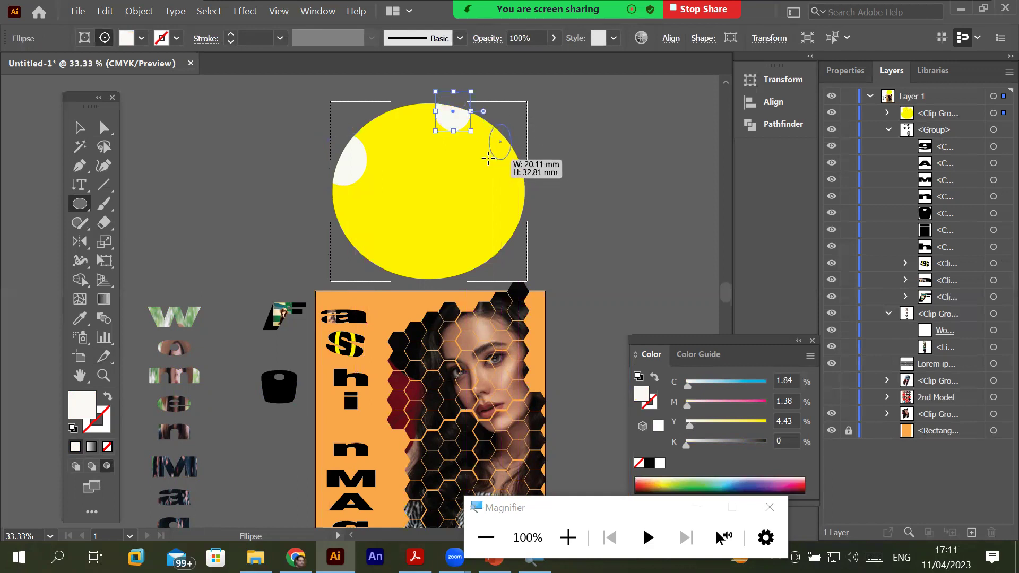
drag(545, 190, 501, 245)
mouse_move(390, 153)
mouse_down()
mouse_move(419, 184)
mouse_move(478, 186)
mouse_up()
drag(384, 206, 414, 235)
drag(352, 219, 312, 257)
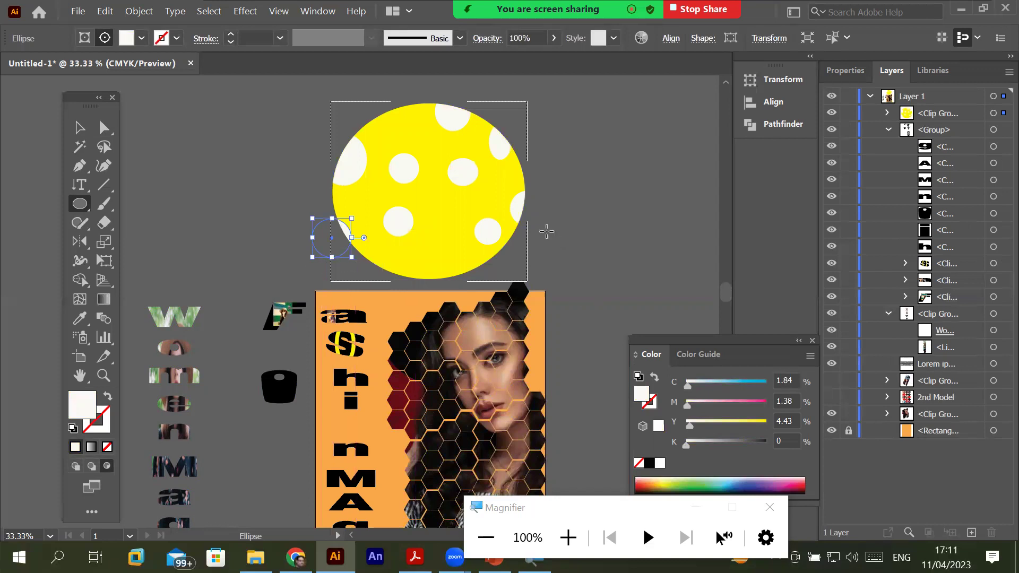
drag(547, 140, 506, 189)
drag(375, 97, 405, 126)
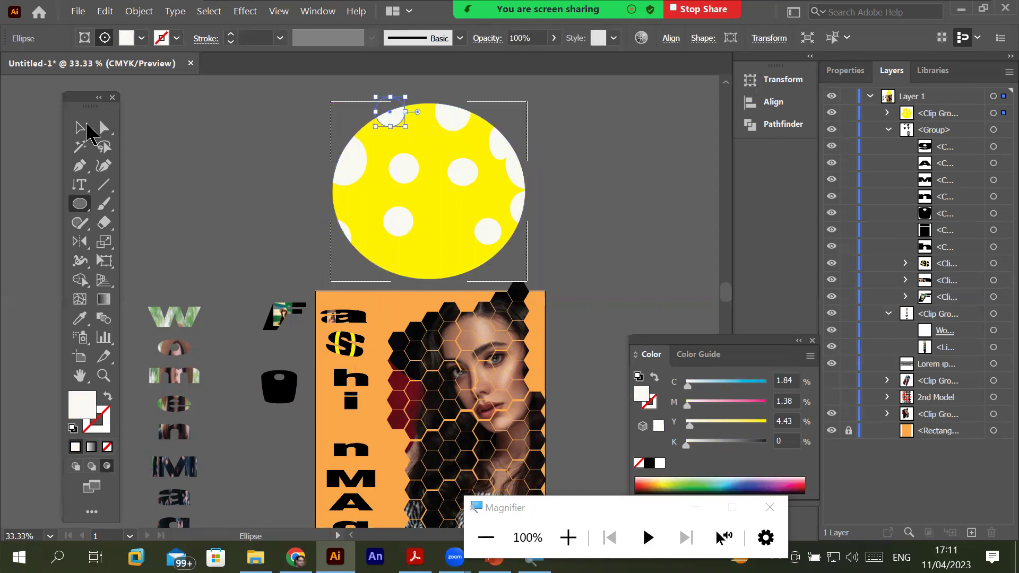
Deselect everything and return to Draw Normal mode
click(81, 129)
click(564, 204)
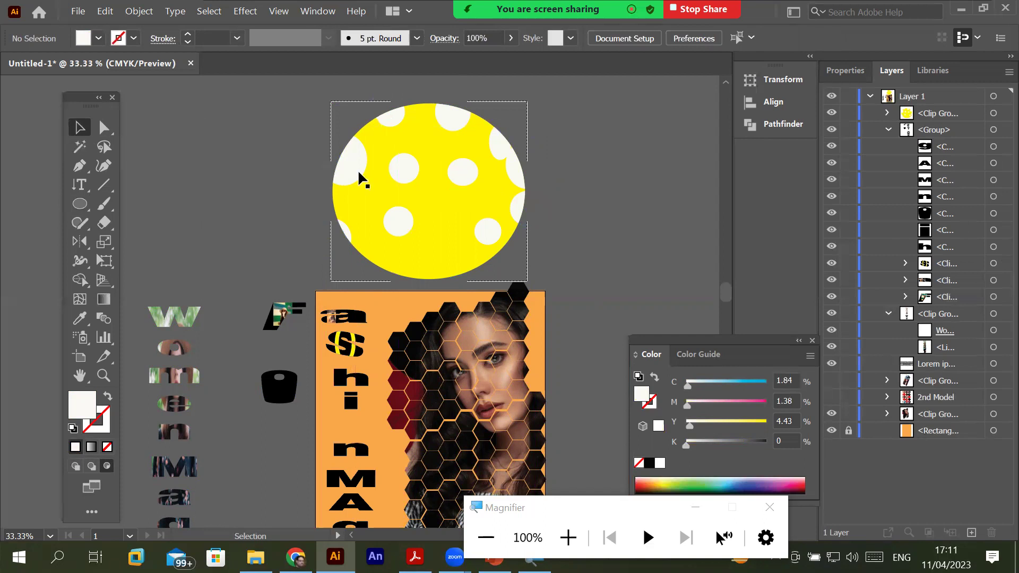
click(460, 174)
key(ctrl+shift+a)
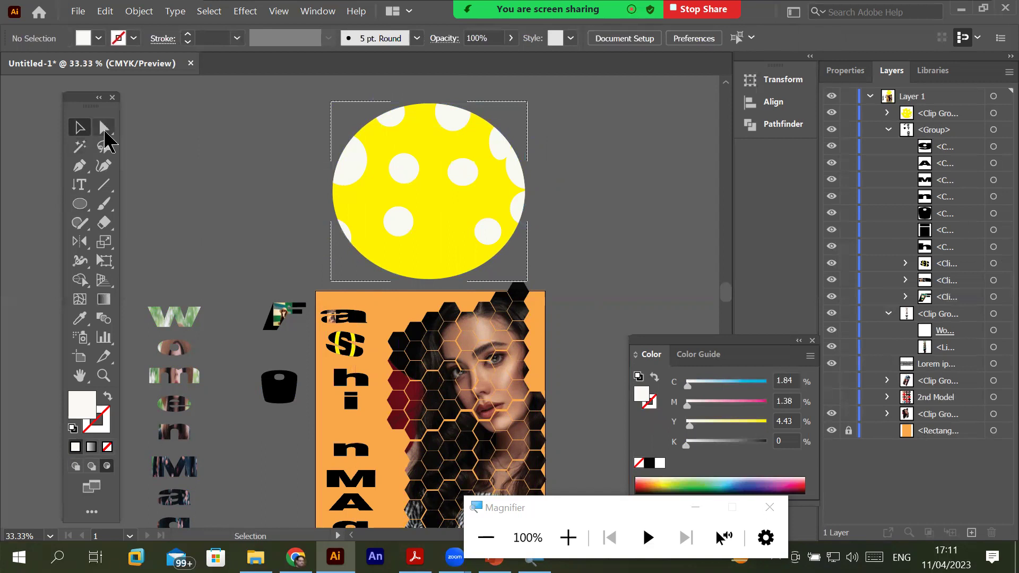
click(76, 466)
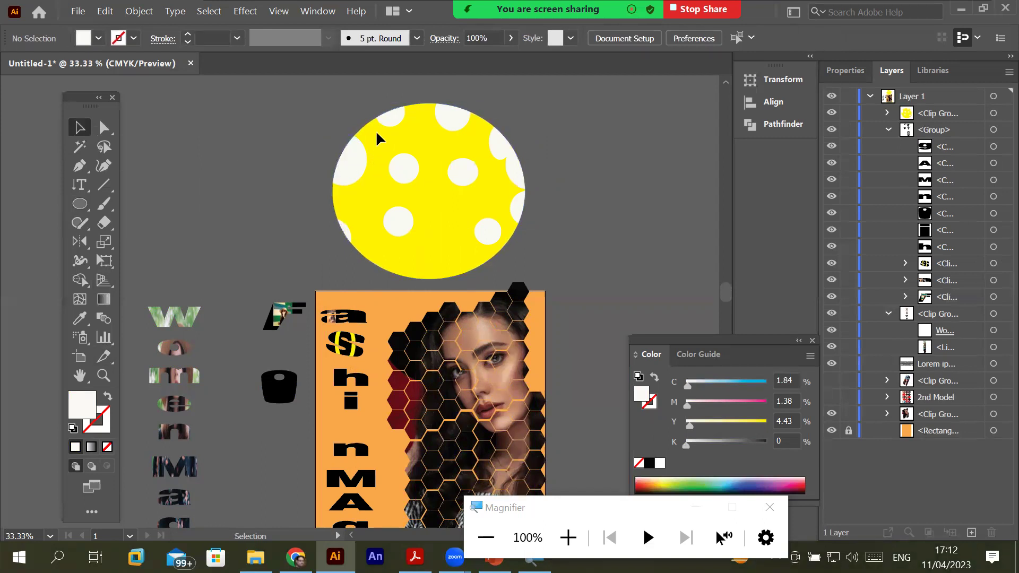
Delete the yellow polka-dot circle and draw a new large circle above the poster
click(441, 146)
key(Delete)
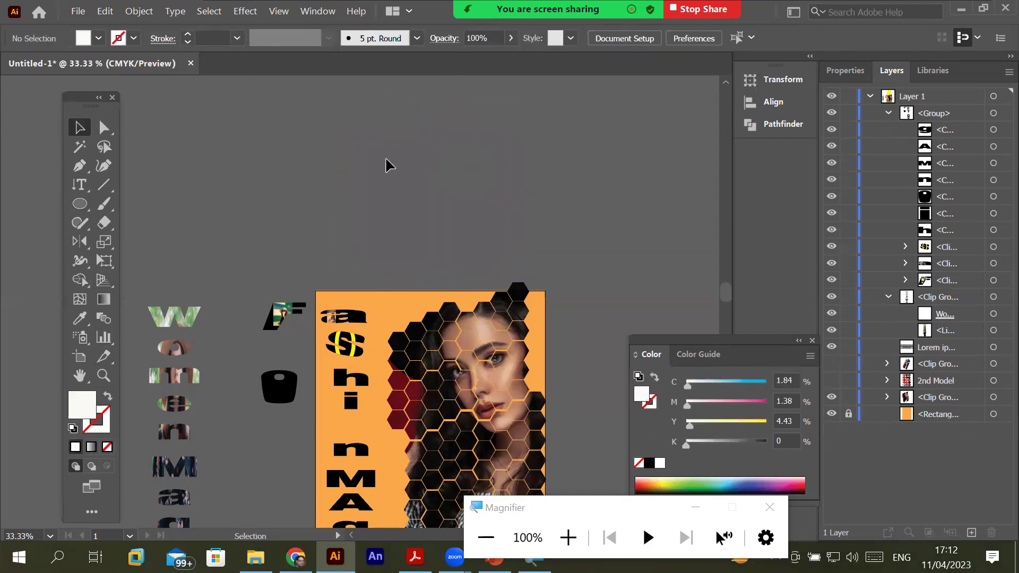
click(78, 206)
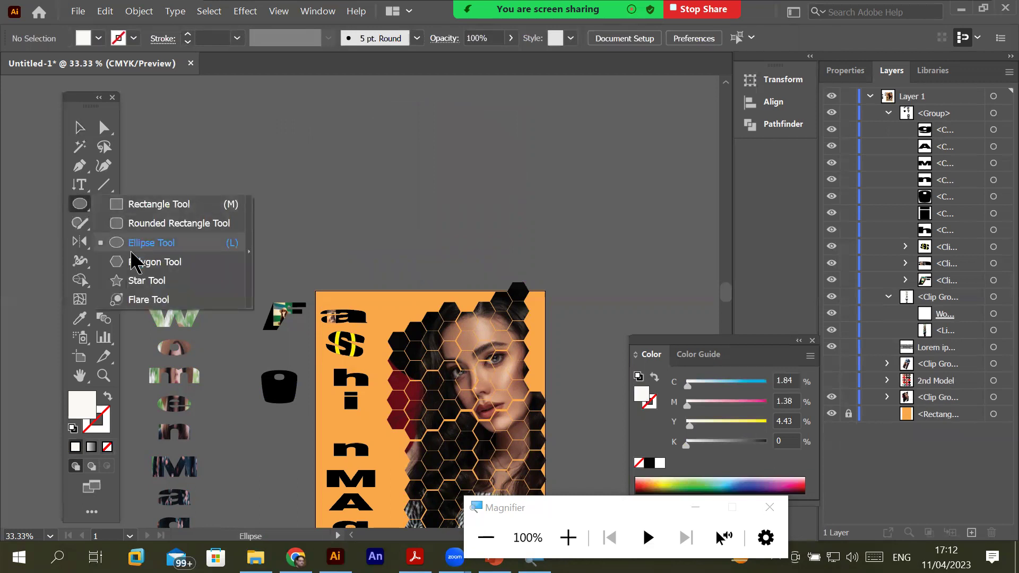
click(139, 243)
drag(315, 113, 463, 253)
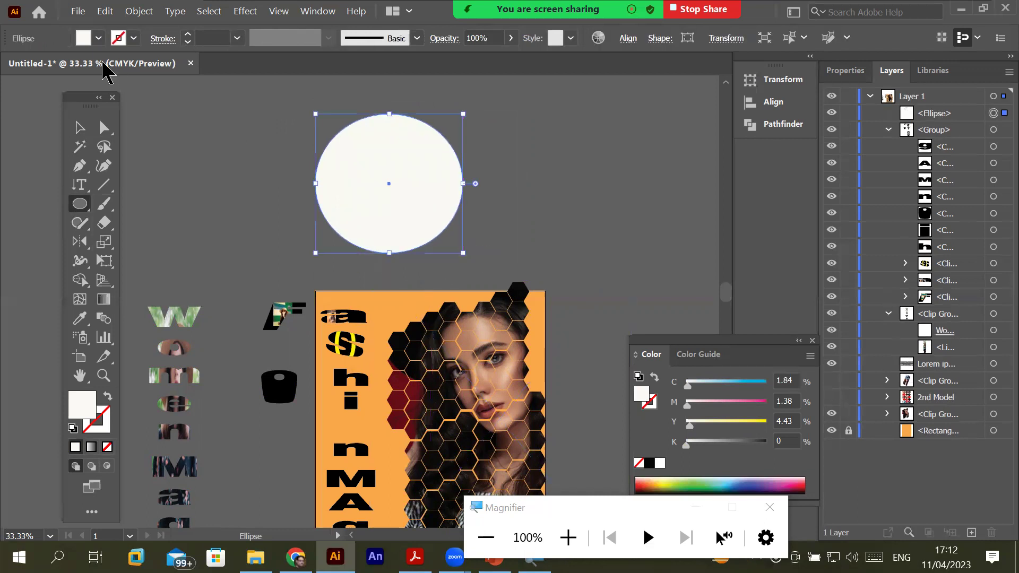
Fill the new circle black, turn on Draw Inside, and choose yellow fill
click(99, 40)
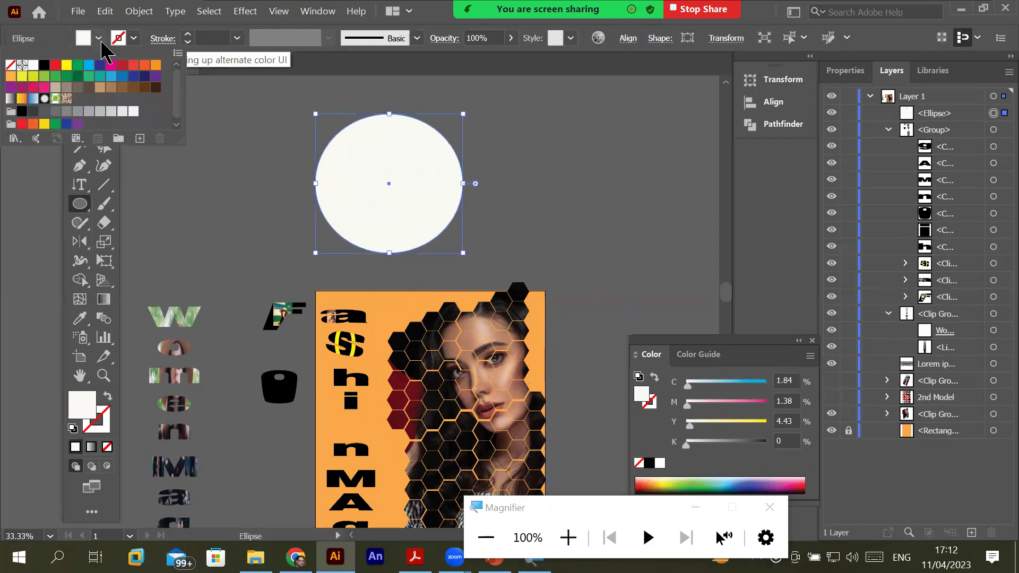
click(44, 65)
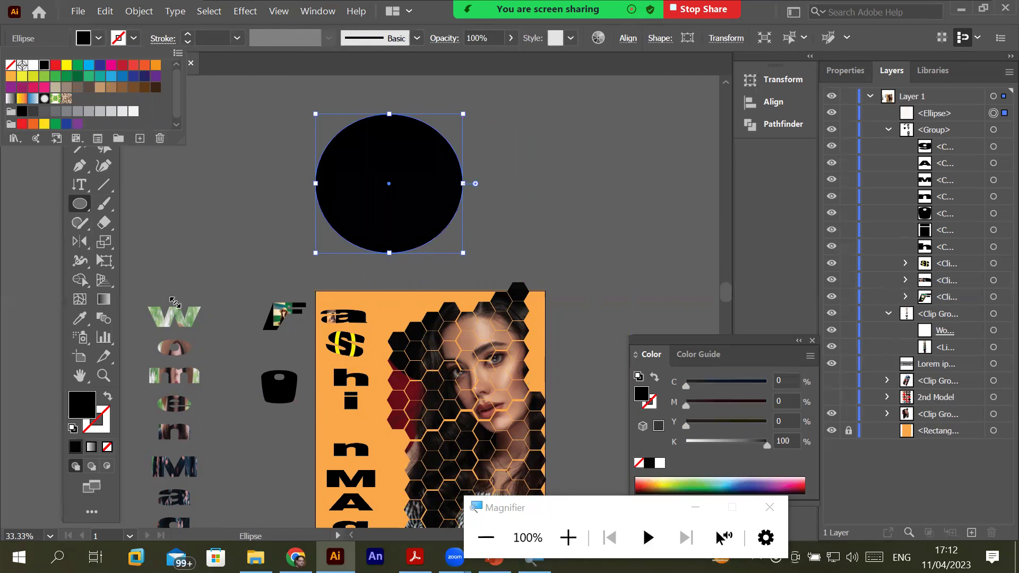
click(77, 419)
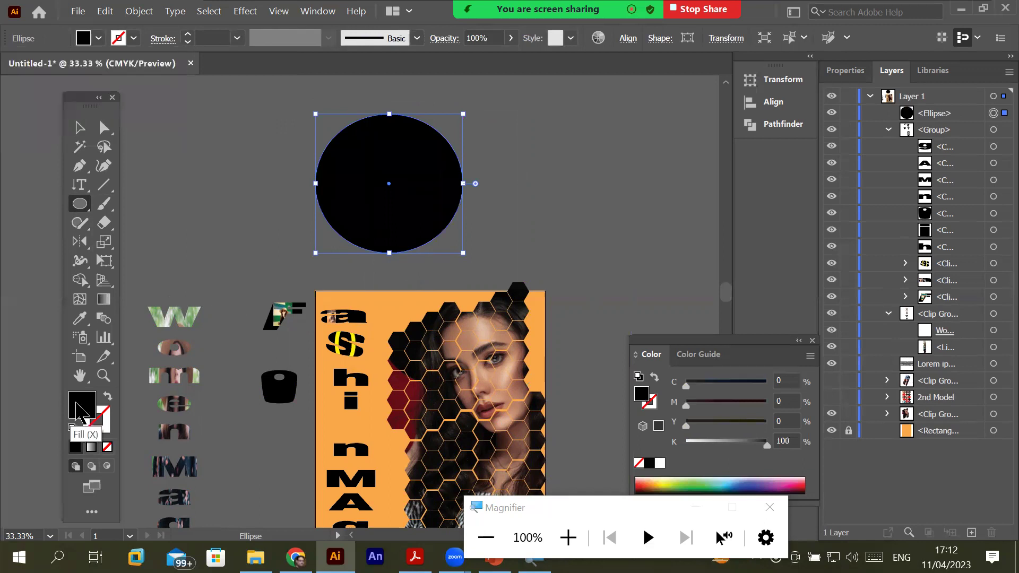
click(107, 467)
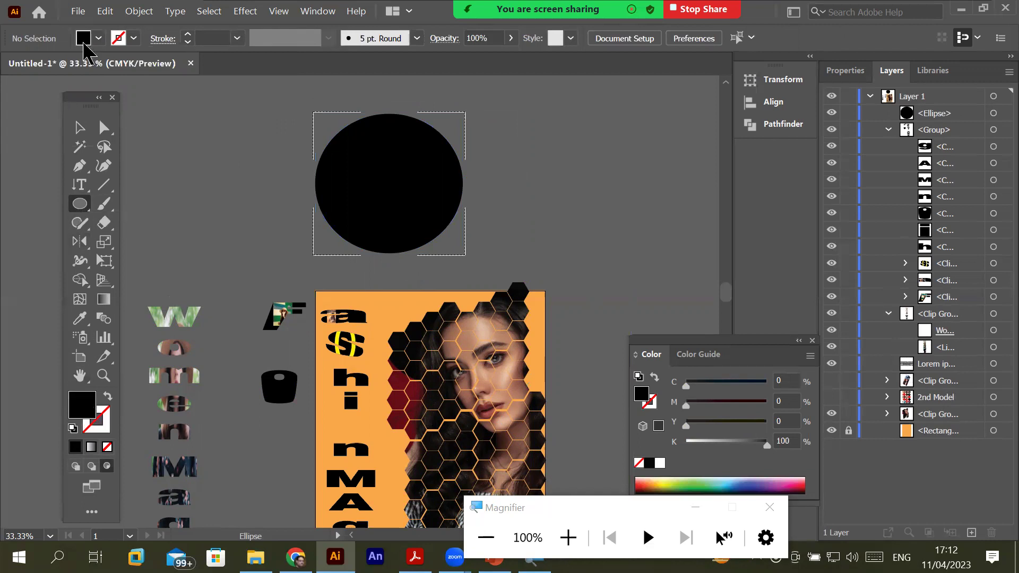
click(99, 38)
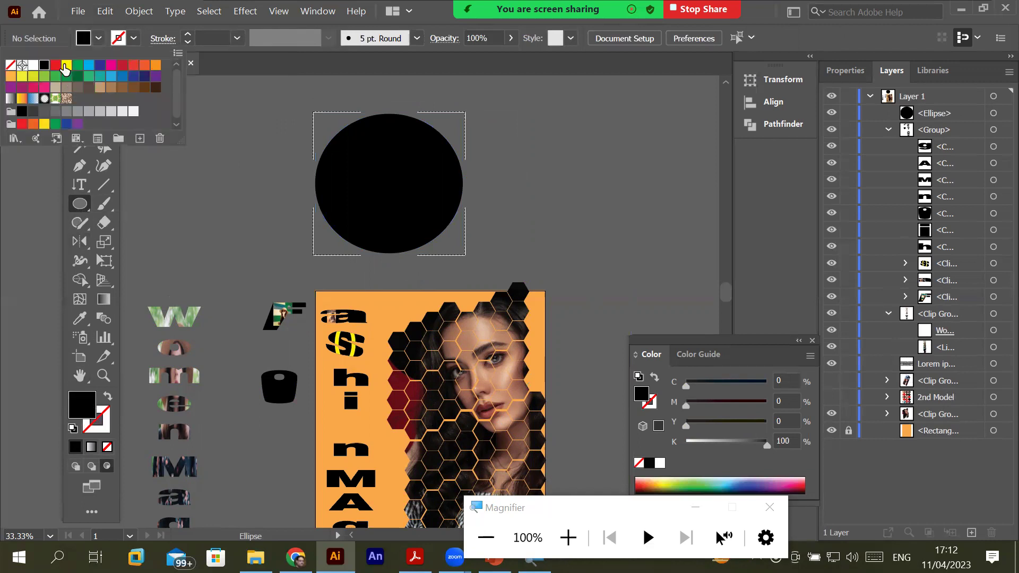
click(67, 65)
Draw seven yellow dots of varying sizes inside the black circle, then deselect
click(85, 403)
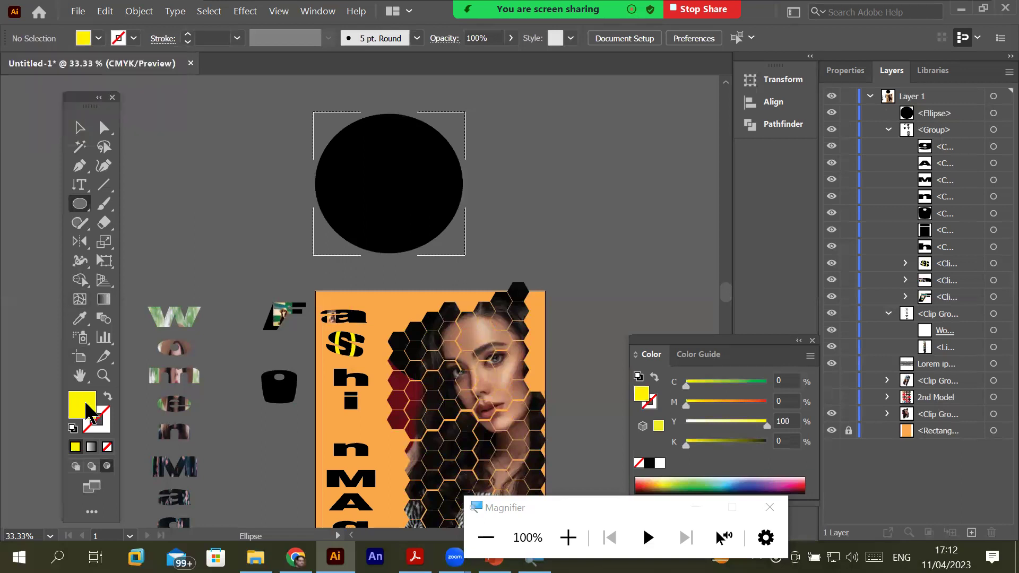
mouse_move(389, 184)
mouse_down()
mouse_move(412, 207)
mouse_move(458, 194)
mouse_up()
drag(415, 134, 377, 96)
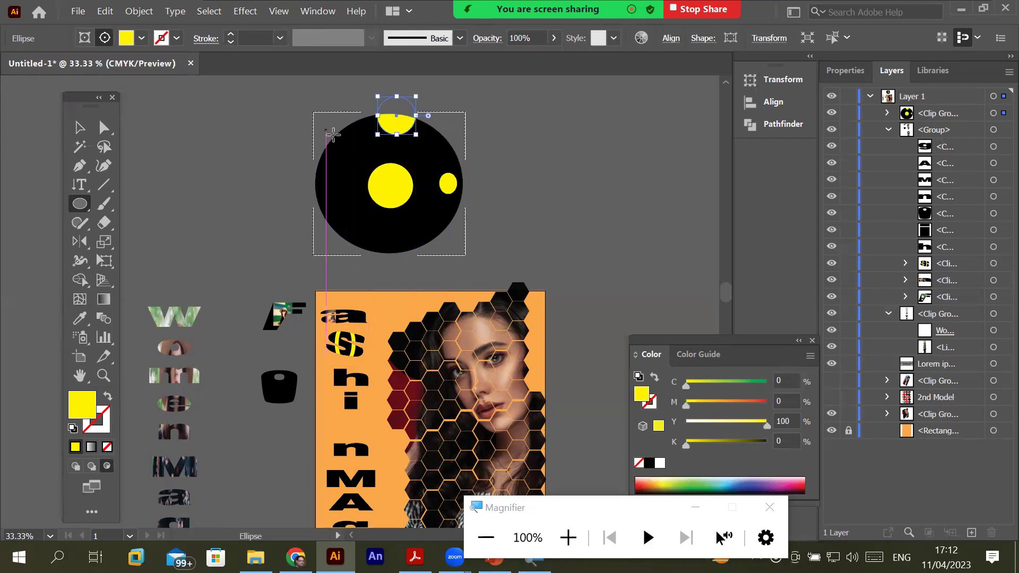
drag(345, 144, 325, 130)
mouse_move(300, 164)
mouse_down()
mouse_move(325, 184)
mouse_move(343, 250)
mouse_move(434, 254)
mouse_up()
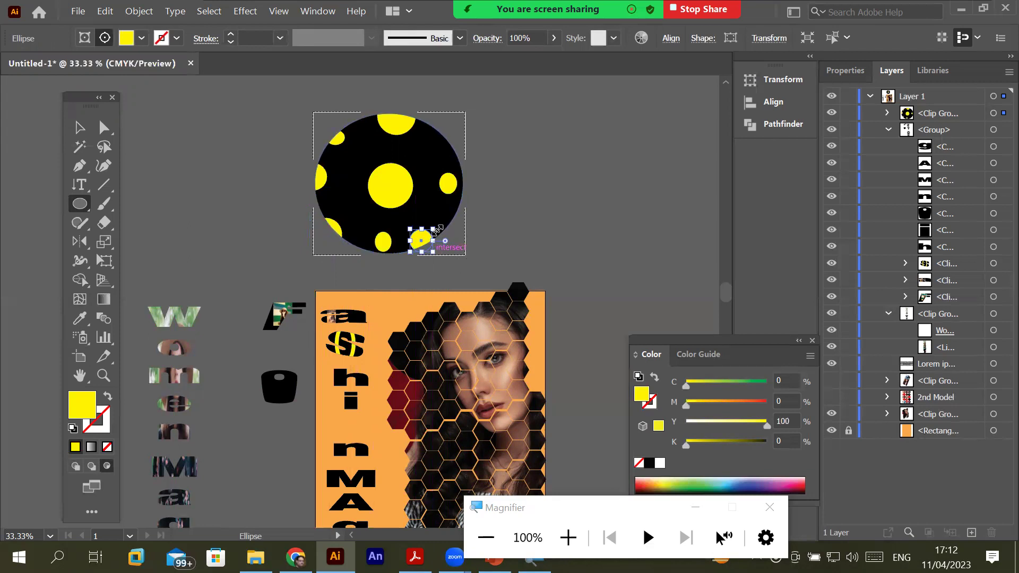
drag(435, 215, 457, 237)
drag(433, 149, 456, 173)
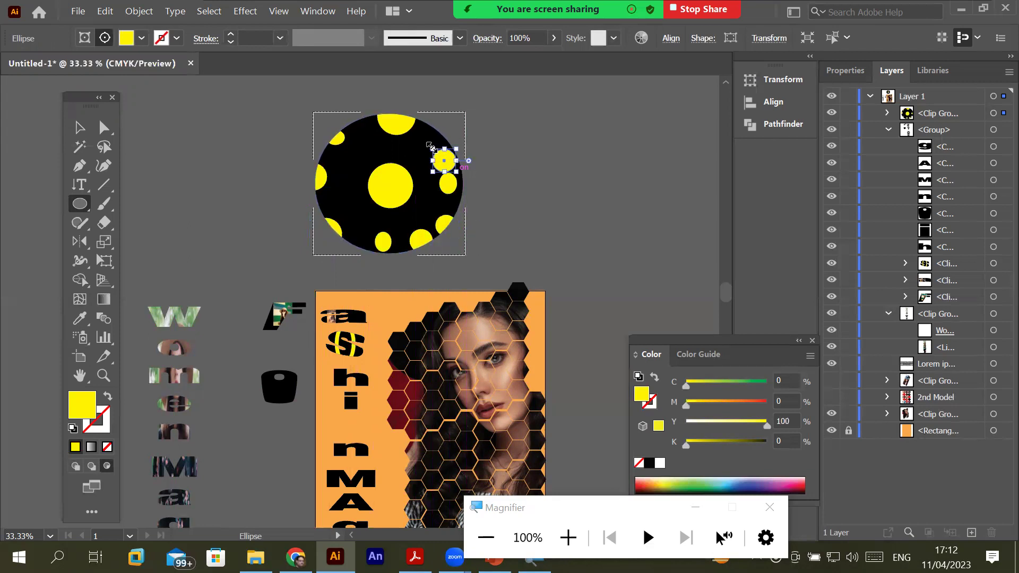
drag(448, 139, 449, 142)
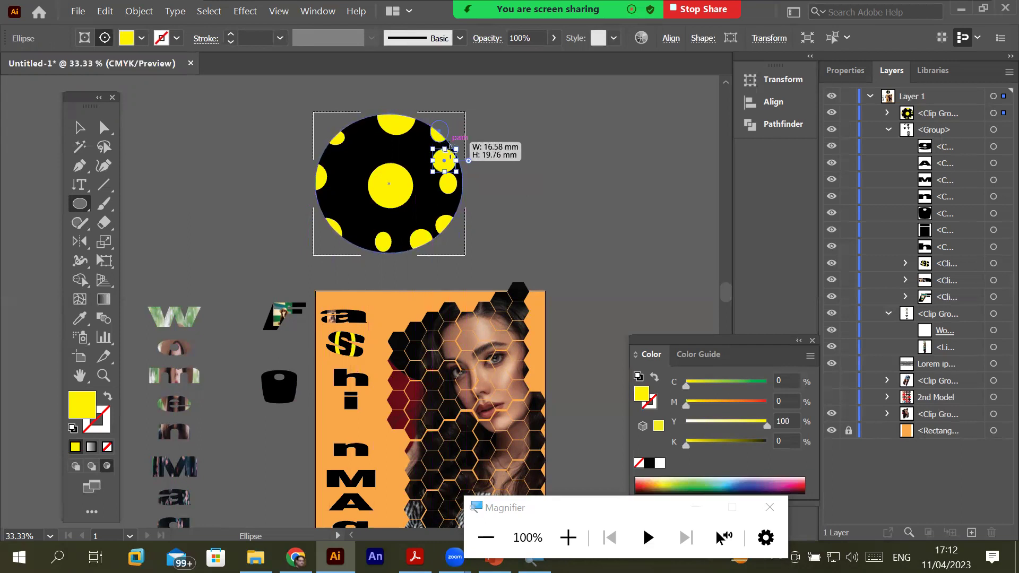
click(80, 127)
click(578, 174)
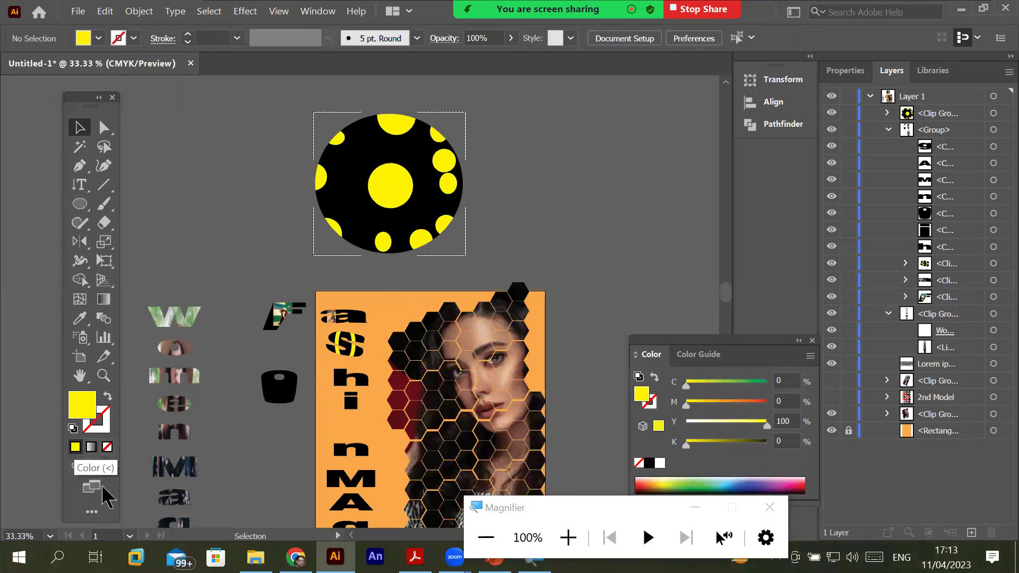
Return to Draw Normal mode and scroll down to the poster's lower part
click(75, 467)
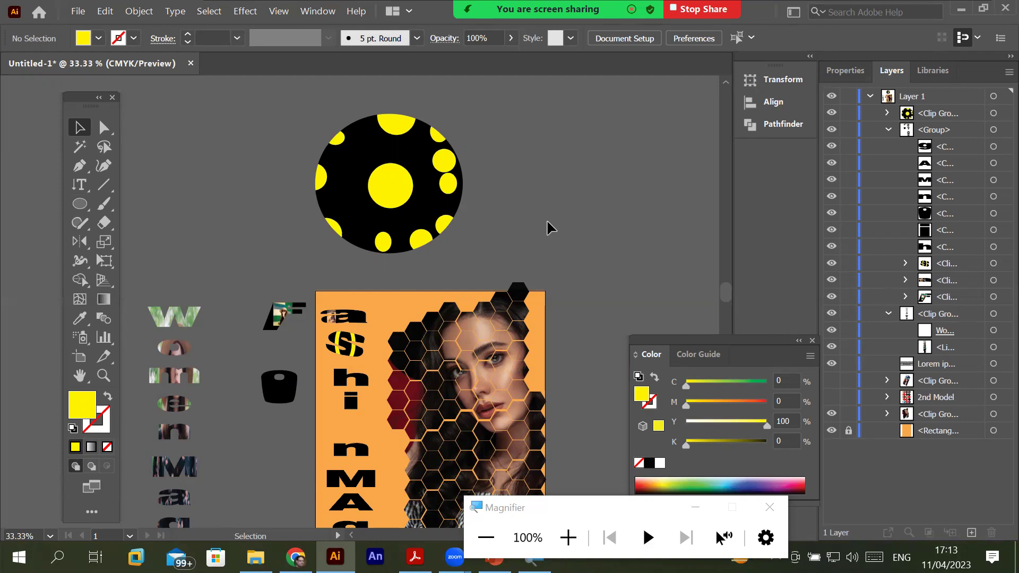
drag(727, 291, 727, 306)
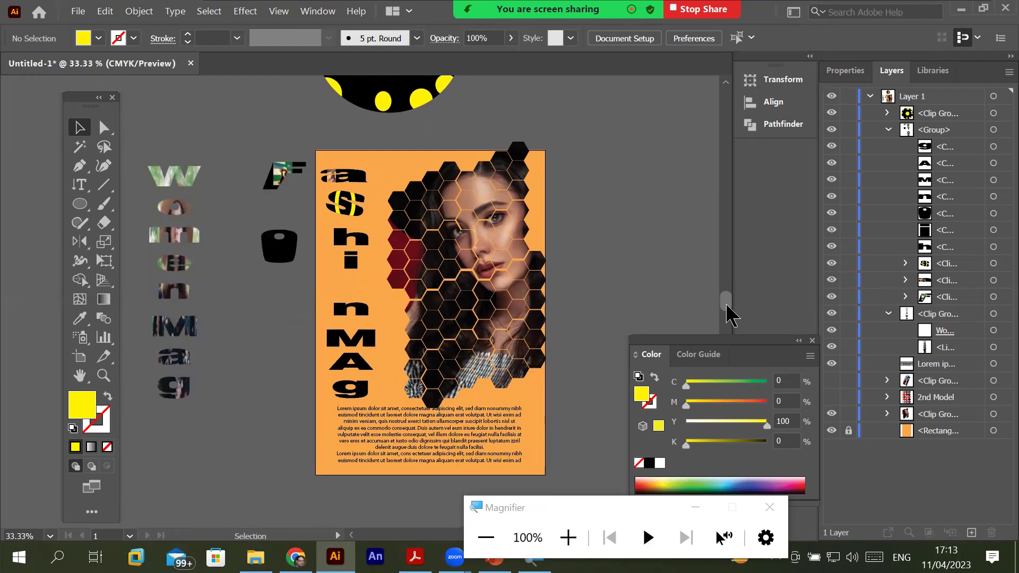